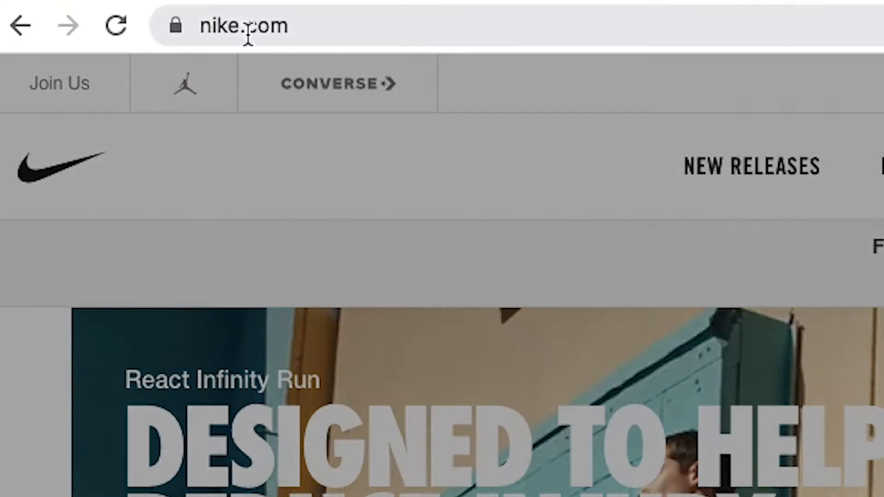
Replace nike.com in the address bar with the pasted 146.197.184.71/~nike URL, without loading it
left_click(247, 33)
type("146.197.184.71/~nike")
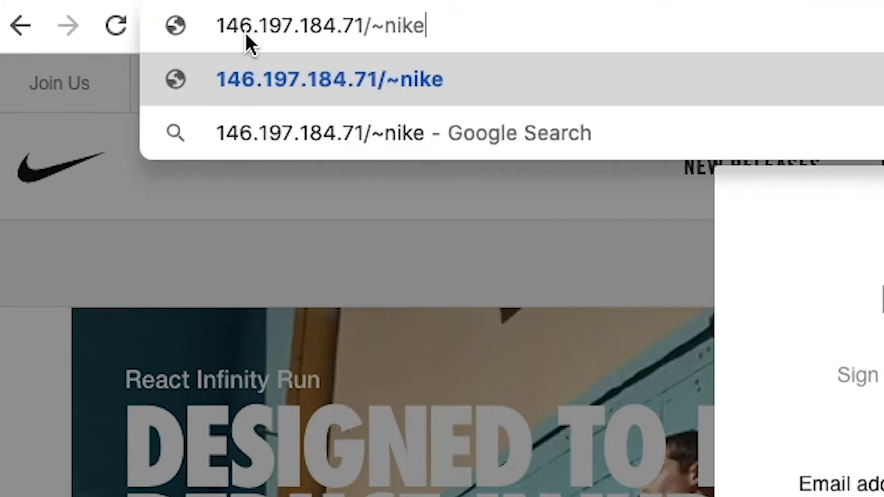
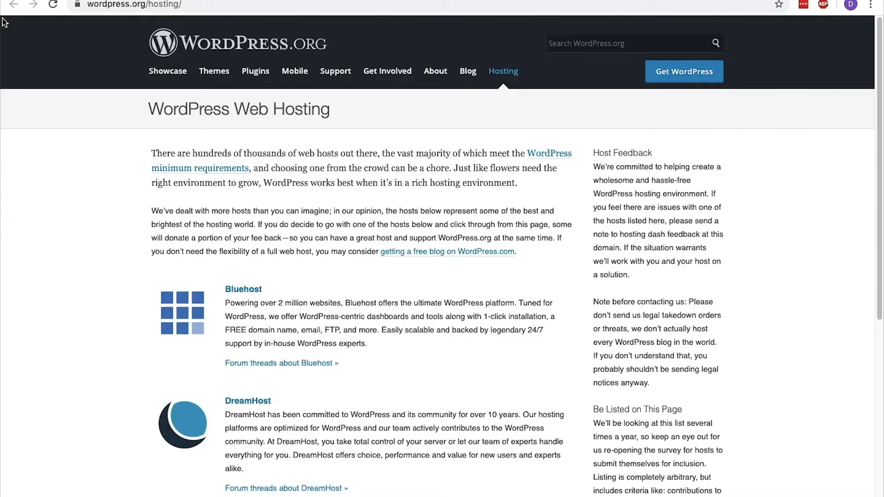
Load the delescen.com SiteGround WordPress discount link in the browser
scroll(2, 22, "down", 10)
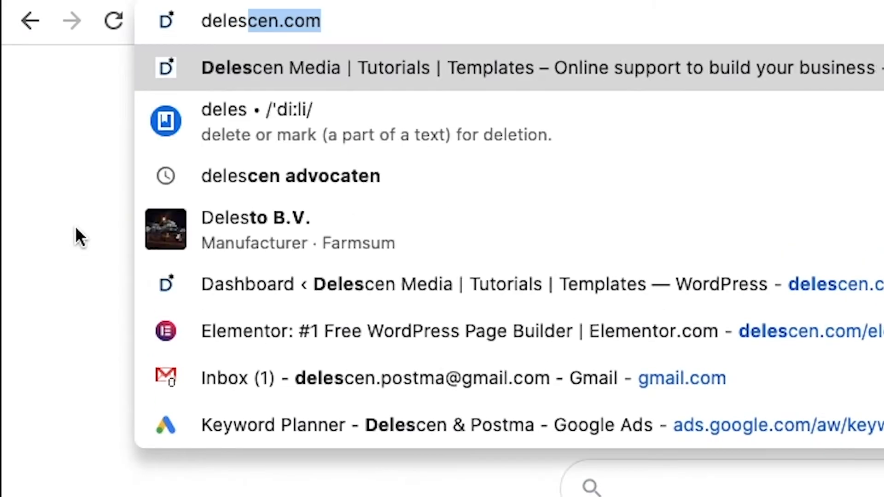
type("cen")
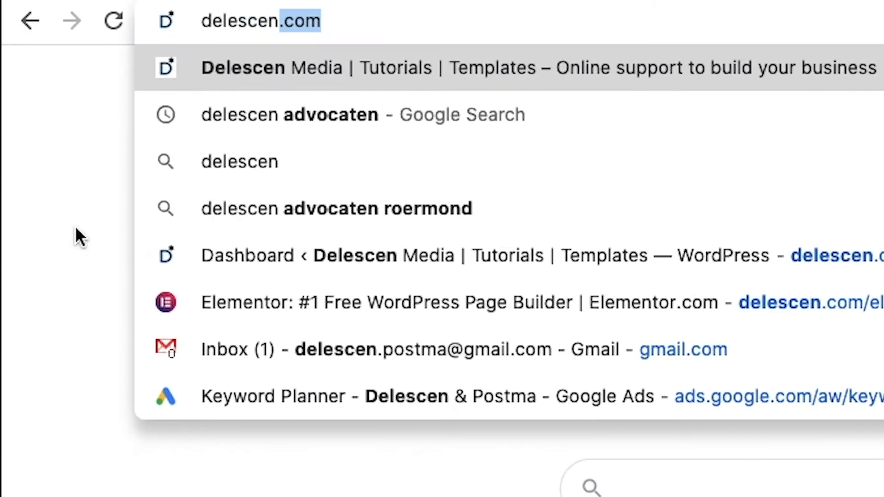
type(".com/siteground-wordpress")
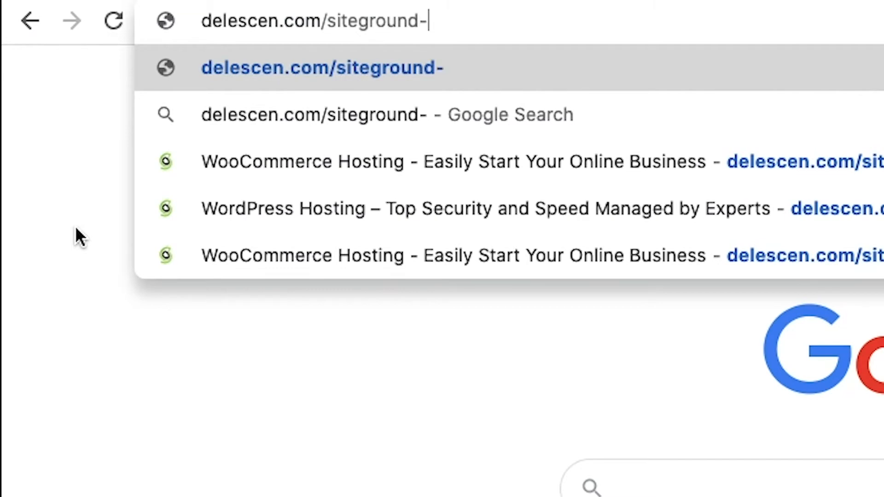
type("-discount")
key("Return")
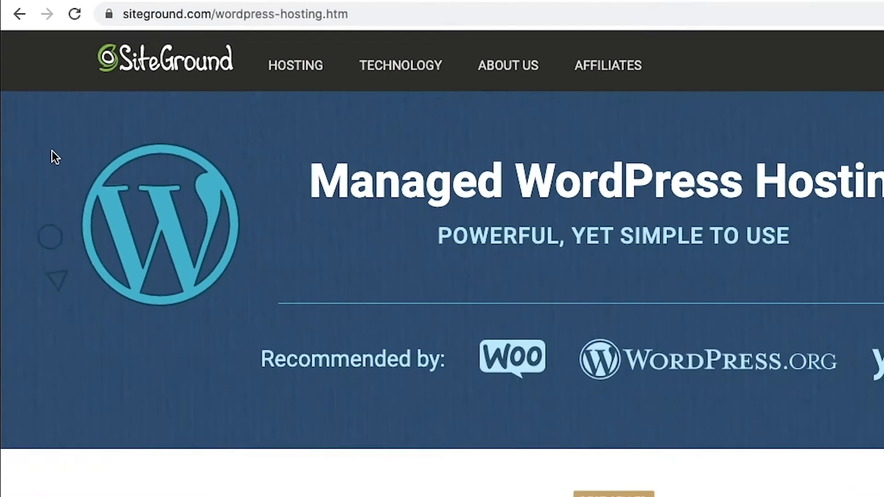
Highlight StartUp's features: Free SSL, Free Email, Daily Backup, 10 GB web space, monthly visits
scroll(36, 110, "down", 10)
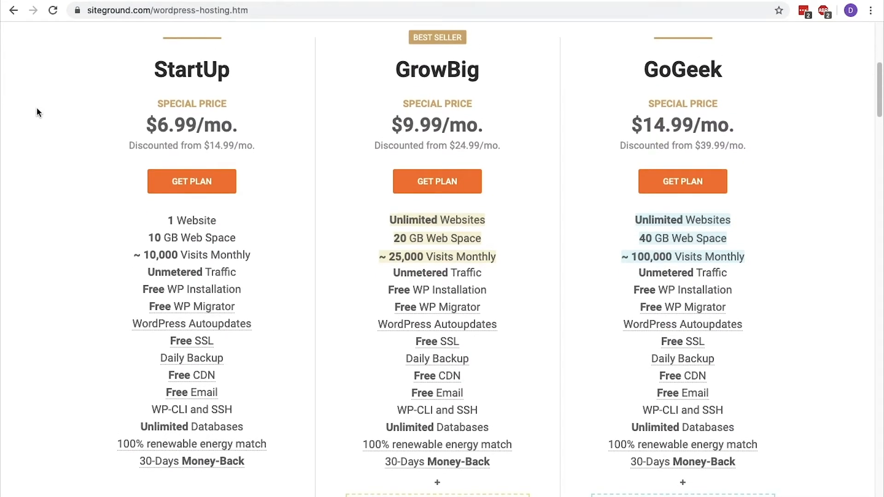
mouse_move(154, 74)
left_mouse_down()
mouse_move(229, 76)
mouse_move(156, 75)
left_mouse_up()
left_click(228, 76)
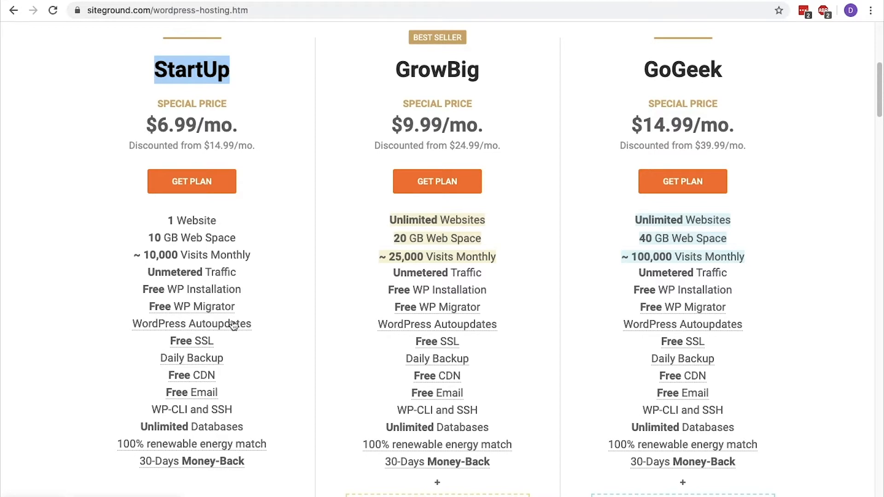
left_click_drag(225, 338, 165, 340)
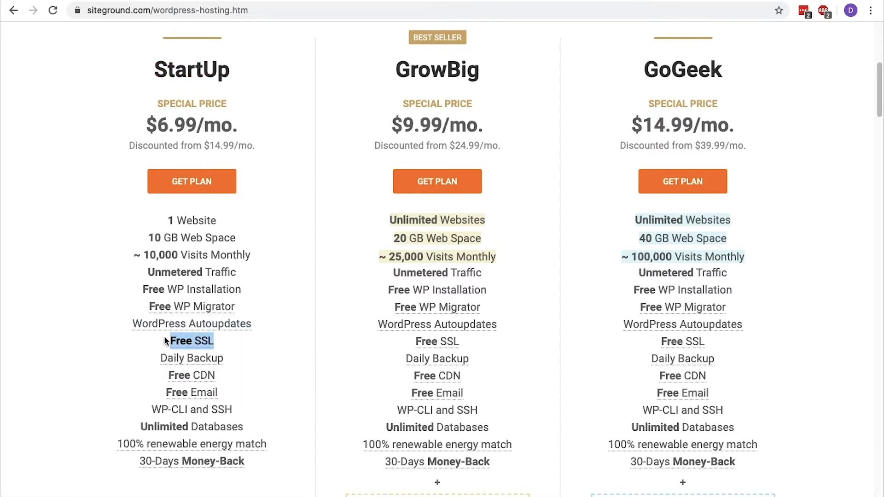
left_click_drag(220, 393, 168, 393)
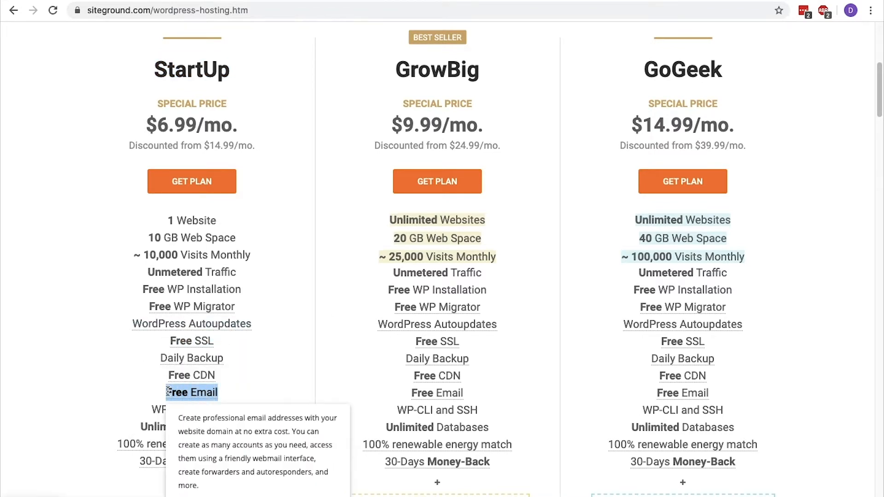
left_click_drag(224, 359, 162, 359)
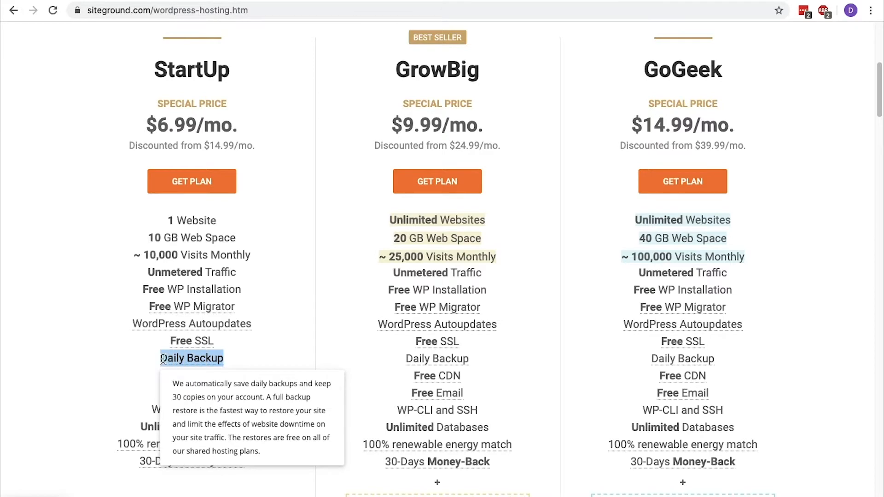
left_click_drag(235, 238, 150, 240)
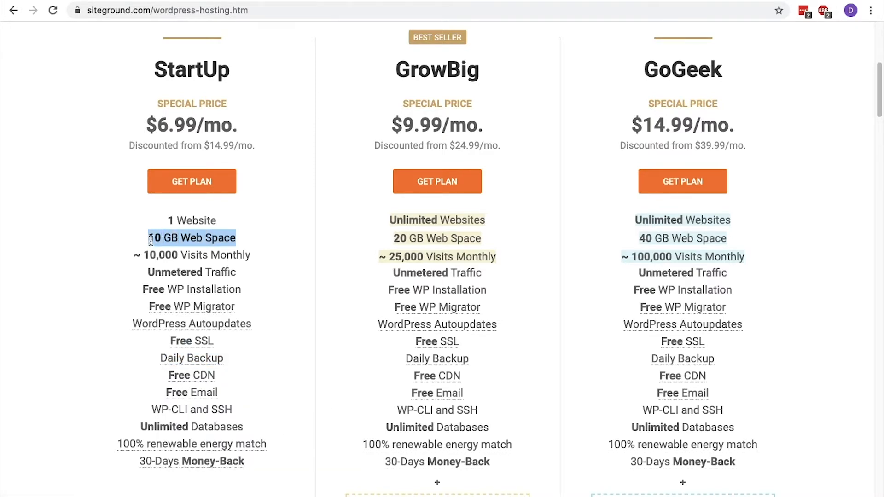
left_click_drag(245, 256, 135, 257)
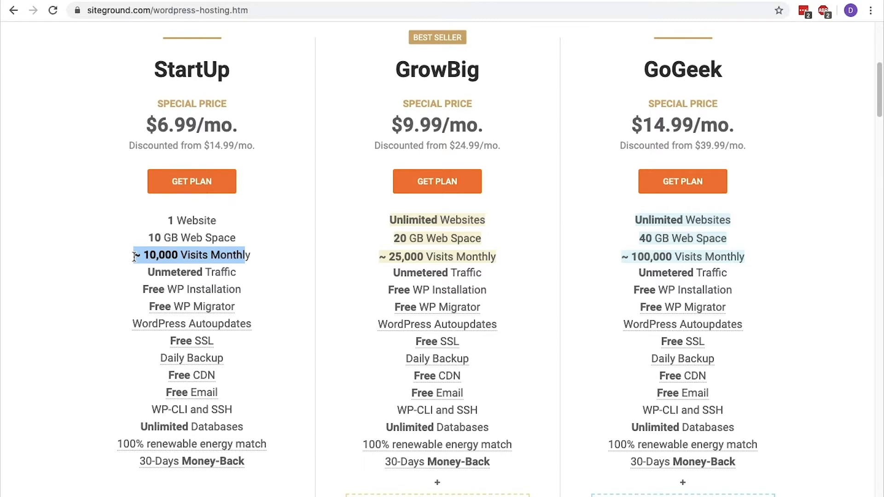
Compare the GrowBig and GoGeek plans, note StartUp's $6.99/mo price, and order StartUp
left_click_drag(480, 70, 394, 70)
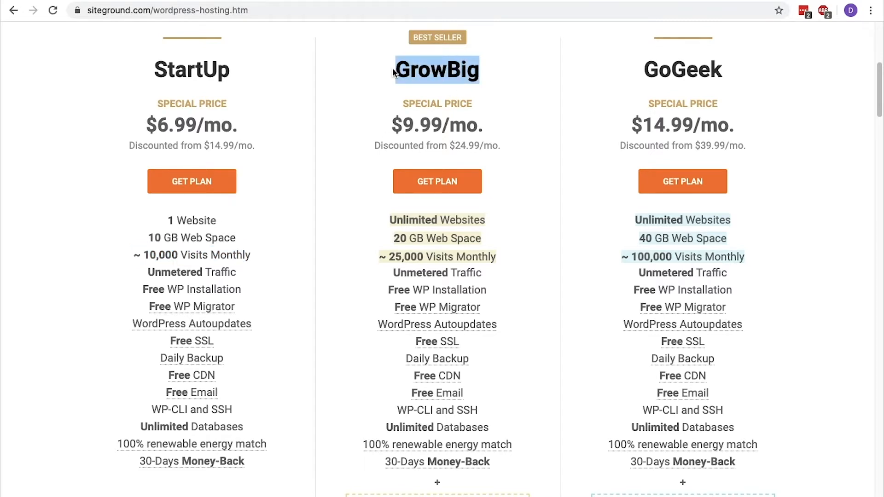
left_click_drag(727, 70, 642, 67)
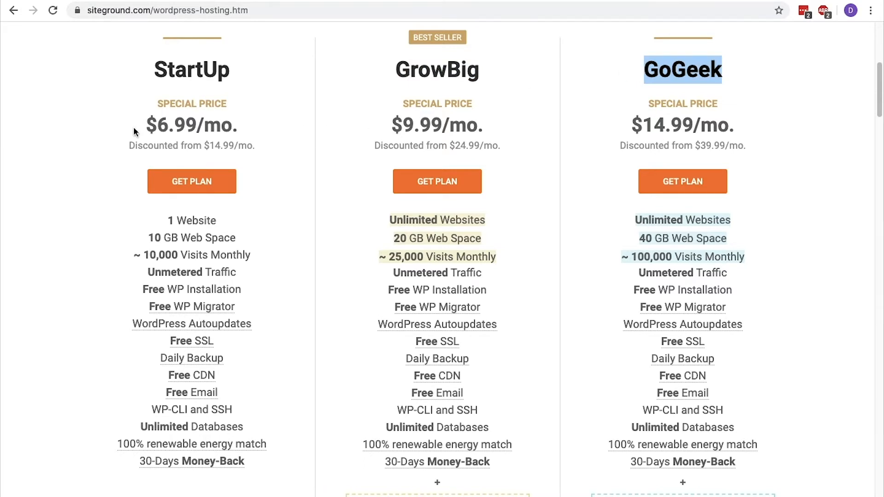
left_click_drag(135, 129, 248, 130)
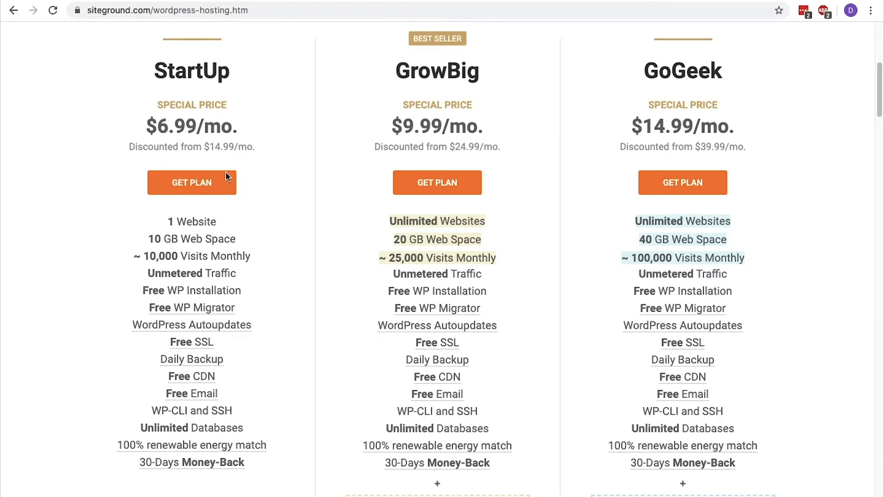
left_click(218, 189)
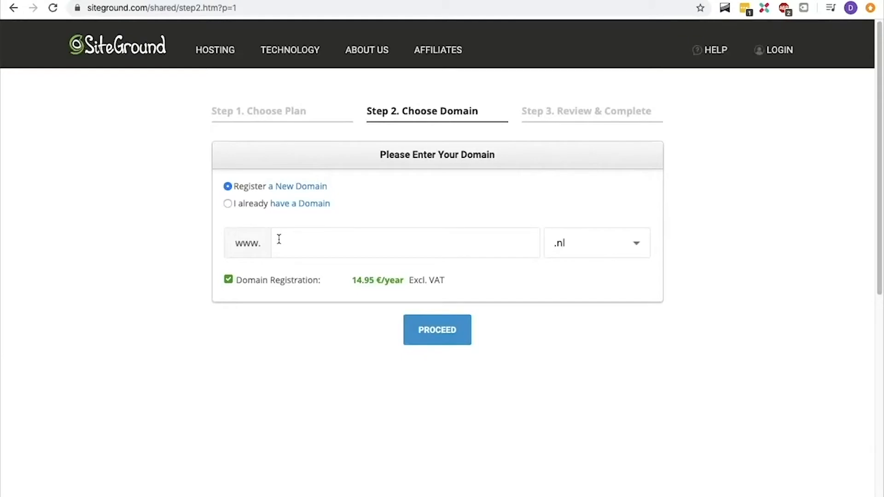
Register the new domain howtocreateatestwebsite with the .com extension and proceed
left_click(279, 239)
type("howtocreateatestwebsite.c")
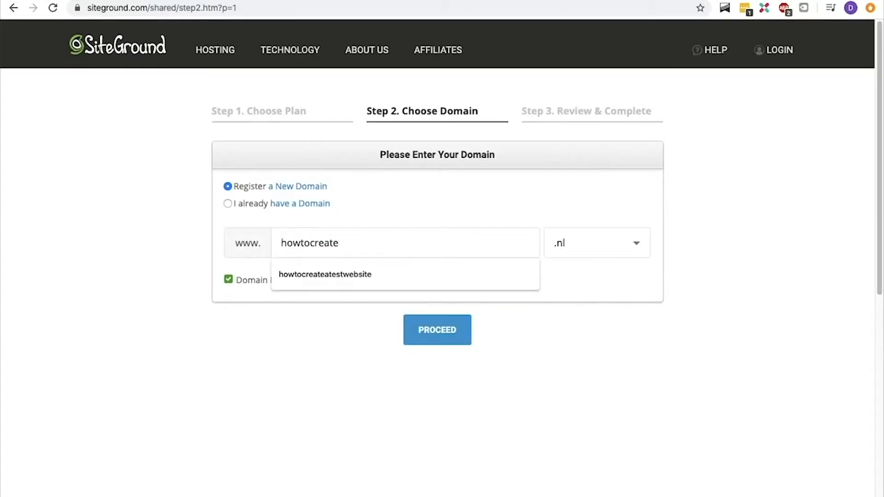
key("BackSpace")
key("BackSpace")
left_click(599, 243)
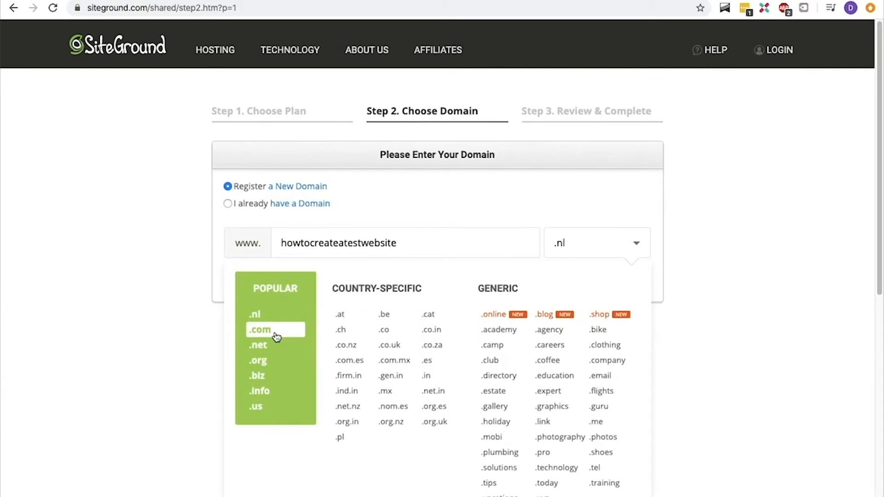
left_click(275, 330)
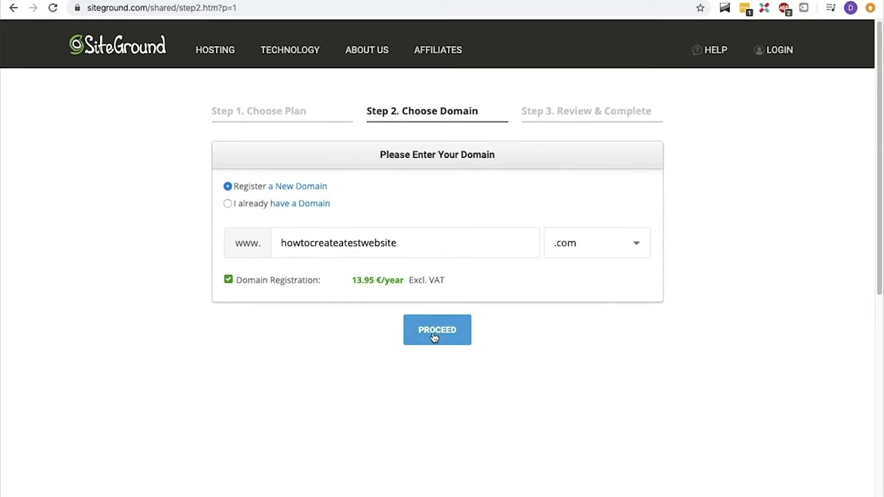
left_click(434, 338)
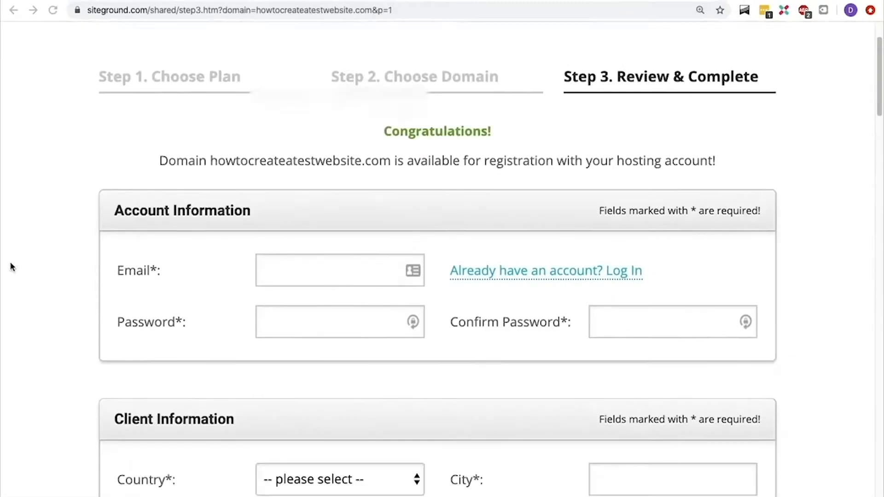
Fill in the account details with a password and its confirmation
scroll(11, 266, "down", 4)
left_click(340, 106)
key("Tab")
type("•••••••••••••••••")
key("Tab")
type("•••••••••••••••••")
scroll(438, 258, "down", 1)
Set the country to Netherlands and enter the client's first name, last name and company name
left_click(340, 94)
left_click(313, 377)
left_click(306, 137)
type("René")
key("Tab")
type("Delescen")
key("Tab")
type("René Delescen ONline")
Enter the client's city, street address, postal code and phone number
key("Tab")
key("Tab")
type("Amsterdam")
key("Tab")
type("Elizabeth Cady Stantonplein")
key("Tab")
type("1102BL")
key("Tab")
type("0612345678")
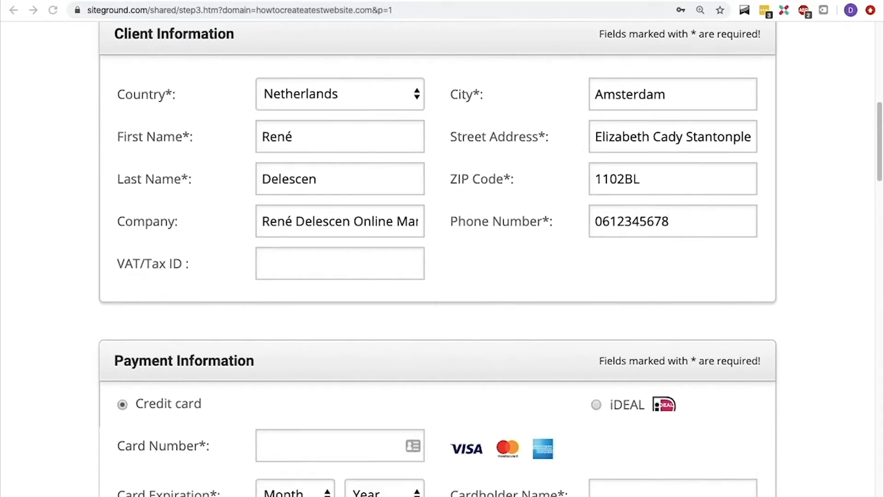
left_click(307, 262)
Paste the VAT/Tax ID and review the chosen StartUp plan in the purchase information
key("super+v")
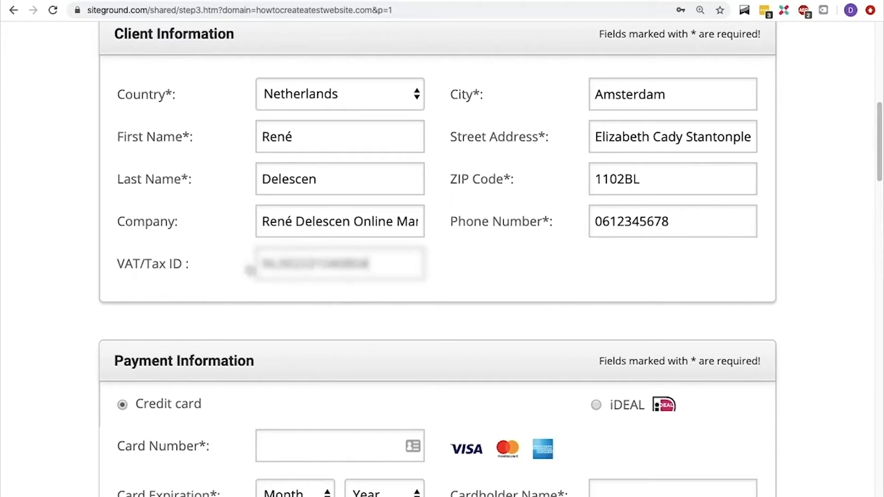
scroll(48, 236, "down", 1)
scroll(46, 236, "down", 6)
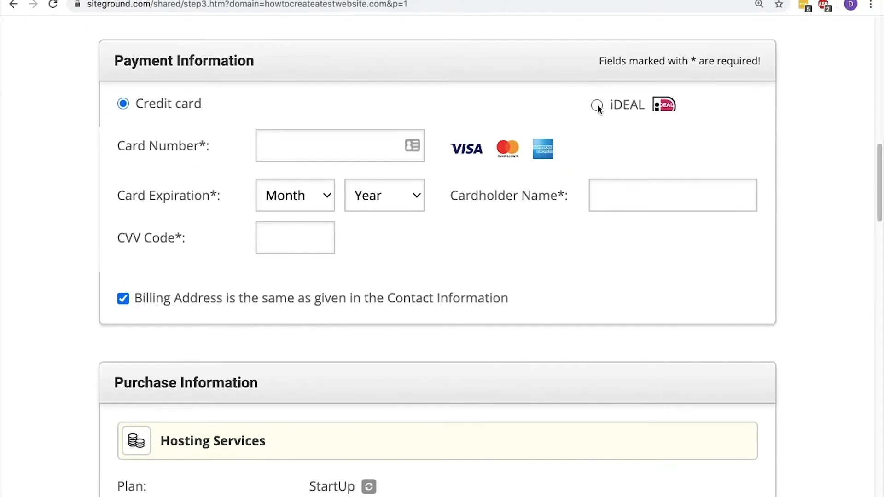
scroll(598, 104, "down", 7)
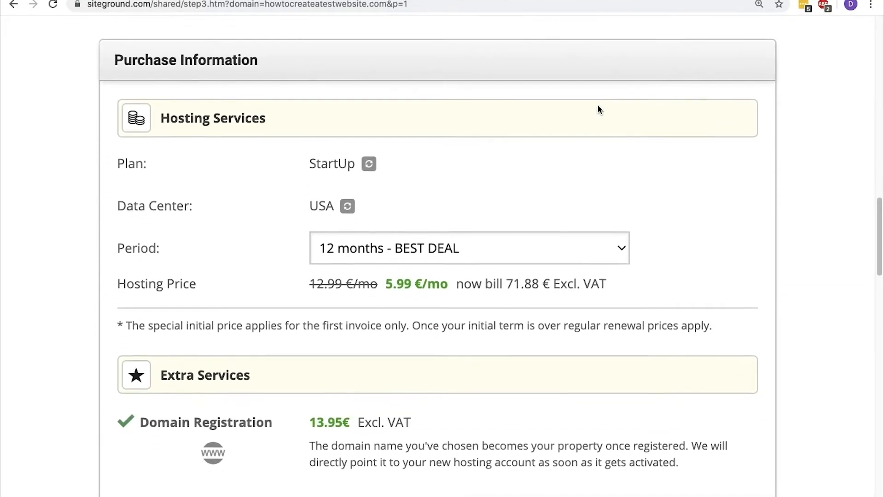
left_click_drag(310, 164, 351, 166)
left_click(352, 167)
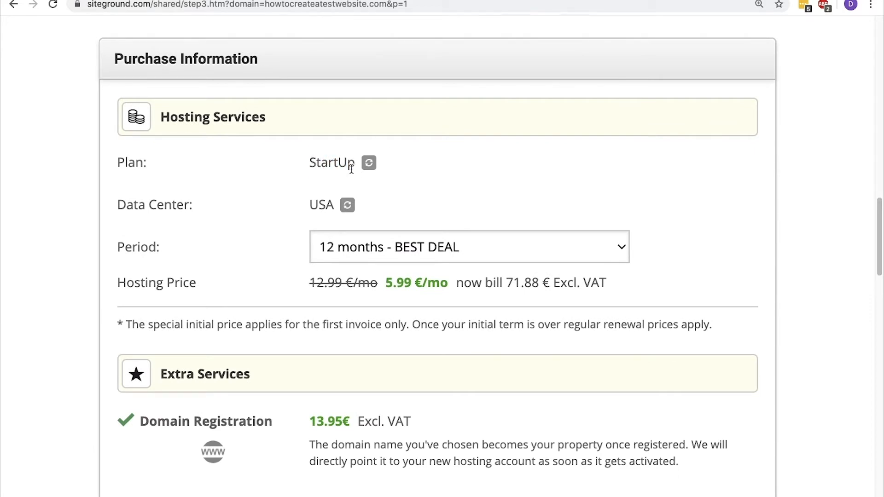
scroll(323, 203, "down", 1)
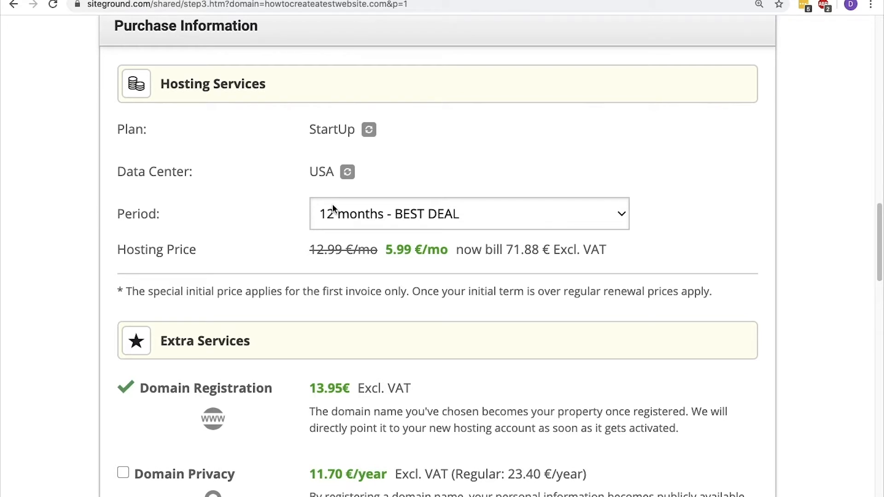
left_click(334, 209)
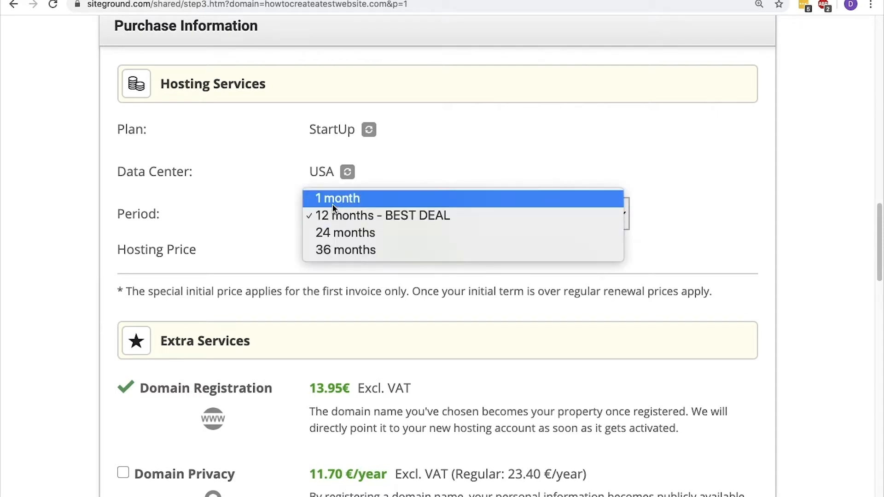
left_click(488, 232)
left_click(488, 206)
left_click(480, 227)
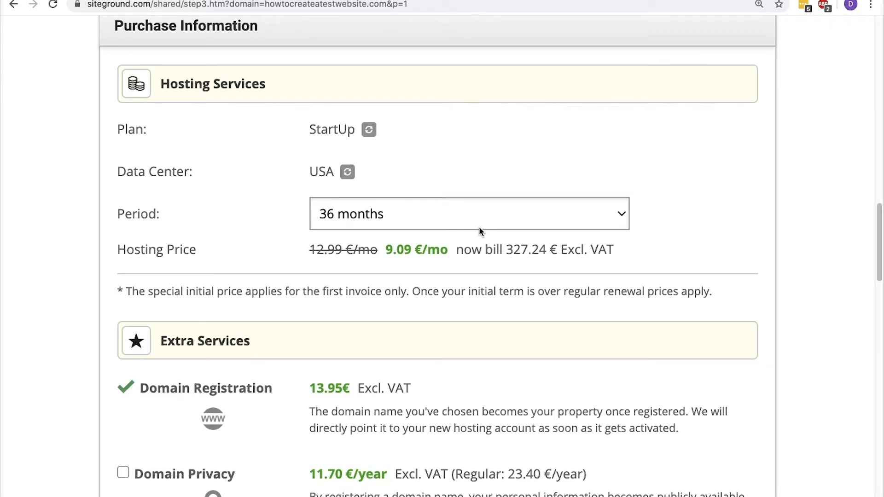
left_click(479, 226)
left_click(480, 187)
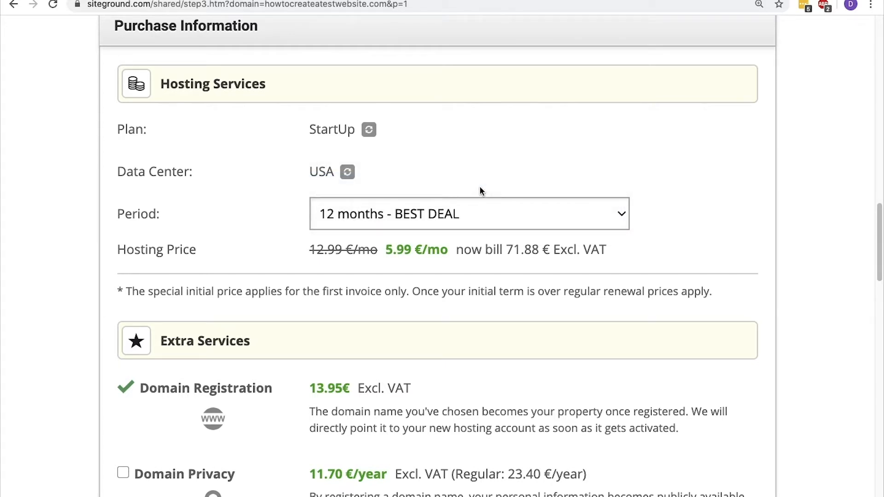
left_click_drag(413, 292, 712, 292)
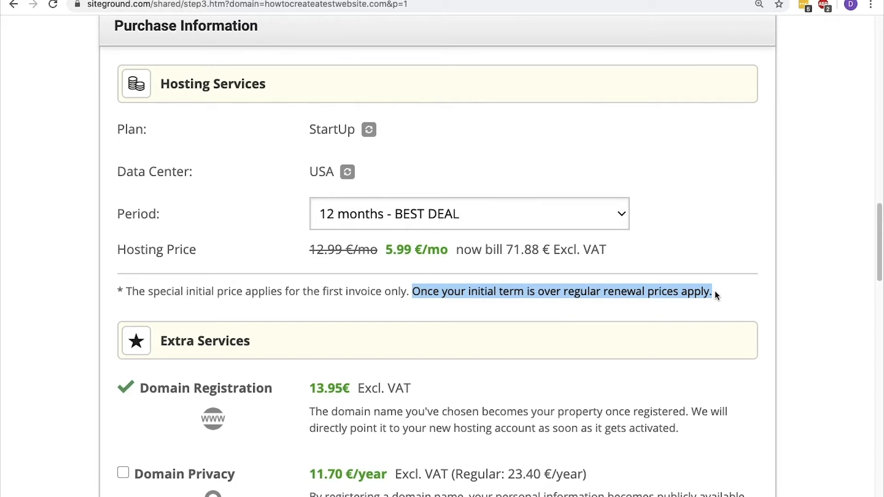
left_click(715, 292)
Add Domain Privacy, accept the terms, pay for the order, then load my.siteground.com
scroll(716, 291, "down", 6)
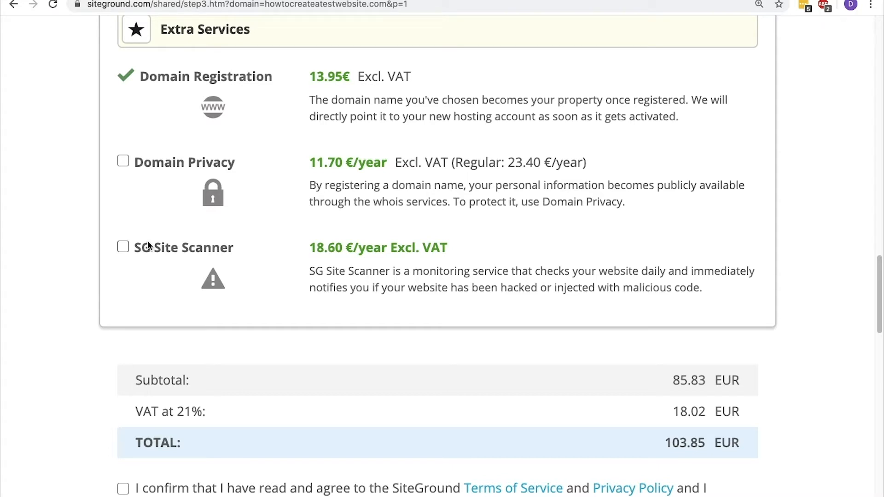
left_click(121, 164)
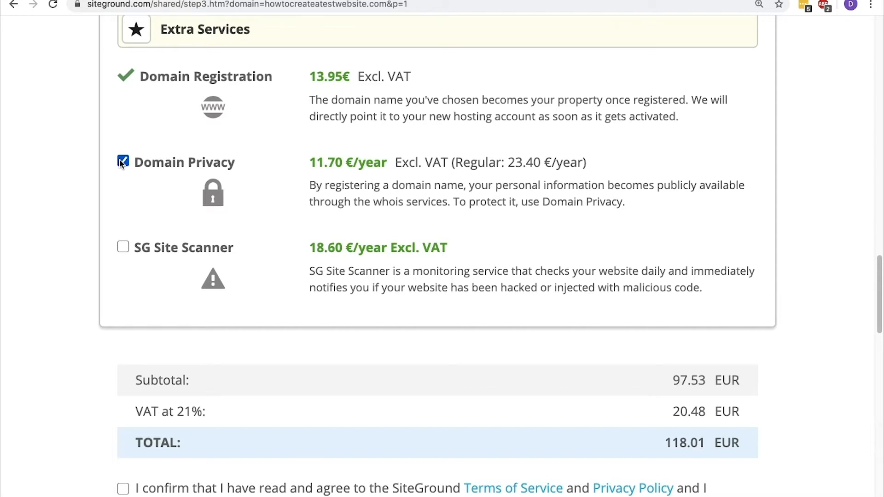
scroll(122, 165, "down", 5)
left_click(123, 296)
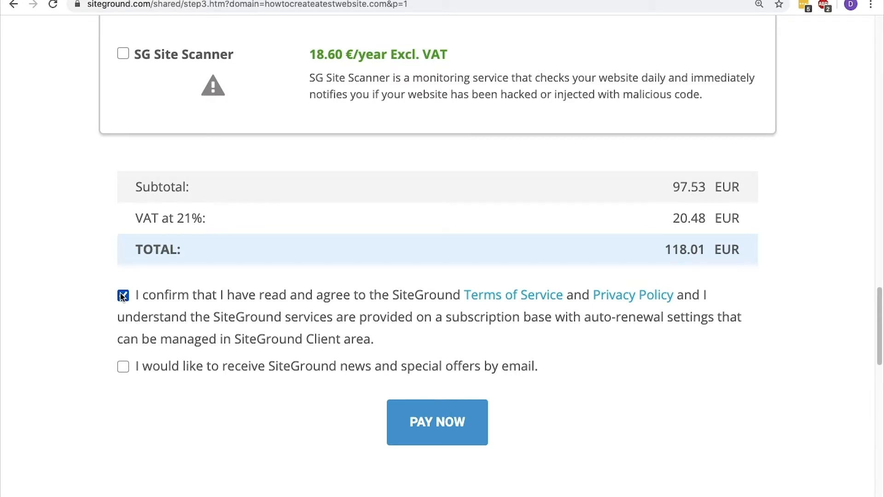
left_click(451, 434)
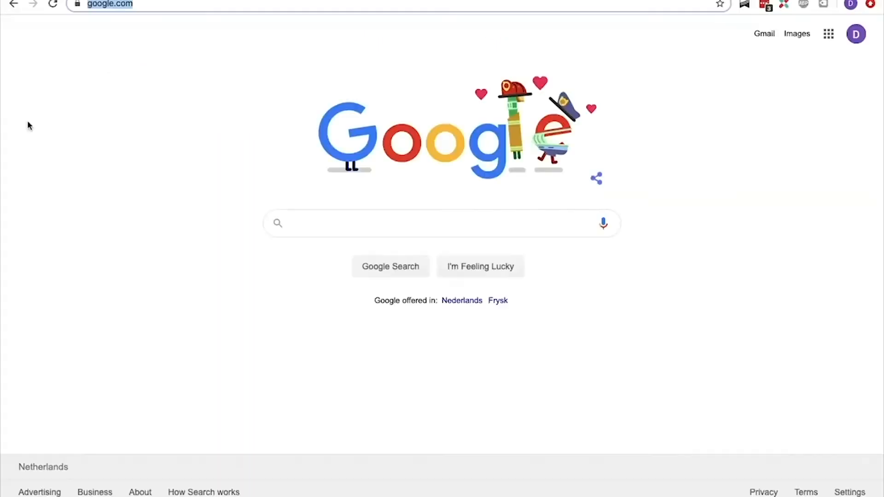
type("my.sitegrou")
key("Return")
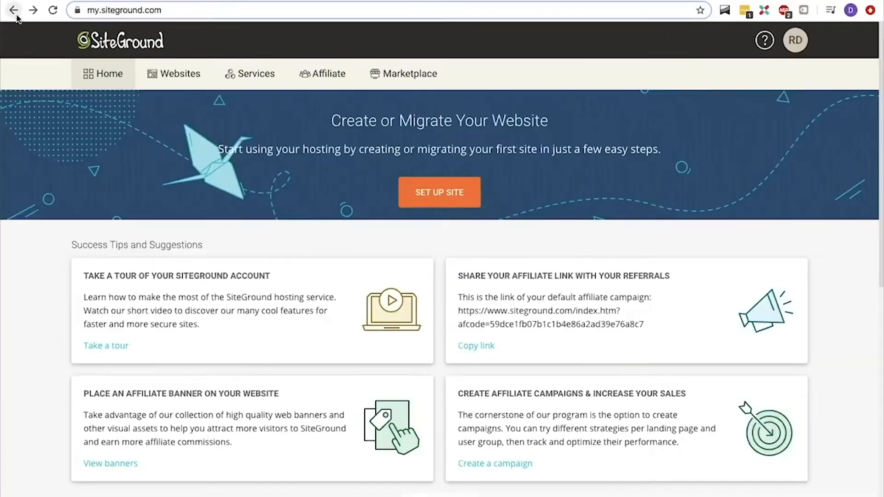
Start a new WordPress website with the admin login e-mail and a pasted strong password, skipping extras
left_click(439, 200)
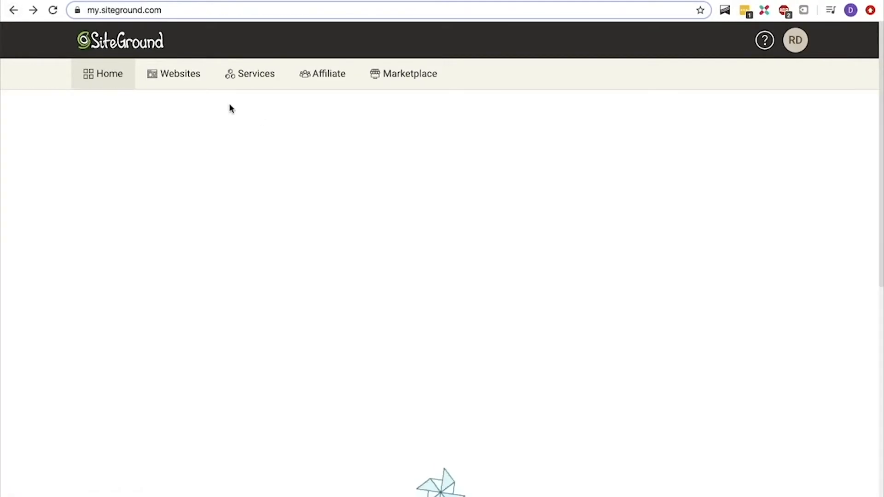
left_click(297, 312)
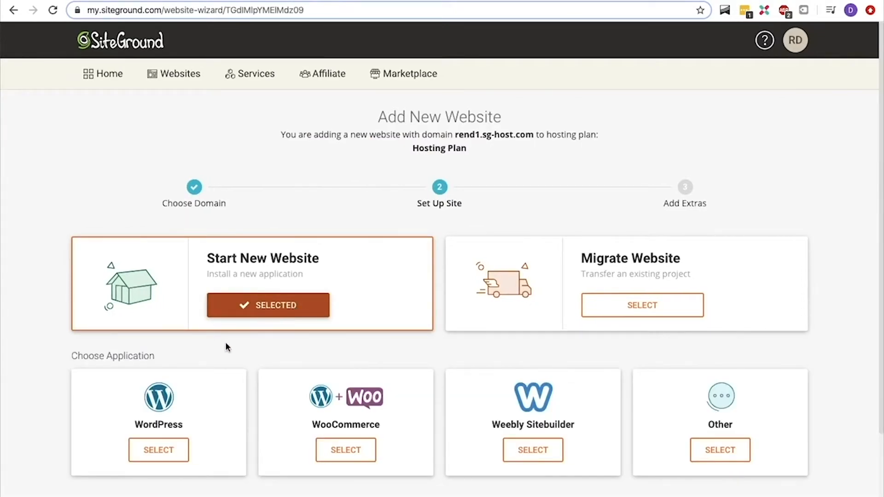
left_click(158, 449)
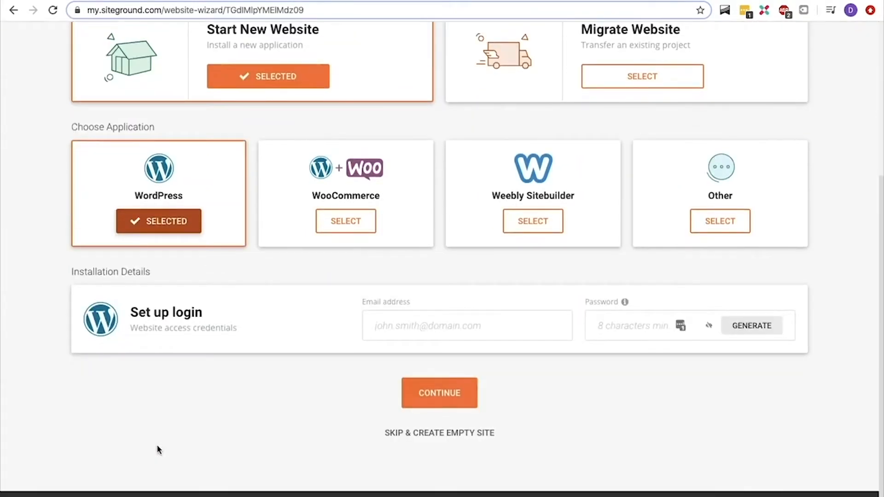
left_click(414, 326)
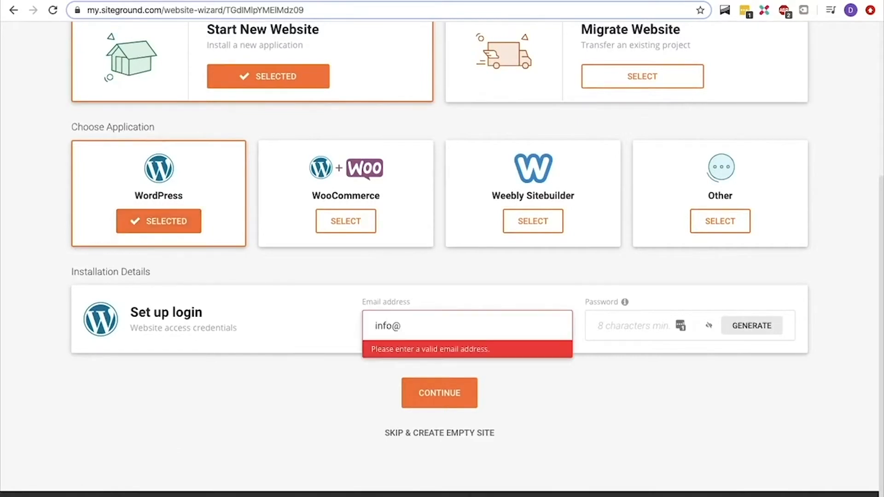
key("Tab")
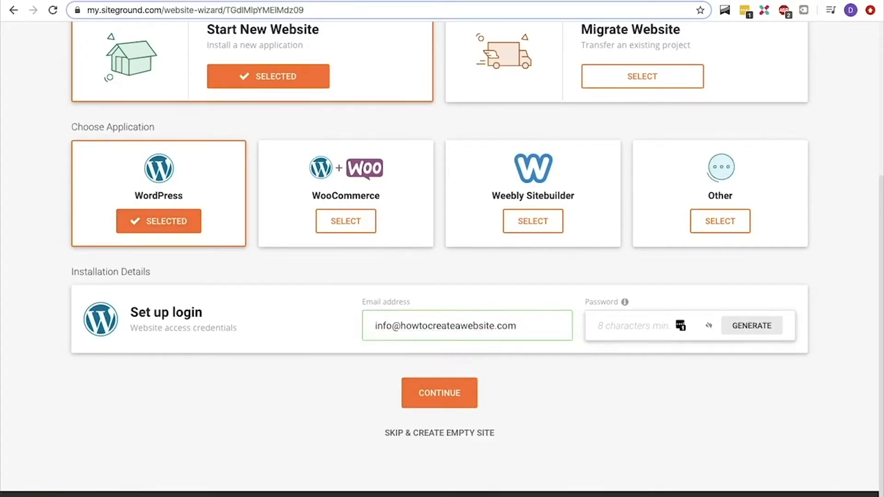
key("ctrl+v")
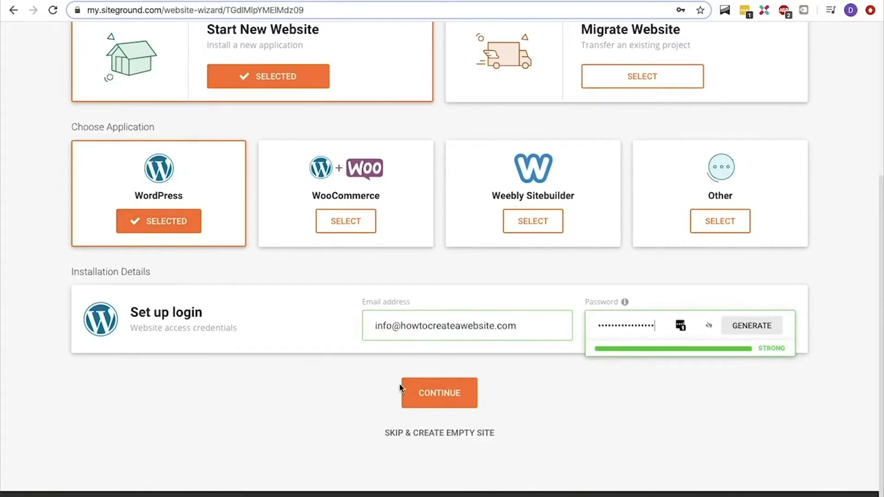
left_click(425, 393)
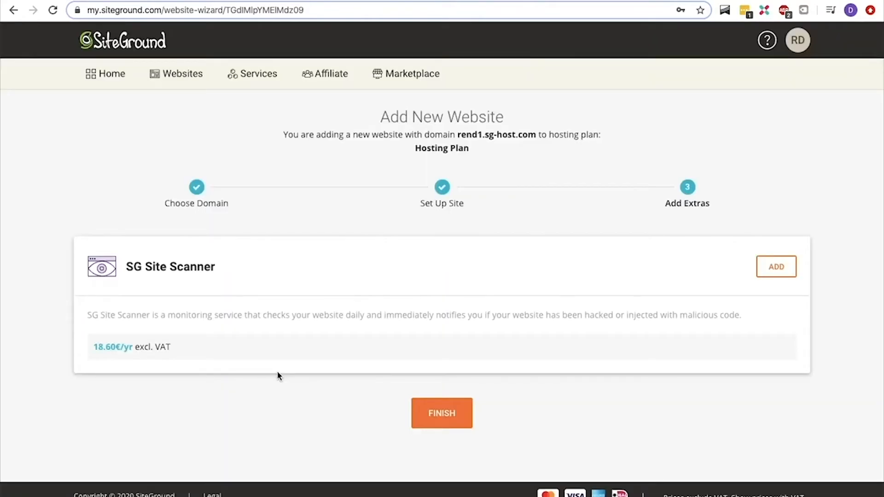
left_click(429, 405)
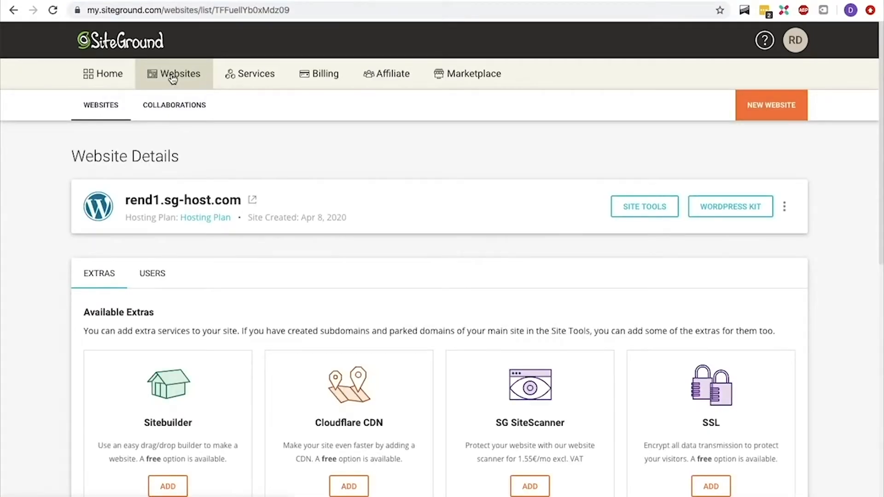
From the WordPress Kit, log into WordPress Admin with the site e-mail and password, skipping the wizard
left_click(723, 205)
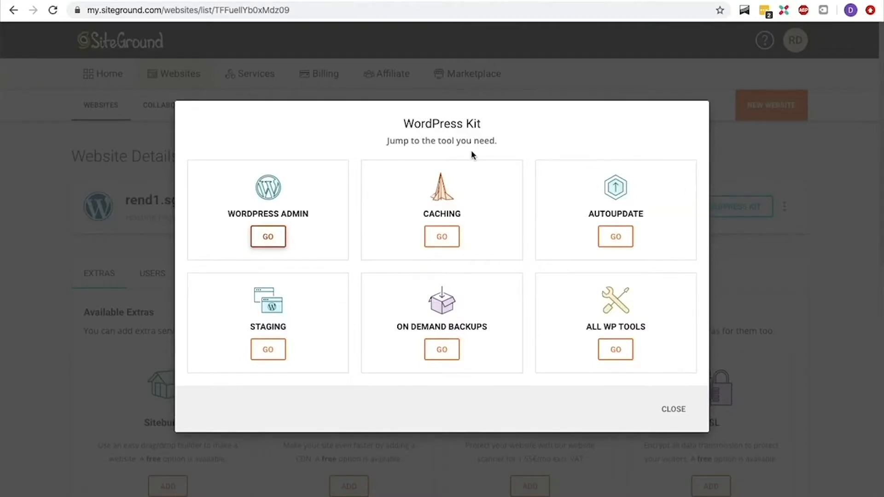
left_click(275, 236)
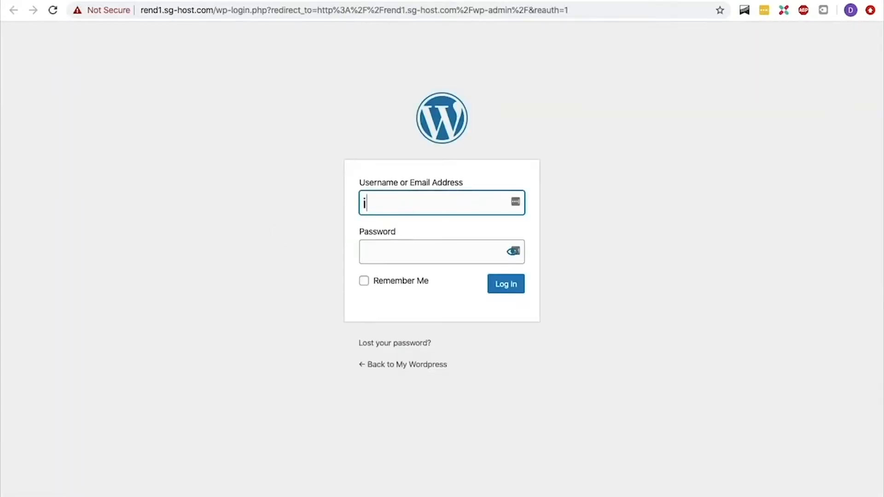
key("Tab")
type("****************")
key("Return")
left_click(509, 287)
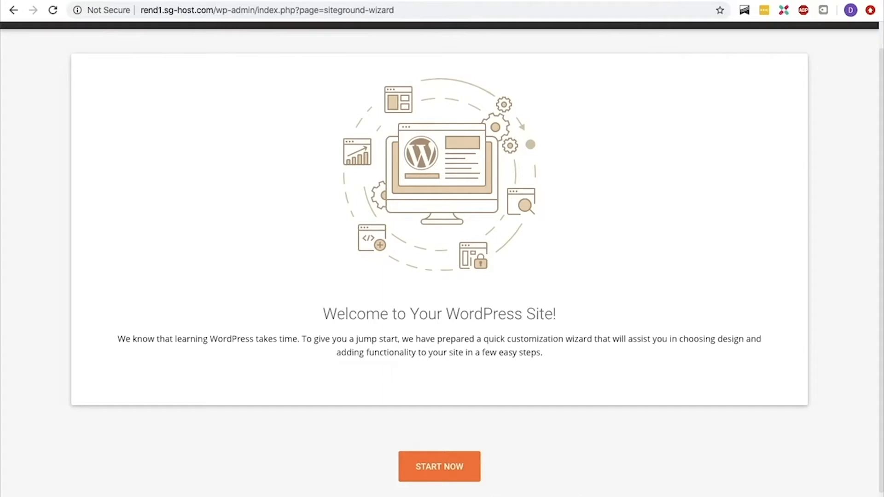
left_click(440, 496)
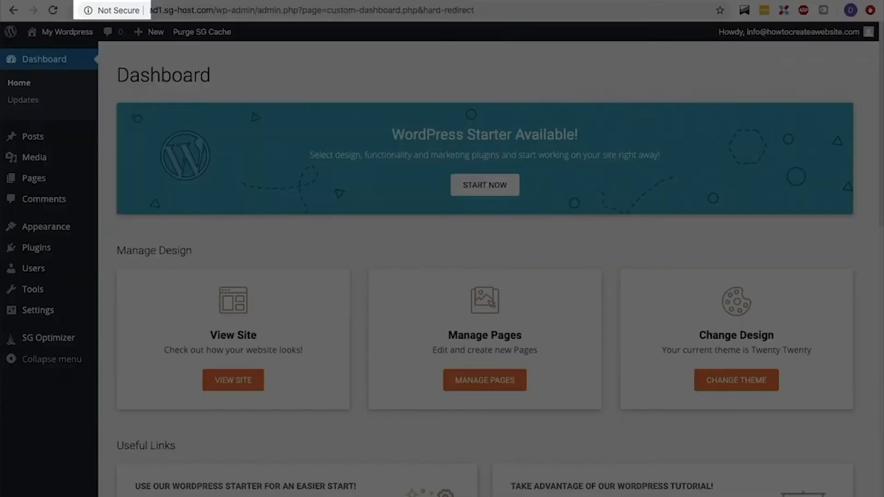
Install a Let's Encrypt certificate for rend1.sg-host.com via Site Tools' Security > SSL Manager
type("m")
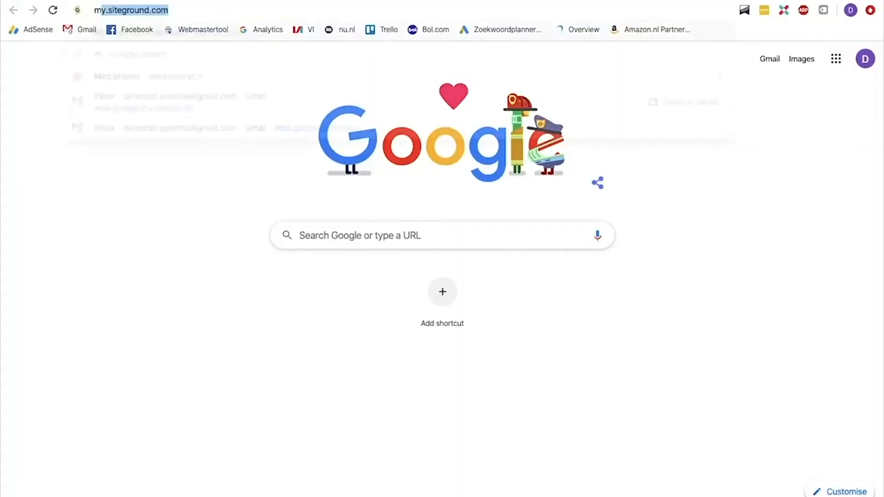
type("y.siteground.com")
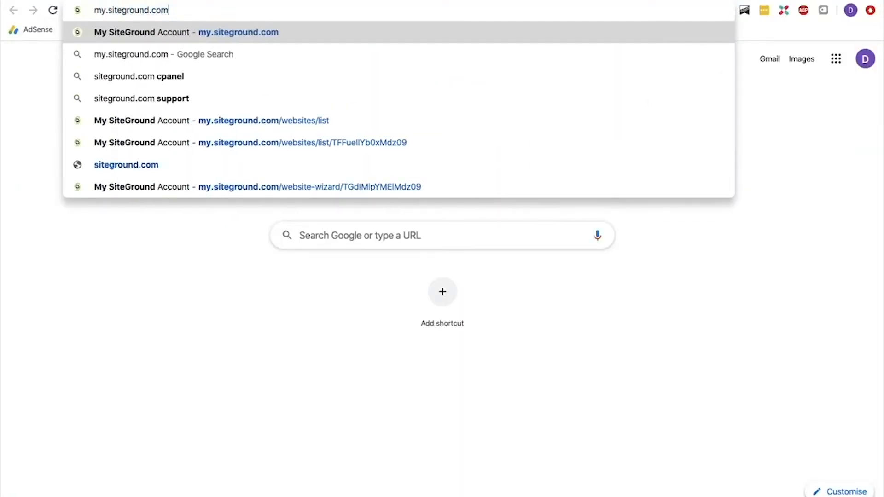
key("Return")
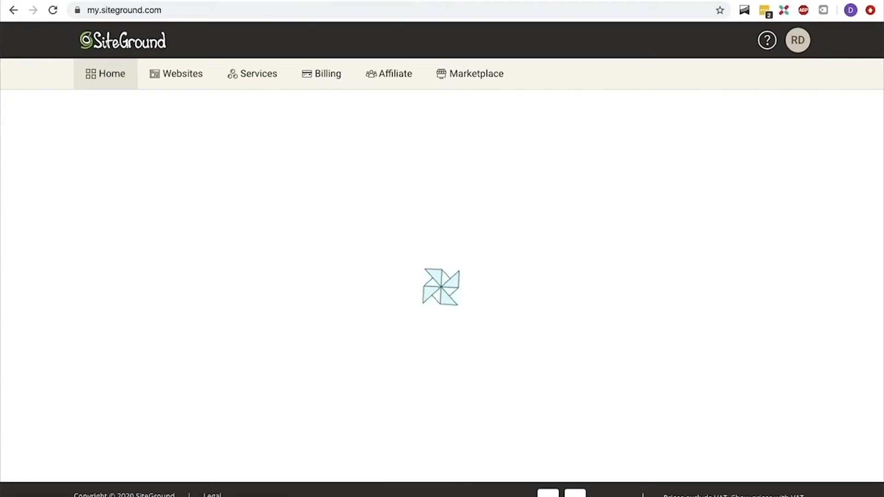
left_click(191, 80)
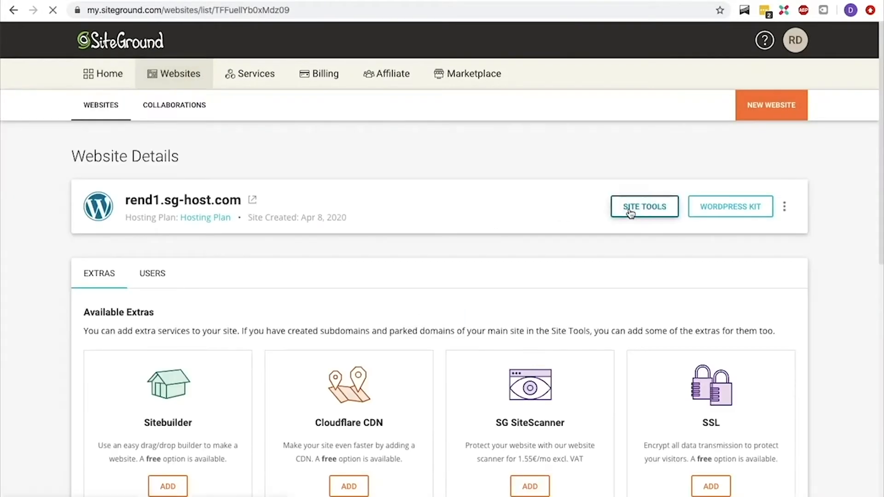
left_click(629, 211)
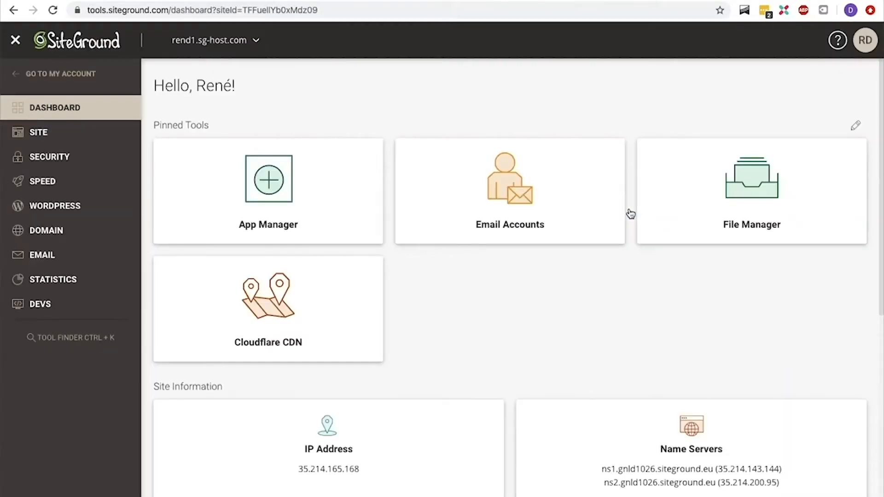
left_click(106, 160)
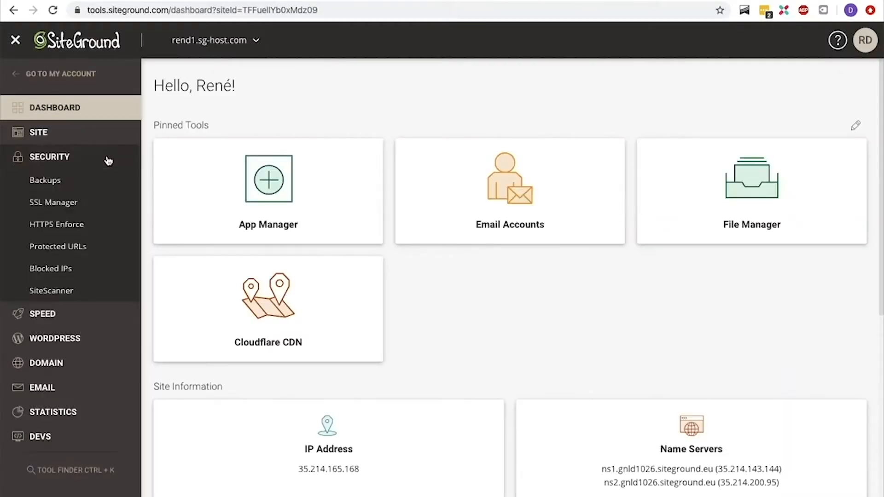
left_click(76, 207)
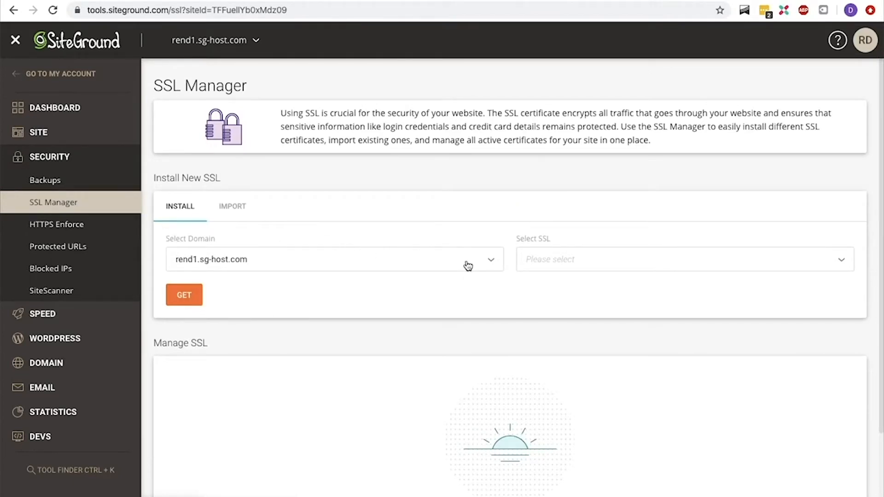
left_click(548, 264)
left_click(550, 285)
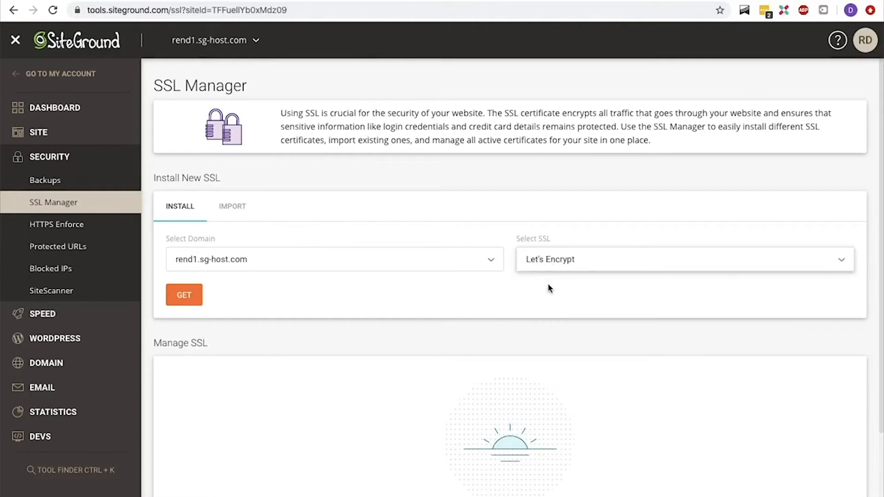
left_click(193, 299)
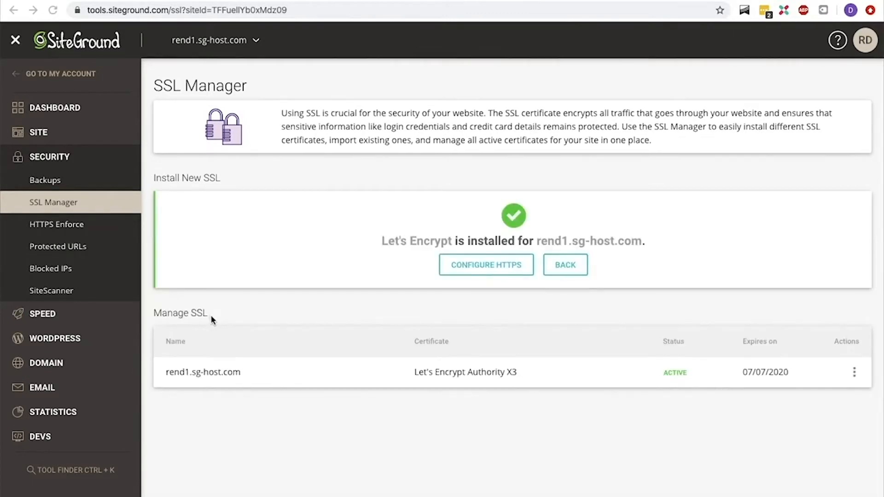
Switch on Enforce HTTPS for the site from the certificate's actions
left_click(854, 372)
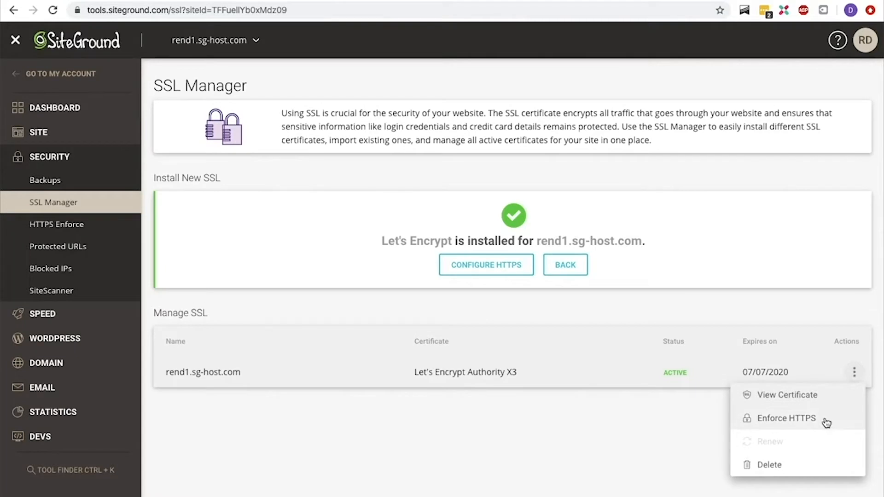
left_click(787, 418)
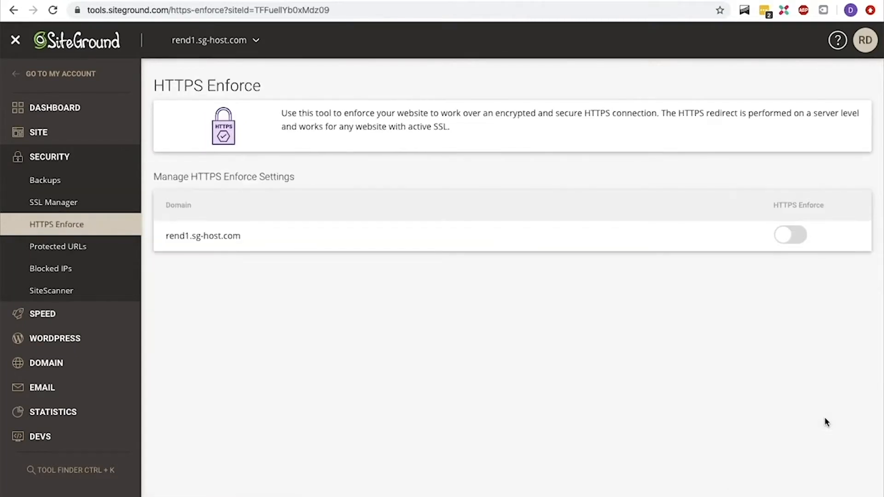
left_click(791, 236)
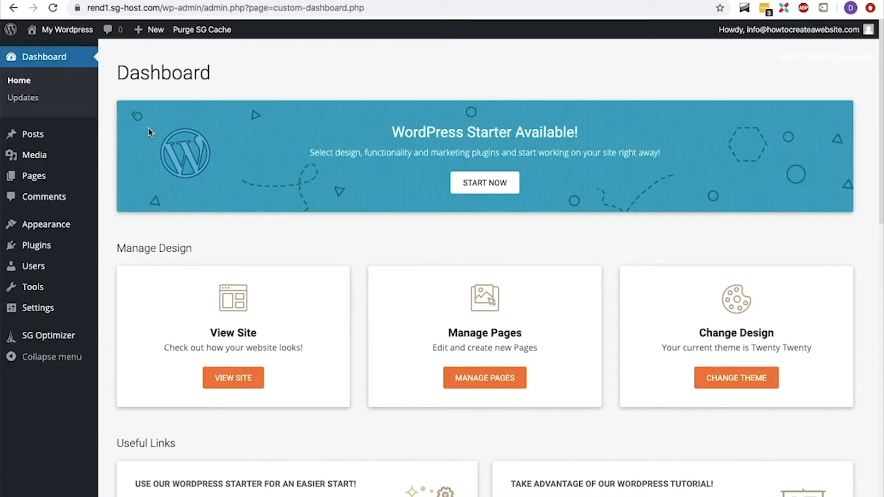
Visit the site's front page, return to the Dashboard, and check Dashboard > Updates
mouse_move(77, 35)
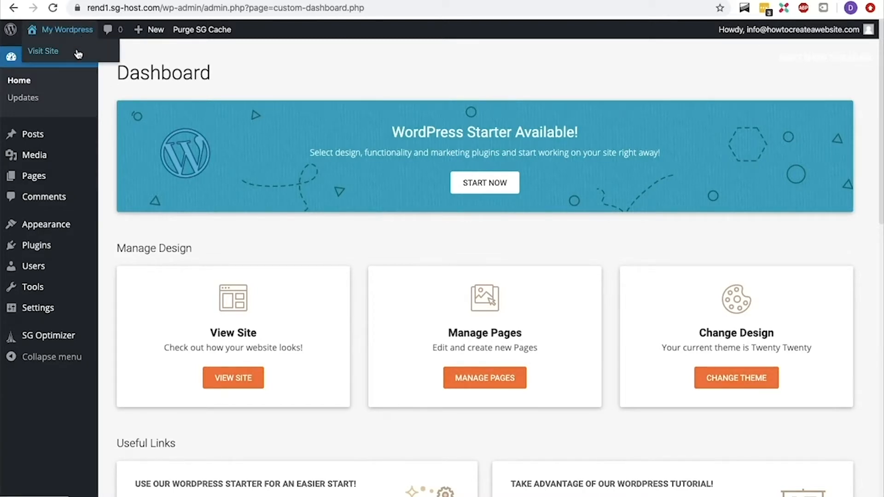
left_click(78, 54)
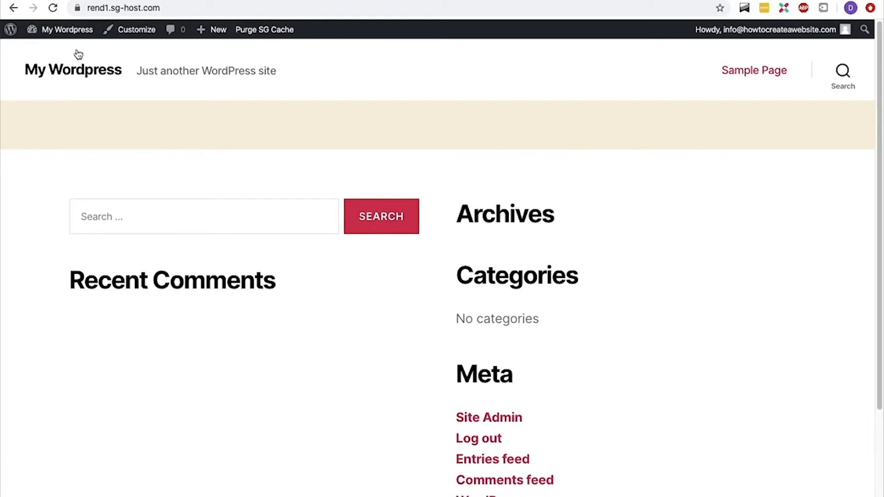
mouse_move(71, 29)
left_click(70, 52)
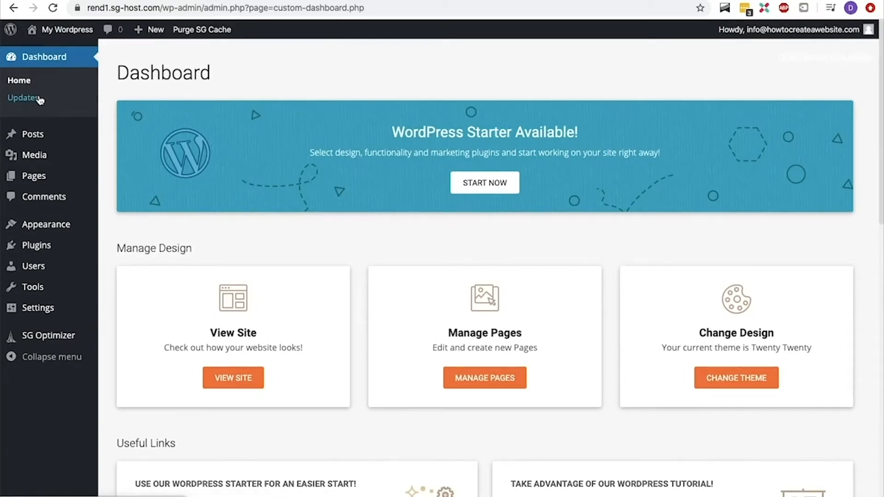
left_click(40, 100)
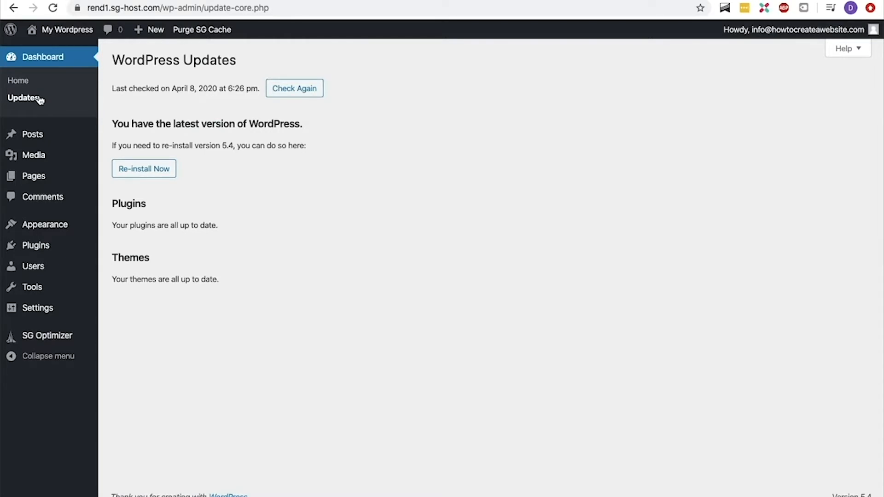
mouse_move(34, 134)
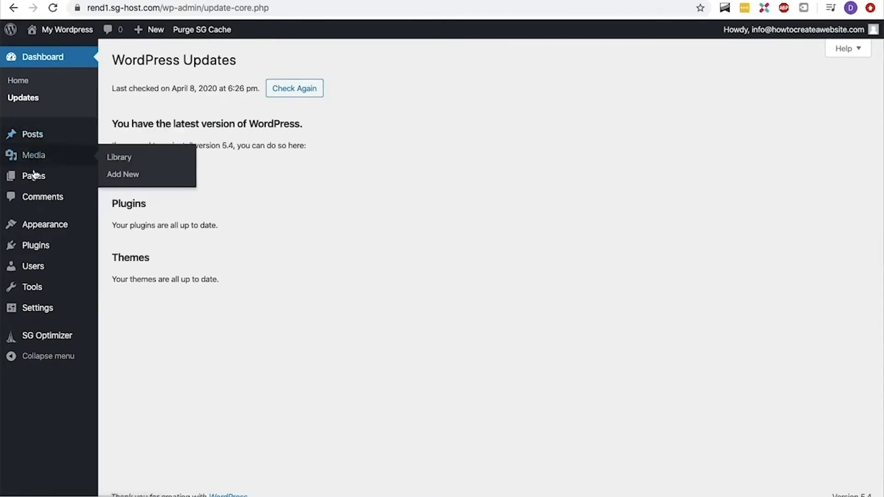
mouse_move(35, 179)
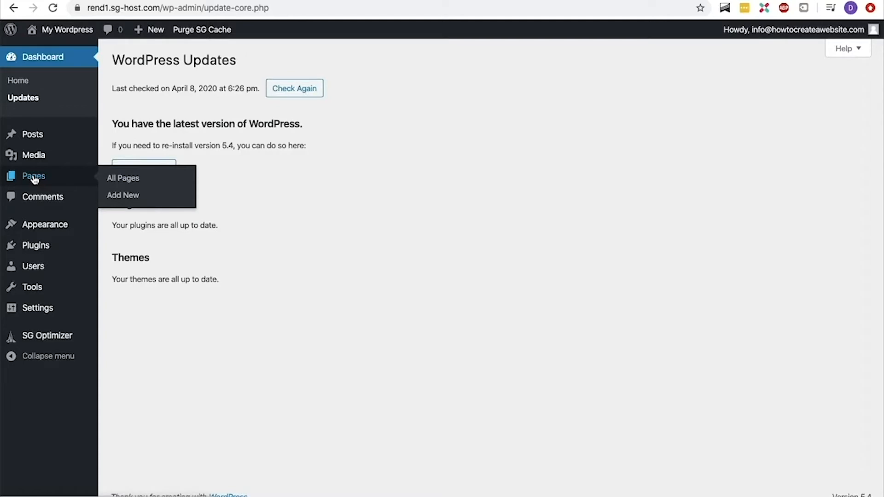
mouse_move(44, 165)
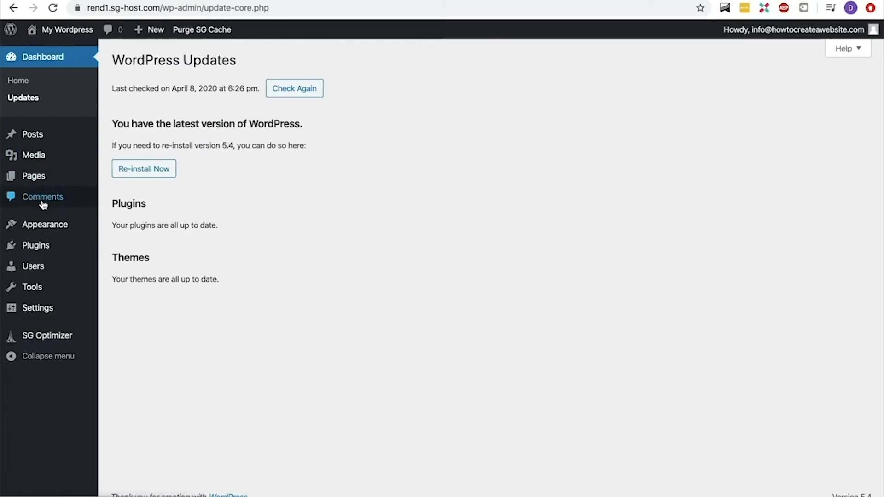
mouse_move(41, 222)
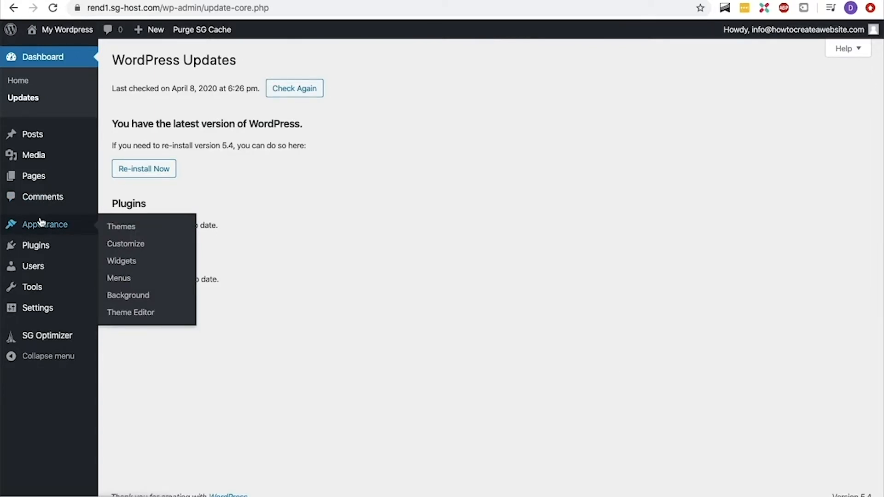
mouse_move(41, 246)
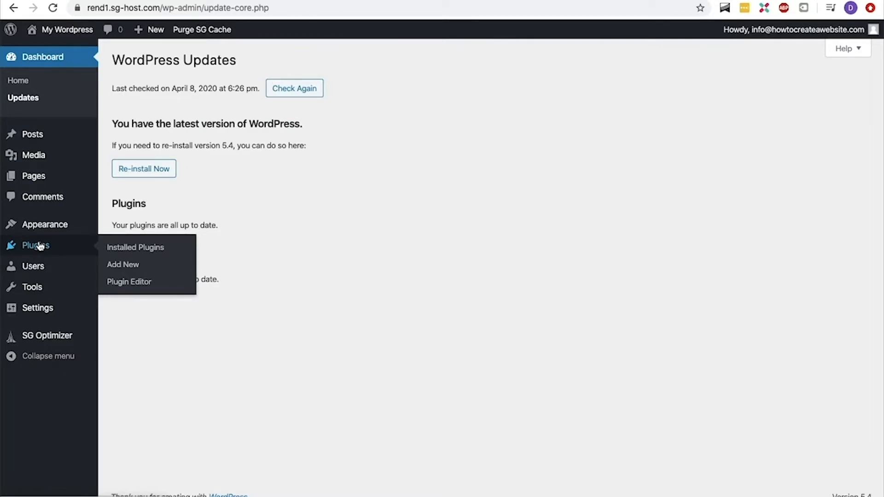
mouse_move(41, 266)
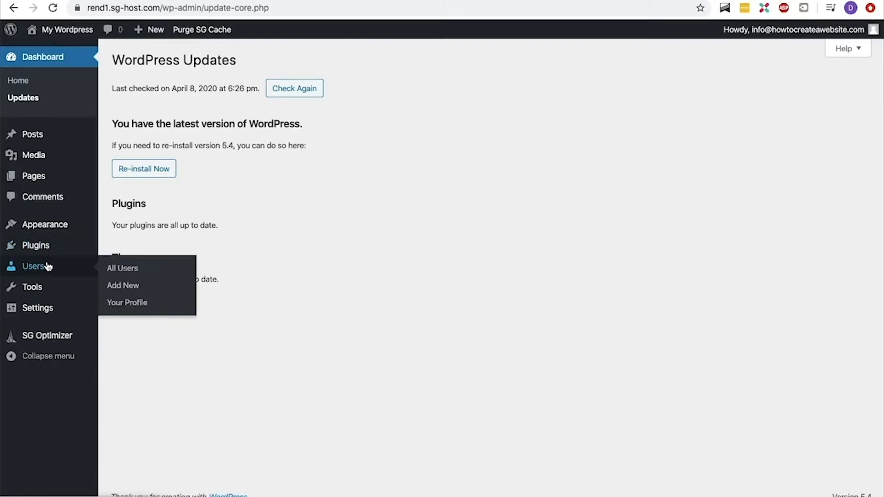
mouse_move(44, 292)
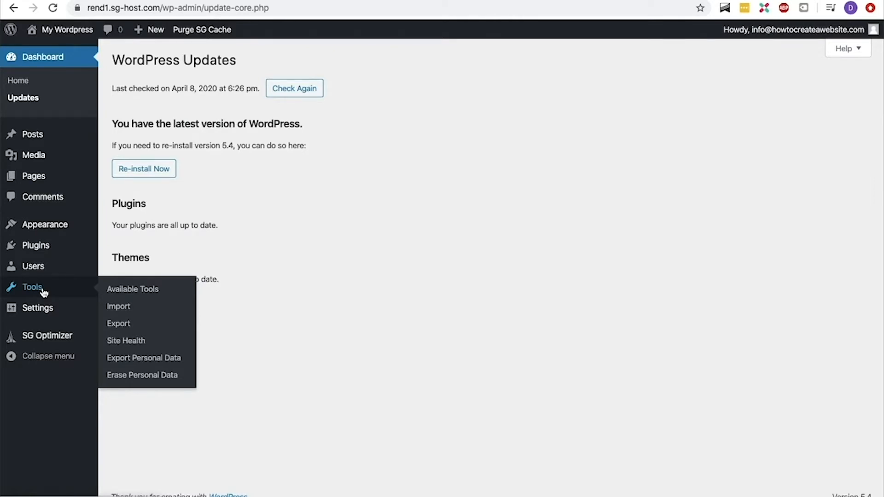
mouse_move(42, 309)
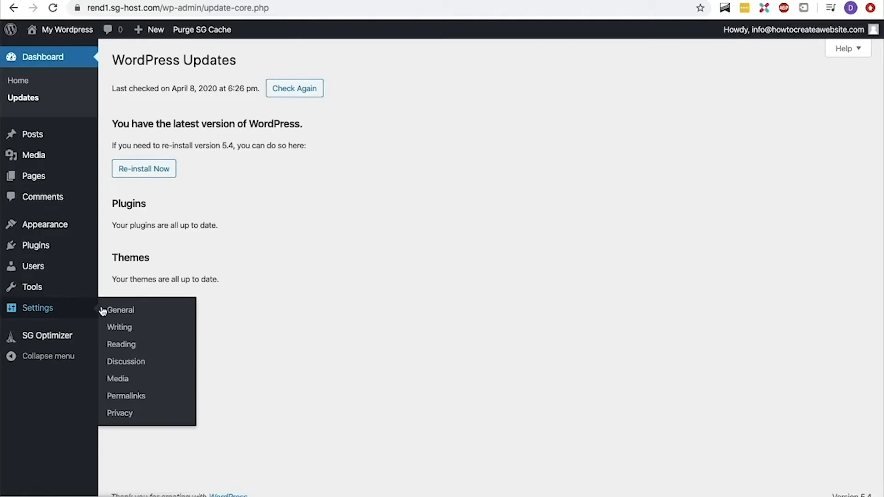
Set the site title to 'High-quality selvedge denim jeans for men & women | clothingwebshopx.com' with a low-cost denim tagline, and save
left_click(104, 310)
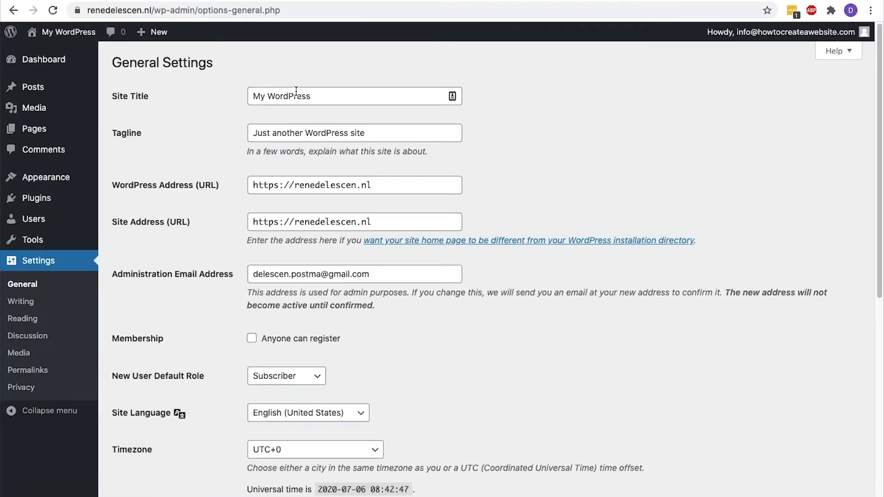
left_click(313, 96)
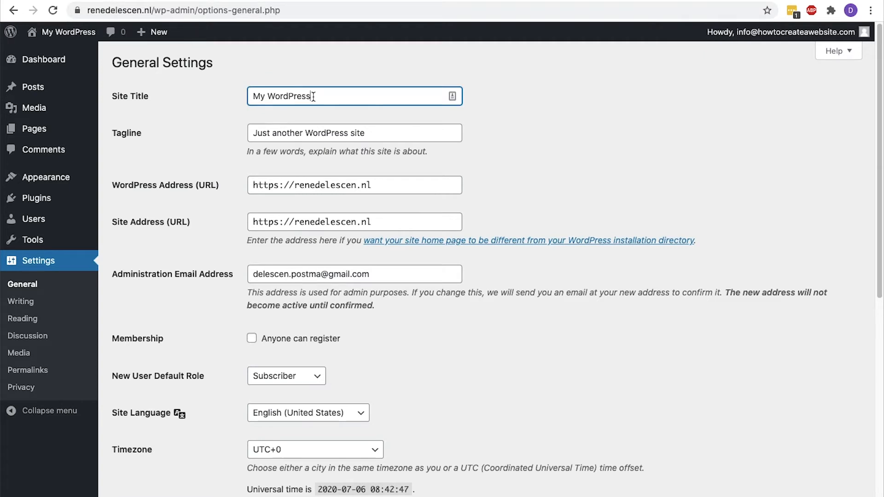
triple_click(313, 96)
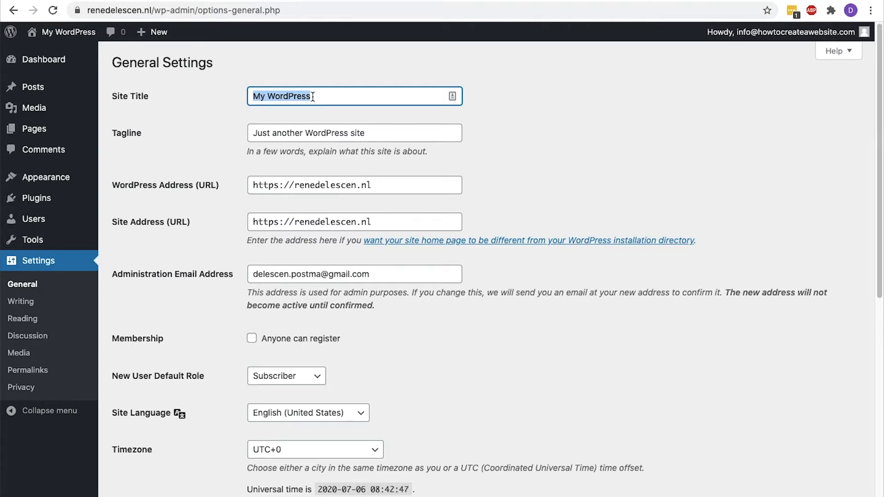
type("High-quality selvedg")
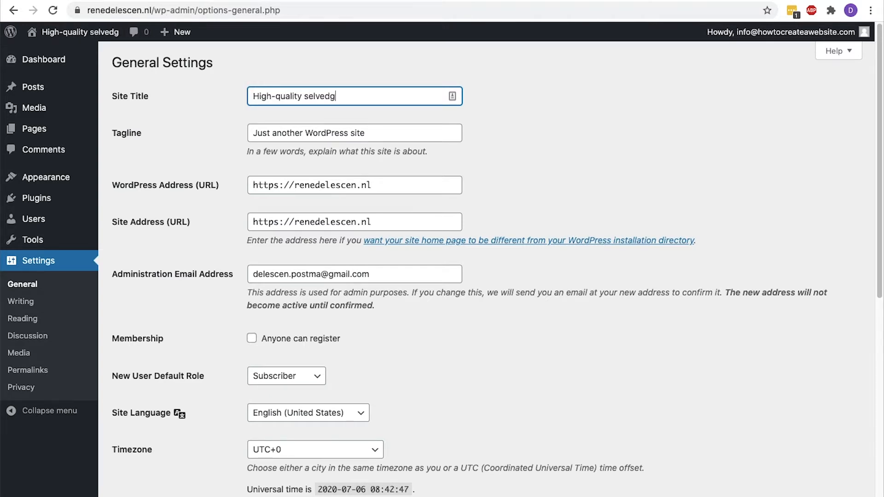
type("e denim jeans for men & women")
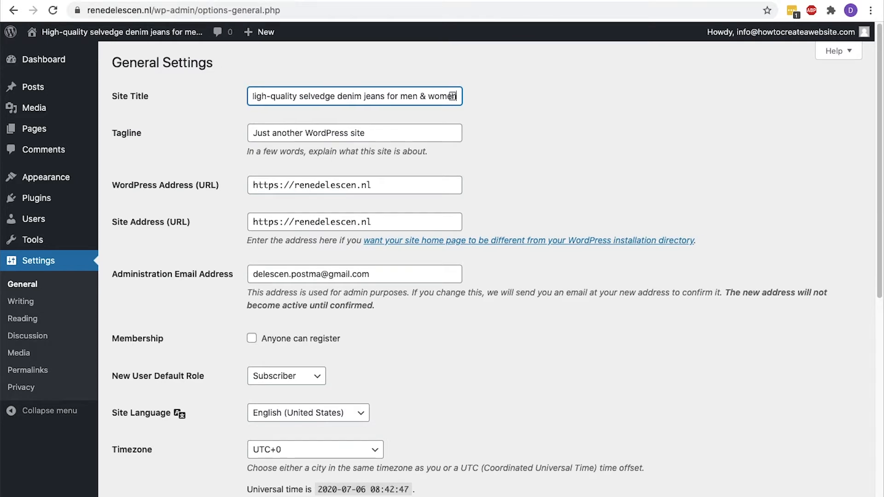
type(" | clothingwebshopx.com")
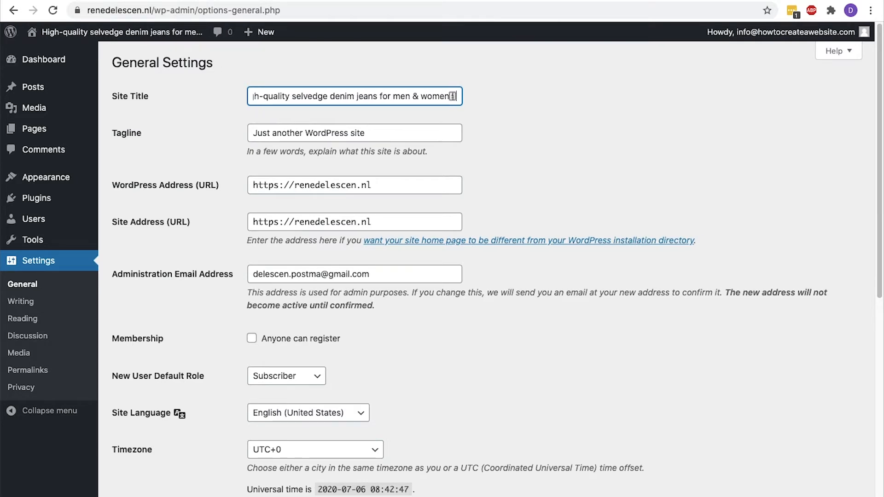
key("Tab")
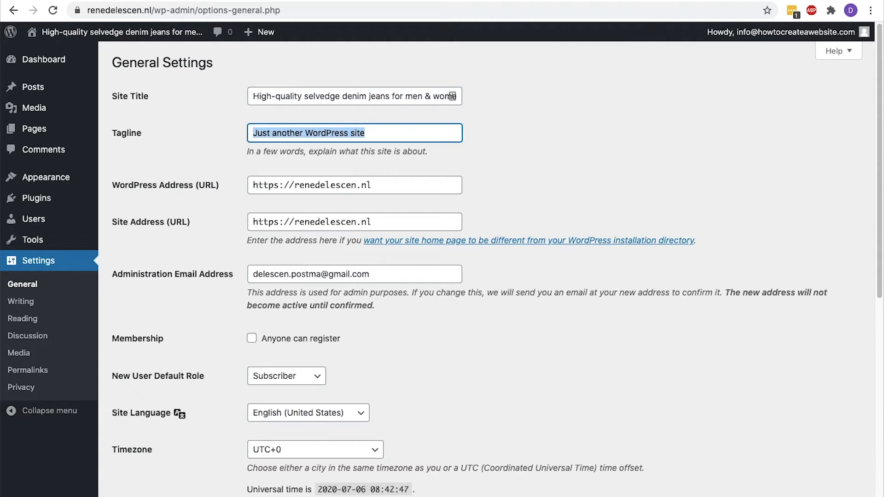
type("Di")
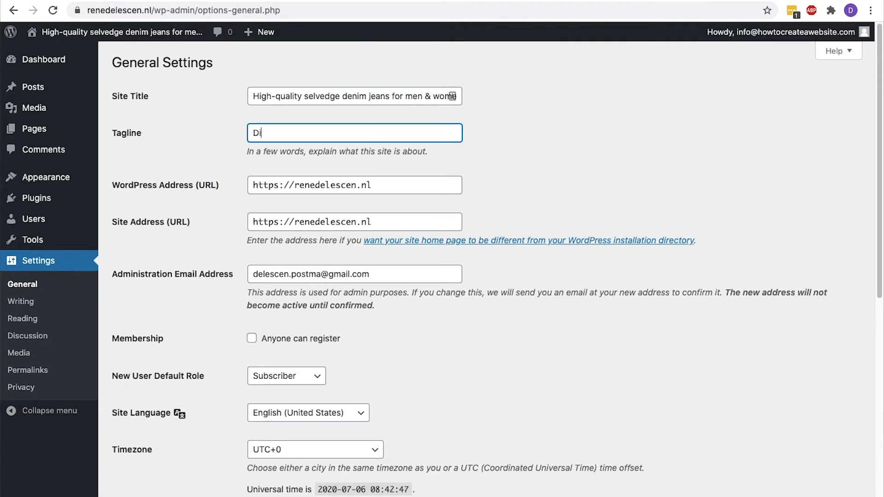
type("scover low-cost and high-qualit")
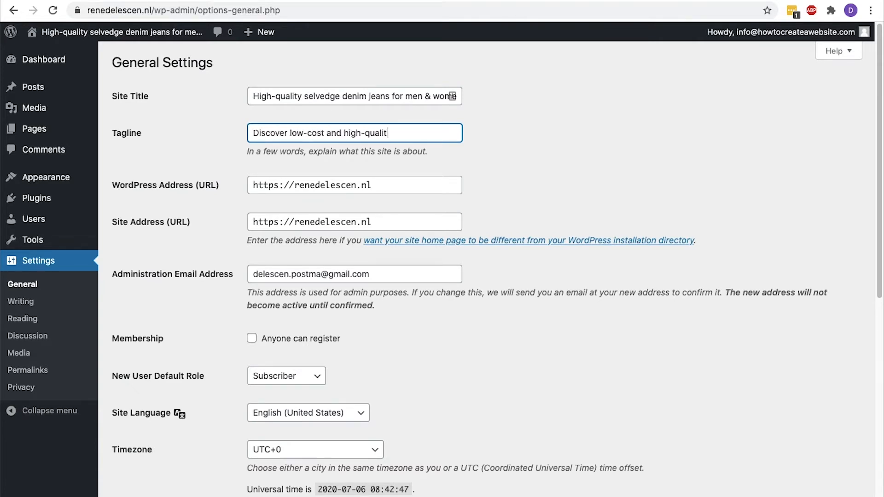
type("y denim menswear & womenswear & womenswe")
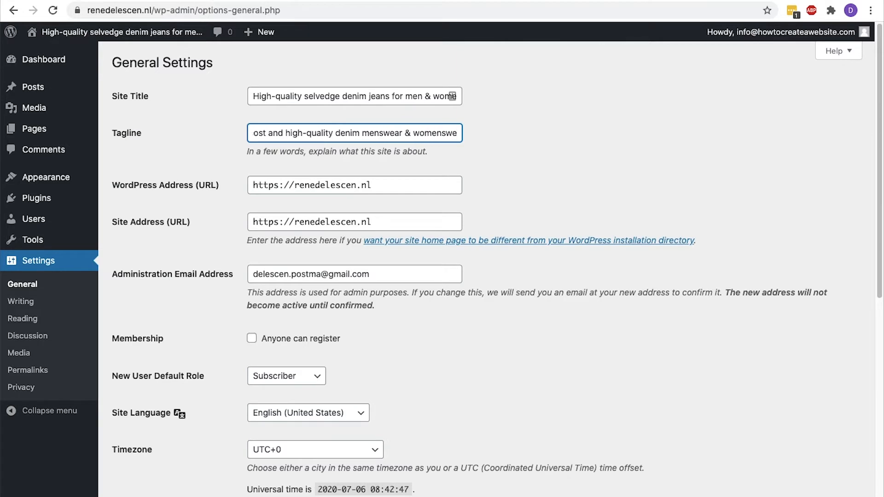
type(", 100% cotton denum made from")
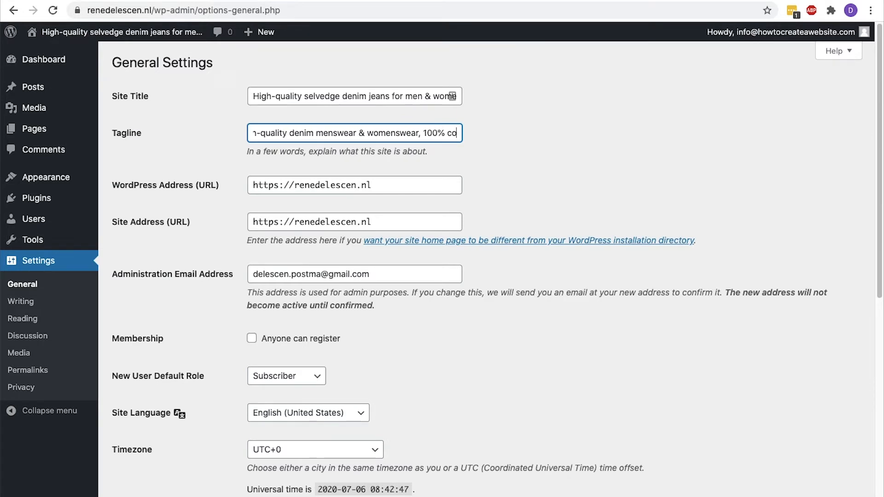
type(" cordura fibers.")
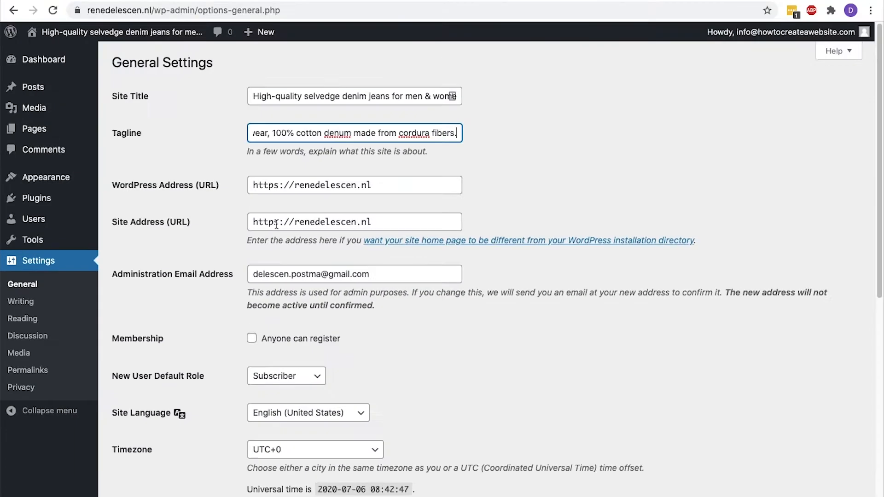
scroll(276, 230, "down", 8)
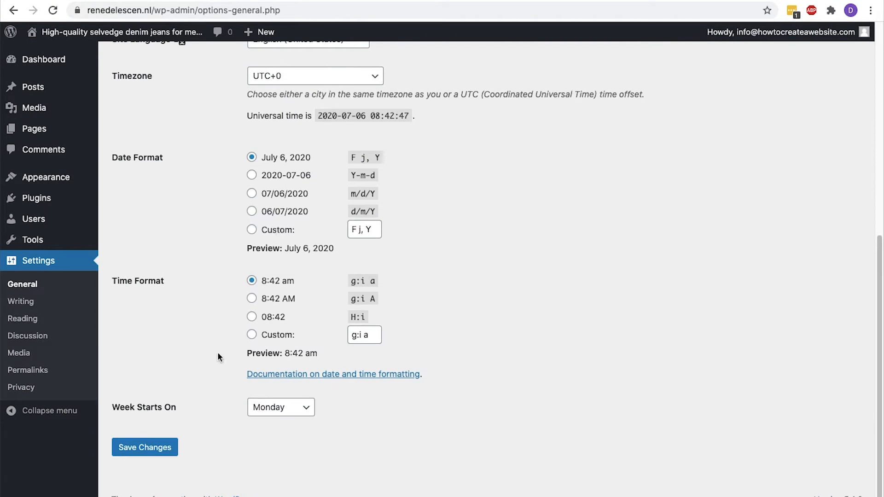
left_click(160, 434)
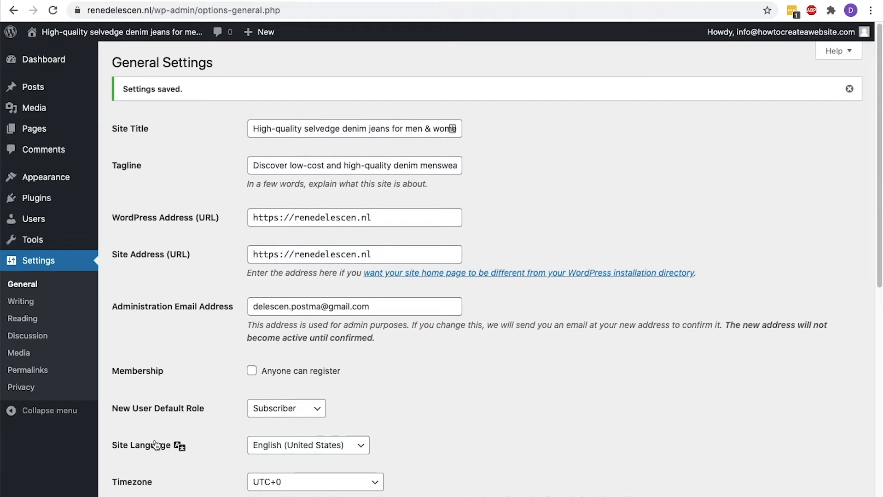
mouse_move(76, 205)
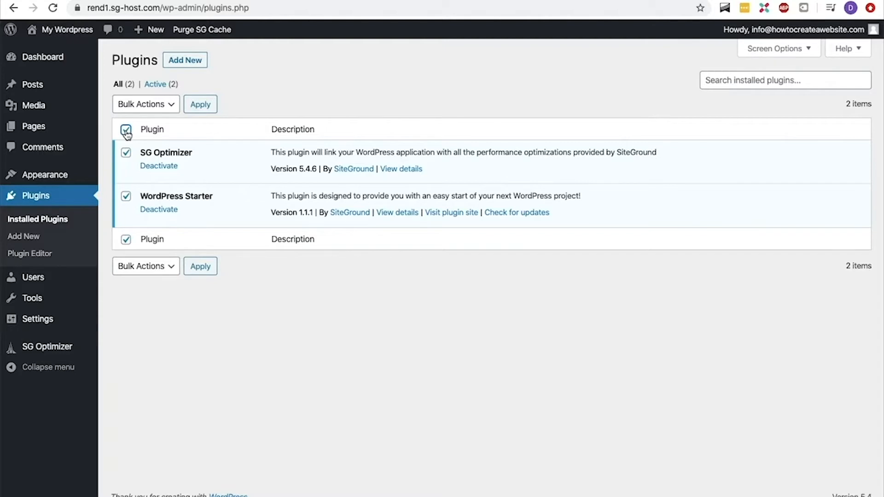
Deactivate the two checked plugins, then delete all plugins
left_click(143, 111)
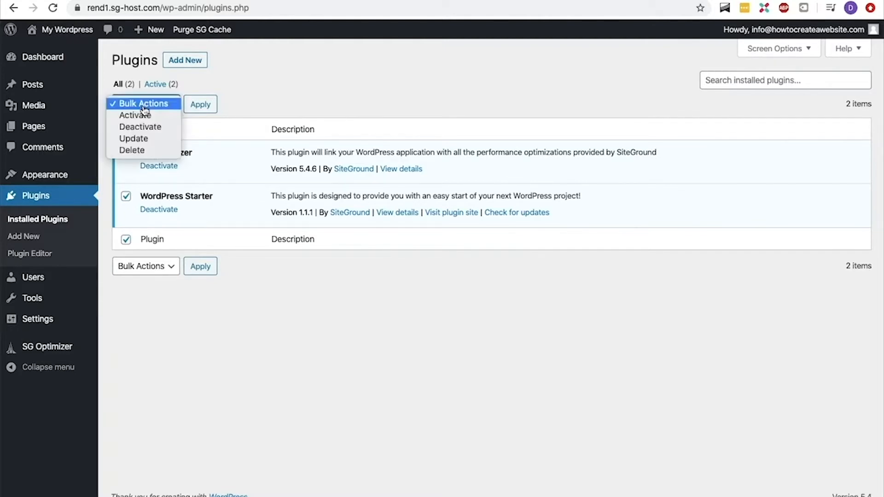
left_click(151, 126)
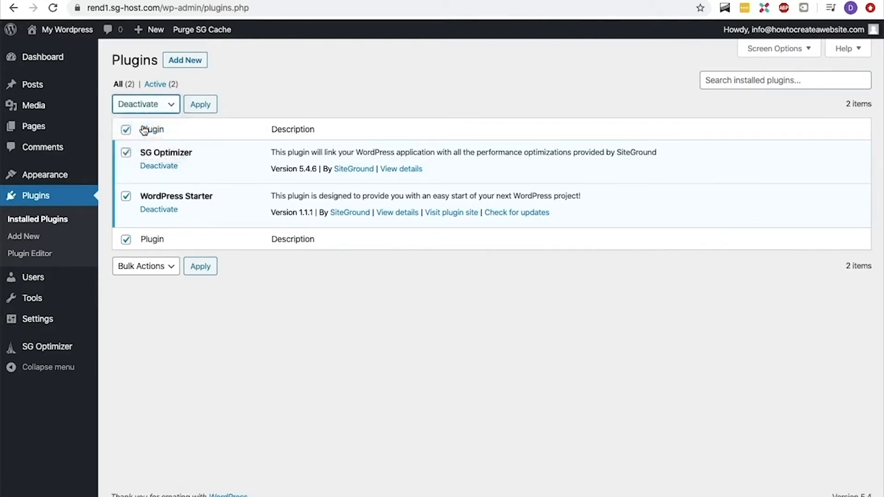
left_click(196, 109)
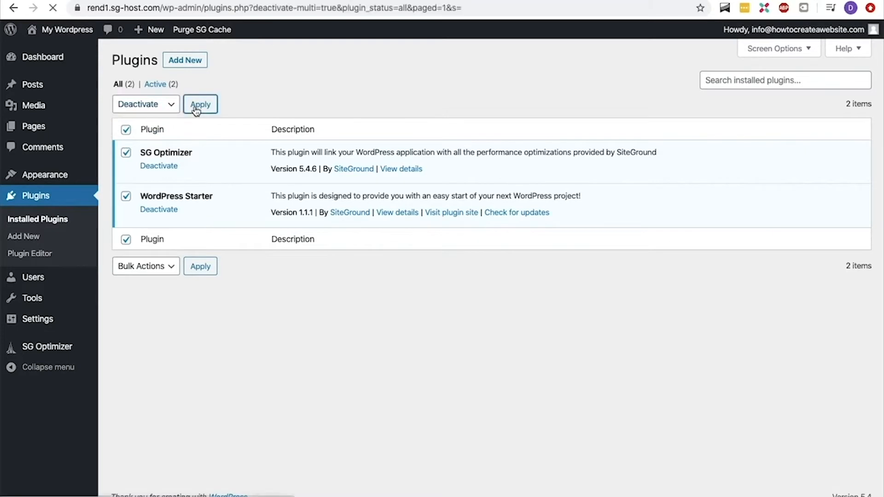
left_click(126, 166)
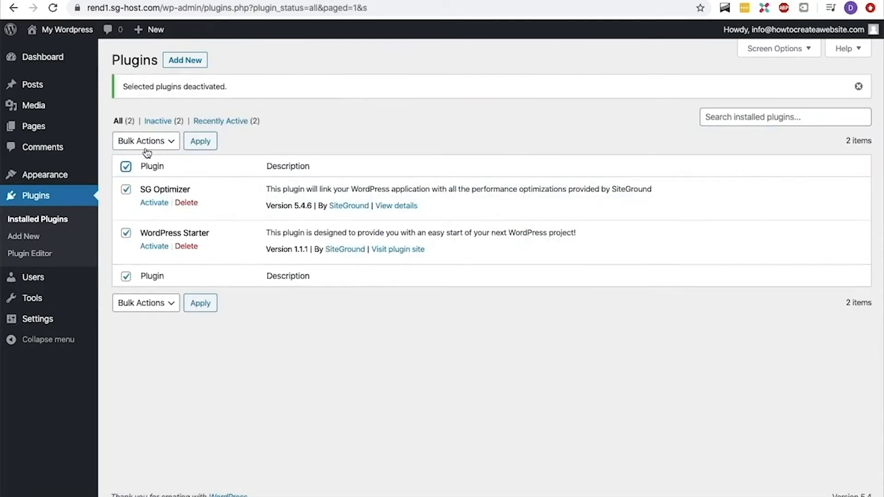
left_click(150, 146)
left_click(136, 187)
left_click(197, 144)
left_click(541, 89)
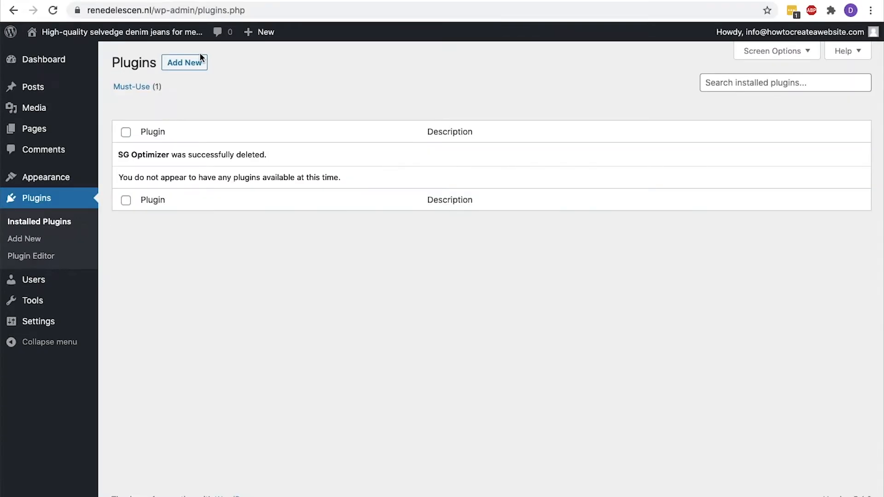
Move both pages, Sample Page and Privacy Policy, to the Trash
mouse_move(71, 135)
left_click(112, 132)
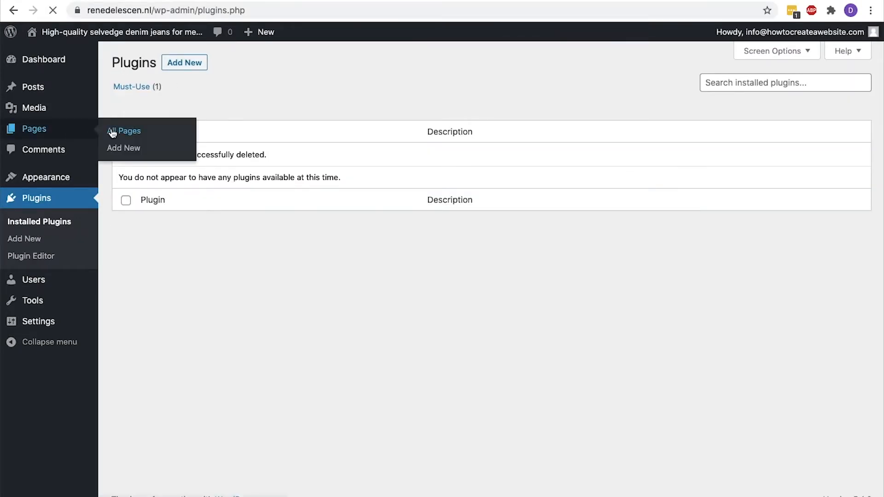
left_click(124, 132)
left_click(131, 114)
left_click(147, 129)
left_click(205, 110)
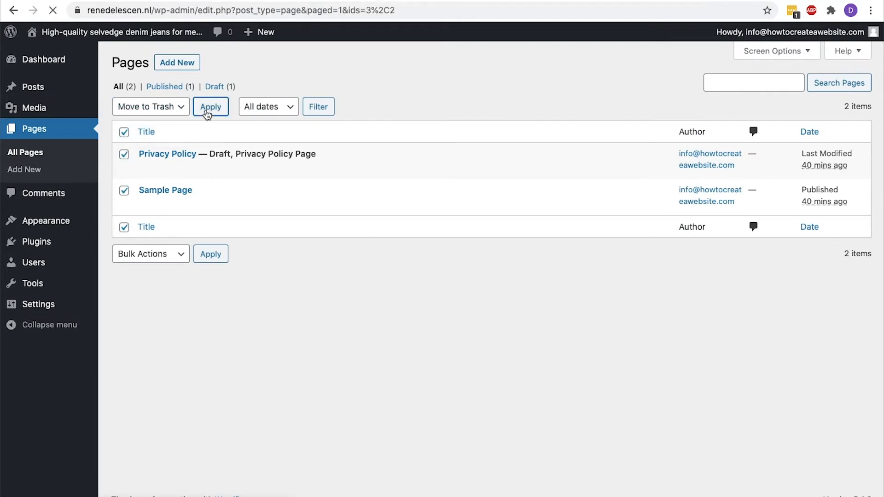
Permanently delete the trashed pages
left_click(172, 124)
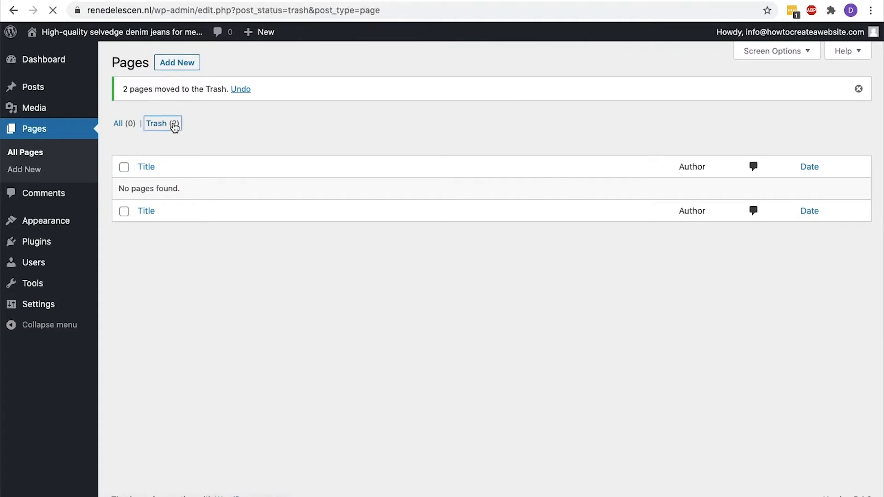
left_click(124, 132)
left_click(152, 107)
left_click(155, 131)
left_click(239, 110)
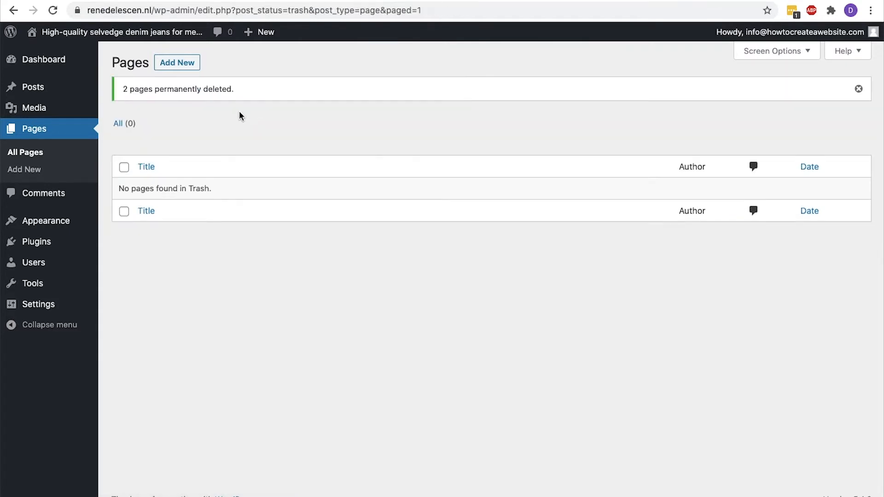
Trash the Hello world! post, permanently delete it, and return to the Dashboard
left_click(79, 90)
left_click(124, 132)
left_click(138, 106)
left_click(133, 131)
left_click(210, 107)
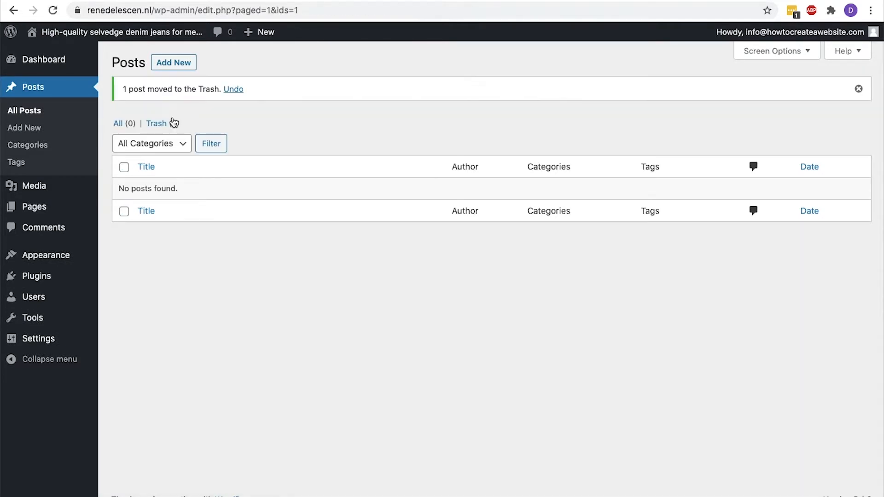
left_click(156, 123)
left_click(124, 132)
left_click(152, 107)
left_click(157, 130)
left_click(225, 108)
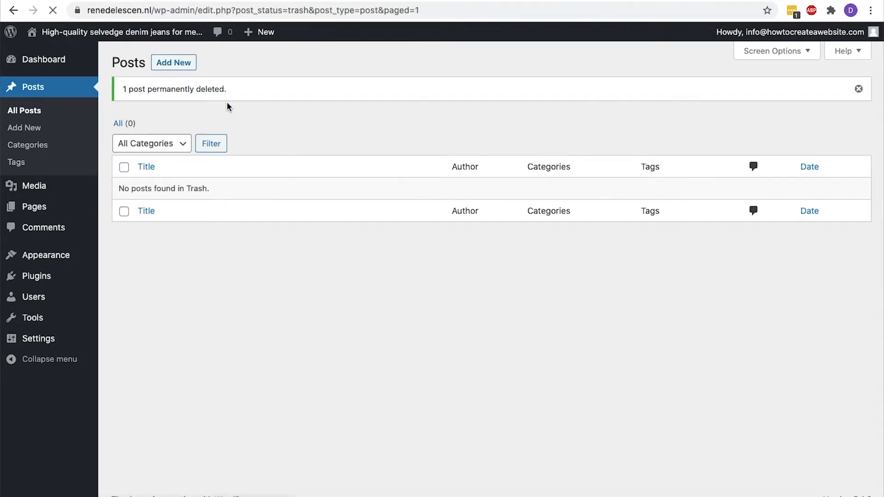
left_click(82, 65)
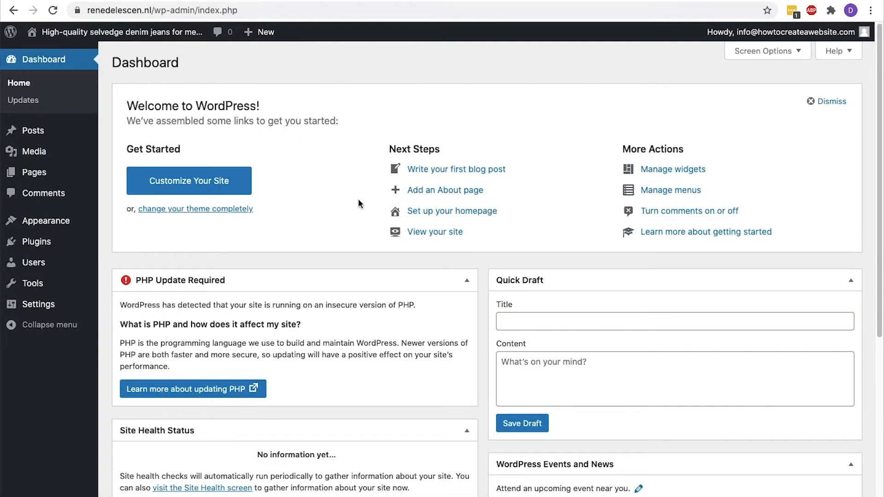
Collapse PHP Update Required and Site Health boxes, then hide Welcome and every widget in Screen Options
left_click(467, 281)
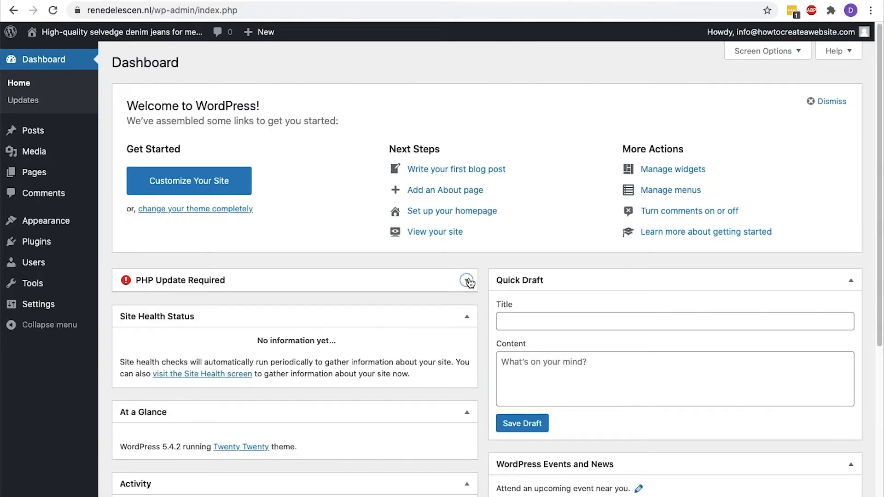
left_click(467, 317)
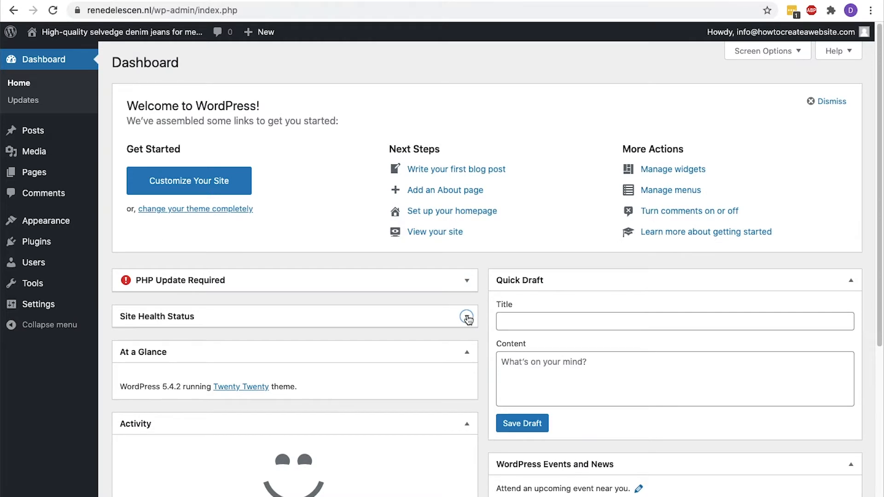
left_click(783, 53)
left_click(627, 77)
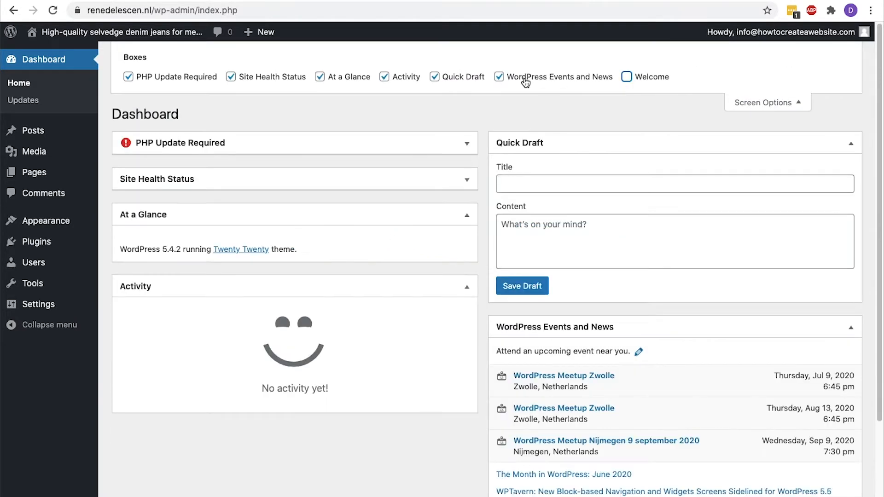
left_click(542, 77)
left_click(443, 77)
left_click(385, 77)
left_click(323, 77)
left_click(298, 78)
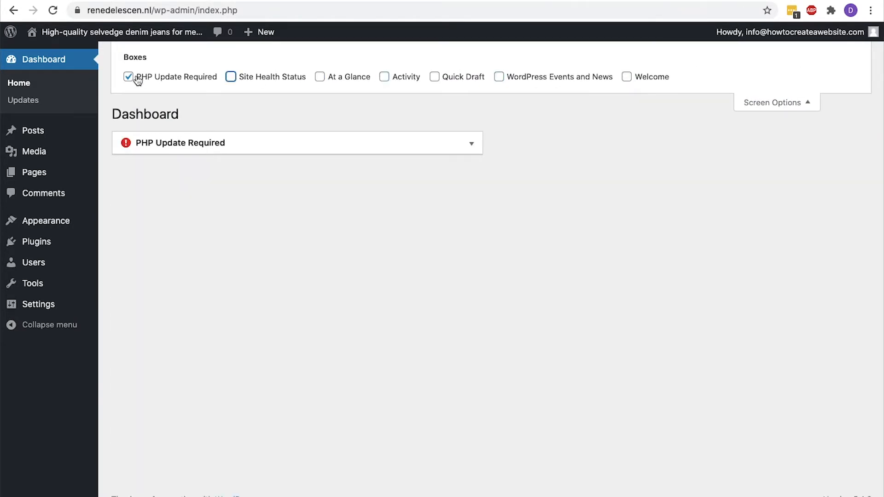
left_click(145, 79)
left_click(758, 103)
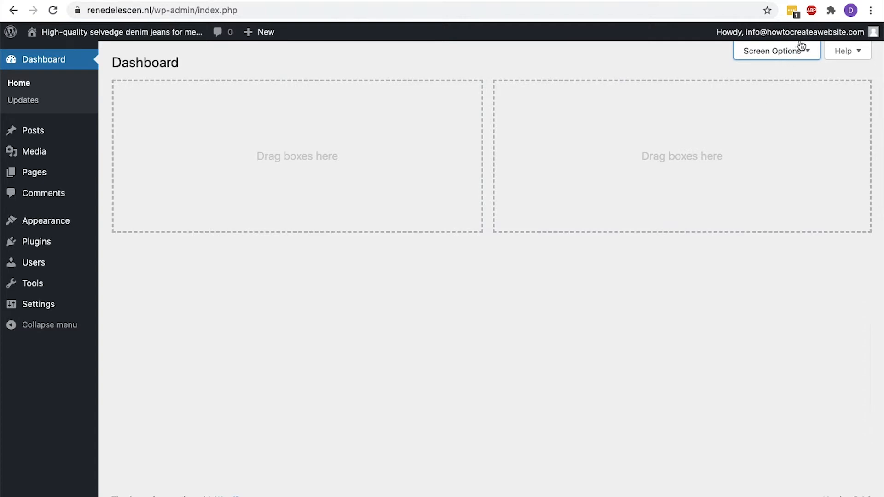
mouse_move(803, 41)
mouse_move(24, 262)
In your profile, try the Sunrise admin colour scheme, then keep Default
left_click(131, 300)
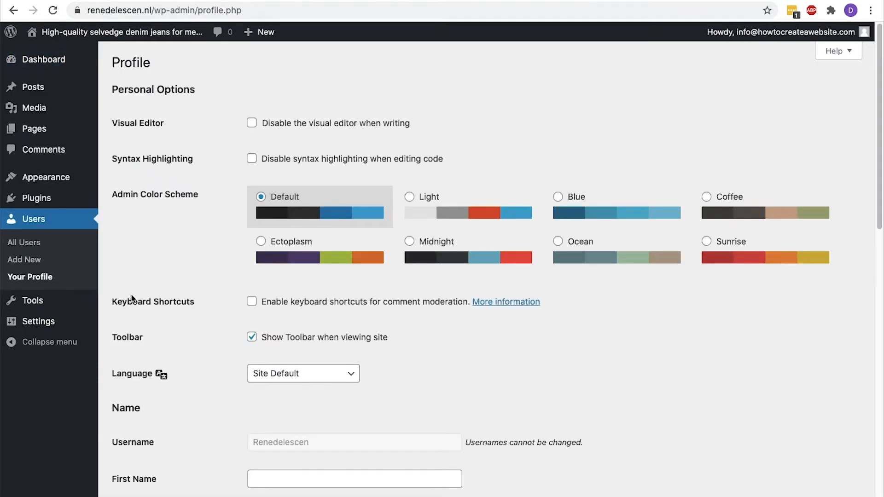
left_click(705, 240)
left_click(261, 197)
scroll(262, 198, "down", 5)
Enter the user's first and last name, display the full name publicly, and update the profile
left_click(265, 234)
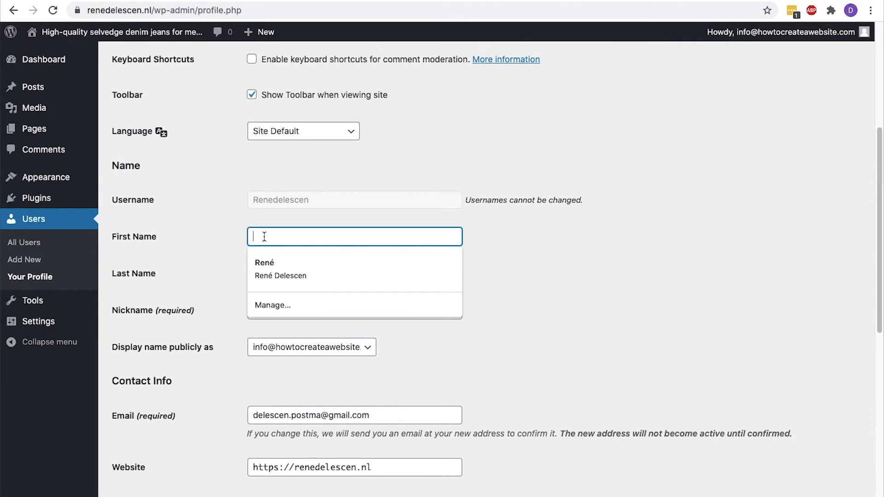
type("René")
key("Tab")
type("Delescen")
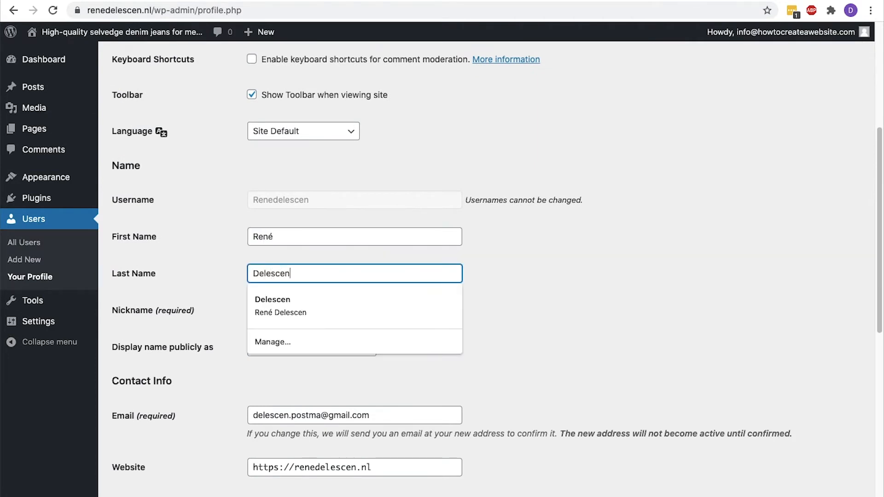
scroll(491, 265, "down", 3)
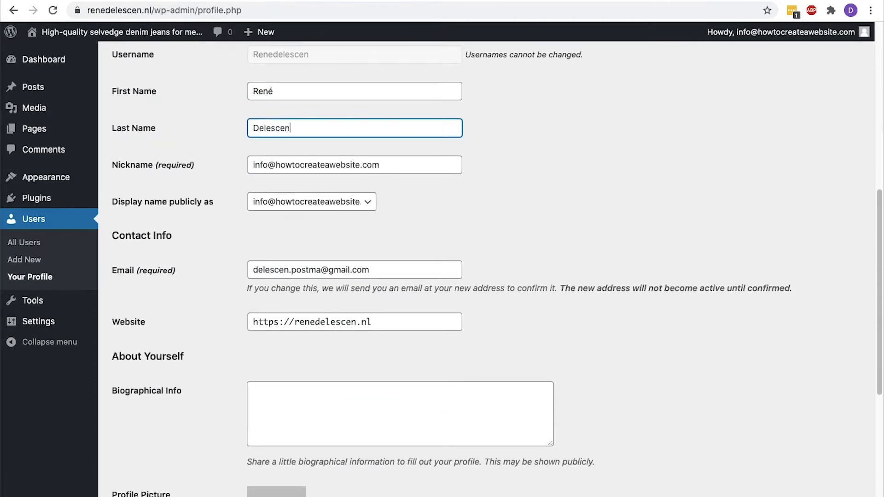
left_click(298, 207)
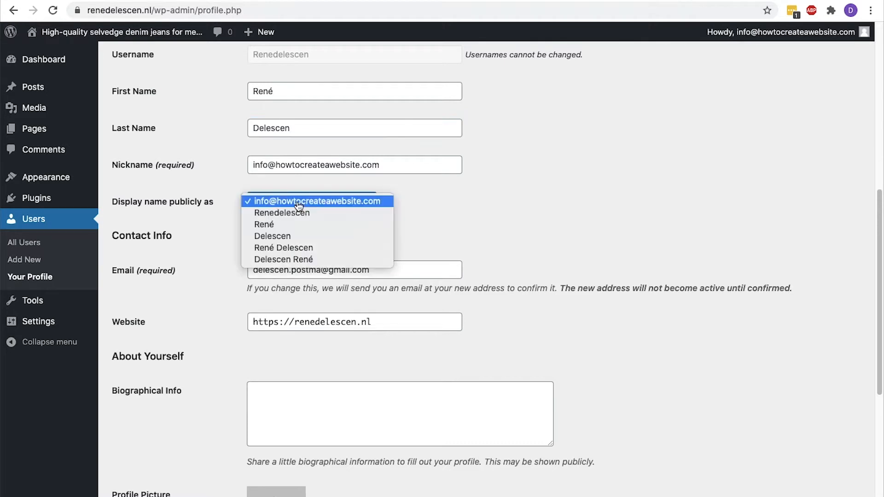
left_click(295, 249)
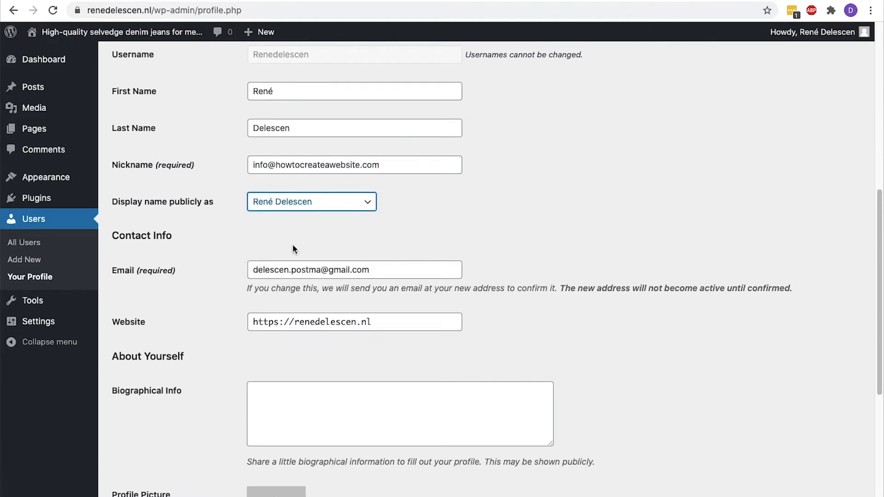
scroll(295, 249, "down", 6)
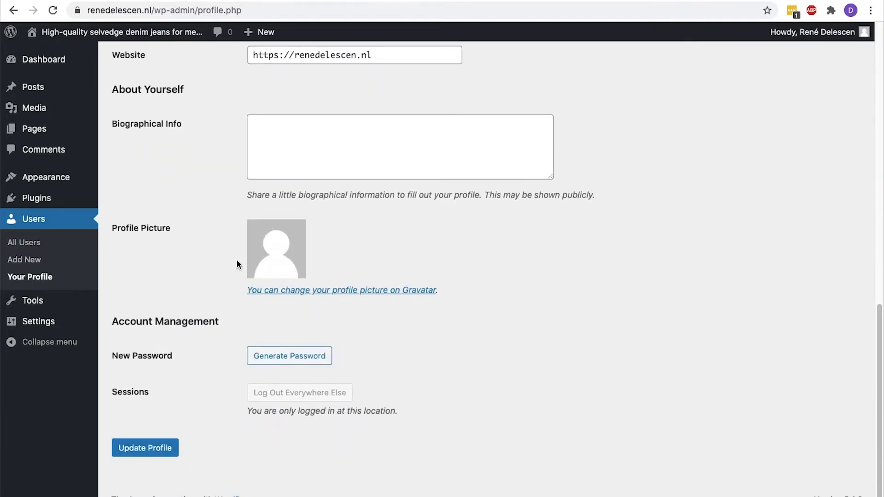
left_click(153, 453)
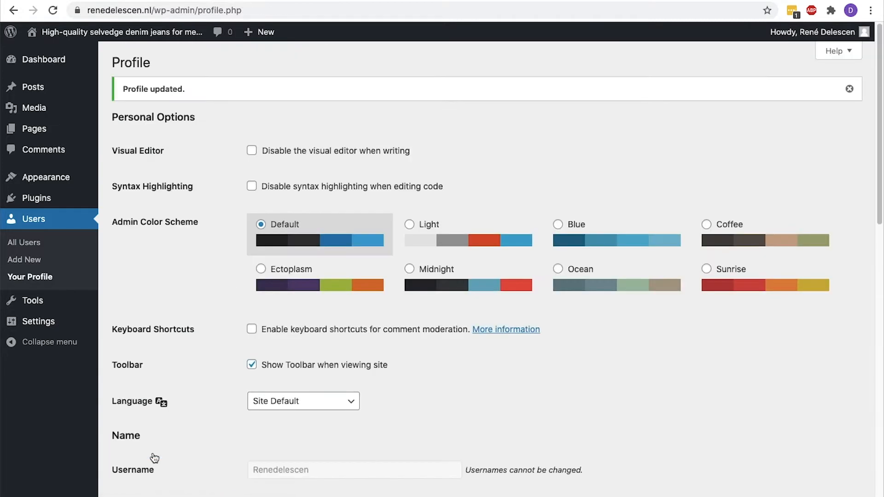
mouse_move(67, 323)
left_click(128, 410)
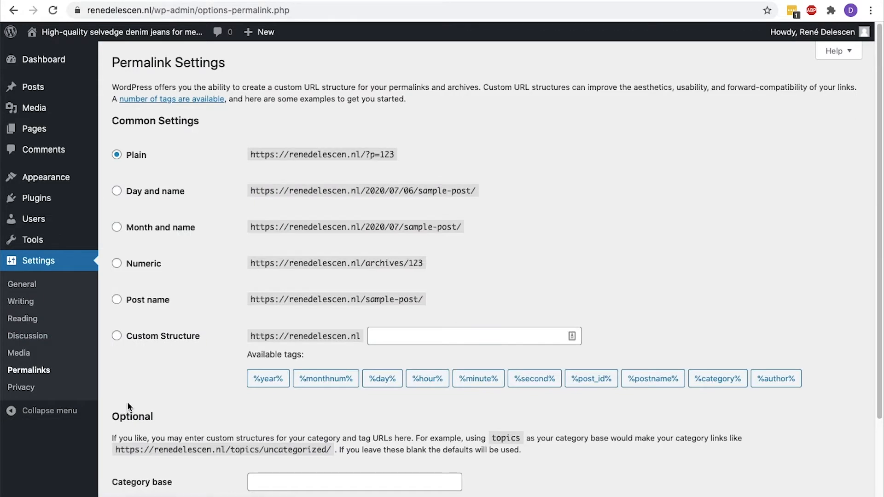
Choose the Post name permalink structure and save the changes
left_click(116, 300)
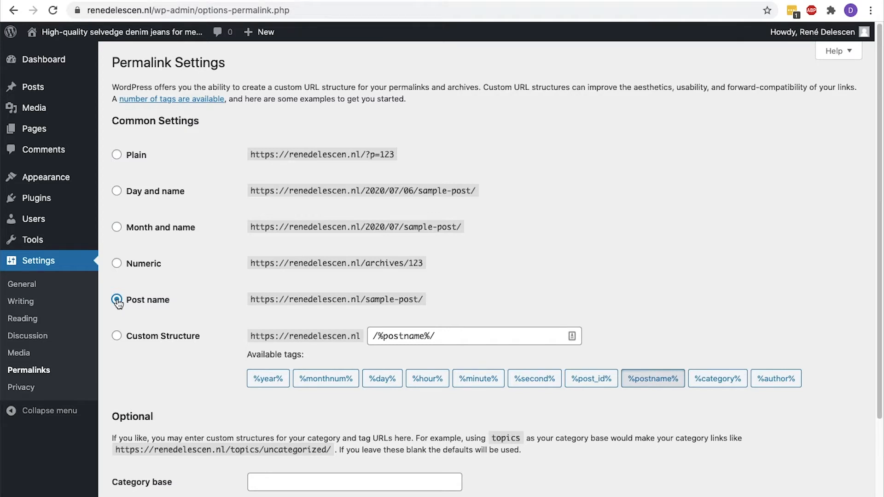
scroll(118, 303, "down", 5)
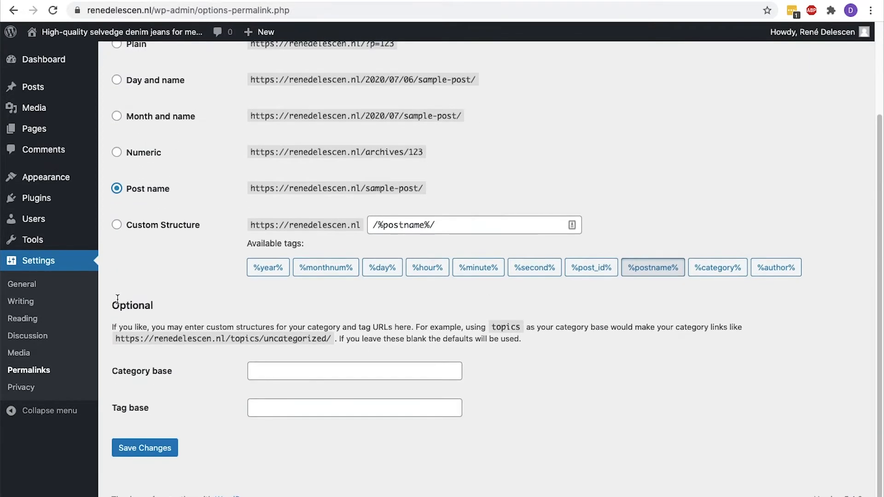
left_click(125, 448)
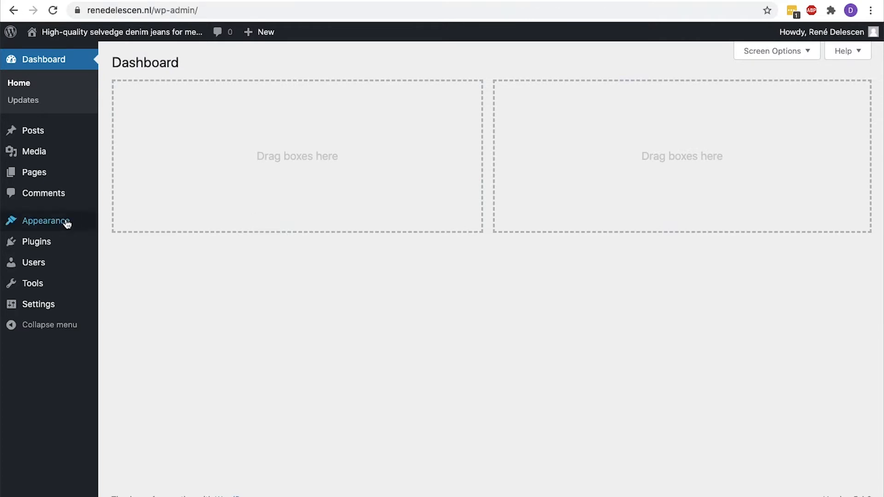
View the Themes page with Twenty Twenty active, then enter delescen.com/as in a new tab
left_click(106, 223)
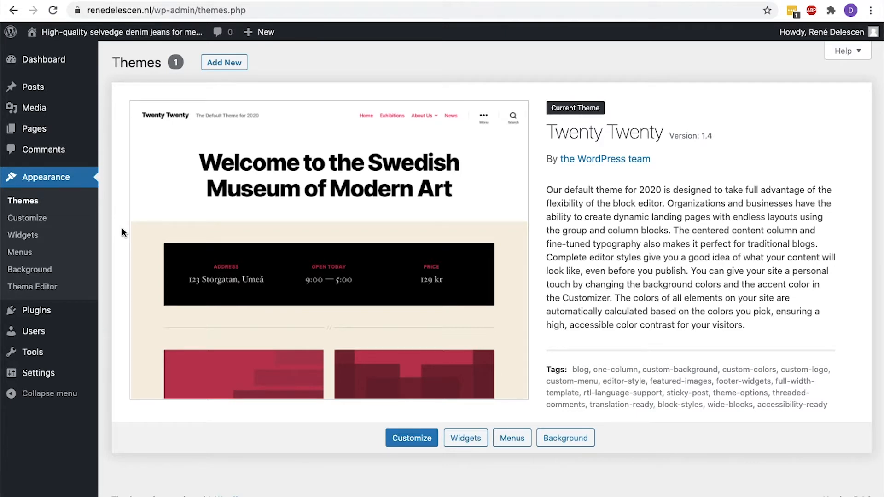
key("ctrl+t")
type("delescen.com/as")
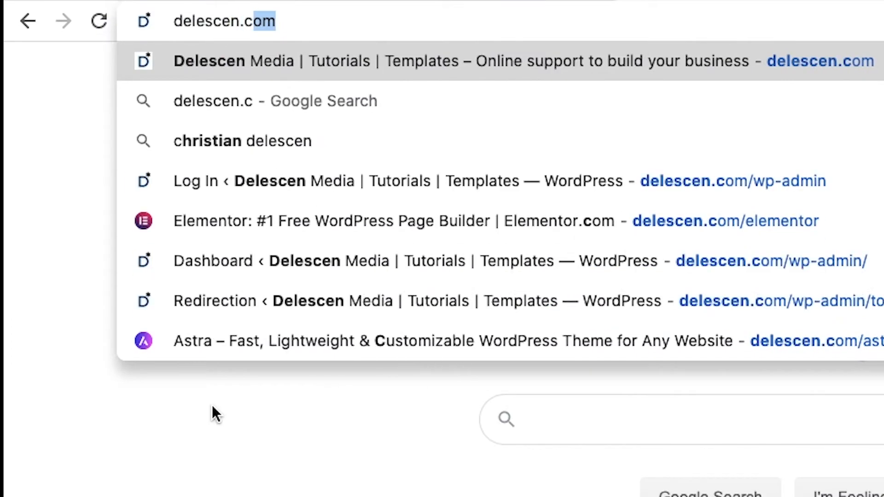
Load the Astra website and look over its download and pricing page
key("Return")
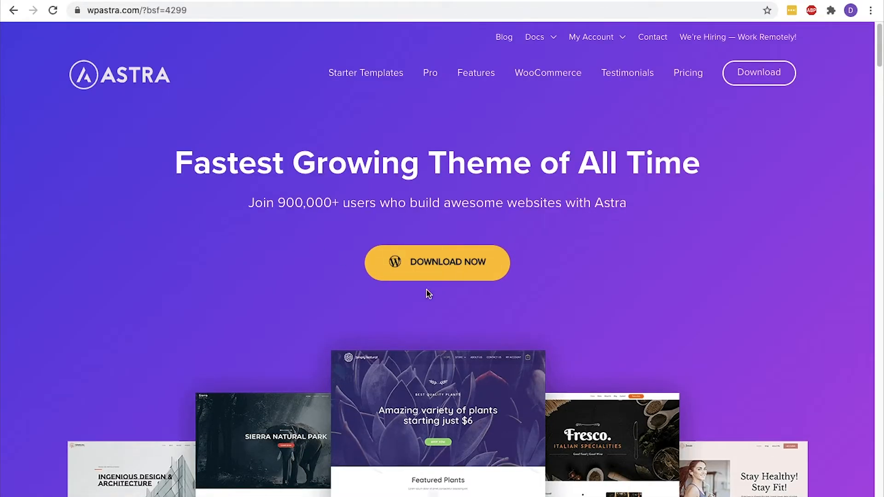
left_click(433, 278)
scroll(434, 280, "down", 5)
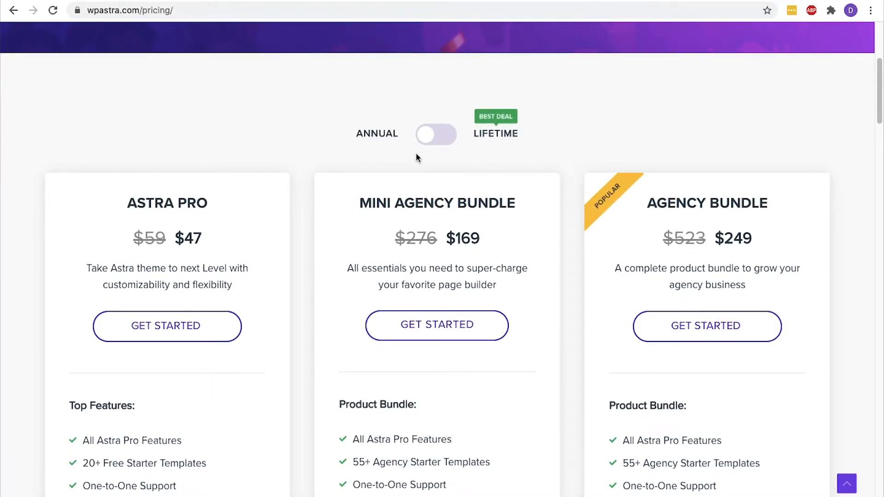
scroll(416, 157, "up", 5)
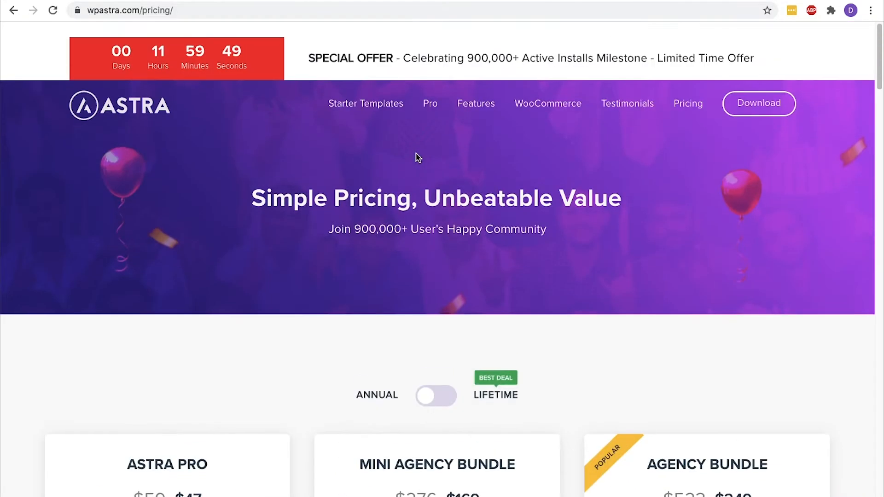
Filter Astra's starter templates to free ones, search 'clothing', and open the DNK clothing store demo
left_click(386, 89)
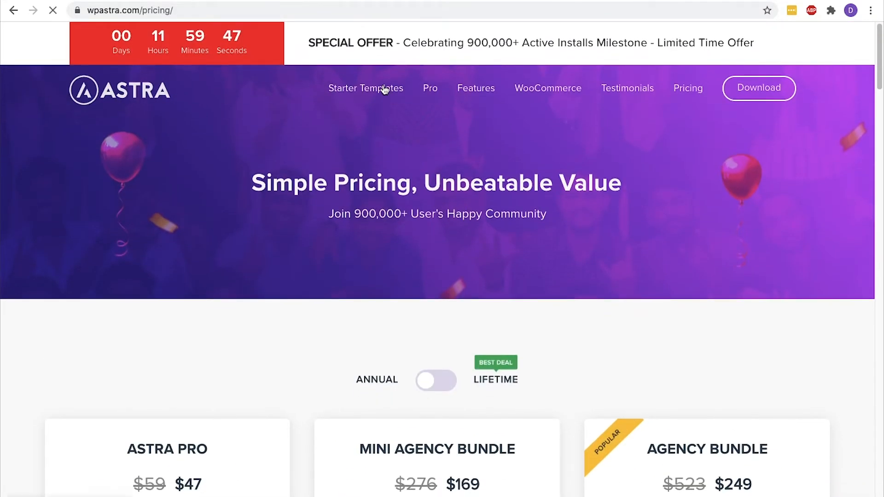
scroll(385, 89, "down", 2)
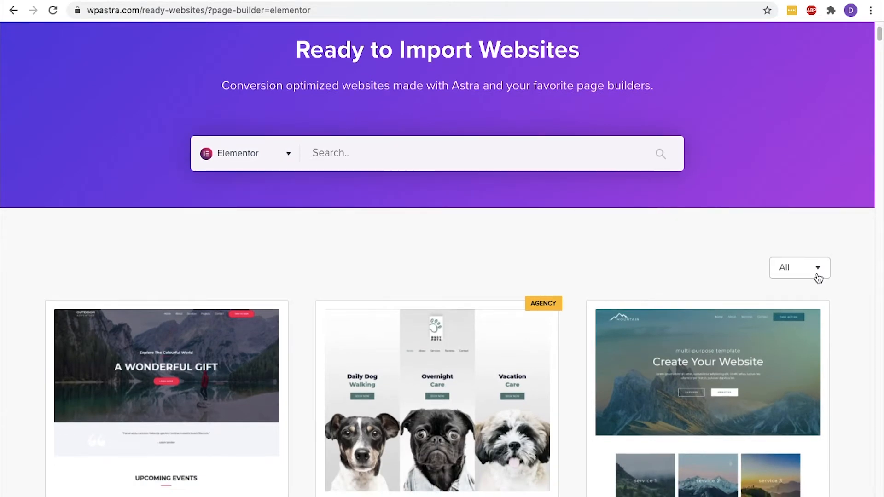
left_click(817, 273)
left_click(769, 315)
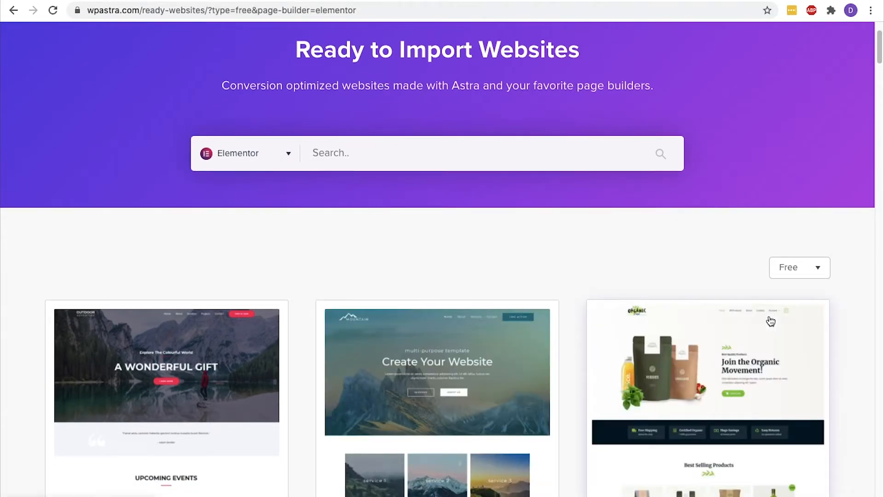
left_click(436, 155)
type("clothing")
scroll(437, 257, "down", 4)
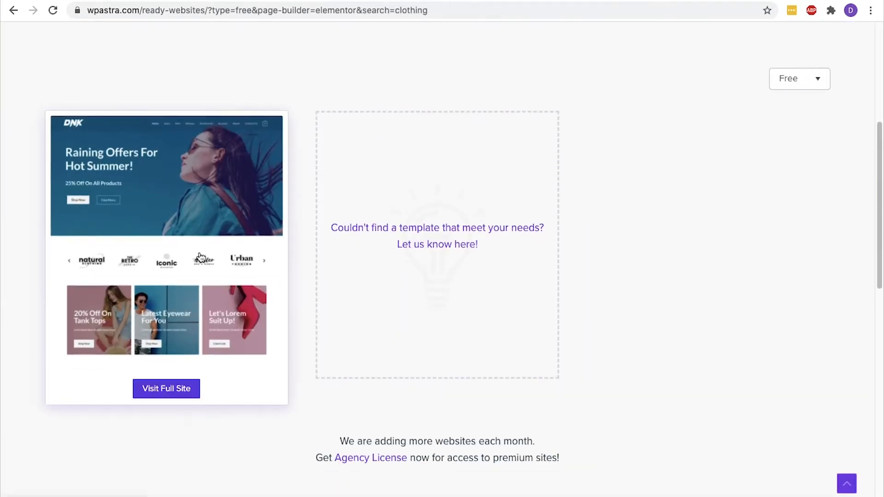
left_click(166, 392)
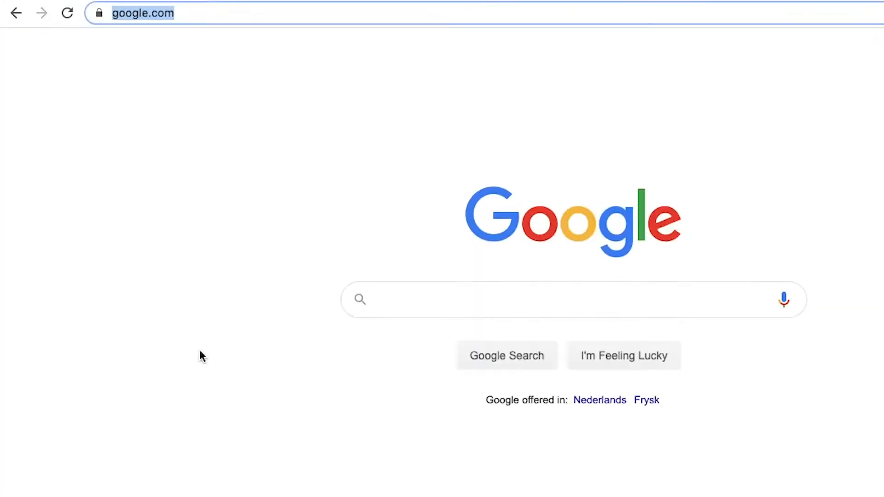
Load the Elementor website at delescen.com/elementor
type("delescen.com/")
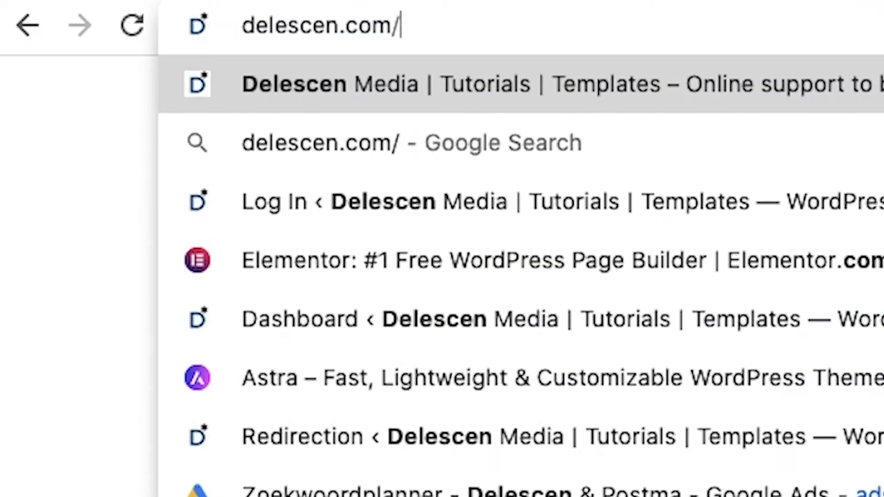
type("elementor")
key("Return")
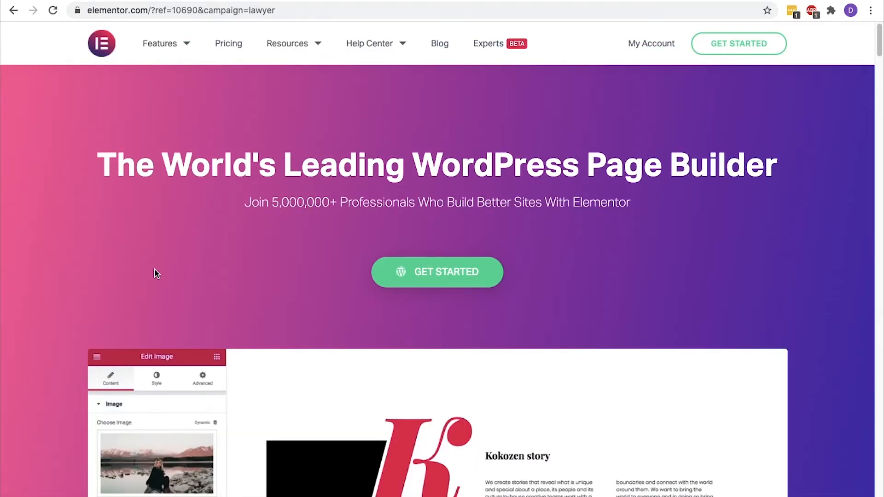
scroll(155, 273, "down", 5)
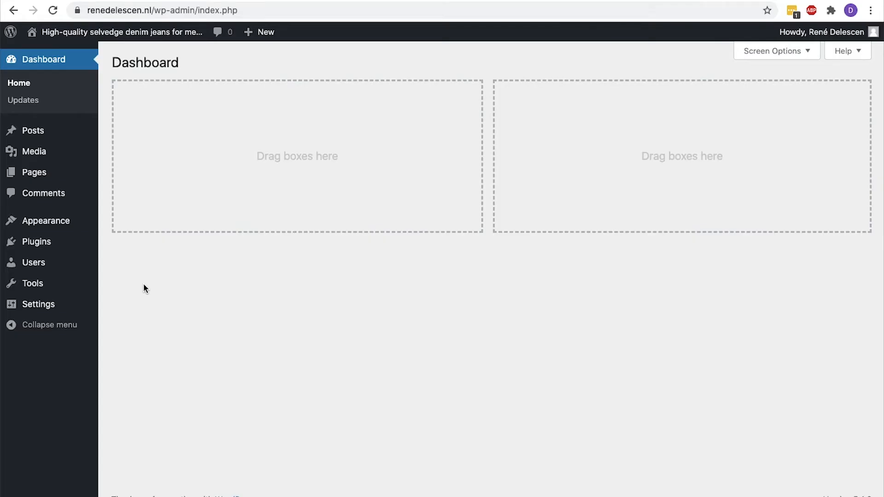
Search plugins for 'astra starter sites', install and activate Starter Templates, and open its library
mouse_move(68, 245)
left_click(131, 262)
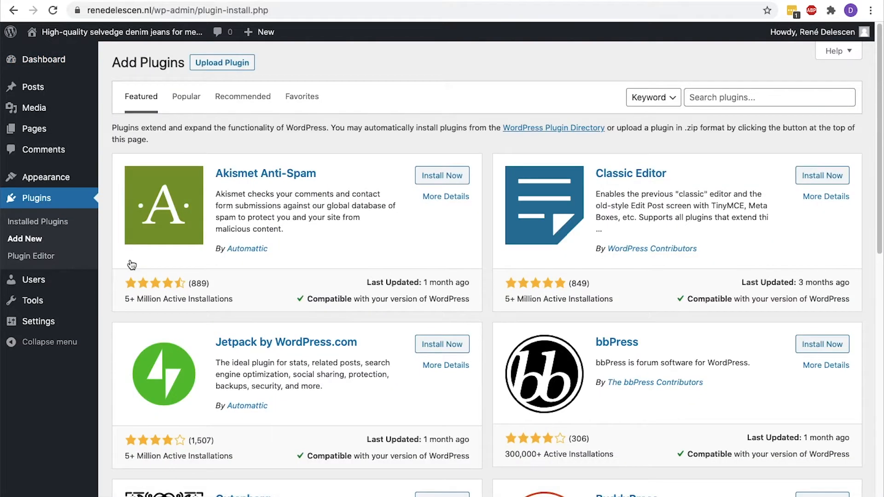
left_click(698, 98)
type("astra starter sites")
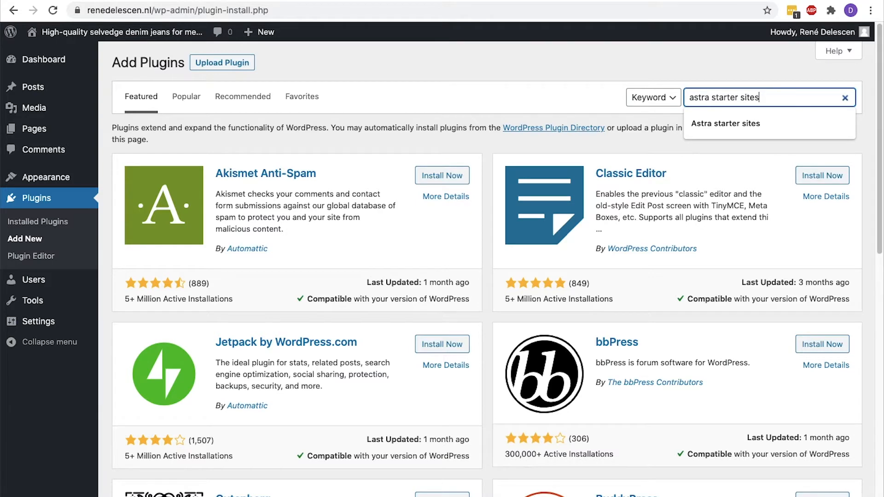
key("Return")
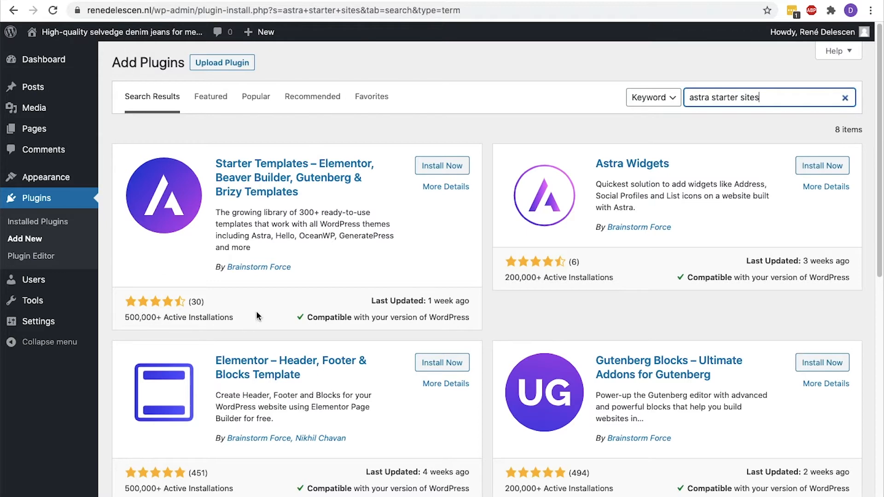
left_click(420, 170)
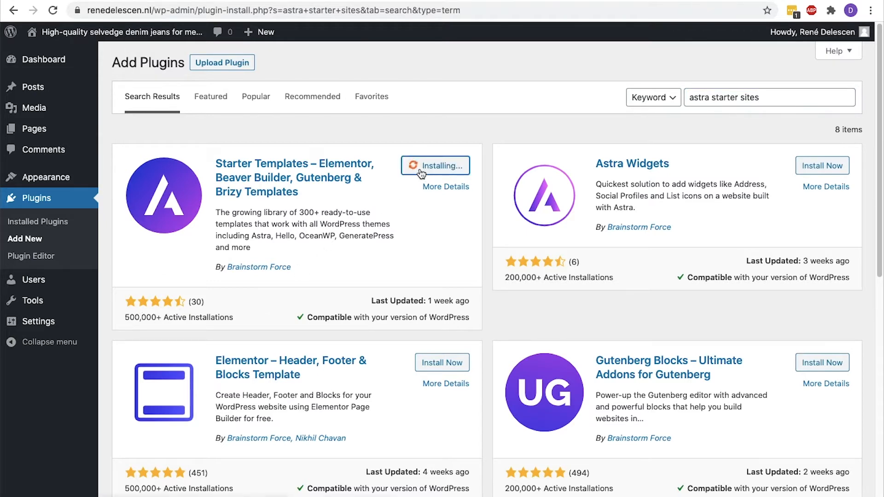
left_click(425, 169)
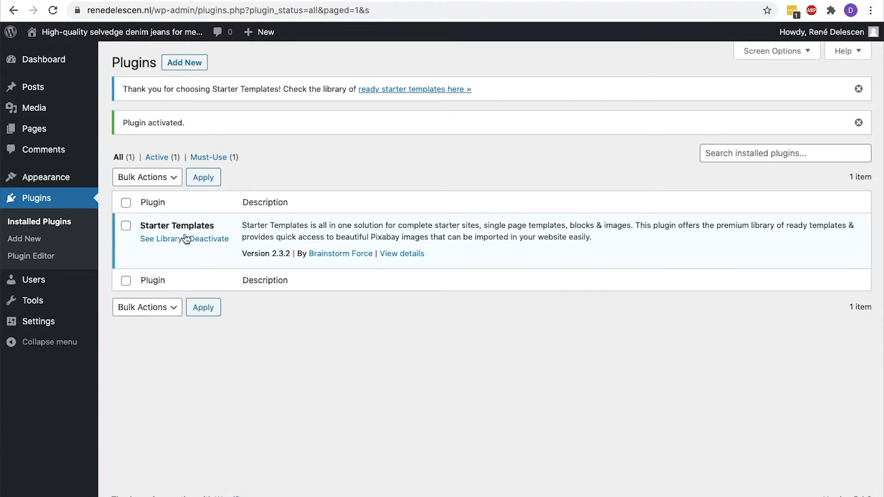
left_click(159, 243)
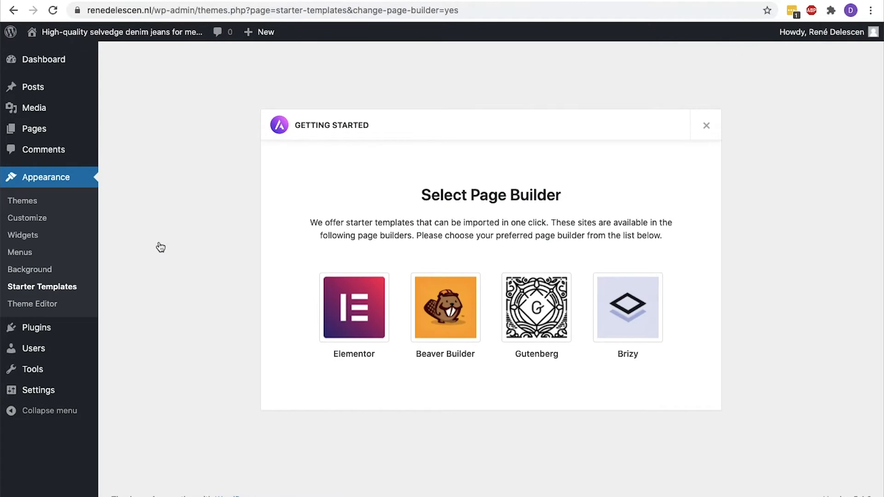
Choose Elementor, search templates for 'clothing', and start importing the complete Brandstore site
left_click(355, 295)
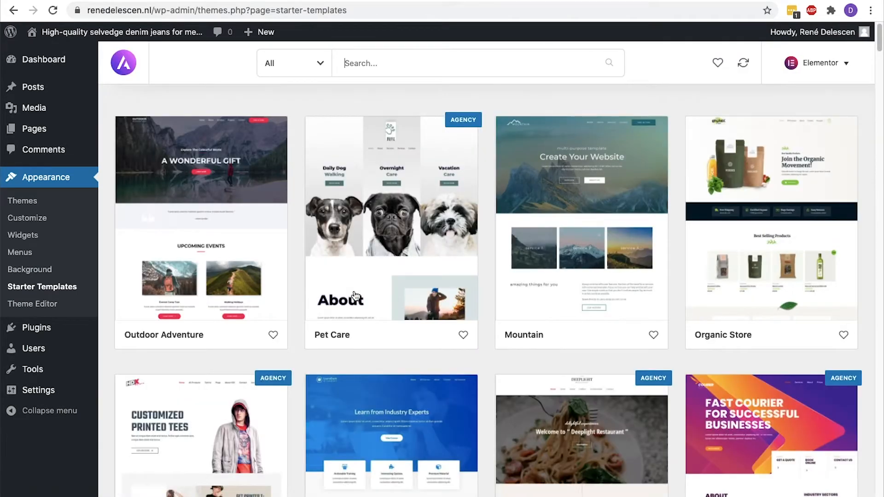
left_click(411, 63)
type("clothing")
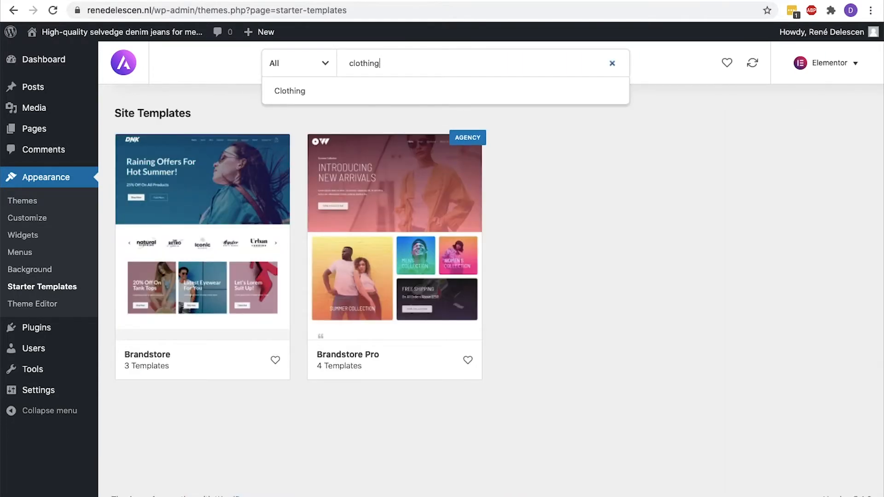
left_click(215, 227)
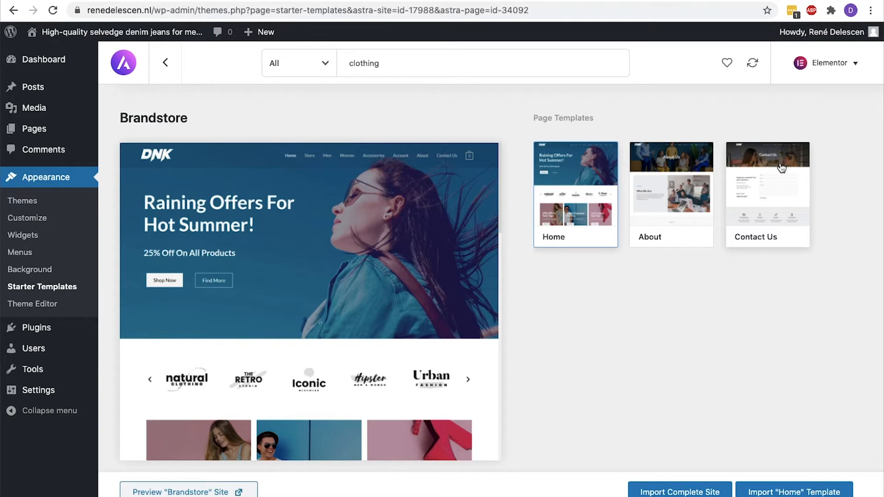
left_click(672, 490)
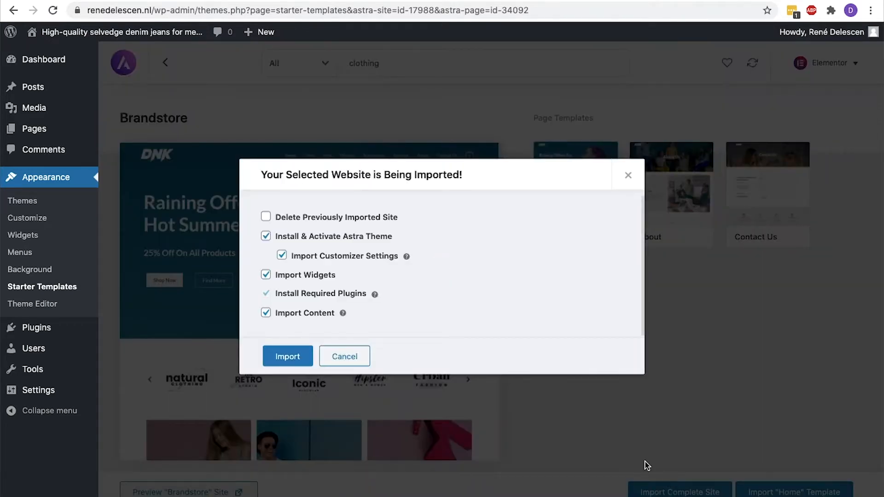
Run the Brandstore import, view the finished DNK store, and open it in the Customizer
left_click(283, 364)
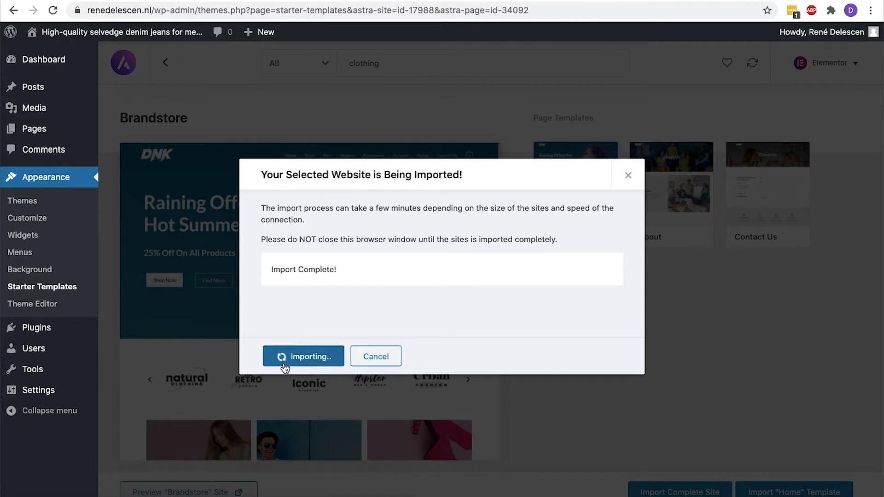
left_click(285, 364)
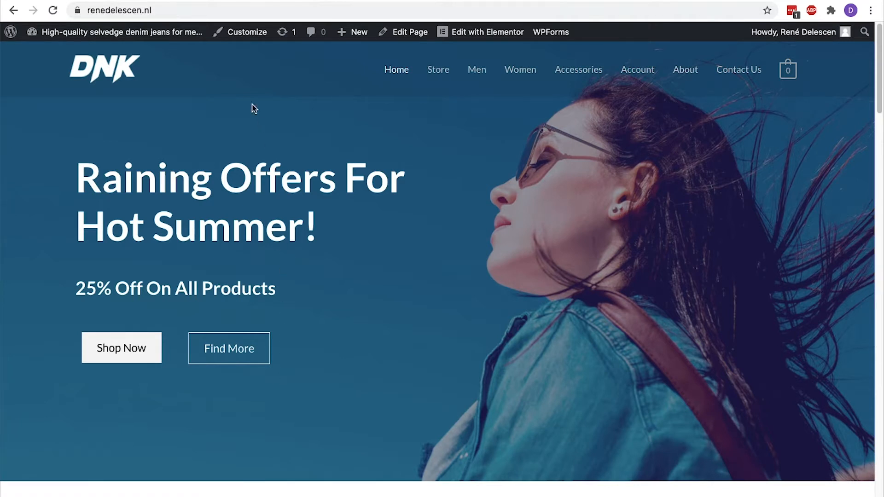
left_click(223, 38)
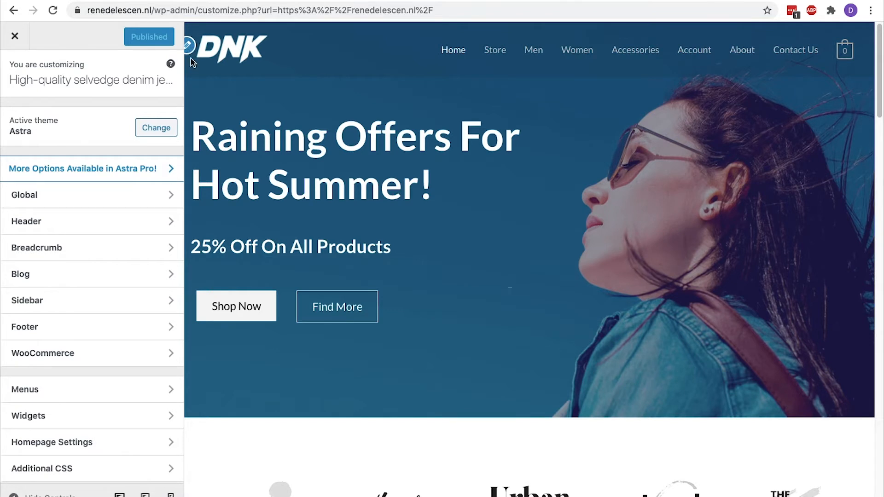
Check the header's site identity logo, then toggle the transparent header's separate logo off and on
left_click(123, 222)
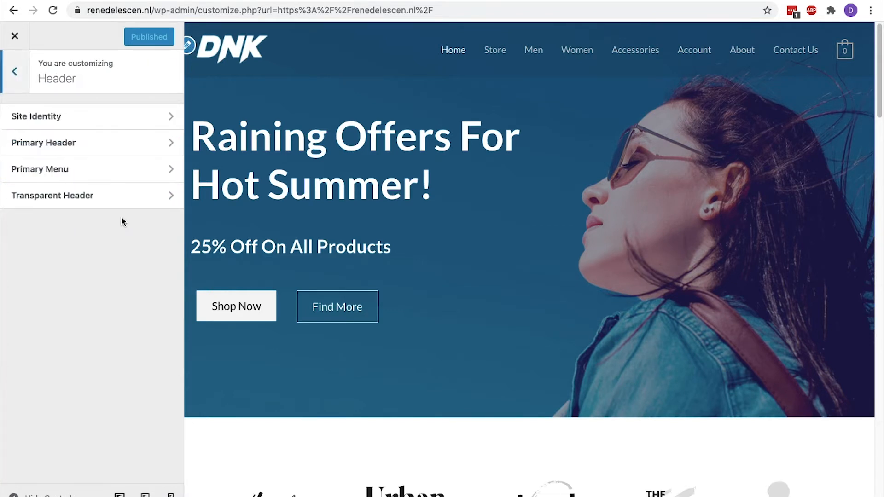
left_click(118, 116)
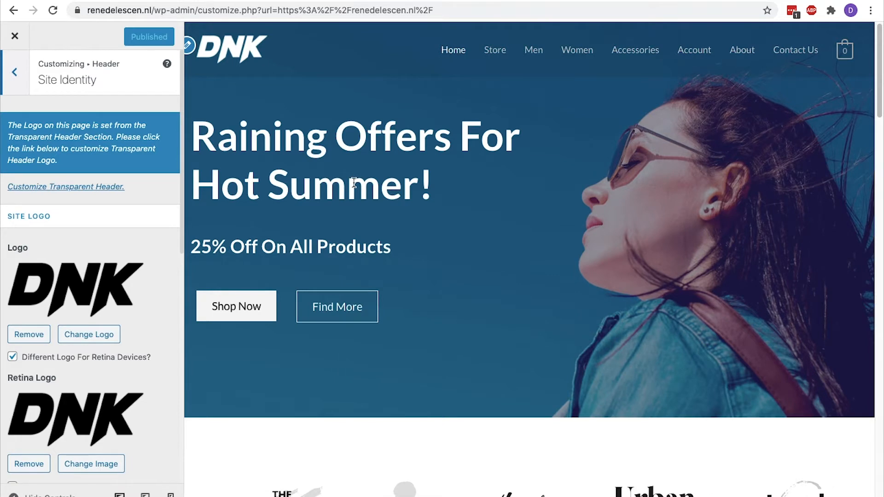
left_click(14, 71)
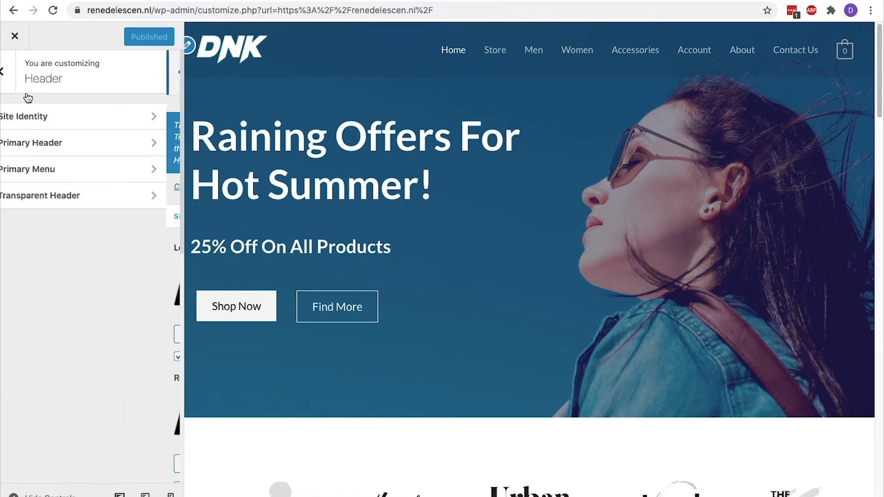
left_click(71, 195)
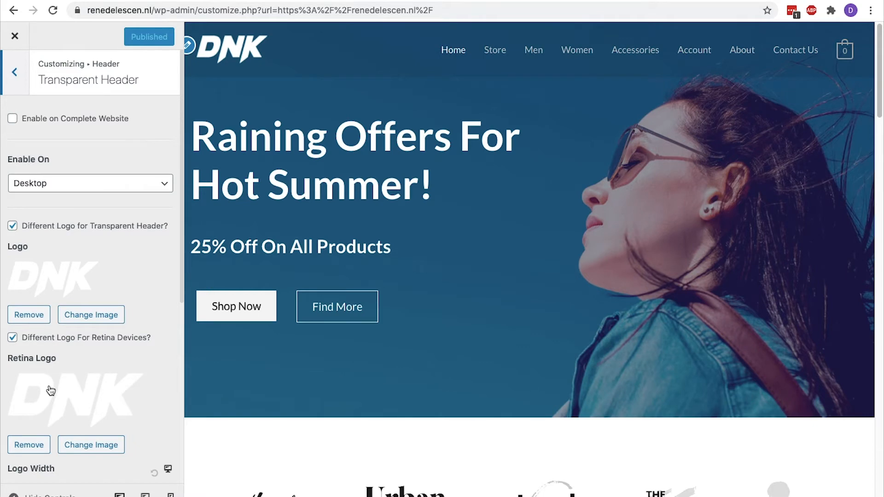
left_click(13, 226)
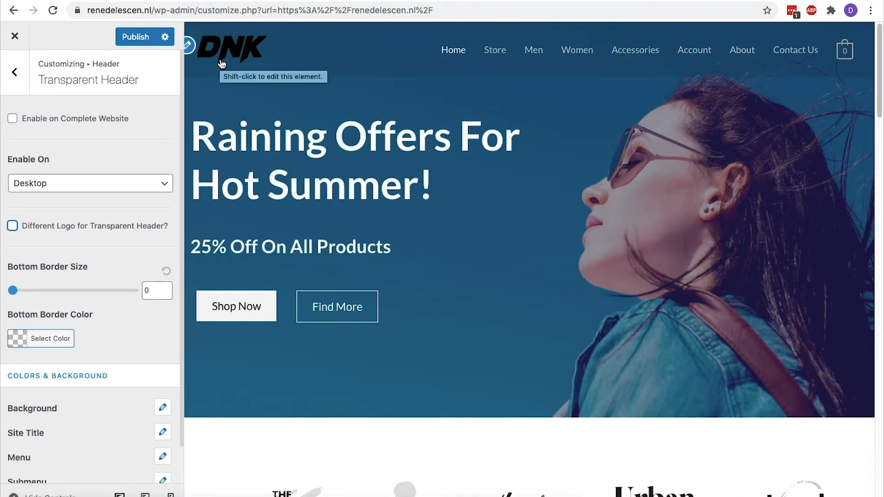
left_click(12, 226)
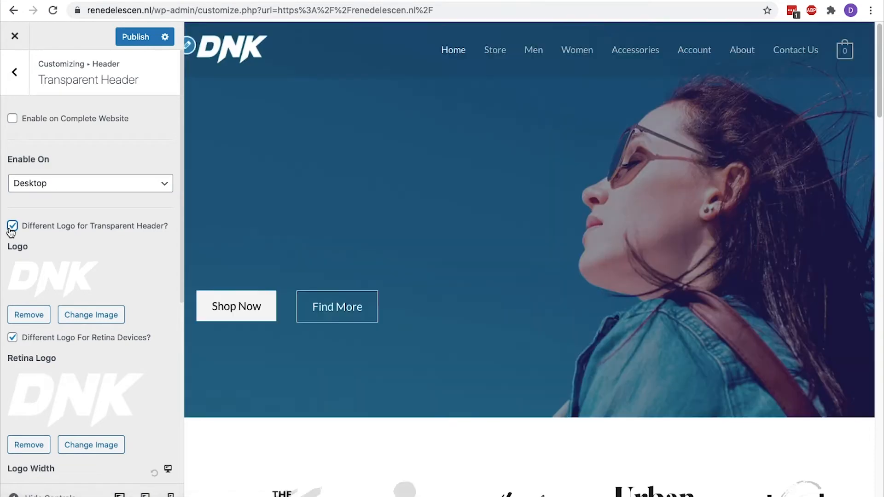
Browse upload, media library and Pixabay images for the transparent logo, closing without choosing one
left_click(87, 317)
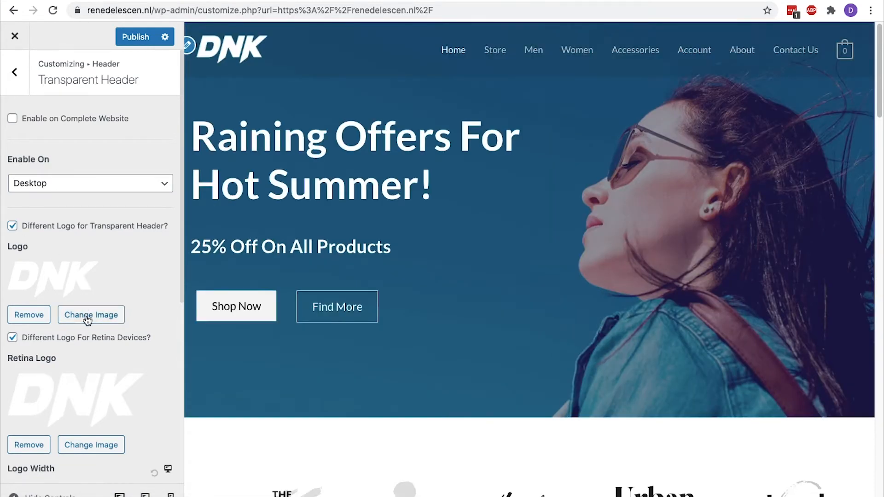
left_click(63, 87)
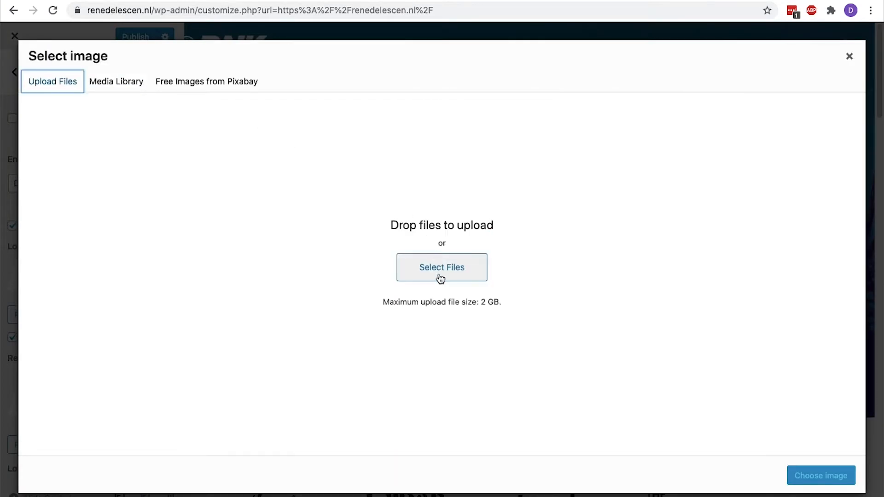
left_click(113, 87)
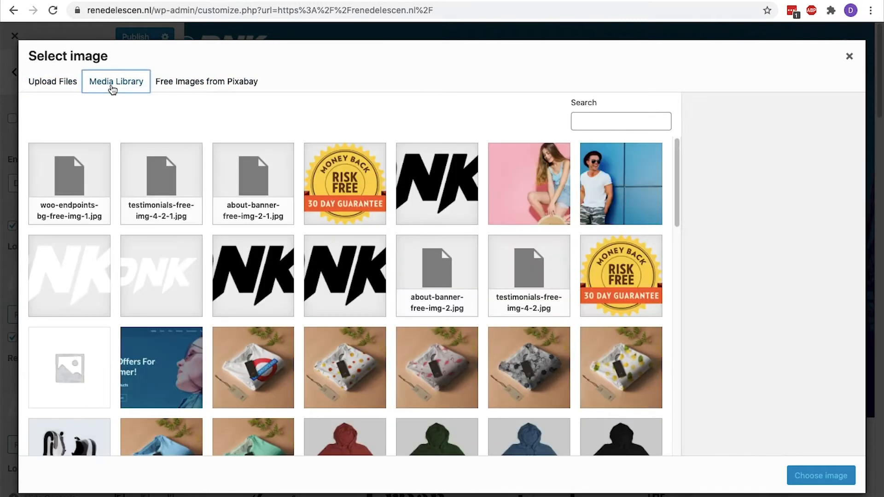
left_click(188, 85)
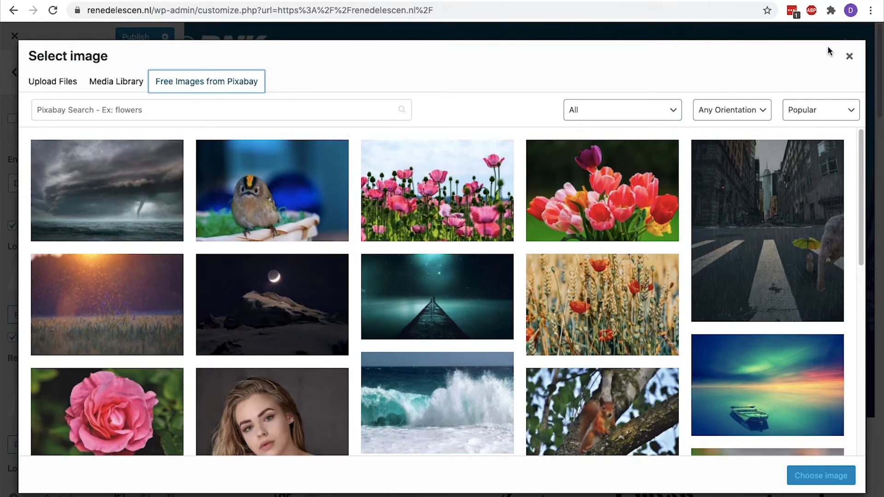
left_click(850, 57)
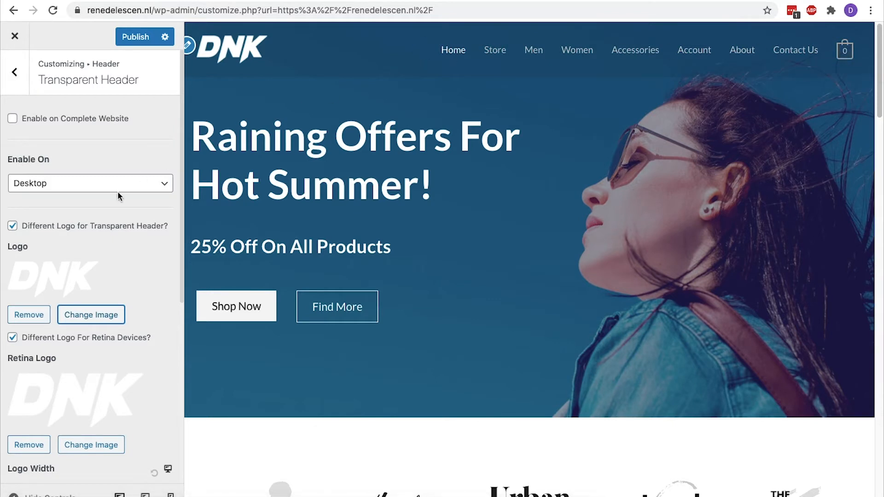
Adjust a control lower in the Transparent Header panel, then go back to the header settings list
scroll(120, 198, "down", 4)
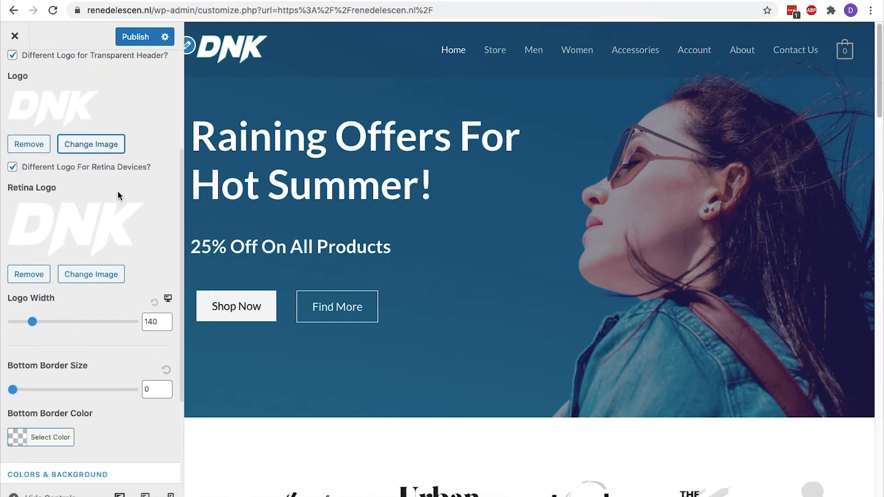
left_click_drag(57, 187, 7, 187)
left_click(8, 189)
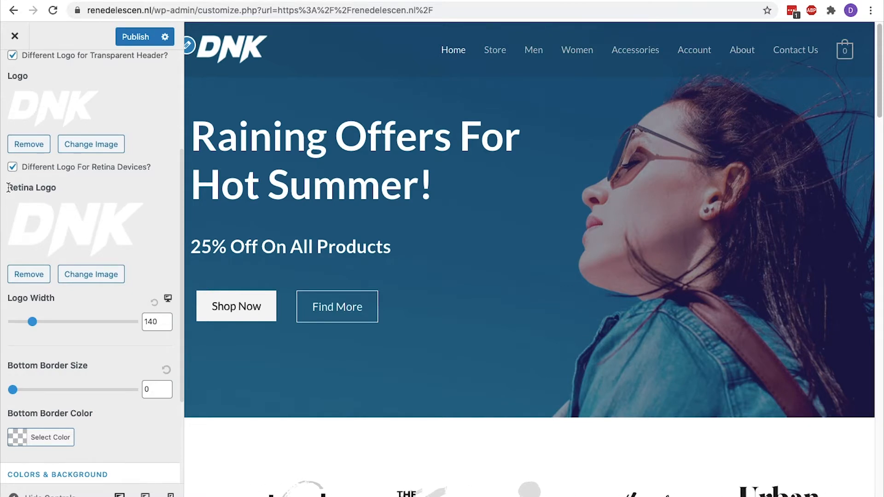
scroll(8, 188, "up", 5)
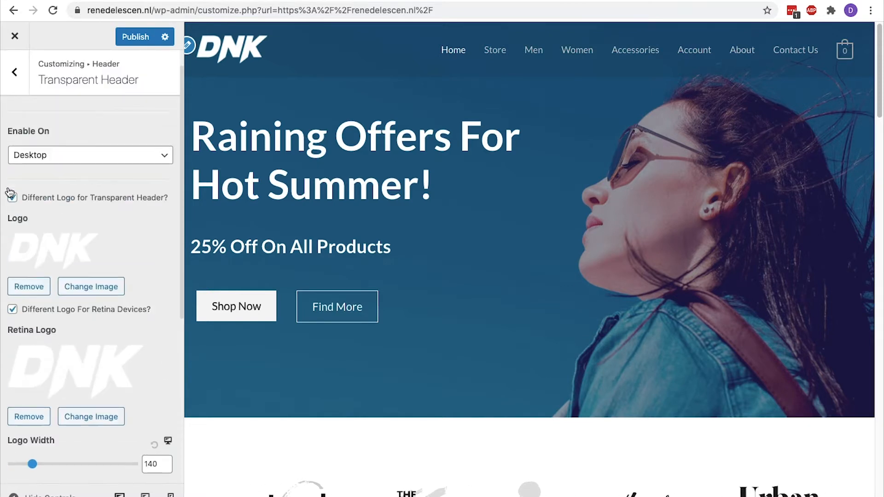
left_click(24, 90)
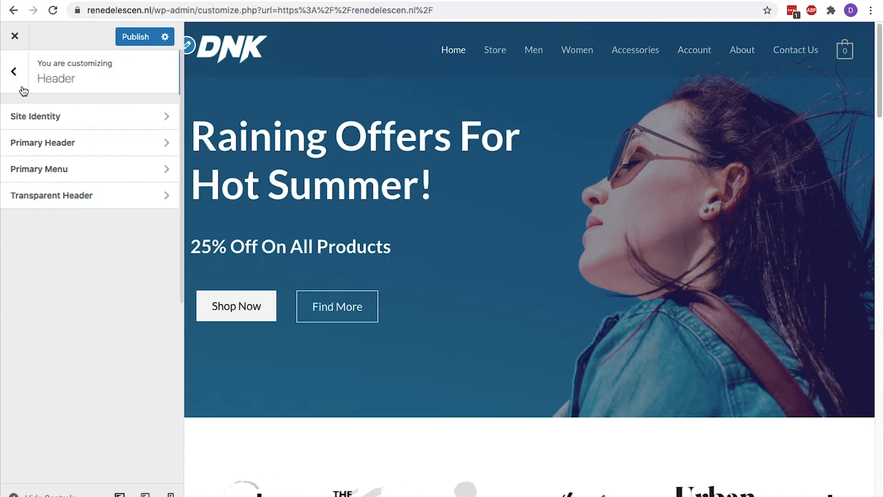
Open Site Identity and preview the store's product, Men category and home pages
left_click(20, 116)
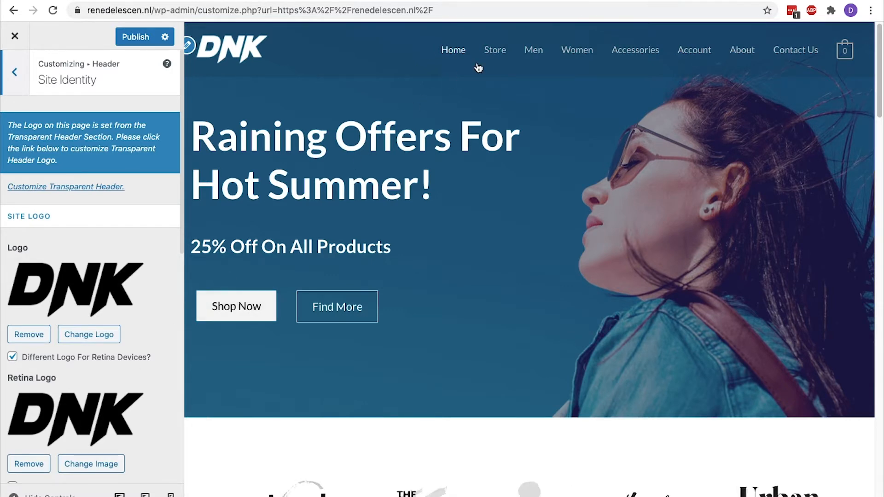
left_click(493, 51)
left_click(535, 51)
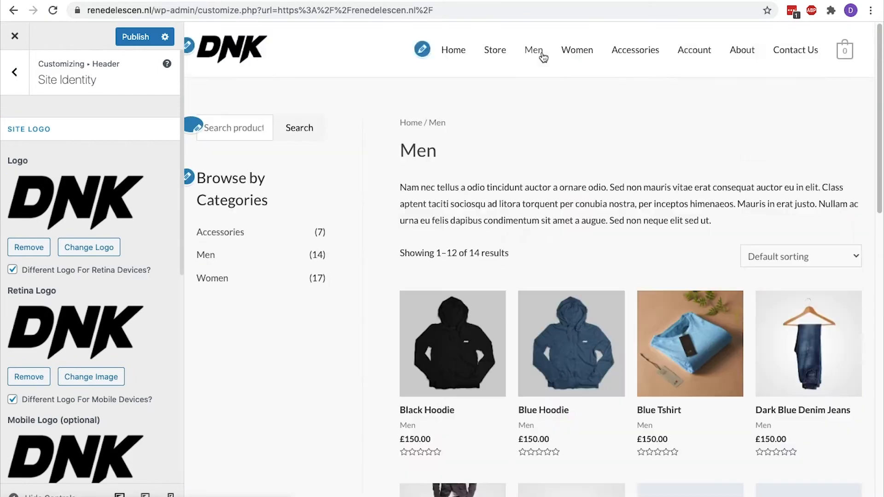
left_click(454, 49)
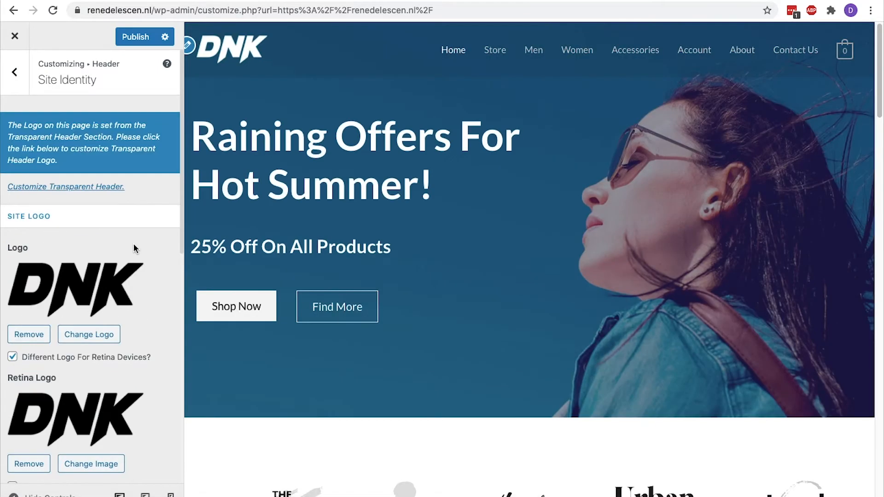
scroll(133, 249, "down", 10)
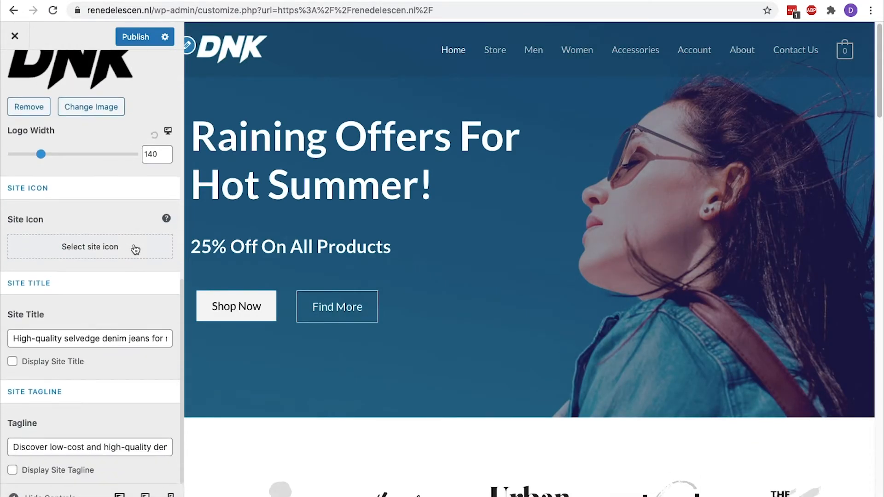
left_click_drag(45, 221, 8, 222)
left_click(7, 222)
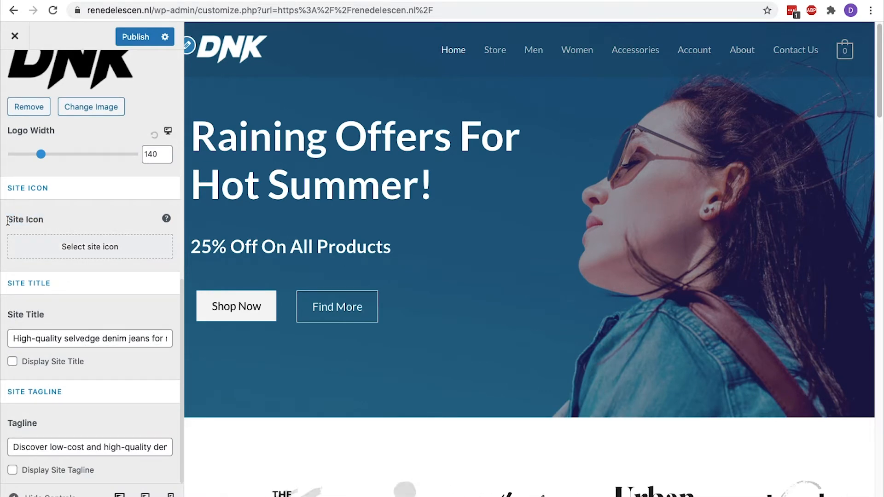
Set favicon-free-img-1.png from the Media Library as the cropped site icon, then publish
left_click(22, 239)
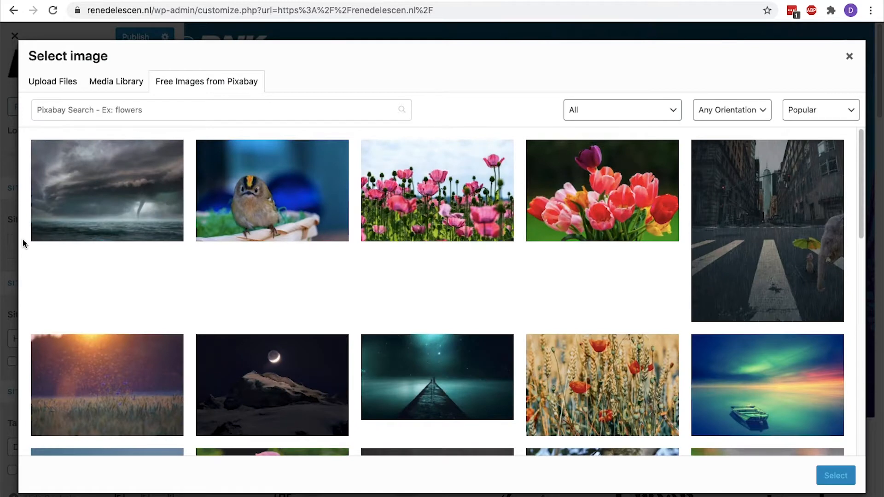
left_click(121, 83)
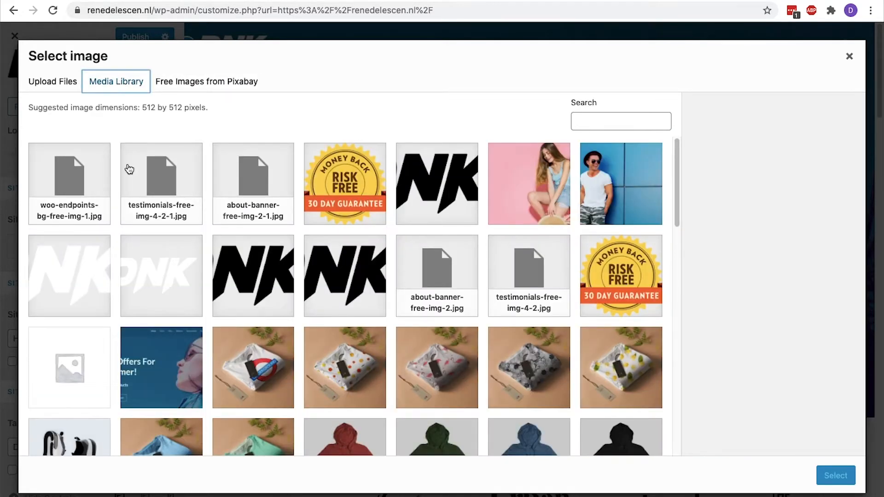
scroll(129, 170, "down", 2)
scroll(129, 170, "down", 9)
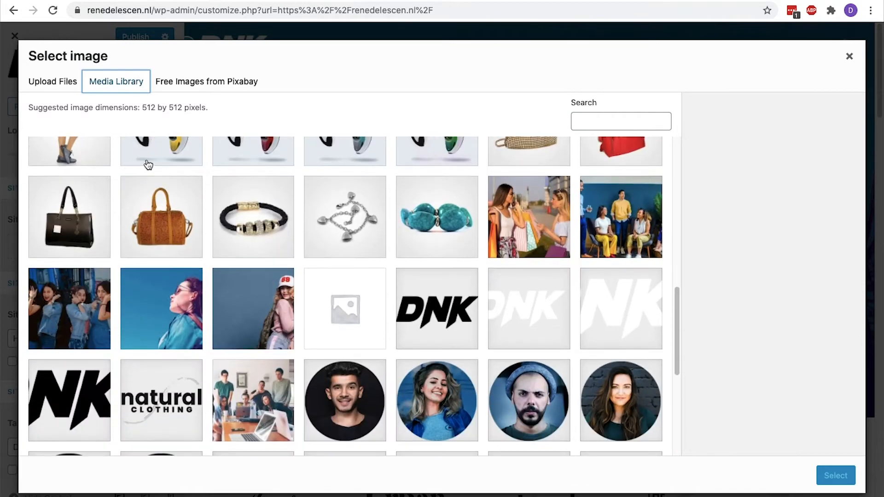
left_click(422, 285)
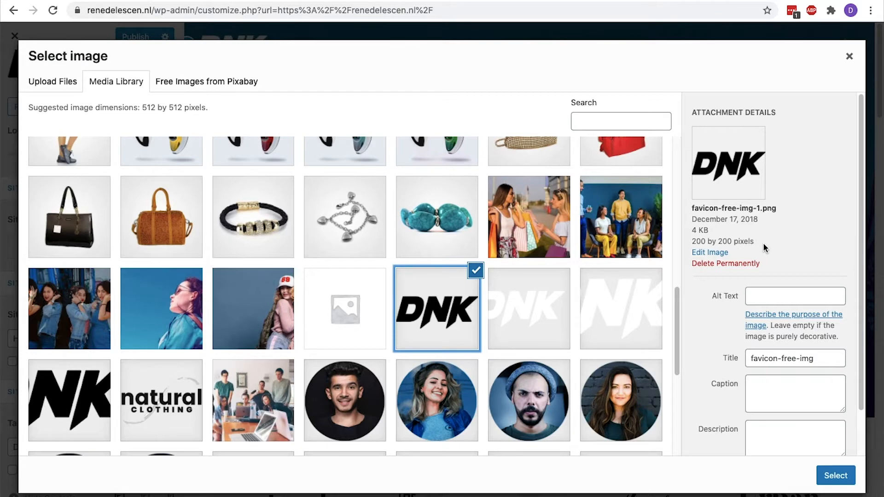
left_click(835, 477)
left_click(836, 479)
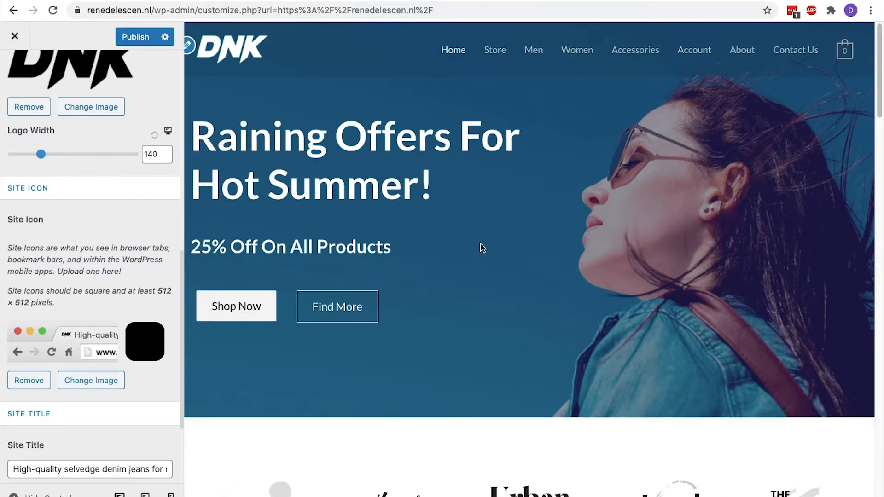
left_click(150, 42)
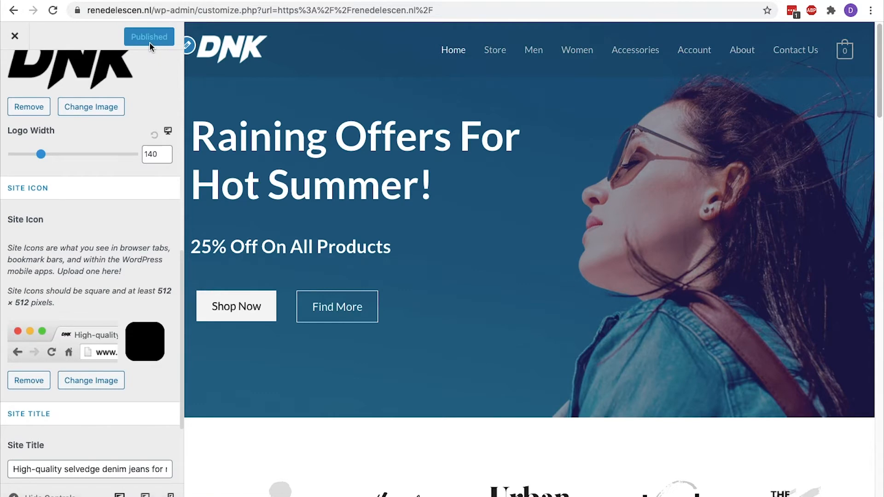
In Global > Typography > Base Typography, try League Script as the body font
scroll(151, 66, "up", 6)
left_click(14, 71)
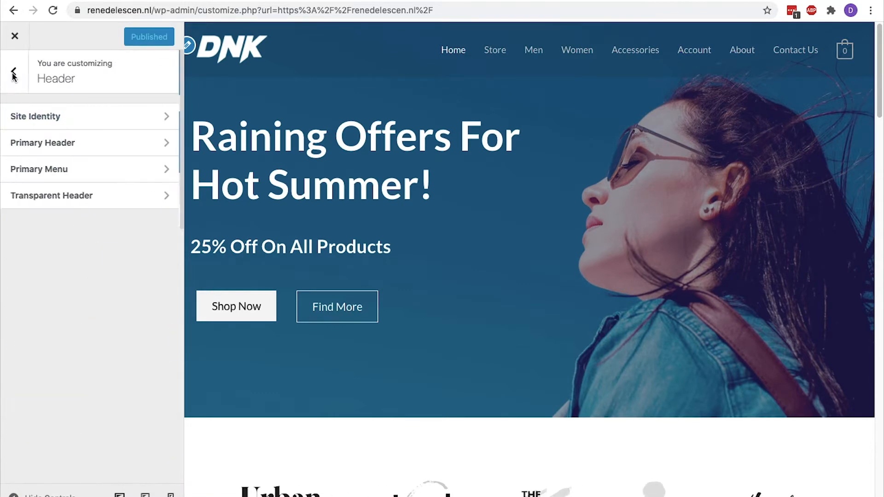
left_click(14, 72)
left_click(28, 193)
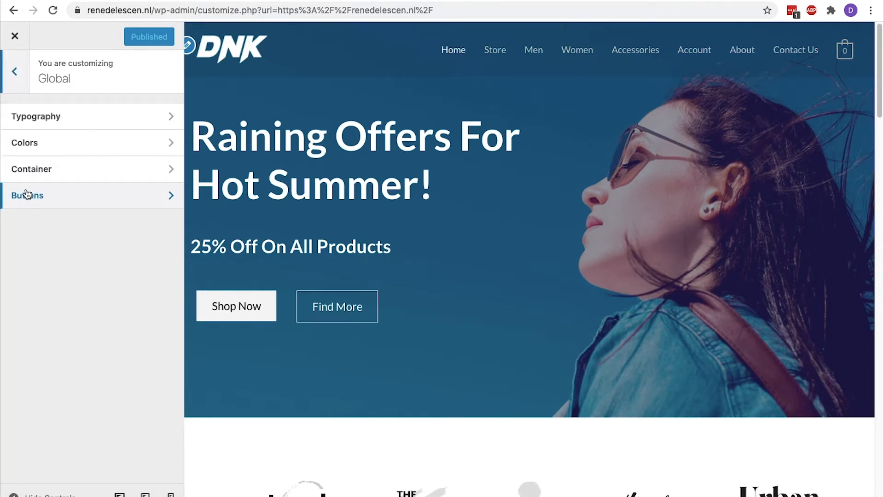
left_click(55, 123)
left_click(56, 123)
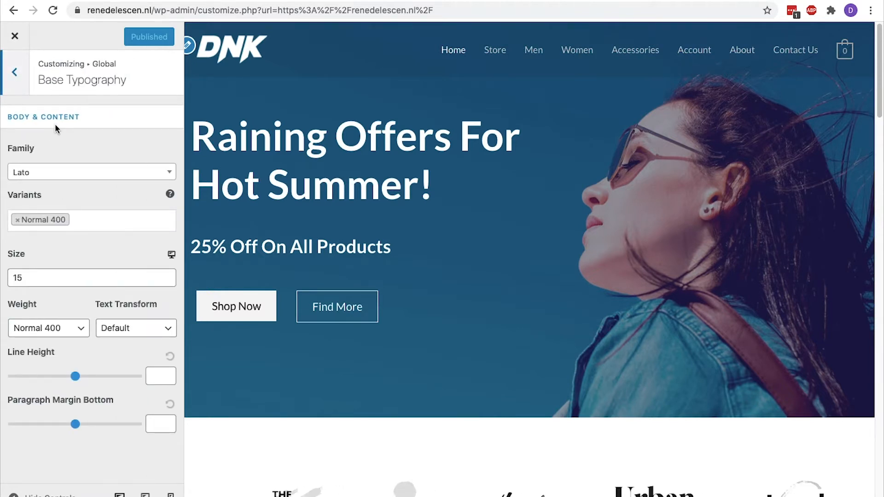
left_click(50, 176)
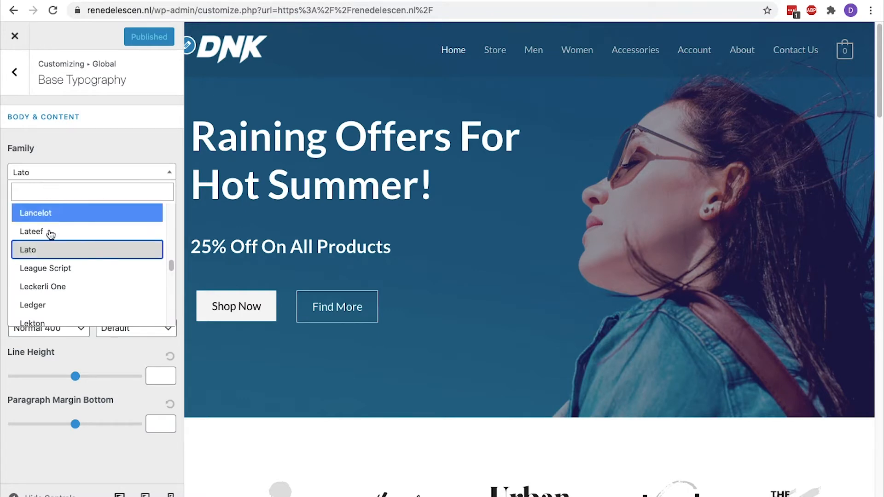
left_click(51, 268)
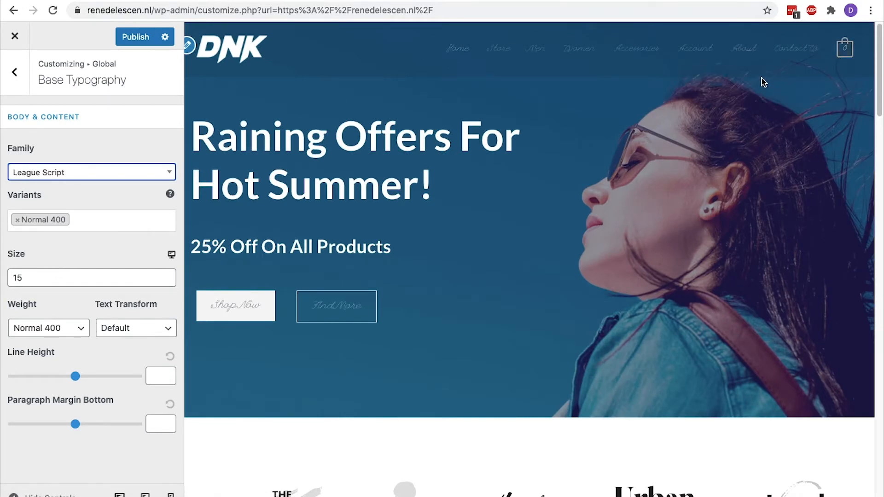
Restore the body font to Lato and keep its size at 15 after trying 16
scroll(232, 330, "down", 1)
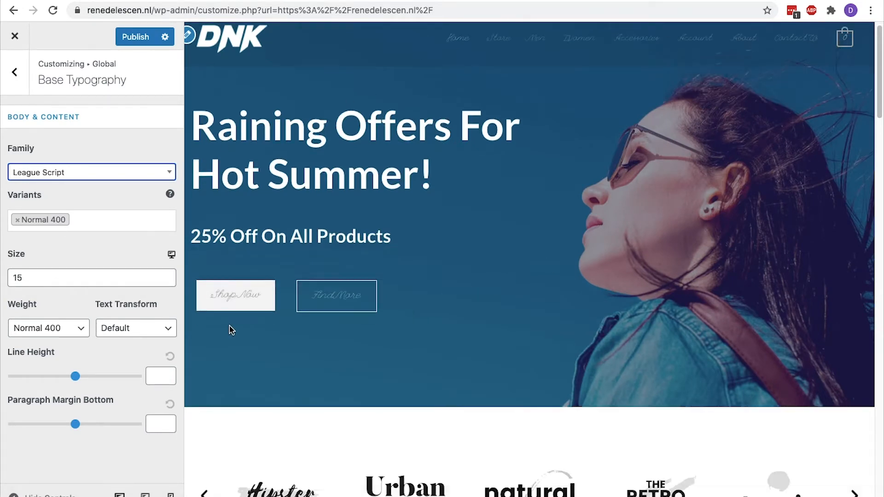
scroll(231, 331, "down", 10)
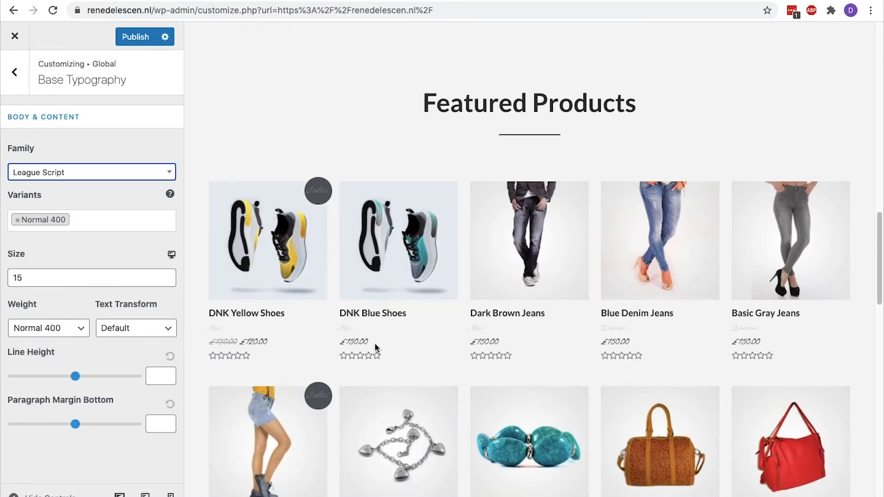
left_click(148, 177)
left_click(95, 211)
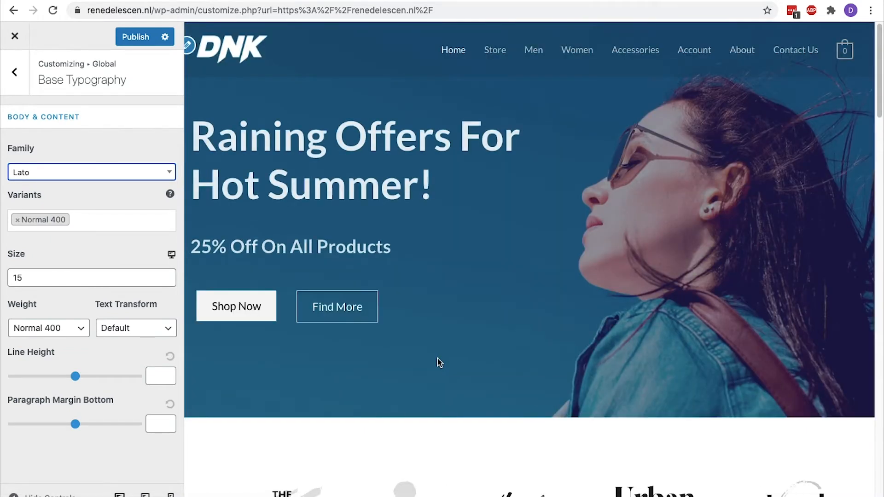
left_click(166, 276)
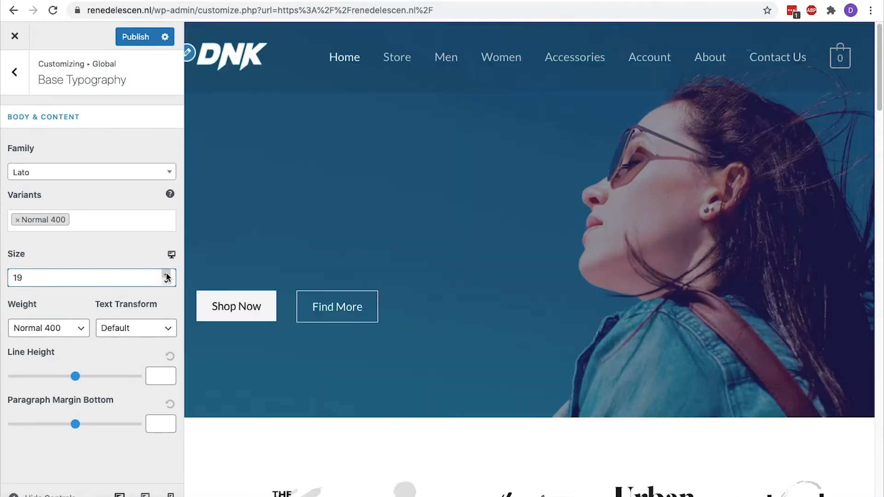
left_click(166, 281)
Try Ultra-Bold 900 body weight, then revert it to Normal 400
left_click(79, 328)
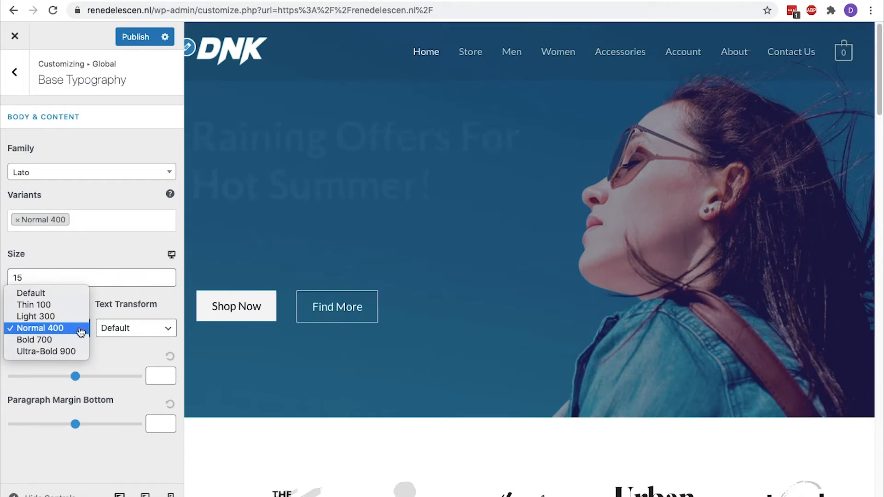
left_click(73, 352)
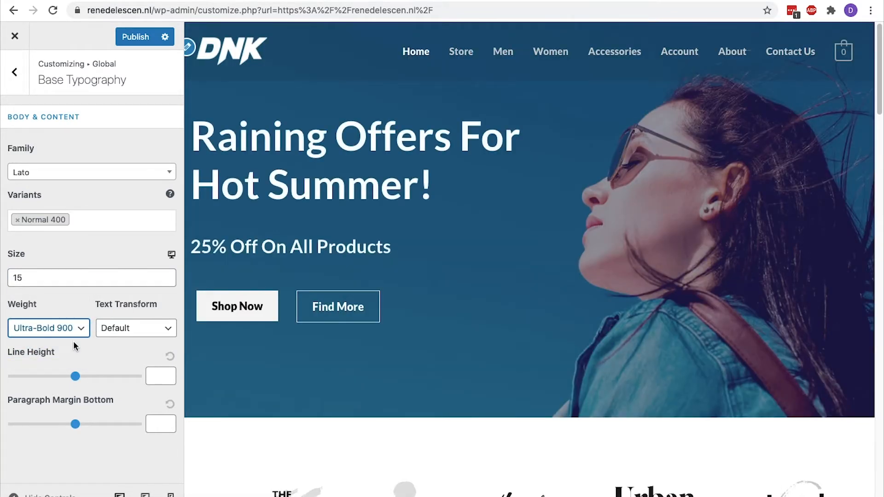
left_click(73, 328)
left_click(72, 310)
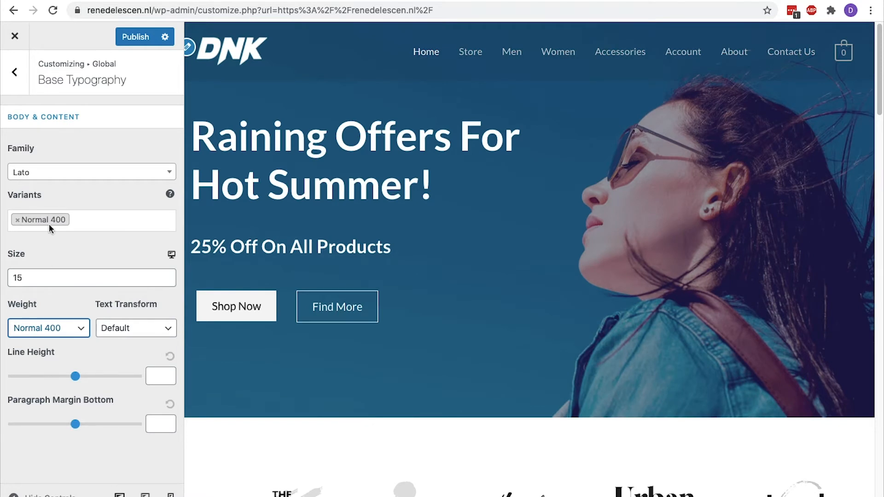
left_click(14, 72)
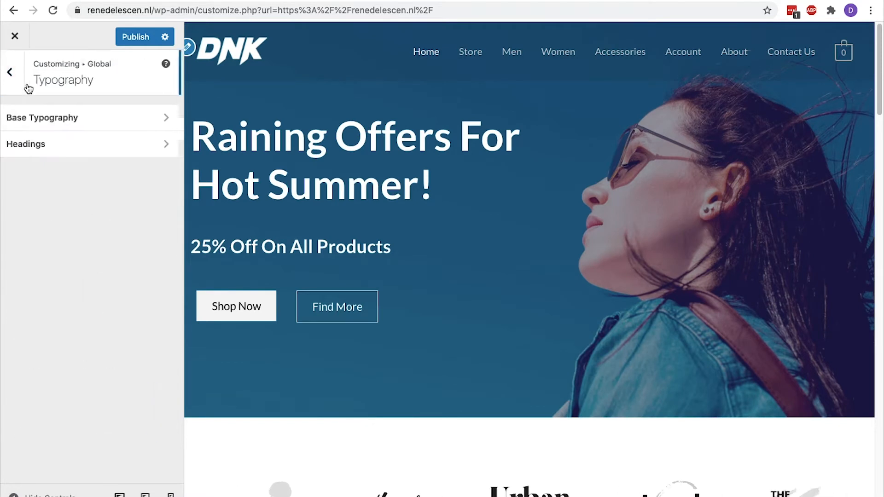
Try League Script with Ultra-Bold 900 weight for the headings
left_click(30, 144)
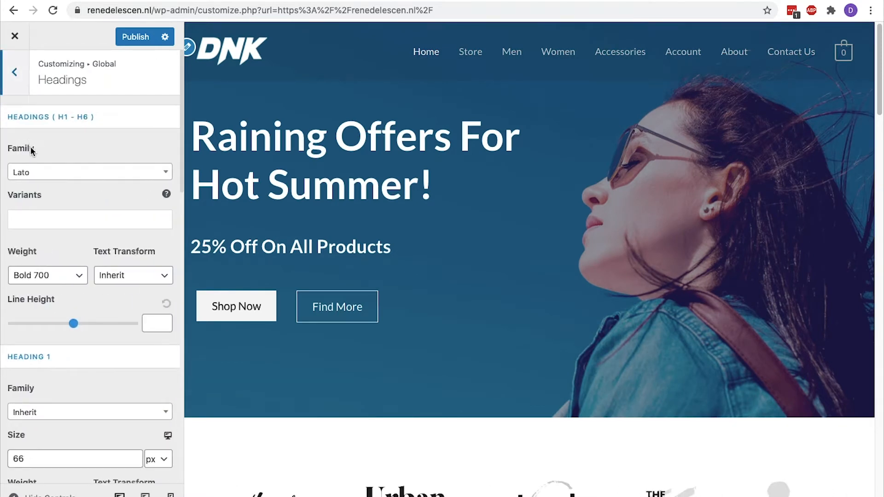
left_click(36, 173)
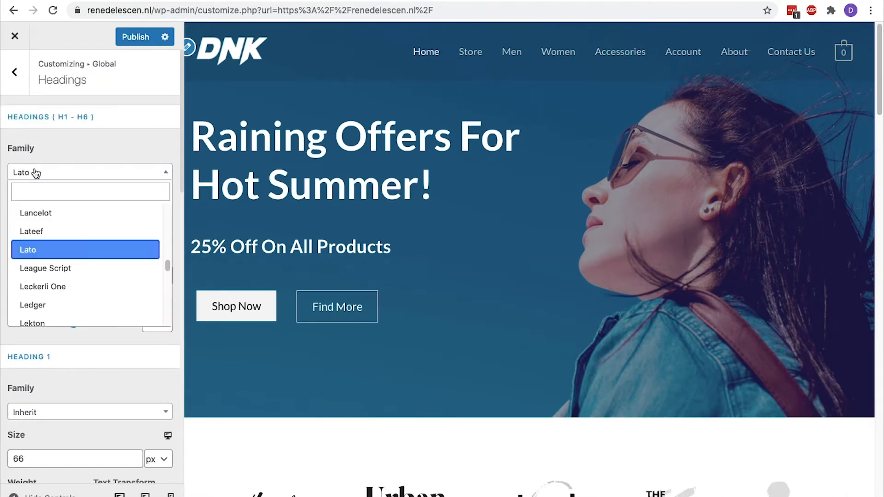
left_click(56, 271)
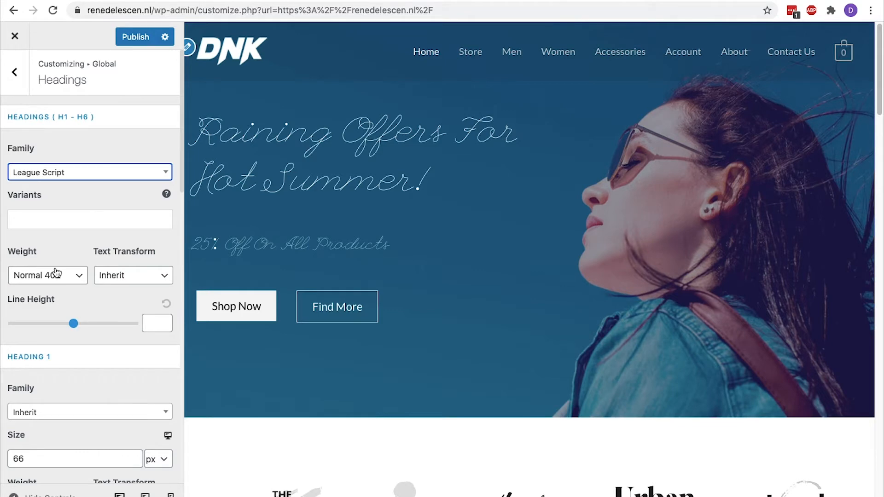
left_click(56, 273)
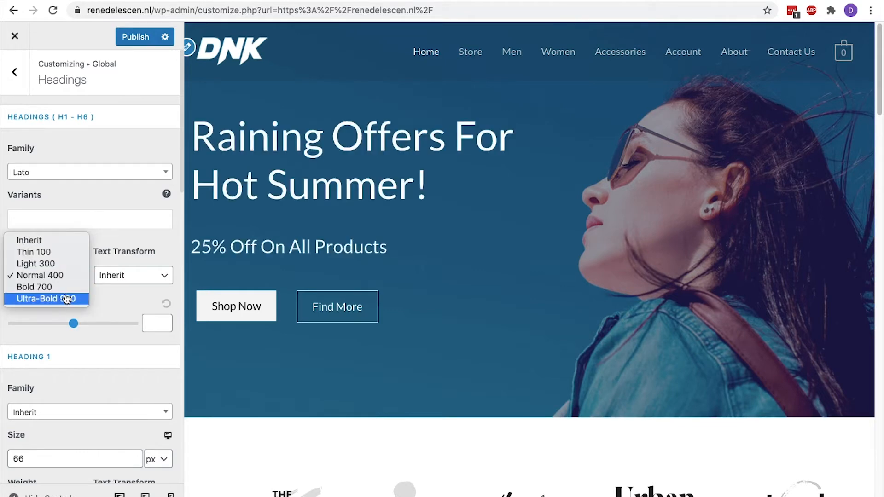
left_click(66, 300)
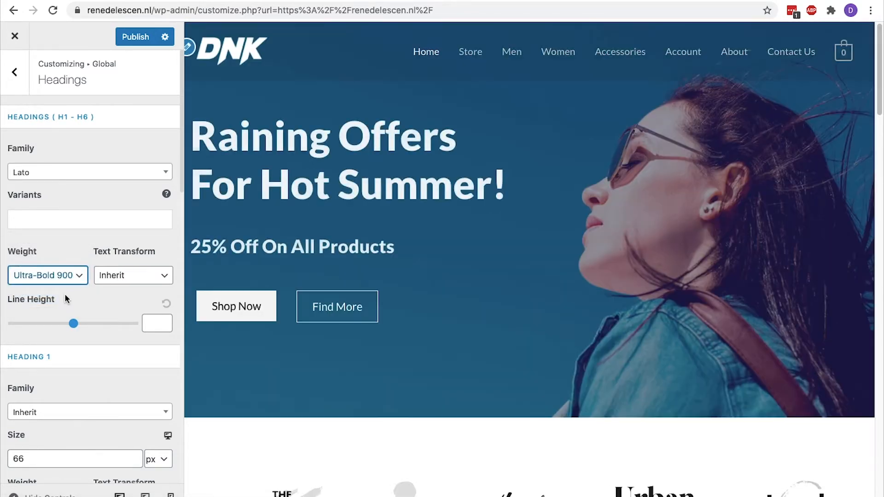
Try uppercase heading text transform, then return it to Inherit
left_click(133, 275)
left_click(121, 306)
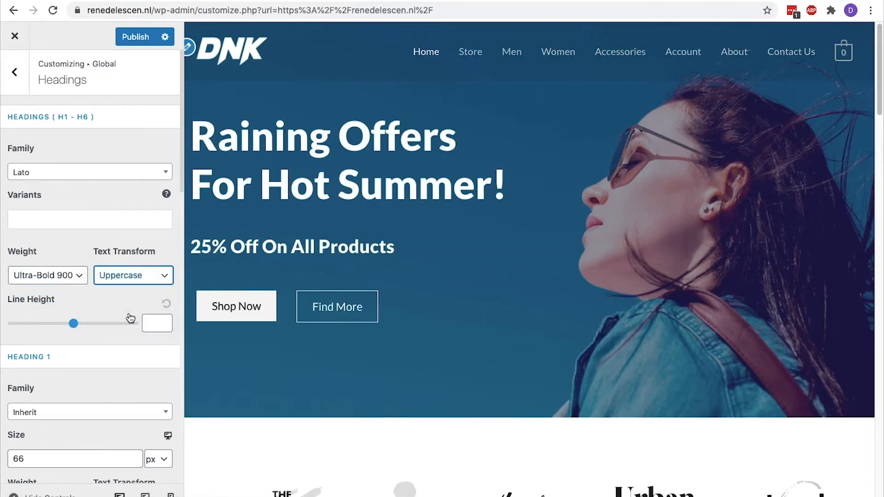
left_click(134, 275)
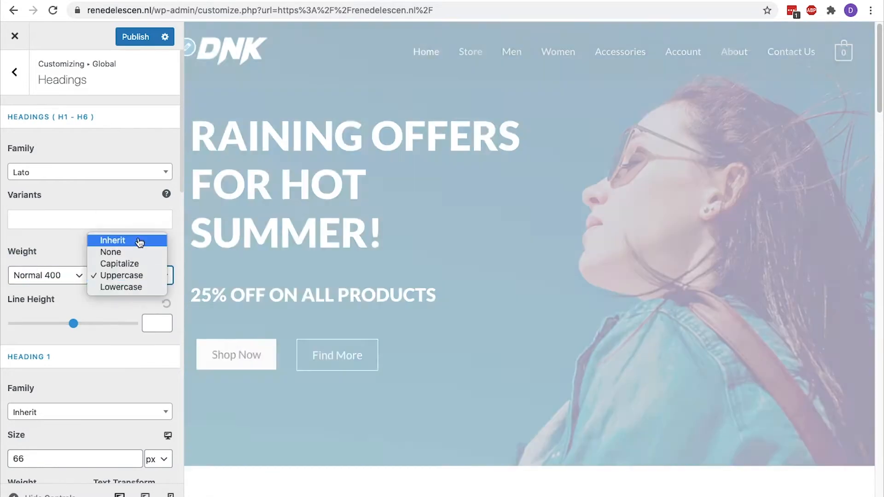
left_click(137, 238)
Try Helvetica for the Heading 2 font, then back out to the Global panel
scroll(137, 237, "down", 10)
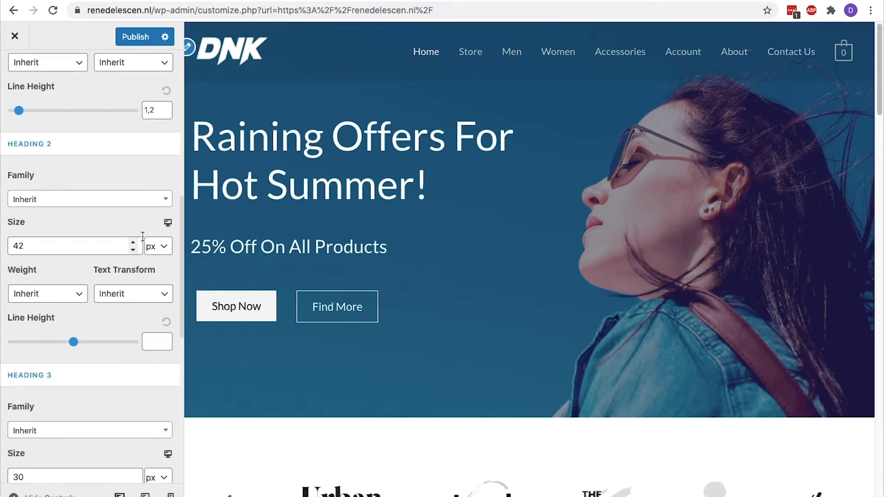
scroll(334, 245, "down", 8)
scroll(335, 245, "down", 12)
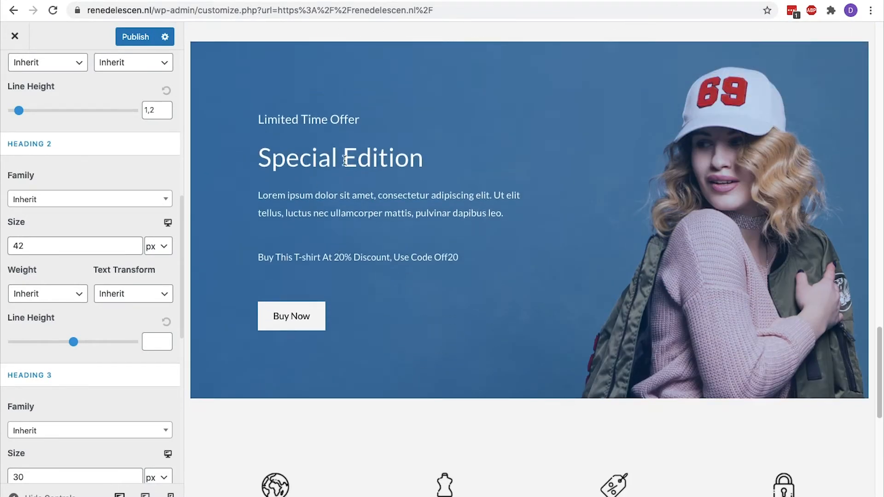
left_click(159, 200)
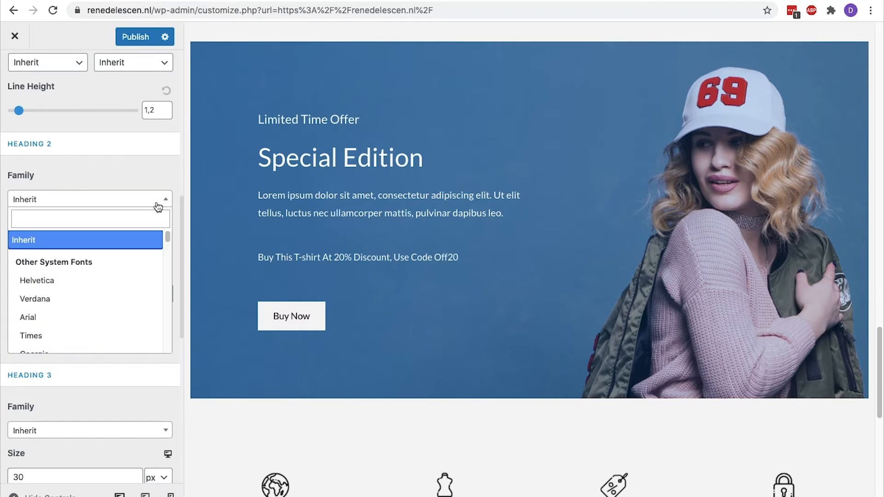
left_click(76, 282)
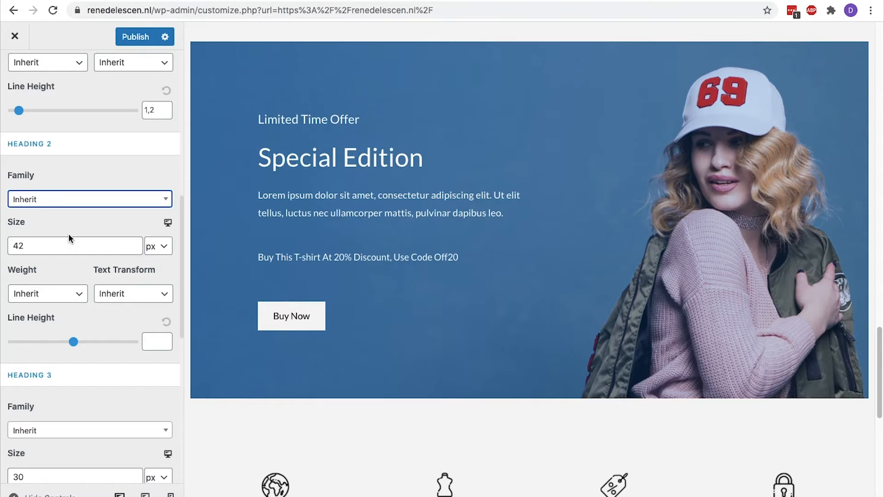
scroll(69, 238, "up", 10)
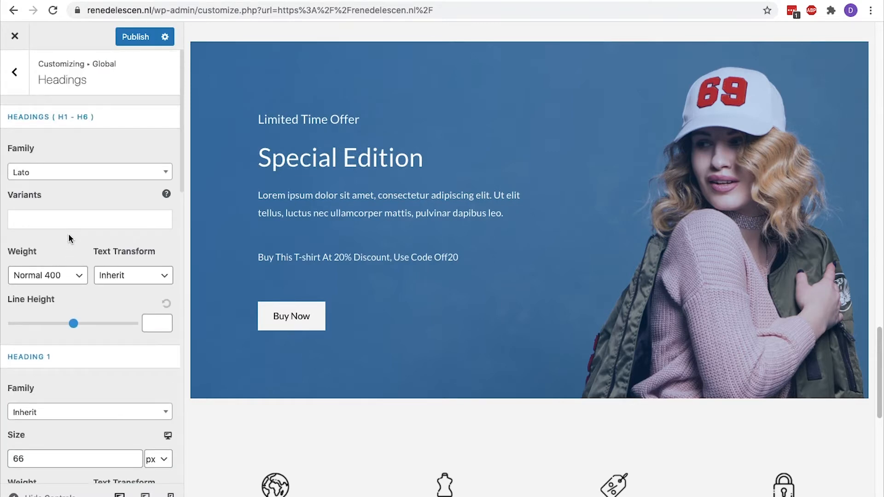
left_click(26, 83)
left_click(27, 84)
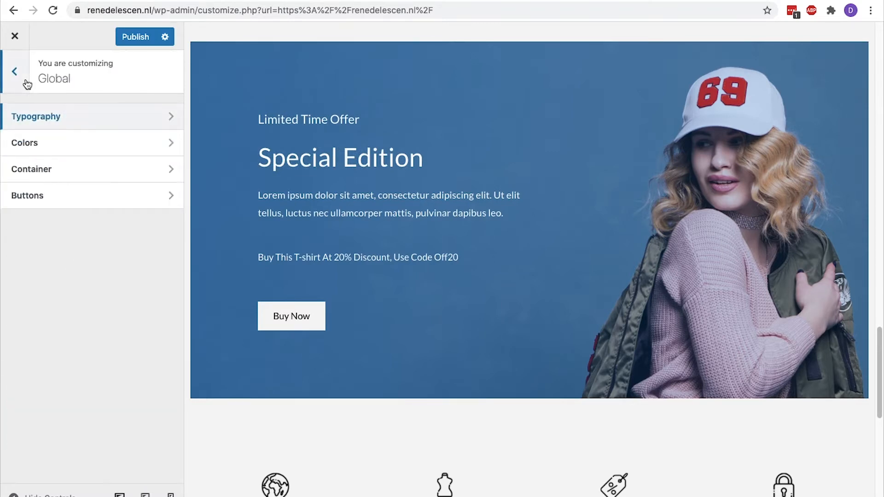
In Colors > Base Colors, try red text colour, then clear it back to dark grey
left_click(44, 141)
left_click(50, 125)
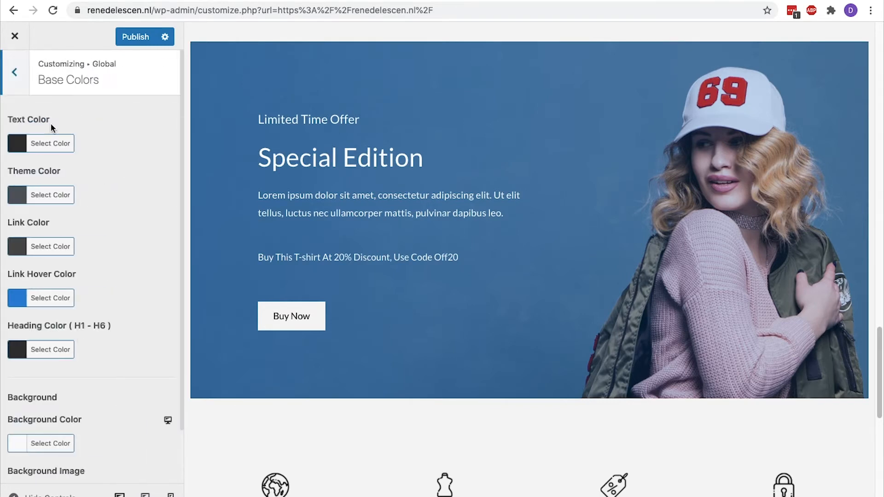
left_click(20, 144)
left_click(48, 287)
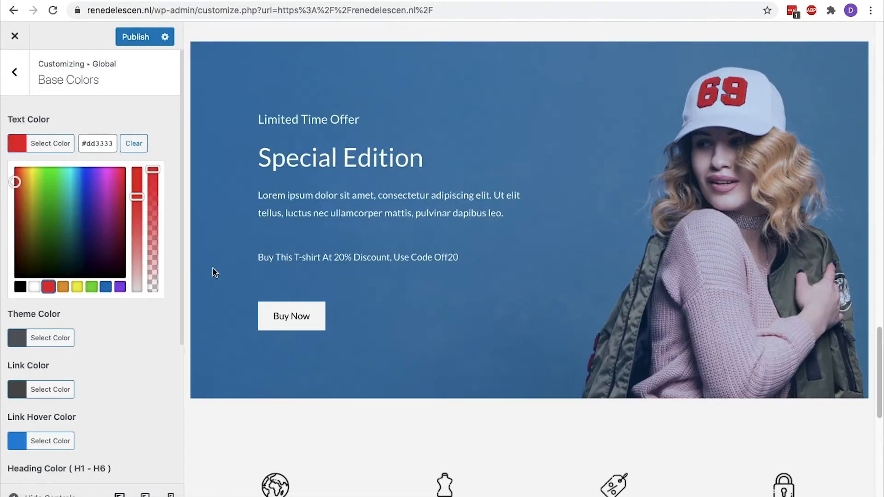
scroll(528, 256, "down", 10)
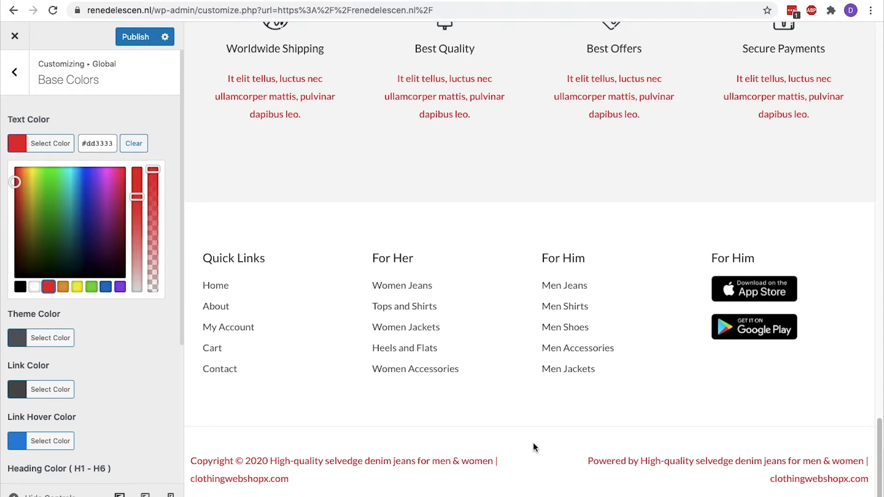
scroll(534, 447, "up", 10)
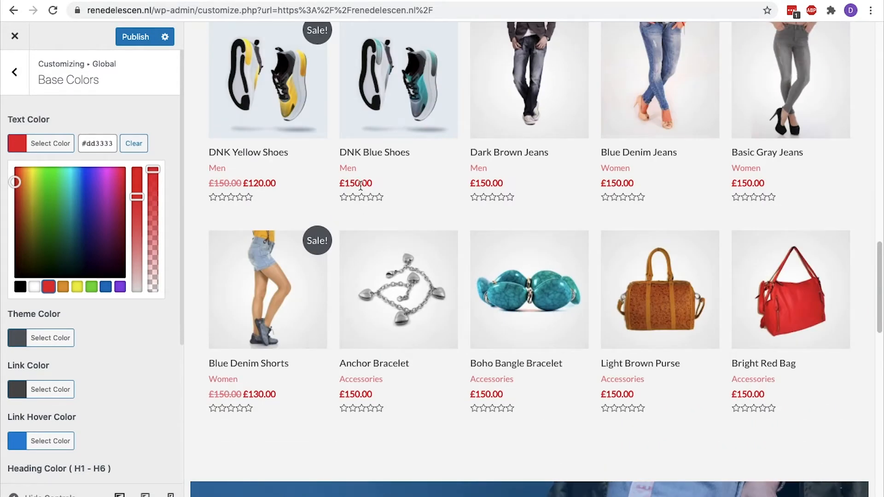
left_click(133, 144)
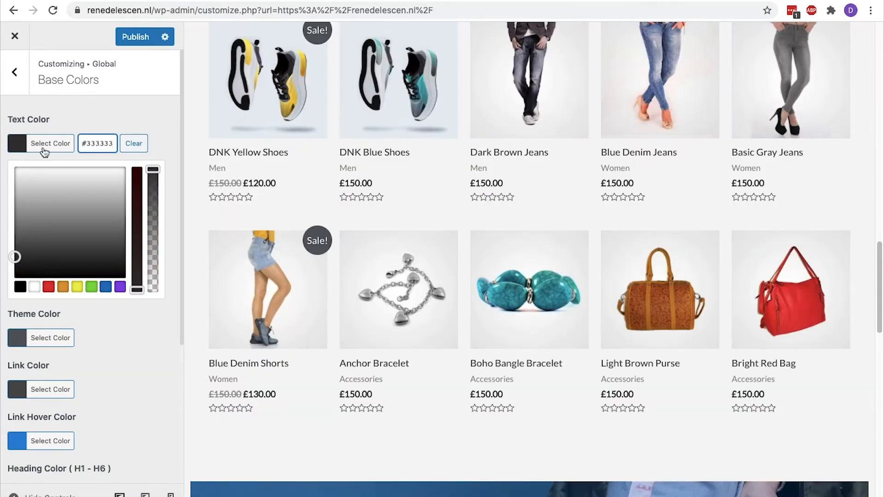
left_click(17, 151)
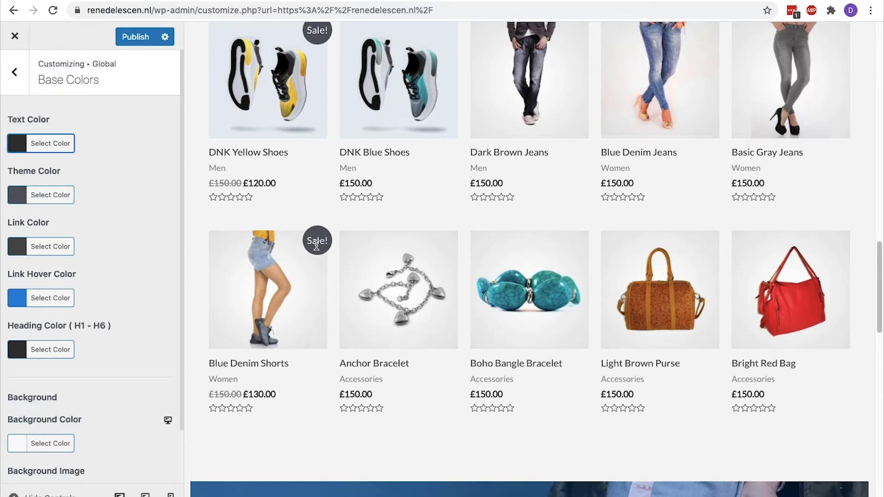
Try the red #dd3333 swatch as the theme colour
left_click(19, 195)
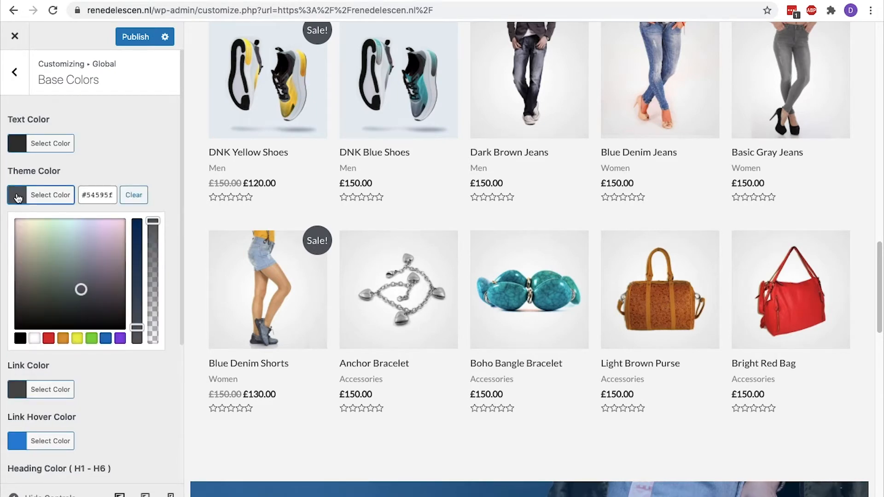
left_click(51, 343)
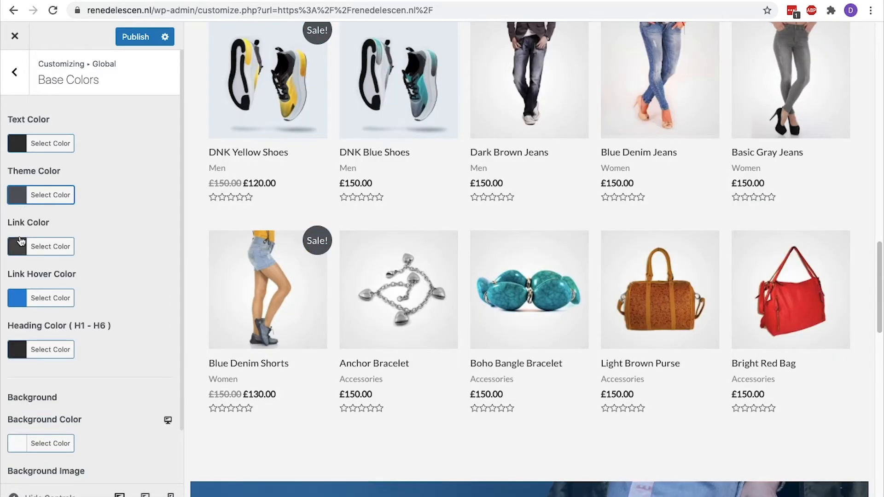
scroll(279, 237, "up", 10)
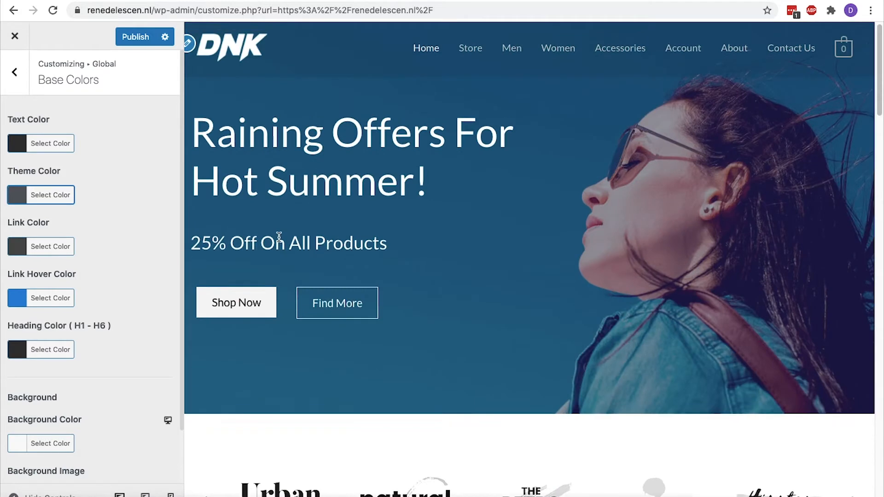
Show the Store page and try a red link colour, then restore it to #4e4e4e
left_click(461, 49)
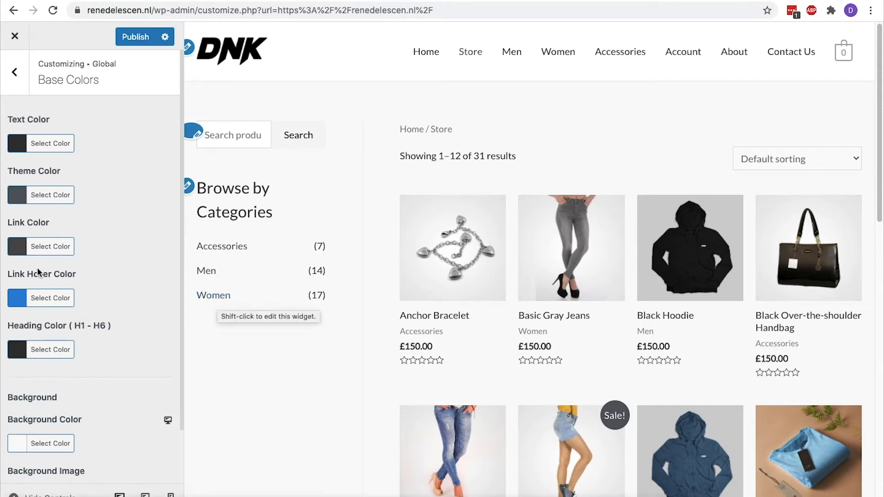
left_click(21, 254)
left_click(48, 390)
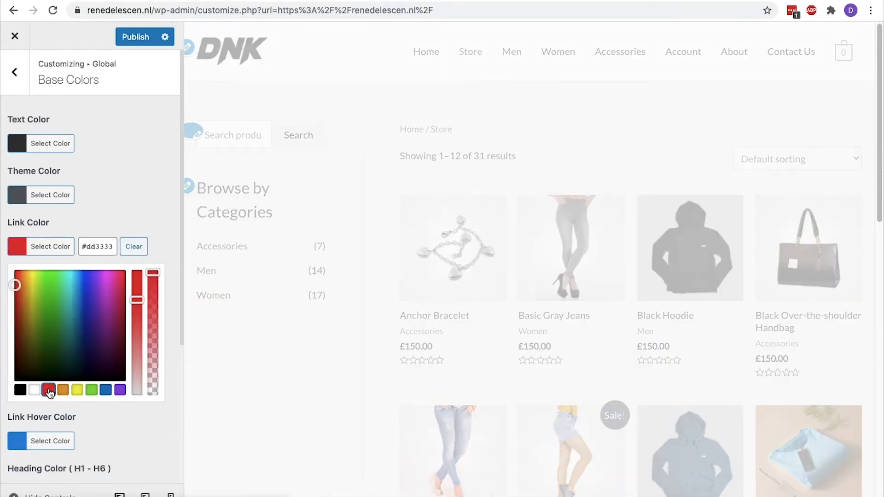
mouse_move(843, 51)
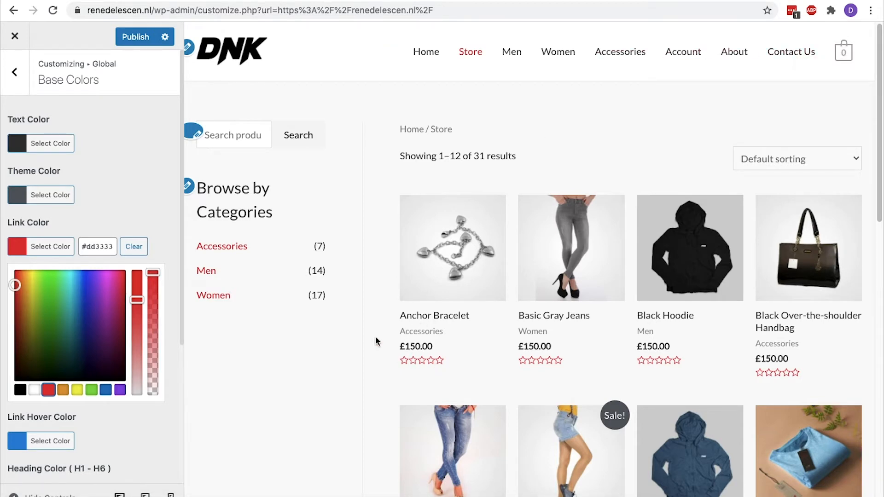
scroll(223, 248, "down", 15)
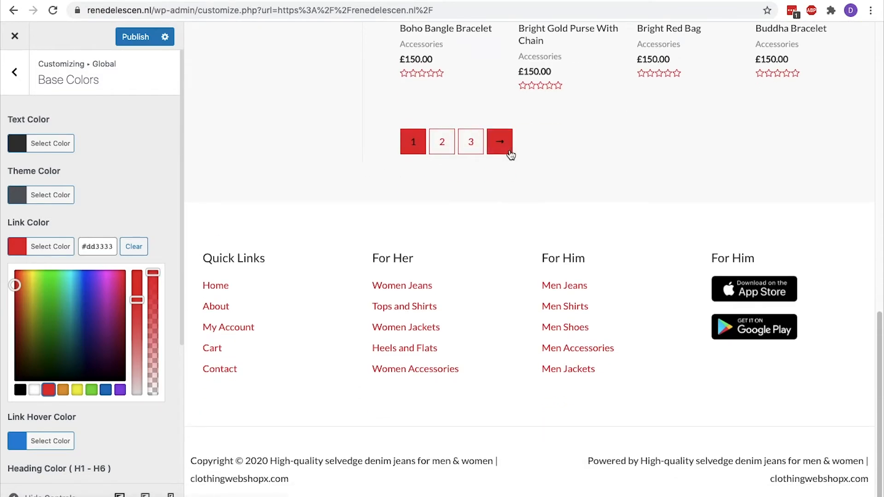
left_click(97, 247)
key("super+a")
type("#4e4e4e")
left_click(19, 246)
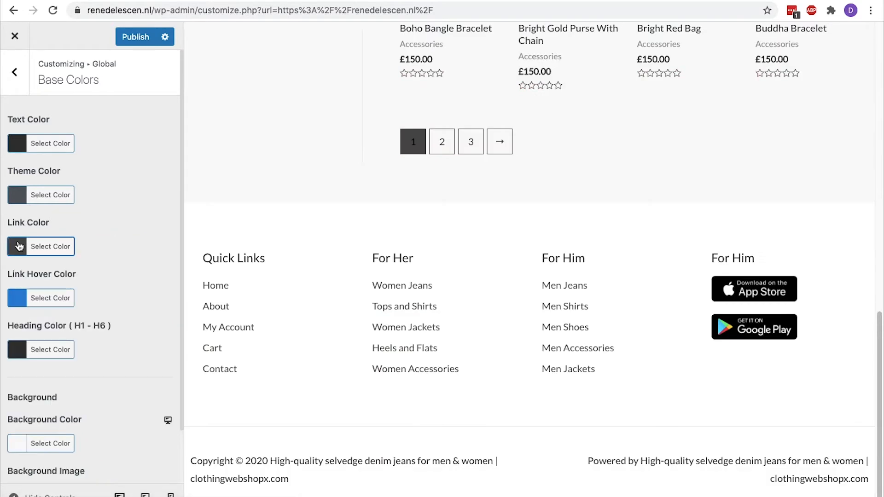
Set the link hover colour to red #dd3333
left_click(20, 298)
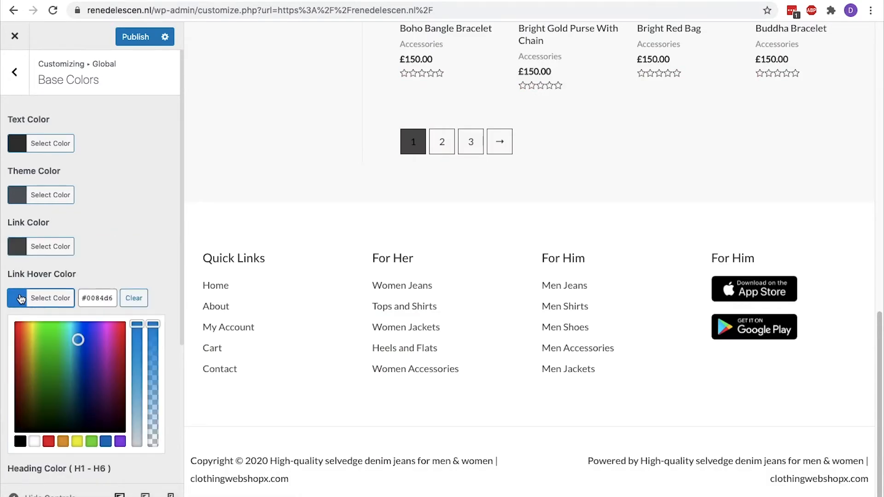
left_click(49, 442)
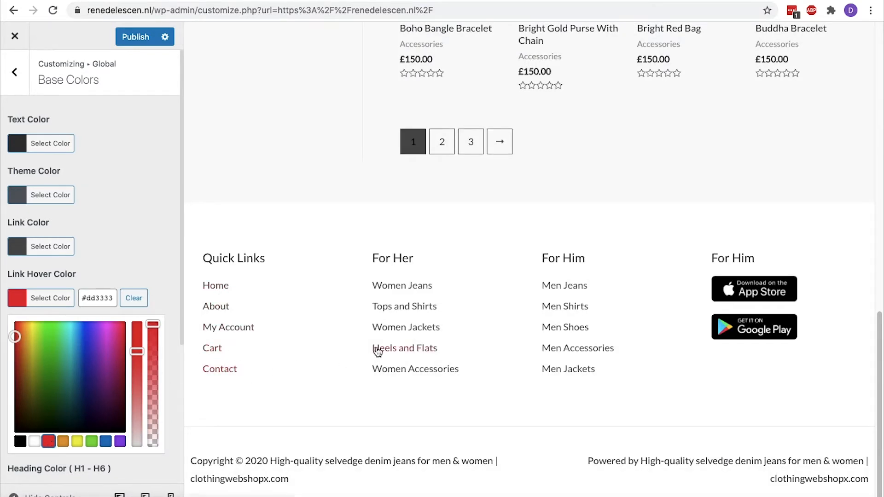
left_click(51, 298)
scroll(61, 305, "down", 2)
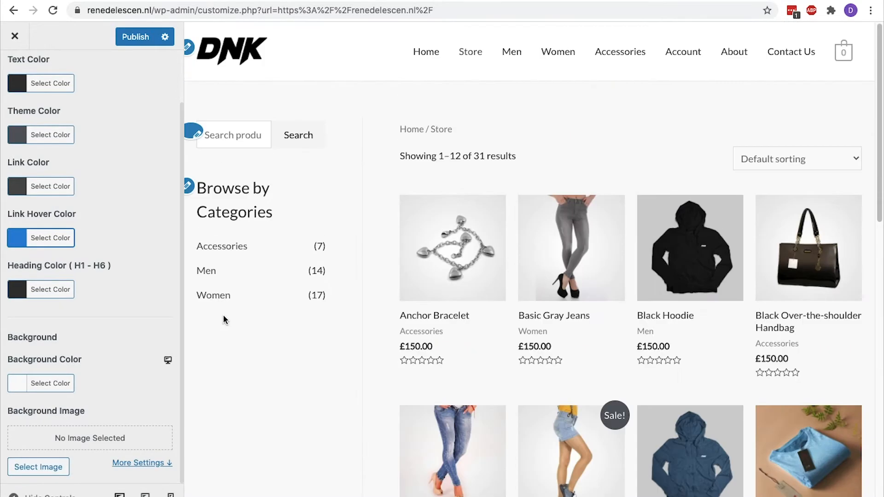
Show the Home page in the preview and try red as the heading colour
left_click(419, 55)
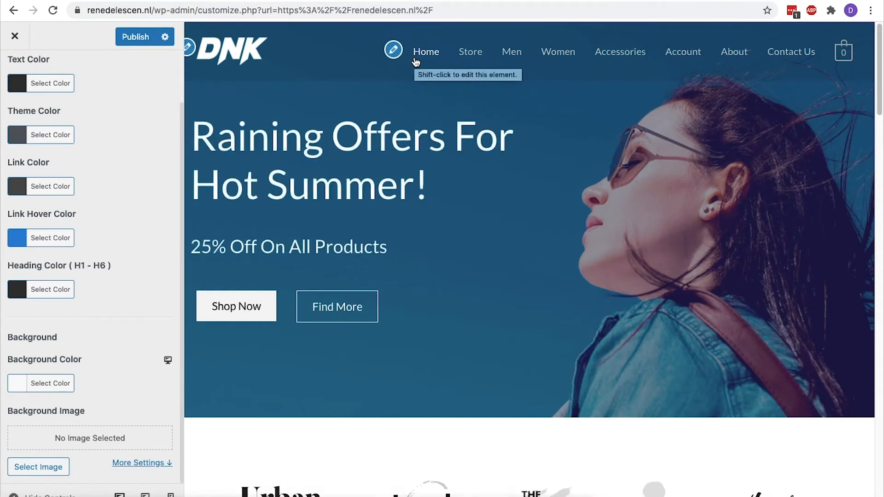
left_click(17, 295)
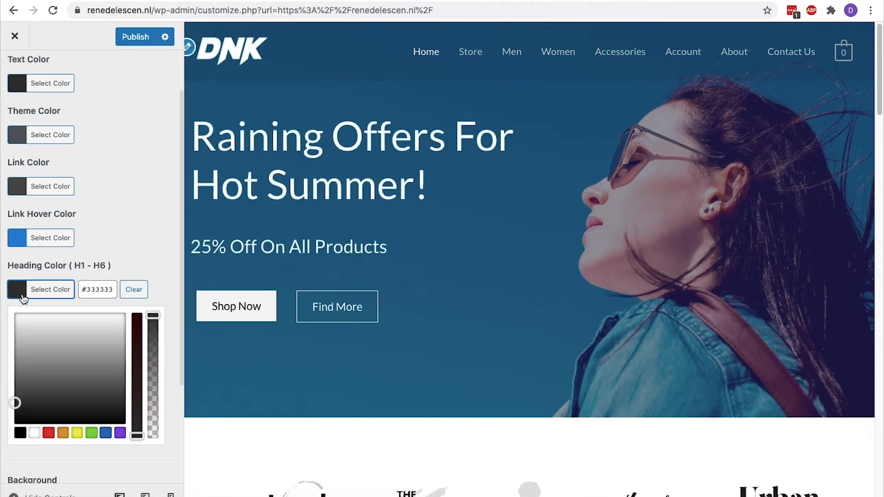
left_click(49, 434)
left_click(19, 295)
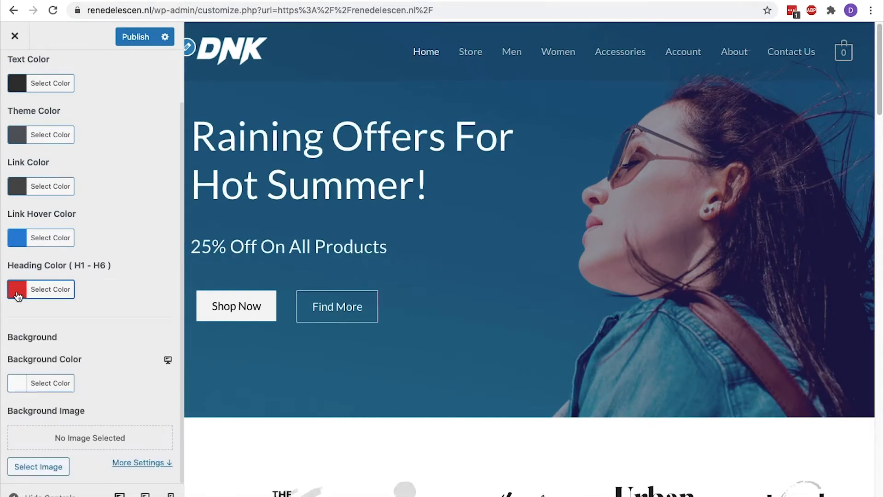
Return the heading colour to dark grey and load the Store page in the preview
scroll(248, 296, "down", 15)
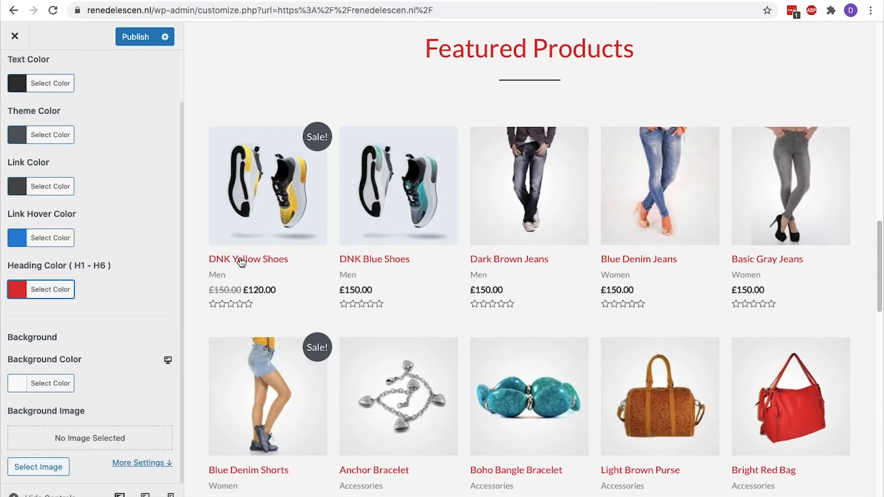
scroll(778, 268, "down", 20)
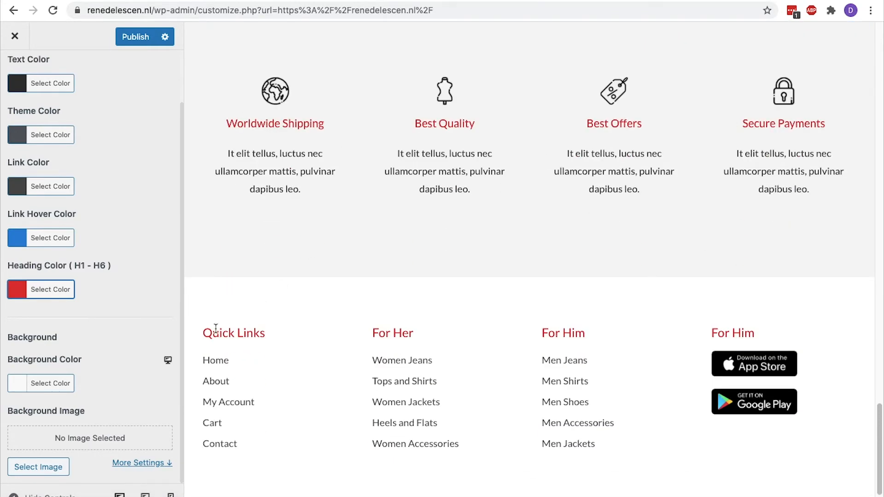
left_click(14, 294)
left_click_drag(69, 340, 9, 338)
left_click(11, 338)
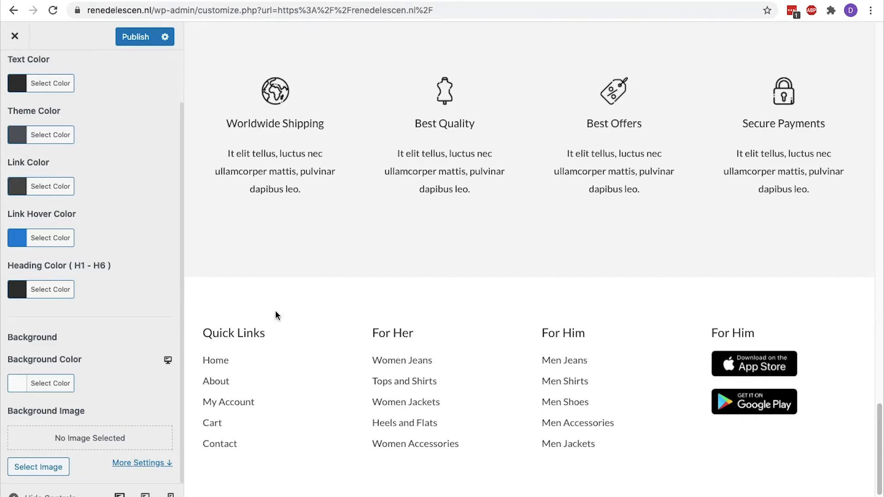
scroll(277, 316, "up", 20)
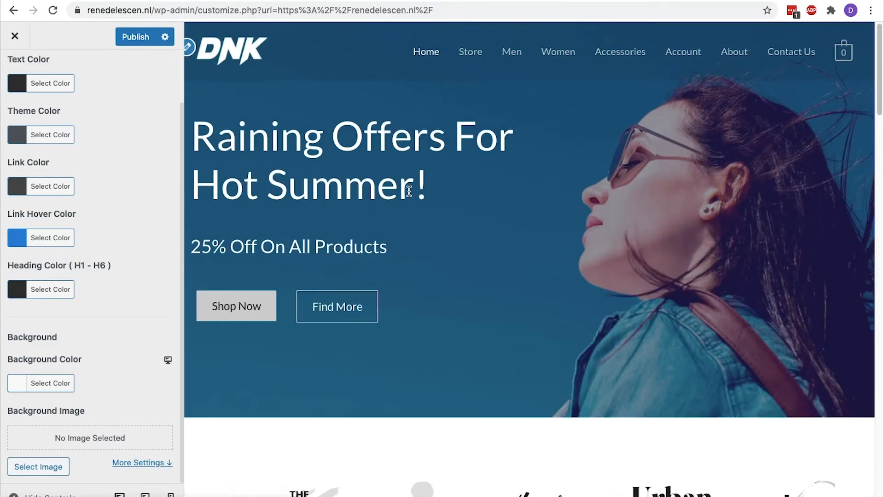
left_click(475, 56)
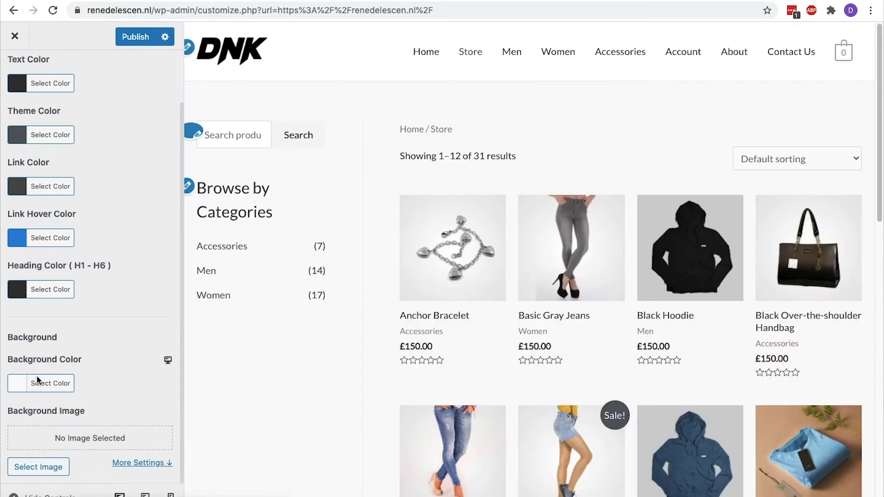
Tint the background colour pale pink #f9eaea and preview the Men and Women pages
left_click(14, 391)
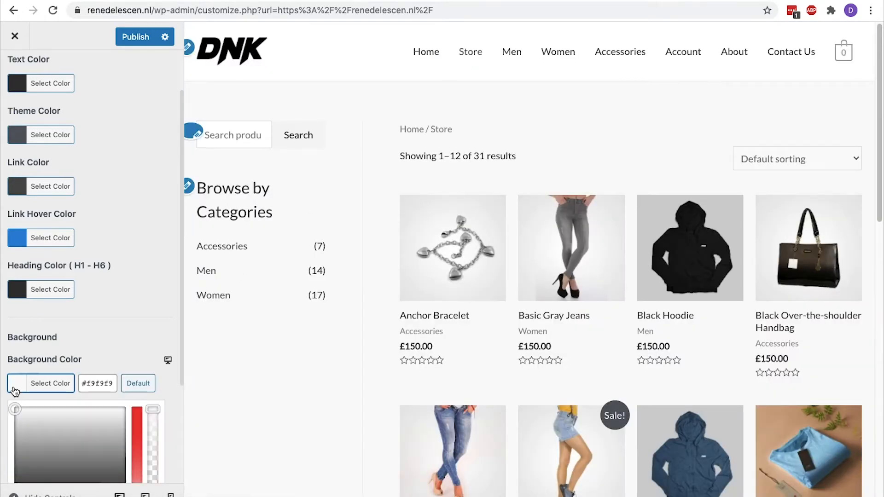
triple_click(105, 237)
key("super+c")
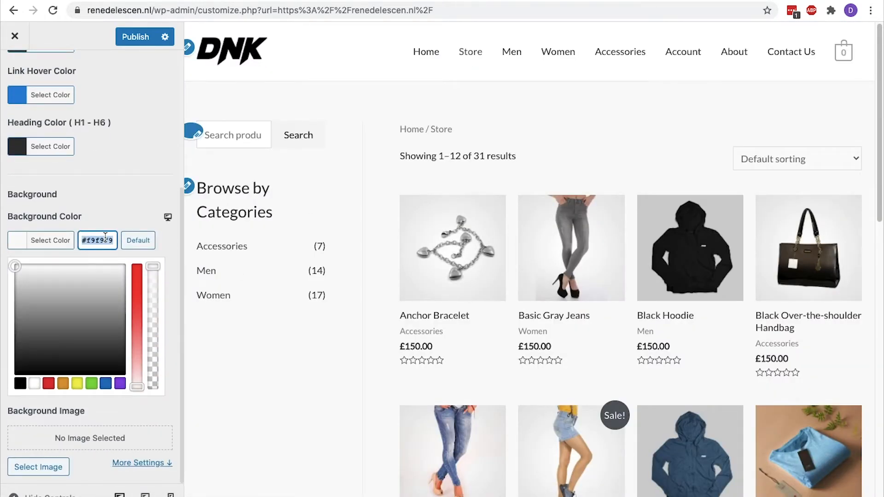
left_click_drag(137, 387, 137, 381)
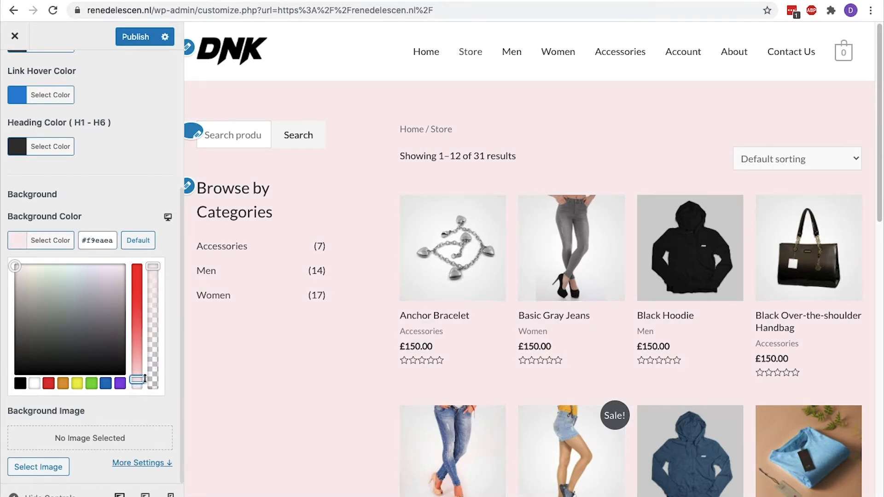
left_click(506, 55)
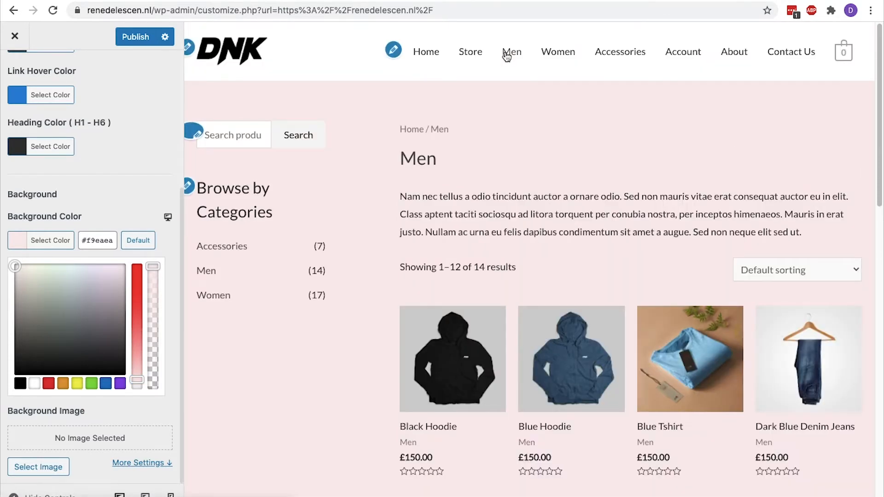
left_click(547, 52)
Replace the background hex value with light grey #f9f9f9
triple_click(112, 242)
key("BackSpace")
key("super+v")
left_click(63, 248)
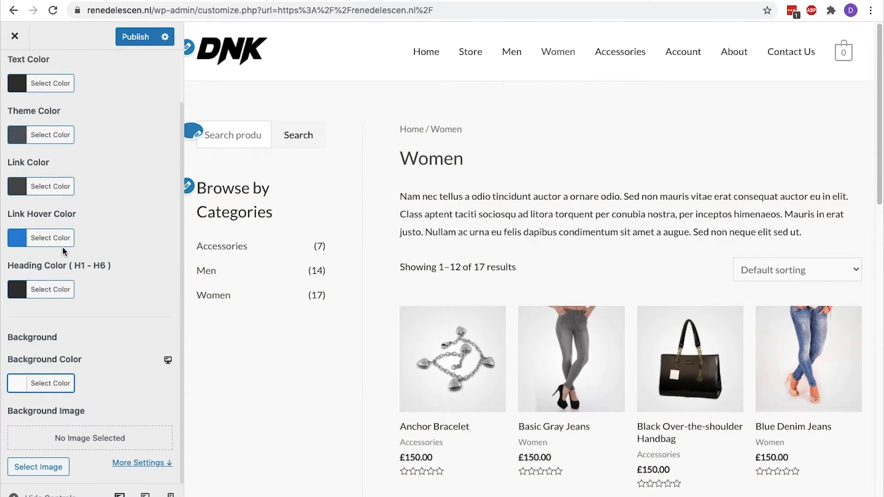
left_click_drag(86, 409, 9, 409)
left_click(9, 405)
scroll(131, 272, "up", 2)
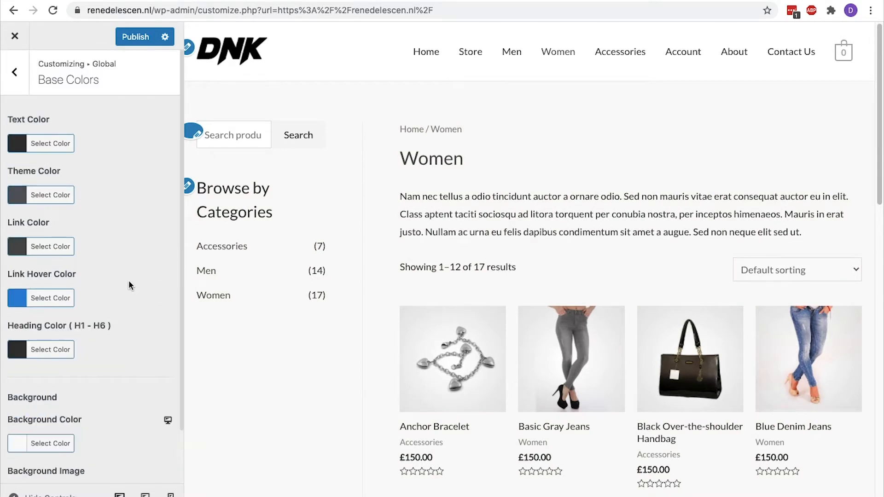
left_click(23, 88)
Review the Container settings (width 1200, Boxed) and load the Home page in the preview
left_click(23, 89)
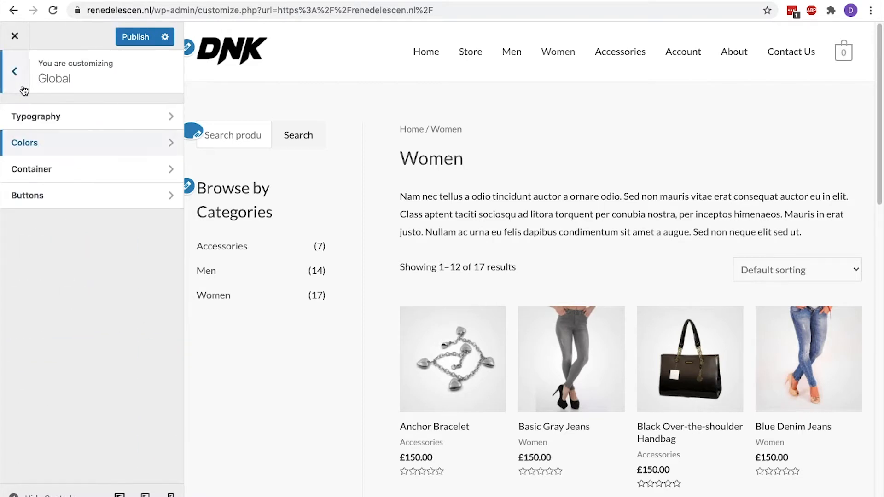
left_click(41, 167)
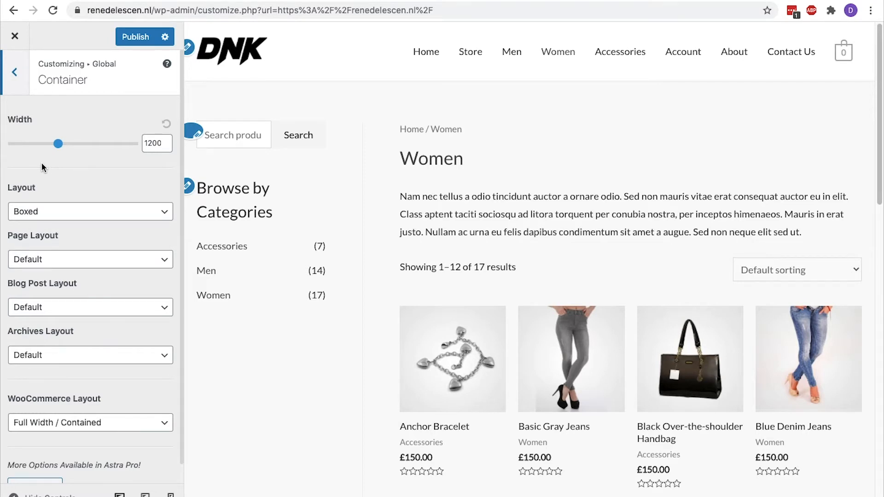
left_click(436, 58)
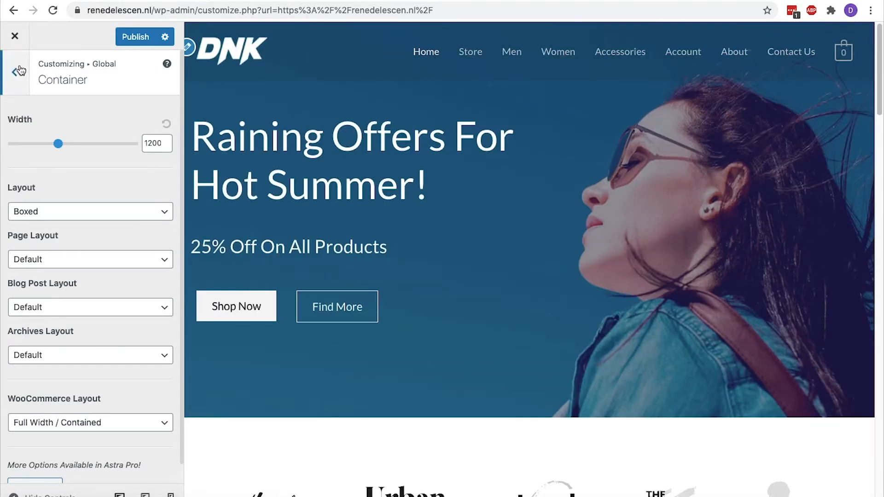
left_click(17, 71)
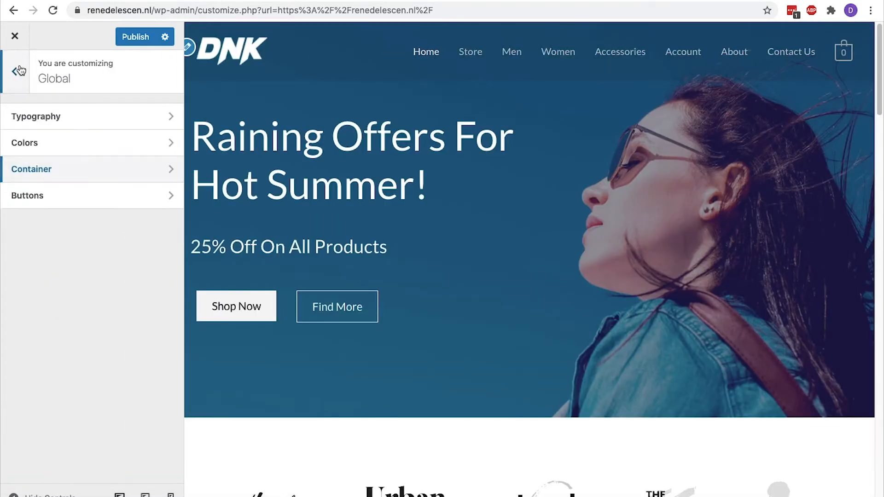
In Global > Buttons, set the button text colour to black after trying red
left_click(52, 194)
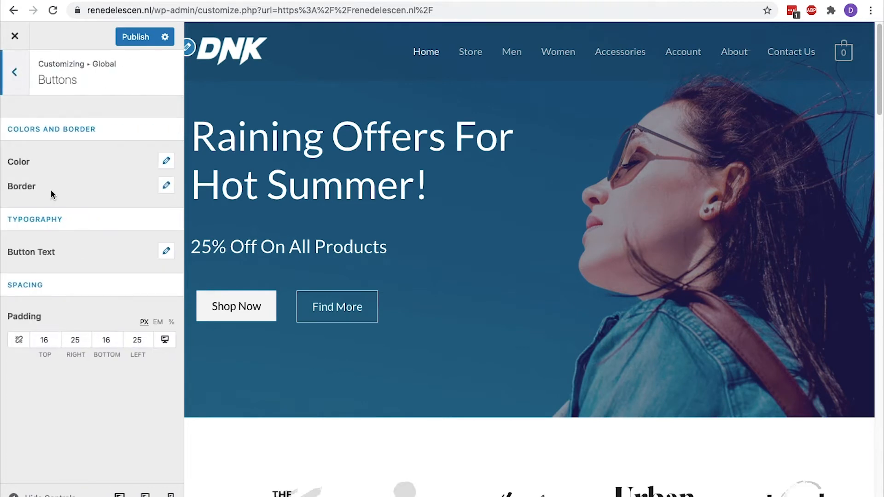
left_click(166, 161)
left_click(28, 245)
left_click(57, 388)
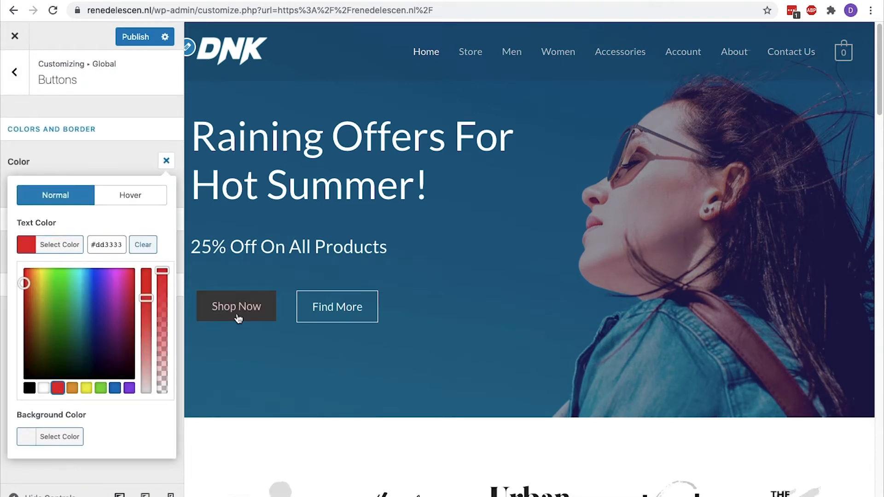
left_click(29, 388)
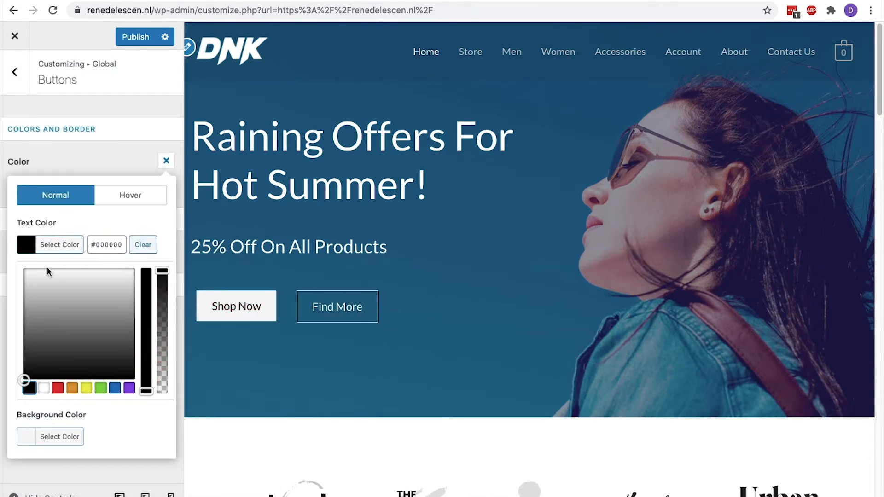
Set the button background colour to near-white #f9f9f9 after trying red and black
left_click(50, 437)
left_click(56, 437)
left_click(29, 437)
left_click(152, 299)
left_click(27, 321)
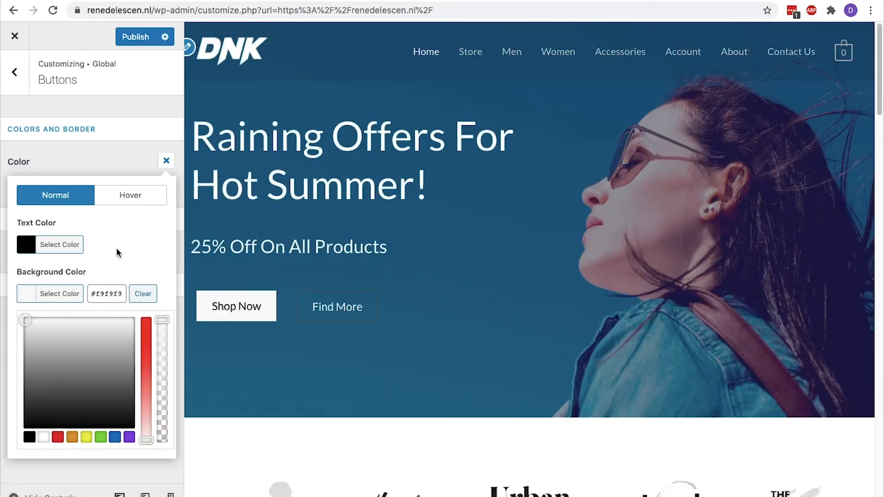
left_click(68, 295)
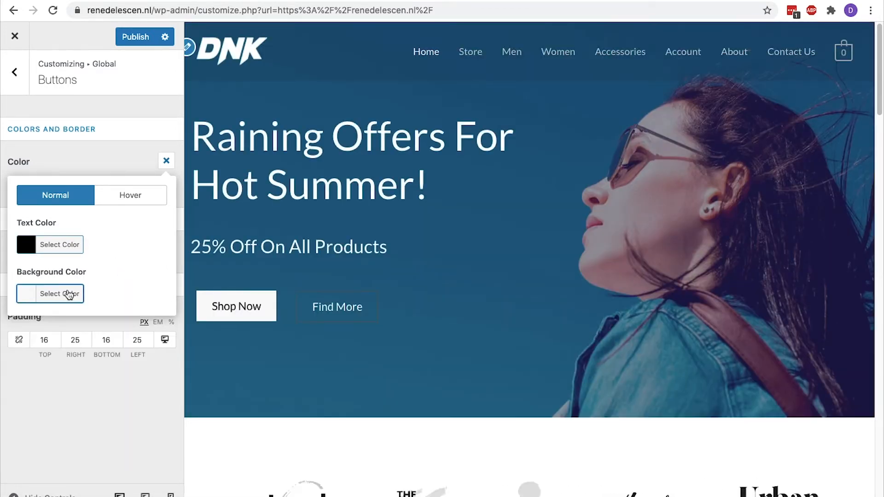
left_click(166, 162)
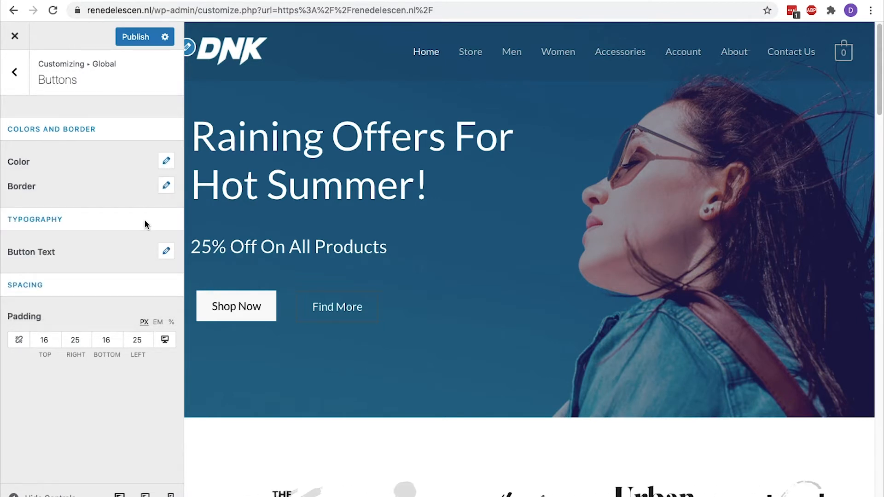
Link all four button border widths and set them to 0
left_click(166, 186)
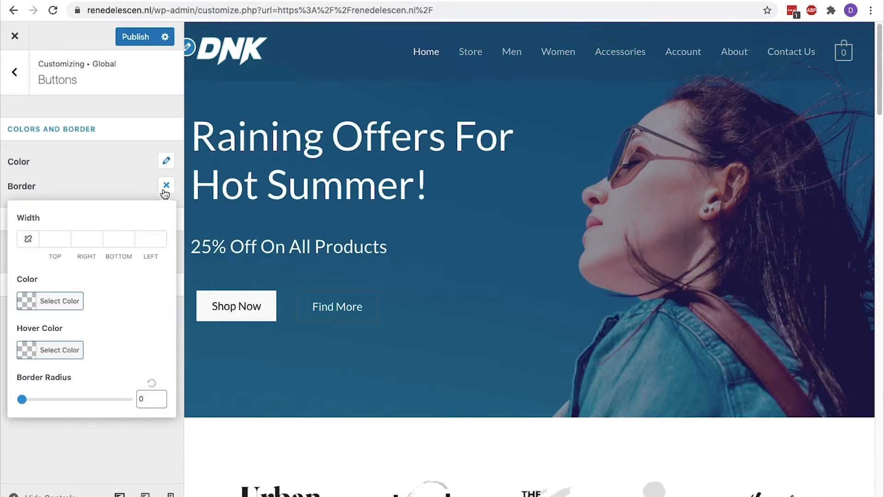
left_click(28, 239)
left_click(66, 239)
type("10")
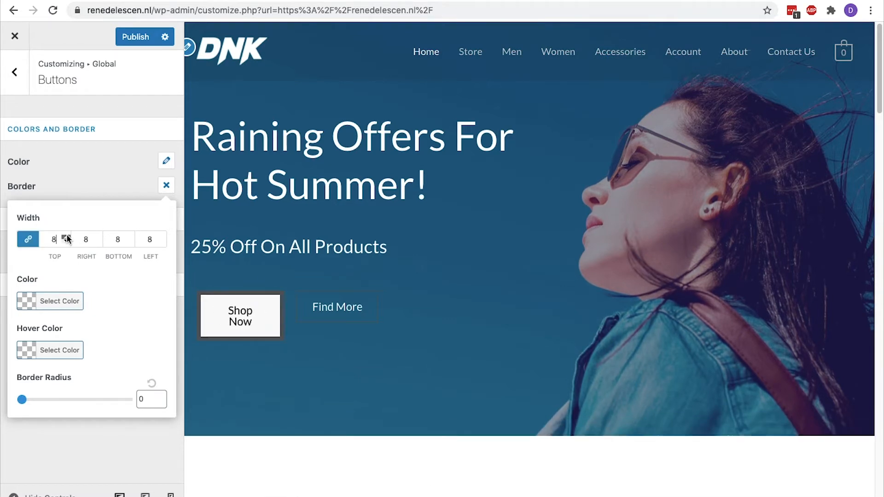
left_click(65, 241)
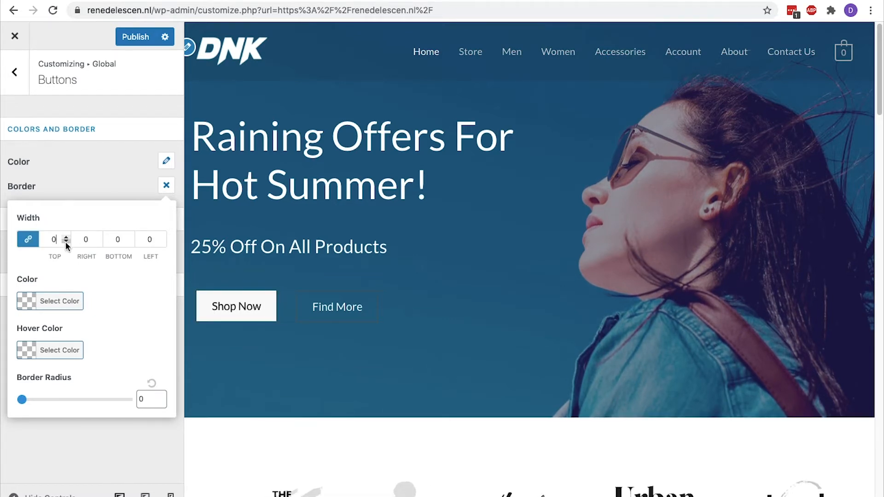
left_click(166, 185)
Review the button text typography, keeping the inherited font family
left_click(163, 251)
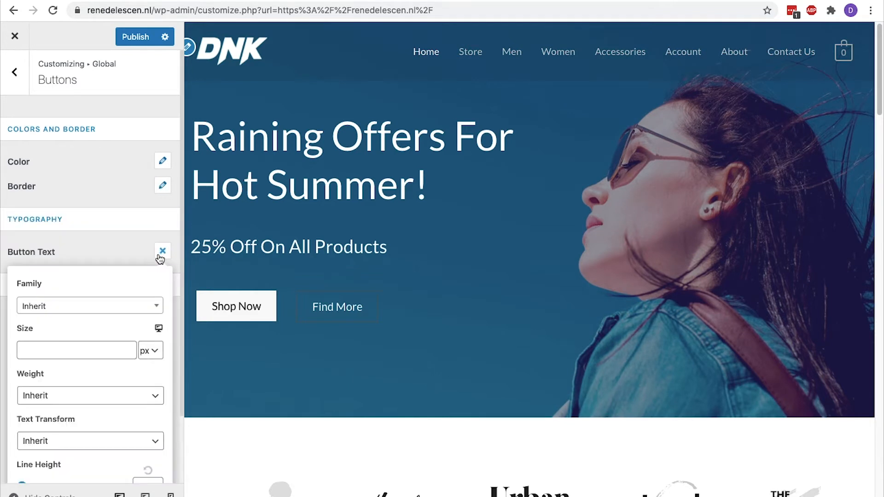
left_click(157, 305)
left_click(157, 305)
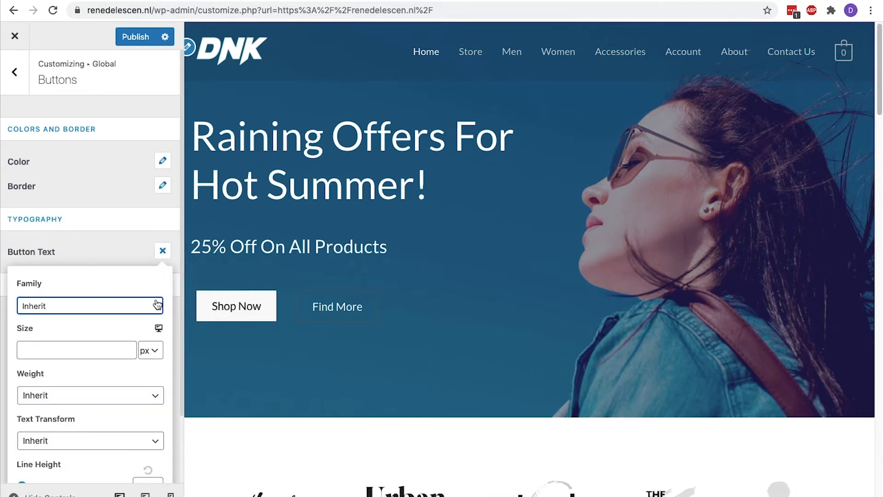
scroll(131, 387, "down", 3)
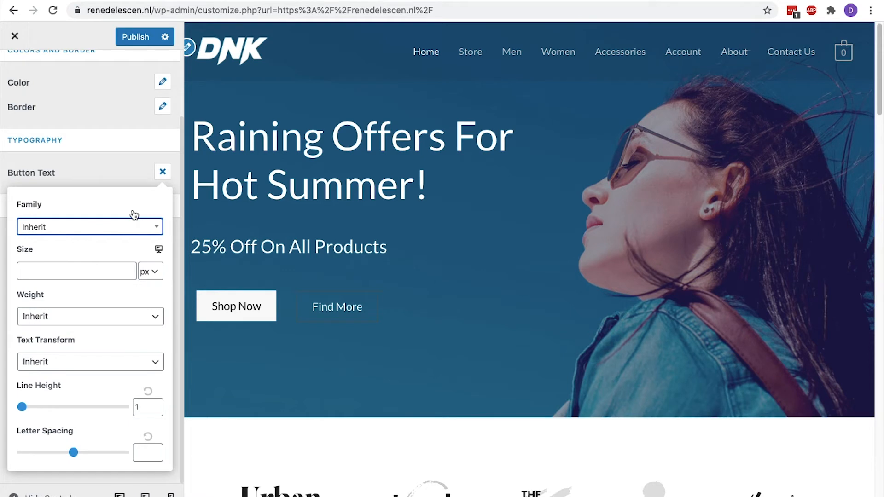
left_click(164, 175)
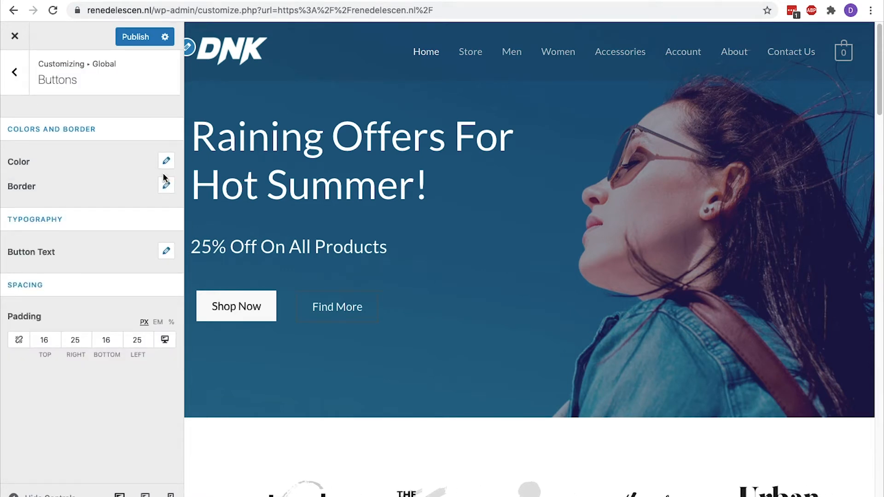
Open Header > Primary Header and choose the Logo Center layout after trying Logo Right
left_click(14, 72)
left_click(18, 71)
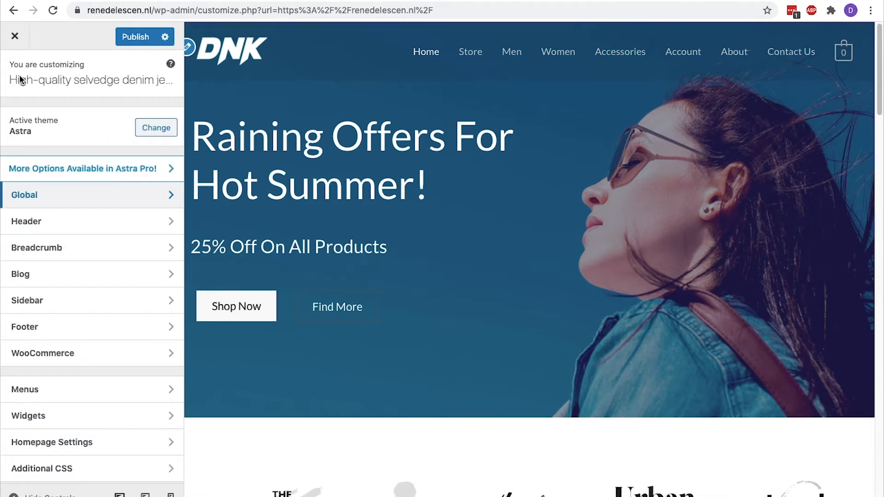
left_click(82, 216)
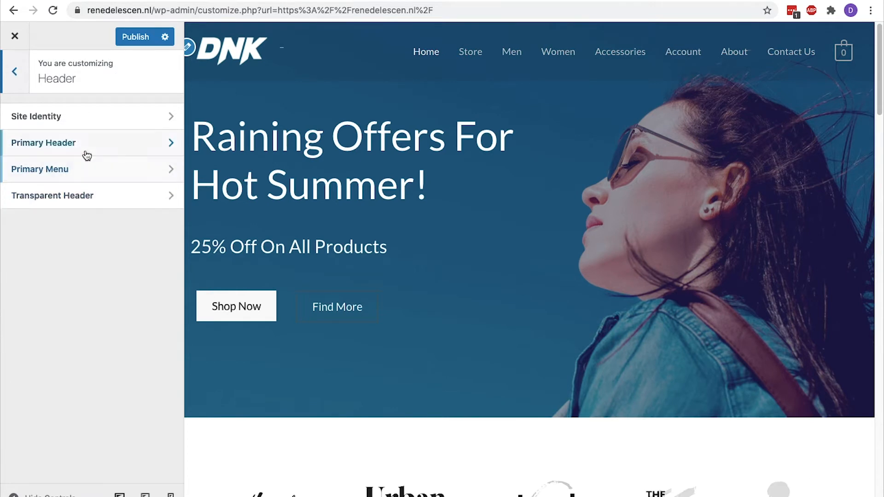
left_click(85, 152)
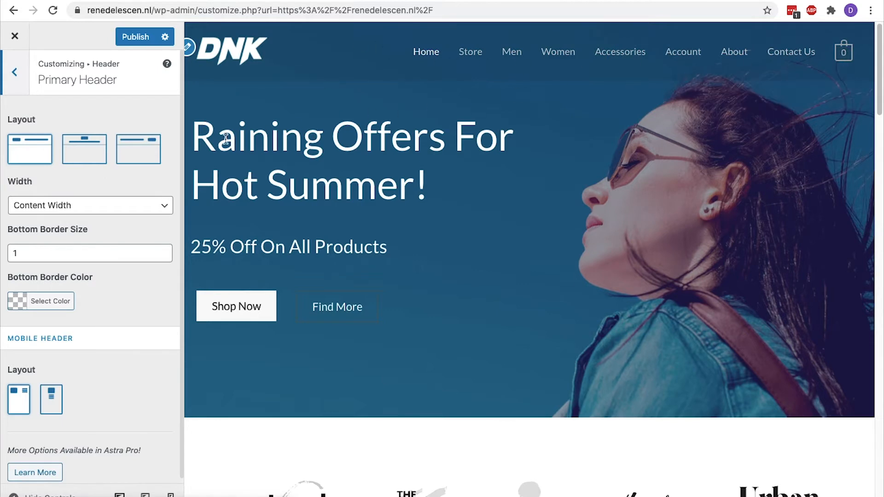
left_click(95, 156)
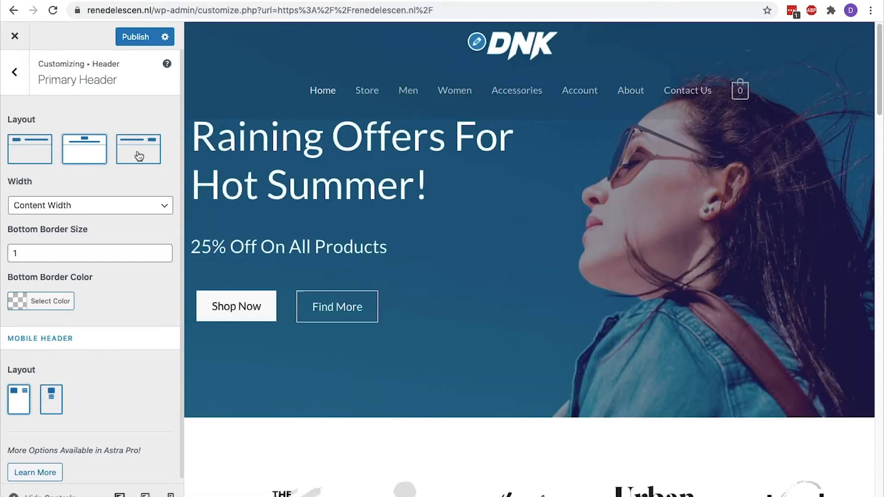
left_click(145, 156)
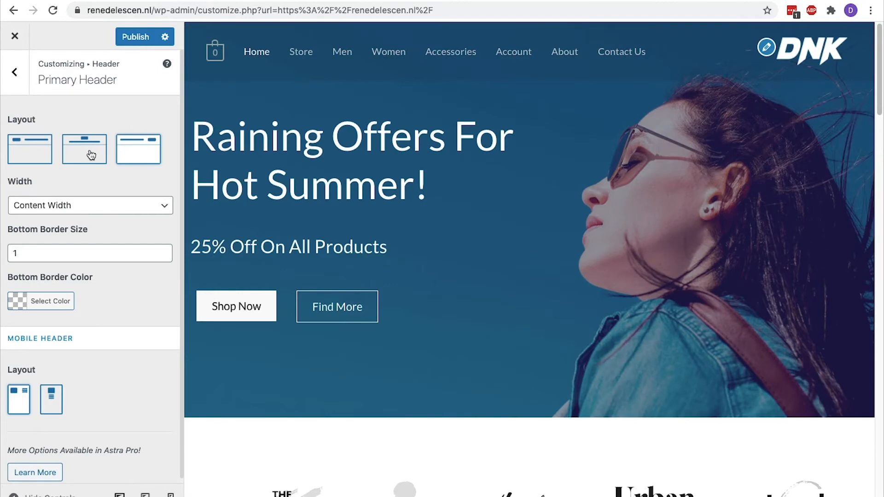
left_click(92, 155)
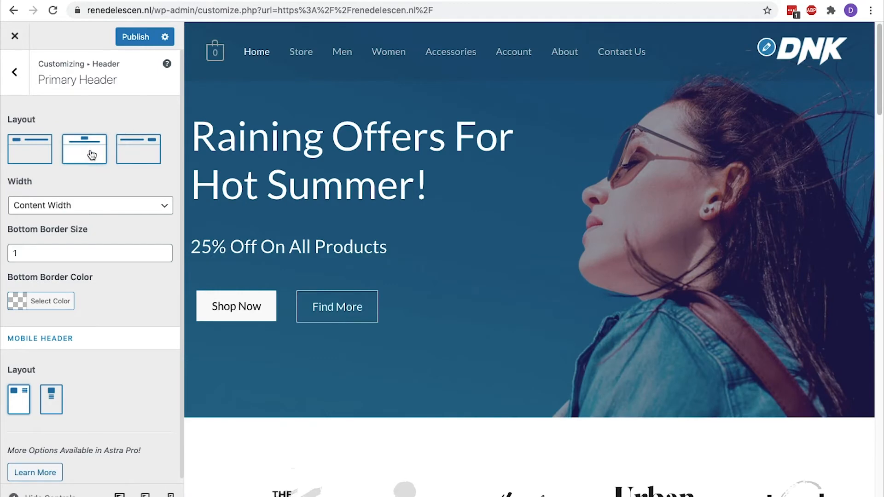
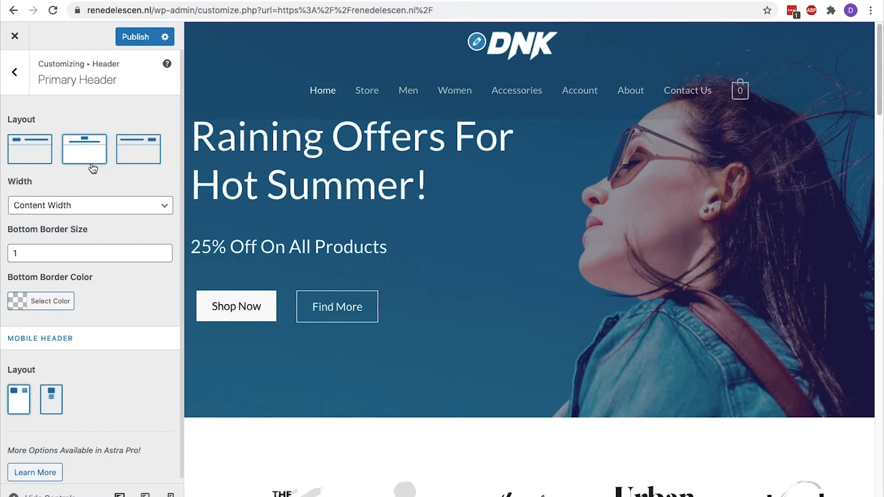
Set the primary header to the Logo Left layout at Content Width, then return to the Header settings
left_click(47, 161)
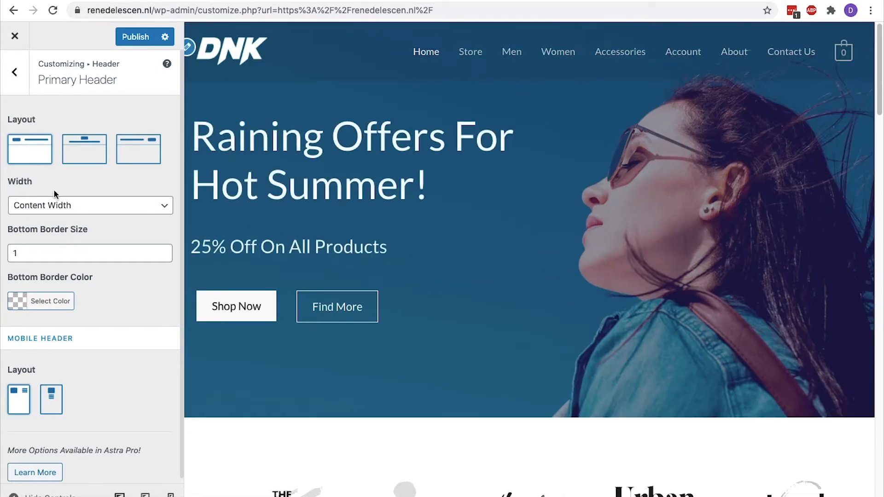
left_click(57, 206)
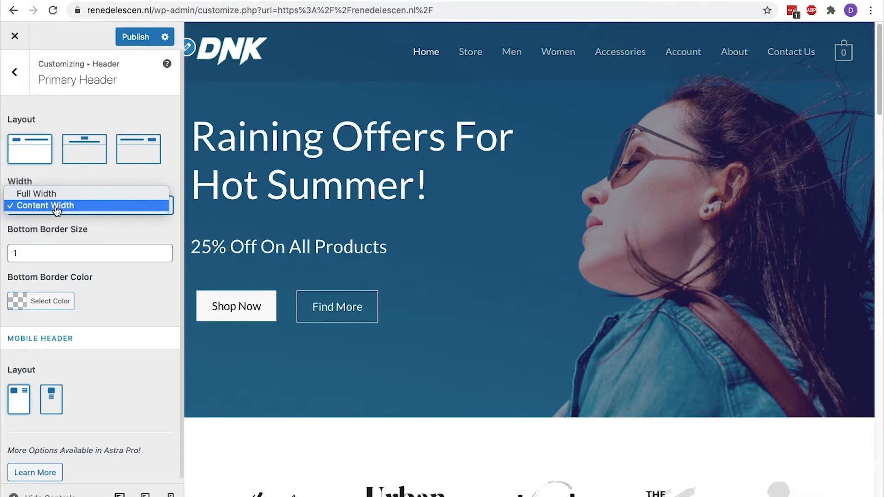
left_click(57, 237)
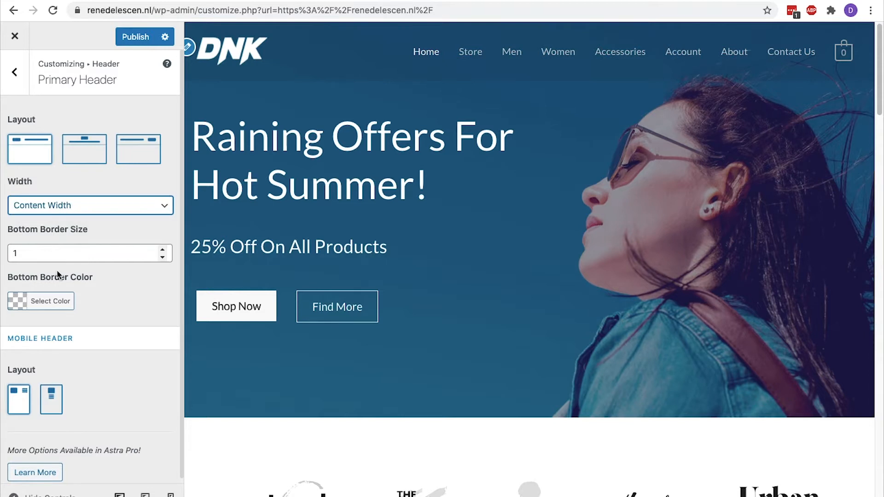
left_click(9, 340)
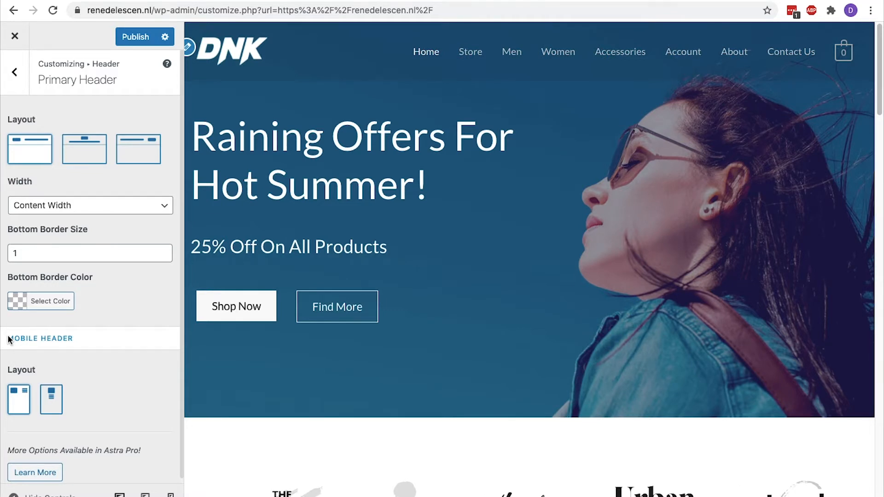
left_click(14, 72)
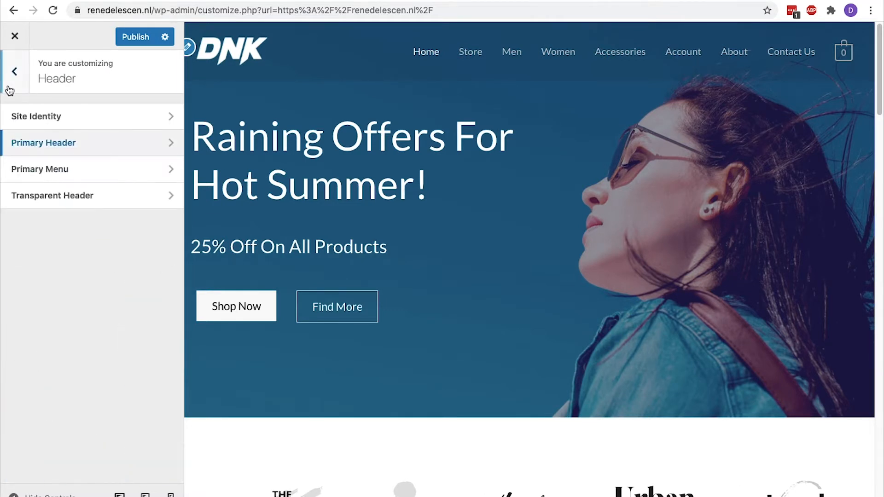
Toggle Primary Menu's Disable Menu on and off, leaving the menu enabled, then return to the root panel
left_click(51, 168)
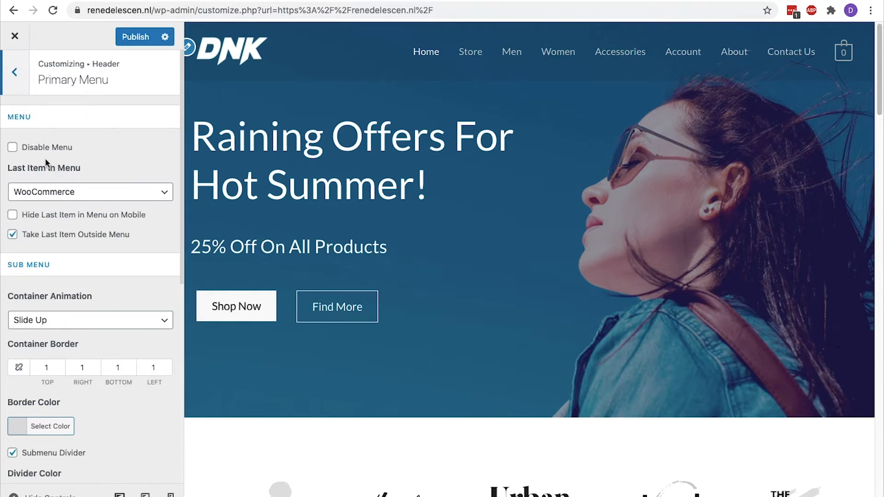
left_click(13, 148)
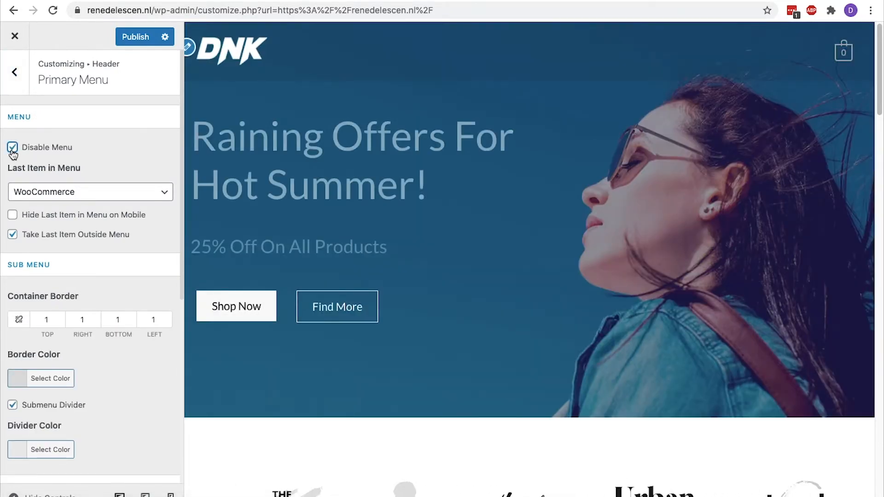
left_click(12, 148)
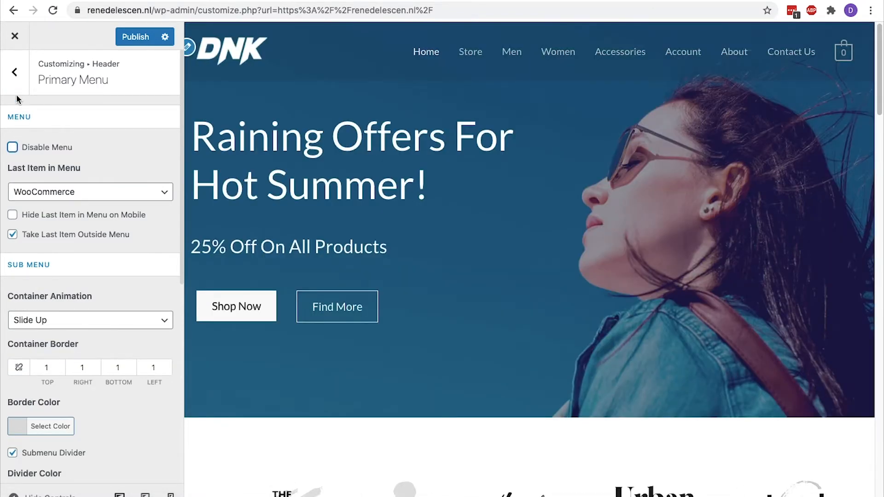
left_click(15, 72)
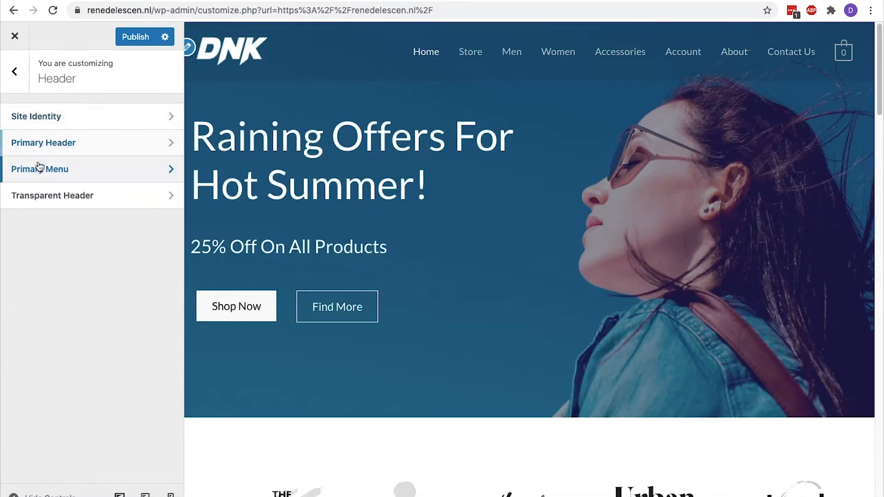
left_click(17, 86)
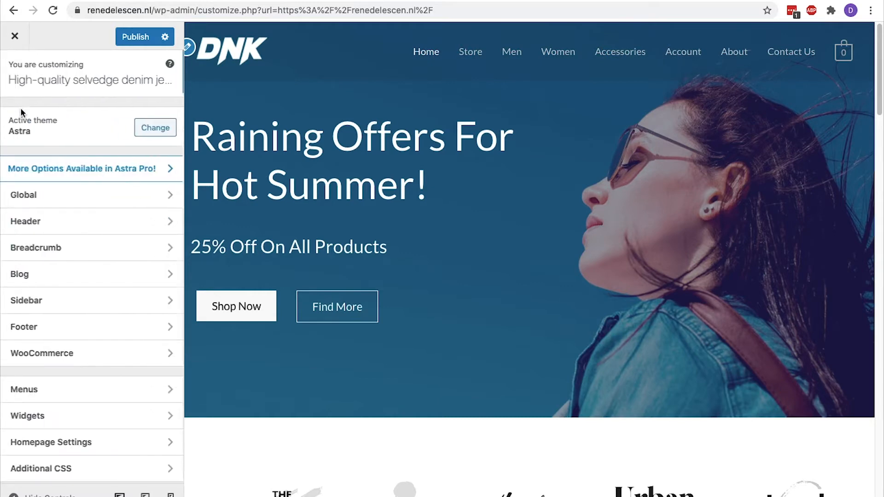
Preview the Store page with Inside Header breadcrumbs, then set breadcrumb Position back to None
left_click(37, 248)
left_click(479, 61)
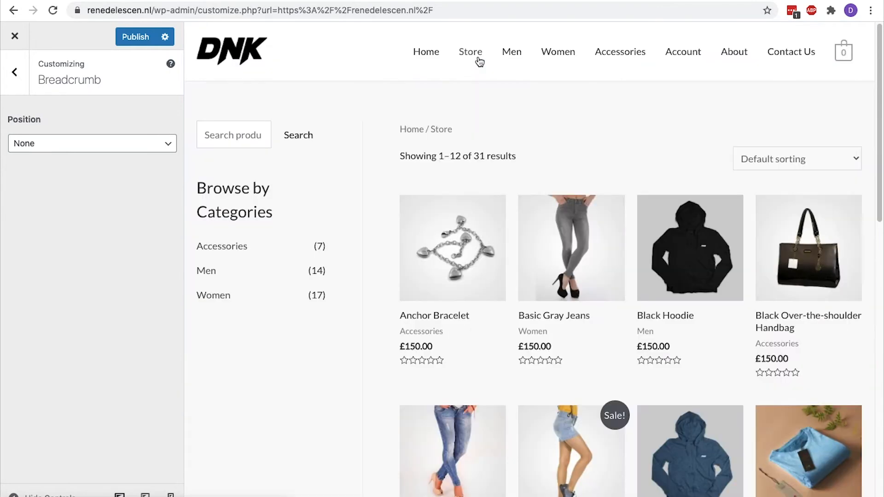
left_click(142, 143)
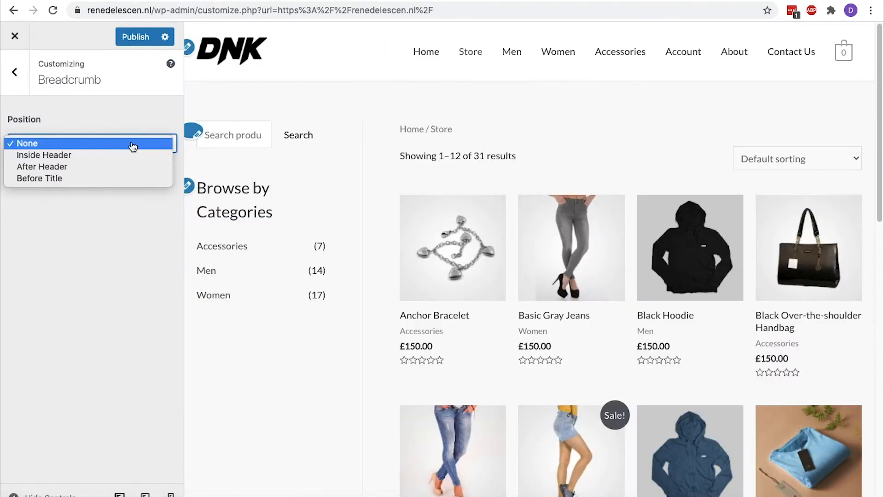
left_click(130, 154)
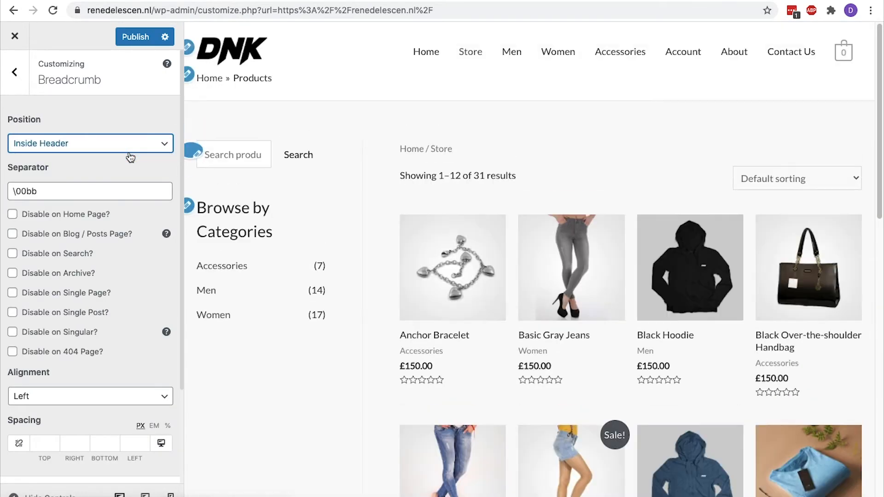
left_click_drag(271, 78, 199, 81)
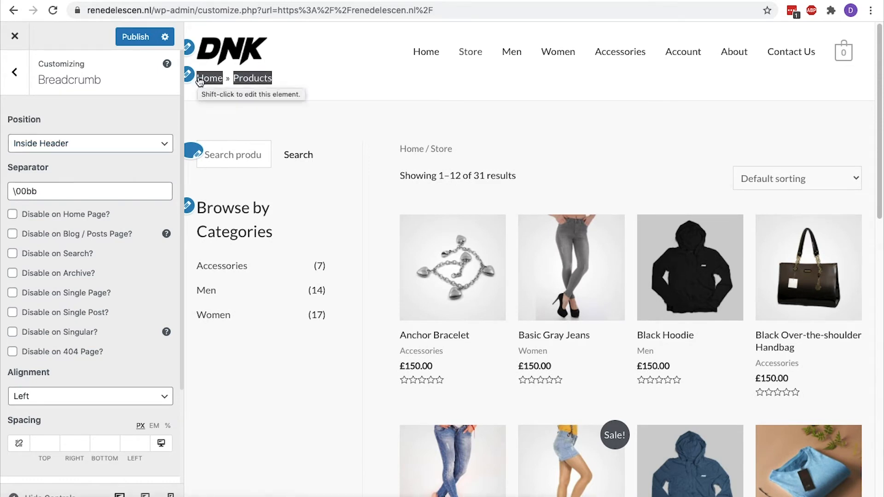
left_click(156, 147)
left_click(152, 133)
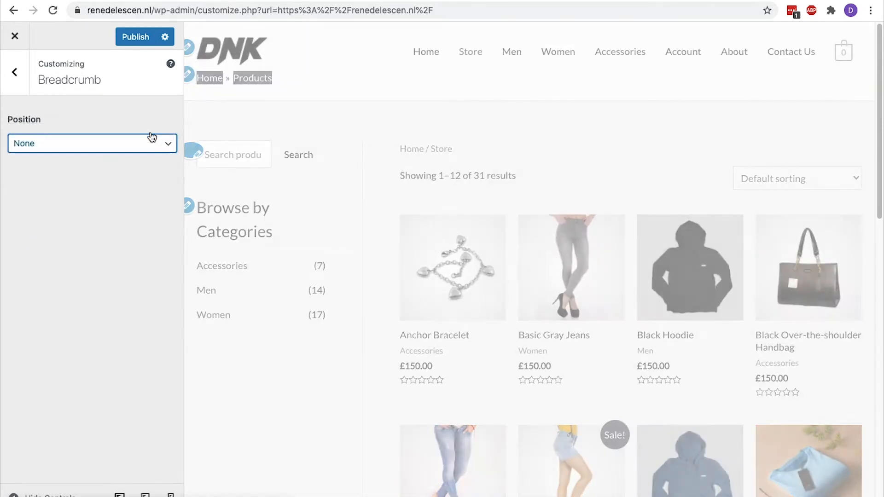
left_click(19, 78)
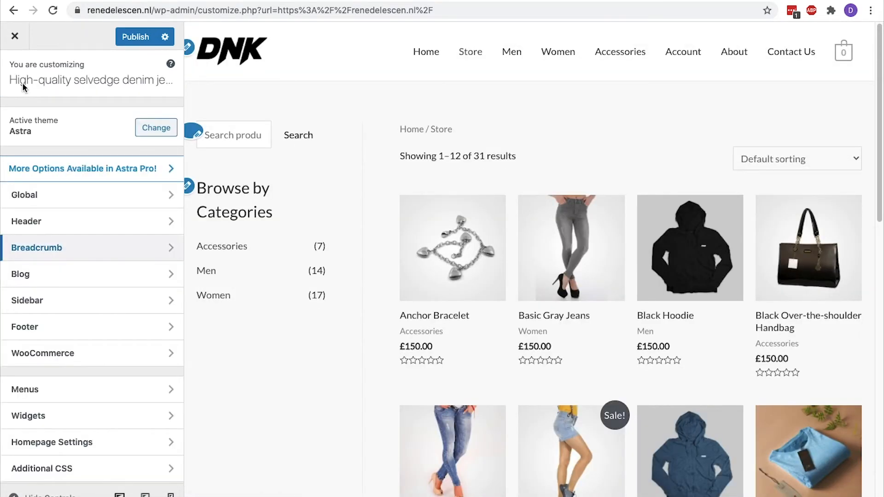
Set the WooCommerce sidebar to Right Sidebar after trying No Sidebar, and publish
left_click(71, 301)
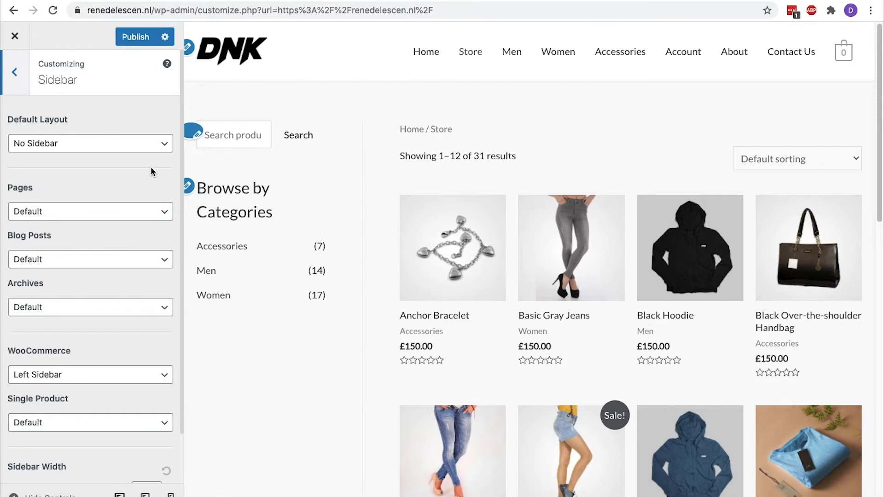
left_click(144, 148)
left_click_drag(72, 351, 9, 351)
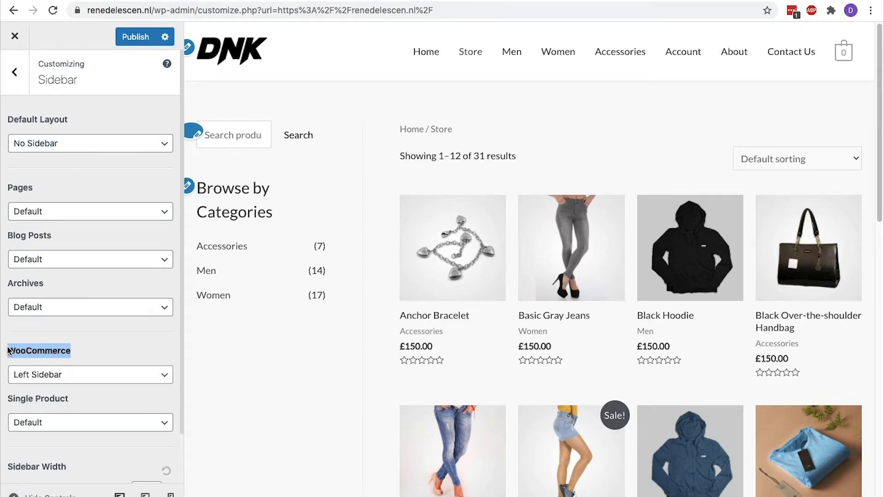
left_click(53, 352)
left_click(113, 380)
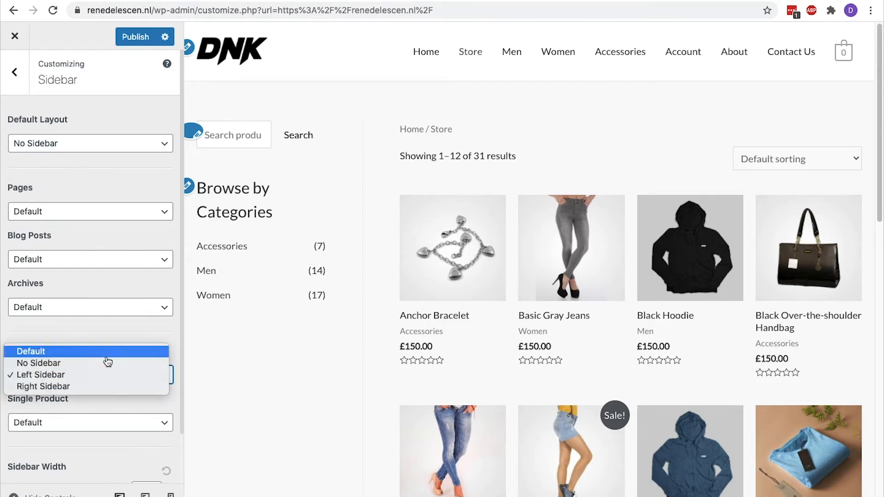
left_click(103, 363)
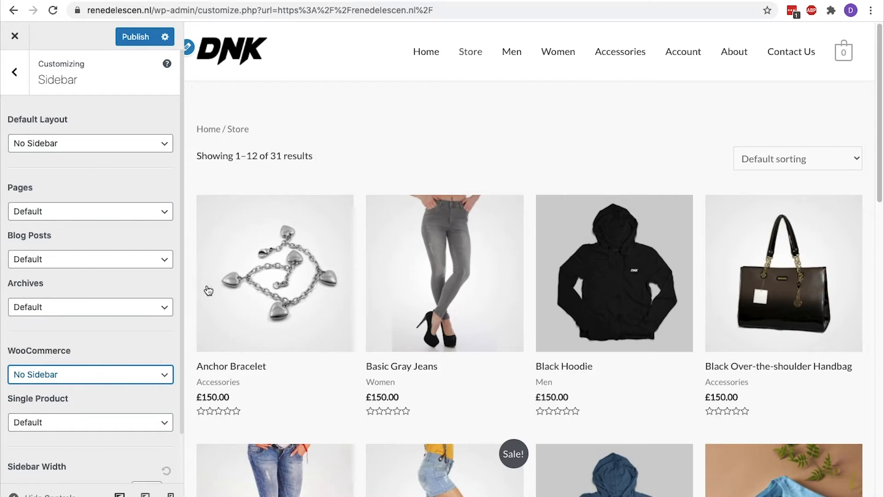
left_click(133, 374)
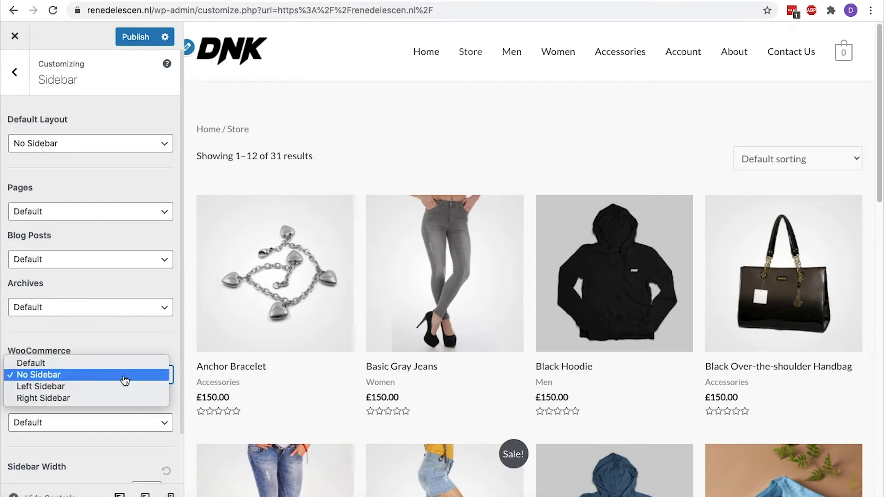
left_click(119, 399)
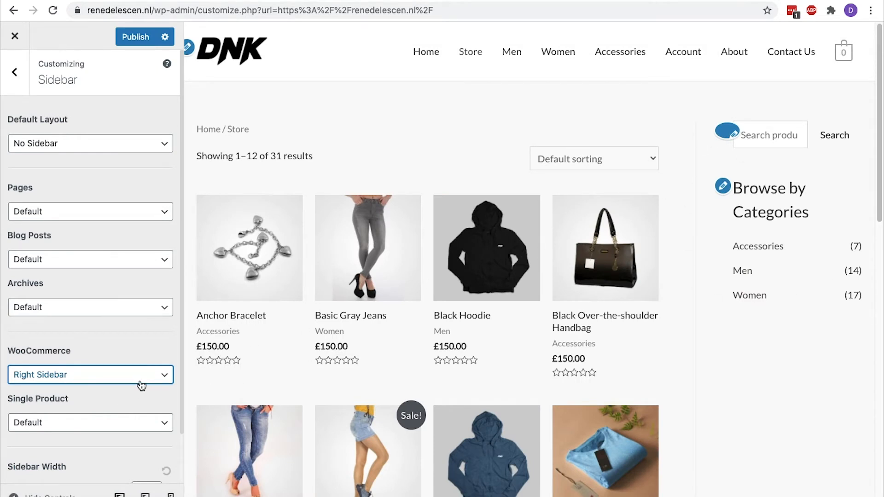
left_click(140, 41)
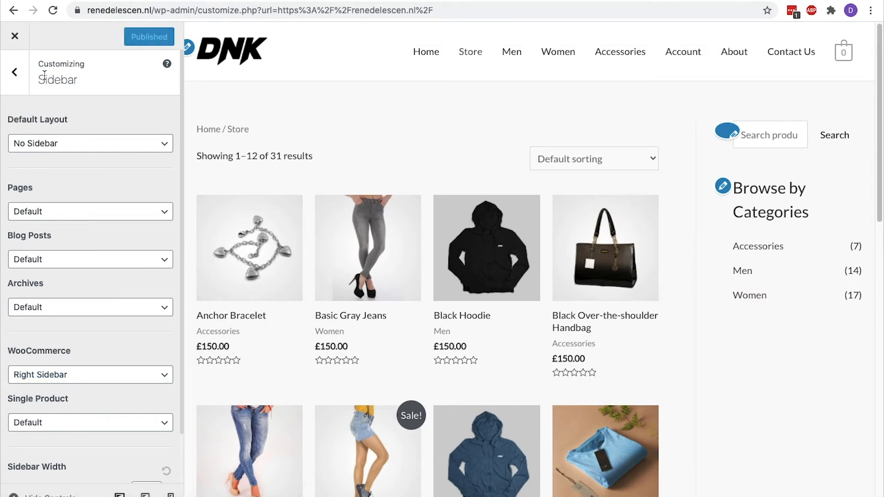
left_click(13, 82)
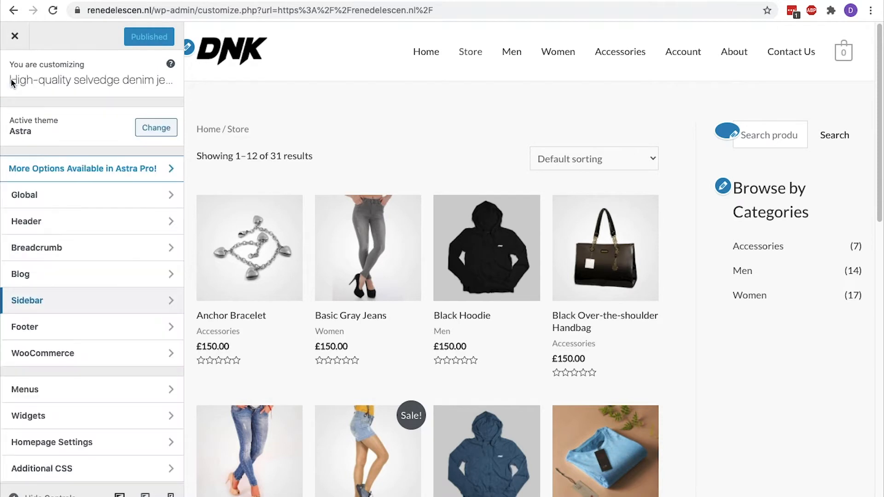
left_click(95, 331)
left_click(107, 118)
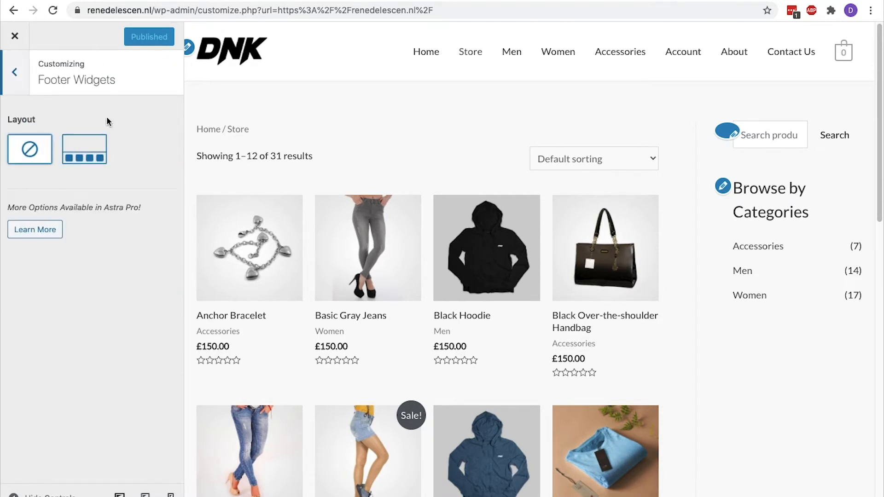
left_click(23, 88)
left_click(43, 145)
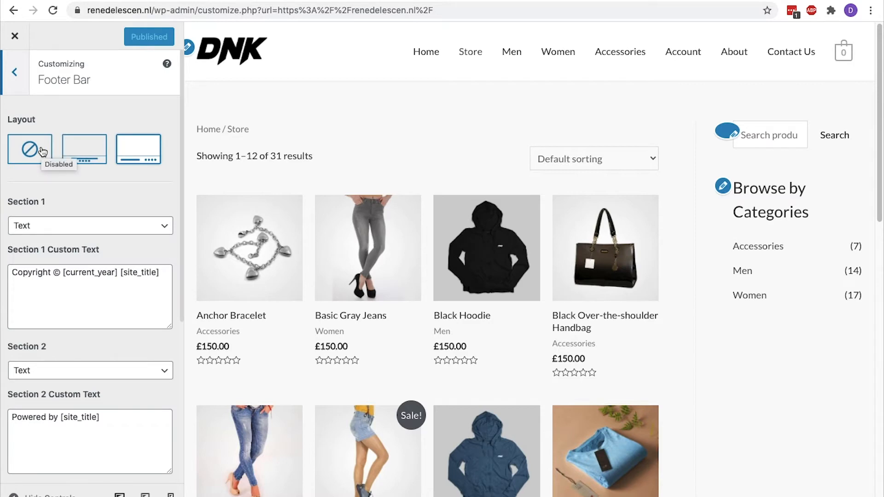
scroll(258, 174, "down", 20)
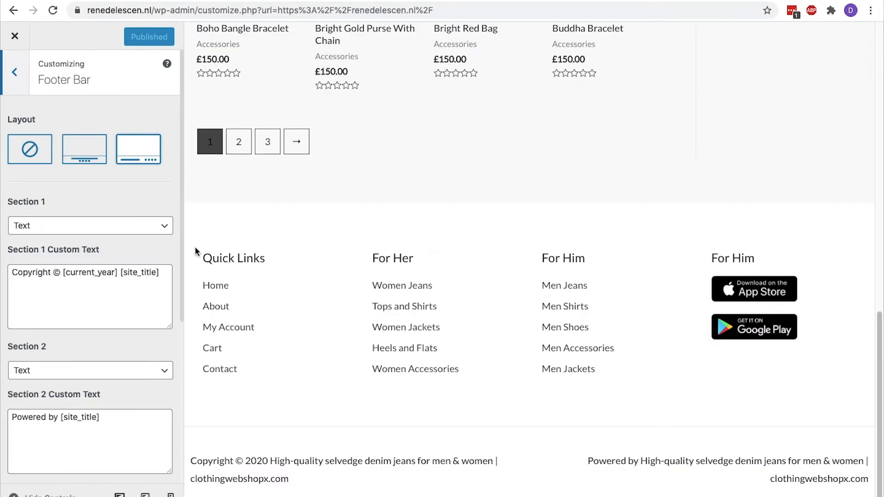
left_click(17, 88)
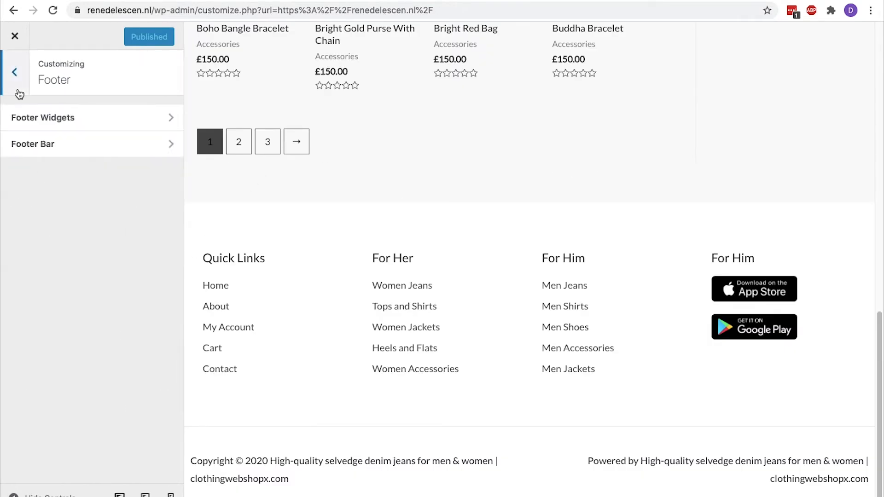
left_click(17, 88)
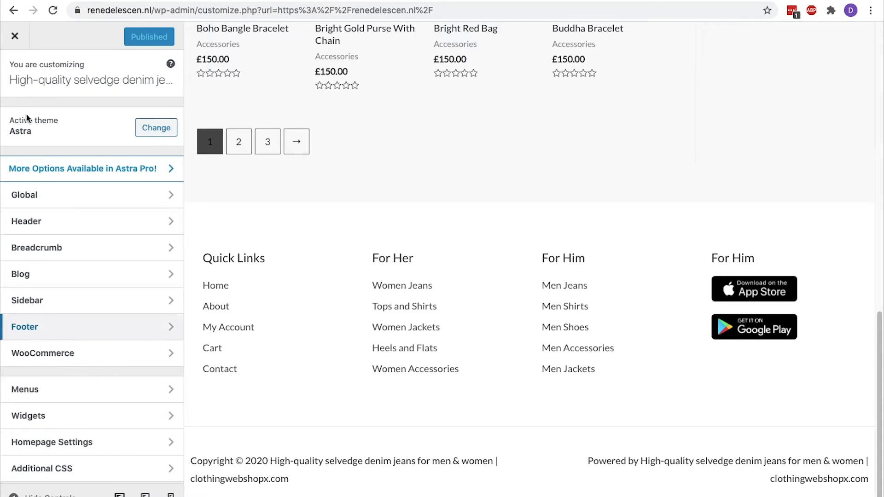
left_click(92, 355)
Briefly enable the store notice banner, then leave it disabled and return to the WooCommerce sections
left_click(119, 126)
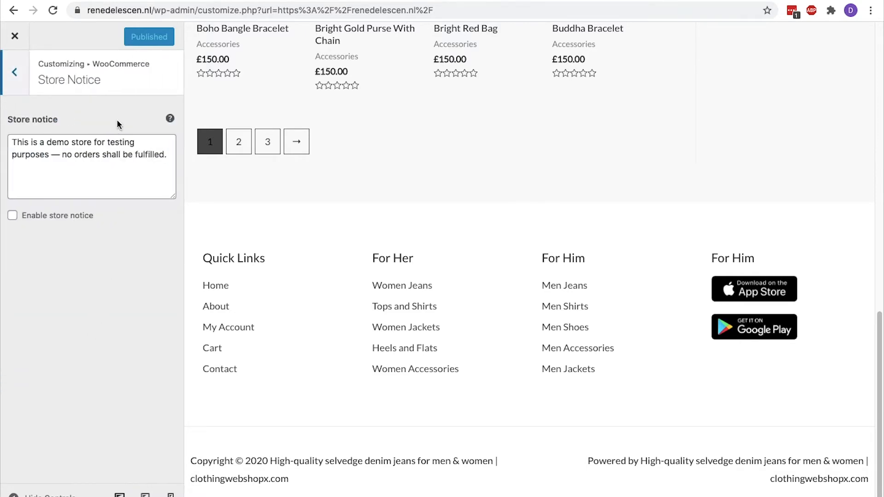
left_click_drag(148, 167, 13, 136)
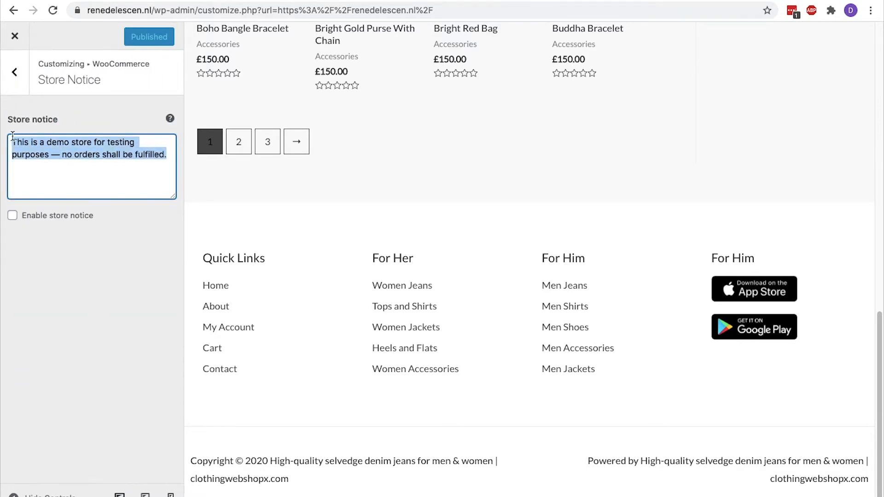
left_click(14, 141)
left_click(12, 216)
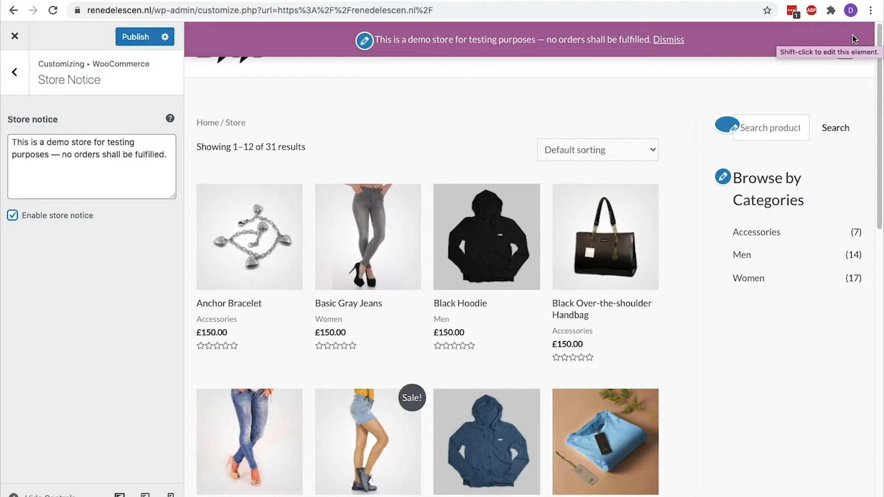
left_click(13, 216)
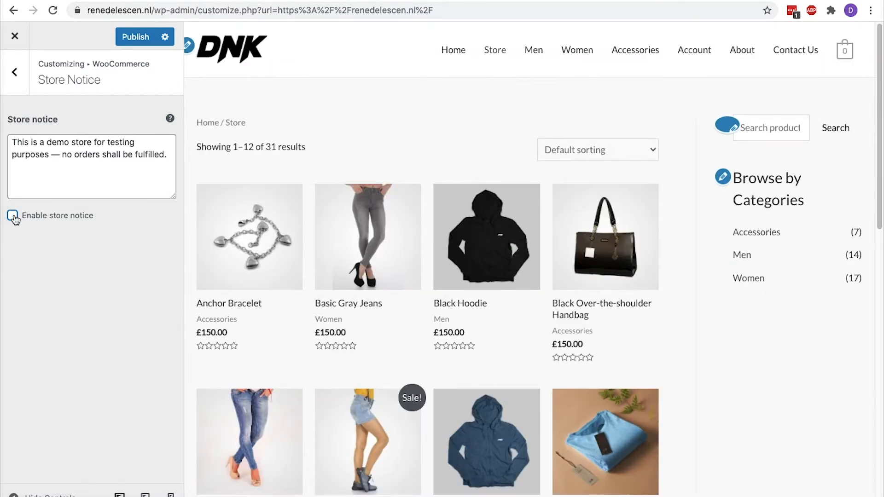
left_click(18, 85)
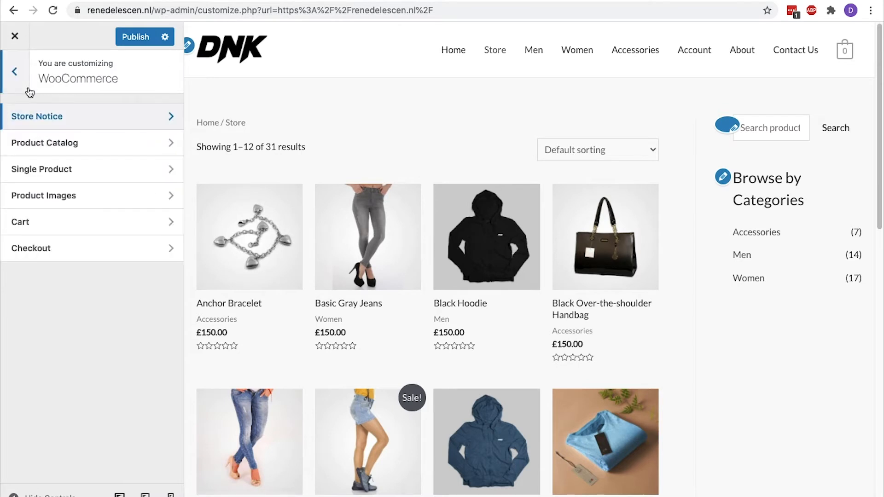
left_click(34, 146)
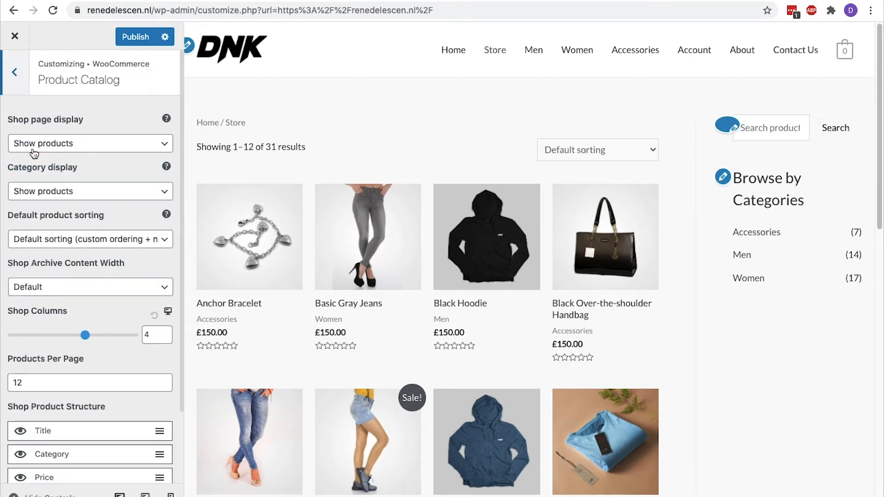
Try the Shop page display options, keeping shop and category pages on products only
left_click(33, 151)
left_click(36, 156)
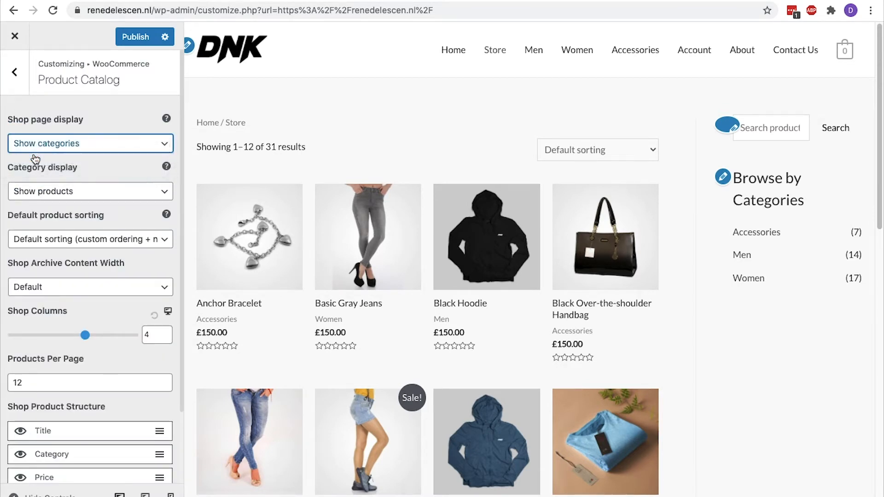
left_click(39, 146)
left_click(43, 158)
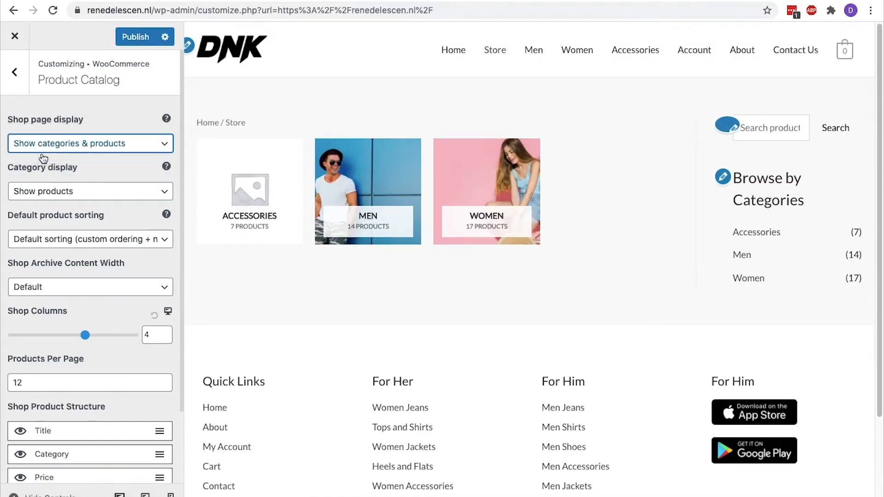
left_click(42, 149)
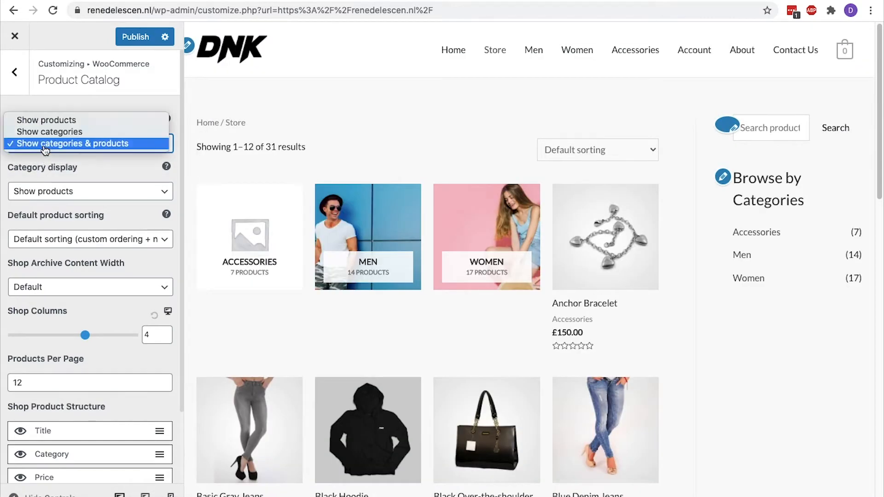
left_click(54, 121)
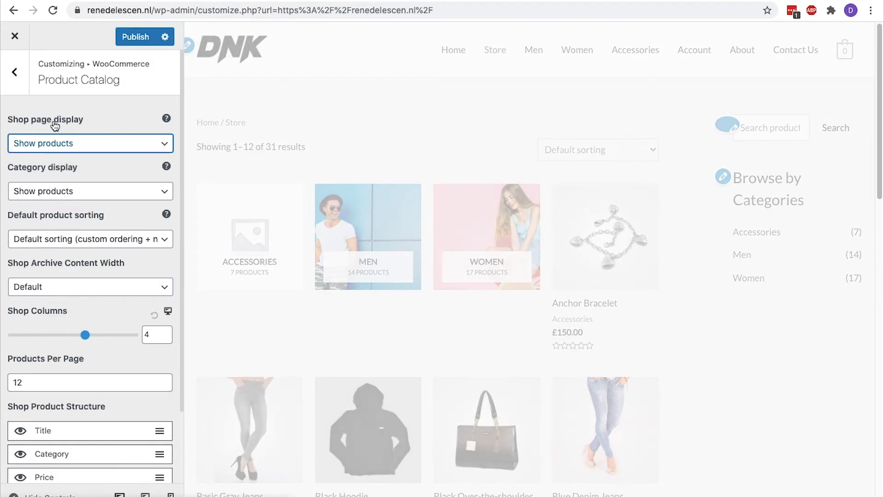
left_click_drag(78, 167, 3, 163)
left_click(65, 172)
left_click(81, 192)
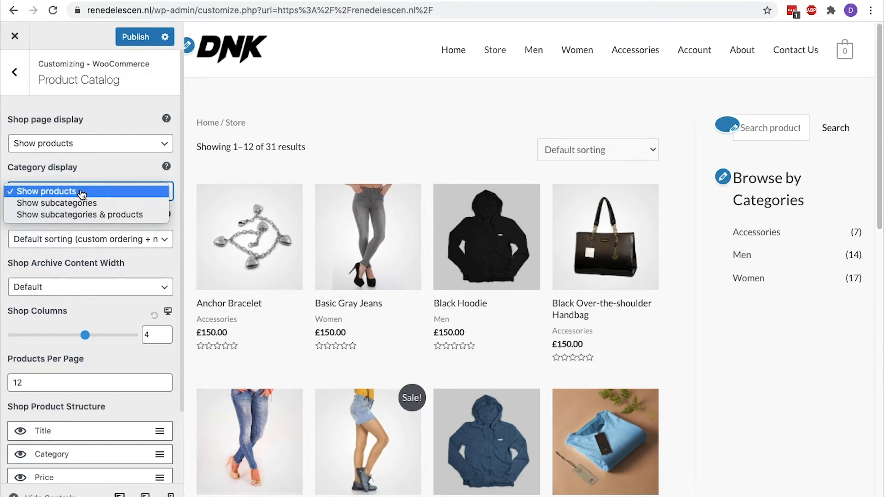
left_click(81, 192)
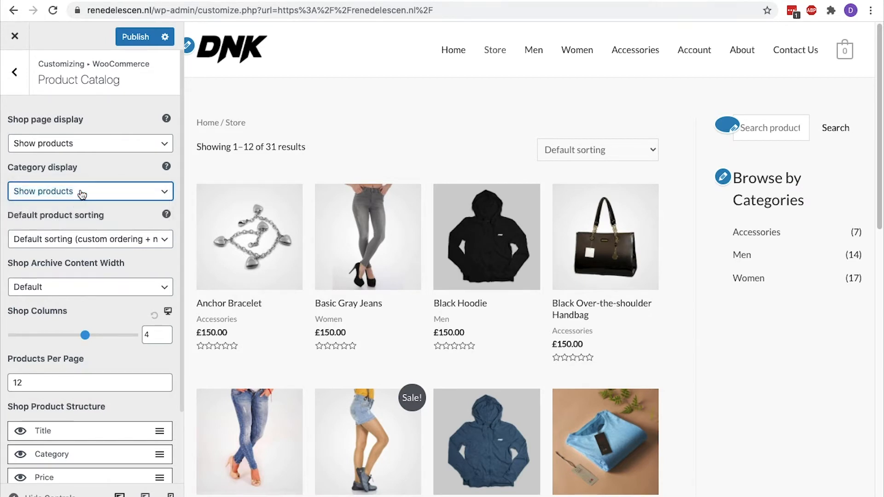
Try popularity, price and rating sorting, then restore the default product sorting
left_click(80, 237)
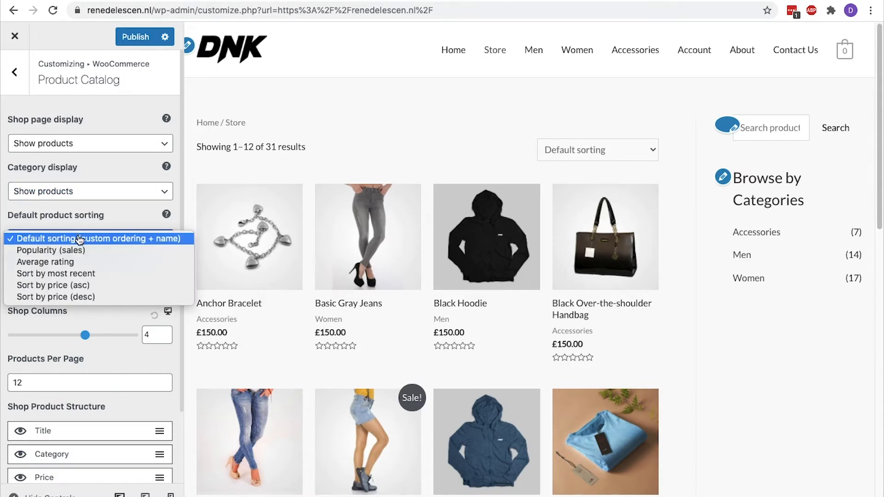
left_click(81, 250)
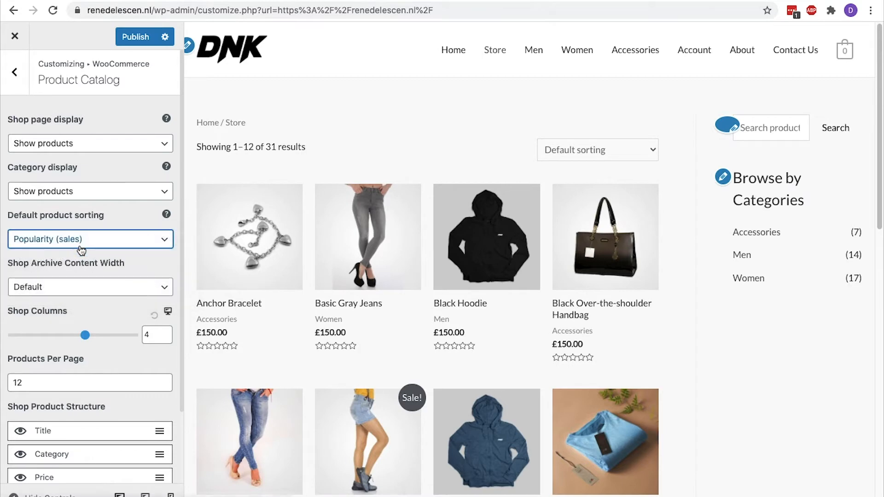
left_click(82, 251)
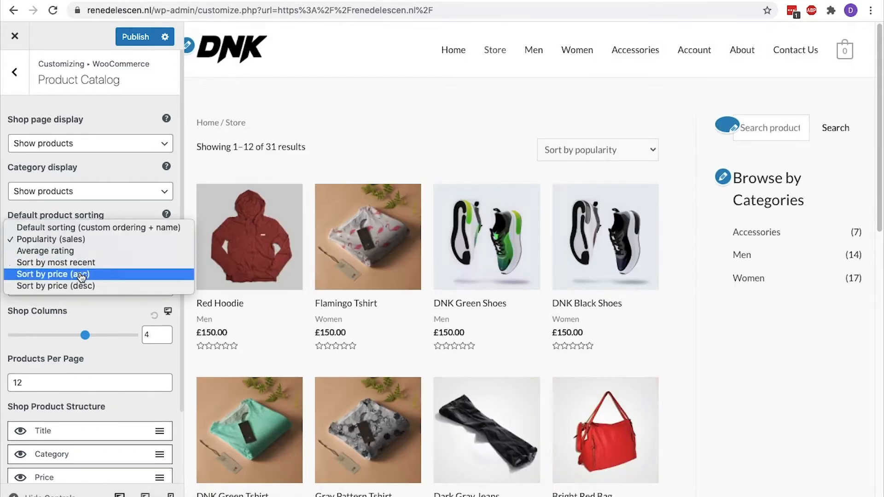
left_click(90, 275)
left_click(85, 248)
left_click(84, 216)
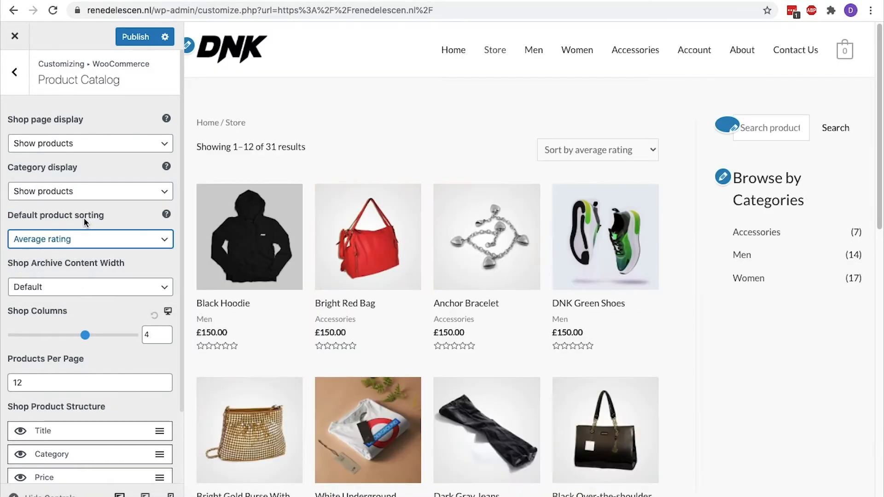
left_click(85, 237)
left_click(87, 220)
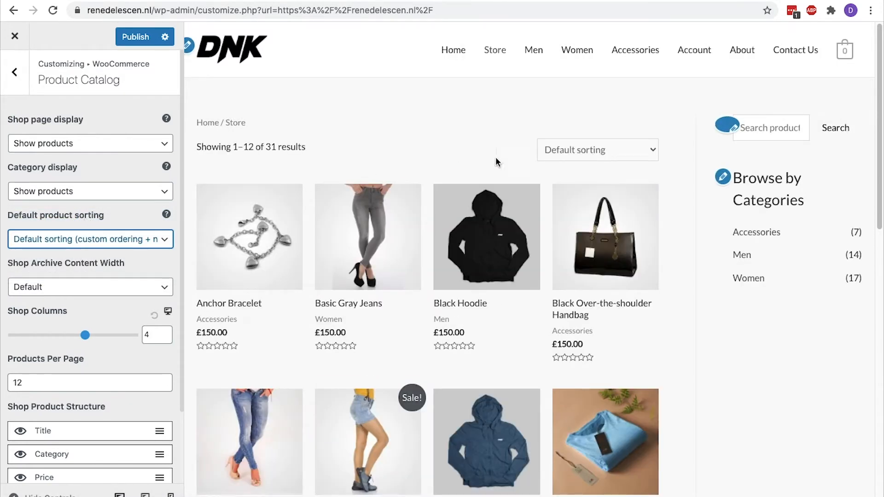
left_click(562, 155)
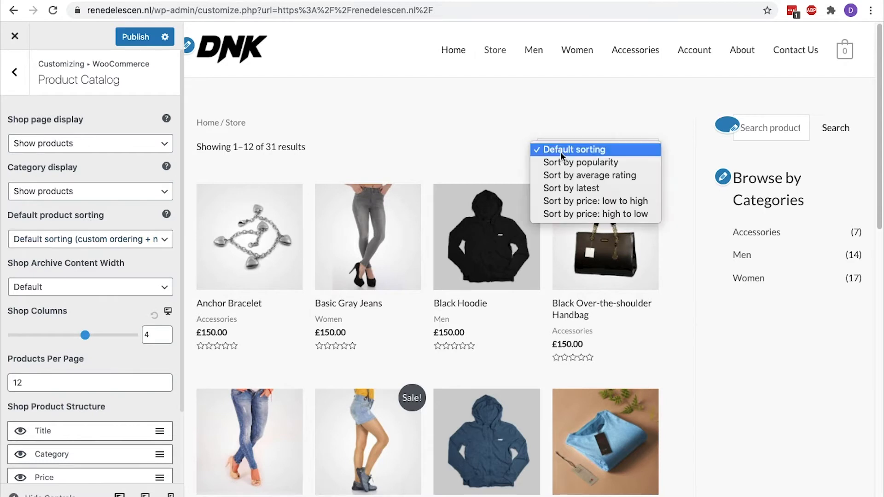
left_click(462, 146)
Return shop content width to Default after trying Custom, and keep 4 columns after previewing 5
left_click(111, 291)
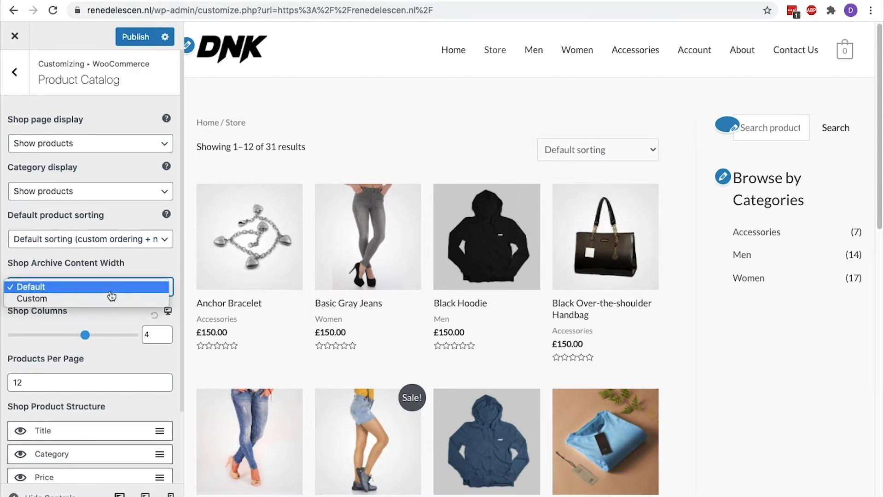
left_click(111, 299)
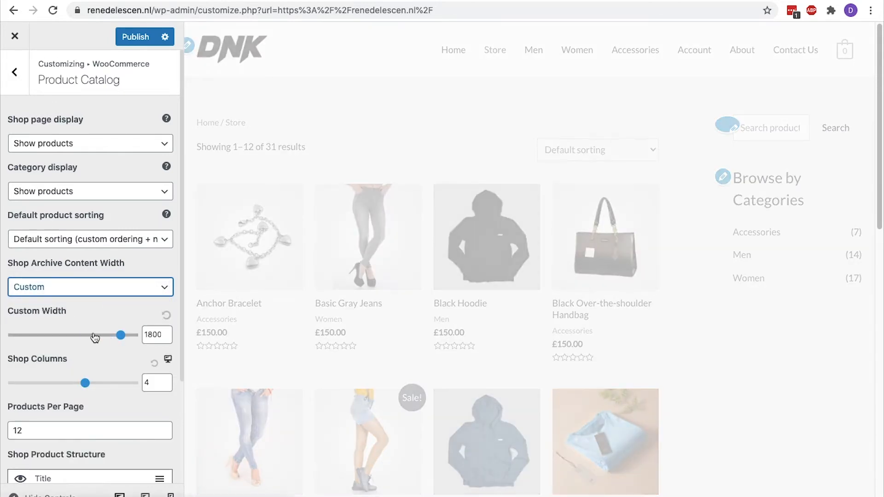
left_click(81, 287)
left_click(78, 275)
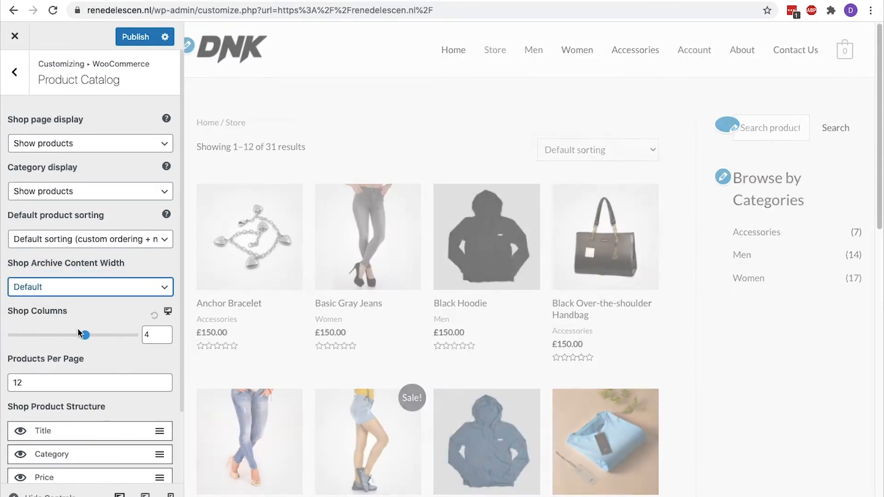
left_click(166, 332)
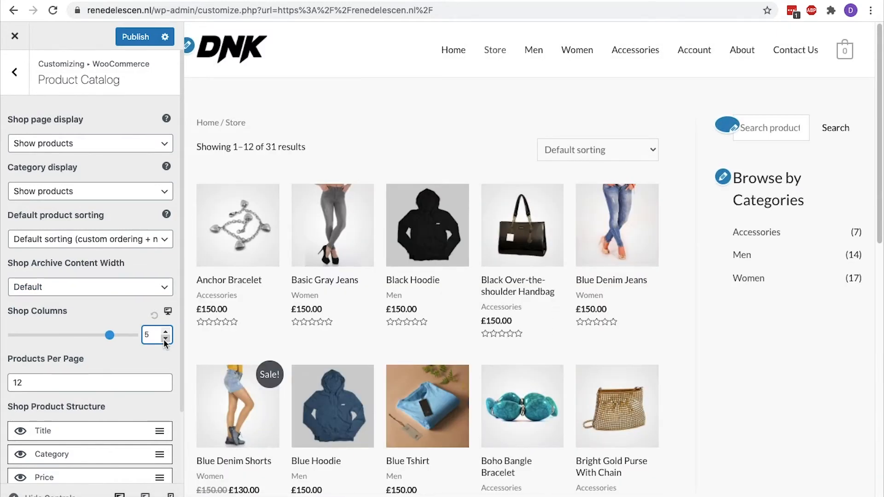
left_click(165, 339)
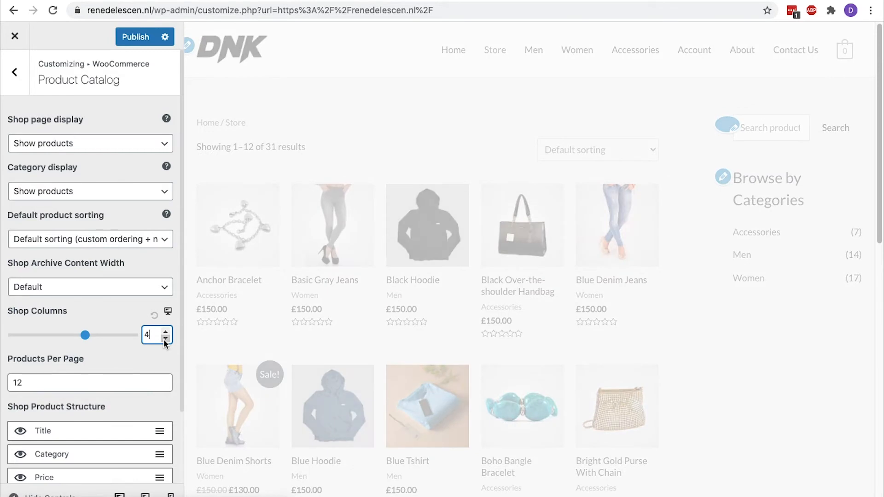
scroll(126, 347, "down", 2)
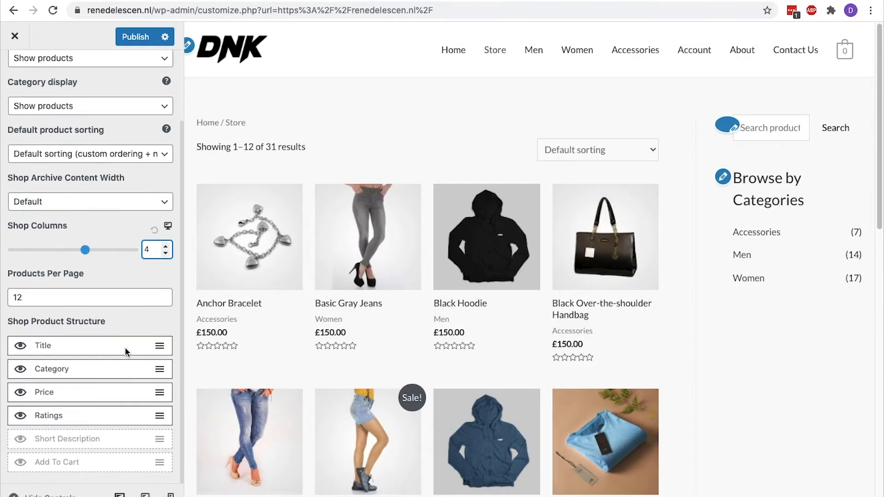
Drag Price around the Shop Product Structure, ending with it back below Category
left_click(82, 280)
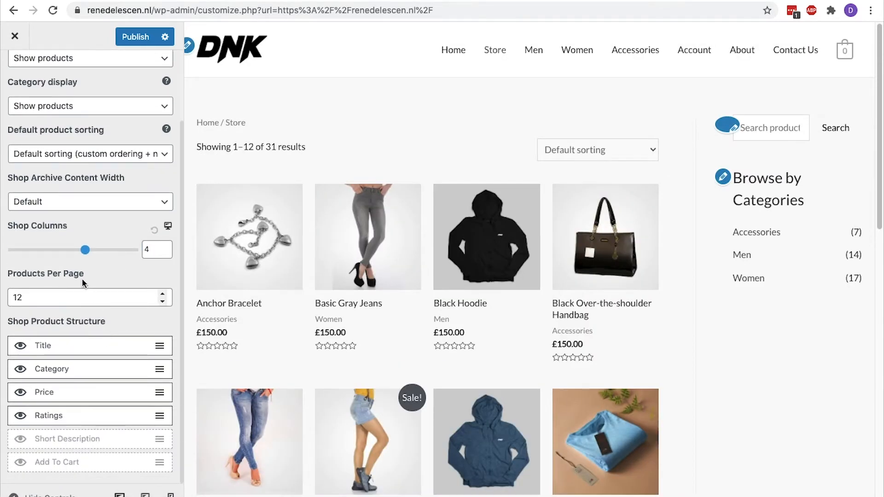
left_click(7, 276)
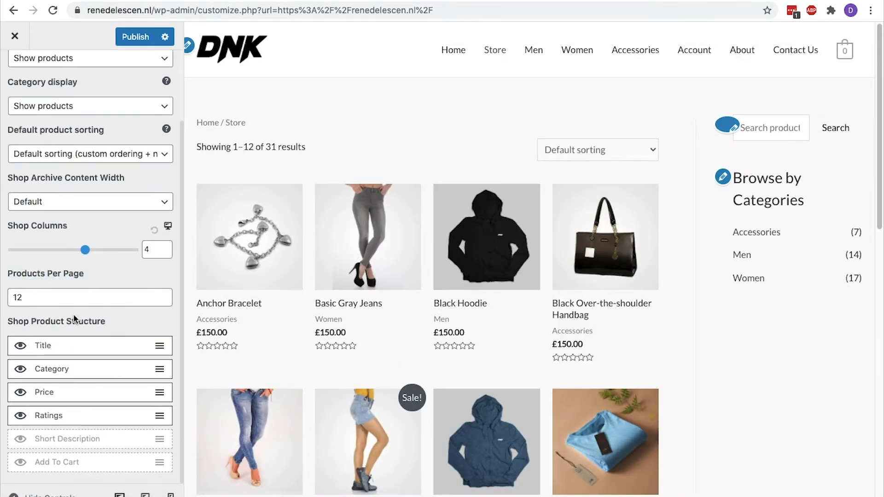
left_click(7, 322)
mouse_move(64, 391)
left_mouse_down()
mouse_move(65, 451)
mouse_move(65, 381)
mouse_move(66, 403)
left_mouse_up()
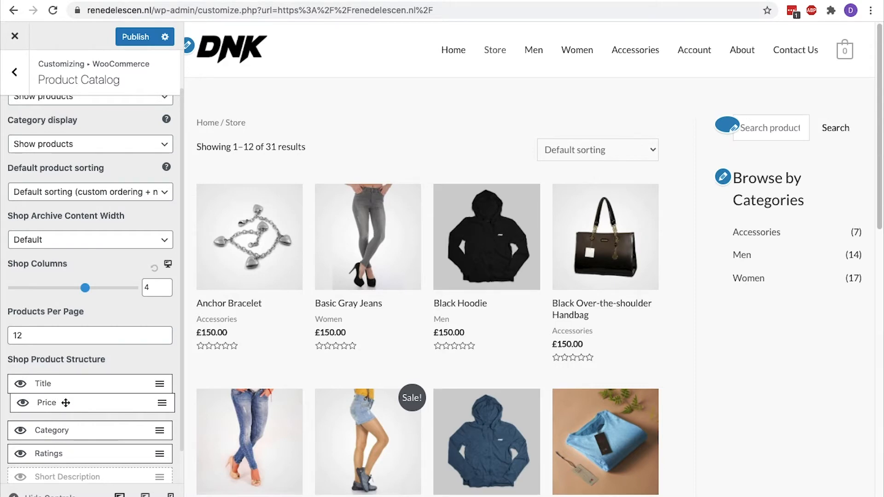
left_click_drag(66, 403, 66, 377)
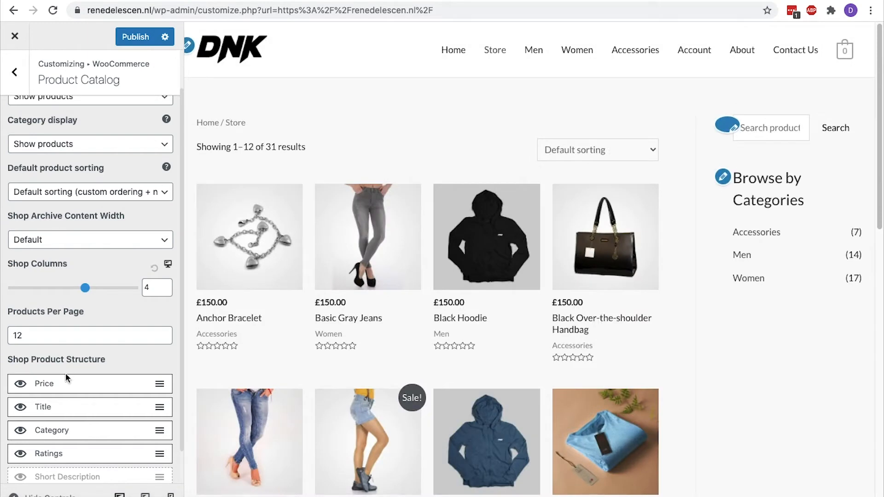
left_click_drag(66, 378, 67, 435)
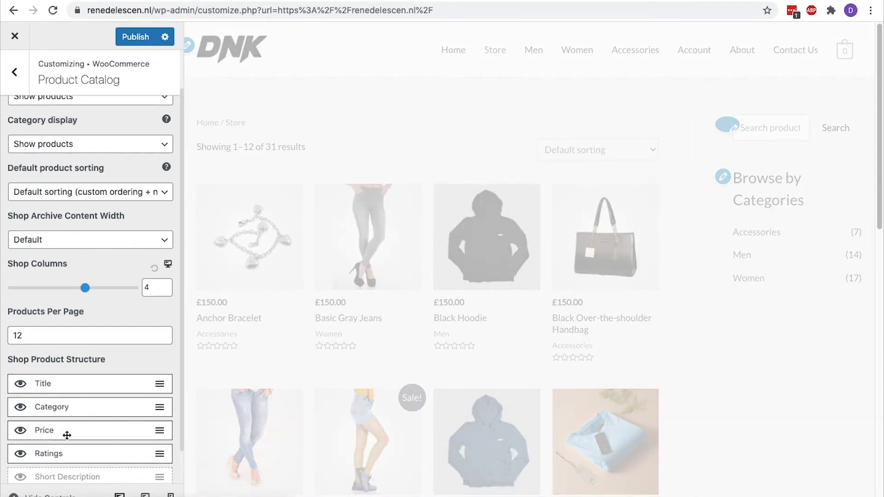
Hide star ratings on product cards, keep Add To Cart hidden after a preview, and publish
scroll(67, 436, "down", 2)
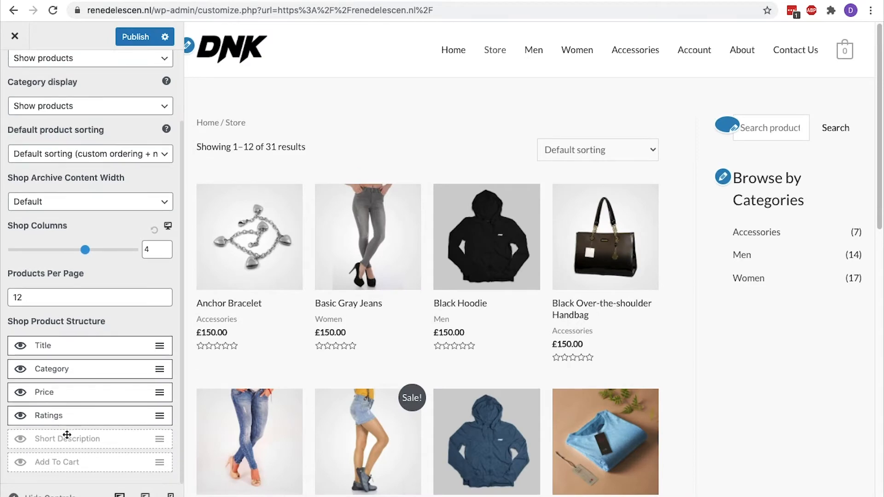
left_click(21, 418)
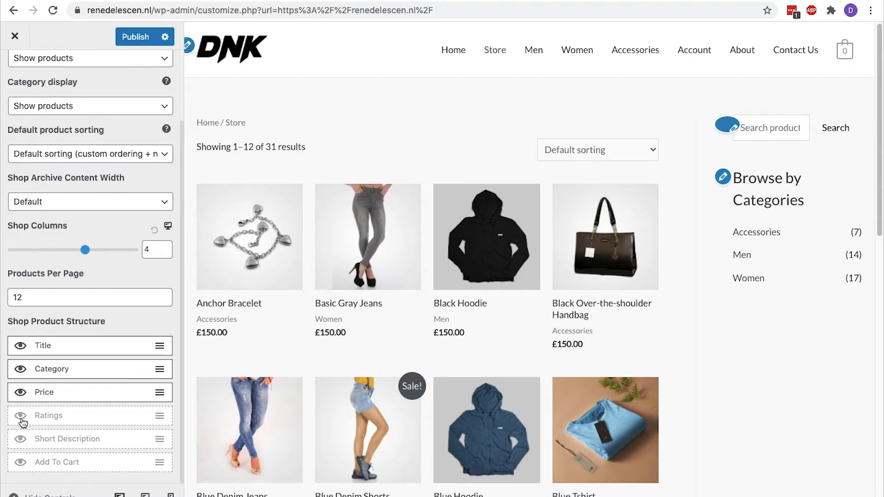
left_click(21, 463)
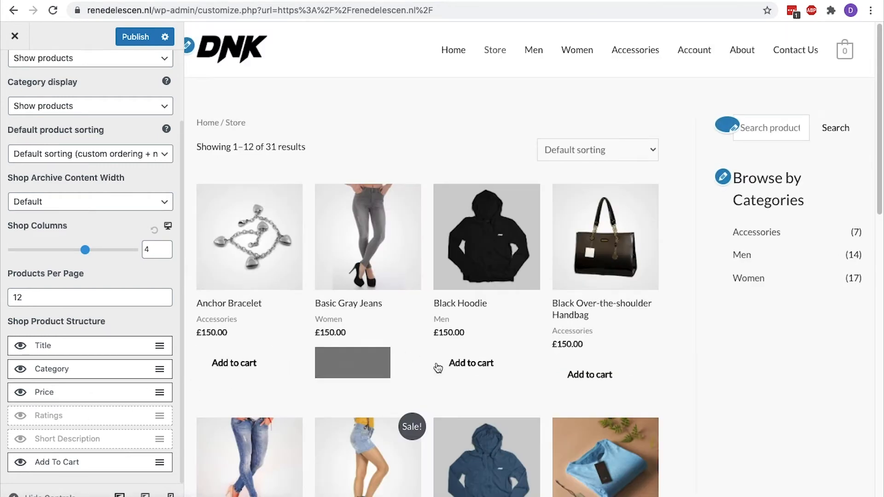
left_click(21, 464)
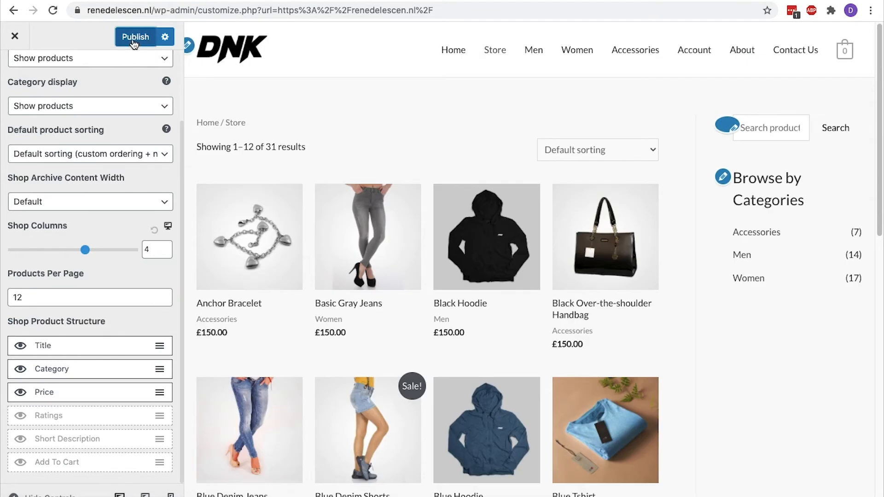
left_click(131, 38)
scroll(123, 81, "up", 2)
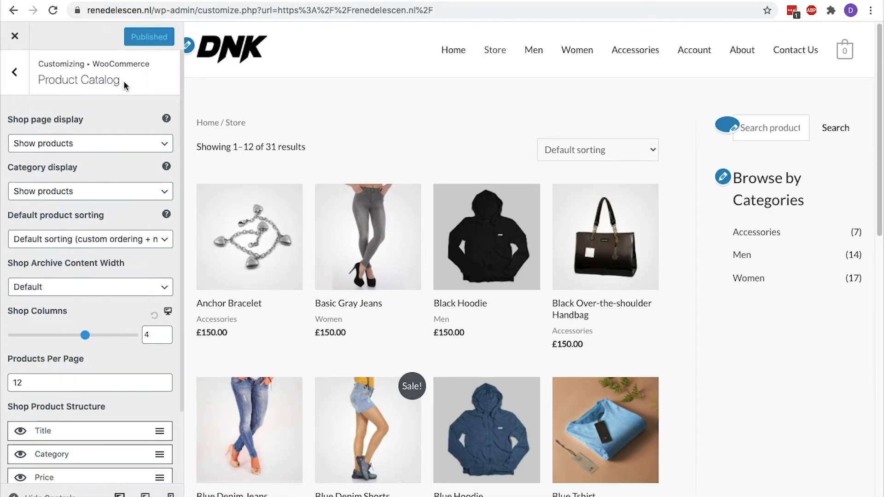
left_click(14, 72)
Preview Basic Gray Jeans and leave Disable Breadcrumb unchecked so product pages keep breadcrumbs
left_click(77, 177)
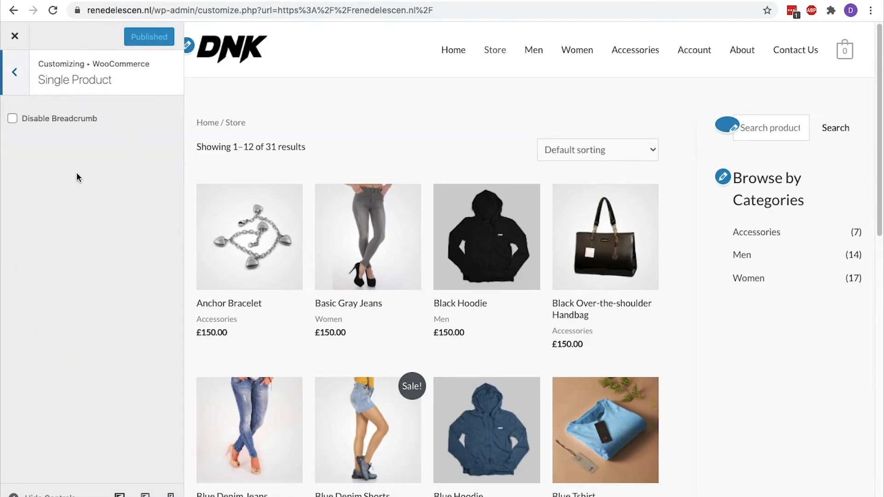
left_click_drag(103, 125, 28, 120)
double_click(28, 120)
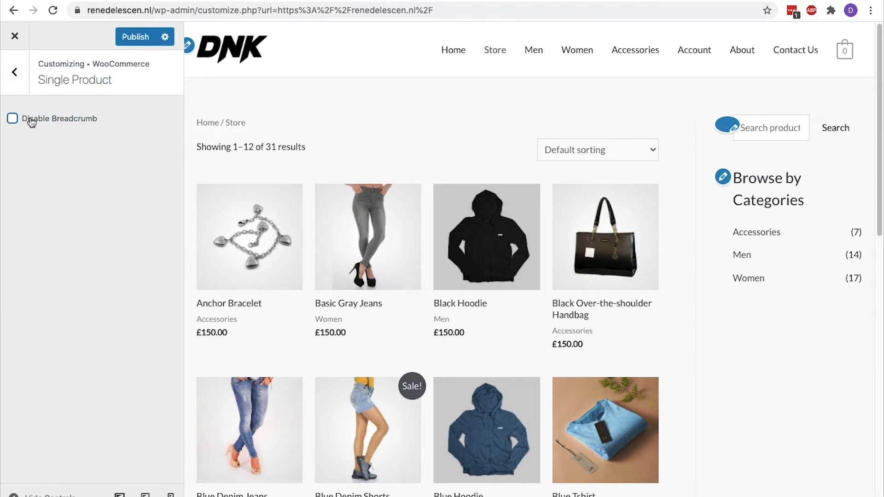
left_click(362, 233)
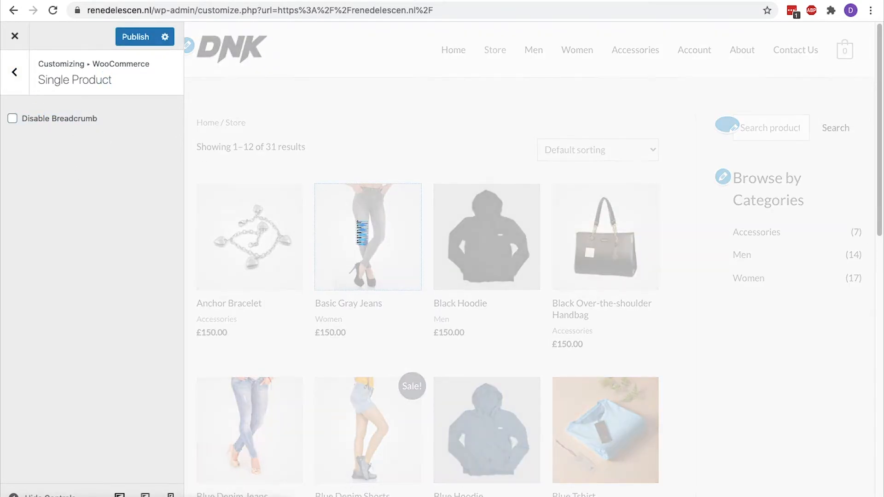
left_click_drag(717, 125, 555, 123)
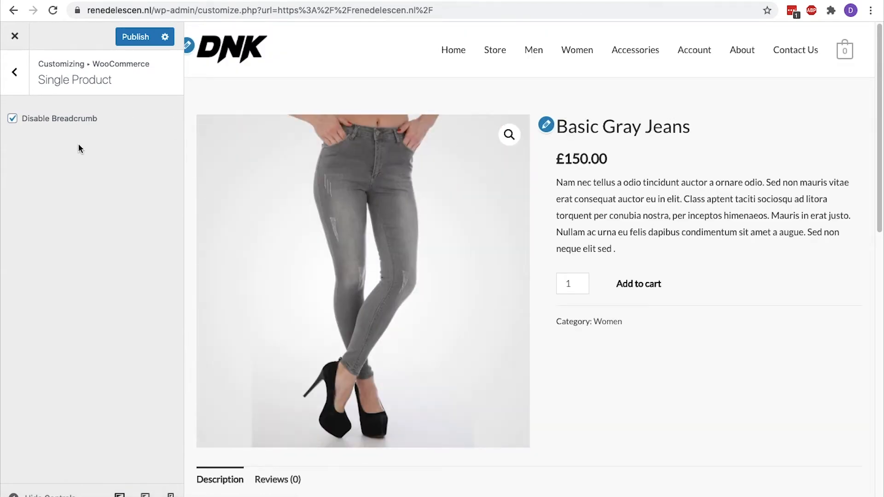
left_click(14, 121)
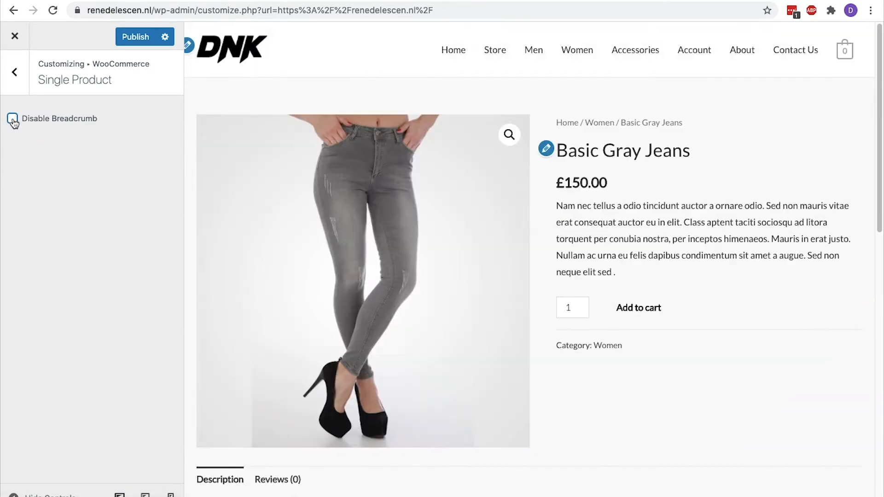
left_click(16, 78)
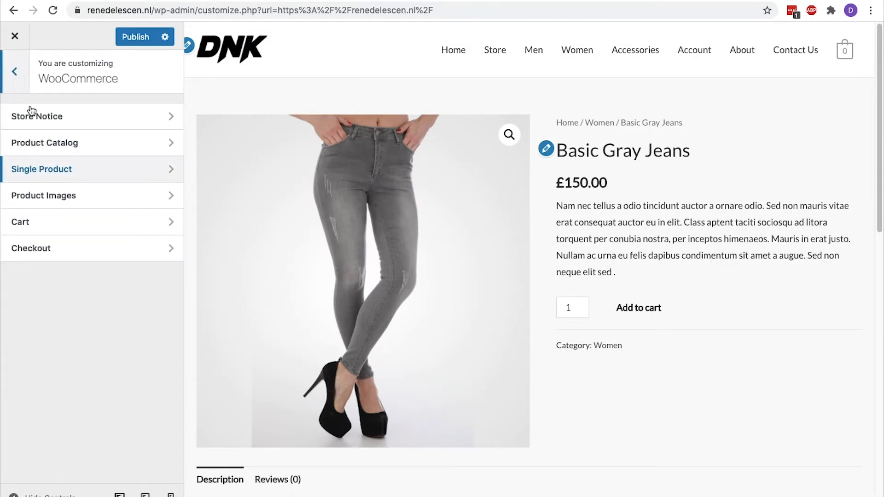
left_click(66, 194)
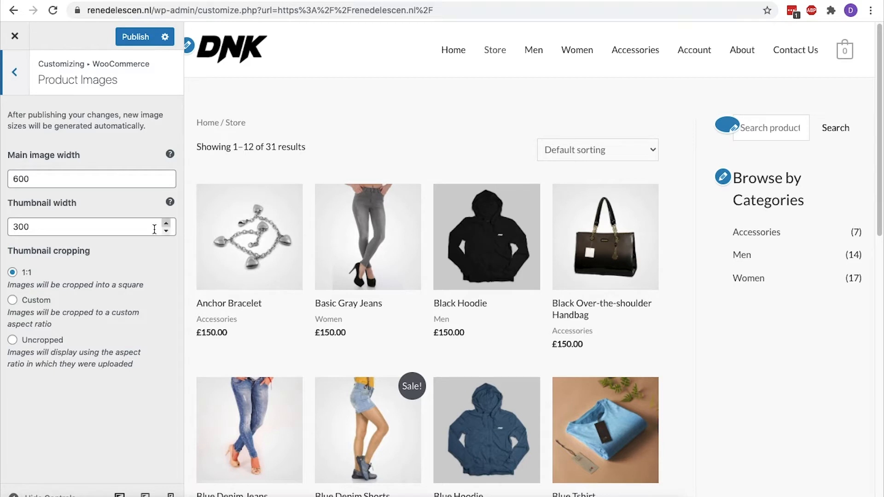
Try Uncropped and Custom 4:3 thumbnail cropping, then return to 1:1 squares
left_click_drag(92, 251, 14, 249)
left_click(9, 248)
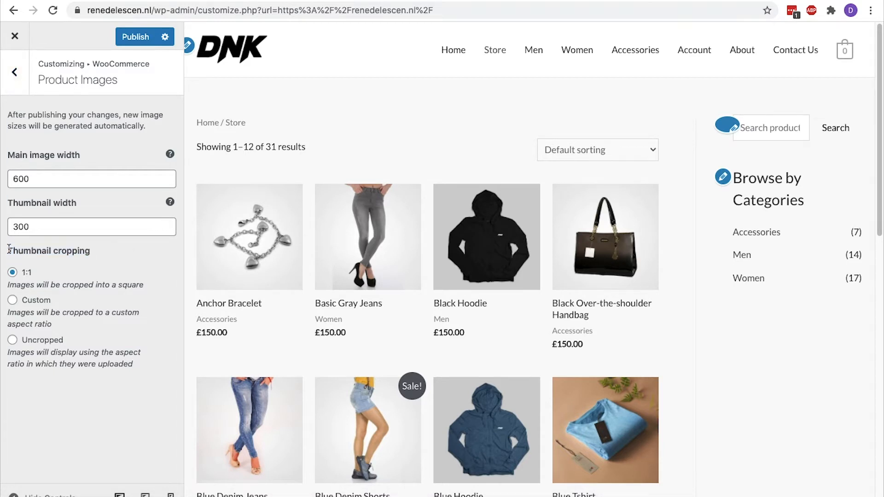
left_click_drag(145, 286, 9, 289)
left_click(13, 290)
left_click(13, 341)
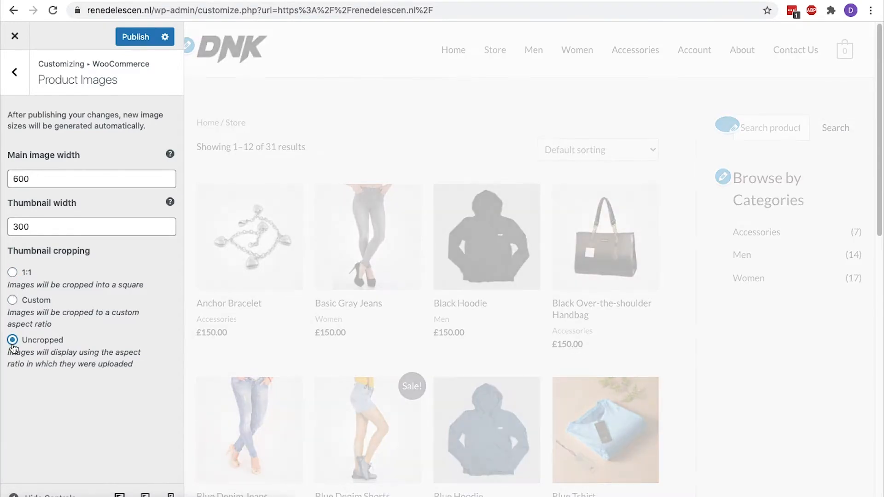
left_click(12, 300)
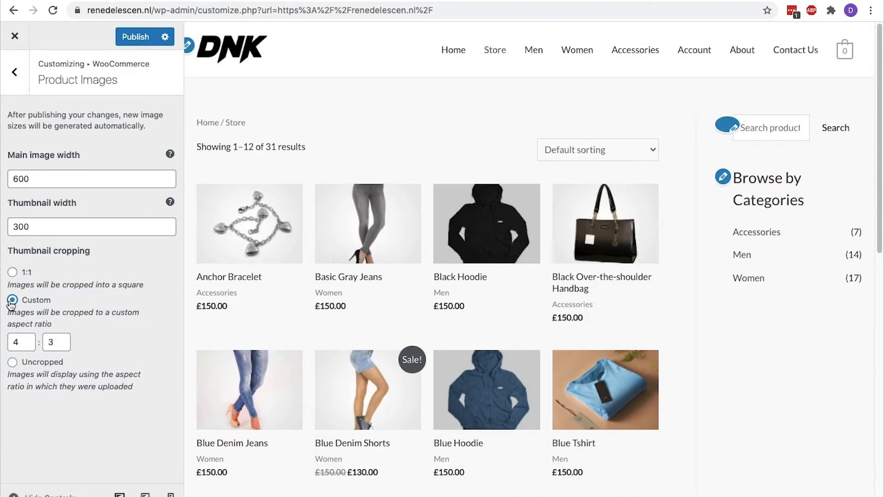
left_click(12, 272)
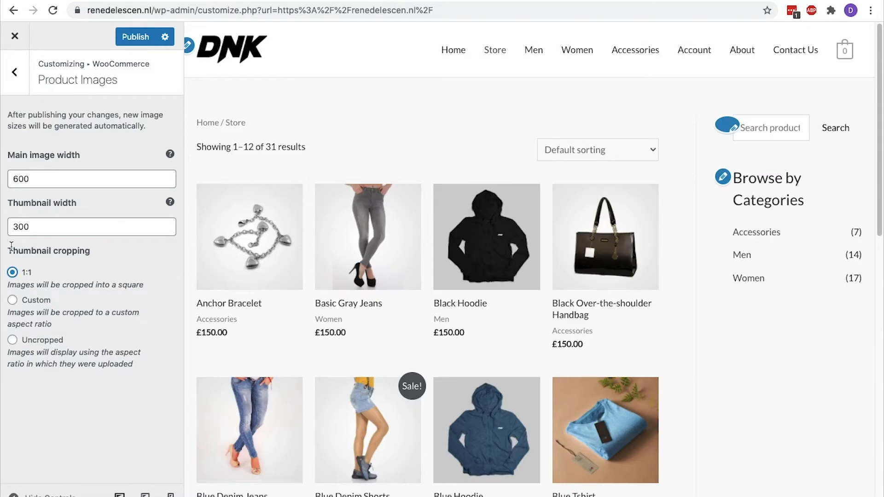
Look over the Cart settings, then move on to the Checkout settings
left_click(14, 71)
left_click(36, 223)
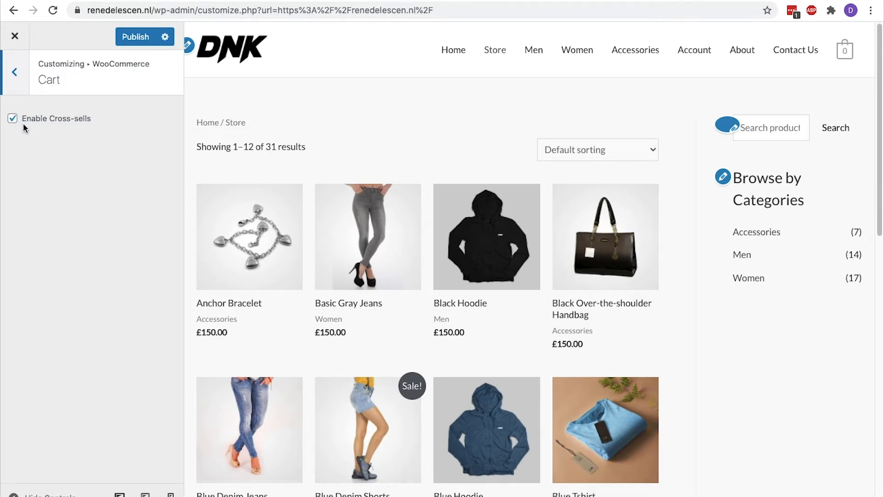
left_click(15, 86)
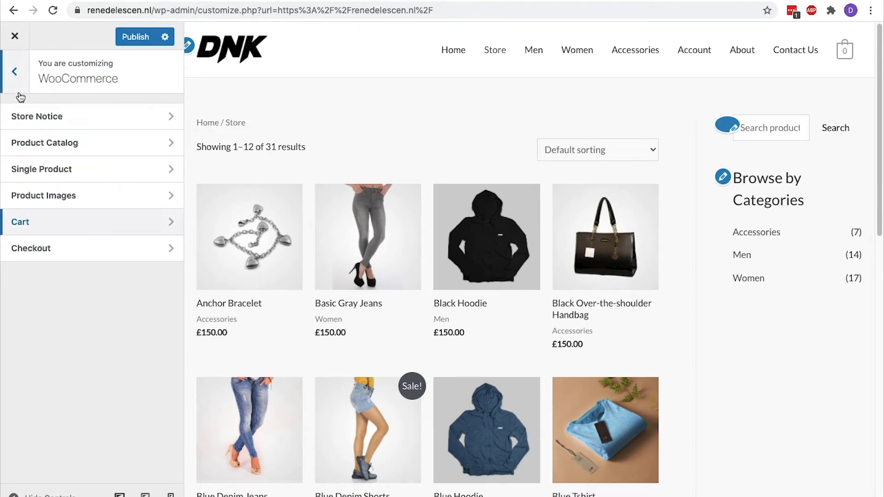
left_click(59, 247)
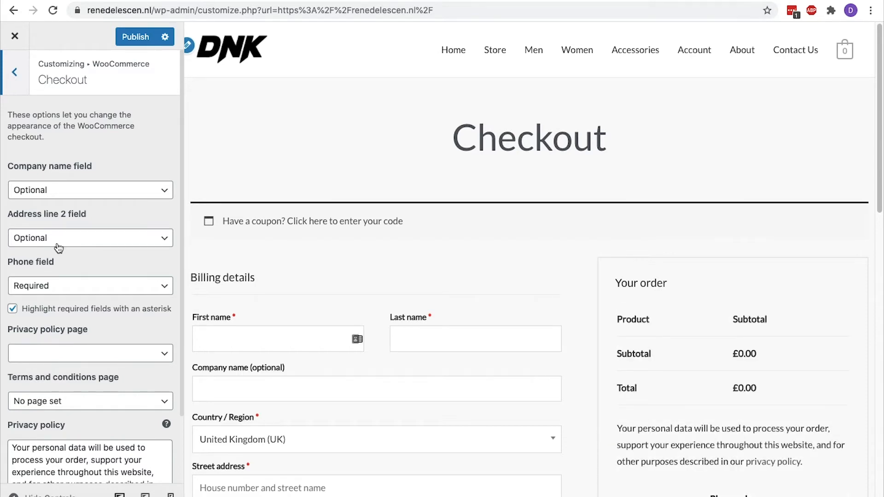
Briefly require Company name, then keep it and Address line 2 optional and Phone required
left_click(66, 196)
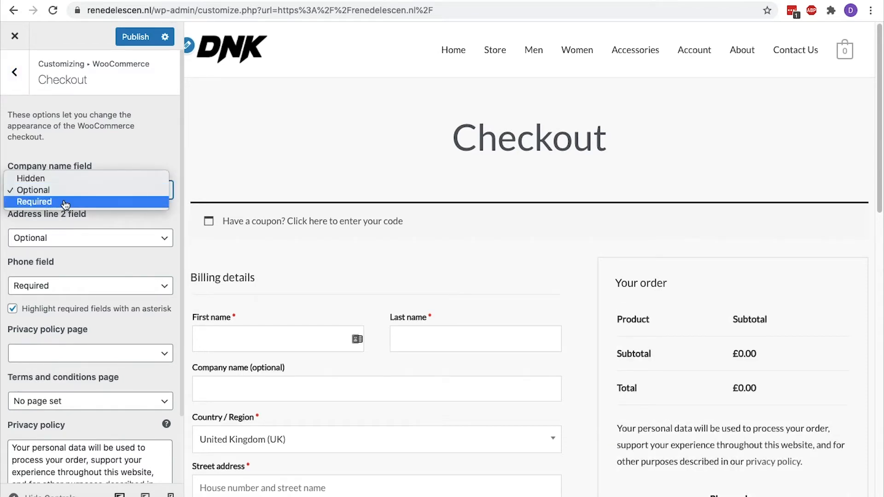
left_click(66, 202)
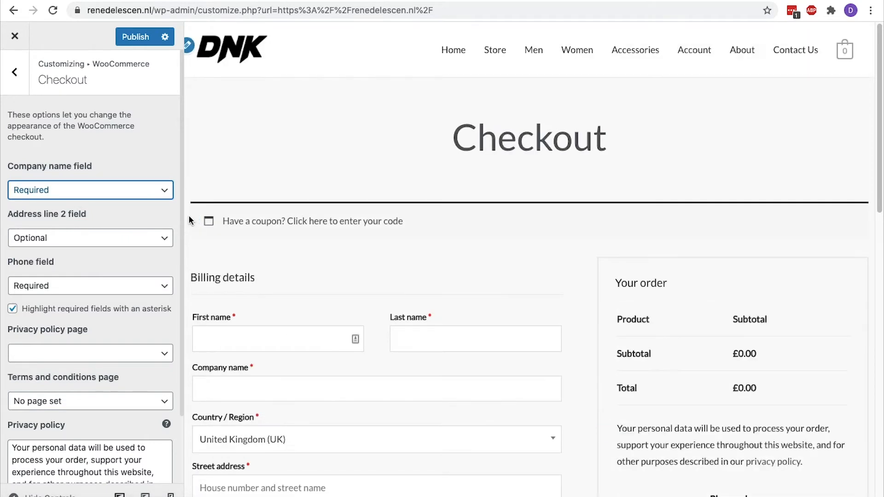
scroll(189, 216, "down", 4)
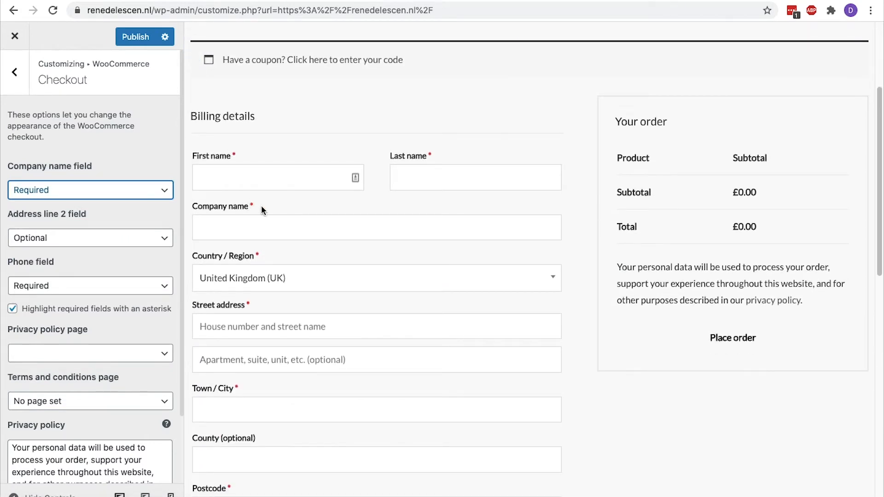
left_click(129, 190)
left_click(134, 178)
left_click(123, 233)
left_click(124, 238)
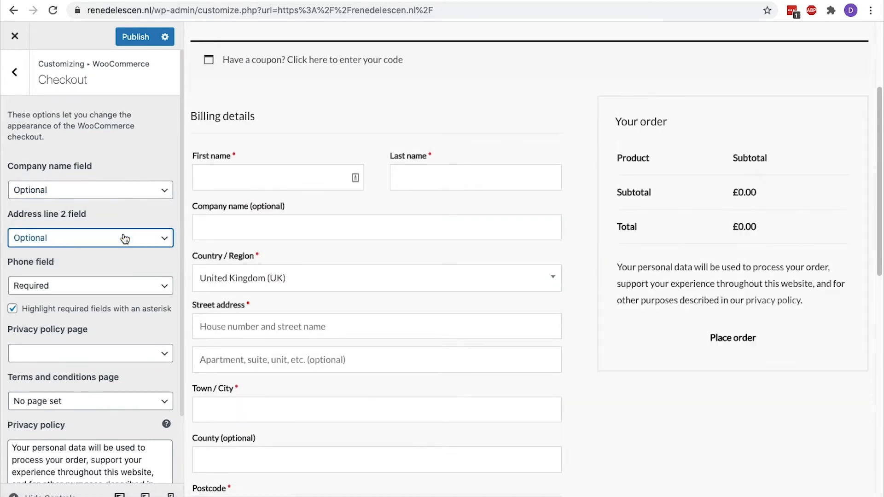
left_click(120, 281)
left_click(122, 284)
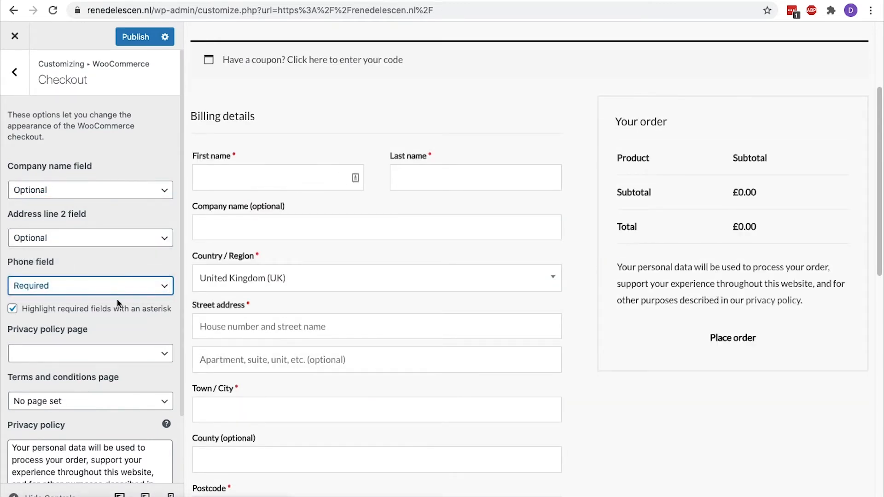
Set the checkout Privacy policy page to About
scroll(118, 313, "down", 2)
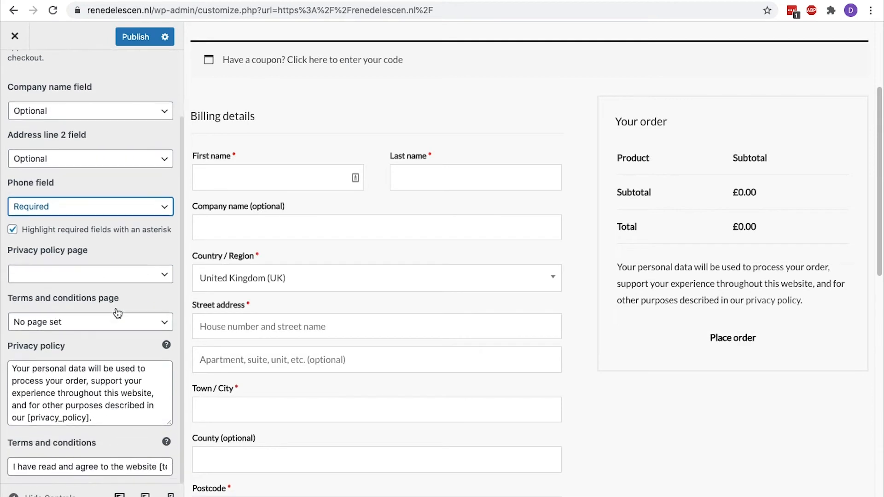
left_click(154, 281)
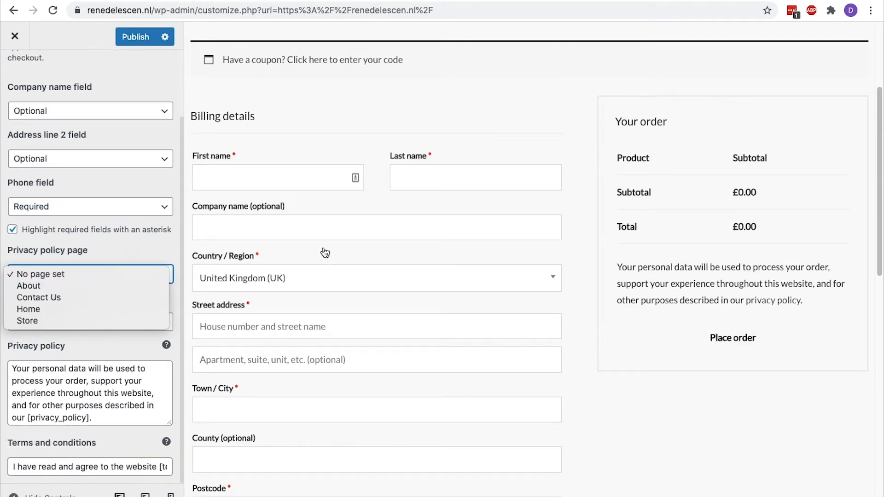
left_click(832, 304)
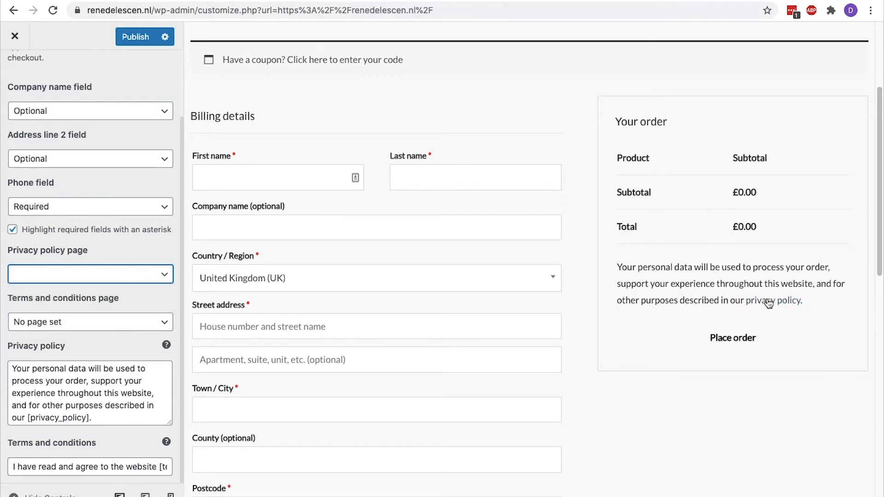
left_click(164, 280)
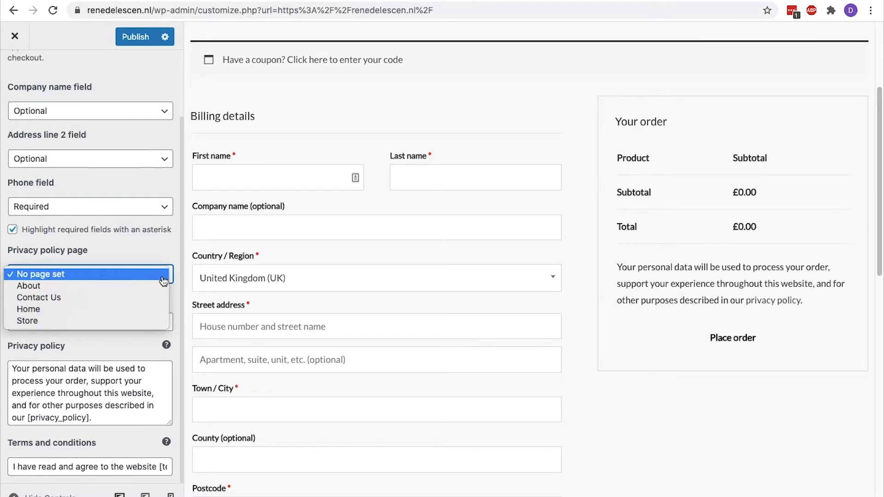
left_click(155, 286)
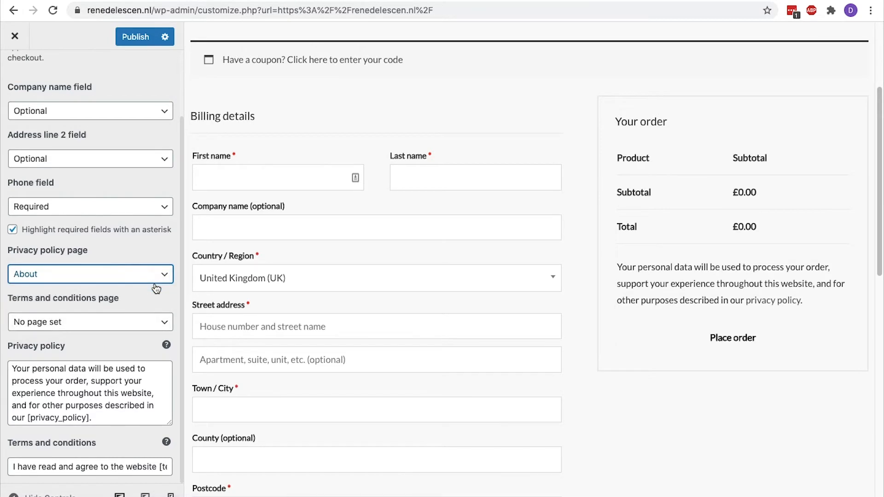
Set the terms and conditions page to About and review the privacy and terms texts
left_click(763, 302)
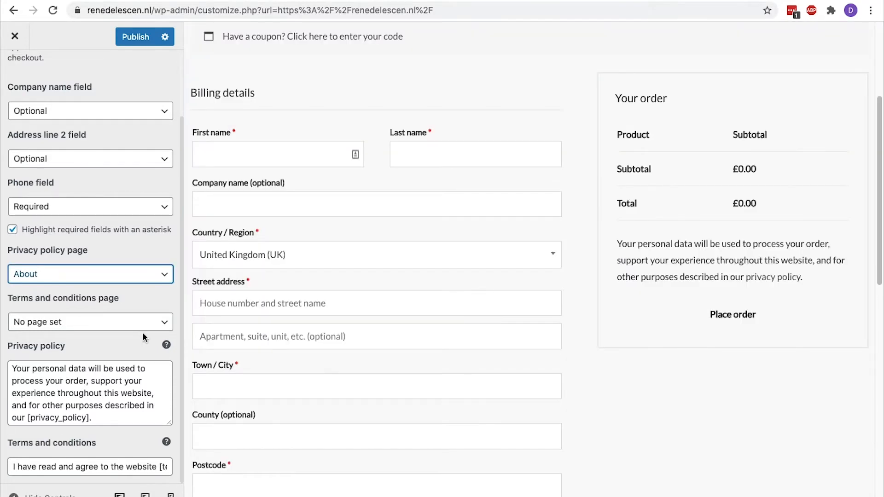
left_click(142, 324)
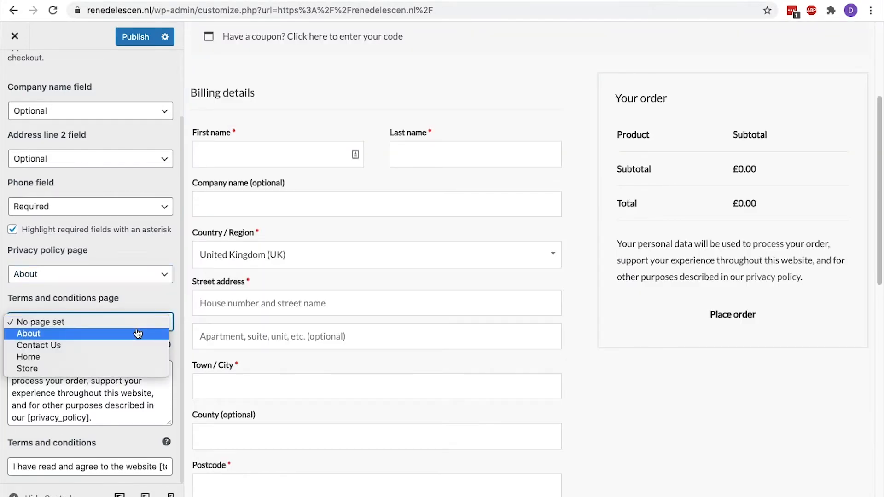
left_click(138, 333)
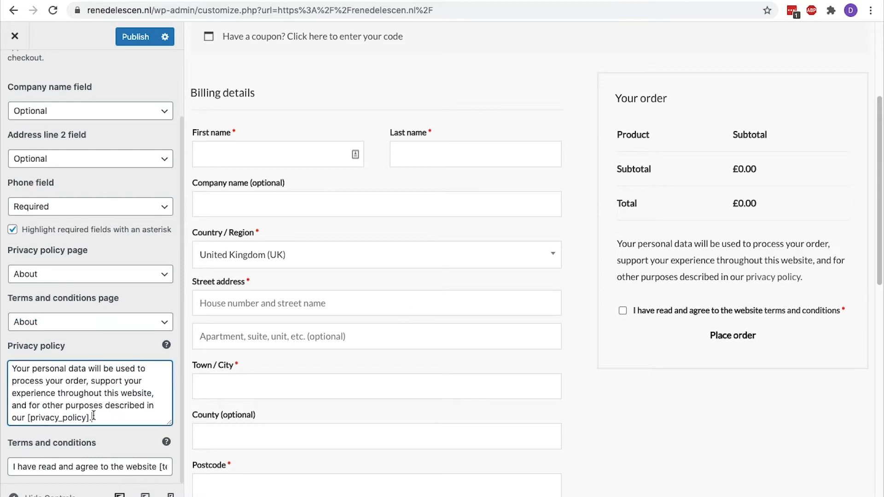
left_click_drag(92, 417, 8, 370)
left_click(89, 467)
left_click_drag(88, 466, 13, 467)
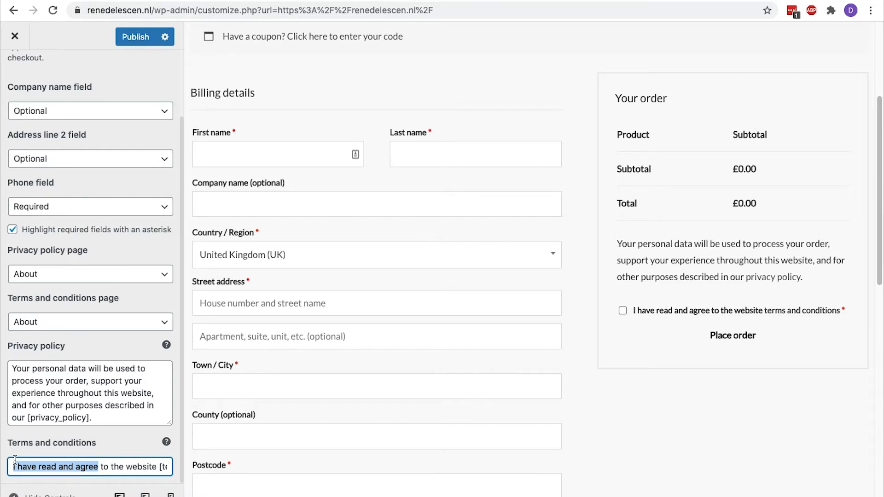
Publish the checkout changes and return the preview to the Home page
left_click(133, 39)
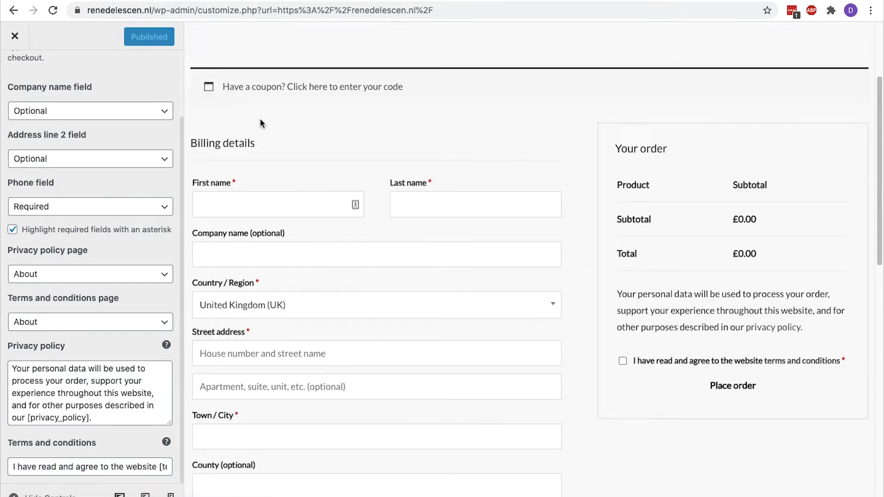
left_click(454, 51)
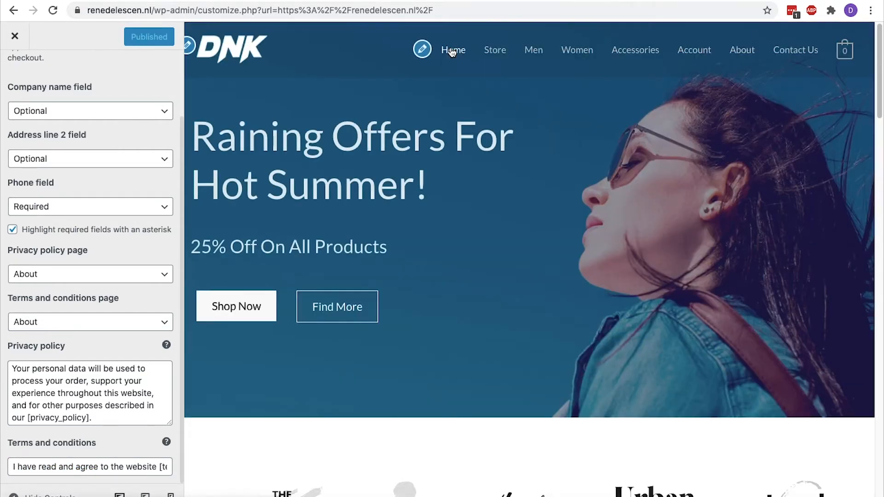
scroll(99, 110, "up", 3)
Open the Main Menu in the Customizer and nest Men as a sub-item under Store
left_click(28, 74)
left_click(28, 74)
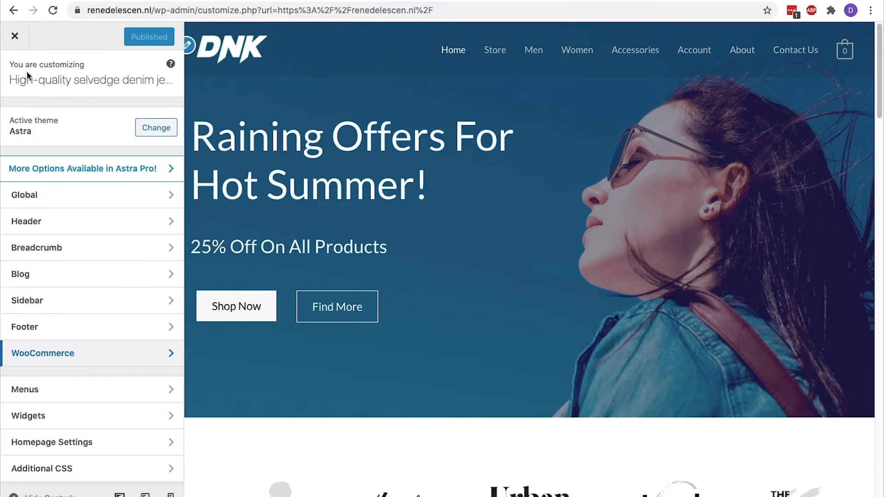
left_click(55, 389)
left_click(80, 205)
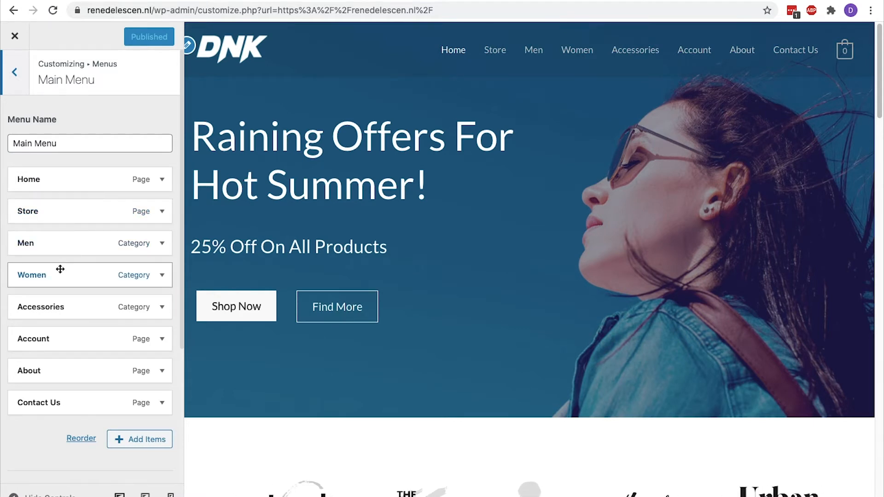
mouse_move(56, 253)
left_mouse_down()
mouse_move(65, 249)
mouse_move(52, 266)
left_mouse_up()
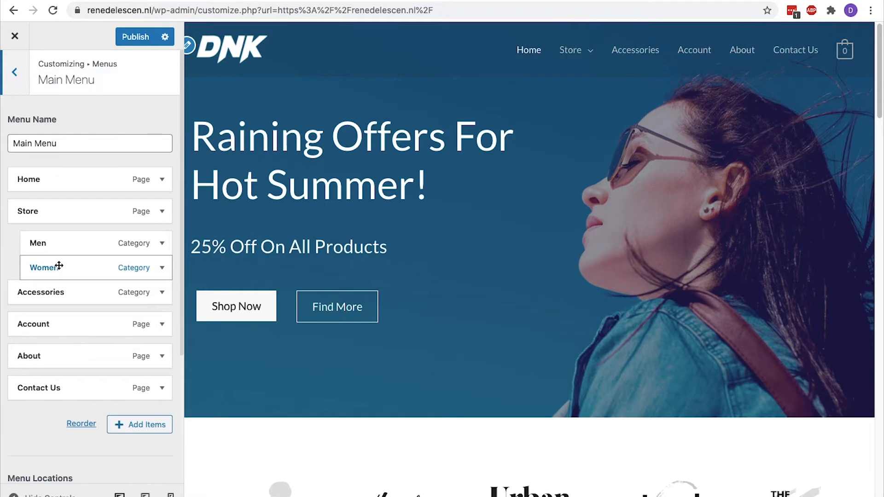
Change the Store item's navigation label to Shop
mouse_move(583, 46)
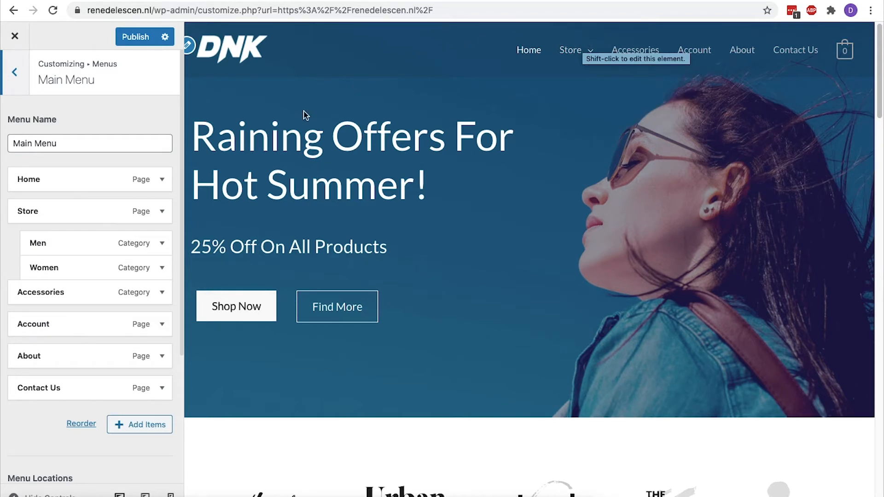
left_click(162, 212)
double_click(79, 248)
type("Shop")
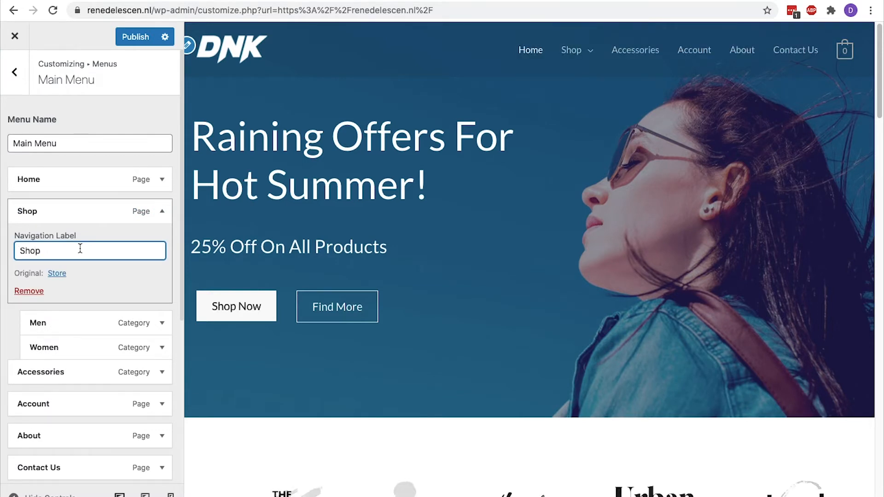
left_click(162, 212)
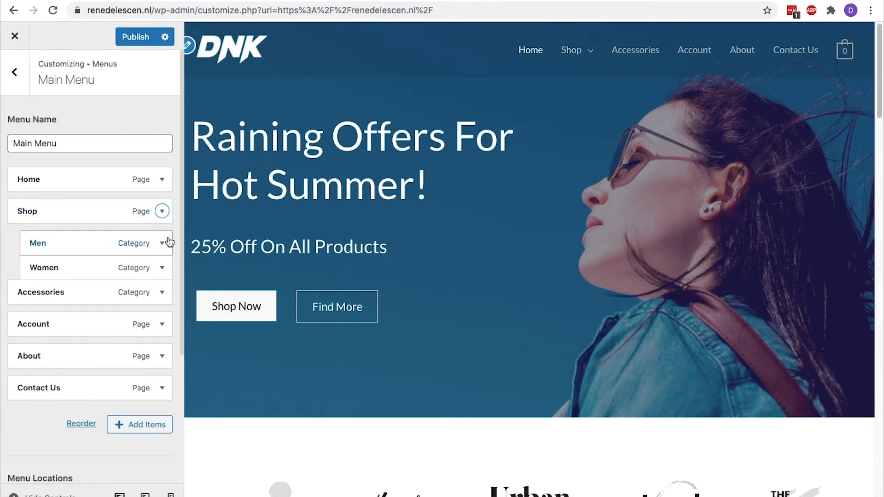
Remove the Accessories item from the main menu and open the add-items list
left_click(165, 296)
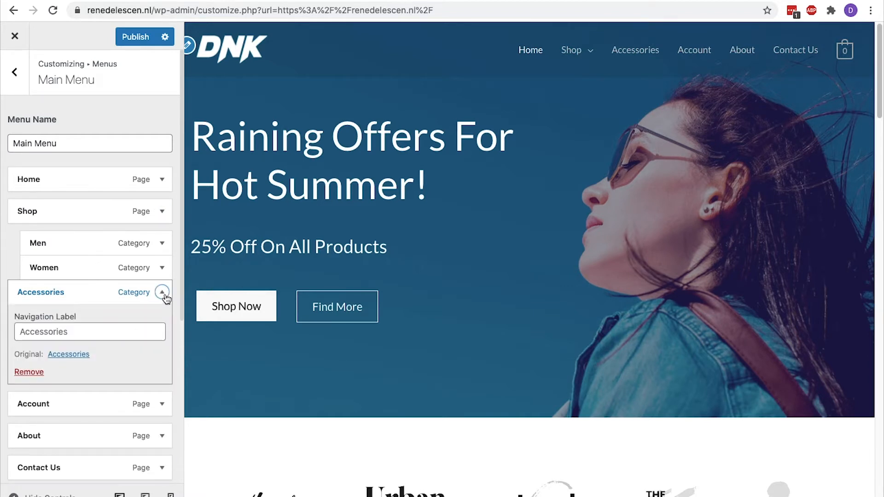
left_click(37, 372)
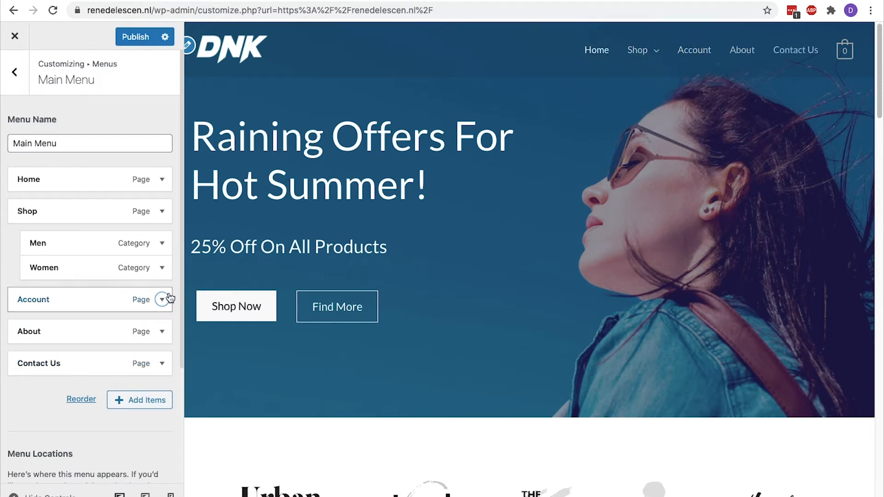
left_click(147, 401)
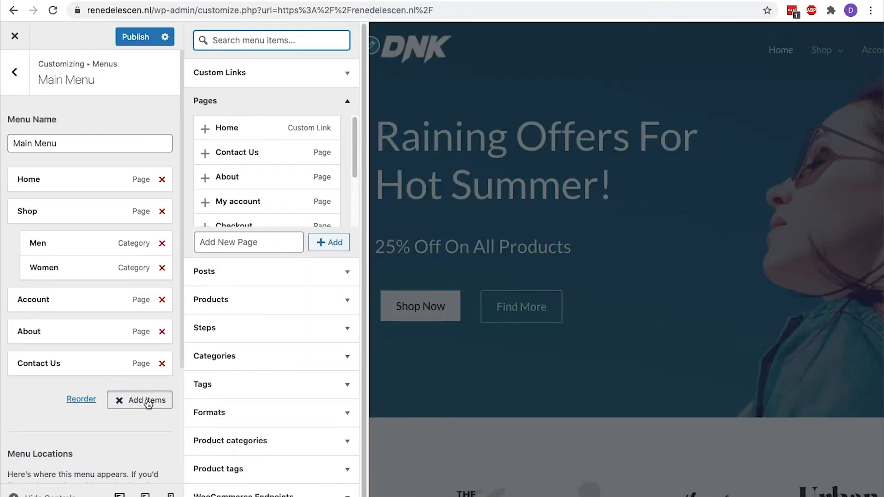
Add the Accessories product category to the menu, placed just below Women
left_click(249, 440)
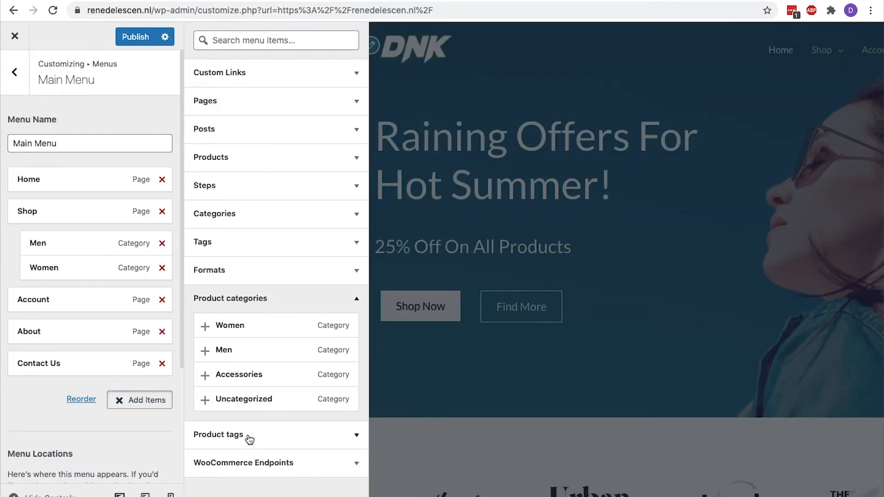
left_click(205, 376)
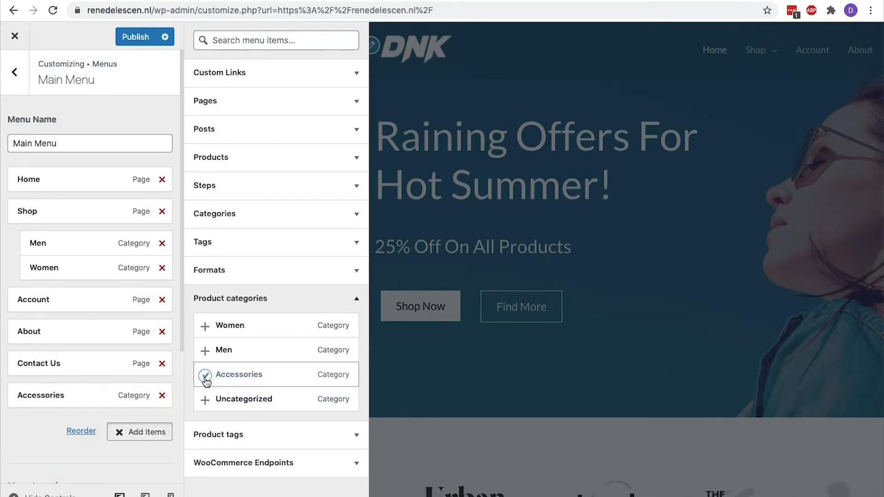
left_click_drag(81, 395, 82, 291)
left_click(133, 433)
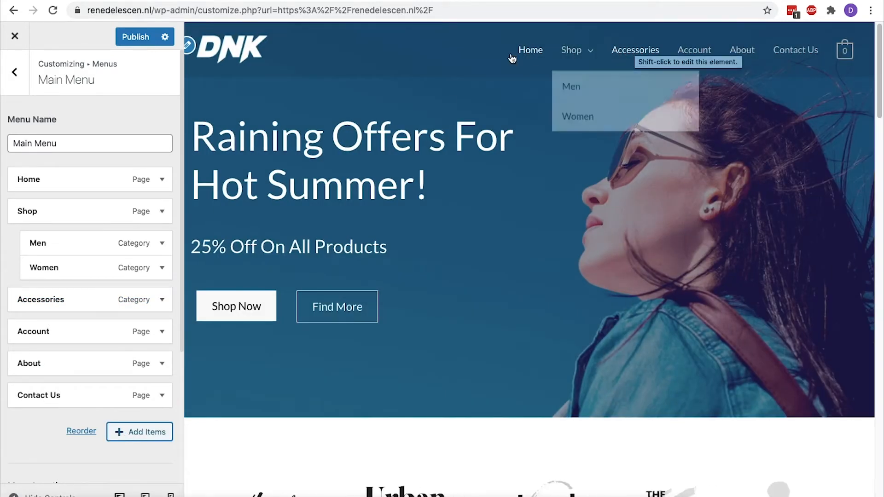
Publish the menu changes and close the Customizer
left_click(139, 40)
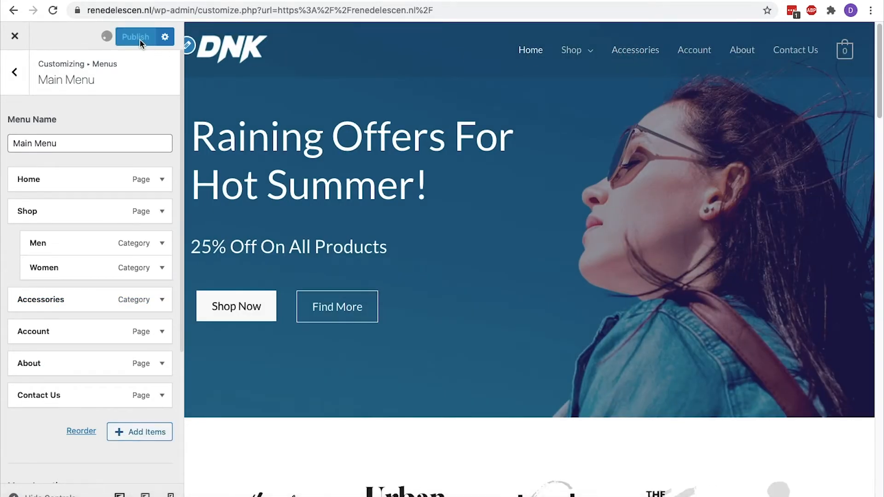
left_click(17, 87)
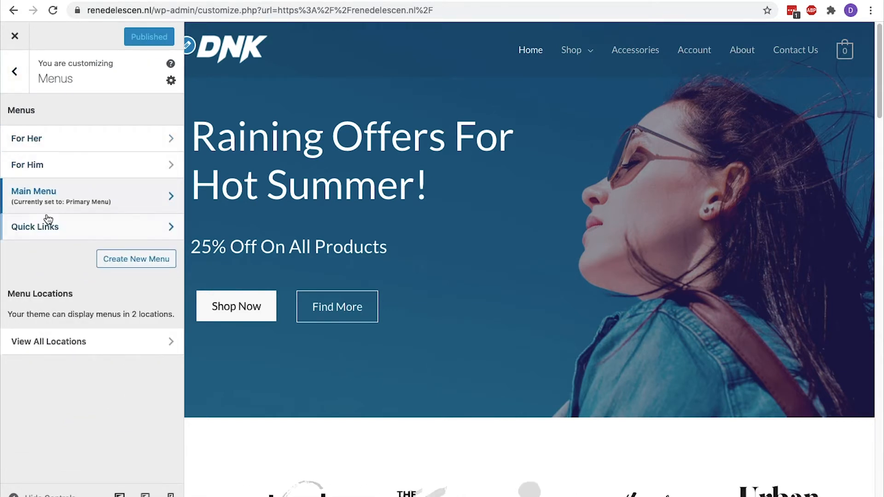
scroll(298, 220, "down", 20)
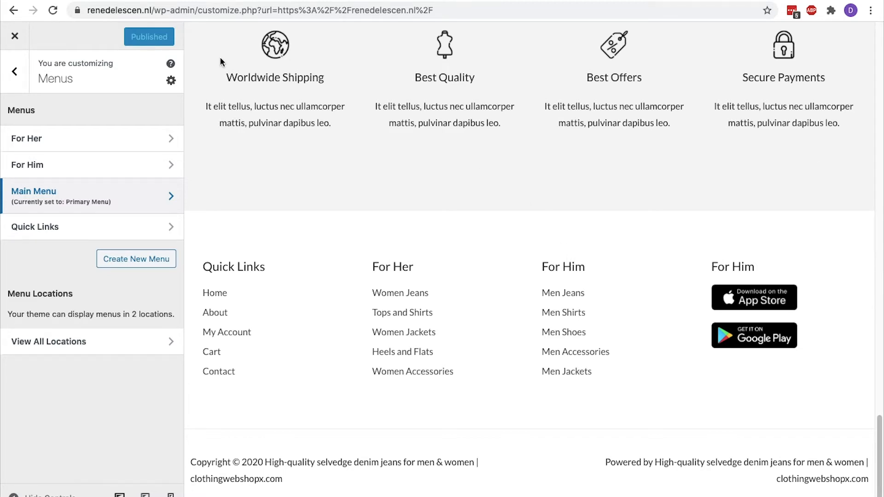
left_click(16, 36)
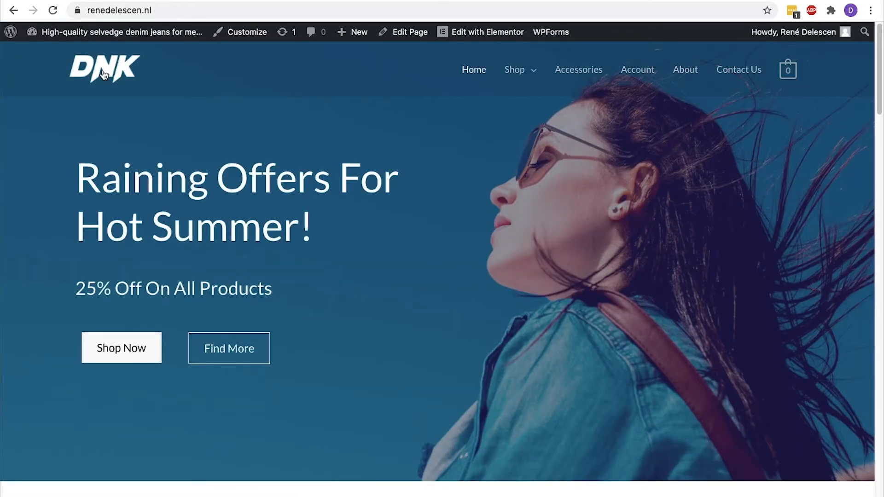
Open the homepage in Elementor using Edit with Elementor in the admin bar
mouse_move(471, 40)
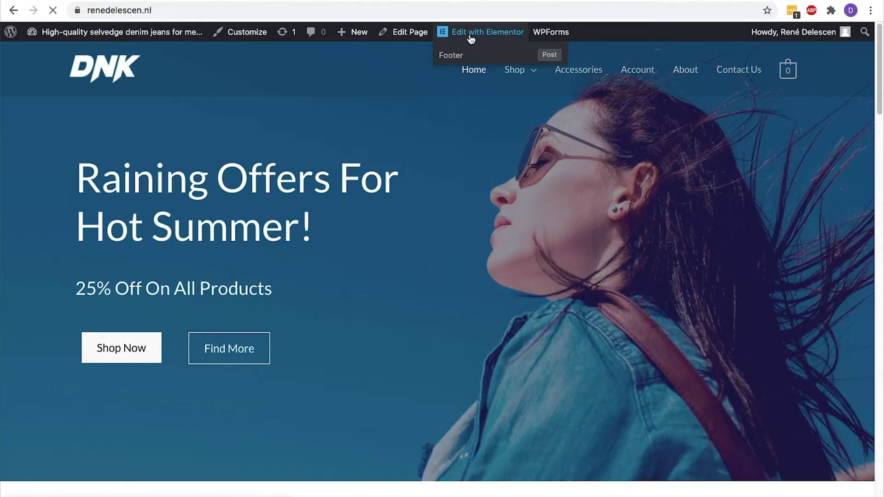
left_click(471, 39)
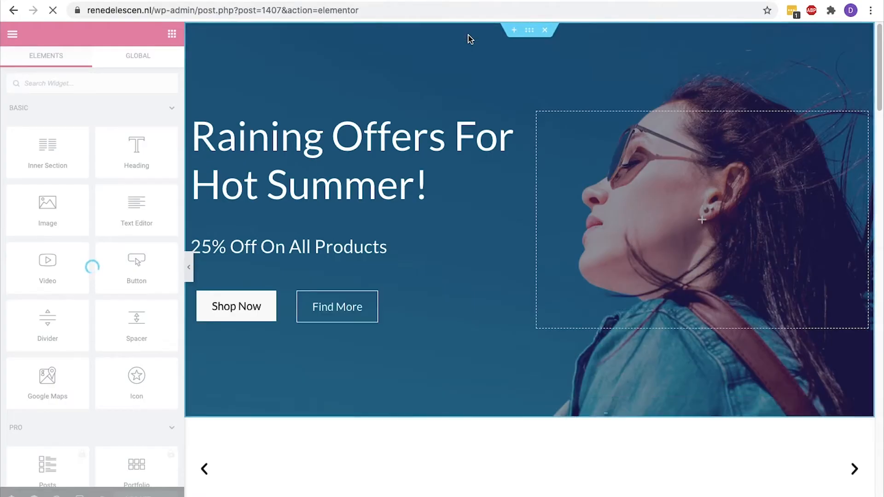
Replace the hero section's background image with banner-06-1.jpg from the Media Library
left_click(533, 35)
left_click(551, 122)
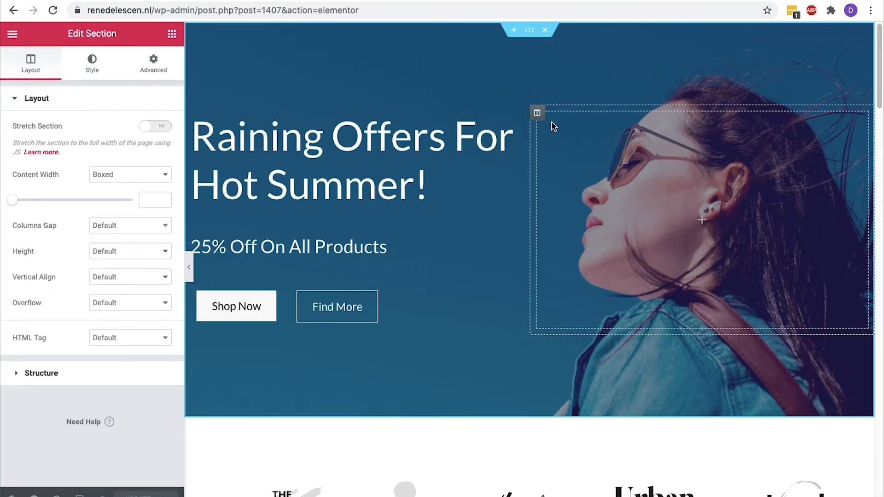
left_click(88, 62)
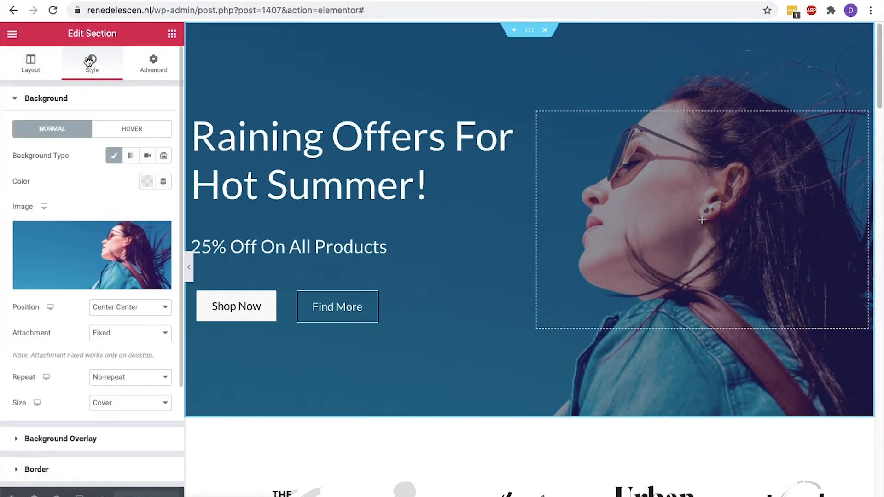
left_click(122, 233)
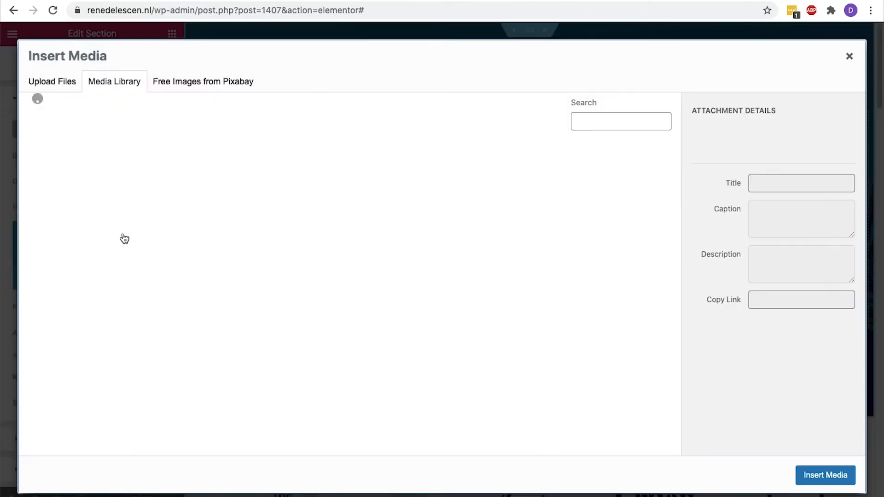
scroll(124, 239, "down", 9)
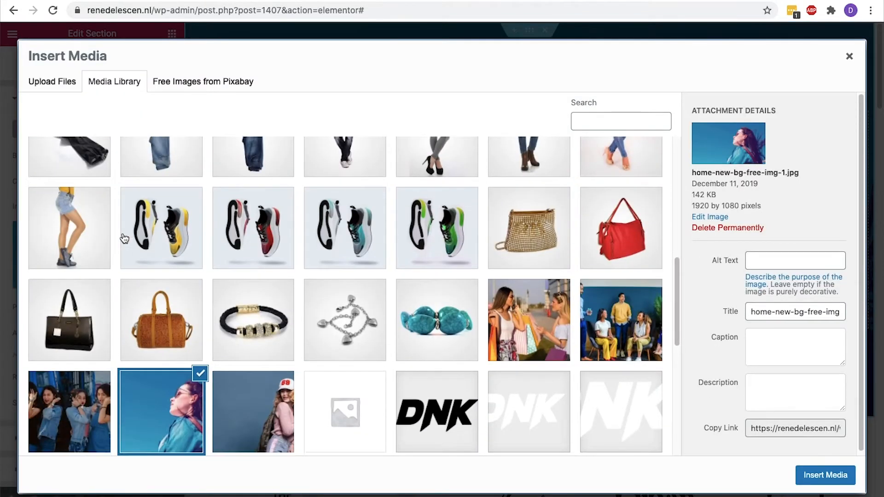
left_click(503, 301)
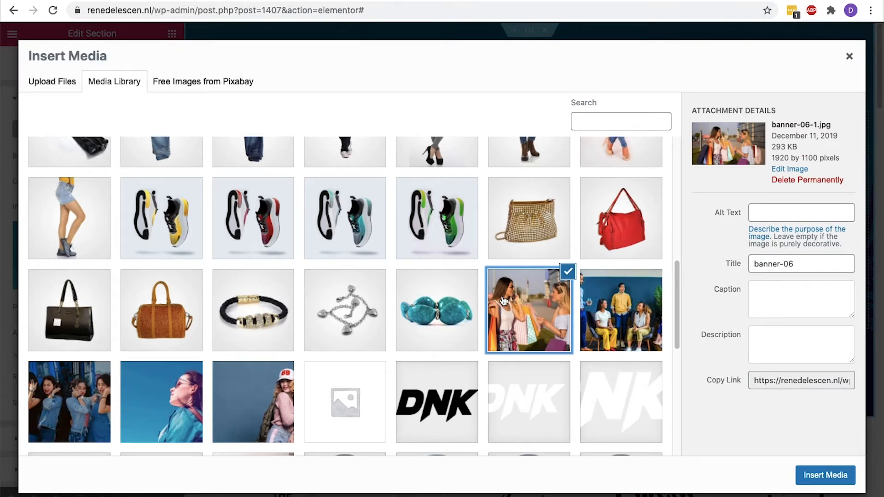
left_click(816, 474)
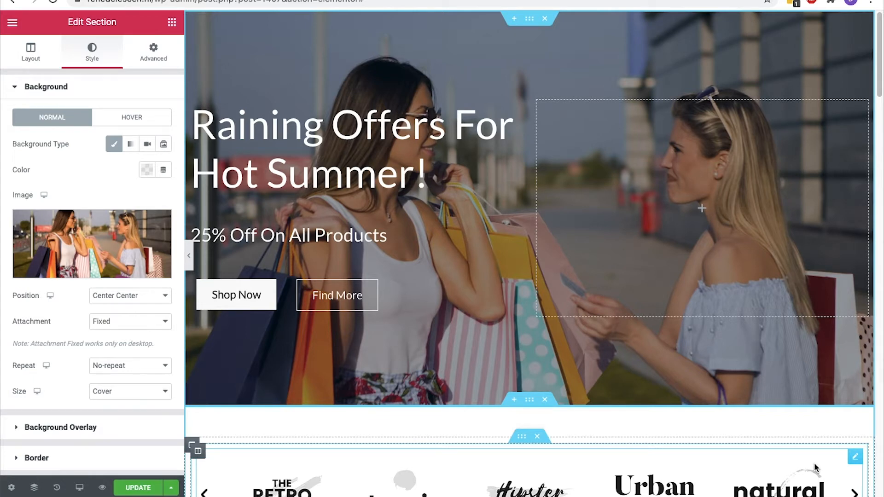
Adjust the hero section's top padding in Advanced settings, leaving it at 12
left_click(192, 261)
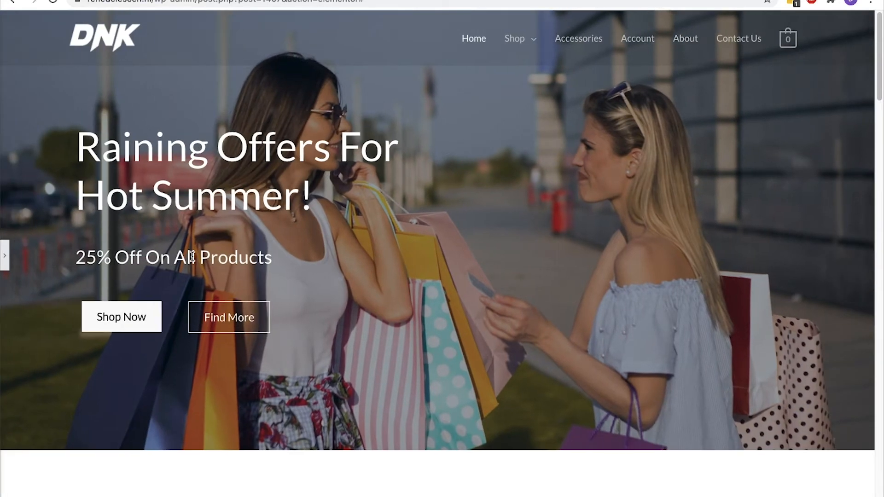
left_click(6, 256)
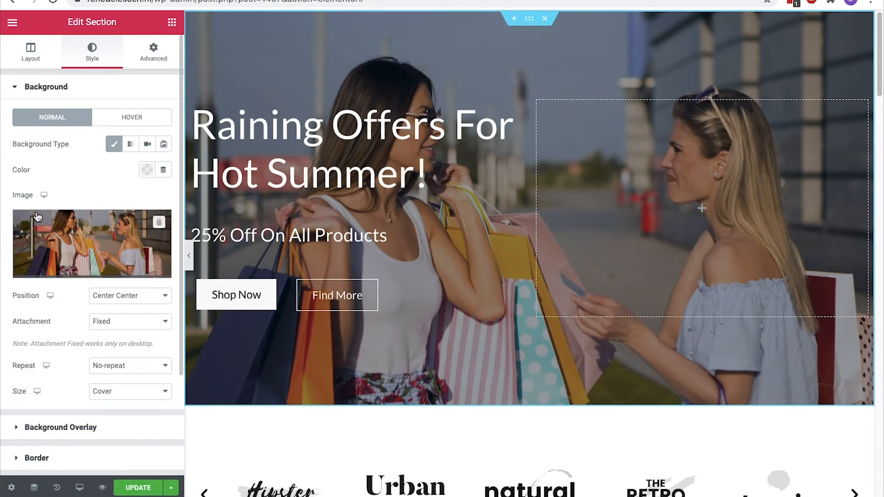
left_click(148, 66)
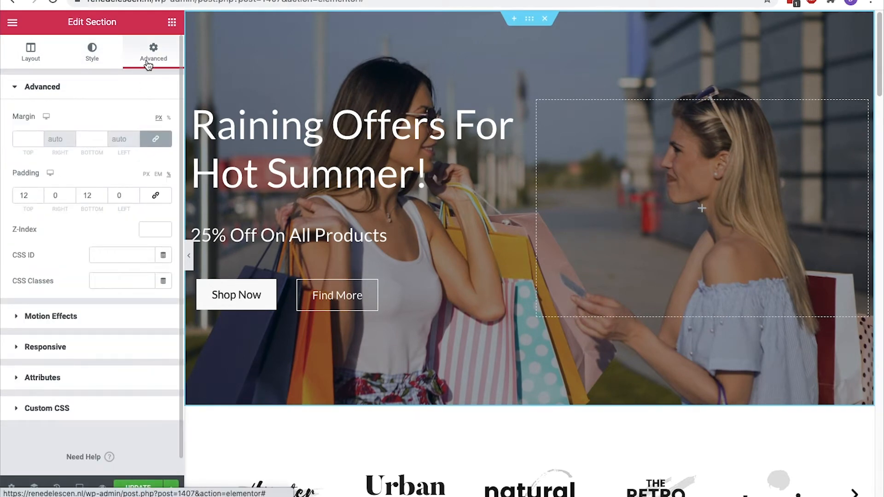
left_click(39, 198)
left_click(39, 198)
left_click(39, 198)
left_click(40, 198)
left_click(39, 198)
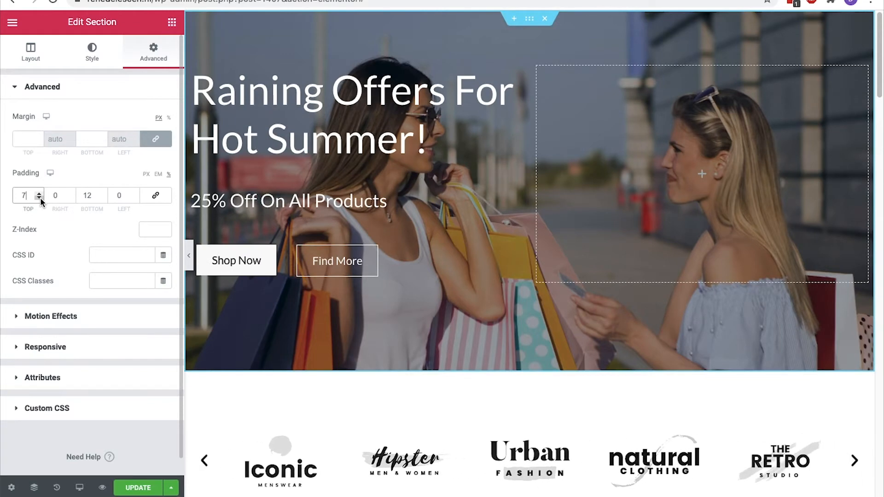
left_click(39, 194)
left_click(39, 194)
left_click(39, 194)
left_click(40, 194)
left_click(39, 194)
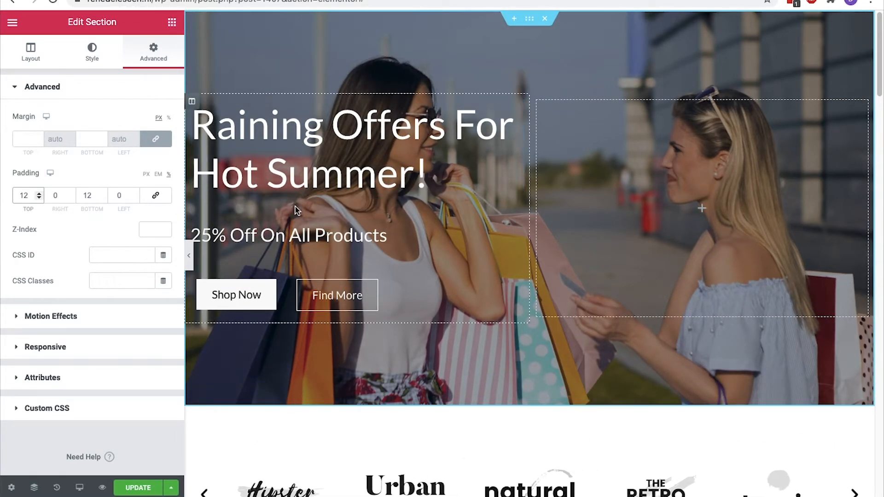
Delete the Raining Offers heading and the column holding the subheading and buttons
right_click(322, 157)
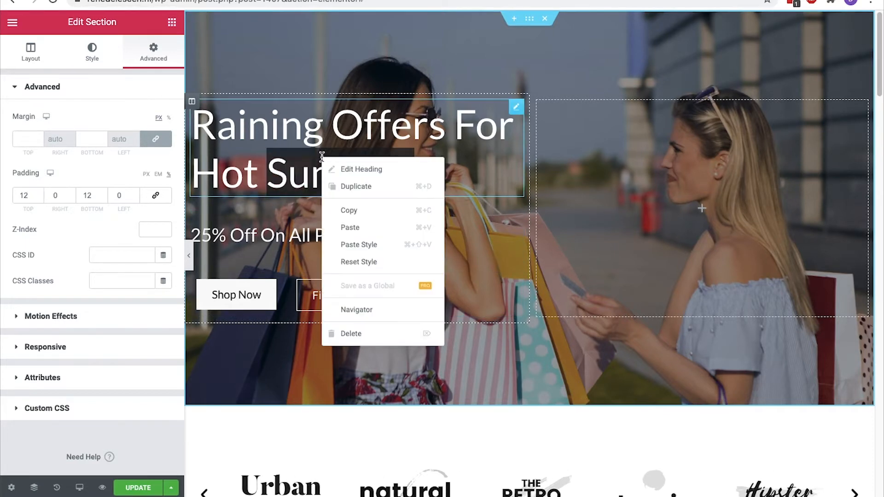
left_click(345, 333)
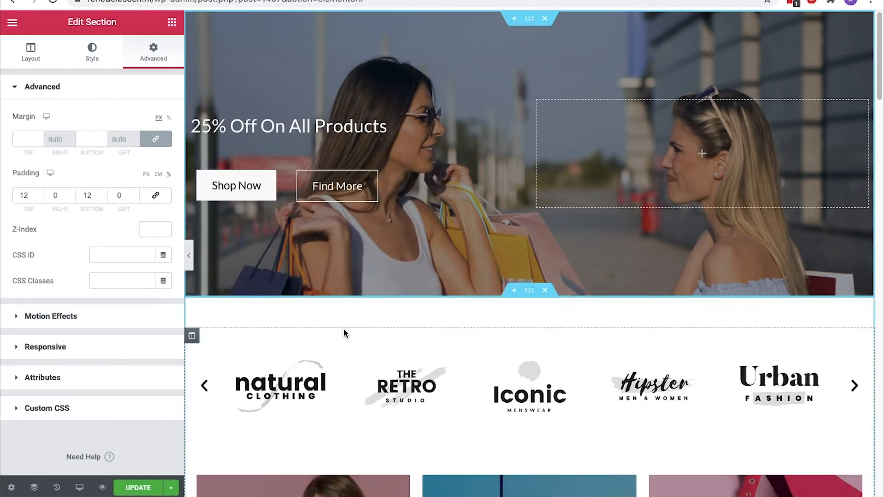
right_click(440, 102)
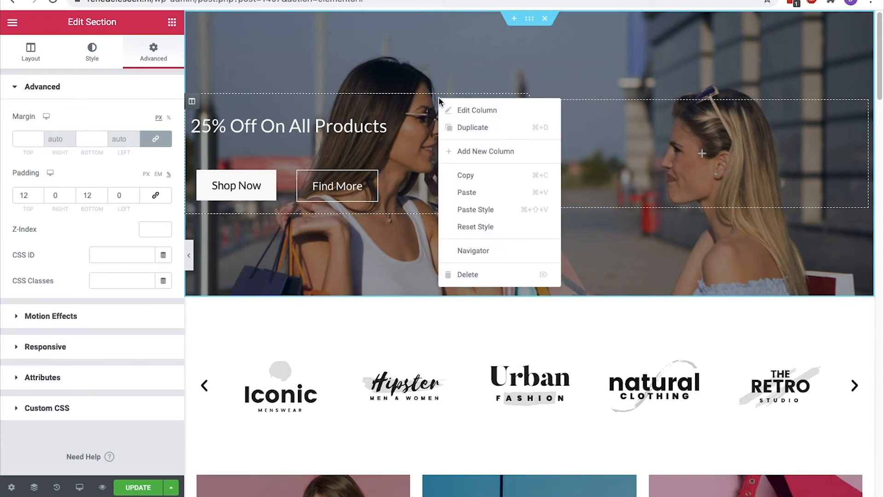
left_click(462, 275)
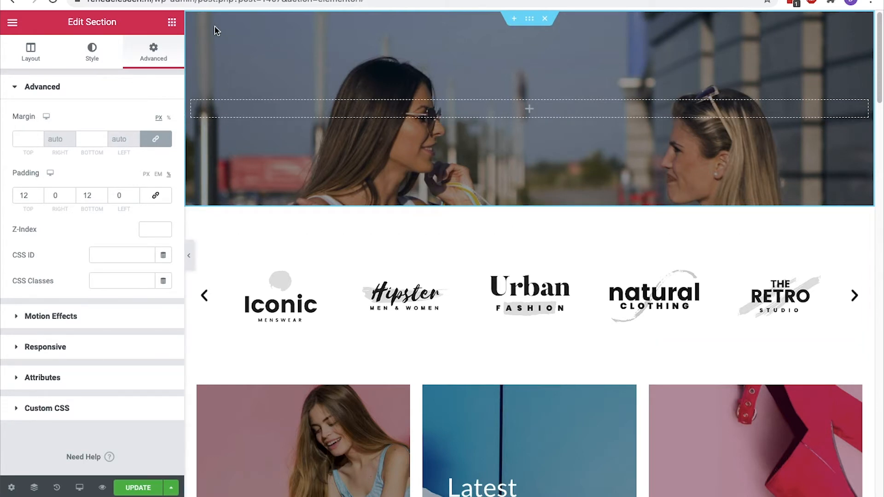
left_click(172, 23)
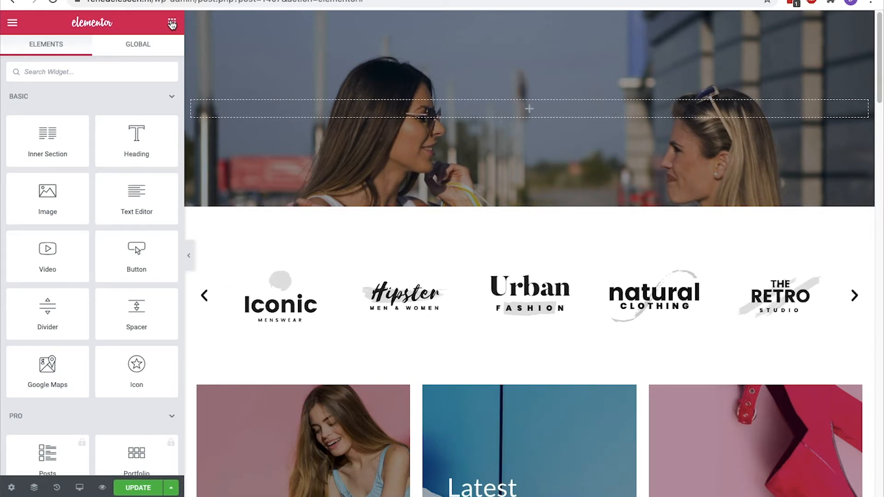
Add a two-column inner section with a heading reading 'Check out our new summer collection!'
left_click_drag(38, 133, 290, 103)
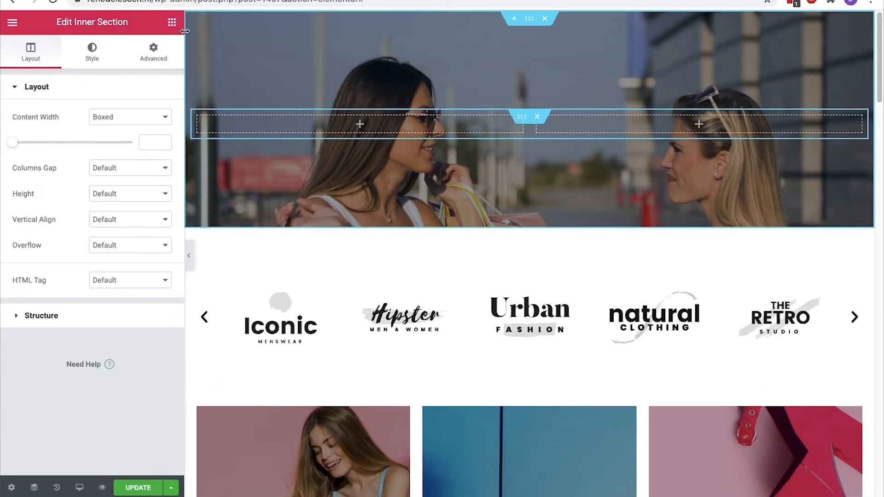
left_click(174, 28)
left_click_drag(170, 134, 298, 125)
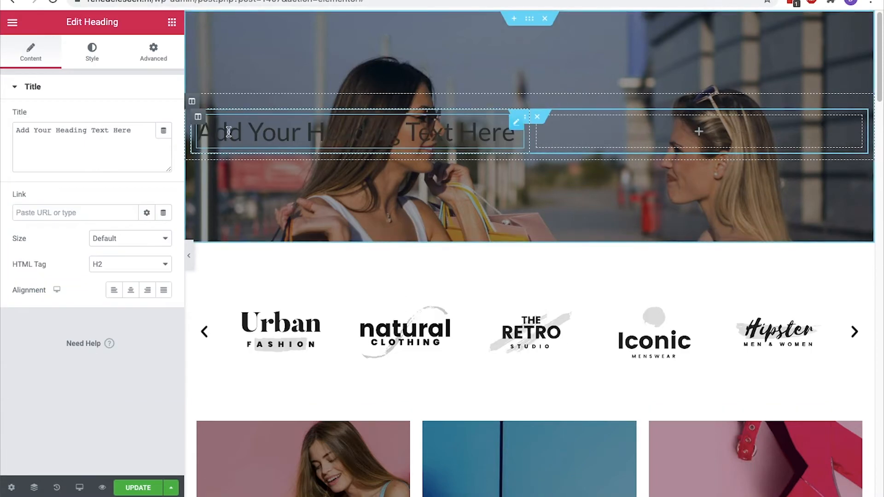
key("ctrl+a")
key("BackSpace")
type("Check out our ")
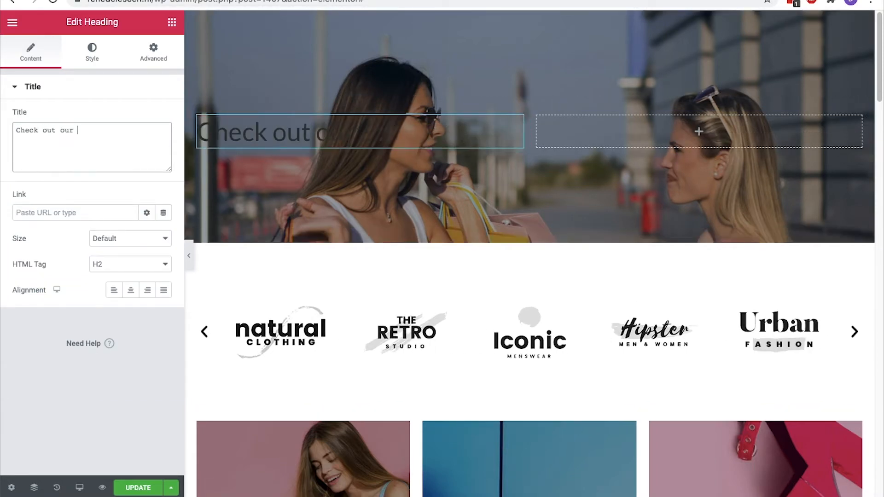
type("new summer collection!")
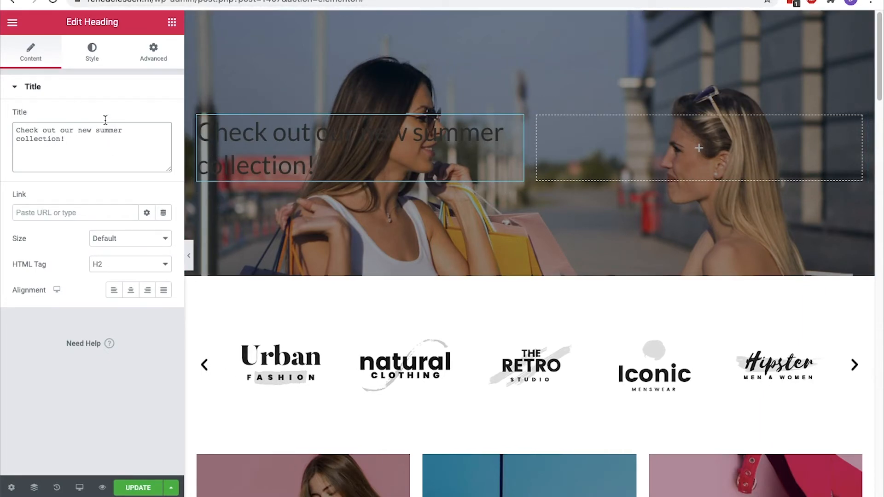
Make the heading text white and set its HTML tag to H1
left_click(92, 52)
left_click(147, 117)
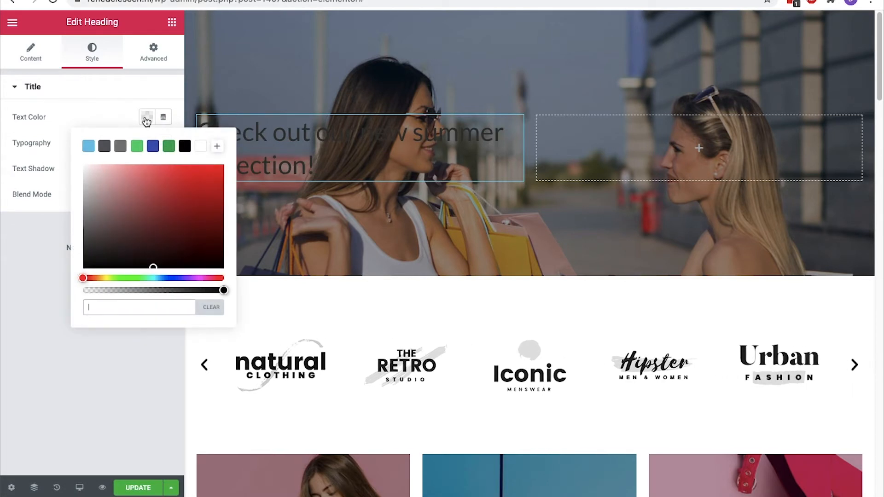
left_click(201, 146)
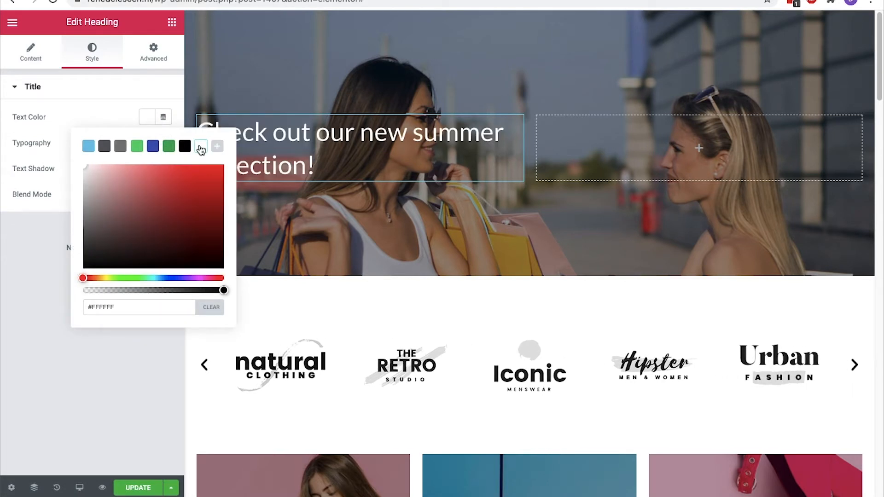
left_click(146, 123)
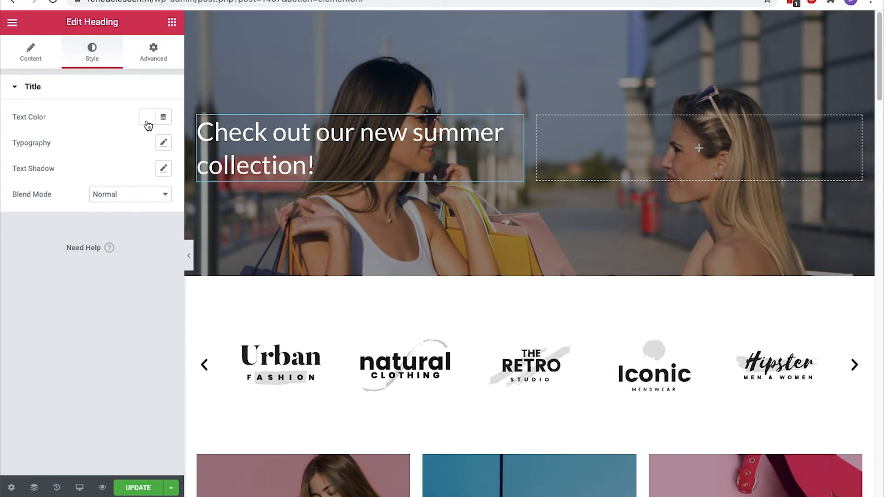
left_click(51, 63)
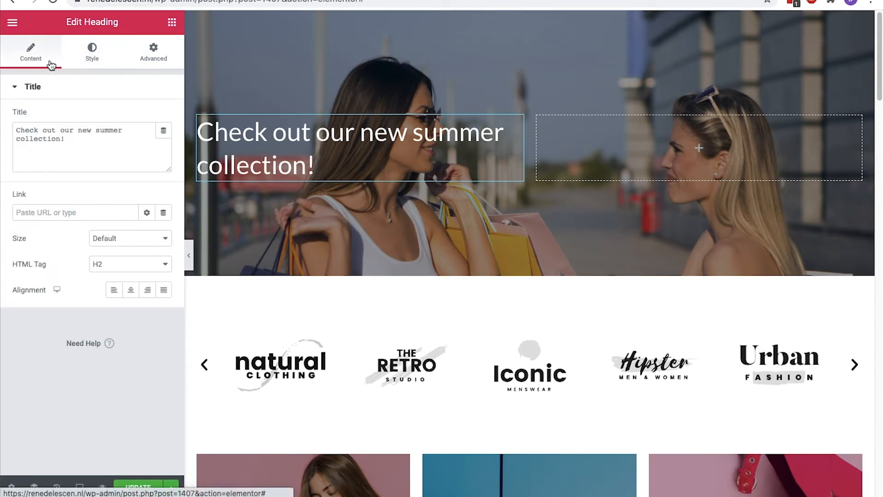
left_click(164, 264)
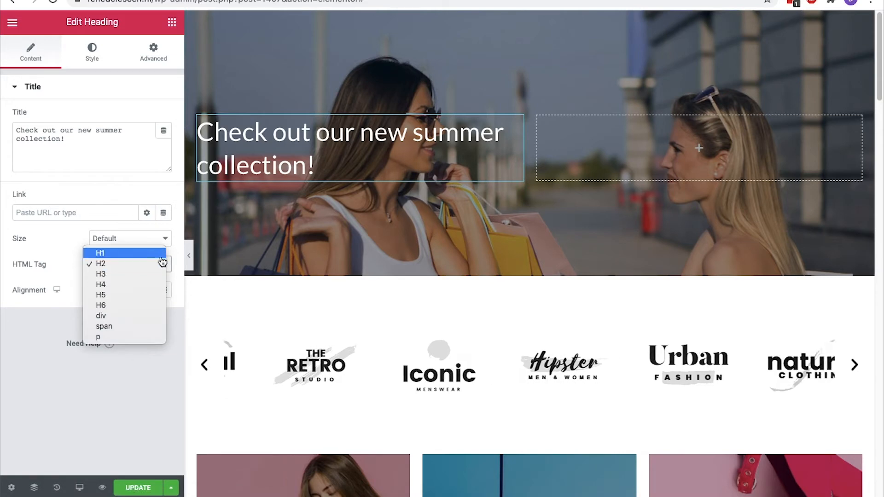
left_click(162, 253)
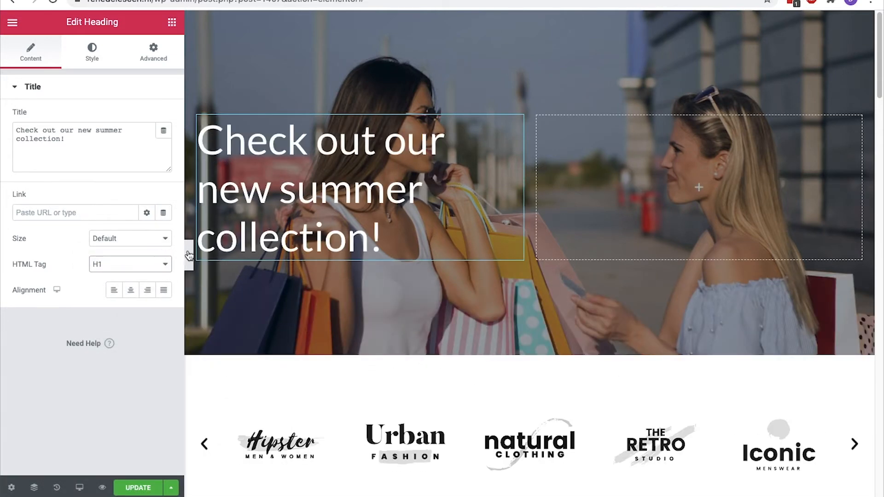
left_click(187, 251)
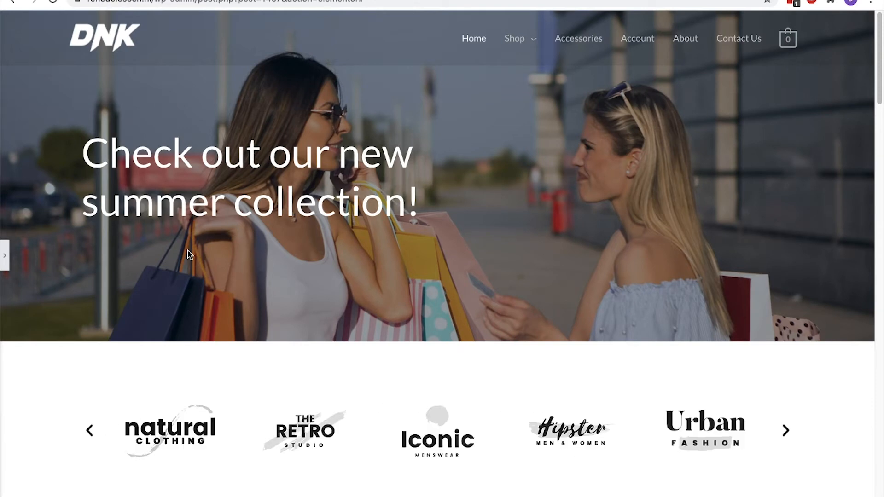
left_click(6, 256)
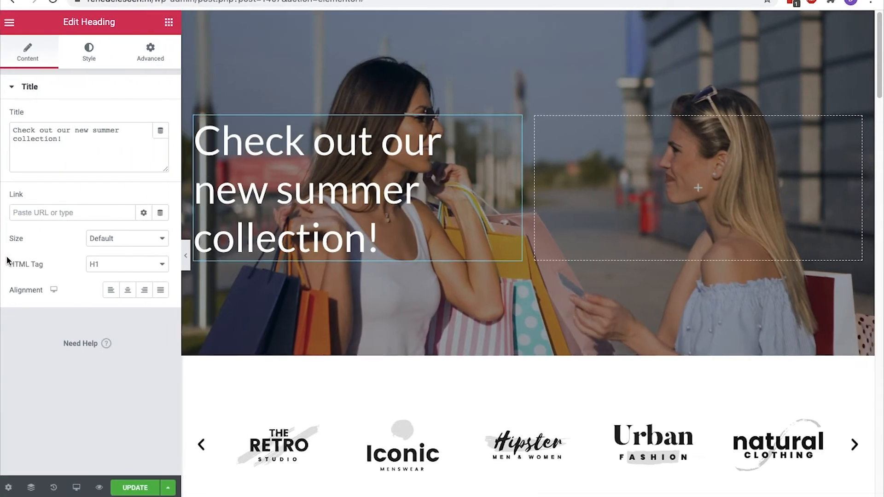
Place a second Heading widget below the first heading
left_click(172, 23)
left_click_drag(155, 135, 259, 251)
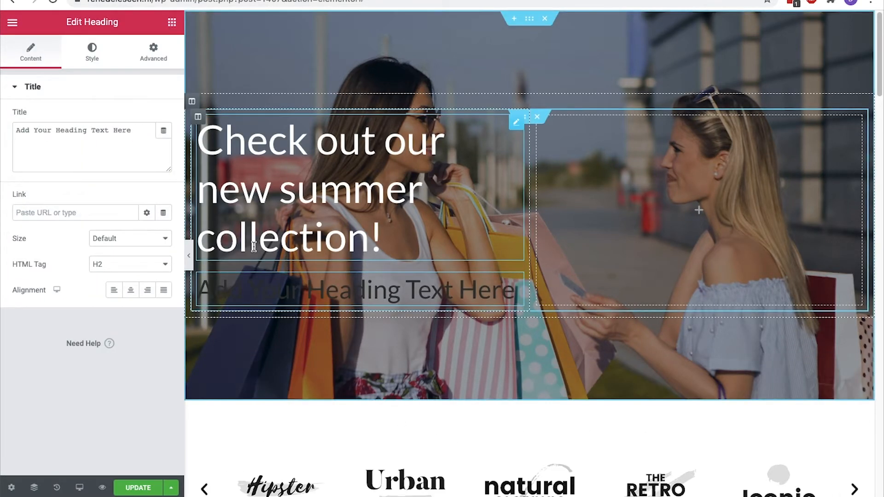
left_click(144, 132)
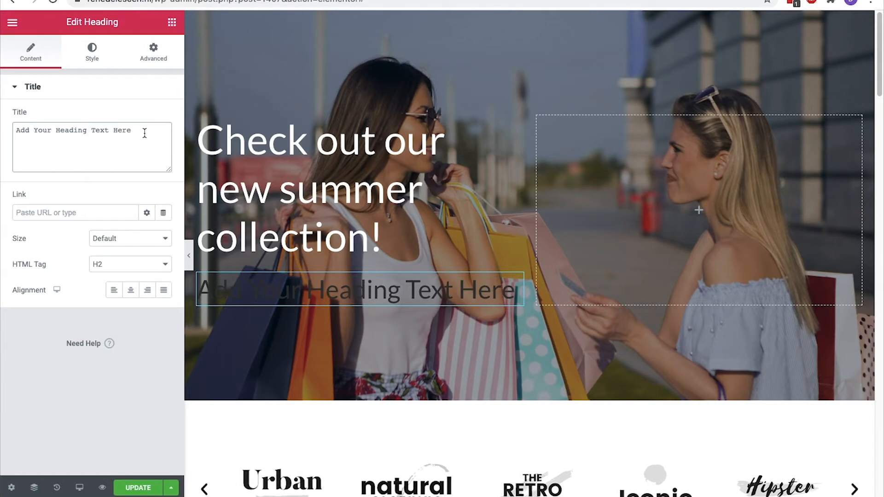
Retitle the second heading 'Spring Collection - 50% Discount' and make it an H3
key("ctrl+a")
key("BackSpace")
type("Spri")
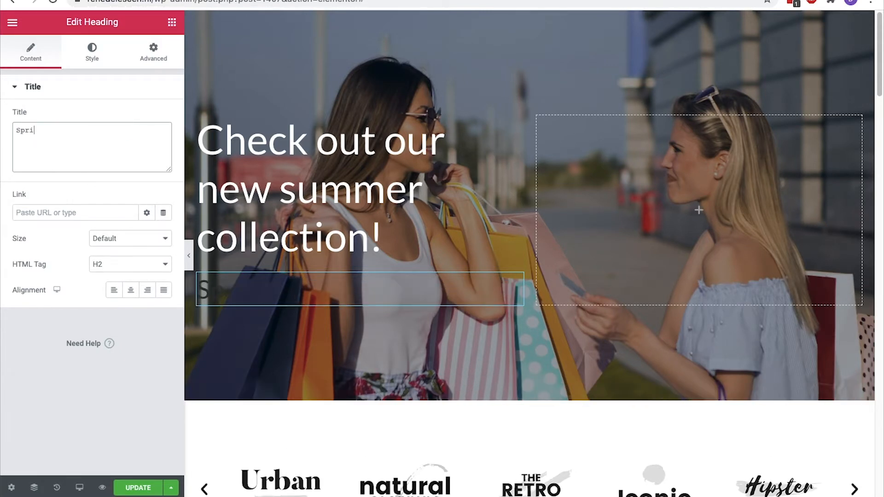
type("ng Collection -")
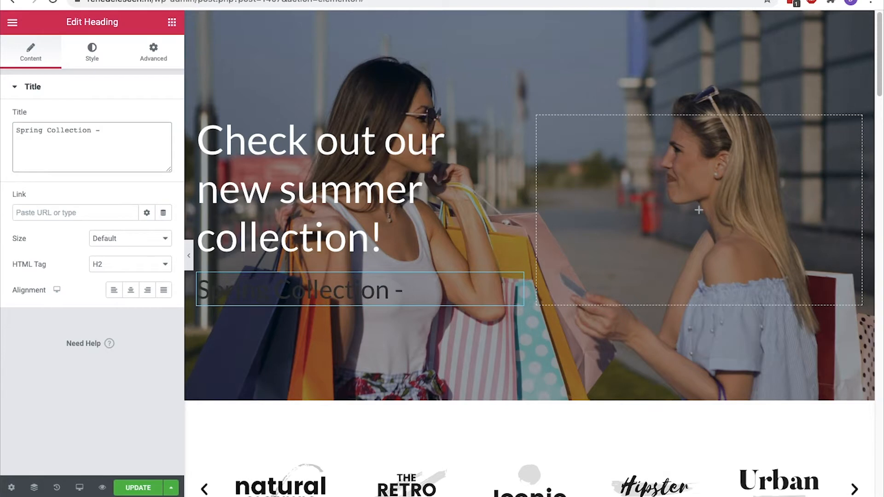
type(" 50% Discount")
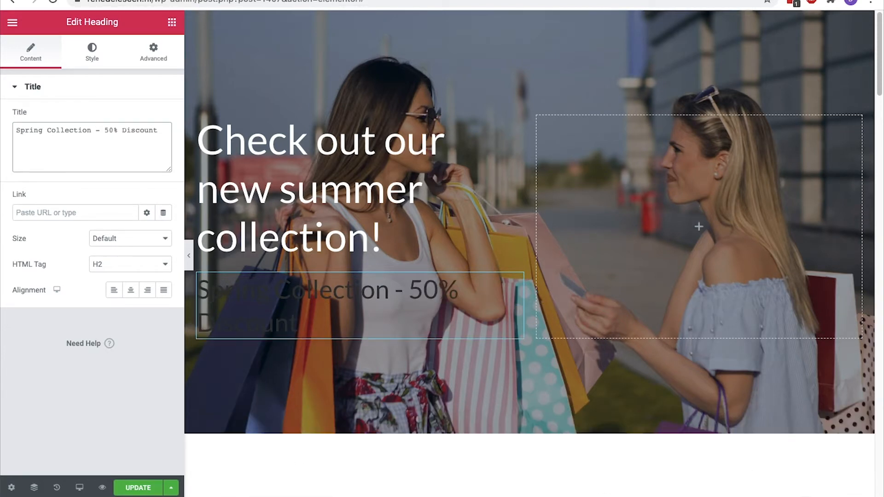
left_click(149, 266)
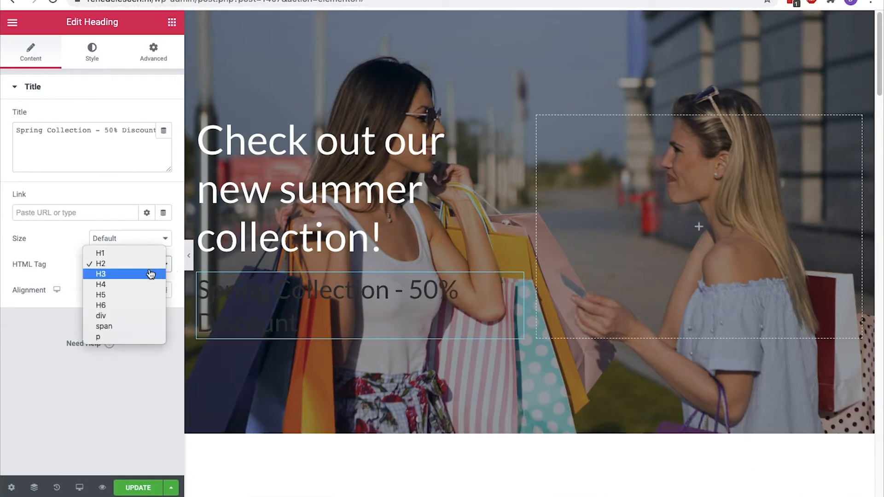
left_click(146, 275)
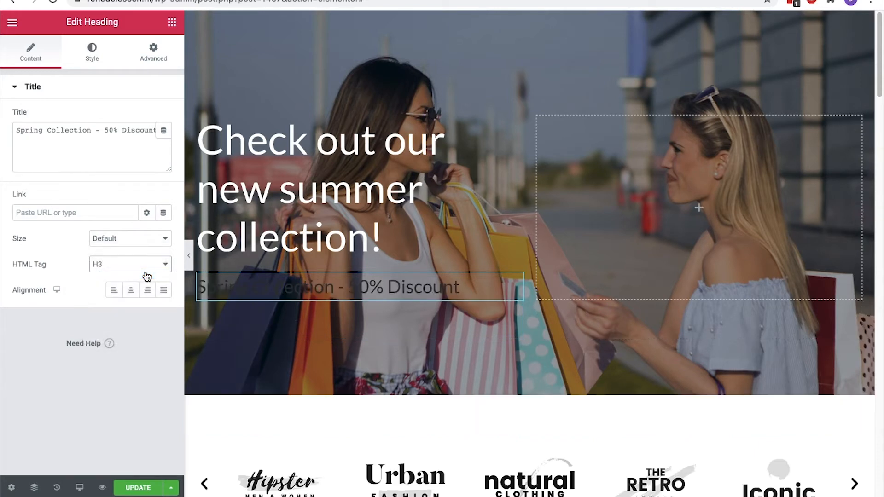
Color the subheading white and add a Button widget beneath it
left_click(95, 48)
left_click(141, 115)
left_click(199, 146)
left_click(148, 119)
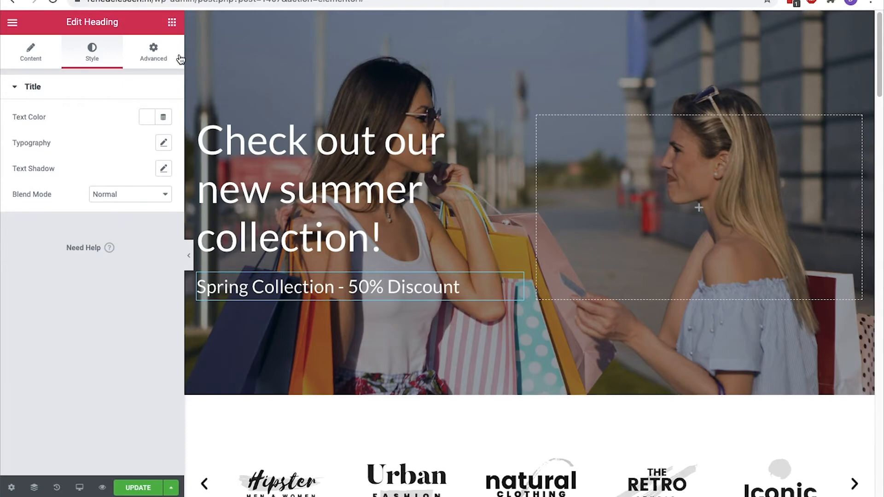
left_click(174, 24)
left_click_drag(137, 251, 233, 301)
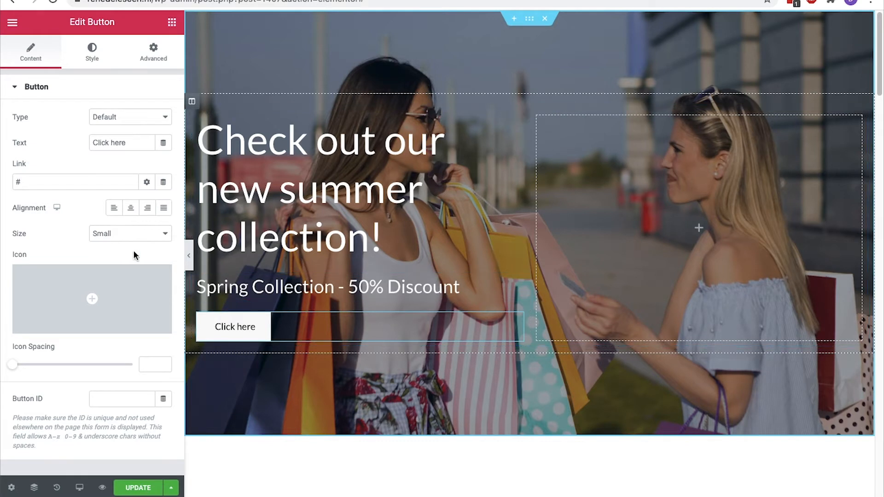
Relabel the hero button 'View Products'
left_click(137, 143)
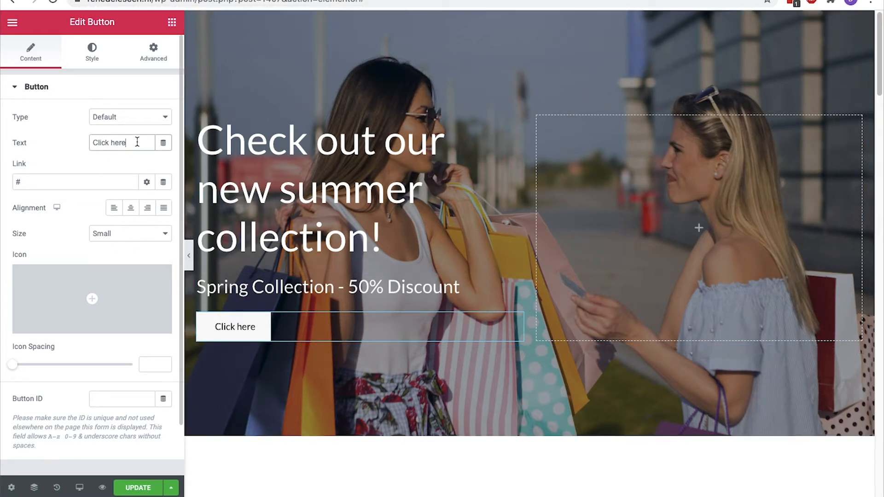
triple_click(137, 142)
type("View pro")
key("BackSpace")
key("BackSpace")
key("BackSpace")
type("Products")
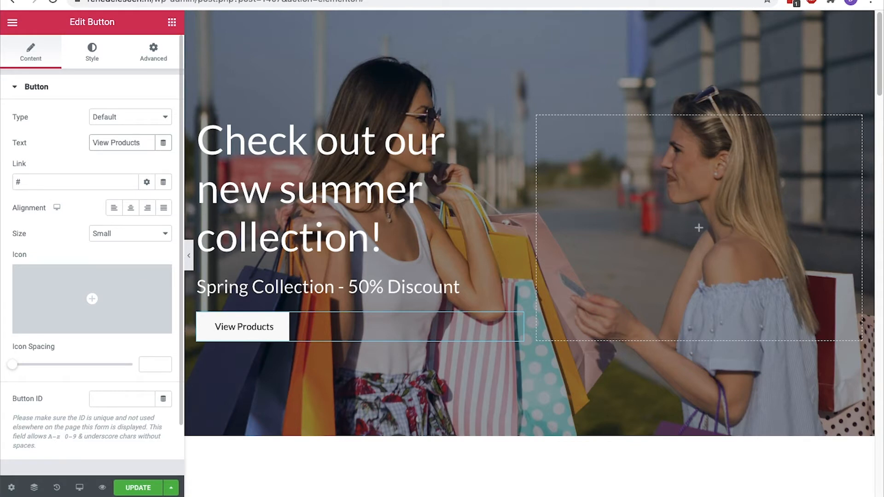
Link the button to the store page, save, and test it on the page
left_click(64, 180)
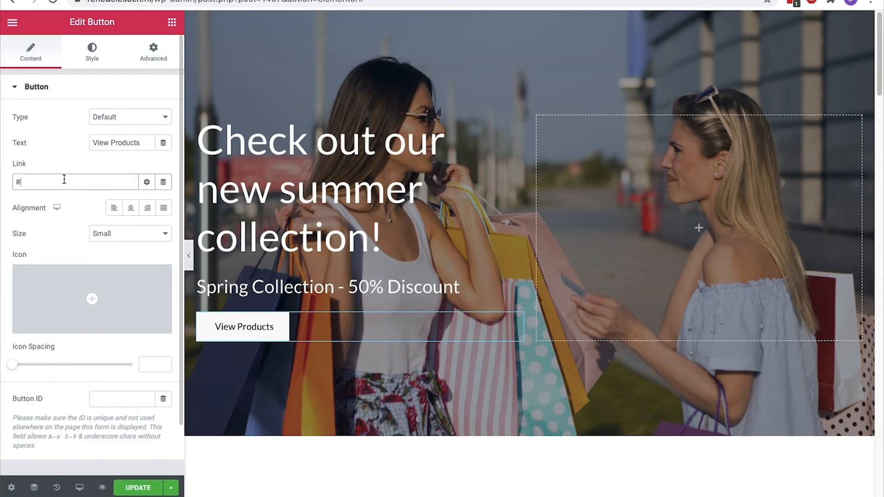
key("BackSpace")
type("sto")
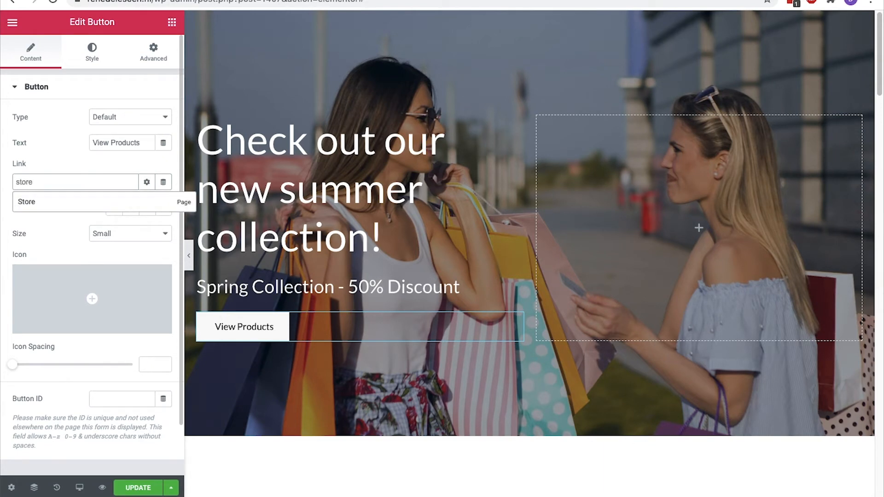
type("re")
left_click(65, 200)
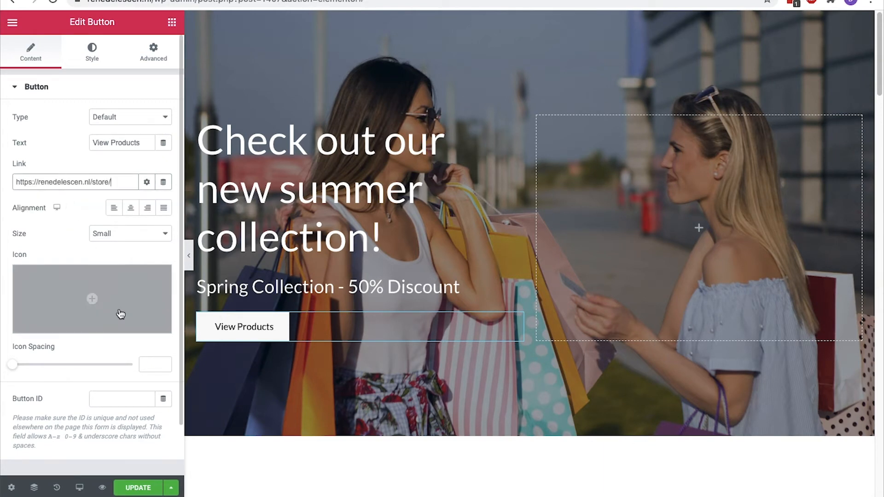
left_click(139, 488)
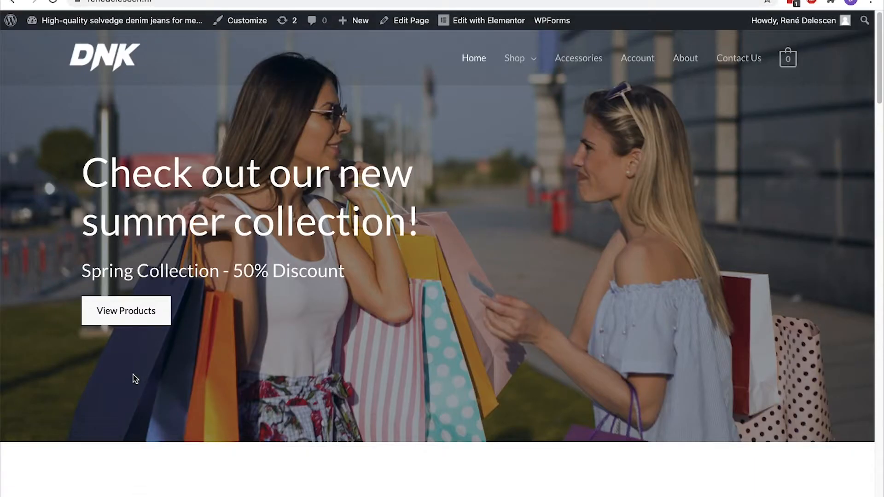
left_click(138, 323)
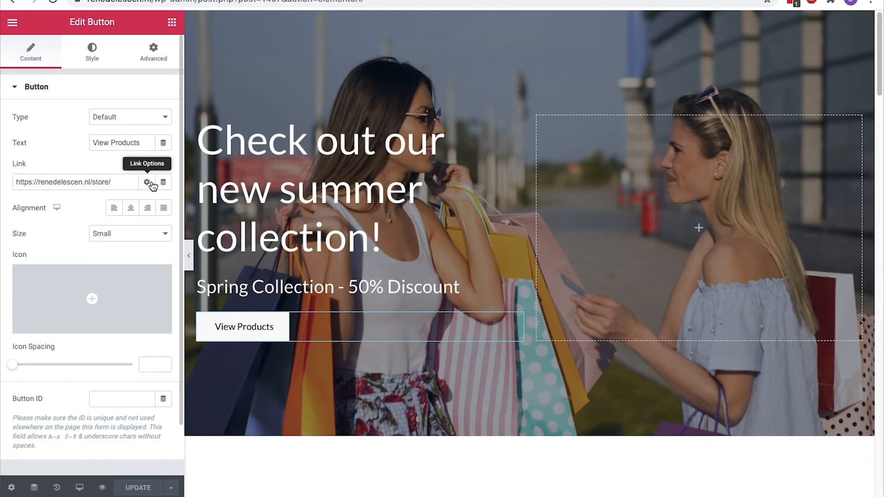
Make the button link open in a new window and set the size to Large
left_click(147, 182)
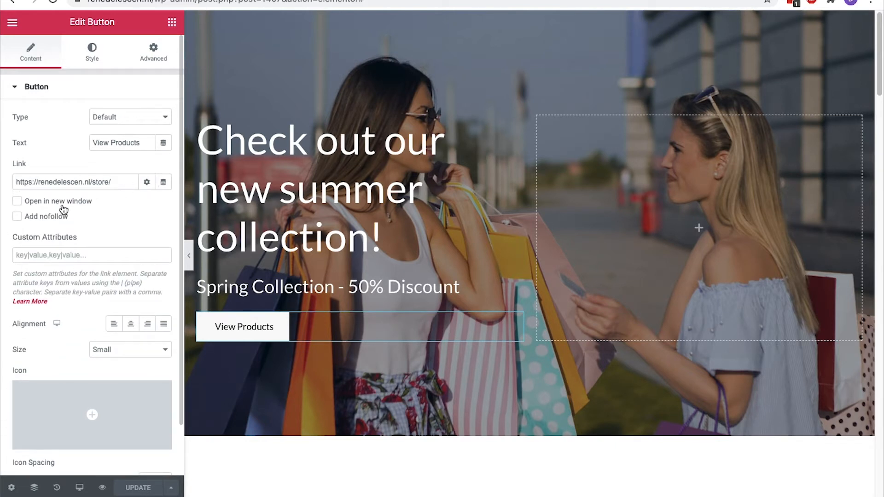
left_click(17, 202)
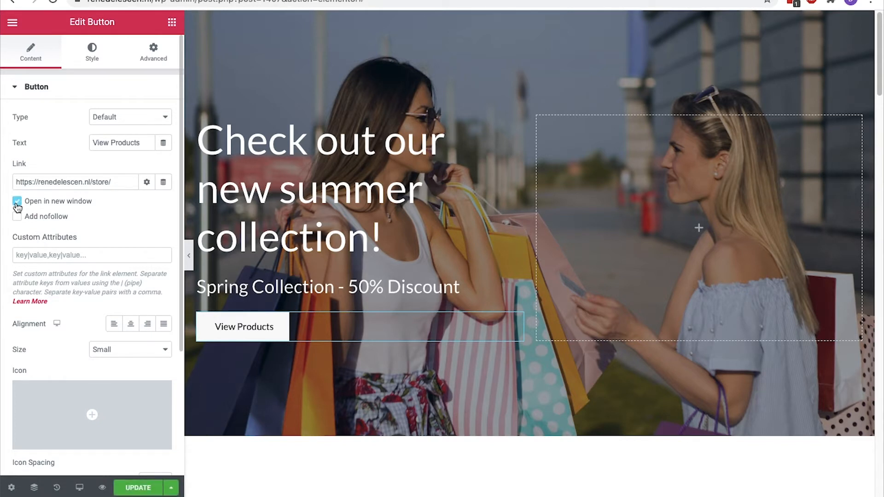
left_click(147, 183)
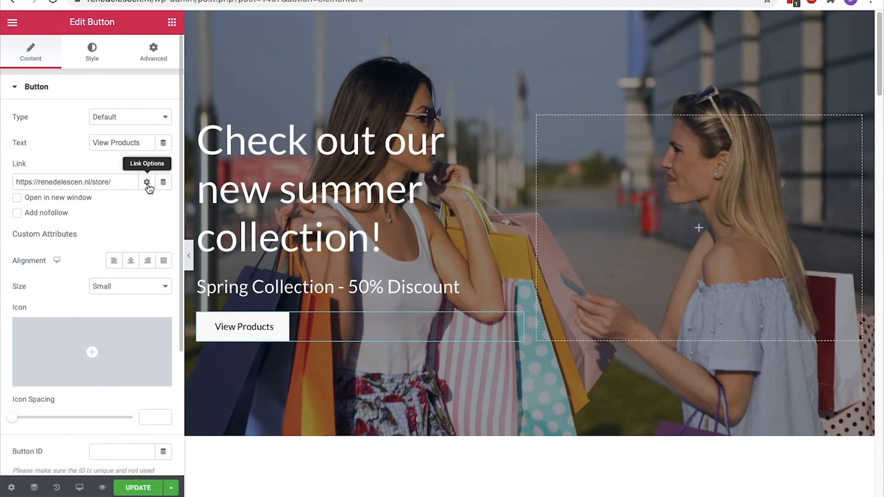
left_click(123, 238)
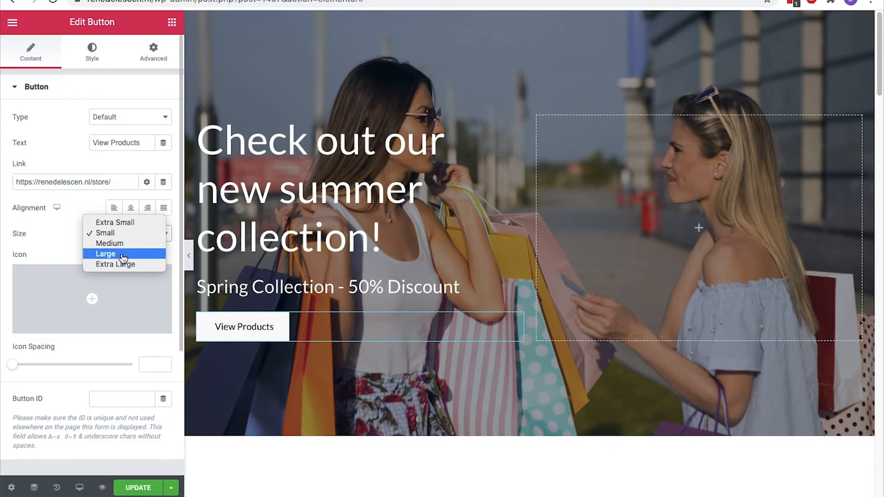
left_click(122, 256)
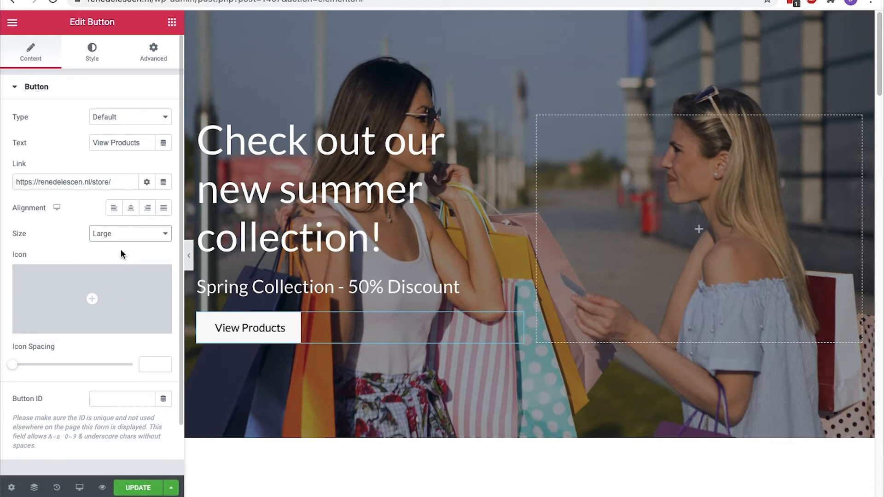
left_click(101, 65)
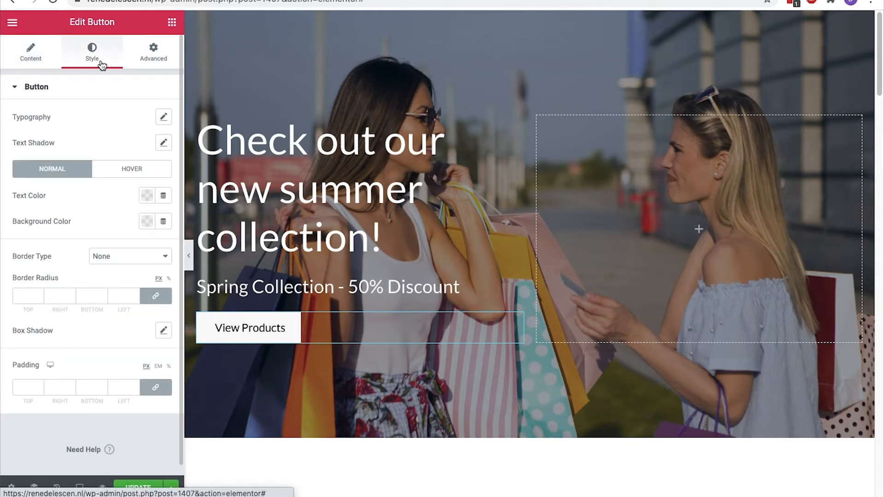
Give the button white text and a translucent dark background
left_click(146, 196)
left_click(201, 225)
left_click(149, 199)
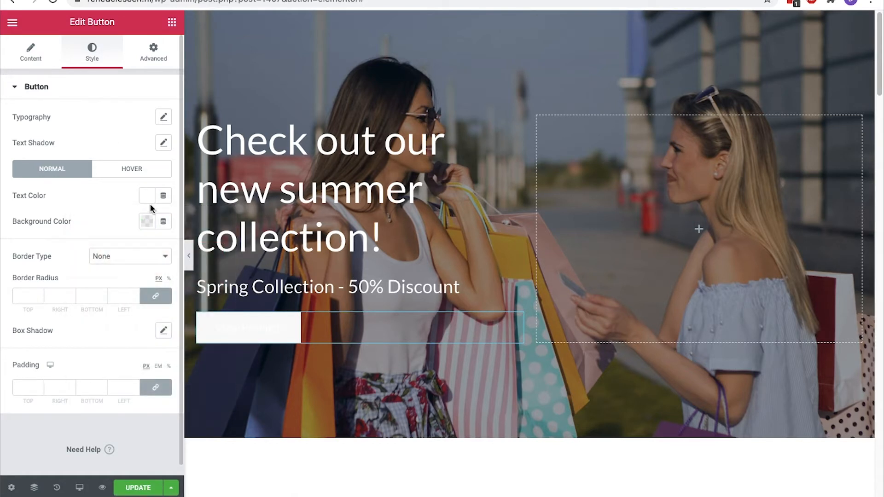
left_click(148, 223)
left_click_drag(222, 394, 82, 398)
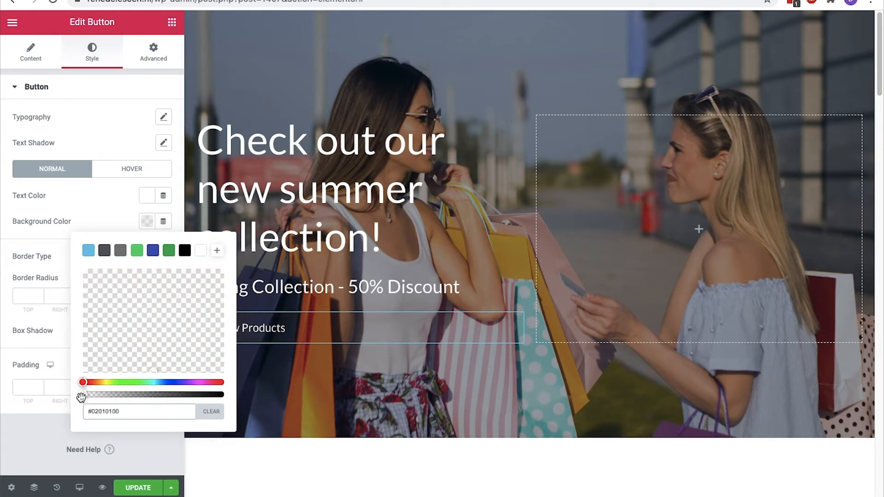
left_click(147, 225)
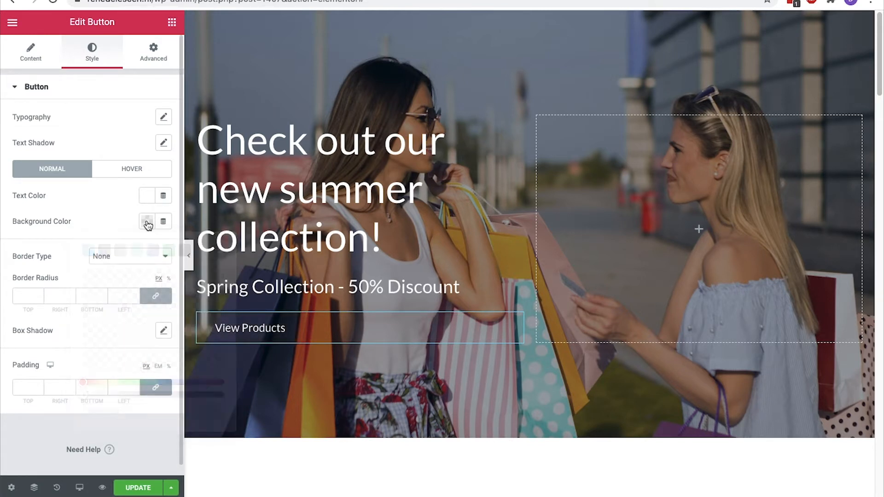
Add a solid 2px border and a white box shadow to the button
left_click(145, 255)
left_click(139, 264)
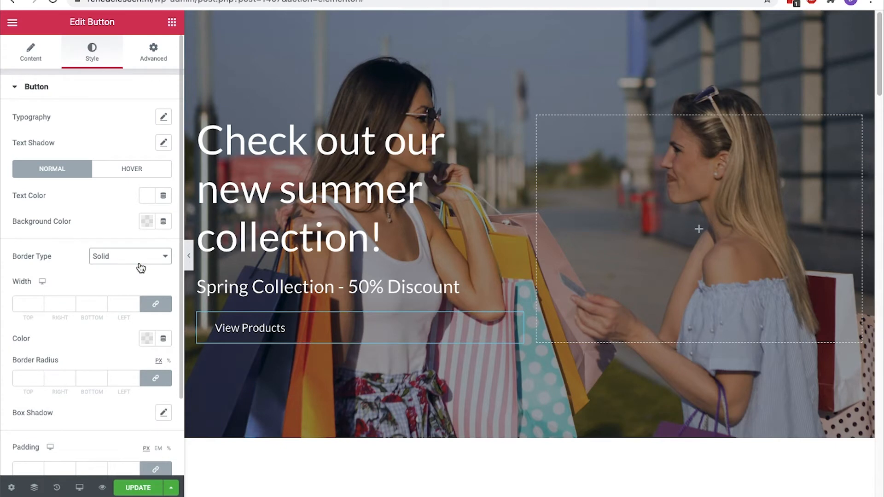
left_click(38, 302)
left_click(38, 302)
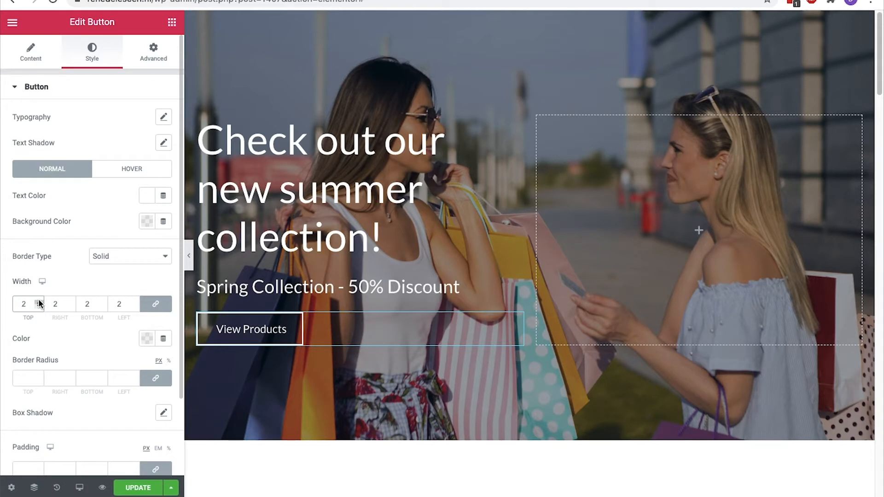
scroll(39, 303, "down", 2)
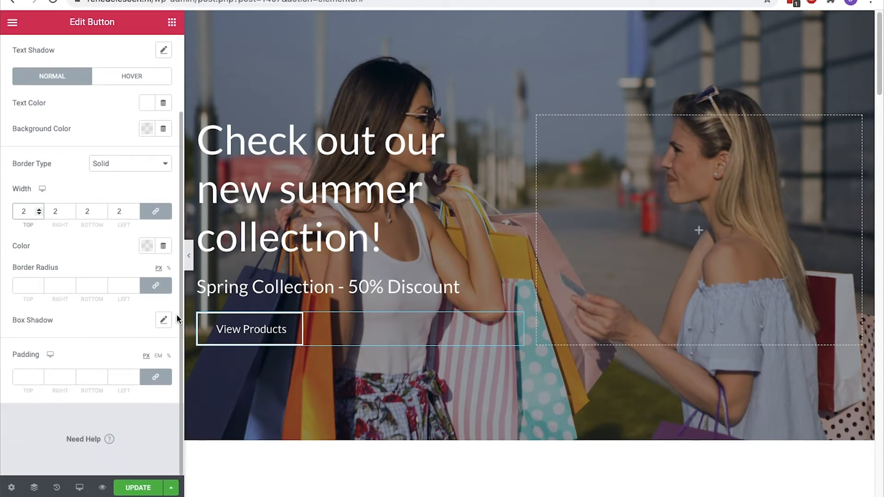
left_click(163, 320)
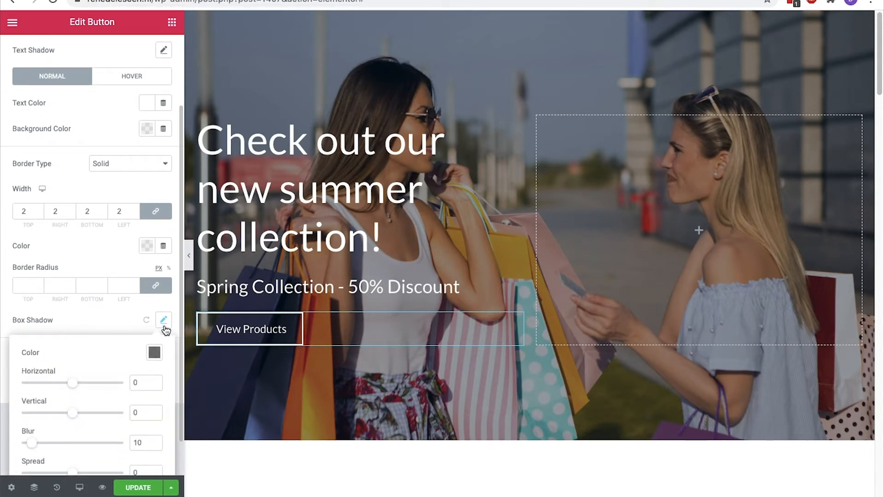
left_click(154, 352)
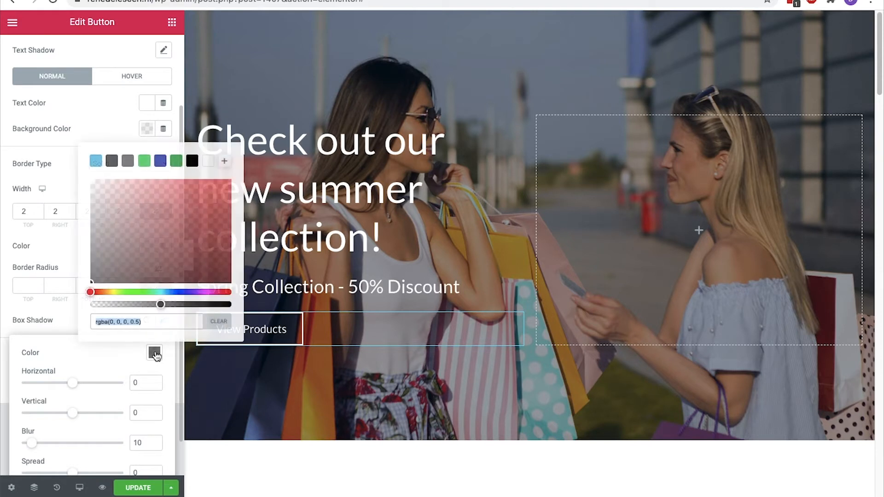
left_click(208, 161)
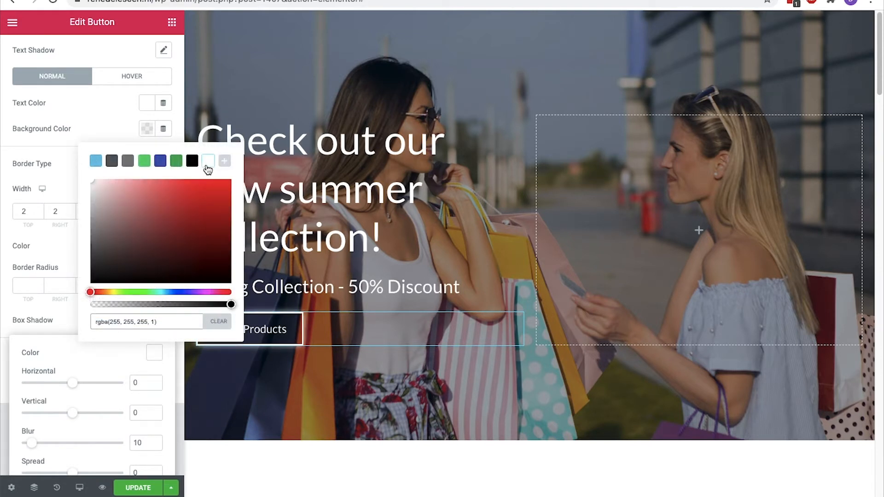
left_click(155, 355)
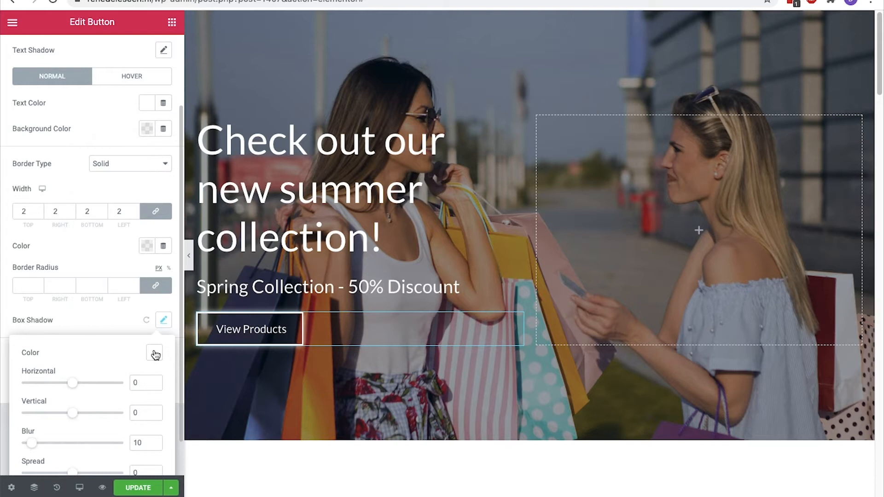
Round the button's corners to a radius of 10 and save the page
left_click(41, 286)
type("2")
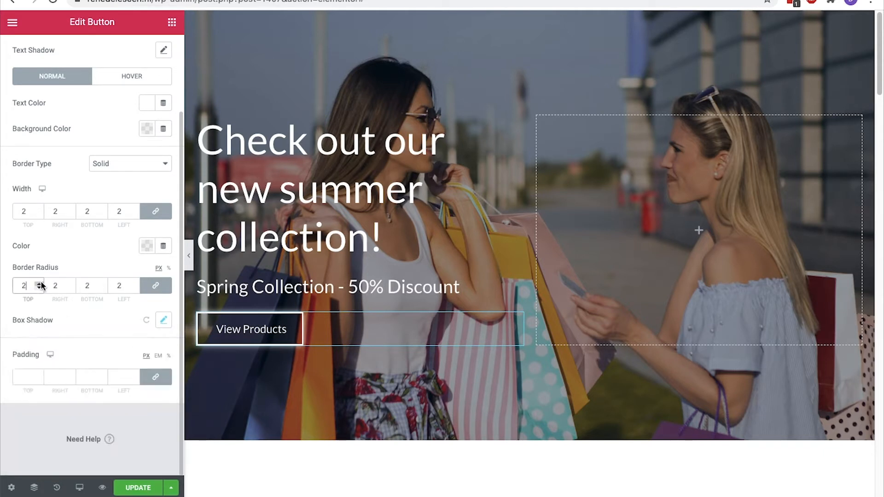
left_click(40, 283)
left_click(130, 486)
left_click(601, 291)
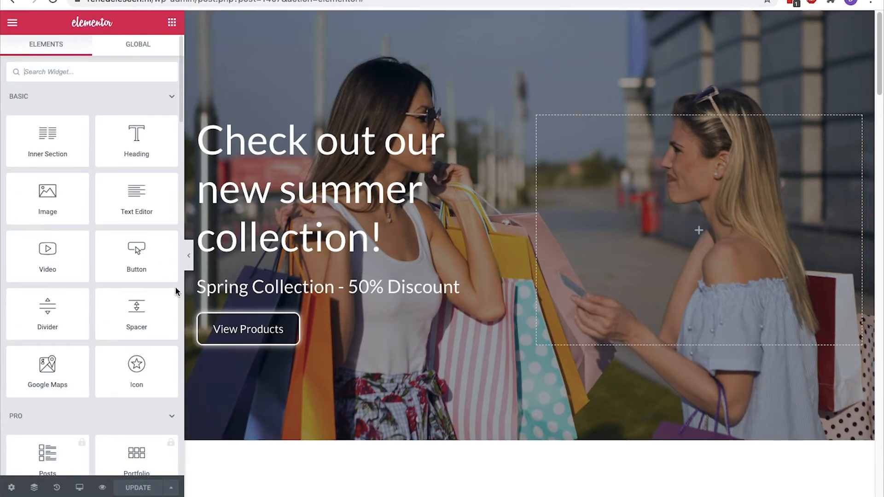
Give the View Products button a semi-transparent #7A7A7A grey hover background
left_click(343, 324)
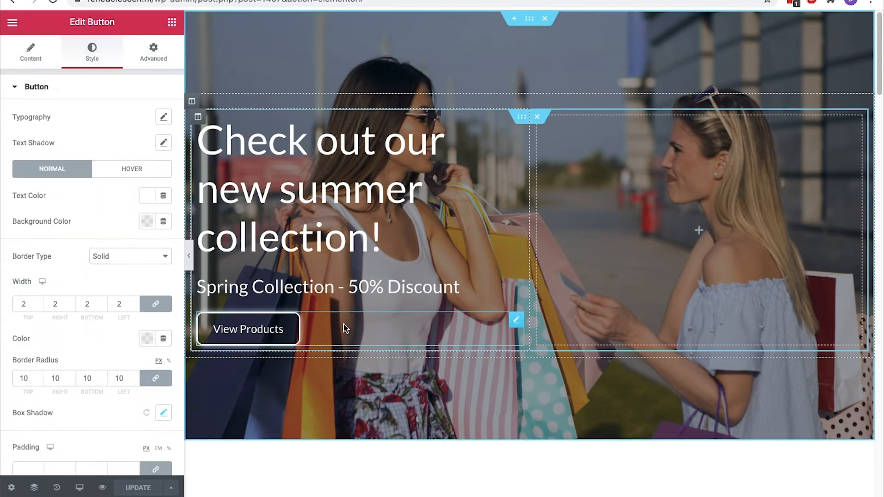
left_click(159, 169)
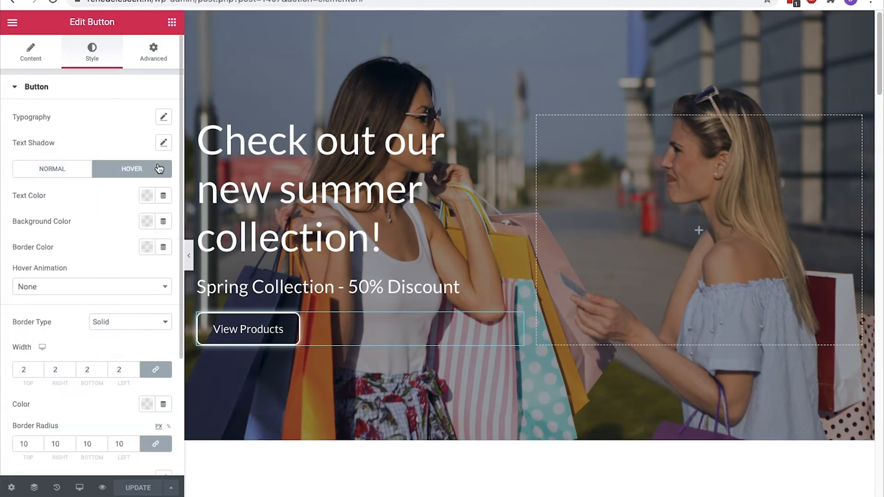
left_click(147, 222)
left_click(120, 251)
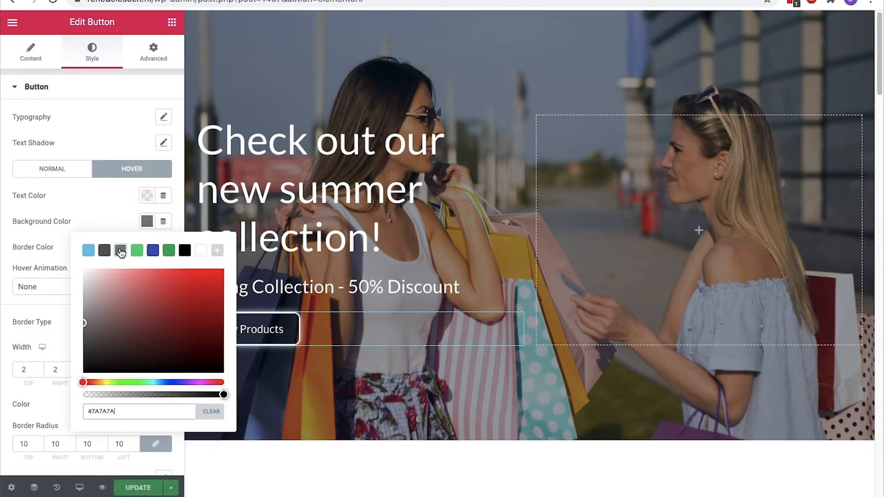
left_click(147, 221)
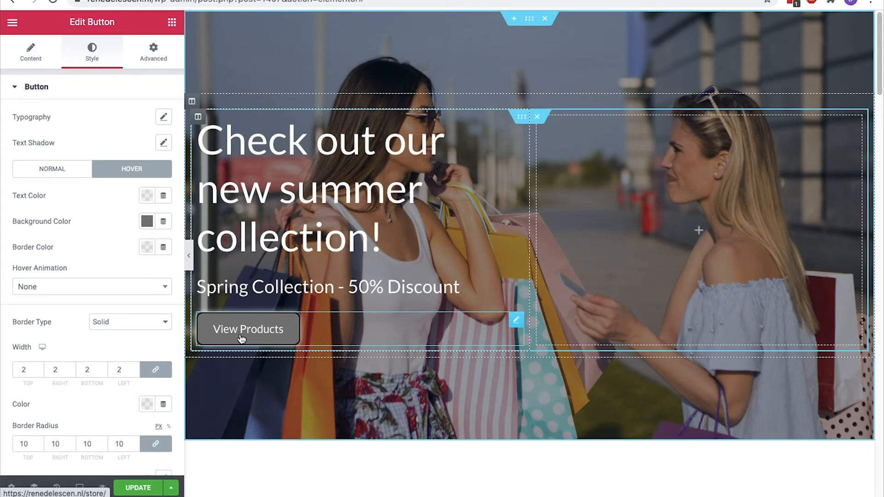
left_click(147, 246)
left_click_drag(224, 397, 149, 395)
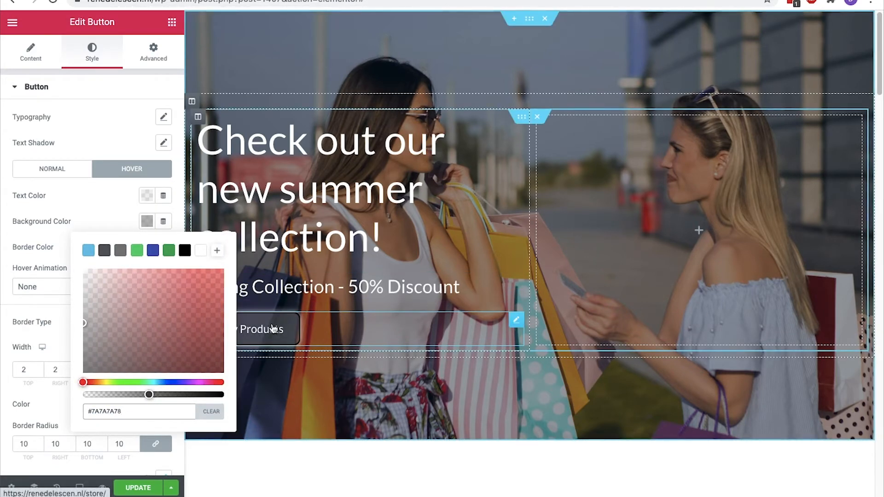
left_click(244, 339)
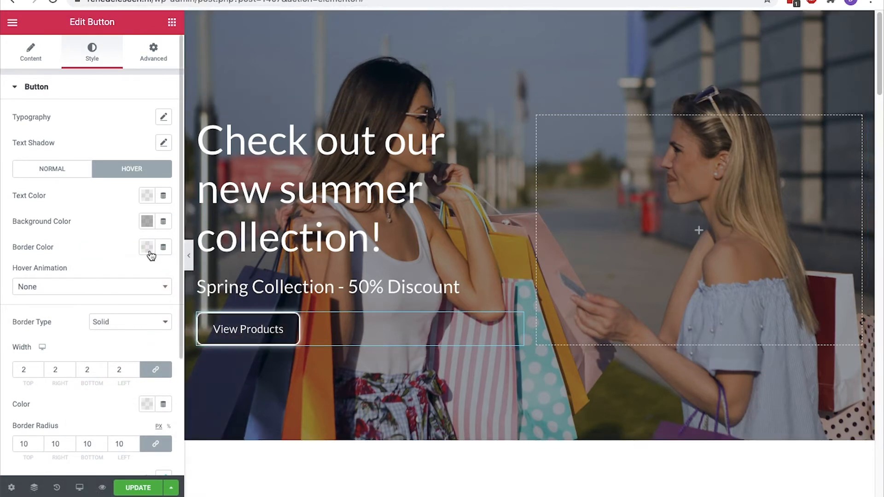
Make the button's hover border white and preview the page
left_click(148, 248)
left_click(200, 278)
left_click(151, 256)
left_click(189, 255)
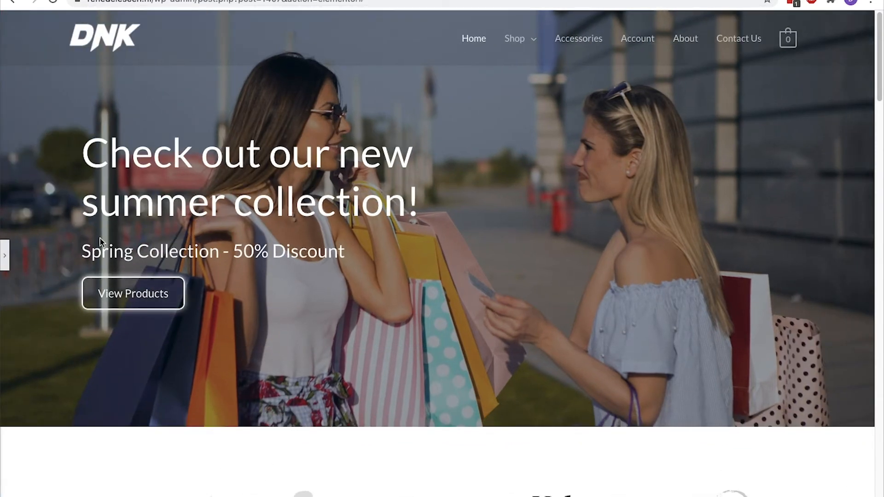
left_click(5, 255)
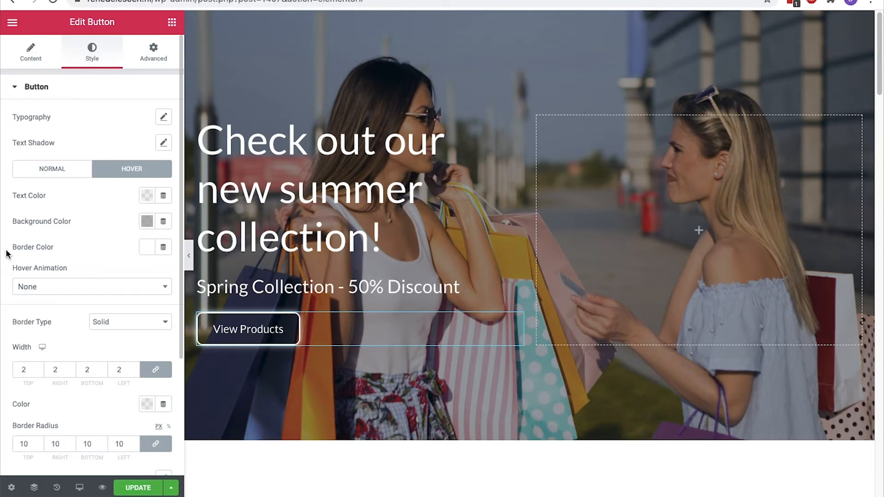
left_click(174, 25)
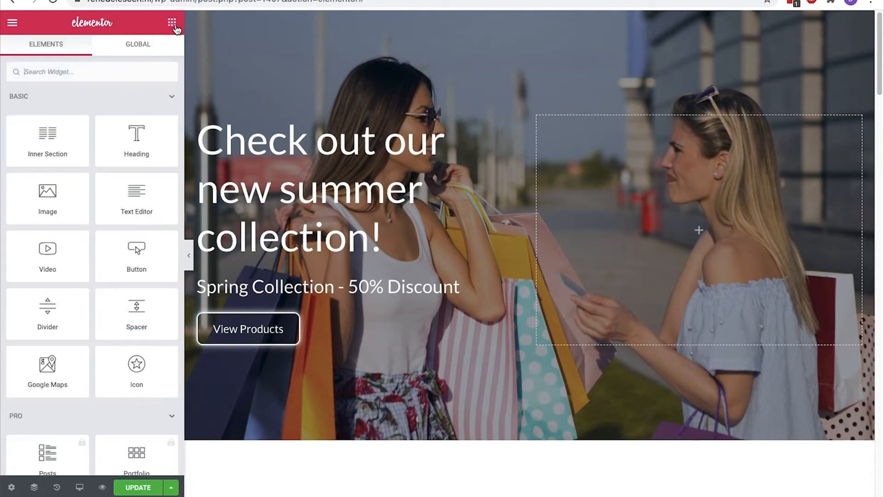
Add Social Icons below View Products; try purple #6A2F7F for Facebook, then restore official colour
type("social")
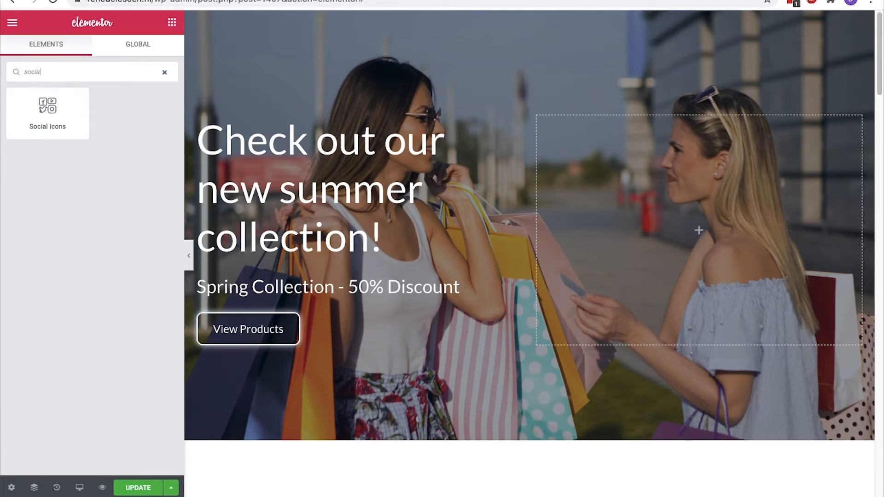
left_click_drag(48, 110, 289, 333)
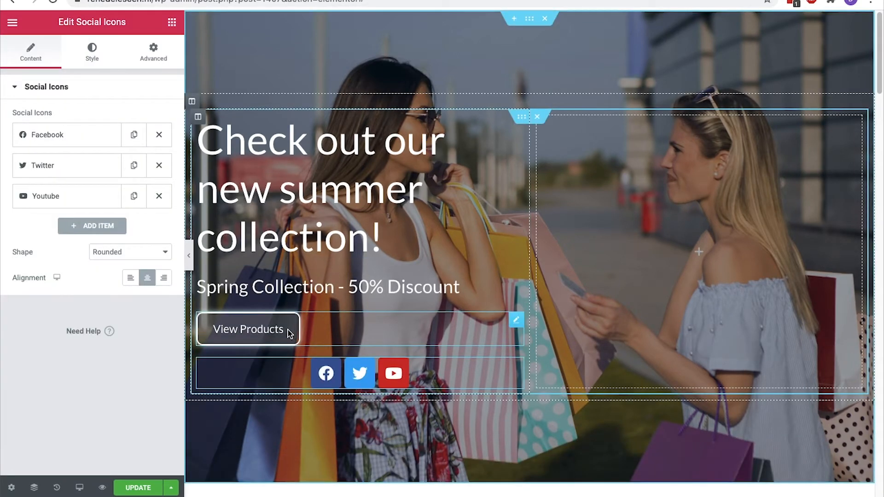
left_click(80, 140)
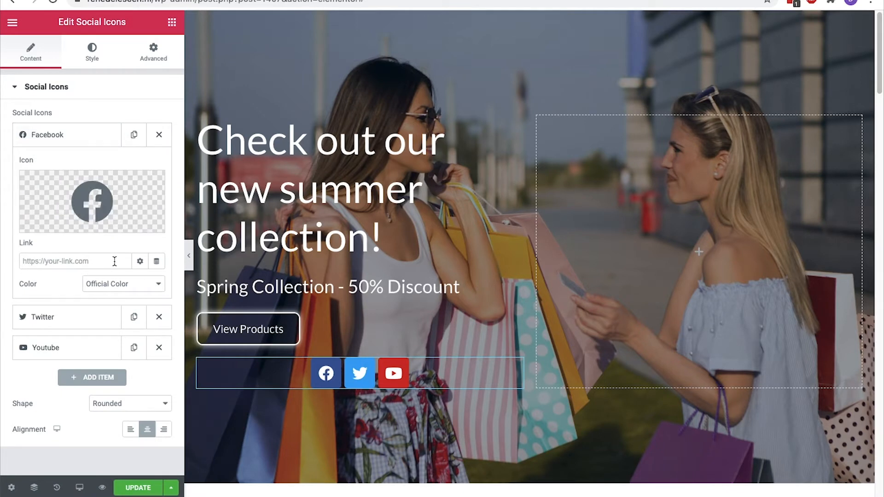
left_click(113, 284)
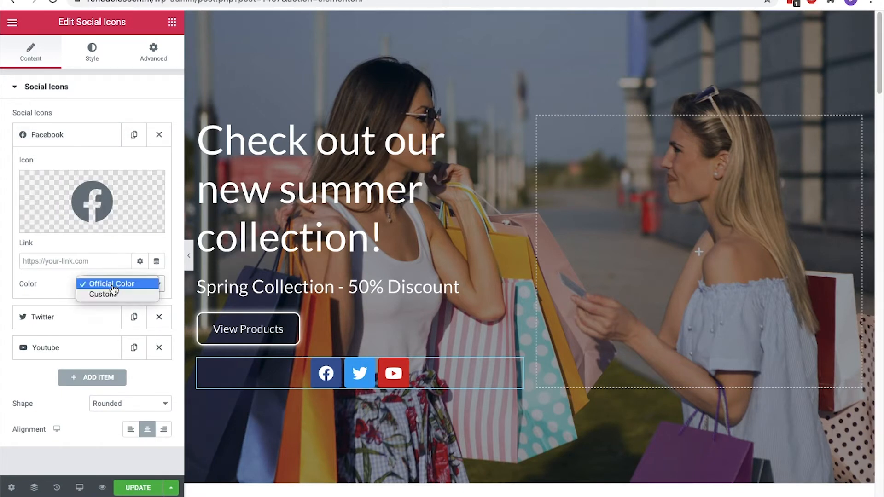
left_click(113, 295)
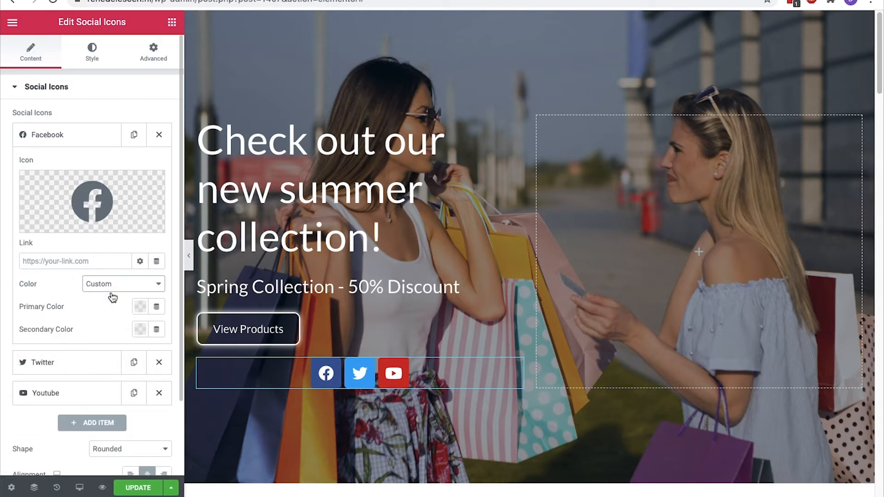
left_click(140, 307)
left_click(188, 247)
left_click_drag(146, 236, 165, 186)
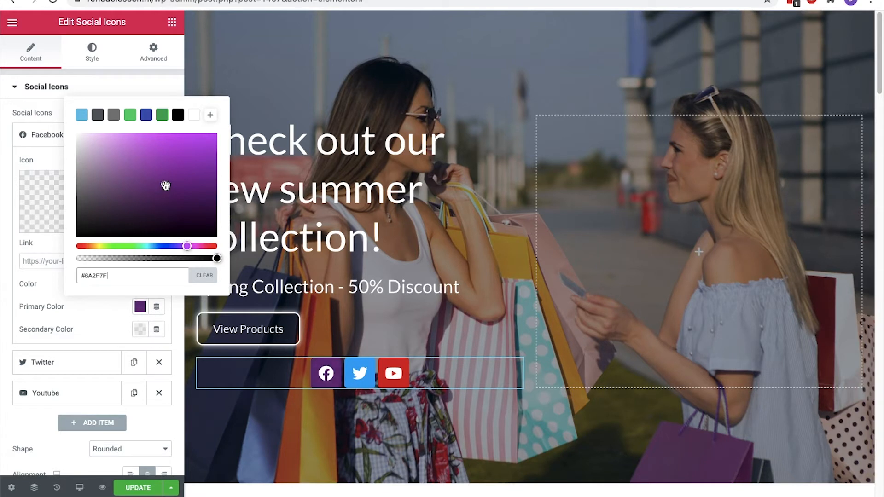
left_click(94, 285)
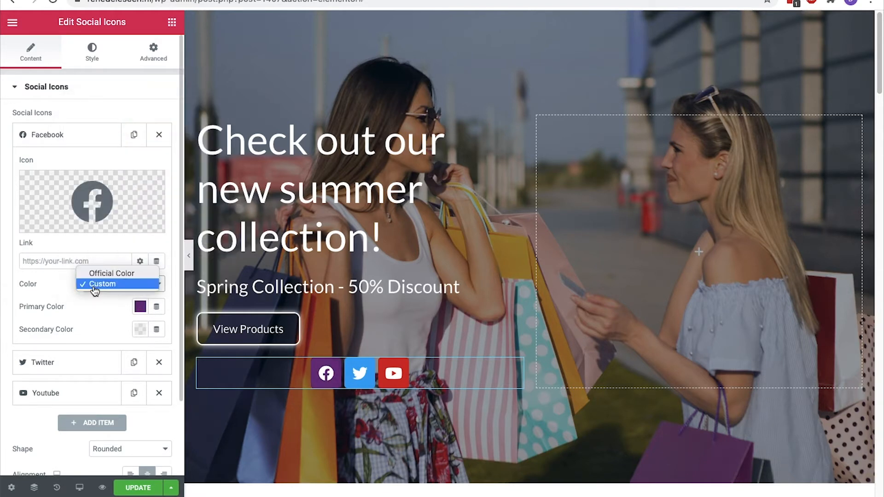
left_click(100, 276)
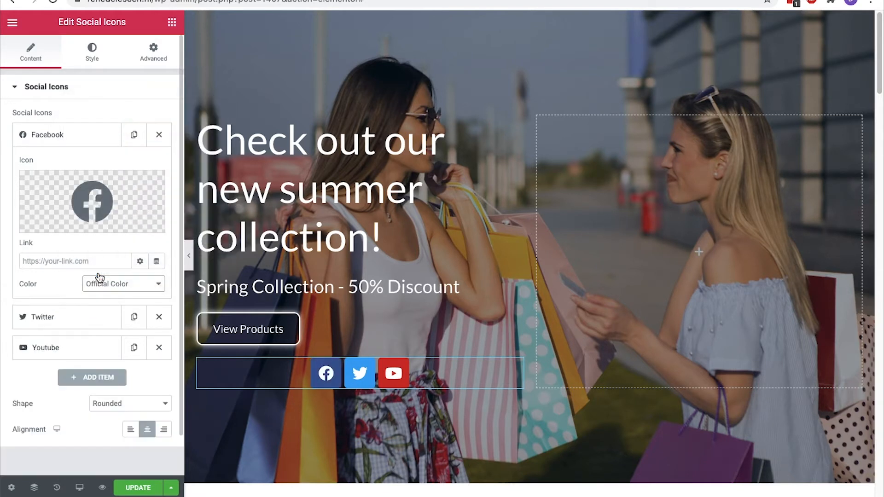
Set the social icons' shape to Rounded and their alignment to Left
left_click(123, 404)
left_click(123, 414)
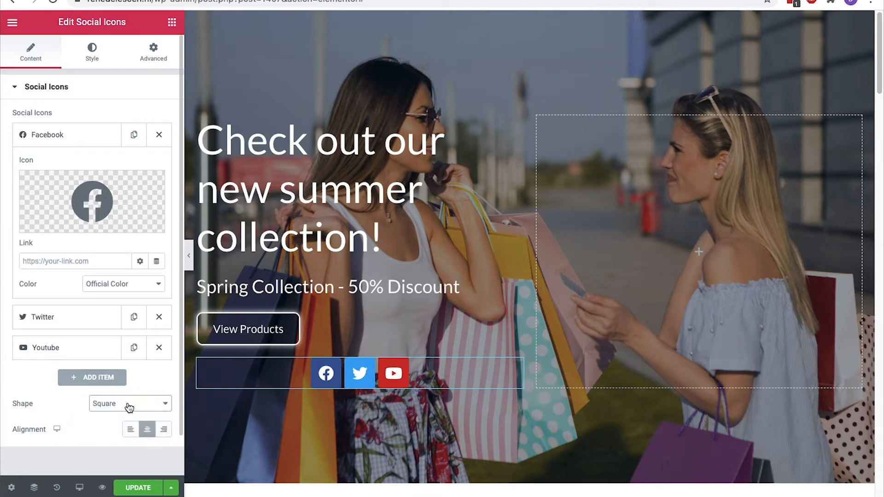
left_click(129, 407)
left_click(128, 413)
left_click(129, 404)
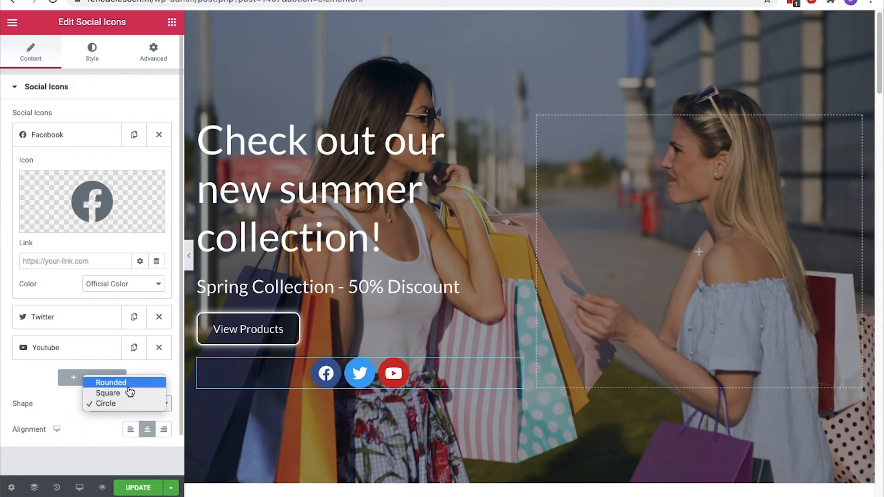
left_click(130, 383)
left_click(130, 429)
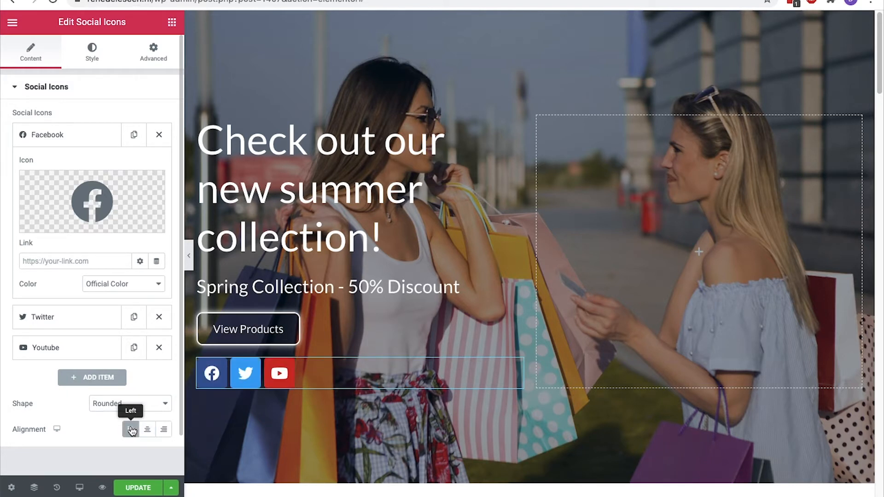
Try larger icon size, padding and spacing, undoing the padding and spacing changes
left_click(108, 49)
mouse_move(14, 165)
left_mouse_down()
mouse_move(31, 172)
mouse_move(12, 165)
left_mouse_up()
left_click_drag(12, 213, 46, 215)
key("ctrl+z")
left_click_drag(16, 260, 46, 264)
key("ctrl+z")
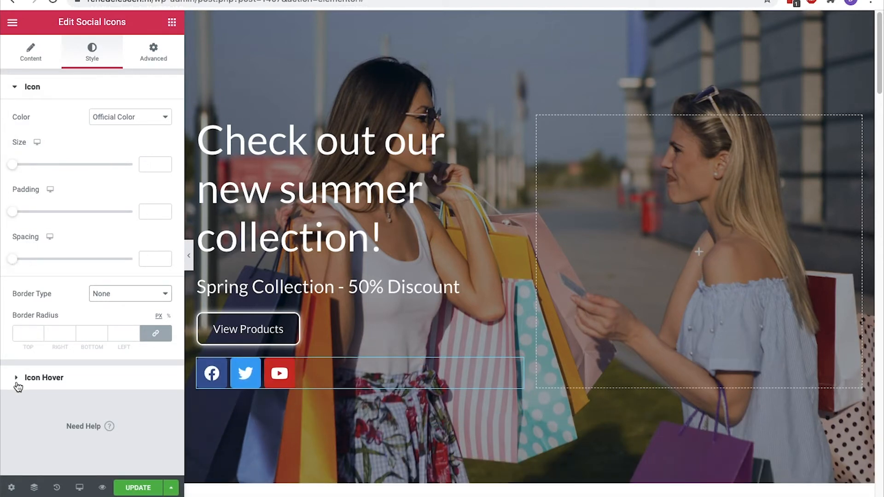
Set the social icons' hover animation to Bounce In, then change it to Shrink
left_click(17, 385)
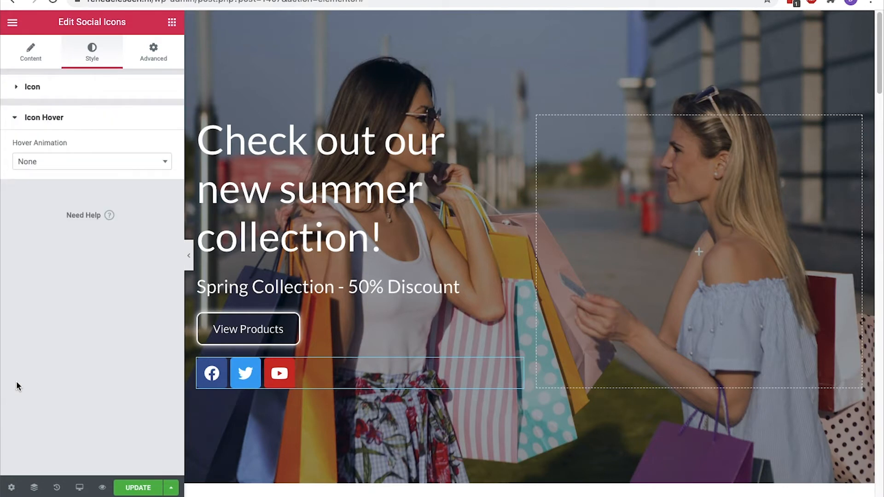
left_click(93, 166)
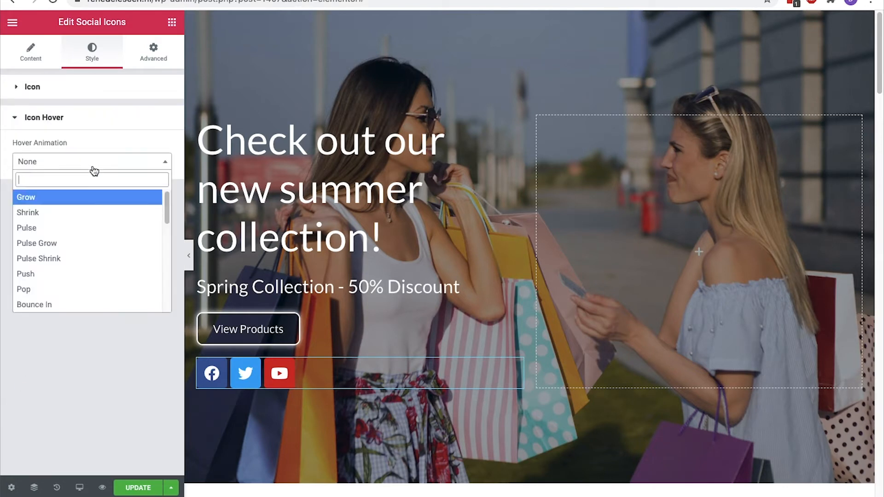
left_click(73, 306)
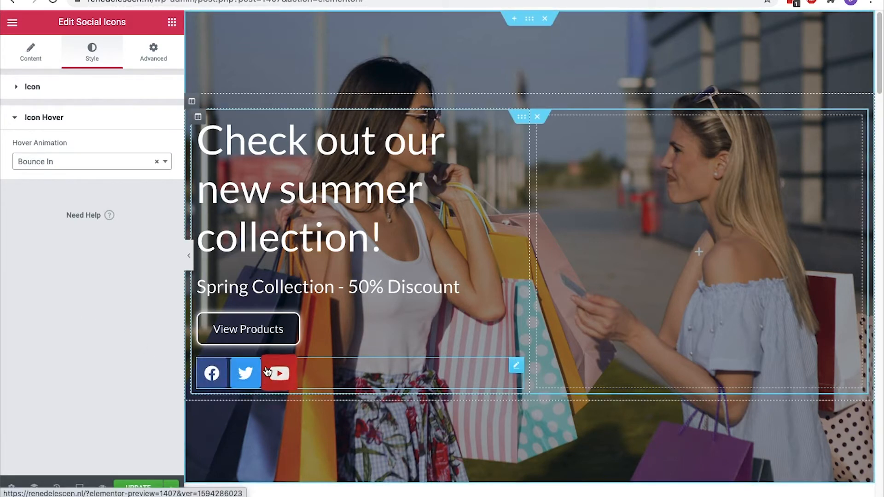
left_click(107, 161)
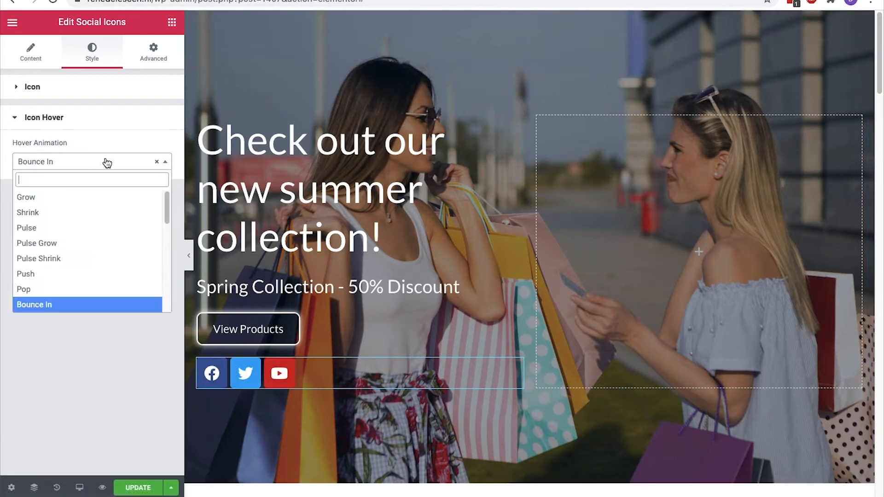
left_click(105, 212)
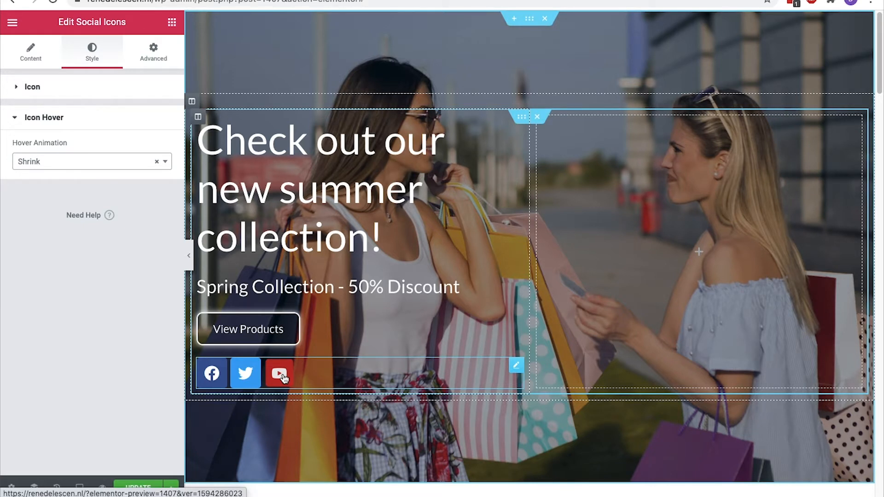
left_click(529, 20)
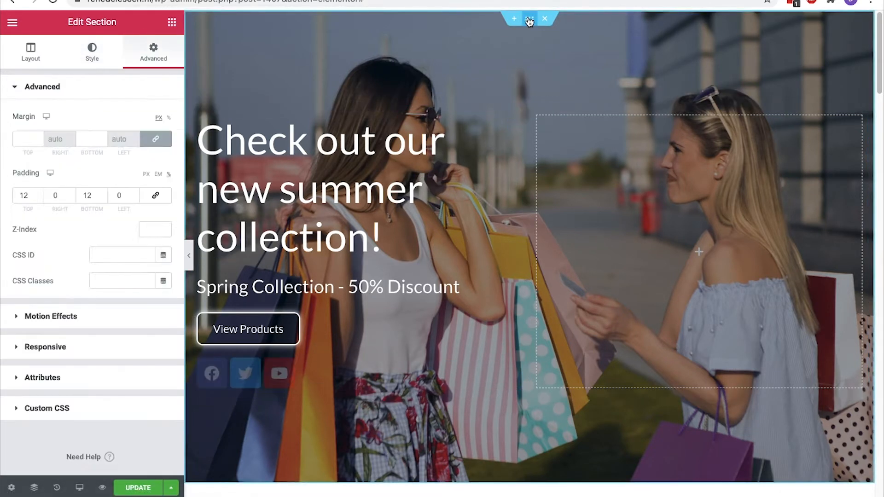
Give the hero section a black 0.4-opacity background overlay after trying purple, then show the Navigator
left_click(93, 51)
left_click(16, 88)
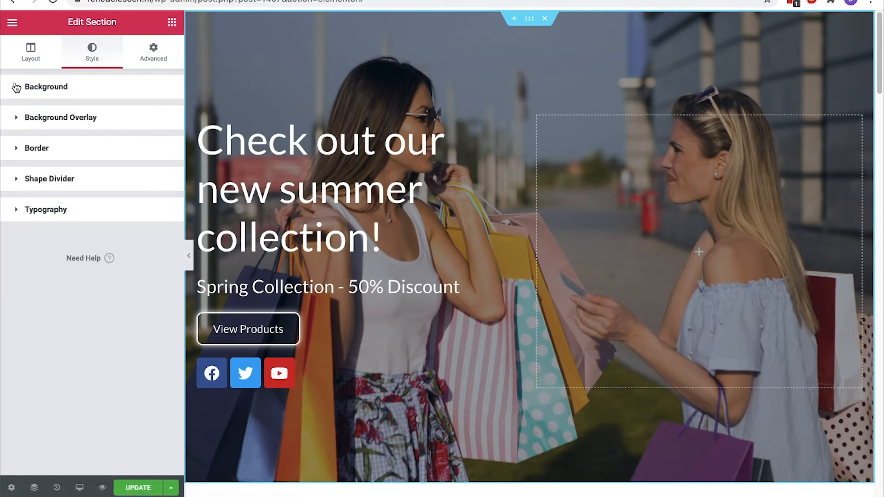
left_click(17, 119)
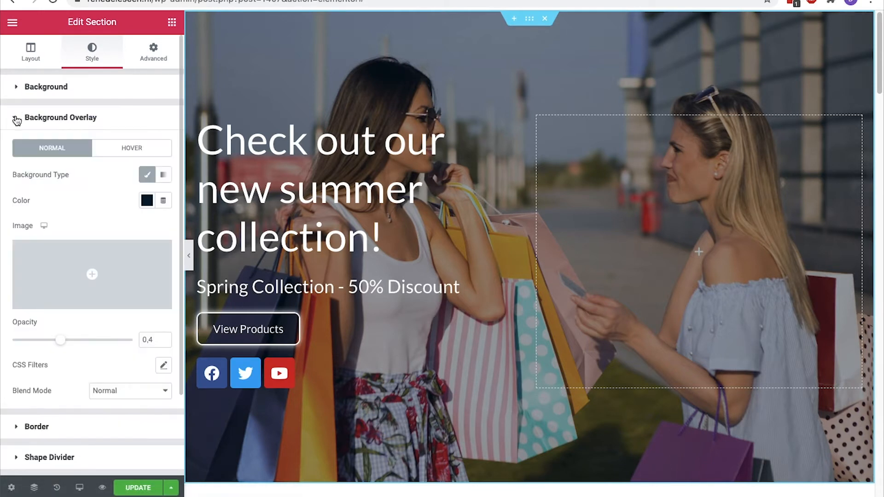
left_click(147, 200)
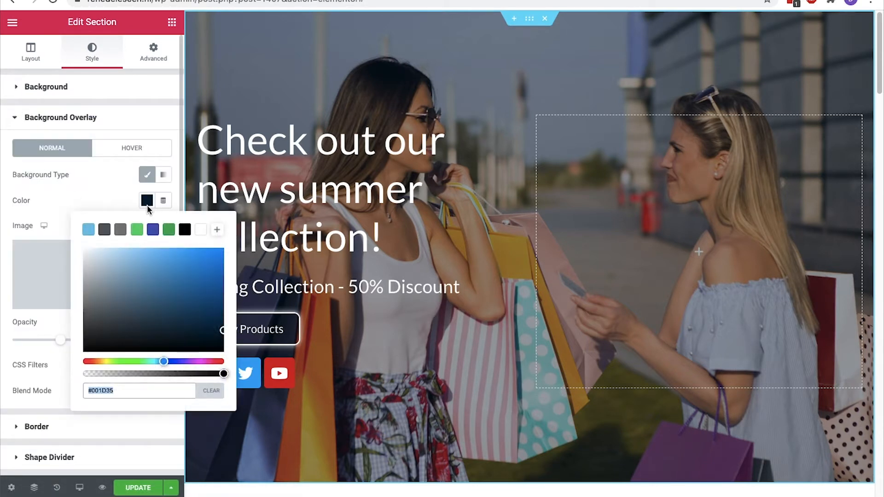
left_click(199, 362)
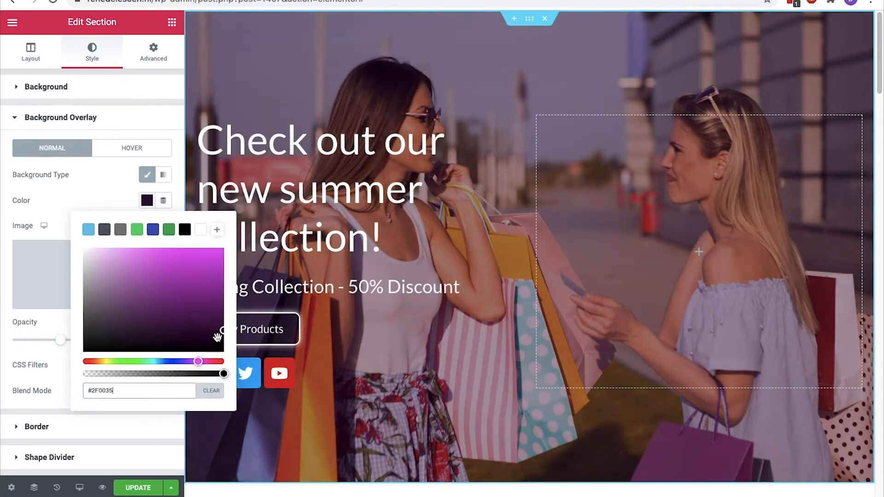
left_click(120, 196)
mouse_move(60, 341)
left_mouse_down()
mouse_move(112, 341)
mouse_move(30, 342)
mouse_move(61, 344)
left_mouse_up()
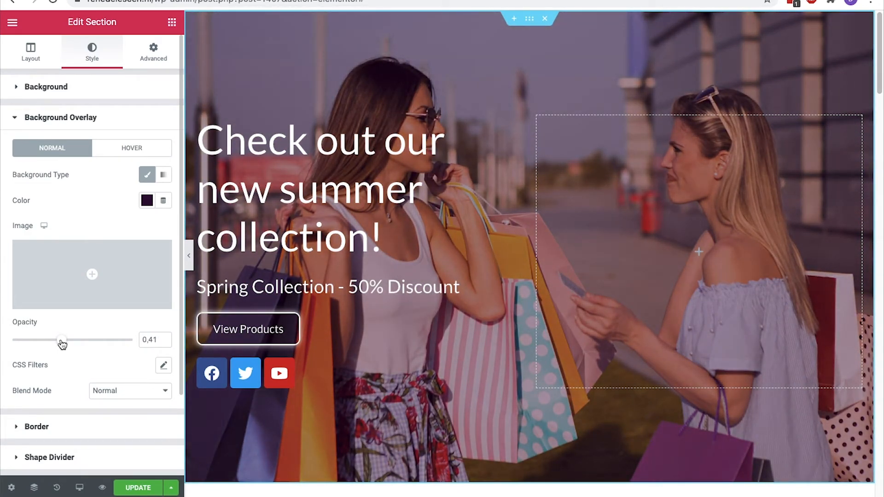
left_click(145, 204)
left_click(185, 229)
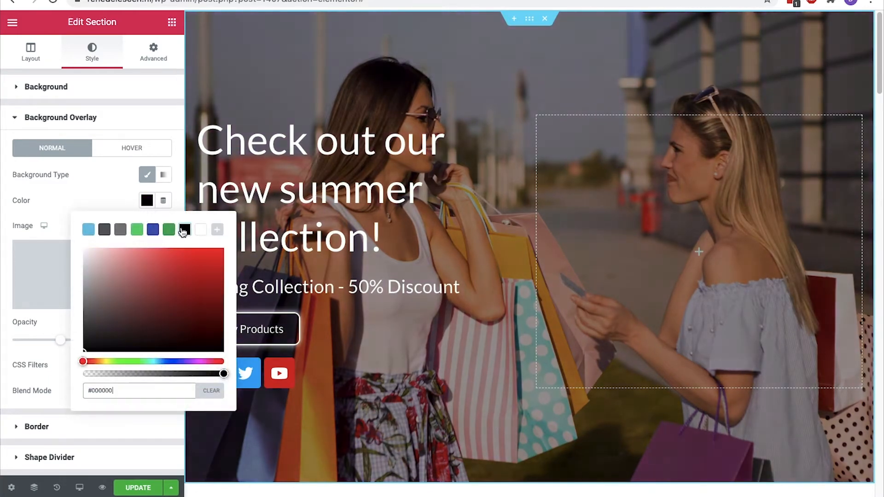
left_click(147, 204)
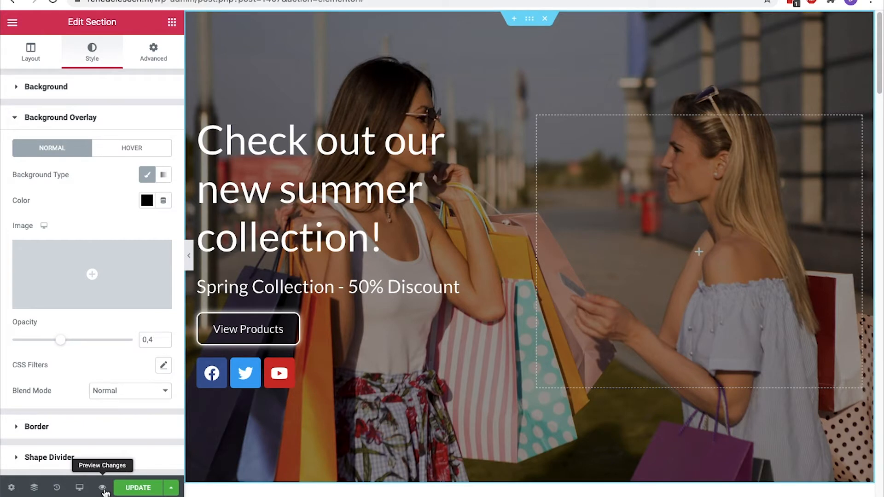
left_click(31, 492)
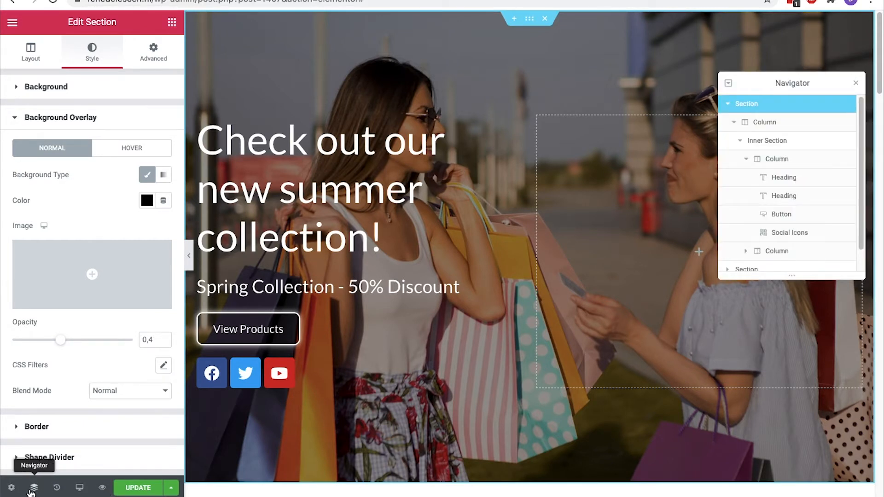
Review the edit History and its Revisions tab, then bring up the responsive device choices
left_click(55, 489)
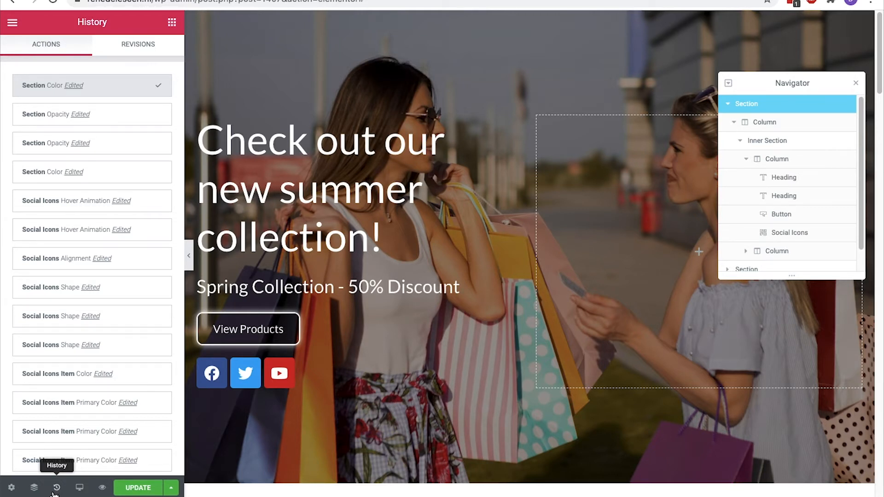
left_click(160, 55)
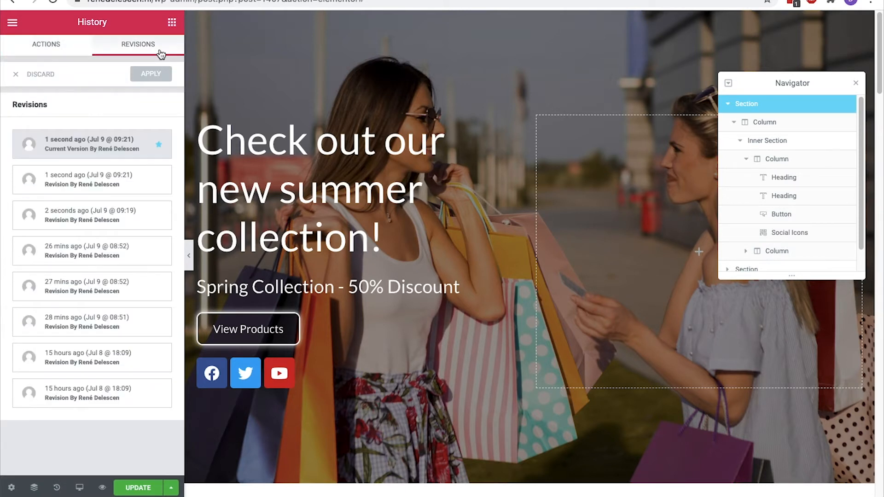
left_click(79, 483)
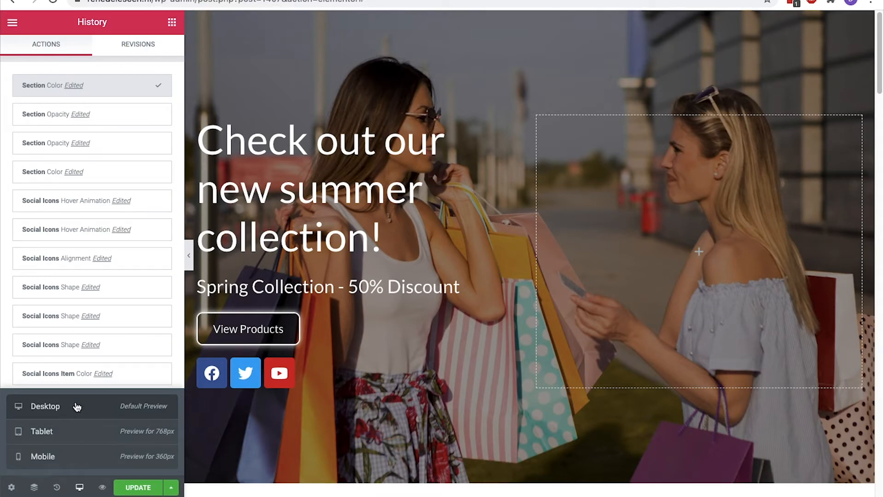
Switch to the mobile preview and centre the Spring Collection subheading
left_click(52, 463)
left_click(54, 441)
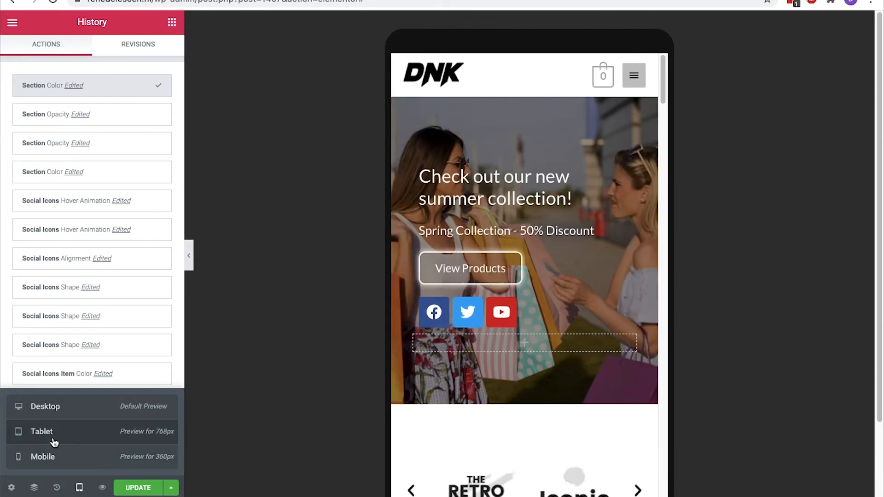
left_click(54, 415)
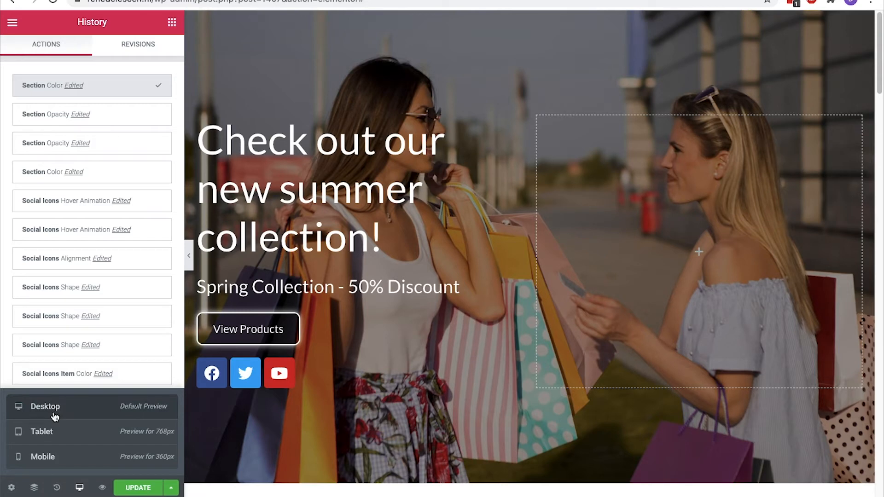
left_click(51, 463)
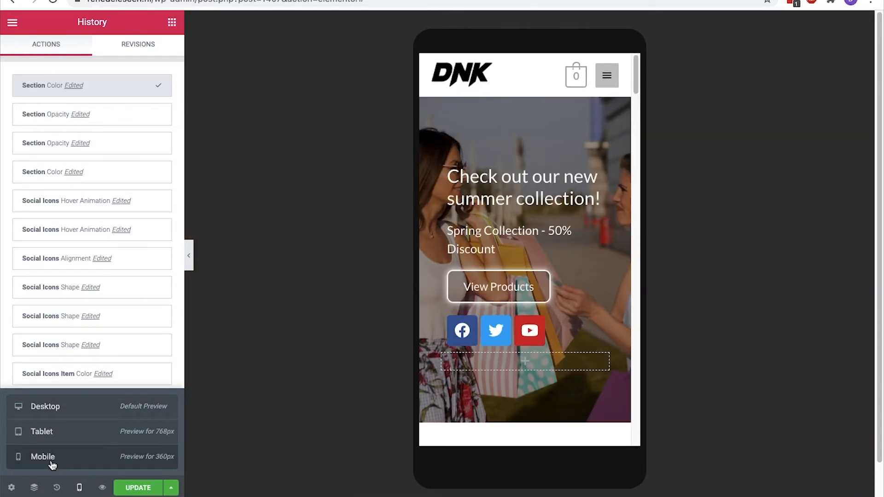
left_click(517, 194)
left_click(511, 239)
left_click(34, 52)
left_click(130, 289)
Centre the View Products button and the social icons on mobile
left_click(500, 288)
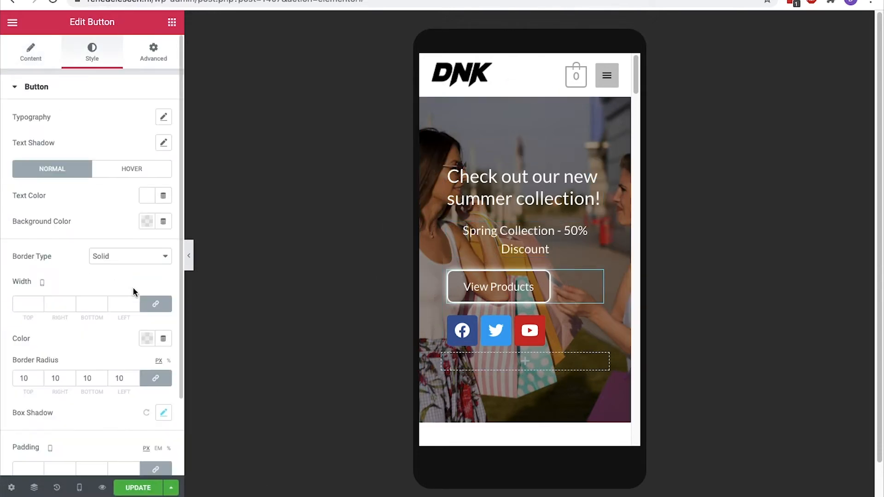
left_click(34, 53)
left_click(130, 207)
left_click(497, 331)
left_click(42, 59)
left_click(150, 281)
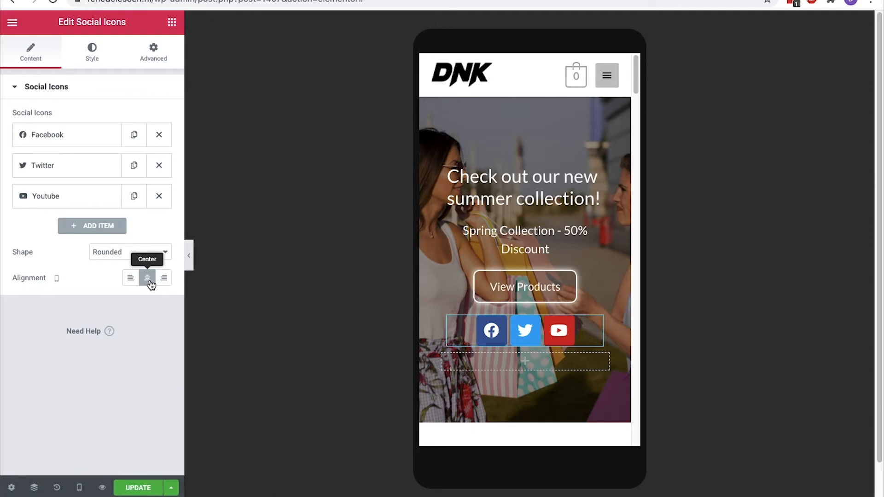
Save the page with UPDATE and return to the desktop preview
left_click(131, 489)
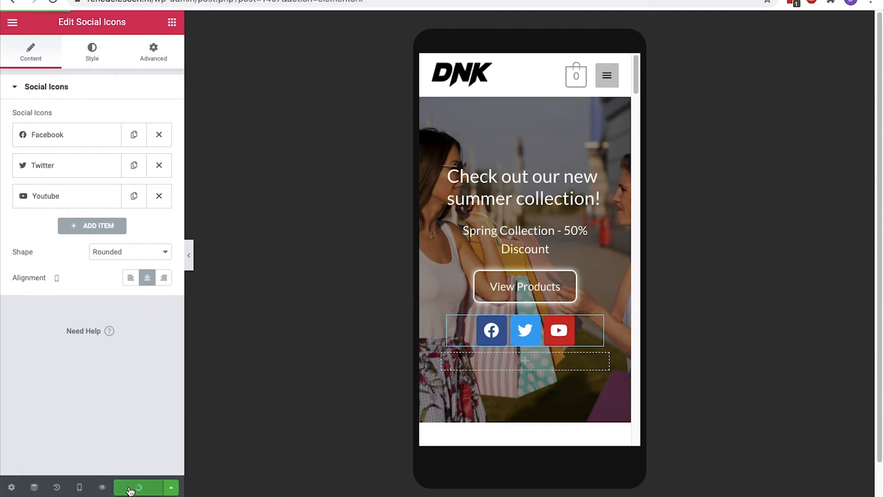
left_click(79, 488)
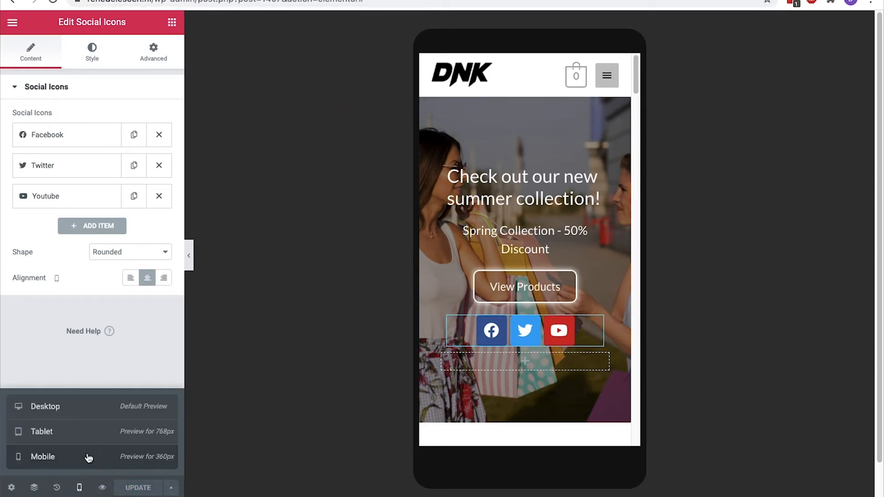
left_click(95, 415)
scroll(377, 398, "down", 10)
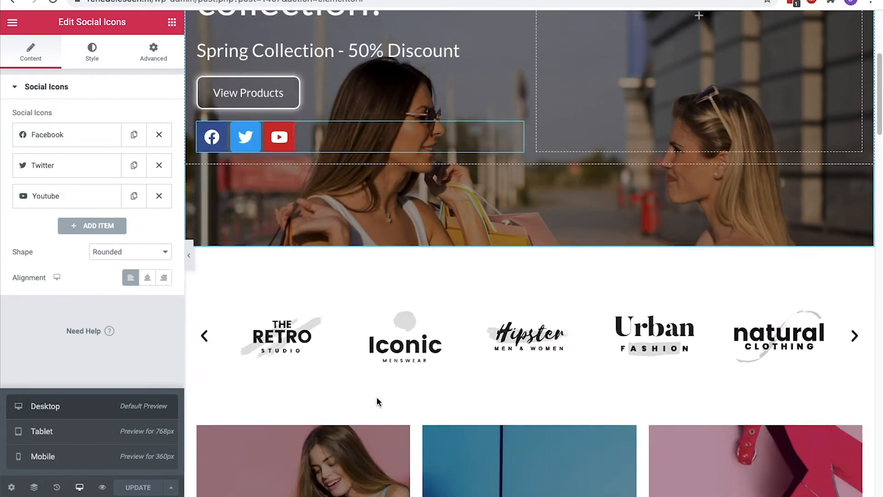
Edit the Featured Products shortcode to columns="4" limit="8" and check the grid
scroll(377, 398, "down", 14)
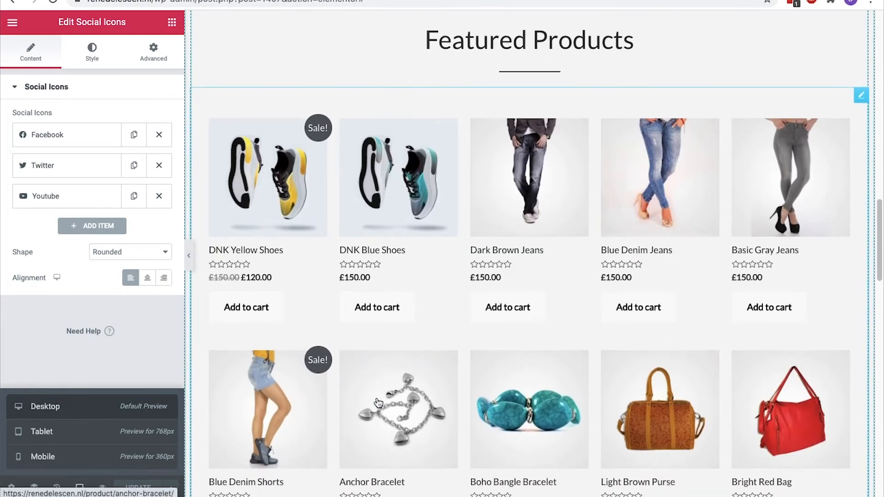
left_click(548, 93)
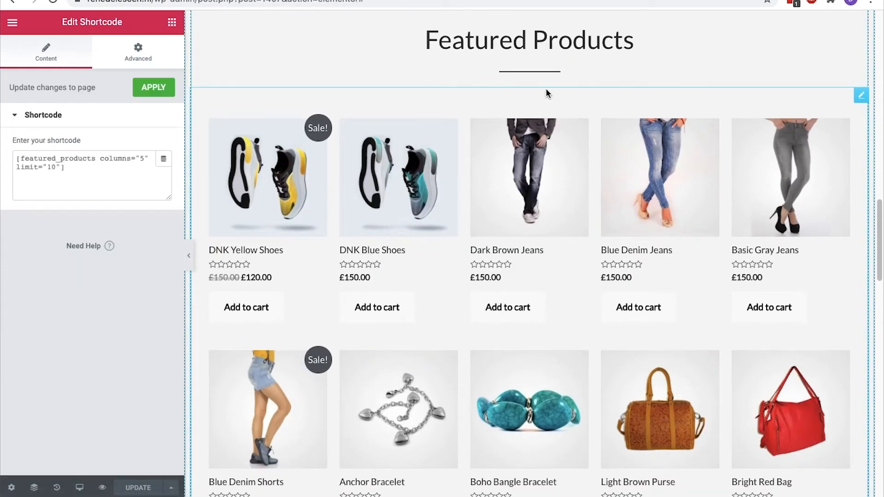
triple_click(102, 168)
left_click(86, 174)
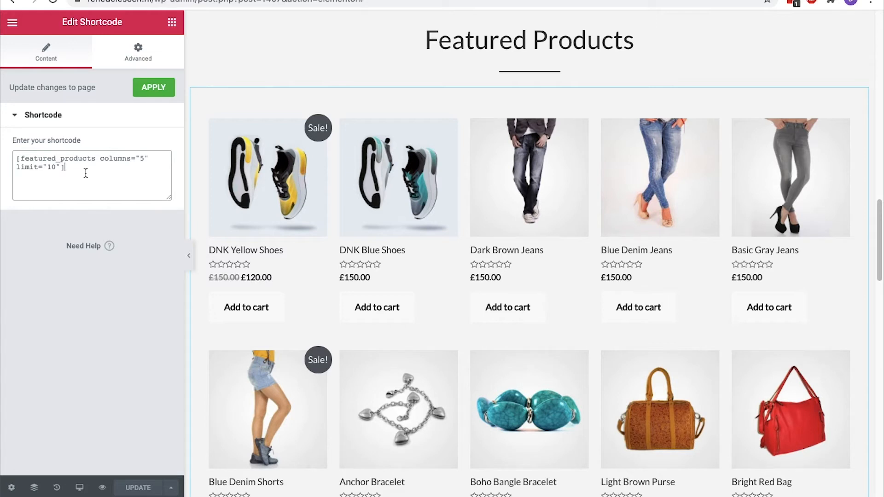
left_click(145, 159)
key("BackSpace")
type("4")
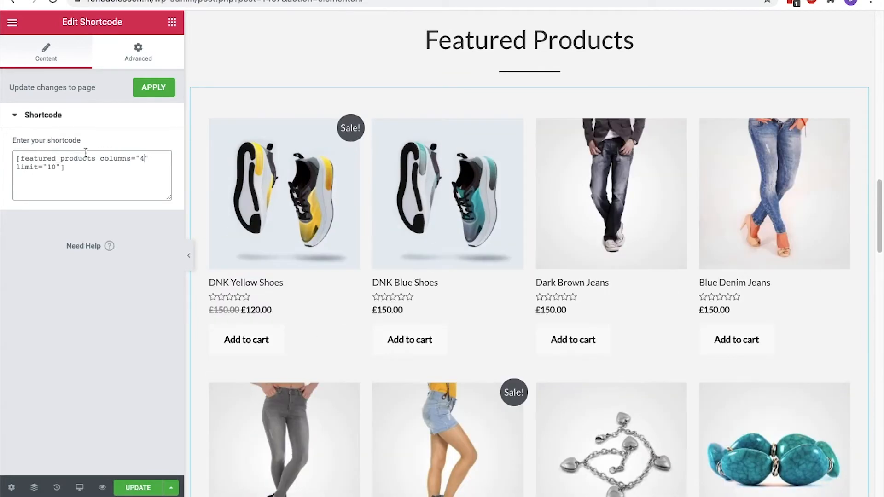
left_click(59, 168)
key("BackSpace")
key("BackSpace")
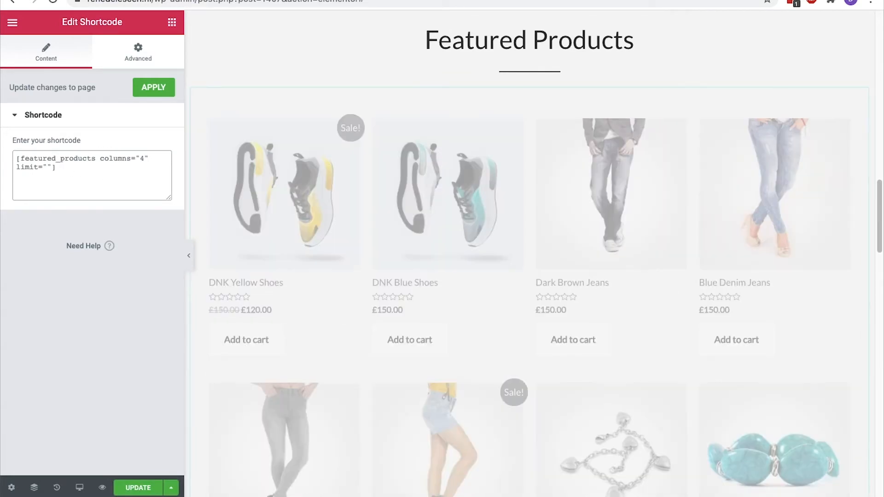
type("8")
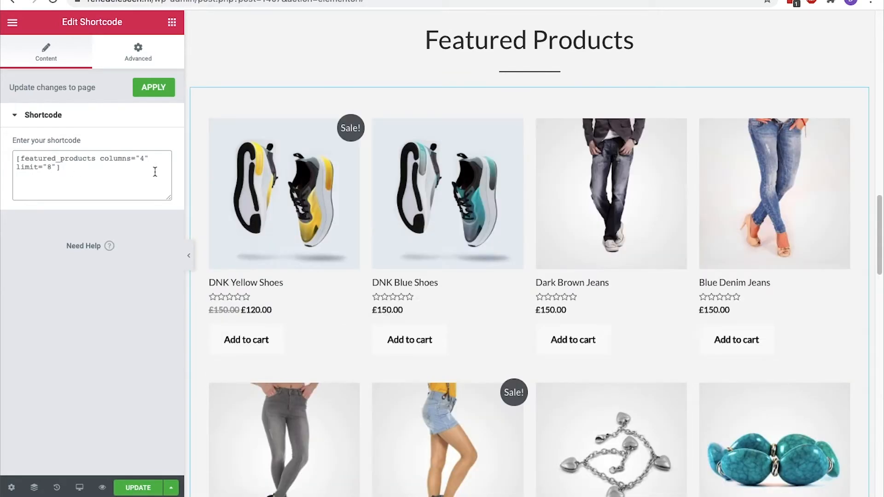
scroll(247, 175, "down", 4)
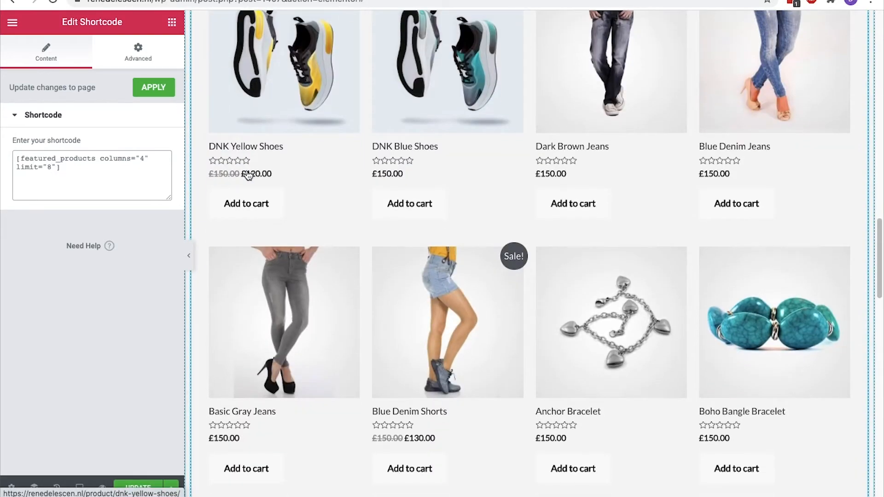
scroll(248, 175, "down", 3)
scroll(248, 175, "up", 7)
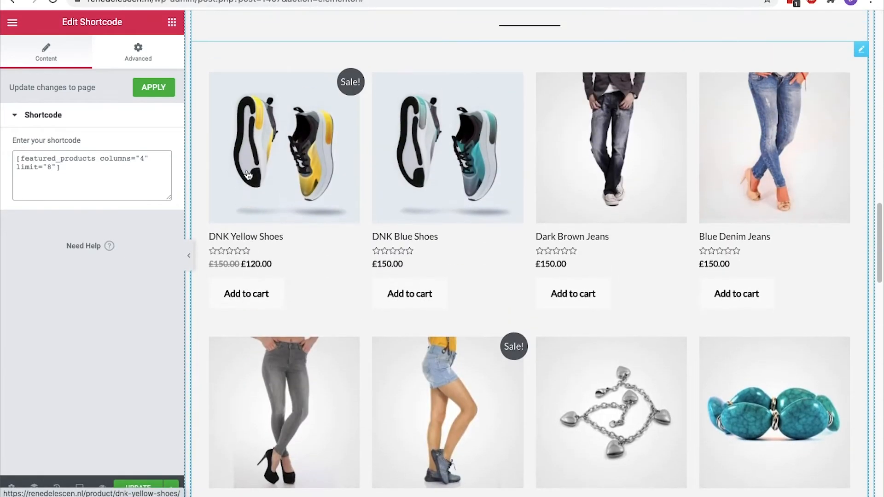
scroll(248, 175, "down", 15)
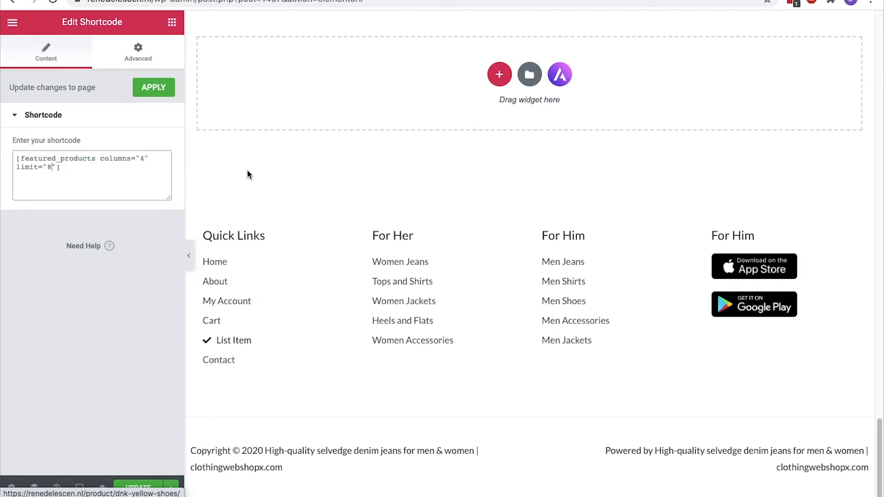
Add a single-column section and move it above Featured Products
left_click(495, 73)
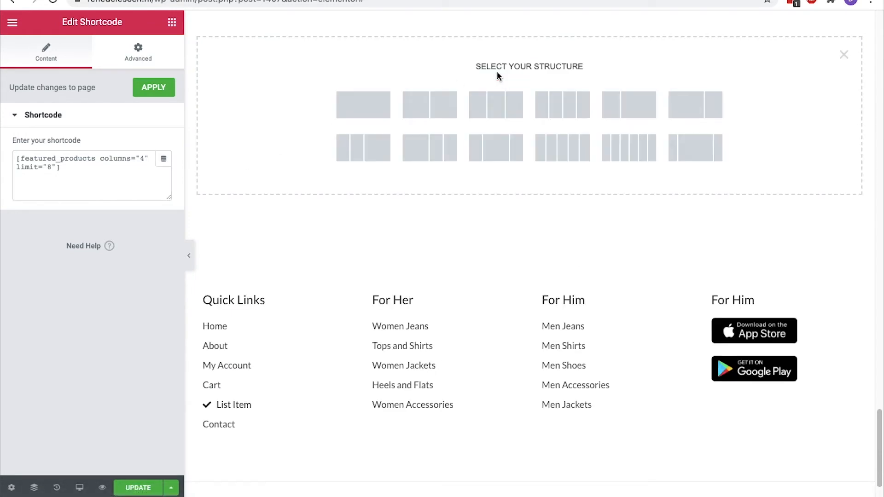
left_click(369, 105)
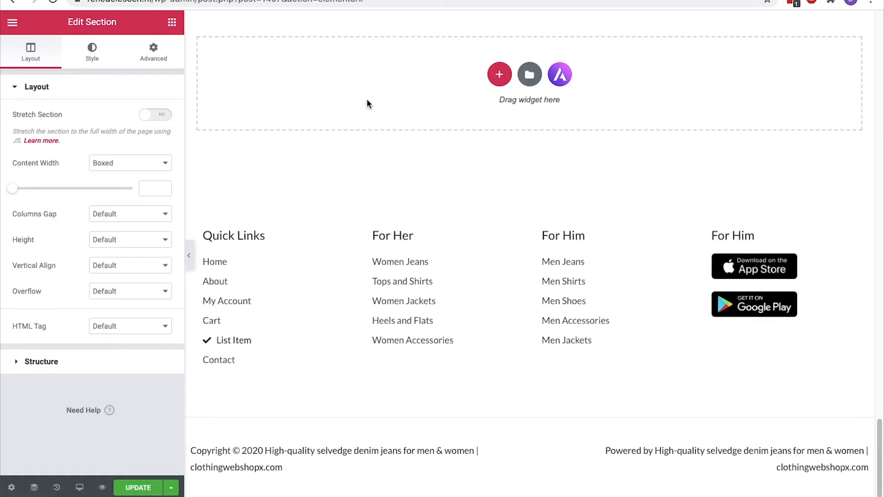
scroll(367, 100, "up", 5)
left_click_drag(530, 167, 535, 143)
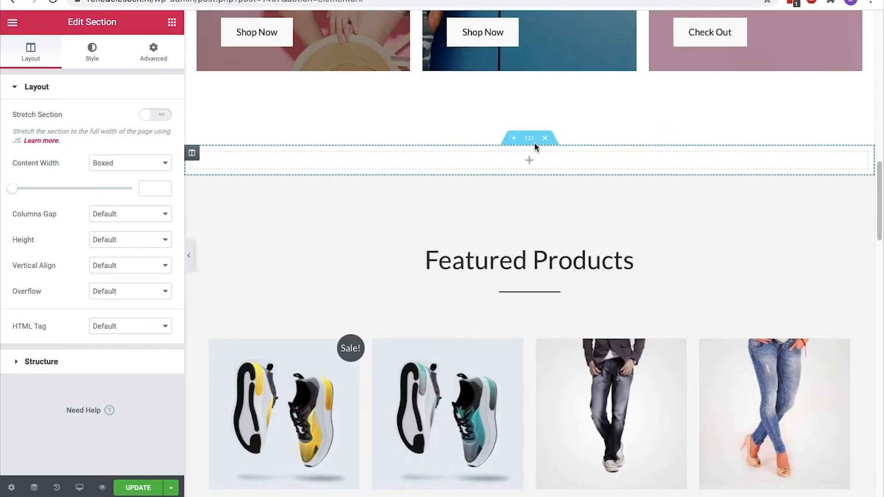
Search for 'products' and place the Products widget in the new section
left_click(171, 24)
left_click(127, 70)
type("produc")
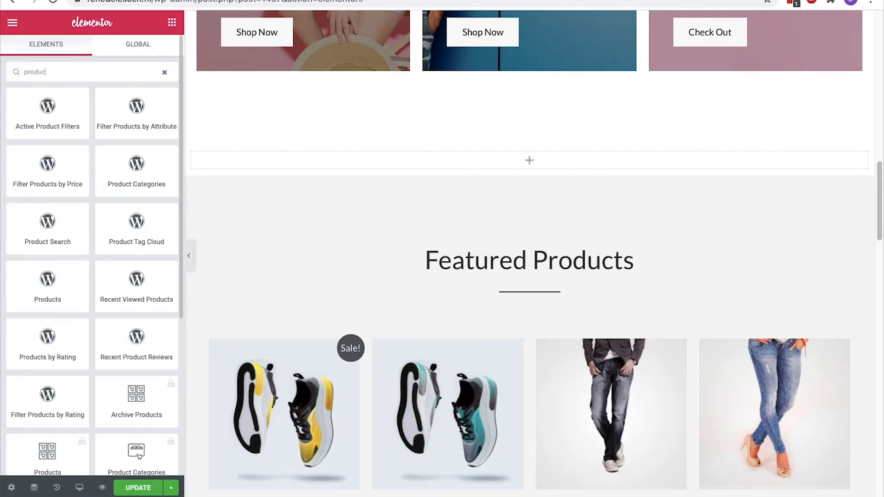
type("ts")
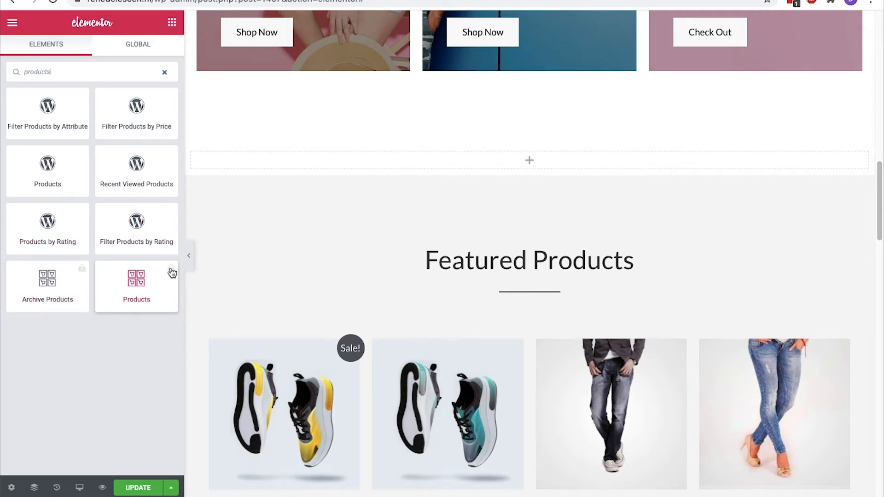
left_click_drag(63, 184, 316, 158)
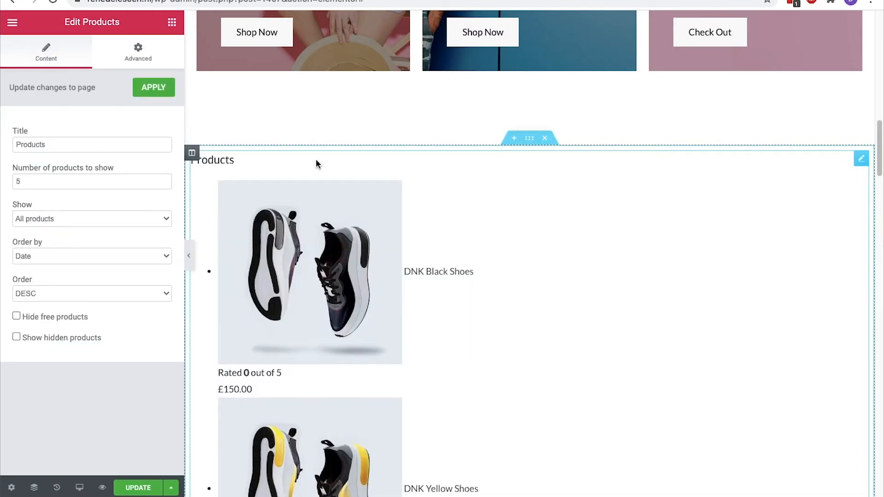
right_click(316, 159)
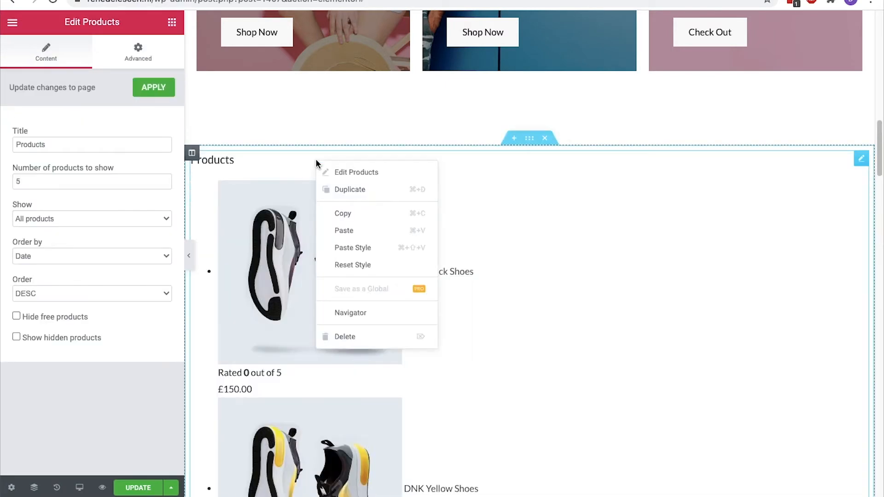
Delete the Products widget, save with UPDATE, and exit to the dashboard
left_click(340, 340)
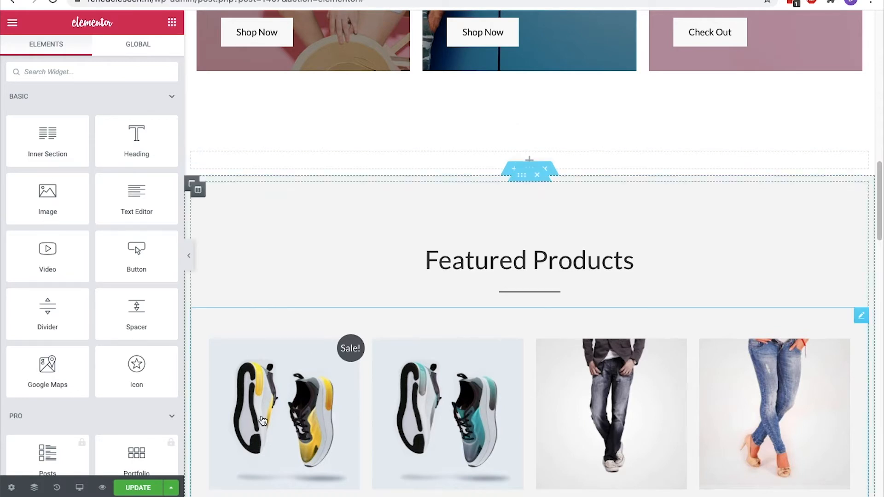
left_click(141, 491)
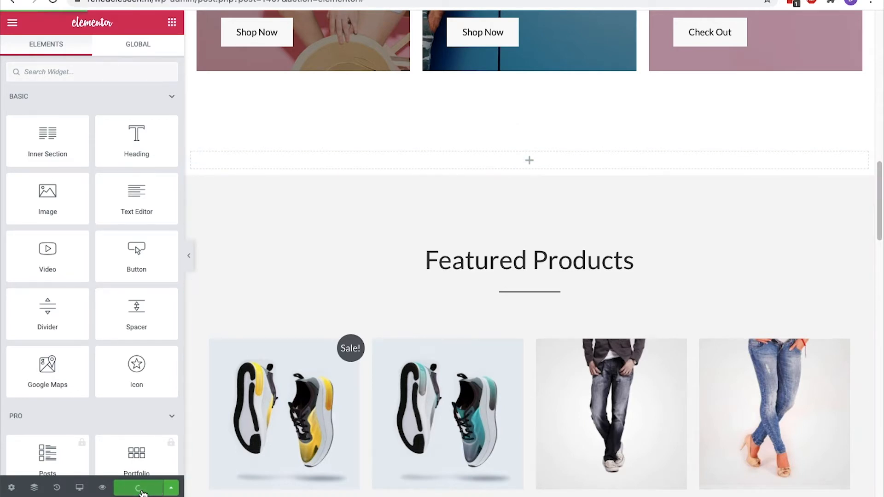
left_click(18, 28)
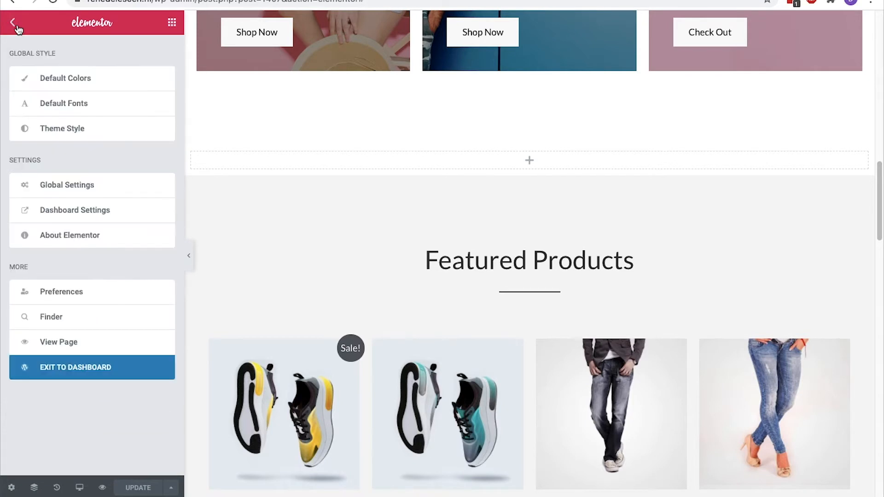
left_click(98, 378)
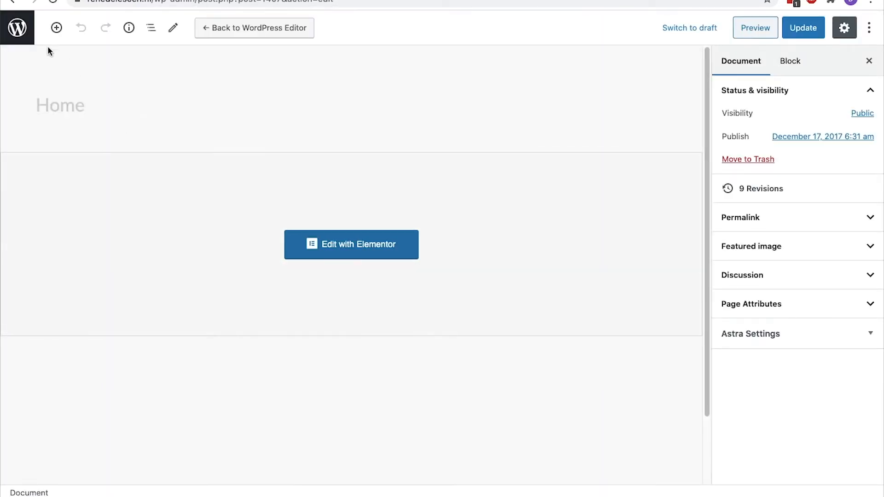
Search the plugin directory for 'essential' from Plugins > Add New
left_click(20, 28)
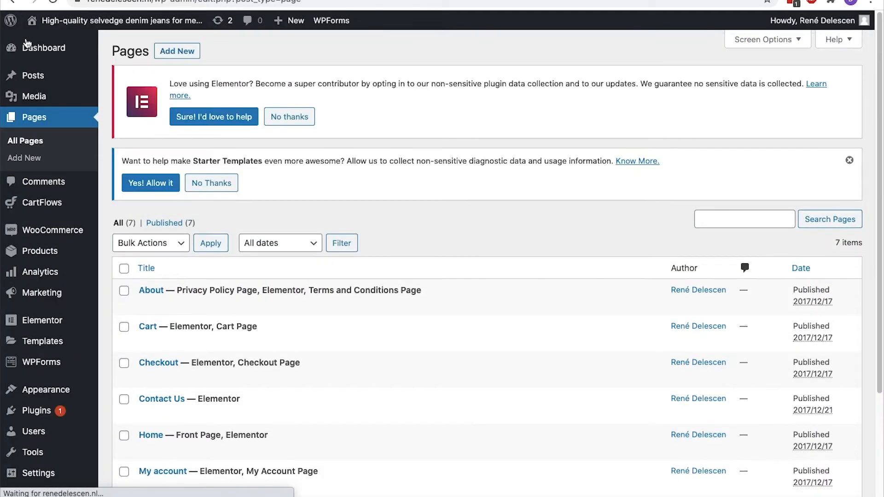
mouse_move(47, 412)
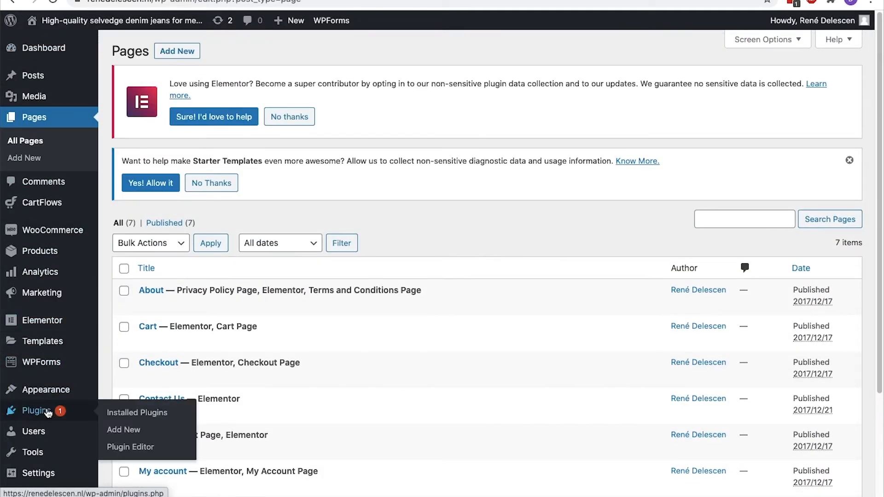
left_click(112, 430)
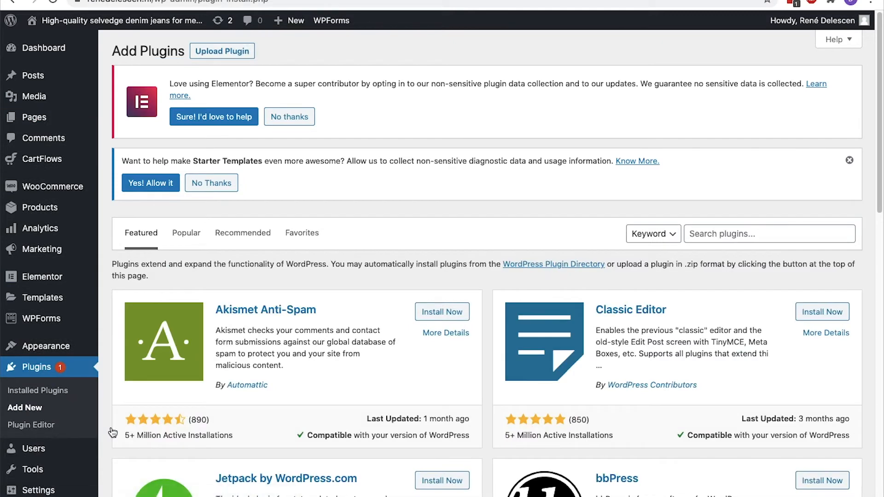
left_click(702, 242)
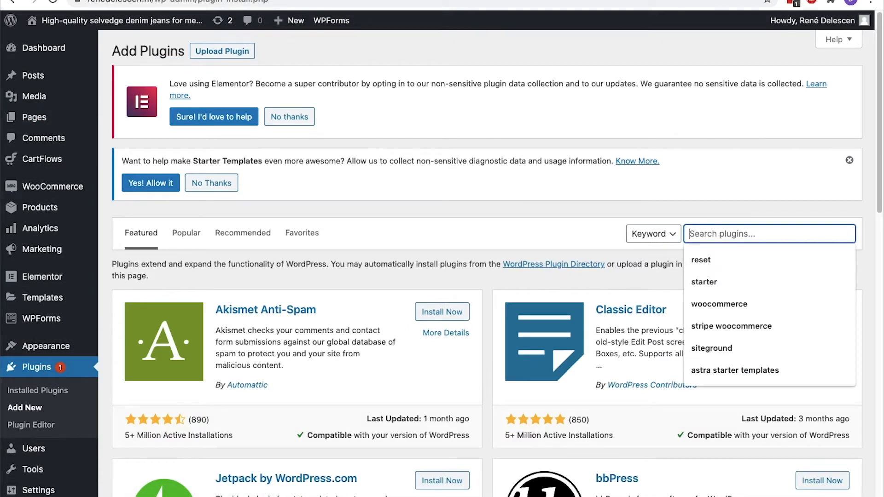
type("essential")
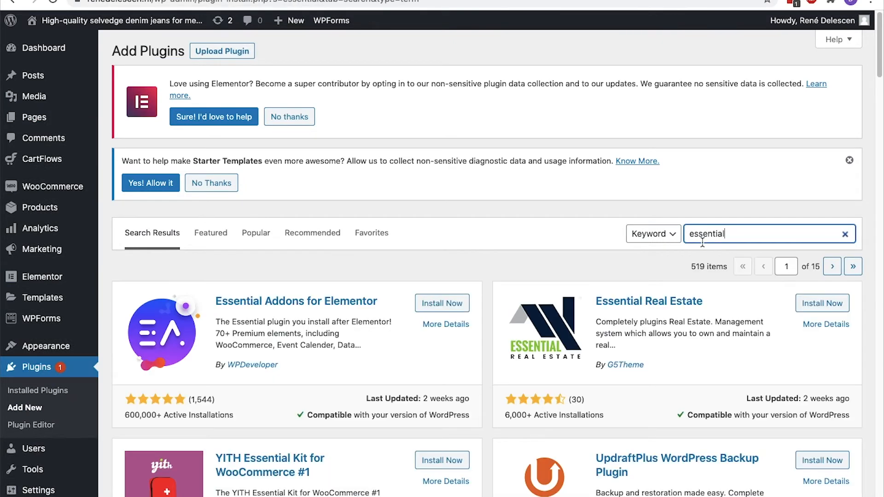
scroll(703, 242, "down", 3)
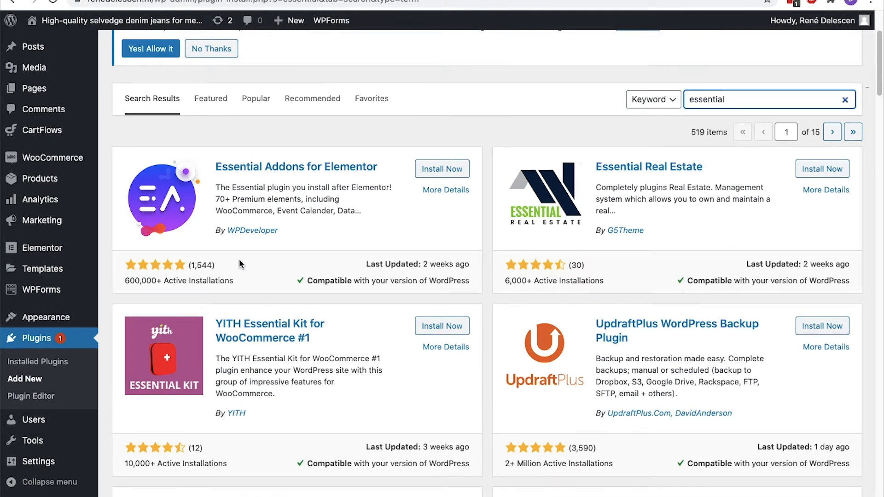
Install and activate Essential Addons for Elementor, then visit the live site
left_click(420, 175)
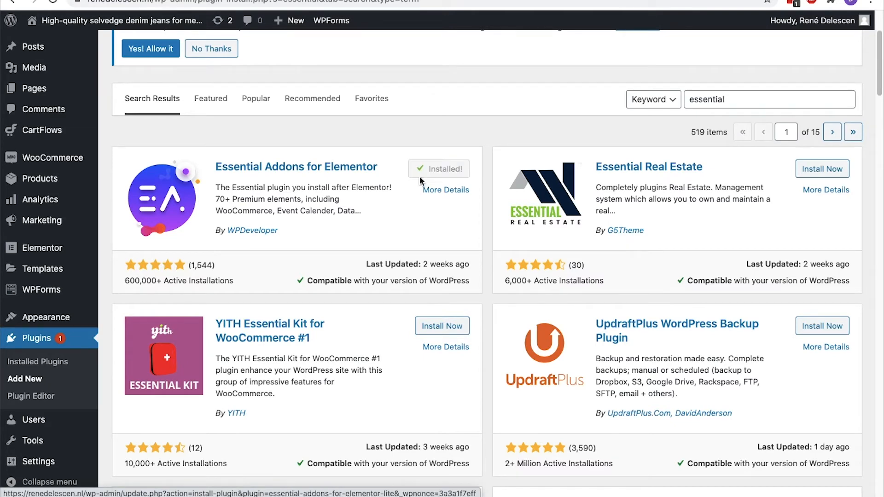
left_click(419, 176)
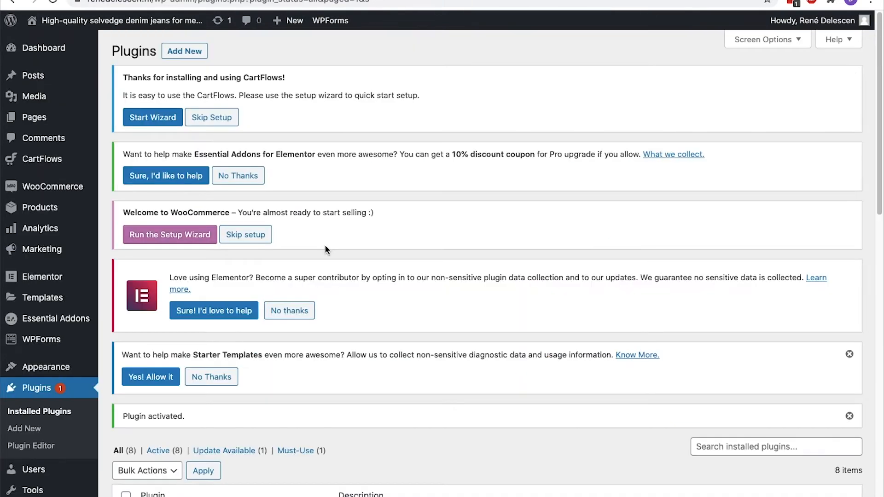
mouse_move(115, 20)
left_click(69, 44)
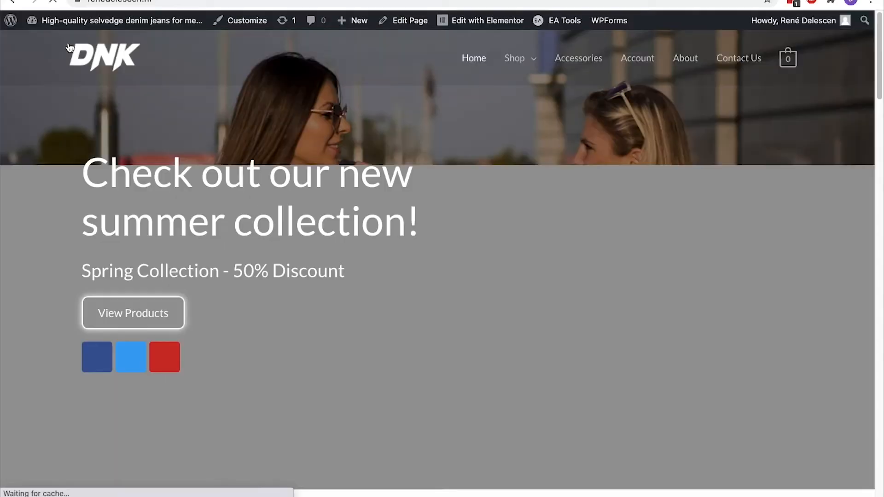
Open the home page in the Elementor editor and scroll to the empty section
left_click(458, 22)
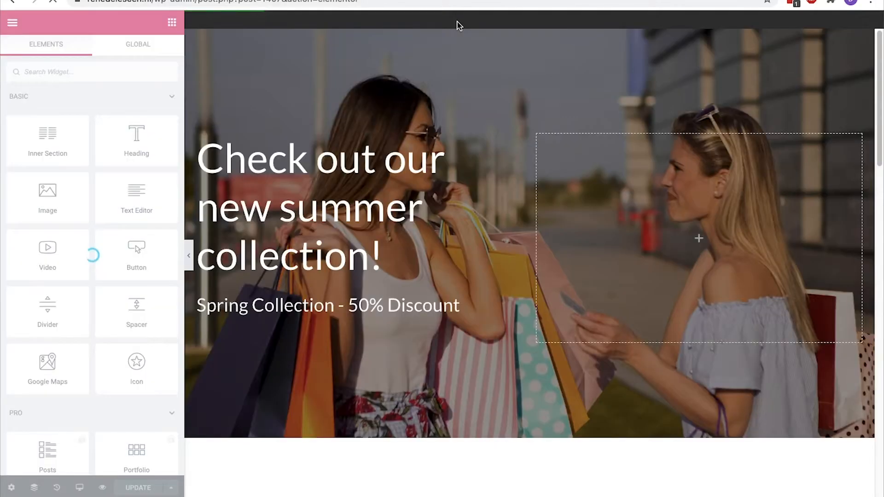
scroll(458, 21, "down", 10)
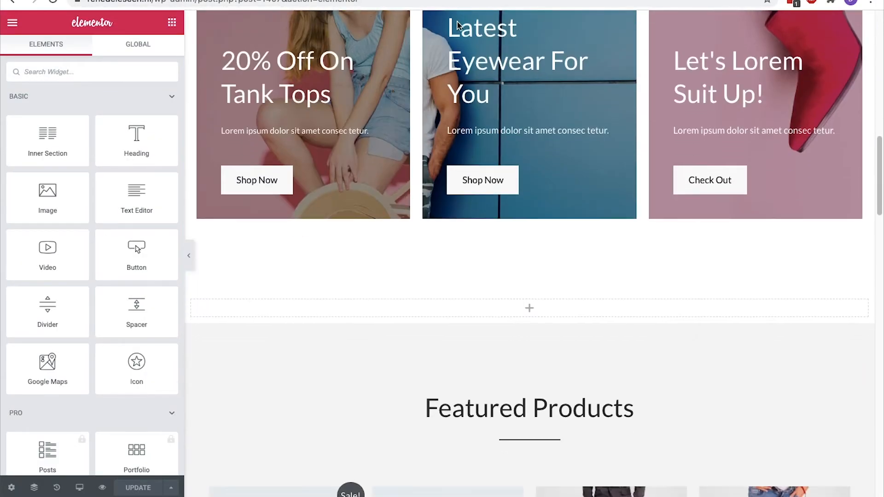
scroll(457, 21, "down", 6)
scroll(457, 22, "up", 1)
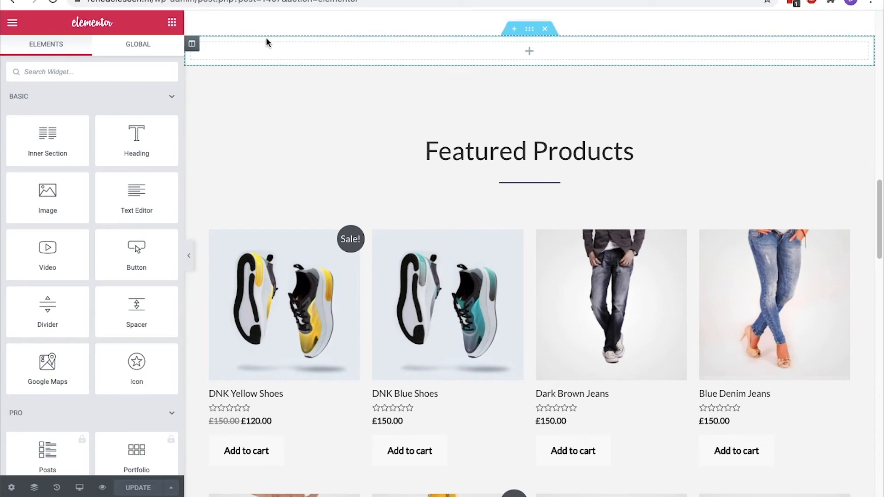
Search widgets for 'product' and drop a Product Grid above Featured Products
left_click(122, 65)
type("product")
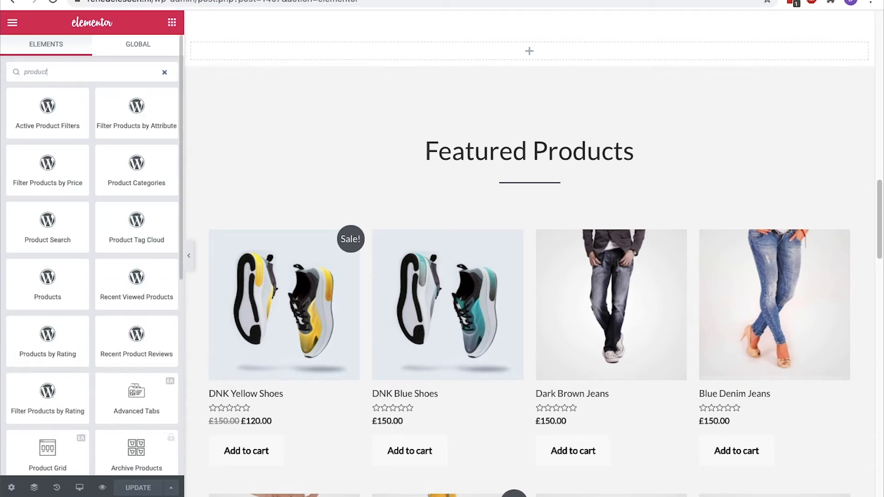
scroll(108, 110, "down", 5)
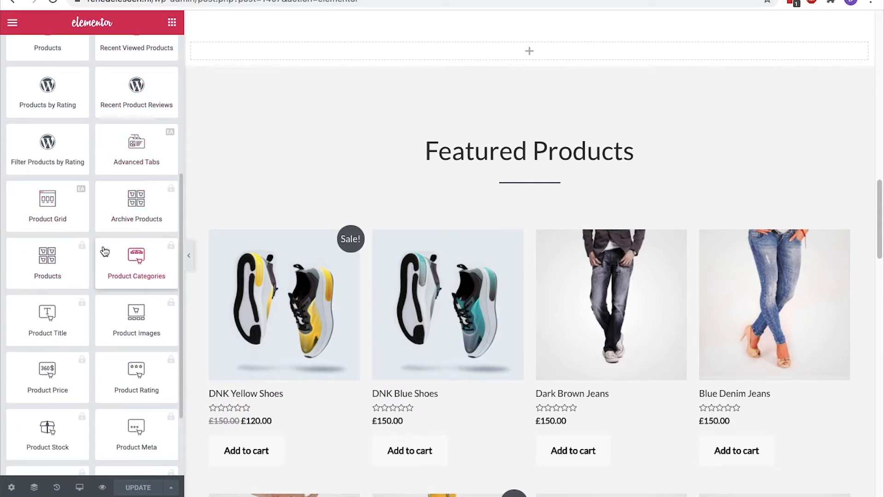
left_click_drag(51, 207, 327, 52)
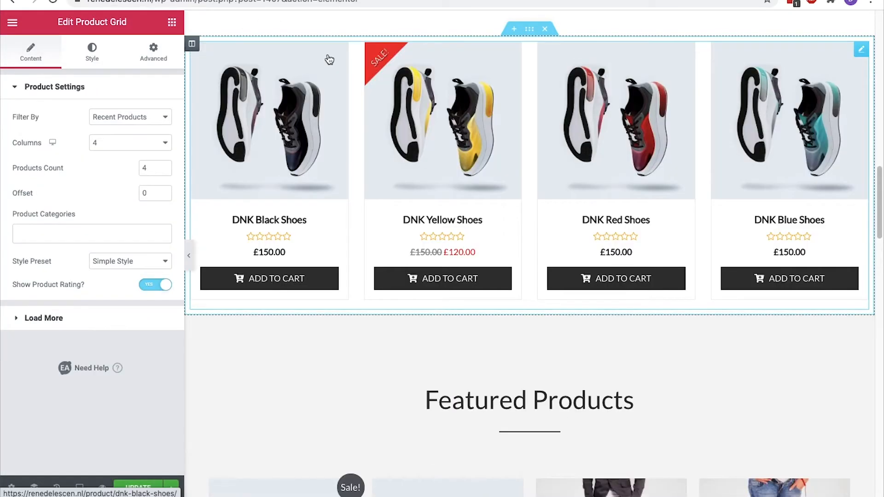
left_click(152, 117)
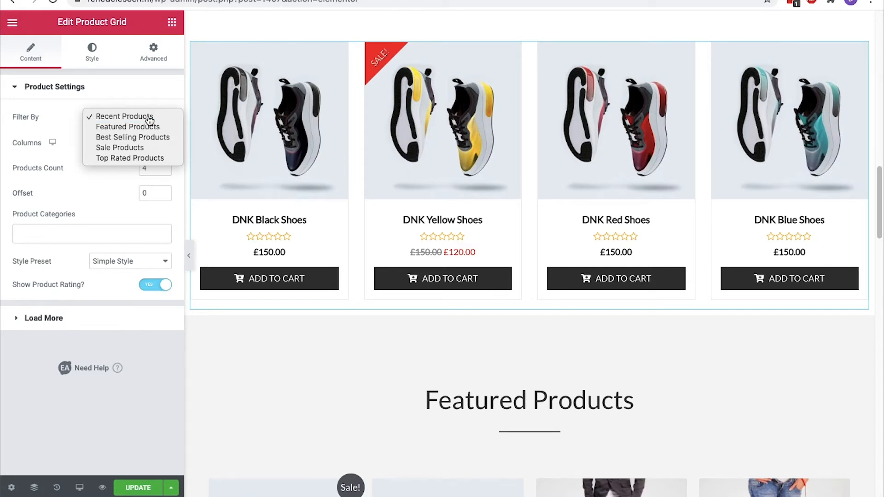
Keep Recent Products and set the grid's product count to 8, with no category filter
left_click(150, 118)
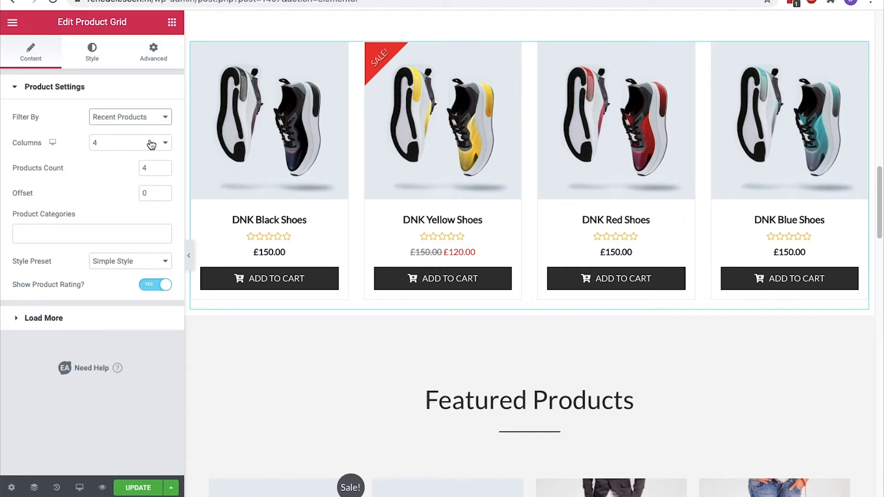
left_click(164, 166)
left_click(165, 165)
left_click(164, 166)
left_click(165, 165)
left_click(164, 166)
left_click(164, 171)
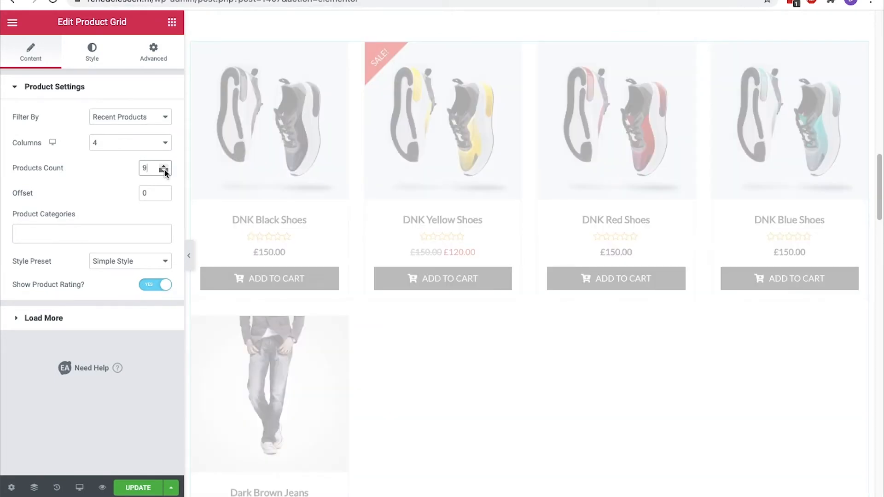
left_click(137, 231)
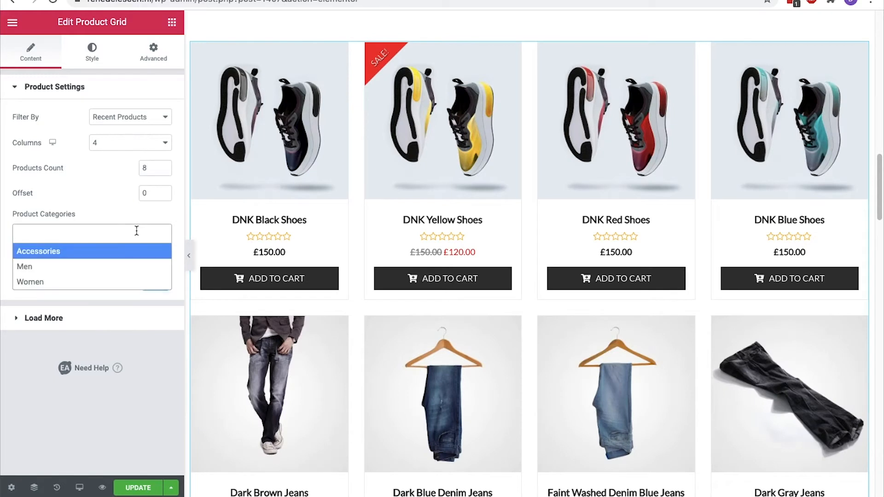
left_click(139, 217)
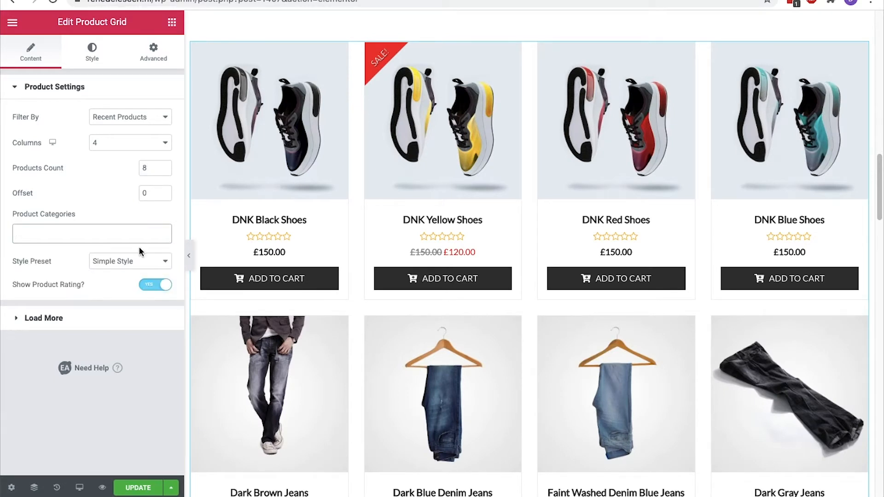
Try the Reveal and Overlay style presets, then return the grid to Simple Style
left_click(137, 261)
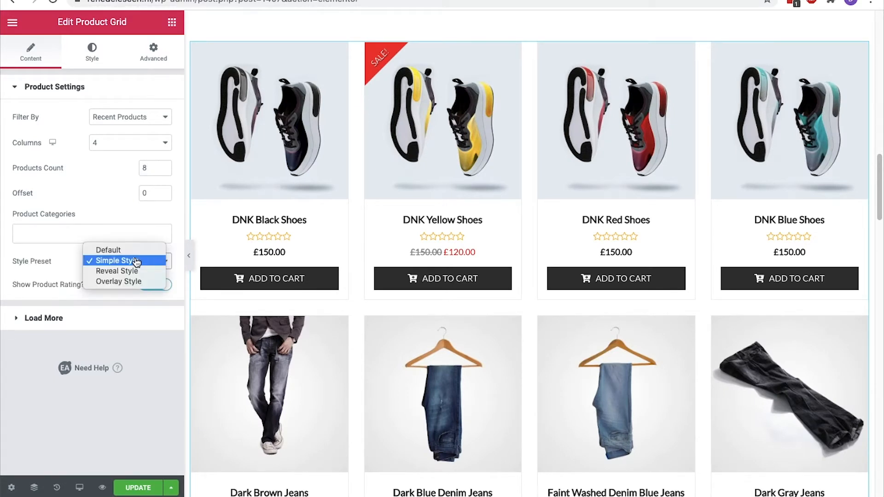
left_click(126, 270)
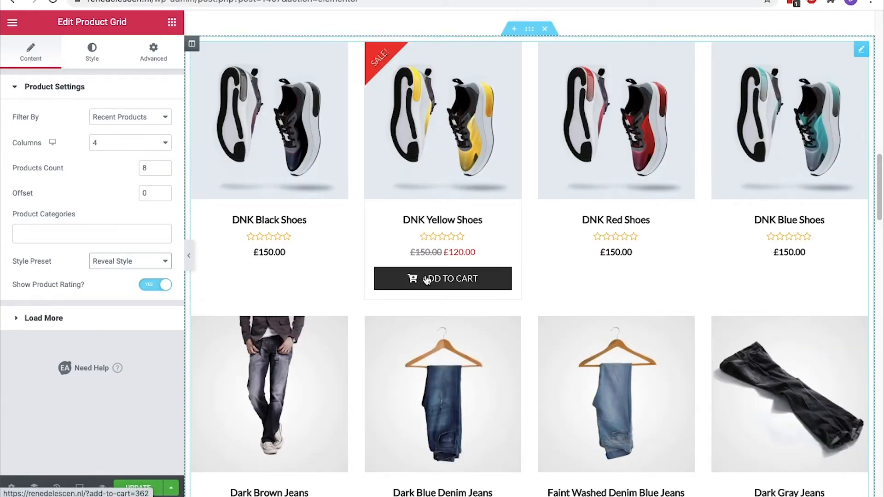
left_click(138, 262)
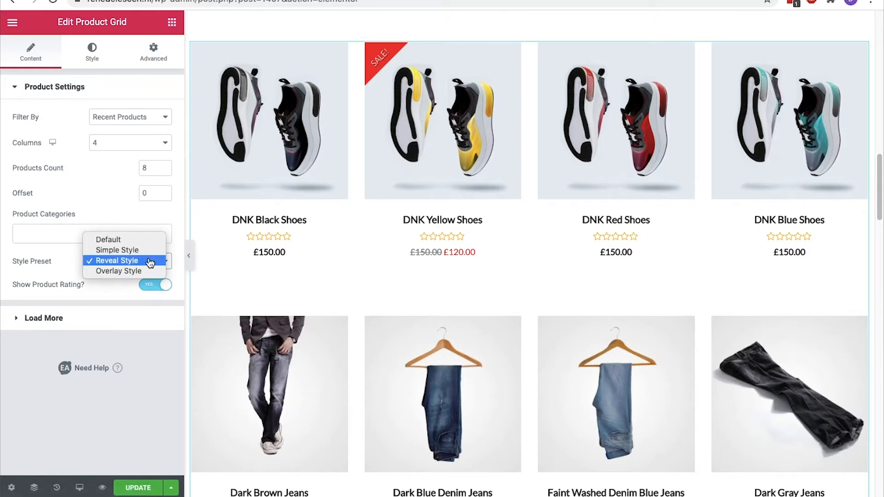
left_click(148, 270)
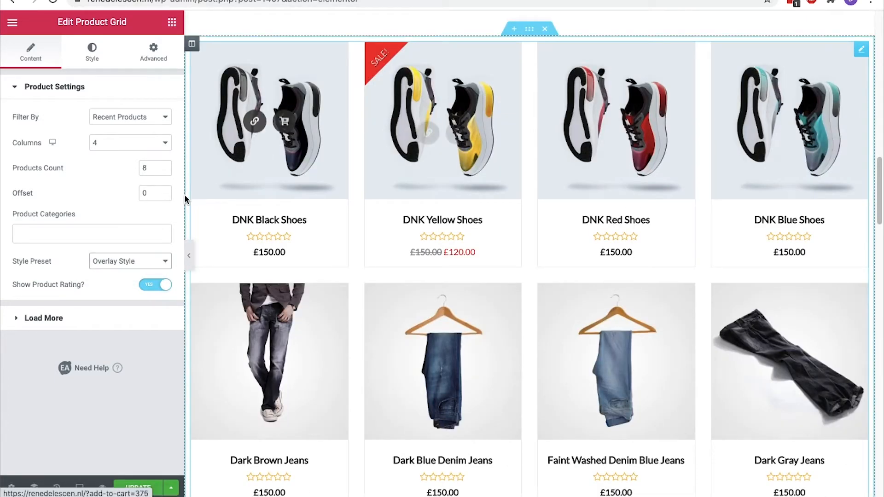
left_click(129, 261)
left_click(136, 240)
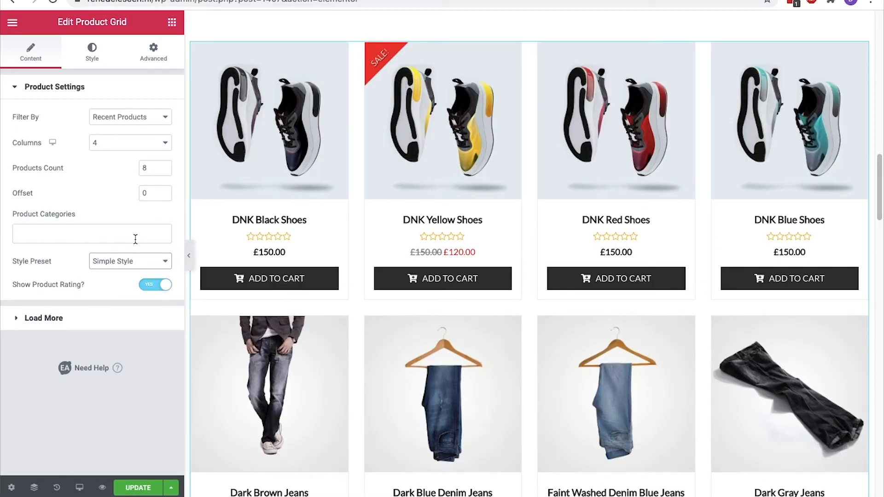
Toggle the star ratings off and back on so they stay visible
left_click(155, 288)
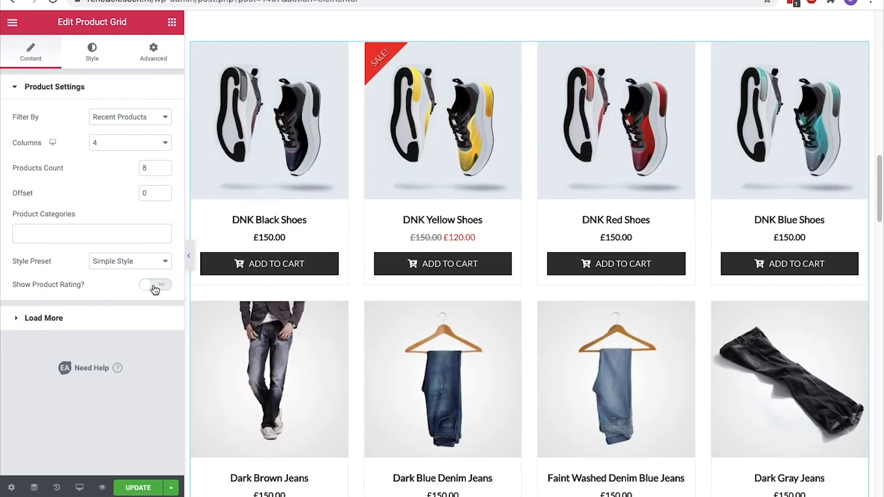
left_click(155, 287)
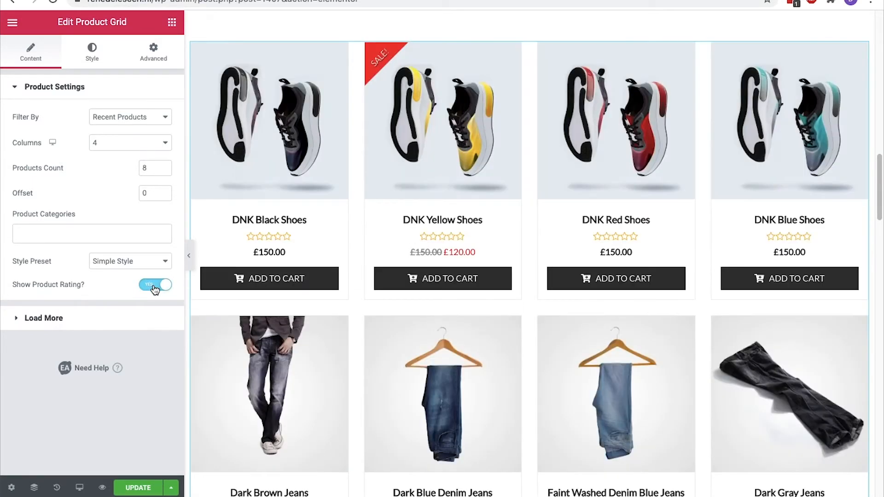
left_click(93, 64)
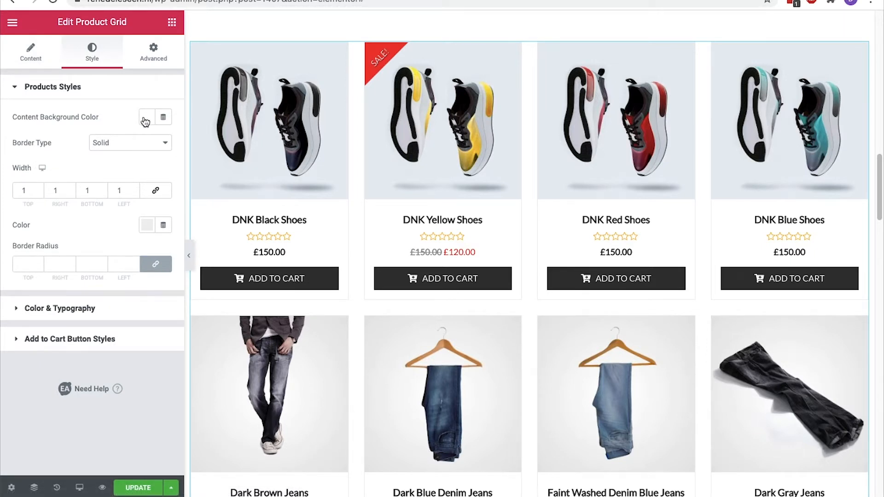
Inspect the product price colour under Color & Typography
left_click(73, 307)
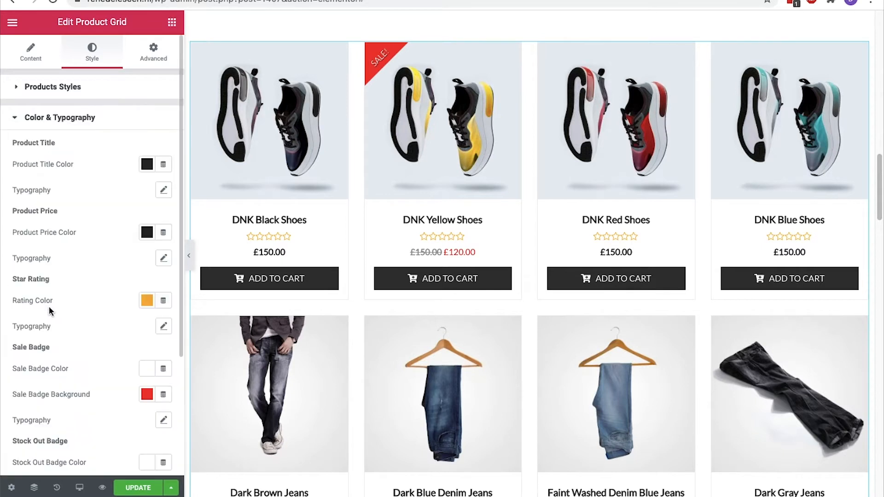
left_click(146, 233)
left_click(145, 236)
scroll(144, 234, "down", 4)
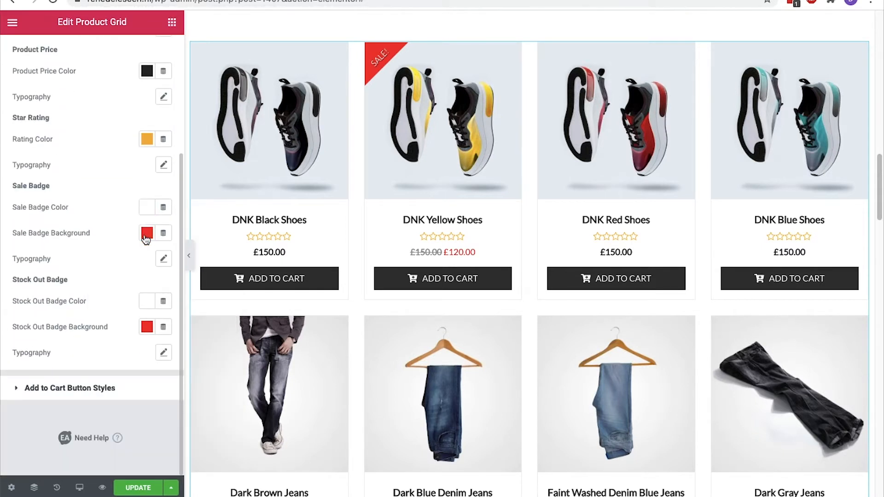
Set the Add to Cart buttons' normal background to grey #7A7A7A and check the Hover settings
left_click(78, 385)
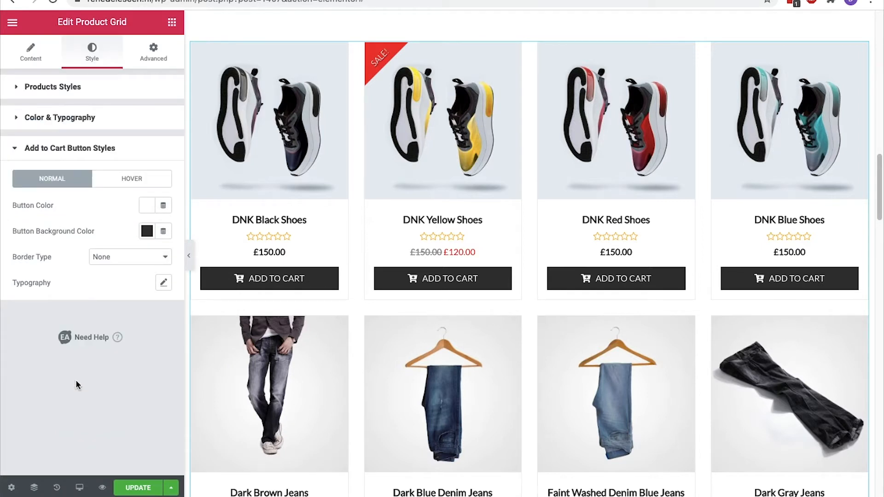
left_click(147, 234)
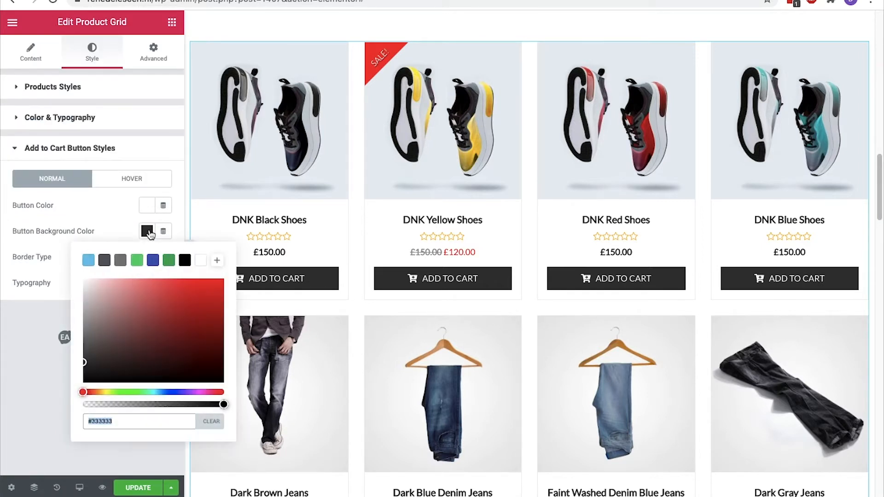
left_click(120, 263)
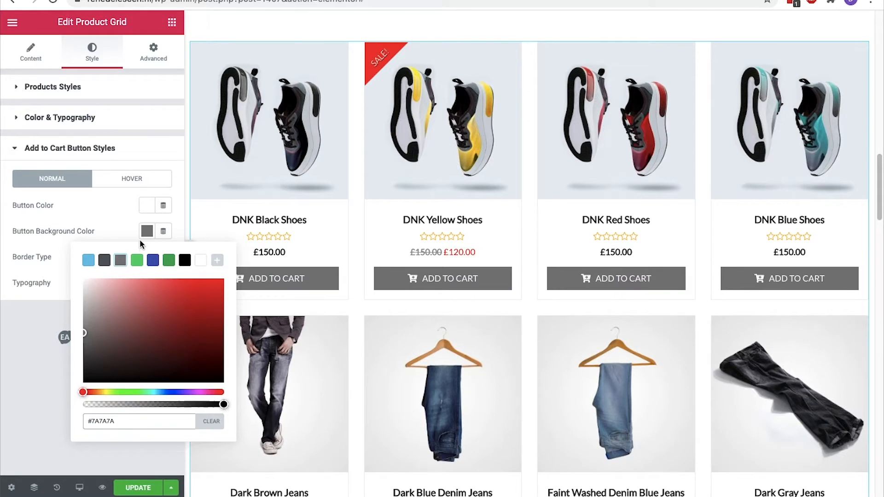
left_click(147, 231)
left_click(149, 184)
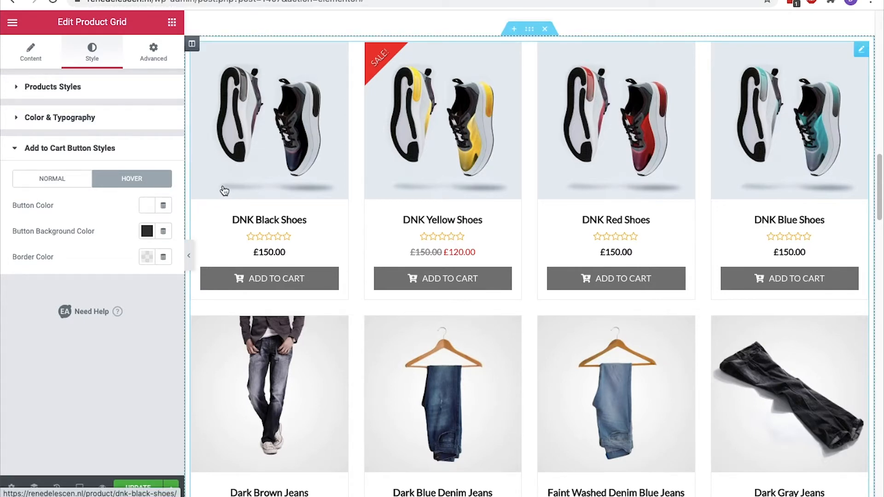
scroll(224, 190, "down", 15)
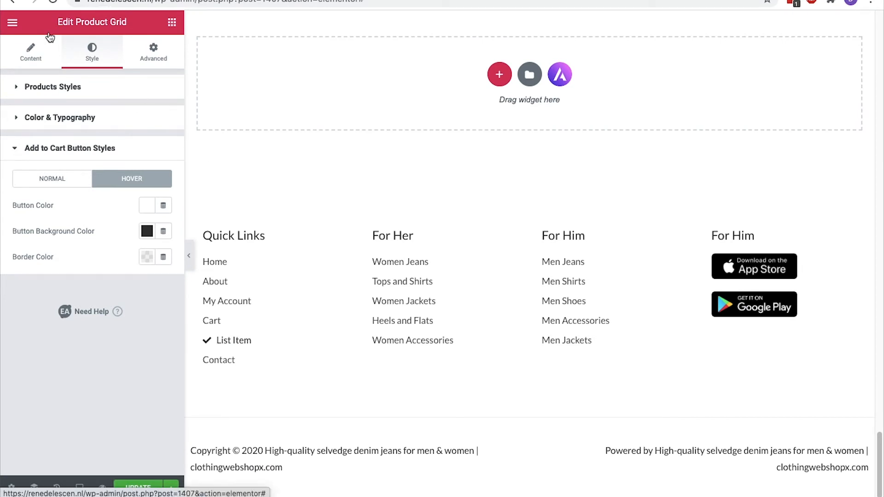
Leave the editor for the live homepage, then open the Footer template in Elementor
left_click(14, 23)
left_click(88, 337)
left_click(529, 148)
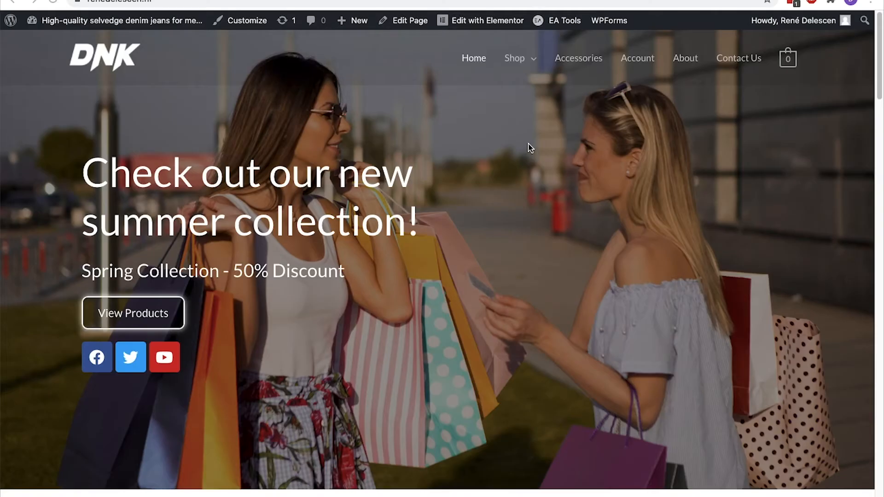
mouse_move(486, 26)
left_click(474, 44)
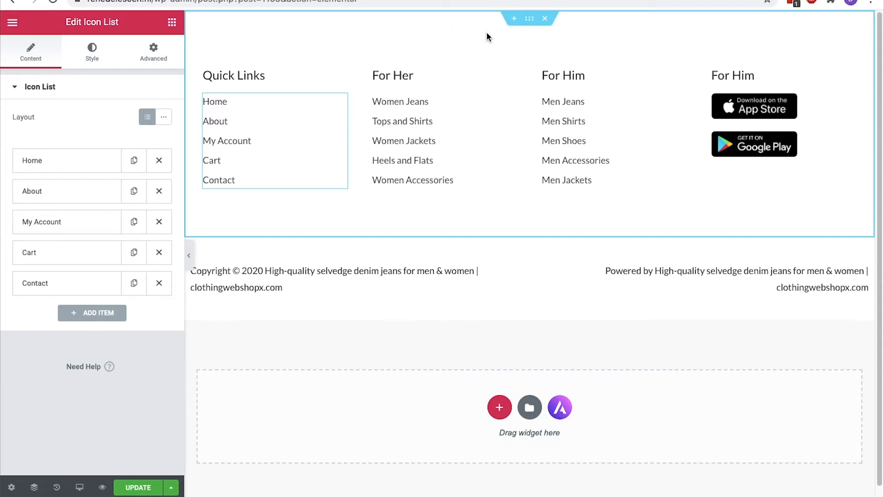
left_click(266, 76)
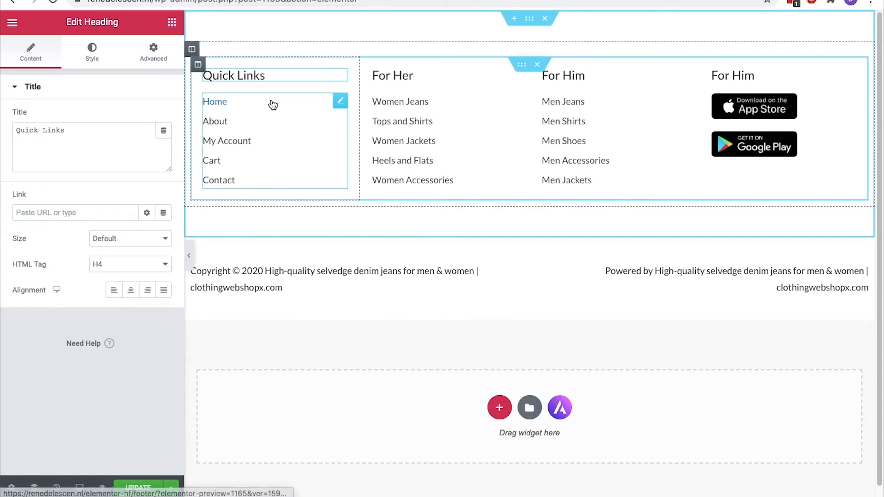
left_click(338, 105)
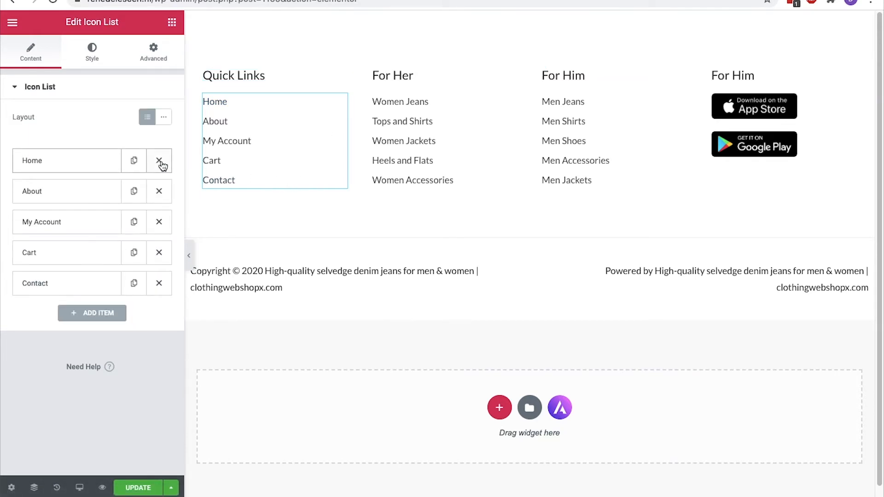
left_click(714, 152)
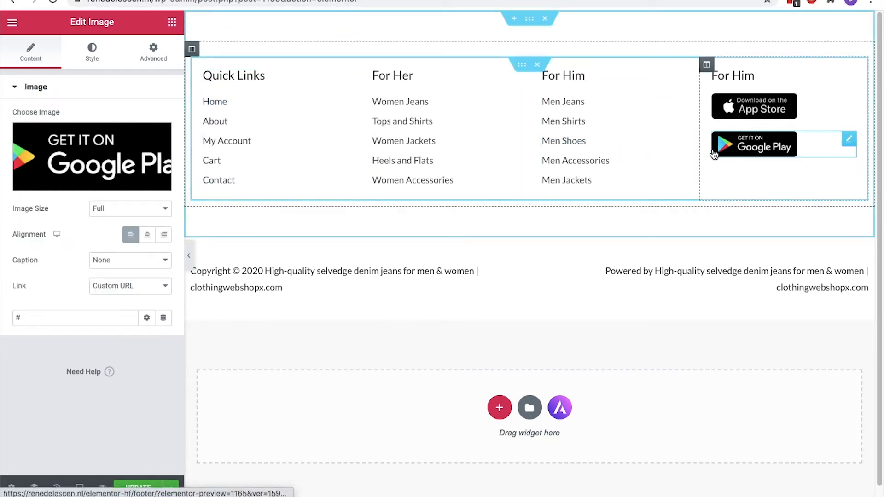
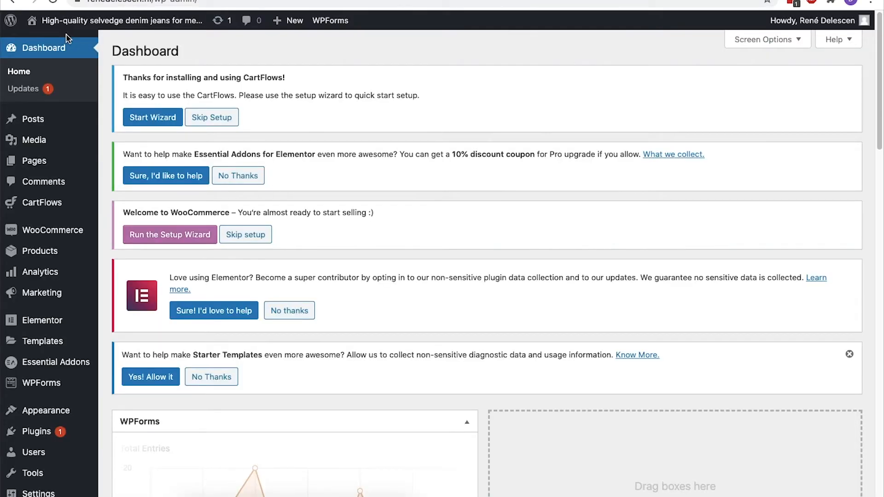
Create a new page titled 'Privacy Policy'
mouse_move(53, 162)
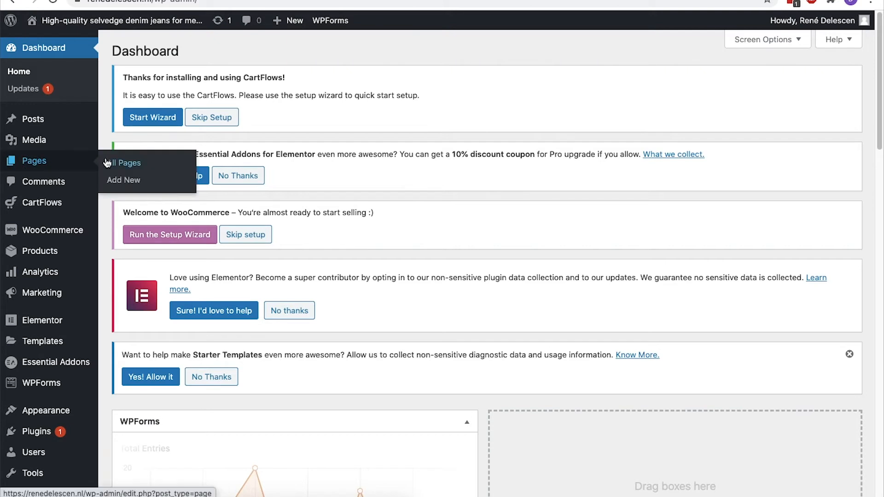
left_click(113, 181)
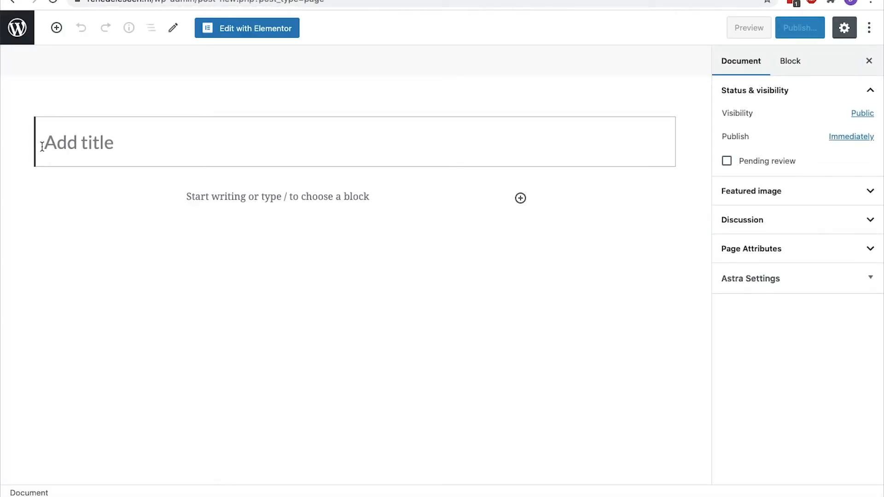
type("Privacy Policy")
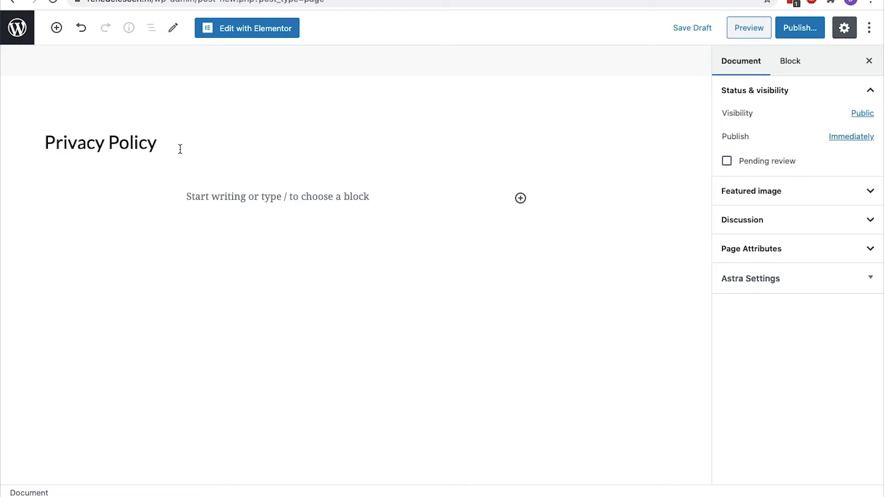
Add a Paragraph block with pasted Lorem ipsum text and publish the page
left_click(521, 199)
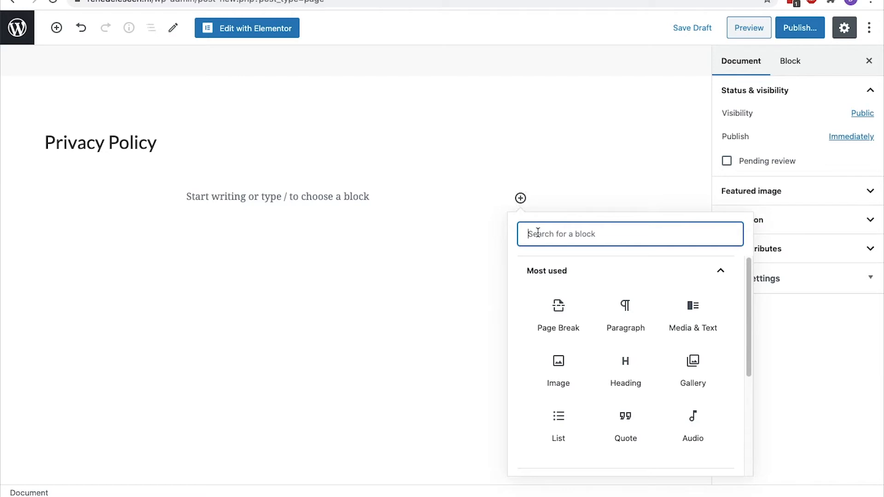
type("text")
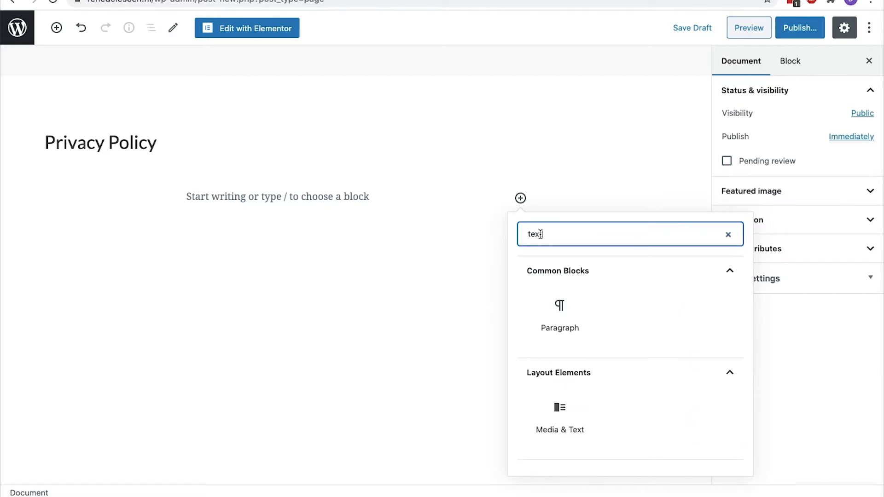
left_click(555, 316)
type("Lorem ipsum dolor sit amet, consectetur adipiscing elit. Ut elit tellus, luctus nec ullamcorper mattis, pulvinar dapibus leo.Lobortis imperdiet, excepteur accumsan deserunt, dicta reprehenderit vestibulum, vero aspernatur pede duis tempus taciti.")
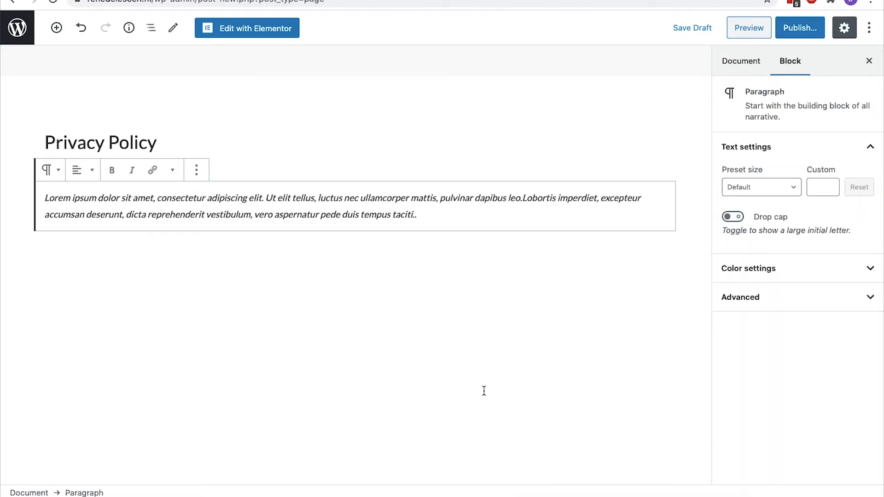
left_click(792, 28)
left_click(785, 30)
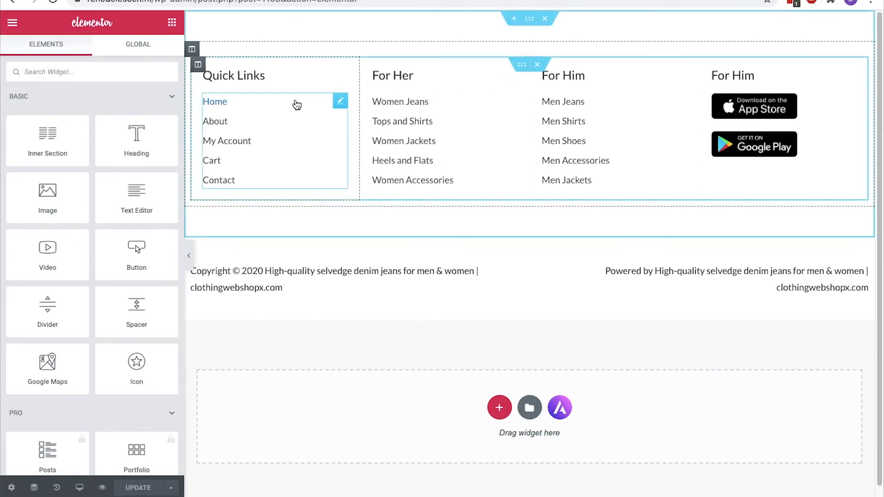
Add a 'Privacy Policy' item to the footer Quick Links, with no icon, linked to that page
left_click(342, 102)
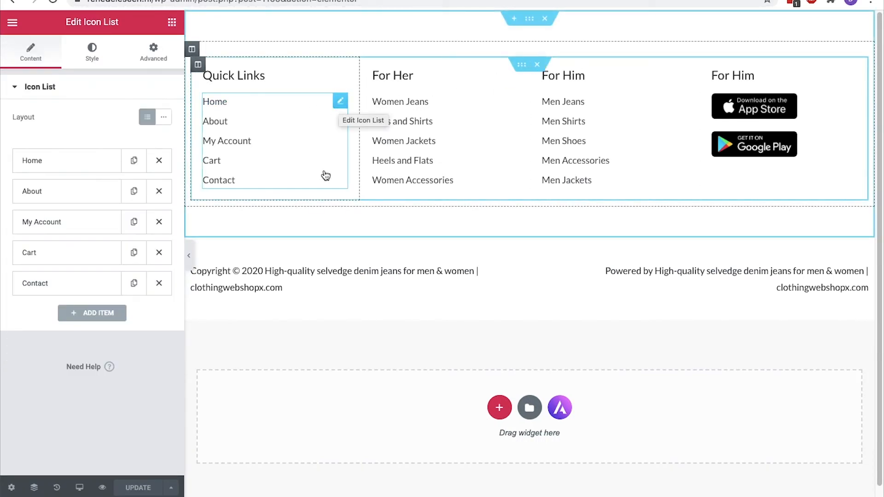
left_click(97, 313)
scroll(122, 312, "down", 3)
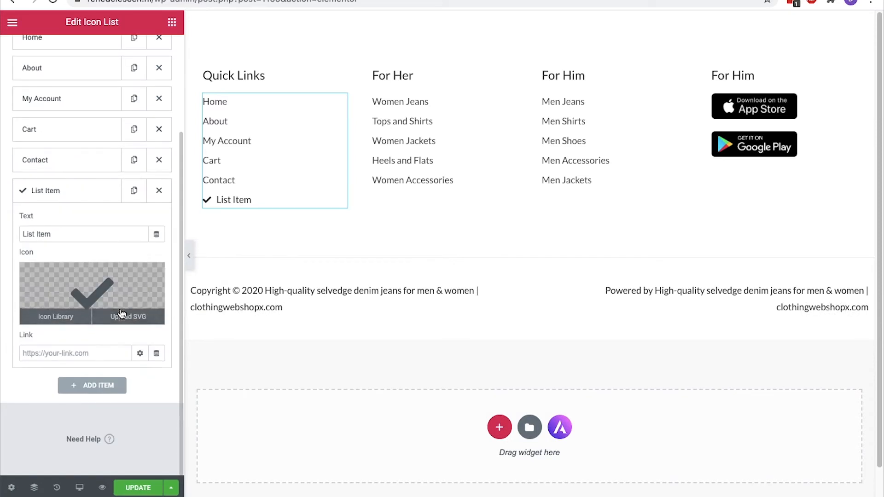
triple_click(89, 235)
type("Privacy Policy")
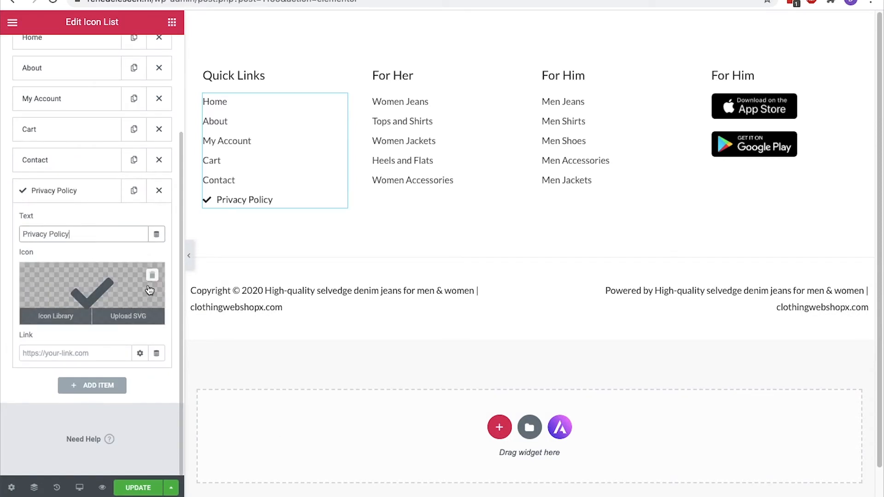
left_click(151, 281)
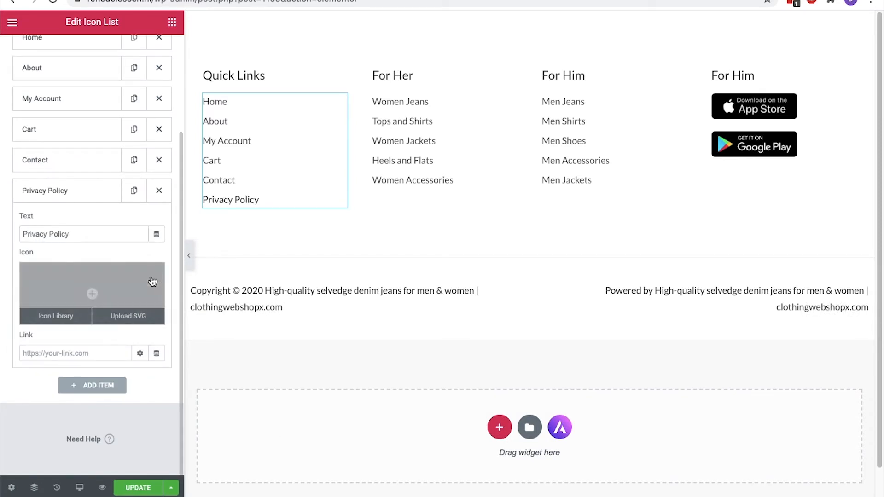
left_click(112, 349)
type("Privacy")
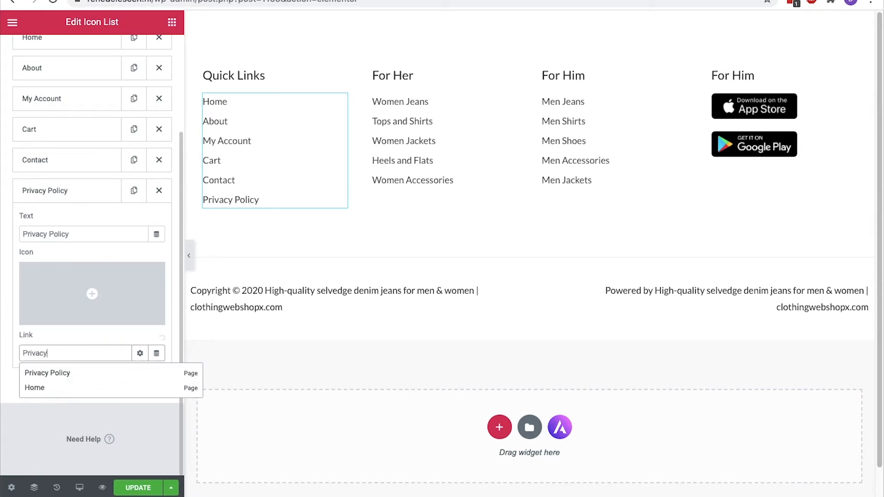
left_click(109, 374)
Move the Privacy Policy item above Contact, then delete it from the list
left_click(101, 198)
left_click_drag(102, 199, 95, 160)
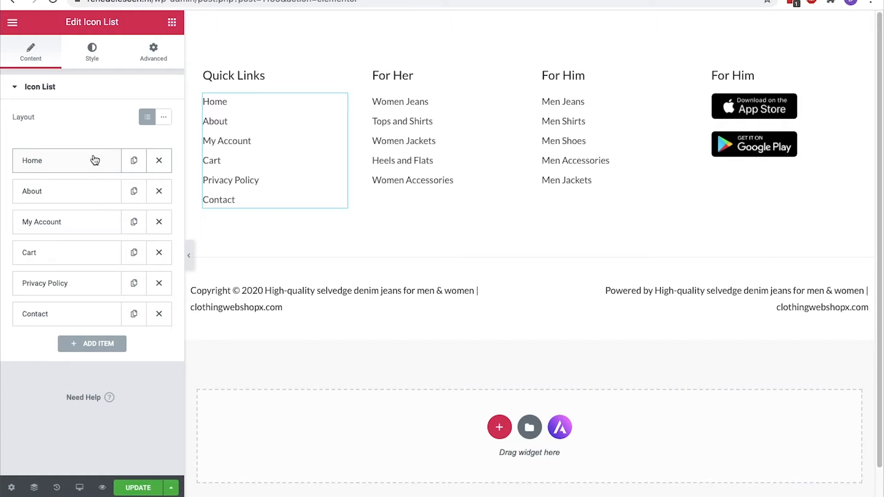
left_click(158, 283)
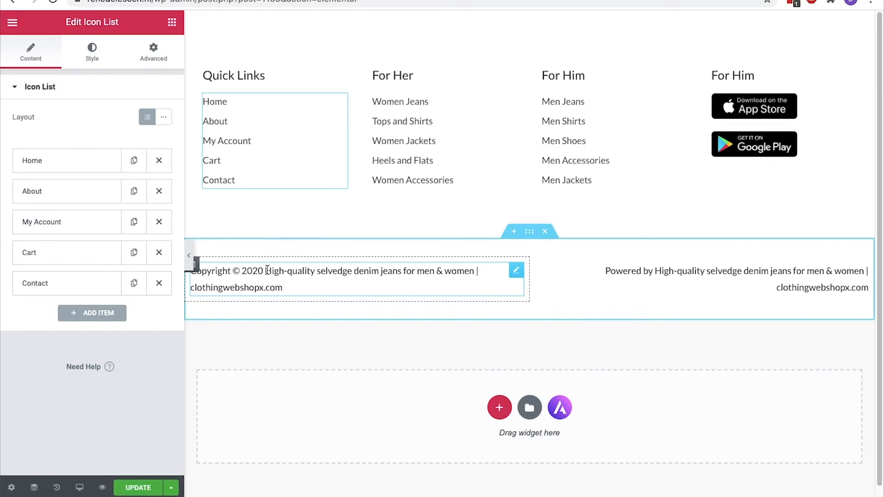
Replace the footer's Powered-by text with a copyright line, '| Clothing Sotre X |', and a Privacy Policy link
left_click(783, 274)
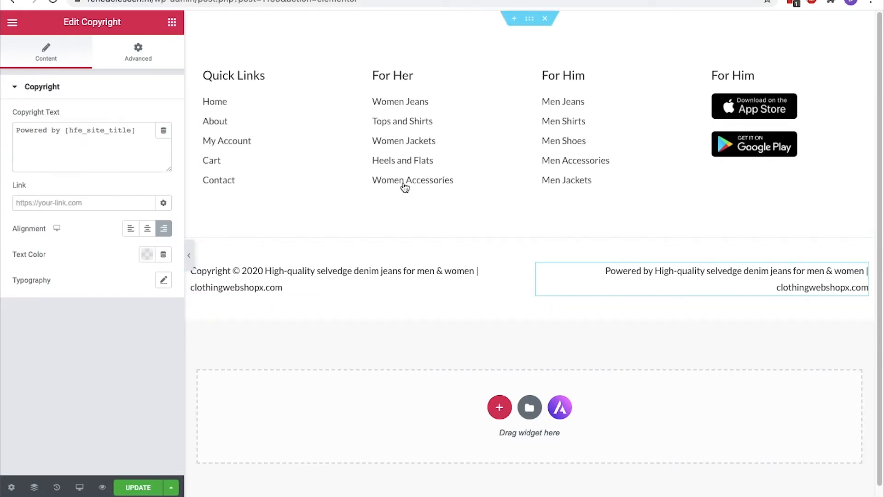
left_click(143, 134)
key("ctrl+a")
key("BackSpace")
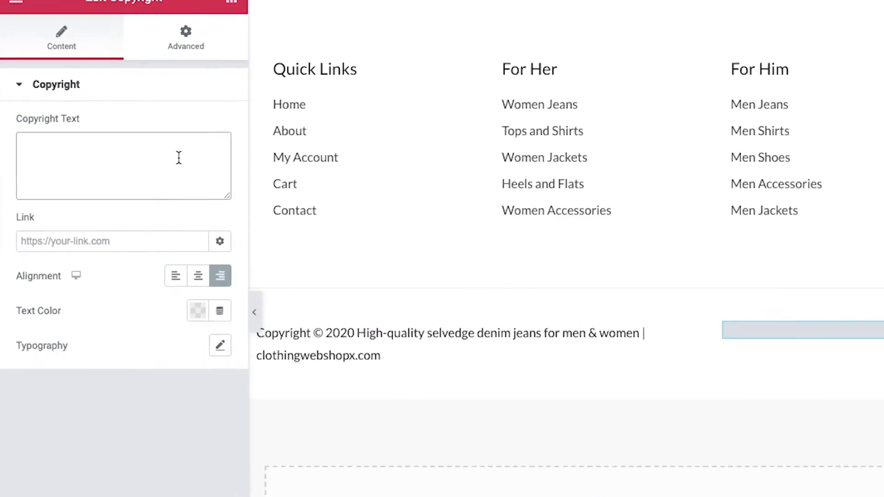
type("Copyright © [hfe_current_year] [hfe_site_title]")
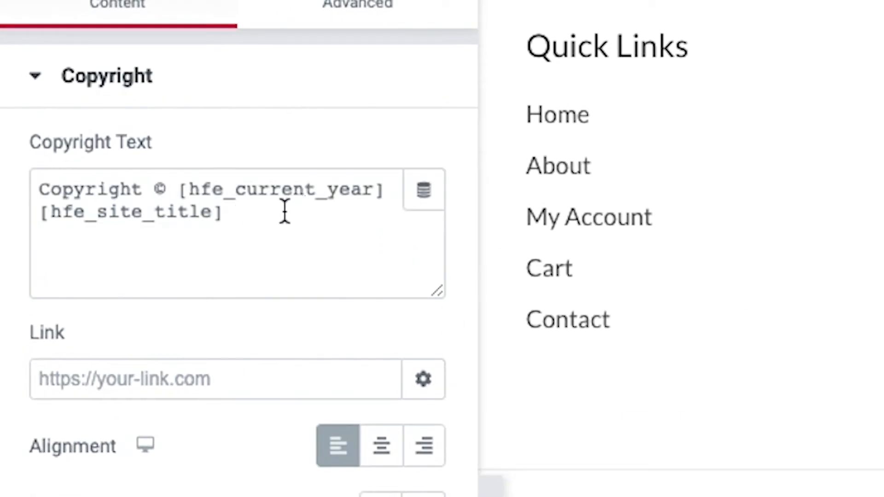
left_click_drag(224, 213, 40, 216)
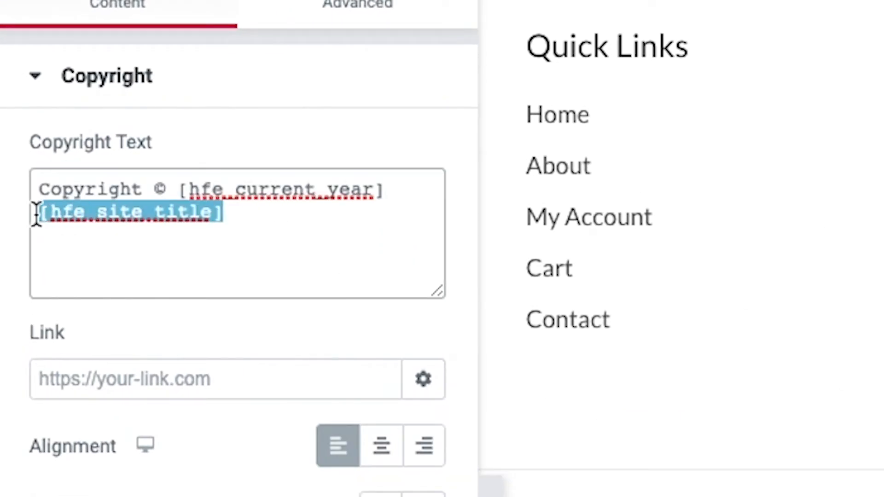
key("BackSpace")
type("| Clothing Sotre X")
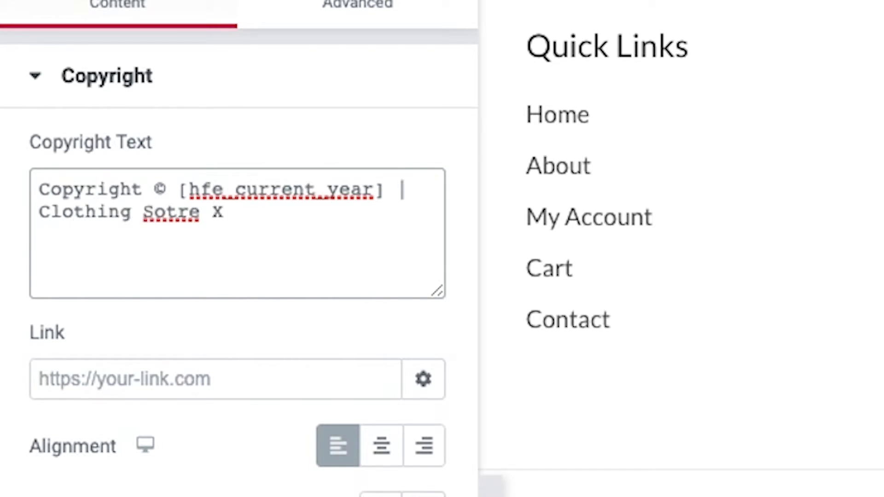
key("BackSpace")
key("BackSpace")
key("BackSpace")
key("BackSpace")
key("BackSpace")
key("BackSpace")
type("tore X |")
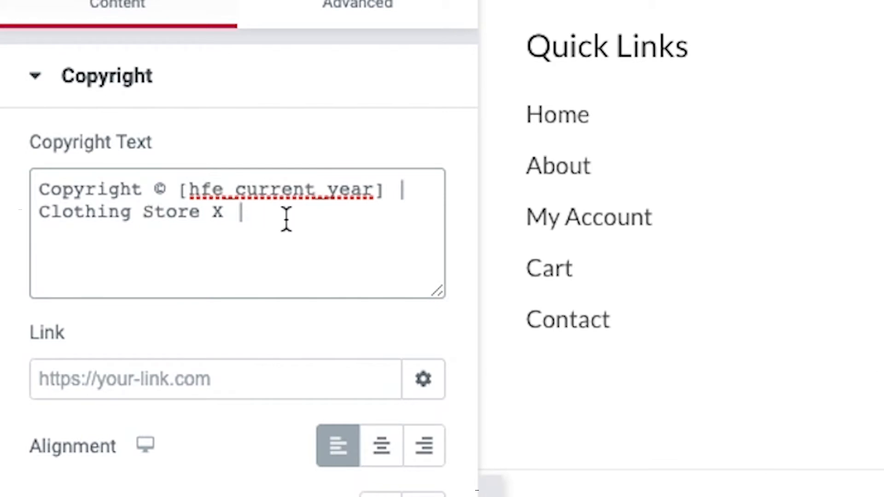
type("<a href=\"\">Privacy Policy</a>")
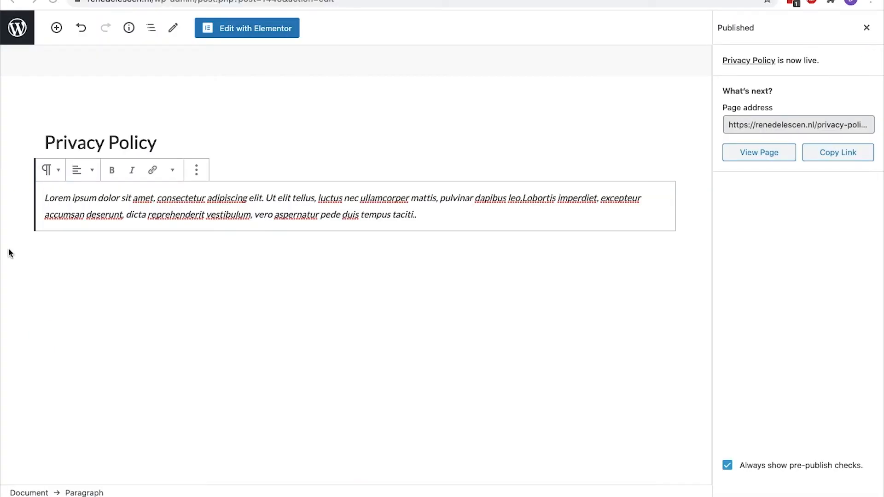
Paste the Privacy Policy page's permalink into the link, save the footer, and view it live
left_click(113, 139)
left_click(134, 144)
right_click(211, 112)
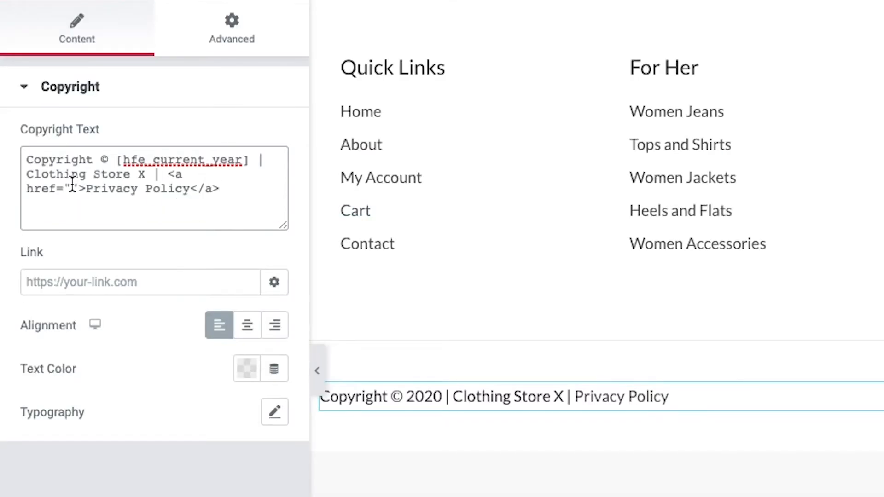
left_click(72, 188)
type("https://renedelescen.nl/privacy-policy/")
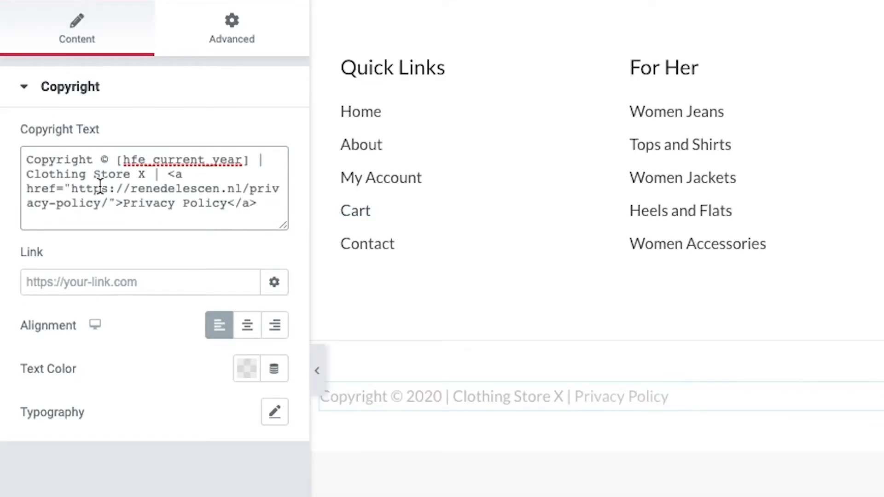
left_click(145, 487)
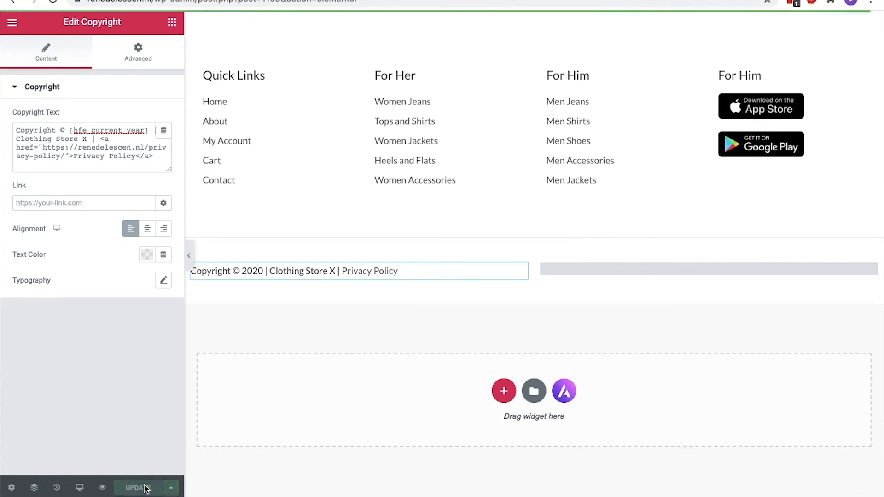
left_click(13, 22)
left_click(78, 348)
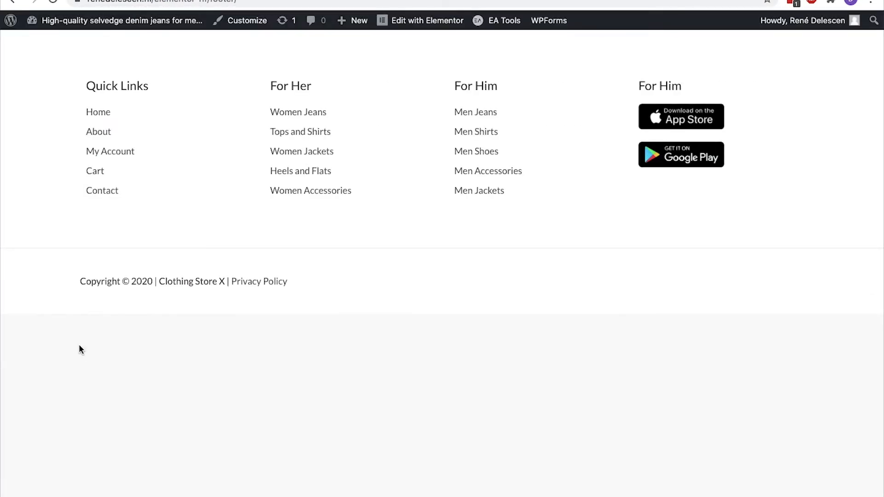
Visit the Privacy Policy page, then open the Contact Us page in Elementor
left_click(267, 282)
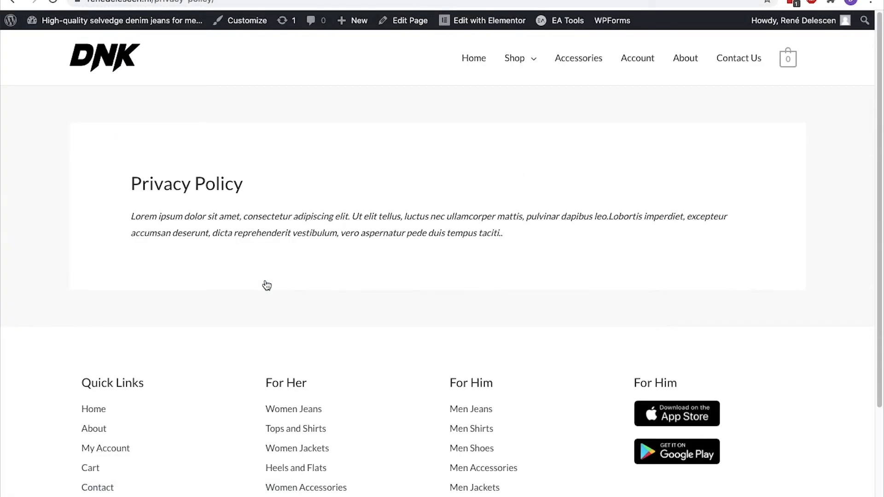
left_click(753, 64)
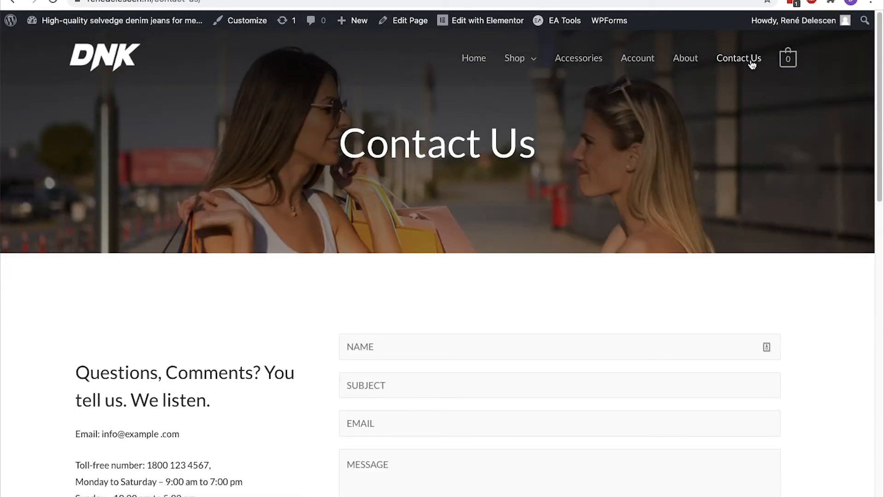
left_click(488, 20)
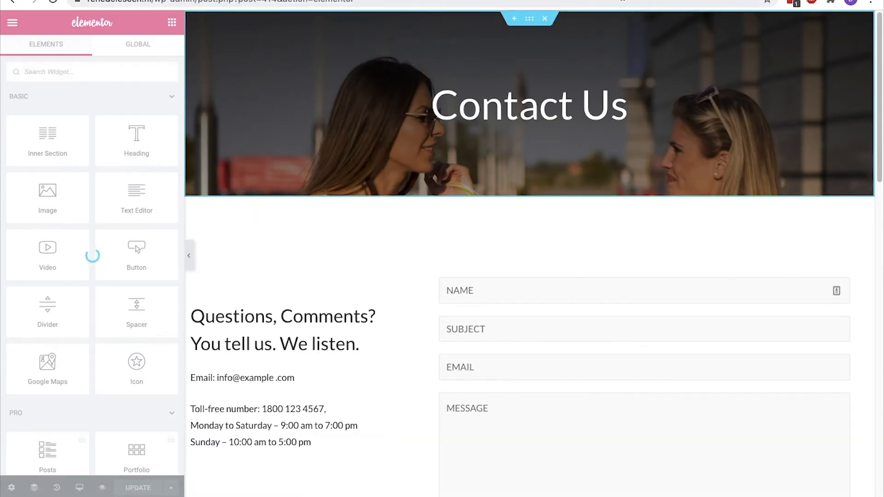
scroll(637, 18, "down", 2)
scroll(637, 18, "down", 3)
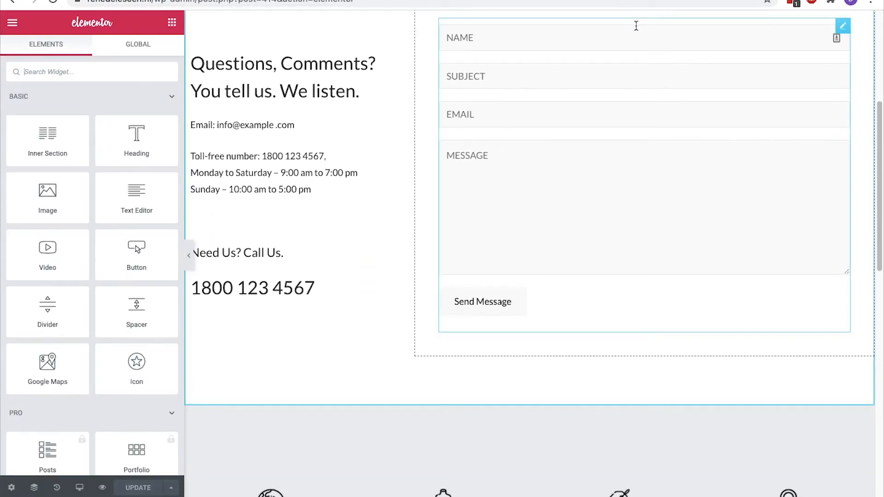
Clear the contact form widget's shortcode and paste the same shortcode back
left_click(835, 30)
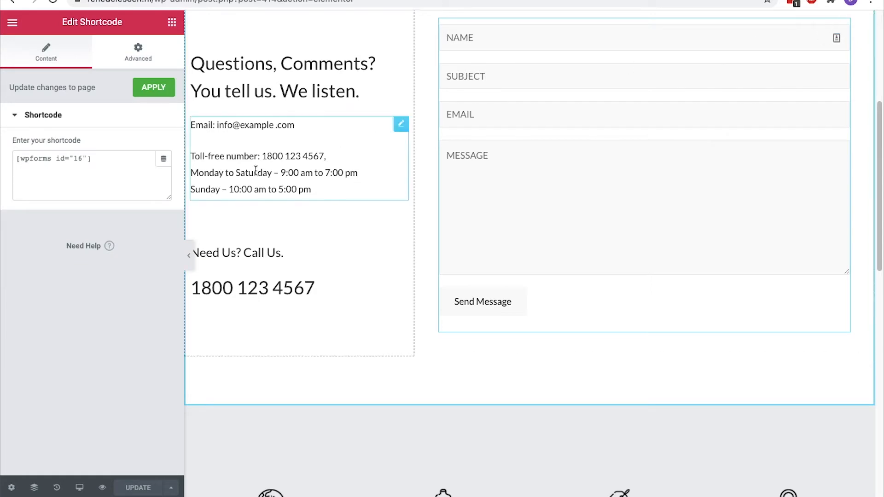
left_click(110, 155)
key("ctrl+a")
key("ctrl+c")
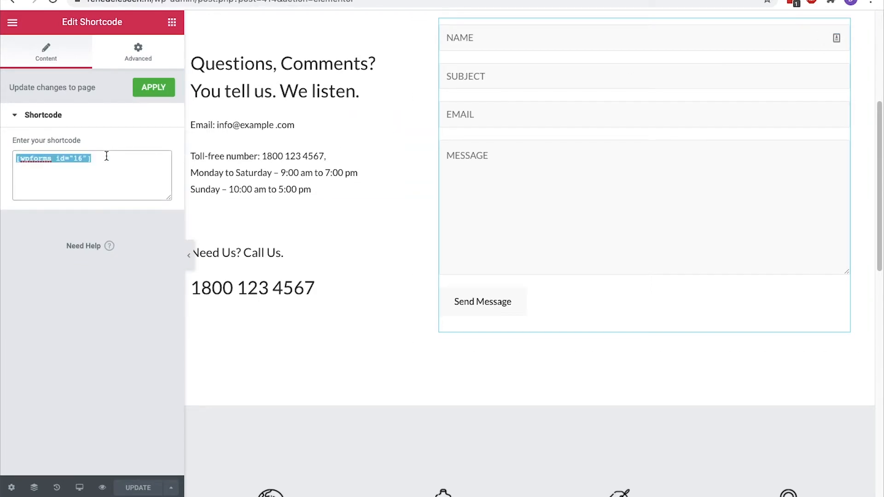
key("BackSpace")
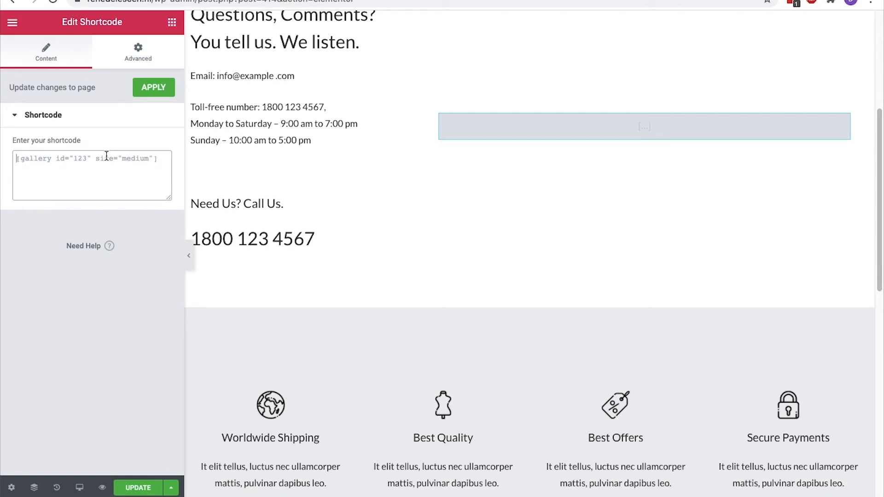
key("ctrl+v")
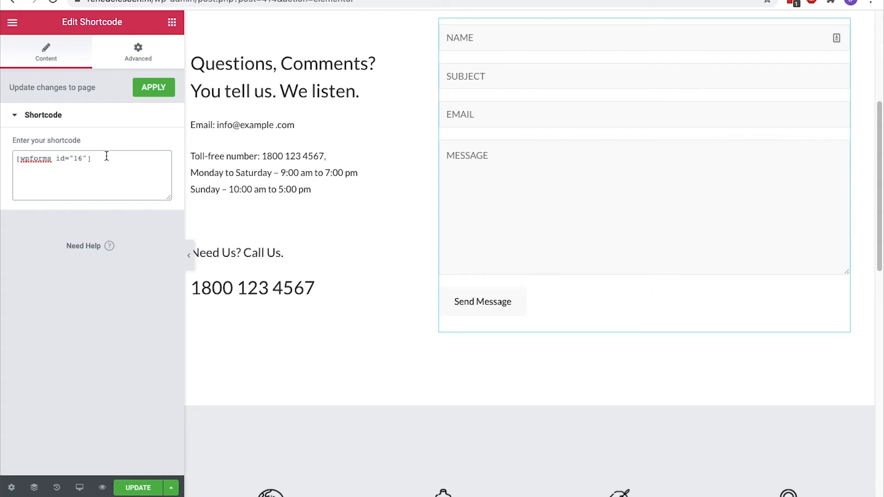
Exit Elementor to the dashboard without saving and go to the Pages list
left_click(12, 23)
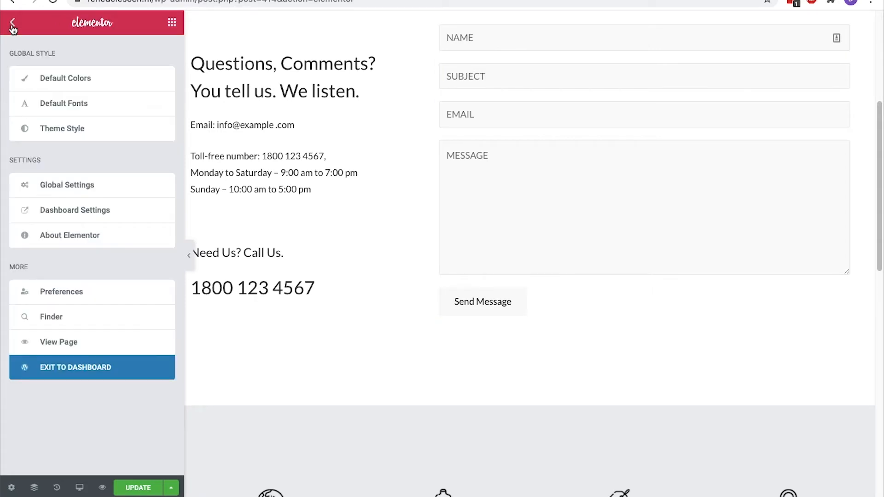
left_click(103, 371)
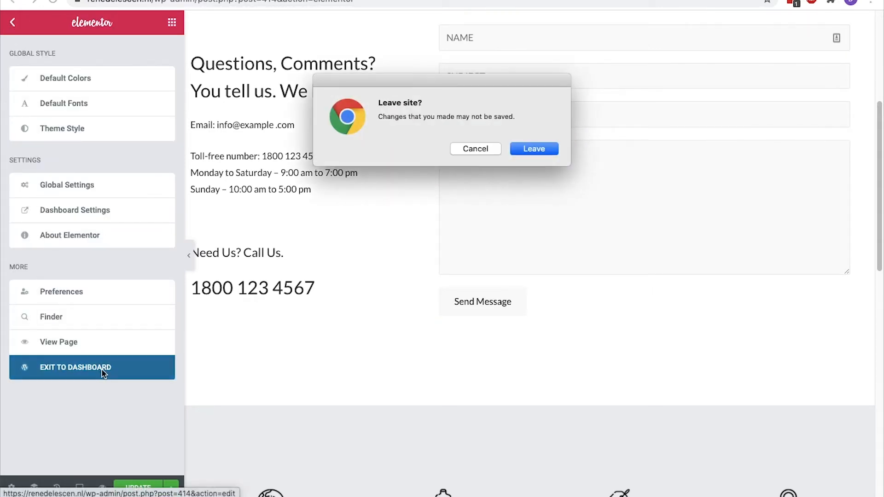
left_click(516, 150)
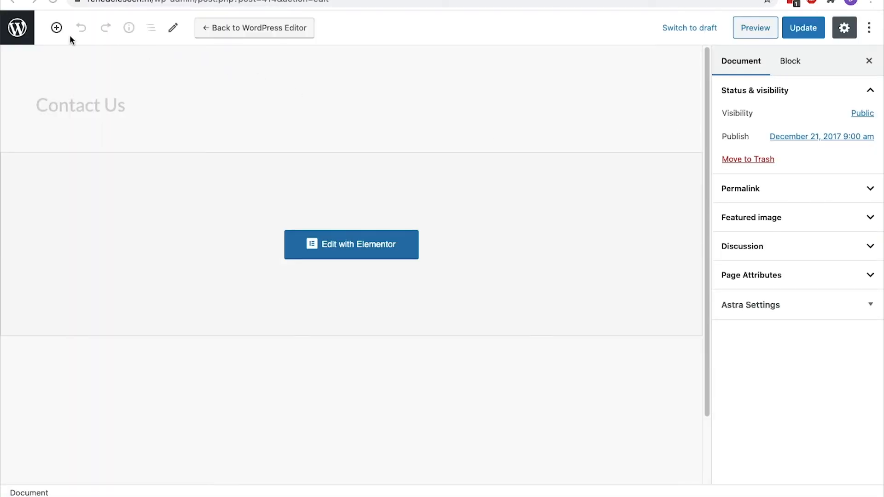
left_click(18, 28)
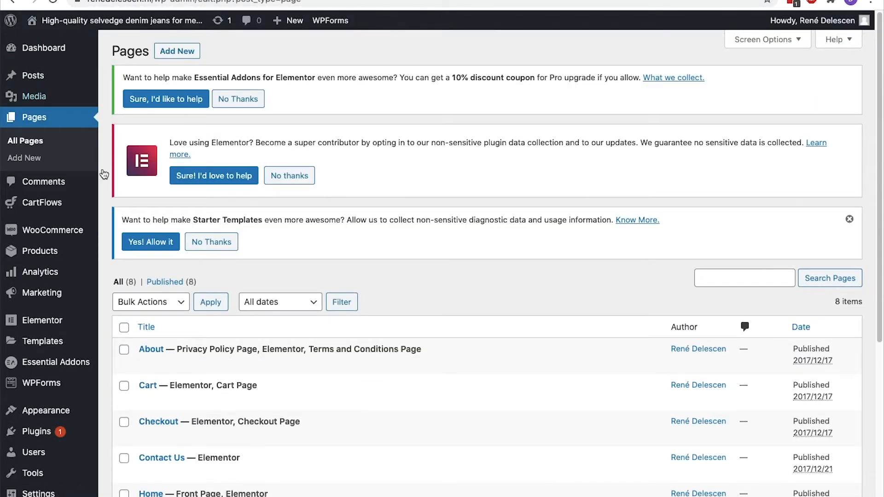
Open the Contact Us form from WPForms All Forms and show its settings
mouse_move(73, 396)
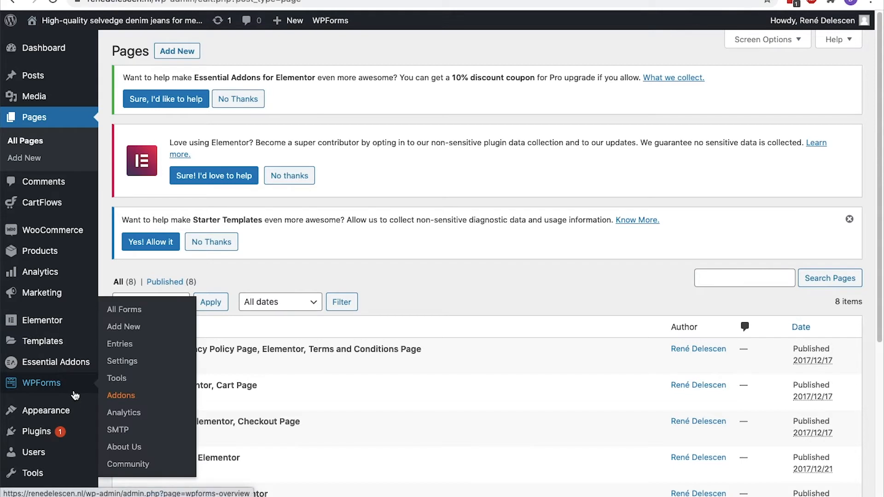
left_click(136, 310)
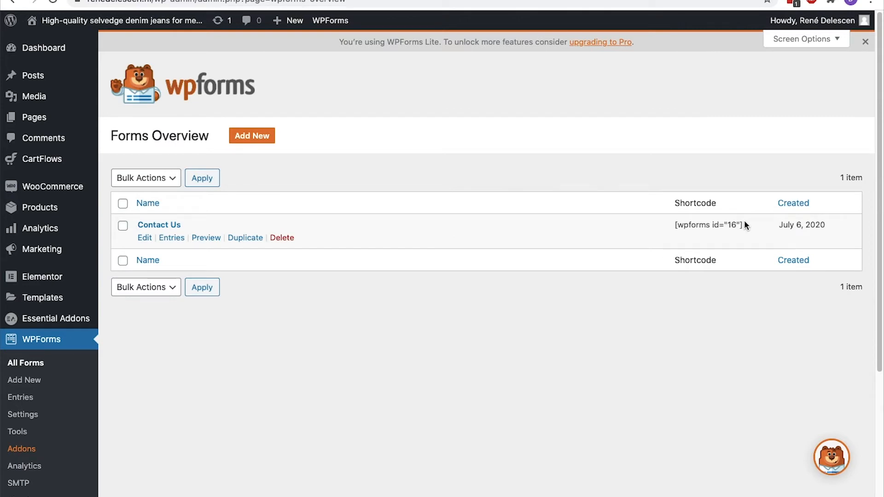
left_click(167, 225)
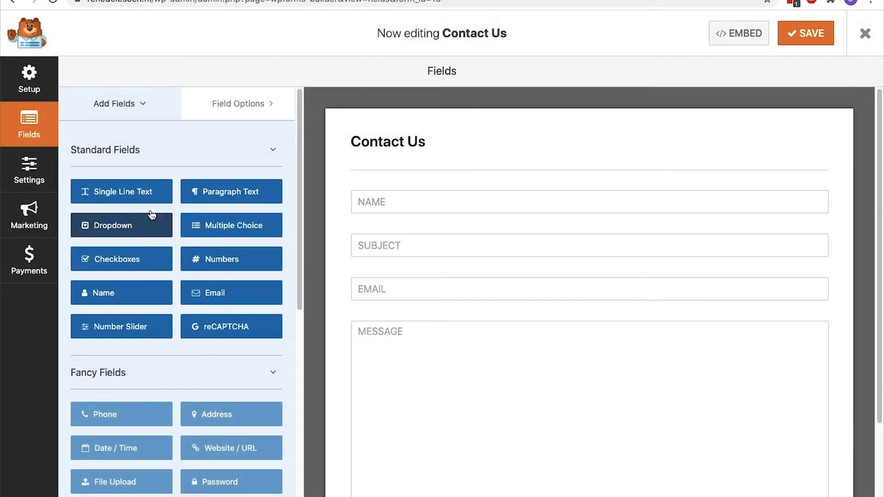
left_click(29, 170)
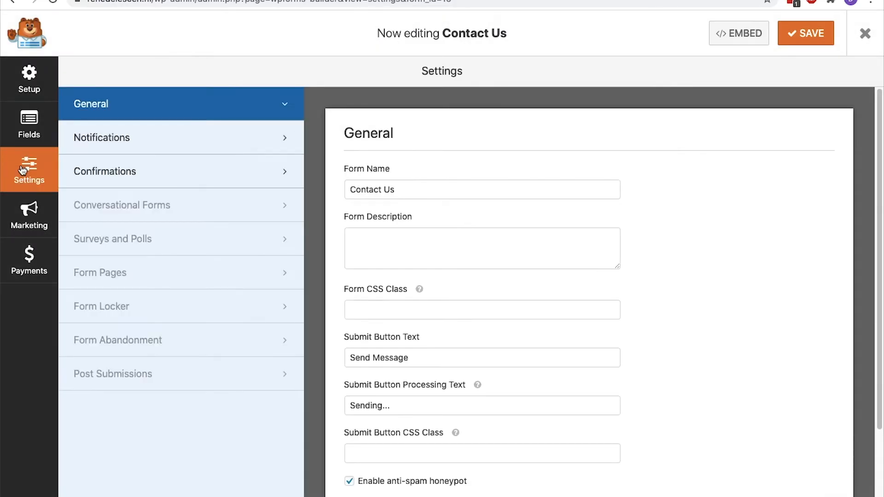
Review the form's Notification recipient address and save the form
left_click(138, 148)
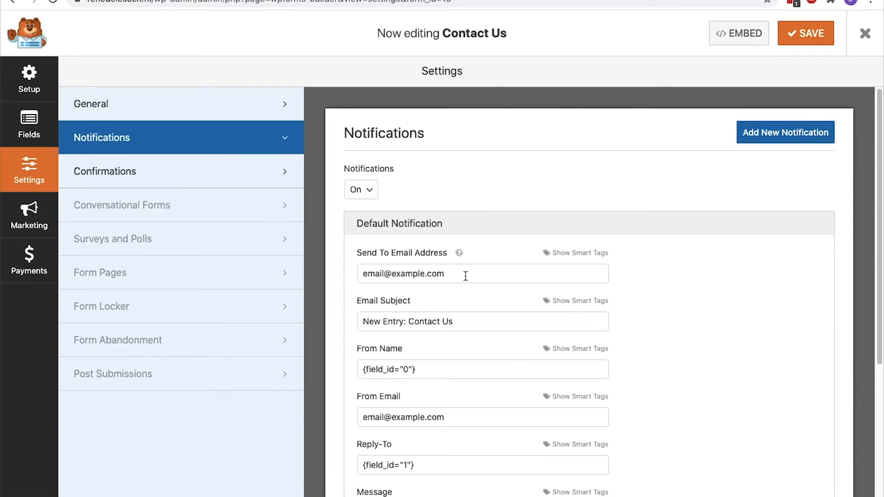
left_click_drag(465, 276, 385, 263)
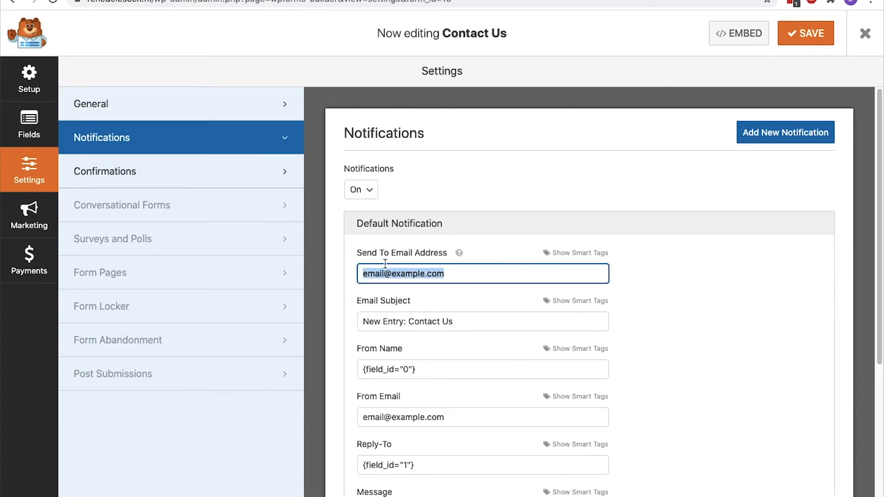
left_click(802, 30)
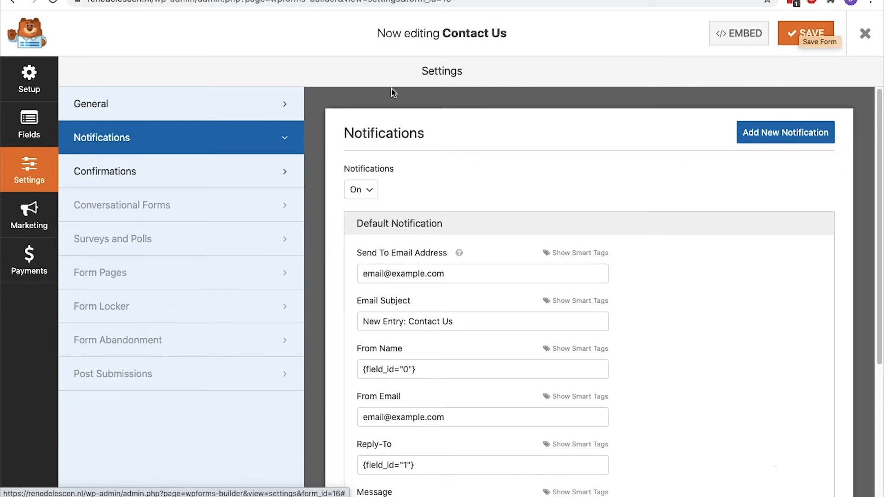
Check the General name, description and Send Message button text, then view Confirmations
left_click(247, 98)
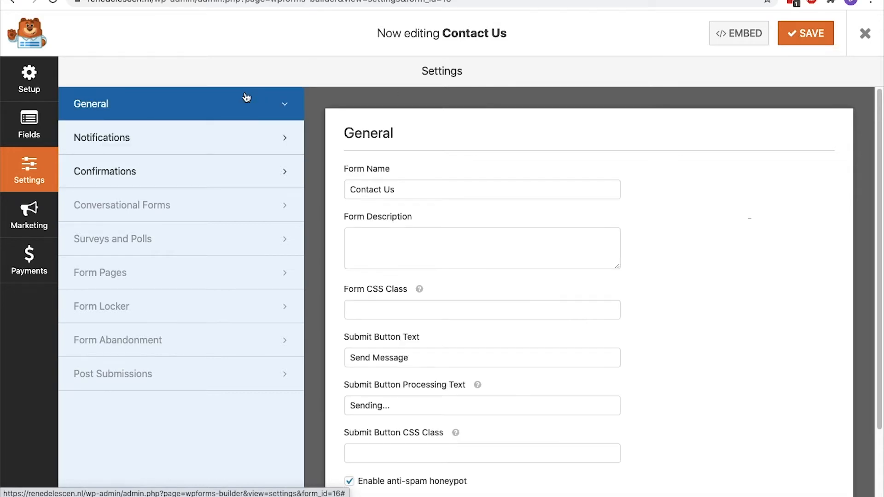
left_click(414, 192)
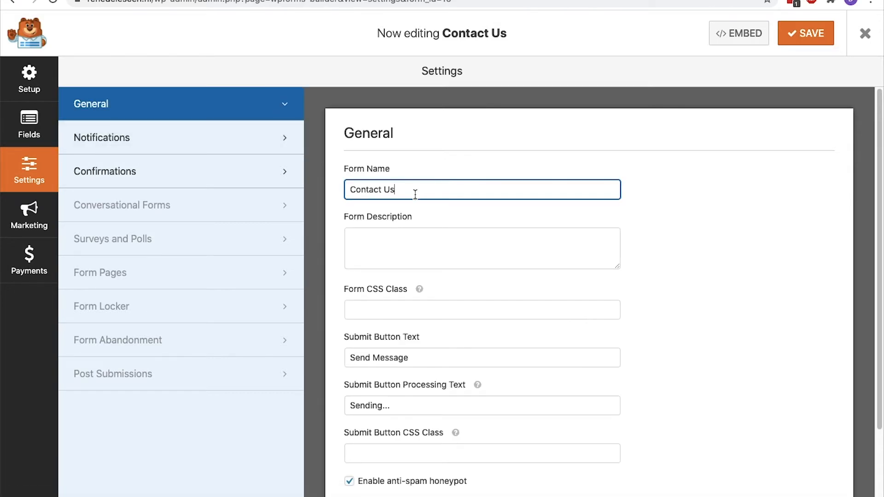
left_click(404, 235)
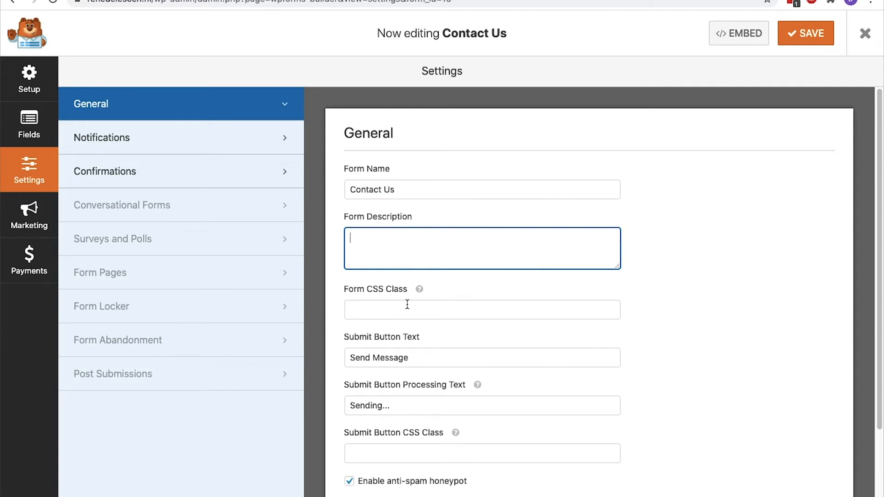
left_click(413, 350)
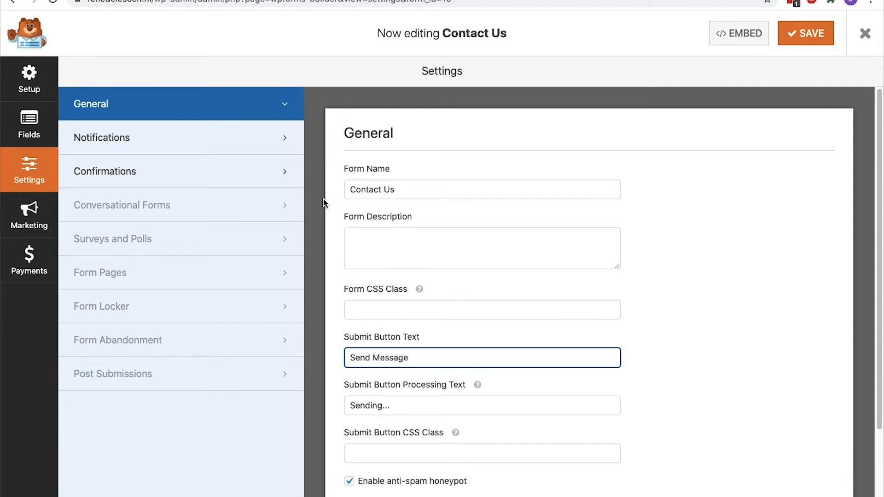
left_click(272, 171)
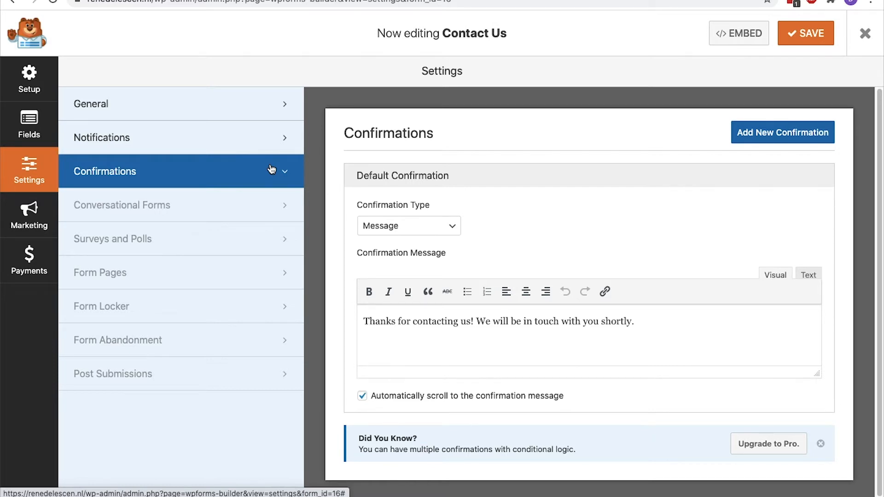
Add a Multiple Choice field above Message, relabel Email to 'Email address', and save
left_click(39, 130)
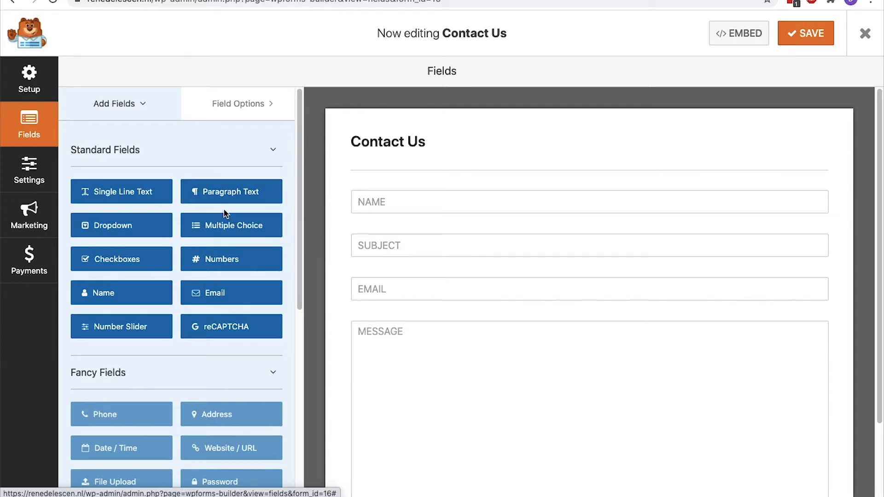
left_click_drag(231, 225, 408, 326)
scroll(412, 326, "down", 1)
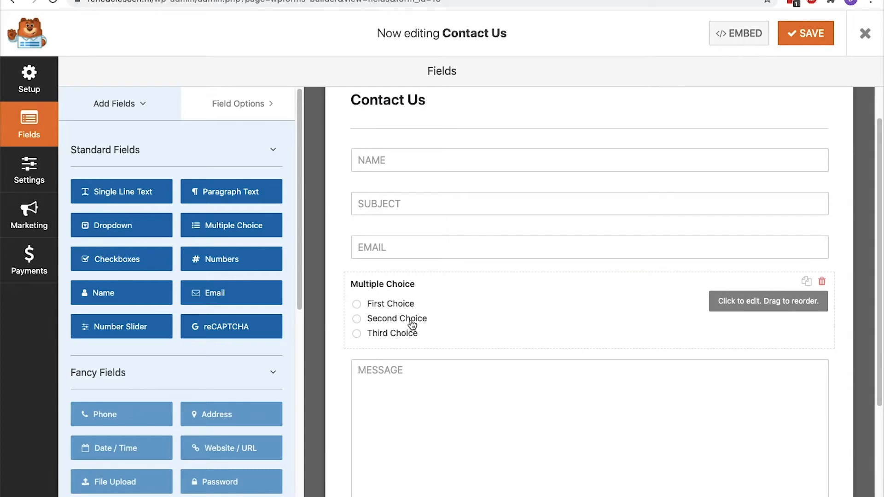
left_click(417, 254)
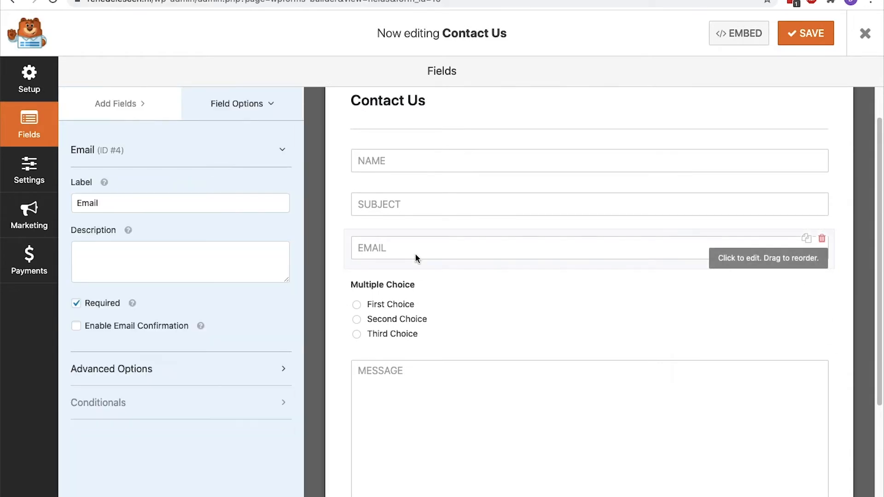
type("address")
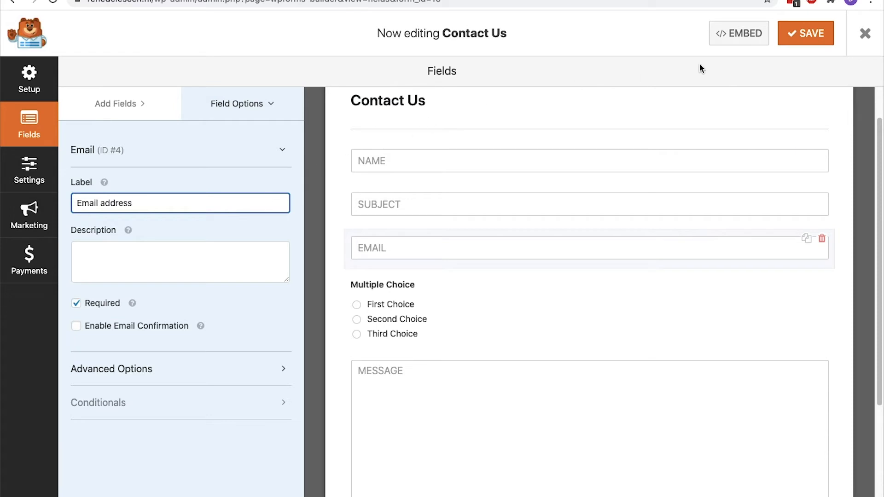
left_click(814, 40)
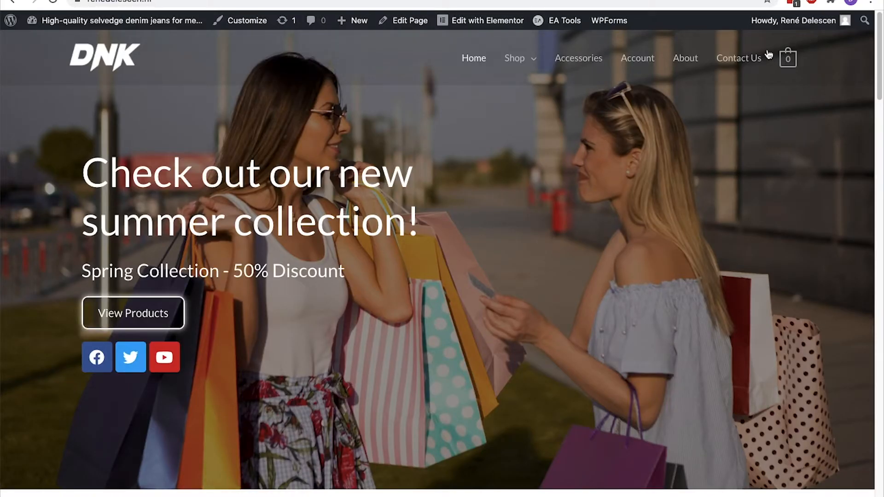
Check the live Contact Us page and the Shop page, then go to the admin Dashboard
left_click(738, 65)
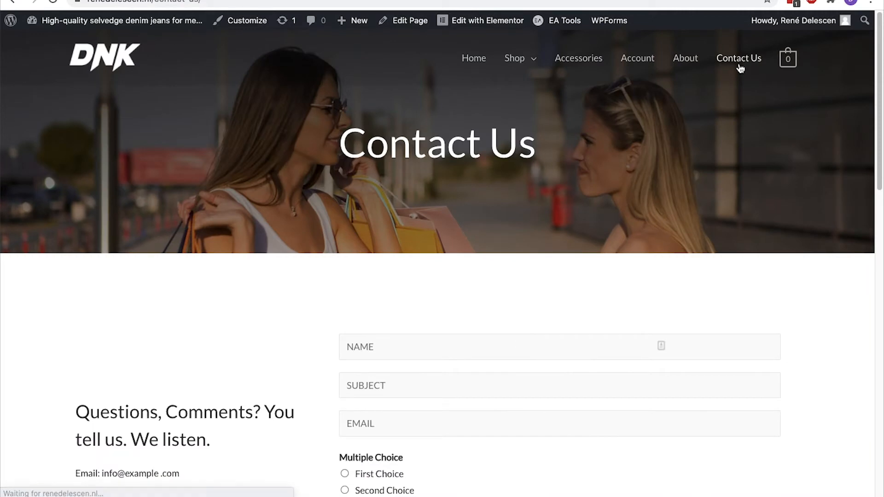
scroll(741, 68, "down", 1)
scroll(741, 69, "down", 5)
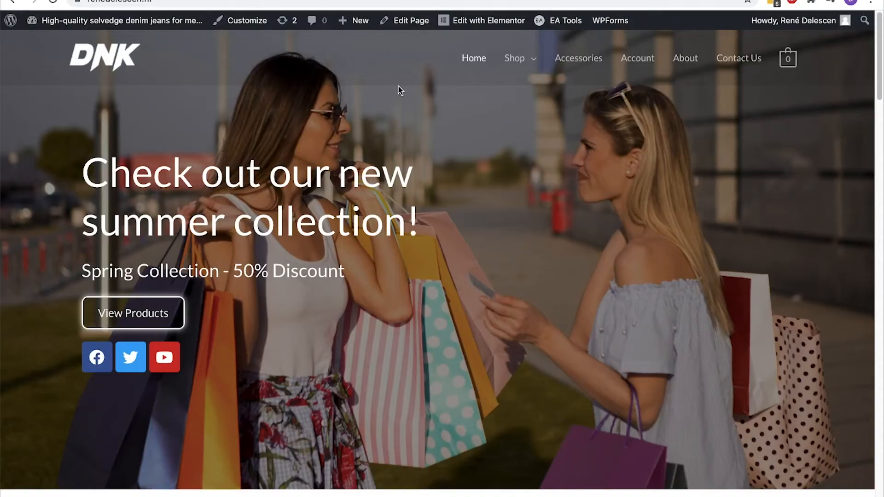
left_click(512, 62)
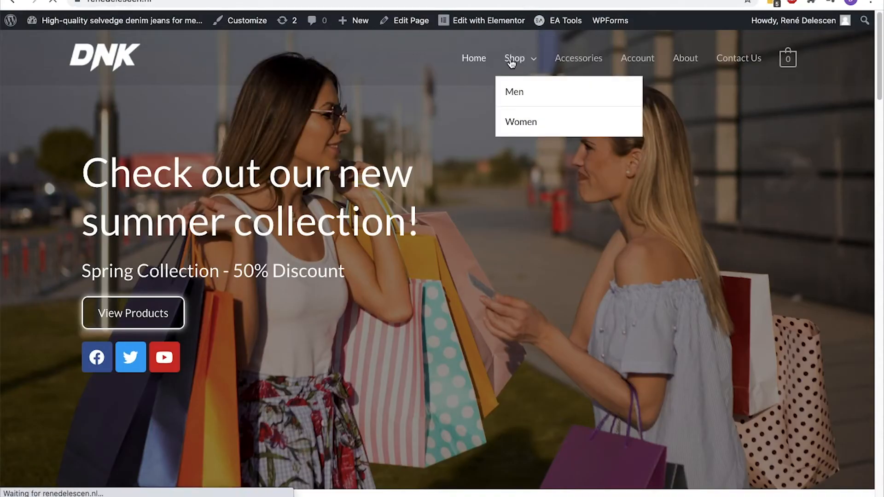
scroll(511, 64, "down", 2)
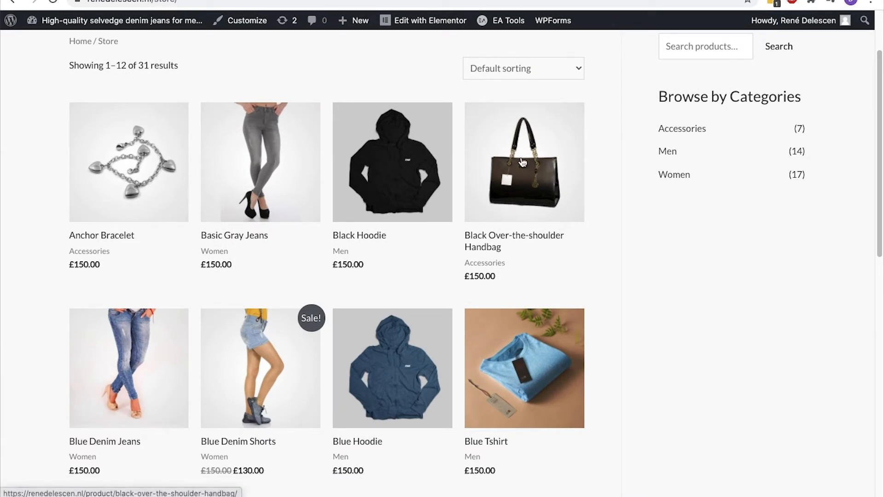
mouse_move(93, 20)
left_click(91, 45)
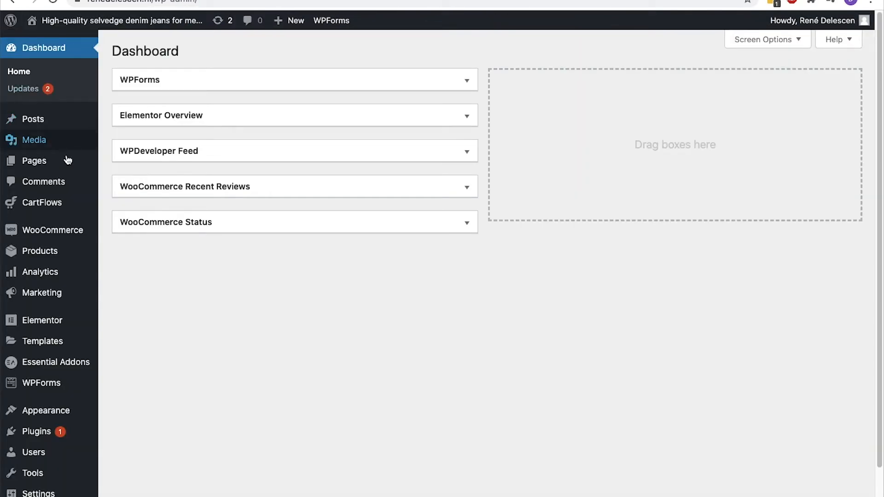
Select all listed products and move them to the Trash with Bulk Actions
left_click(133, 252)
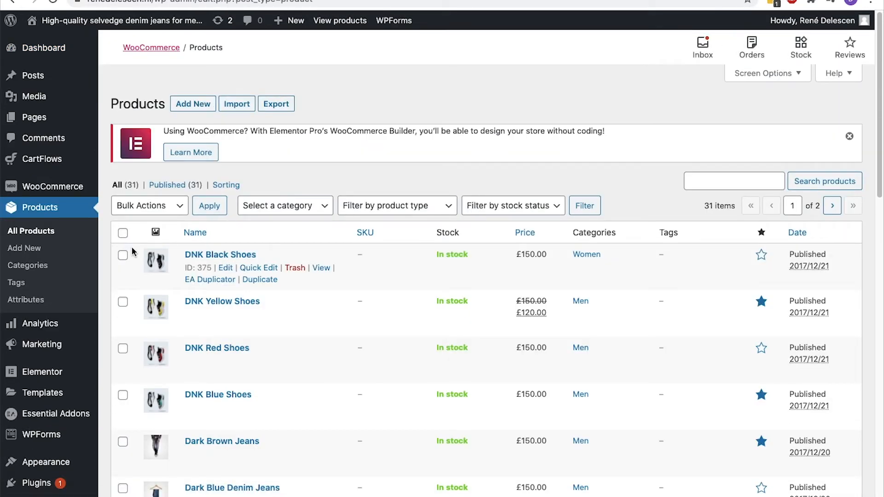
left_click(123, 232)
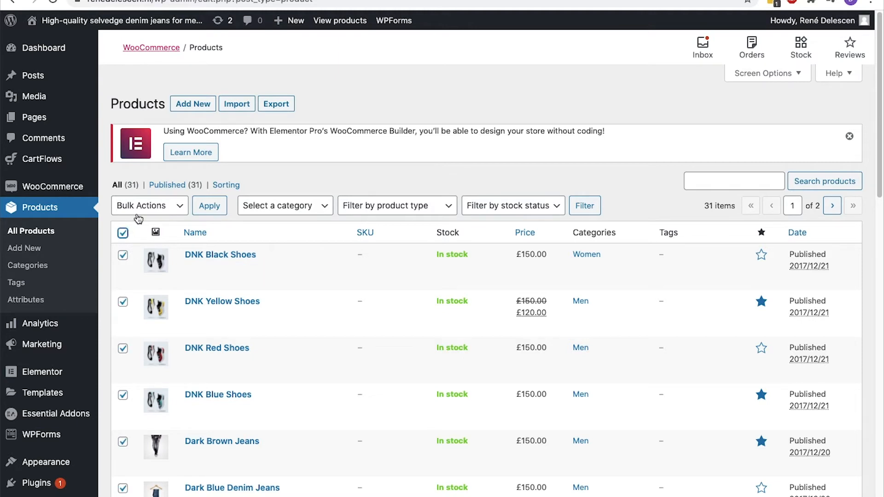
left_click(144, 208)
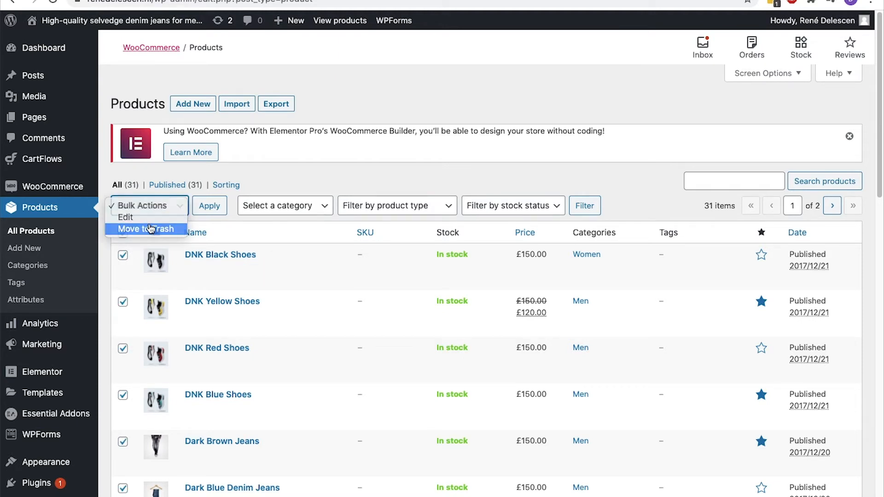
left_click(144, 229)
left_click(208, 214)
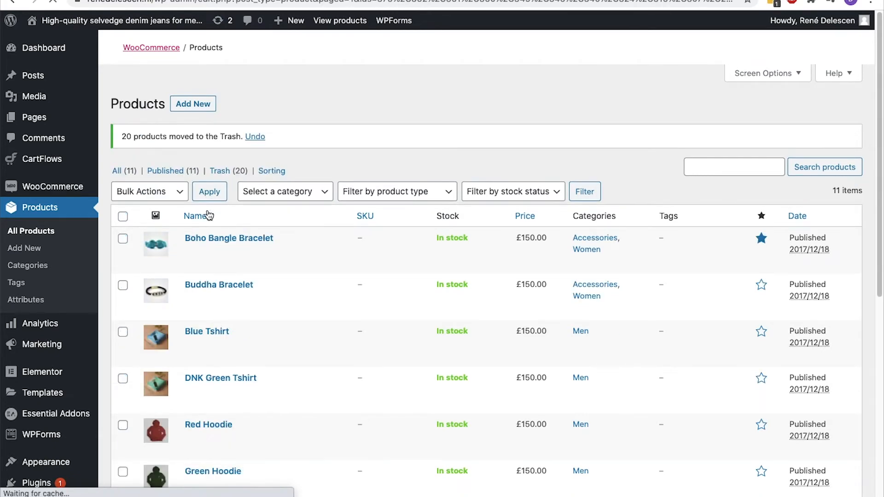
Trash the remaining 11 products the same way and view the Trash
left_click(123, 263)
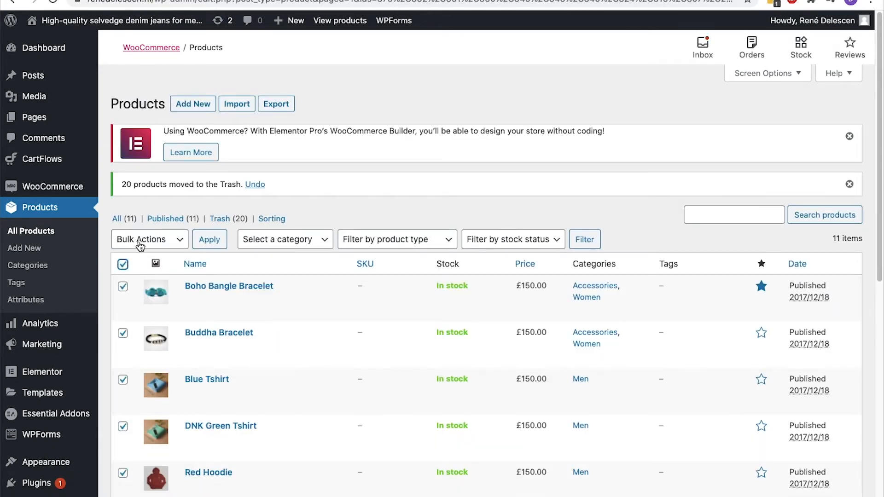
left_click(139, 244)
left_click(140, 263)
left_click(207, 240)
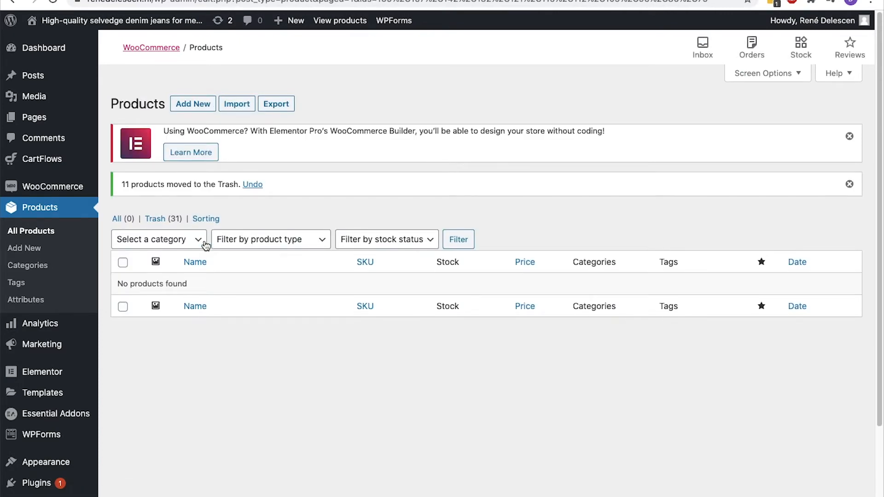
left_click(177, 220)
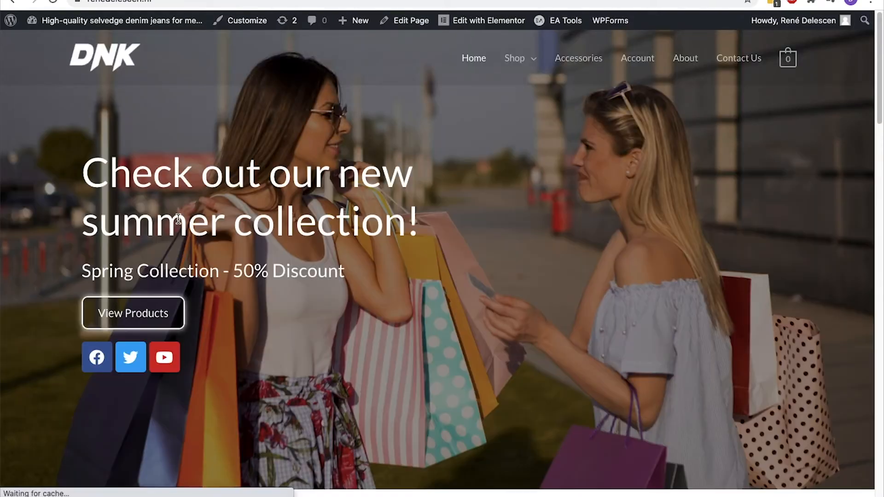
Confirm the Store page shows no products, then start a new product from Products > Add New
scroll(178, 219, "down", 20)
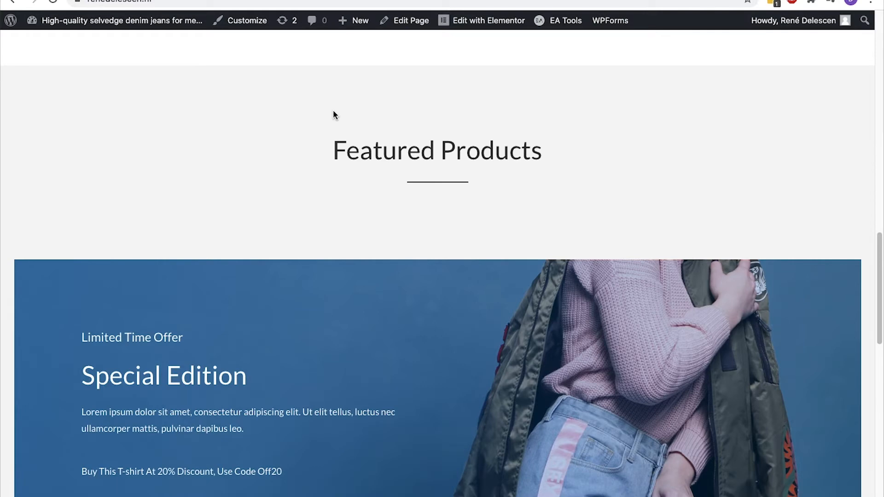
scroll(333, 111, "up", 20)
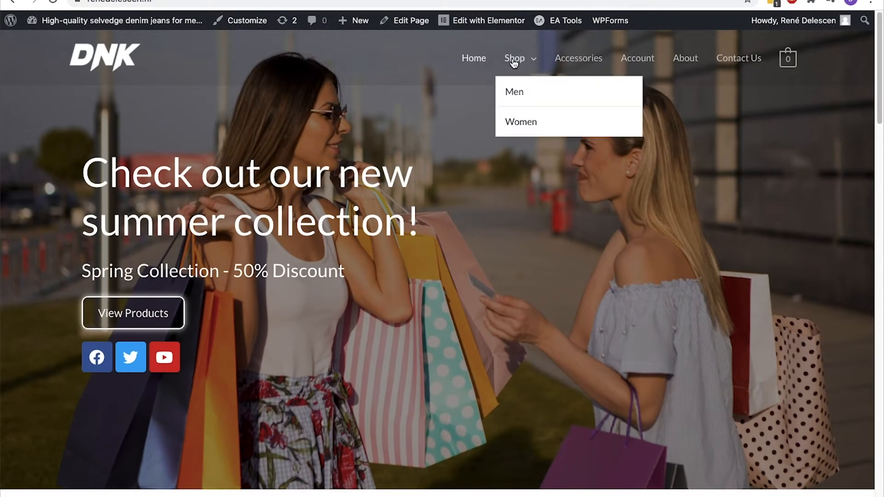
left_click(514, 62)
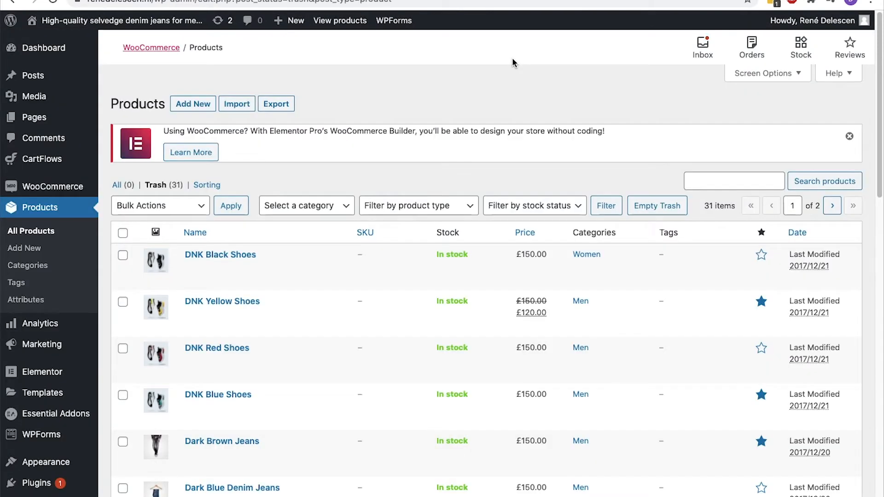
left_click(42, 247)
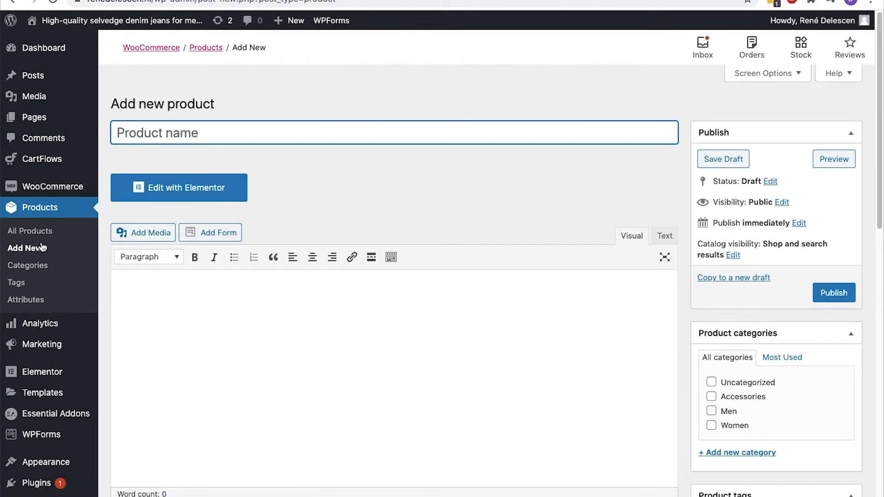
Name the product 'Light Blue Jeans' and paste a lorem ipsum paragraph as its description
type("Light Blue Jeans")
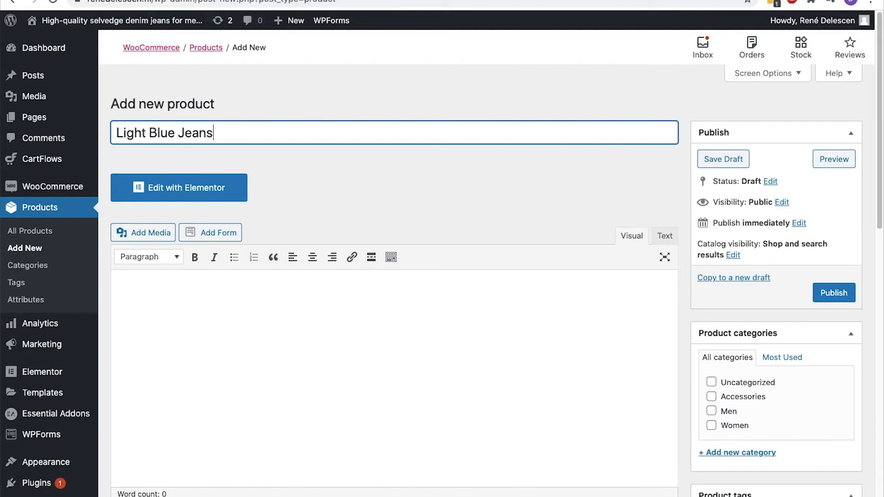
left_click(177, 318)
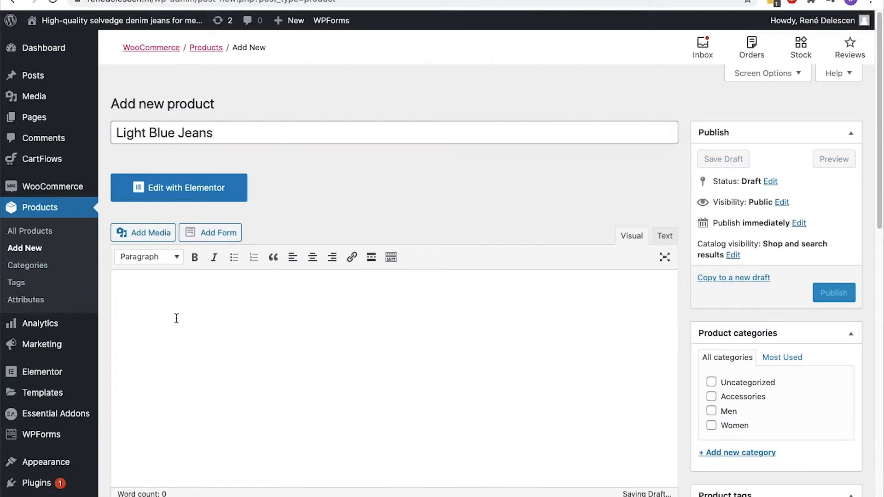
type("Lorem ipsum dolor sit amet, consectetur adipiscing elit. Ut elit tellus, luctus nec ullamcorper mattis, pulvinar dapibus leo.Lobortis imperdiet, excepteur accumsan deserunt, dicta reprehenderit vestibulum, vero aspernatur pede duis tempus taciti..")
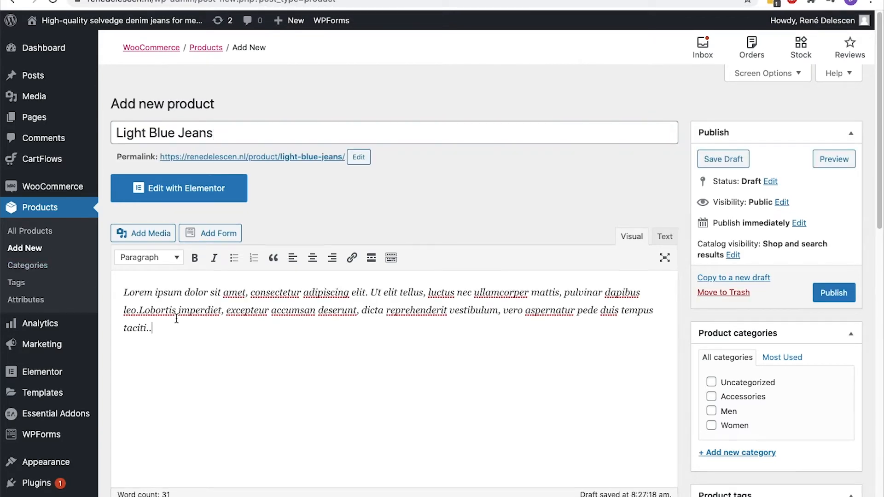
scroll(176, 318, "down", 7)
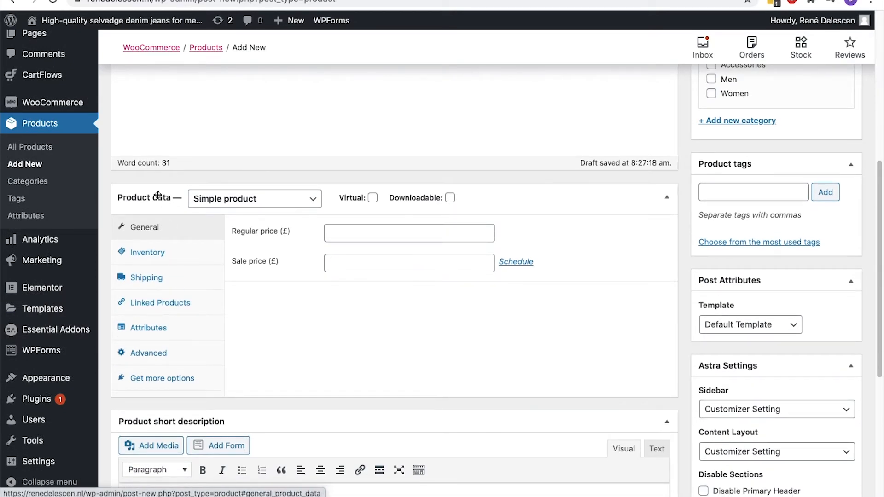
scroll(101, 196, "up", 1)
scroll(101, 197, "up", 5)
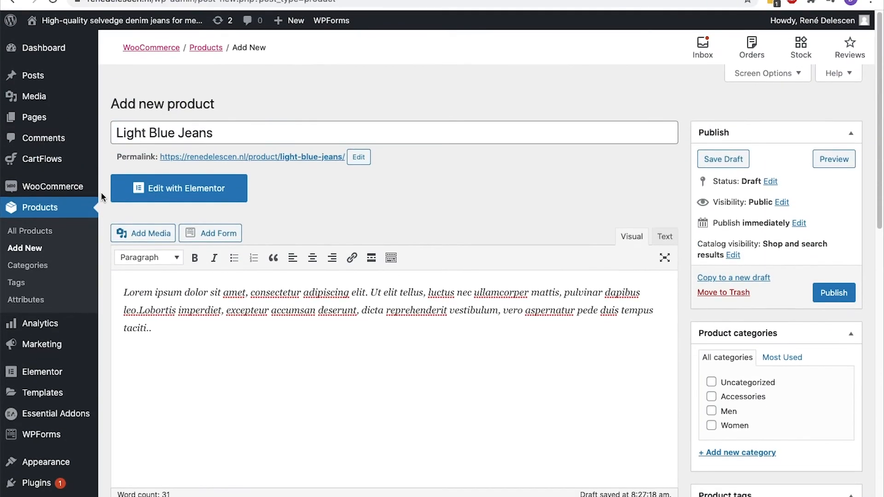
Show the Screen Options panel, then hide it again
left_click(757, 76)
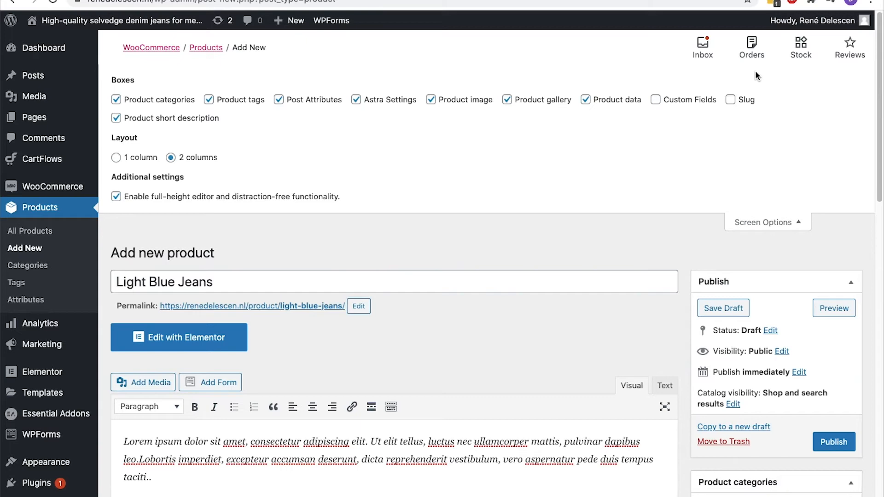
left_click(759, 222)
scroll(759, 223, "down", 10)
scroll(759, 223, "up", 1)
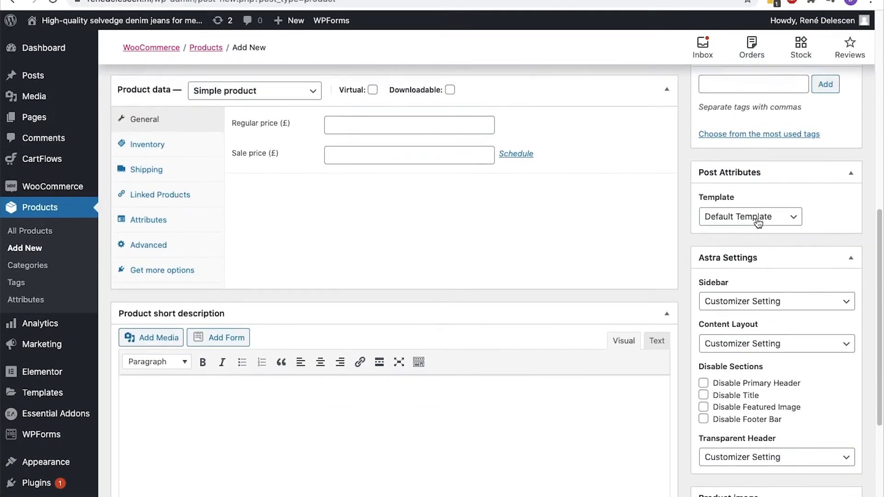
scroll(759, 223, "up", 1)
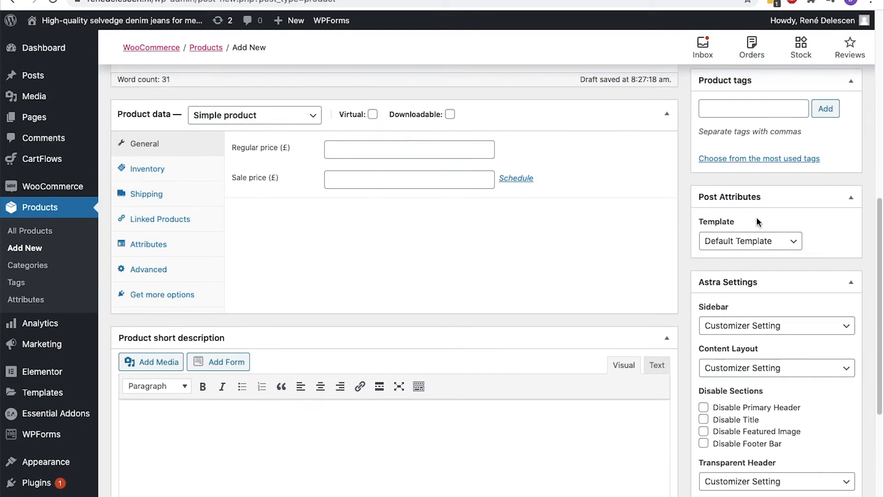
Look at the product type list and the regular price field without changing either
left_click(317, 125)
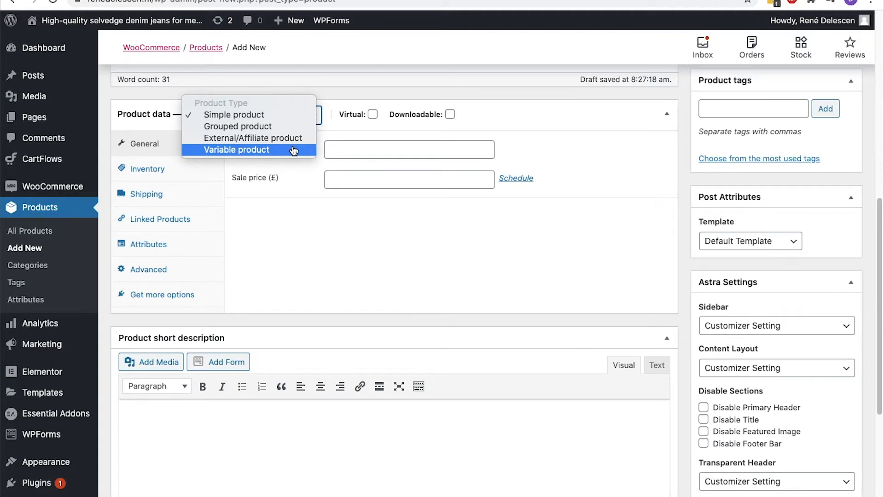
left_click(500, 133)
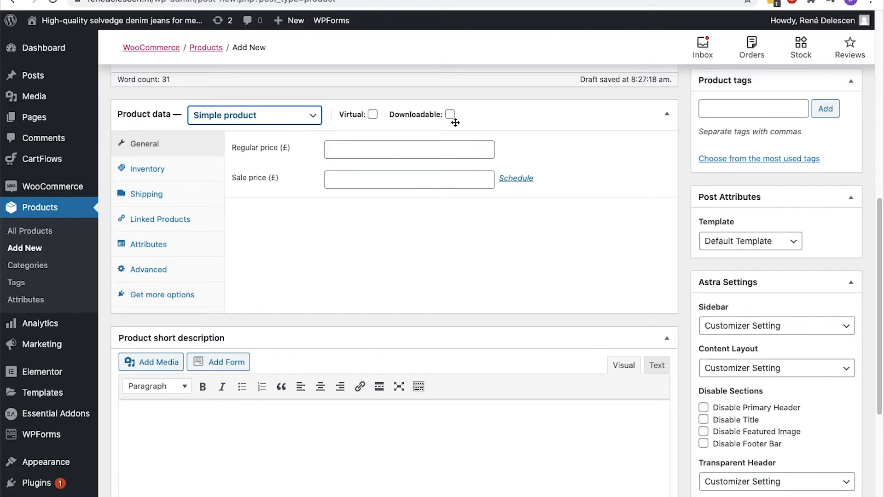
left_click(346, 148)
left_click(309, 151)
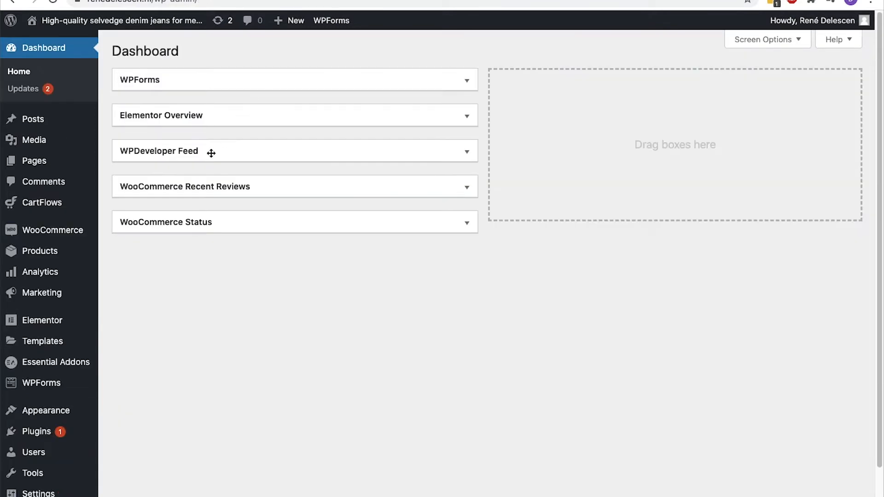
Change the WooCommerce store currency to Euro (€) and save the settings
mouse_move(74, 230)
left_click(137, 319)
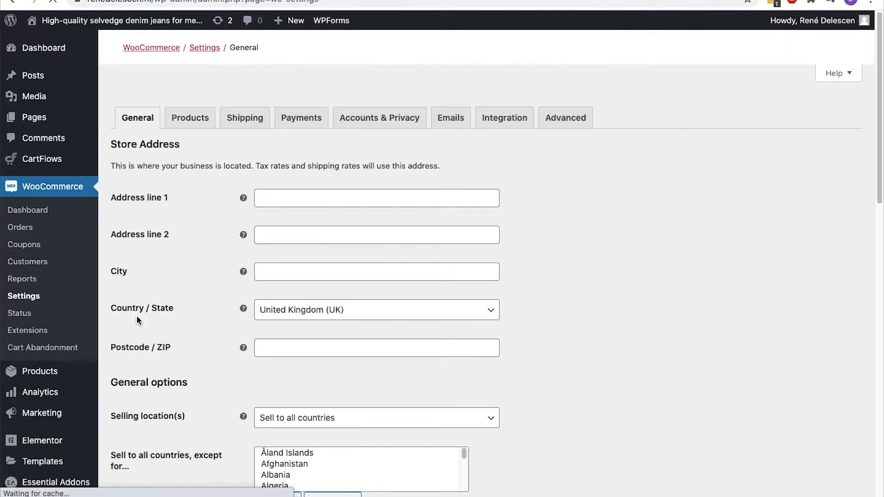
scroll(171, 327, "down", 10)
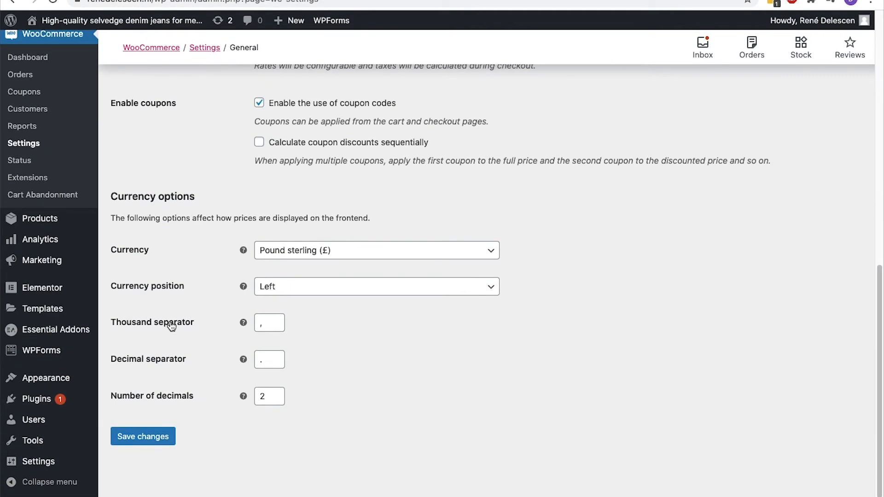
left_click(336, 258)
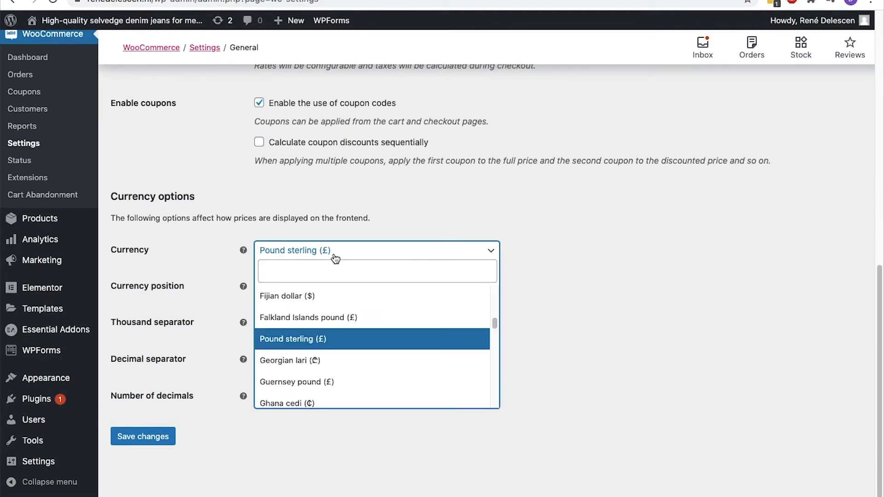
type("eur")
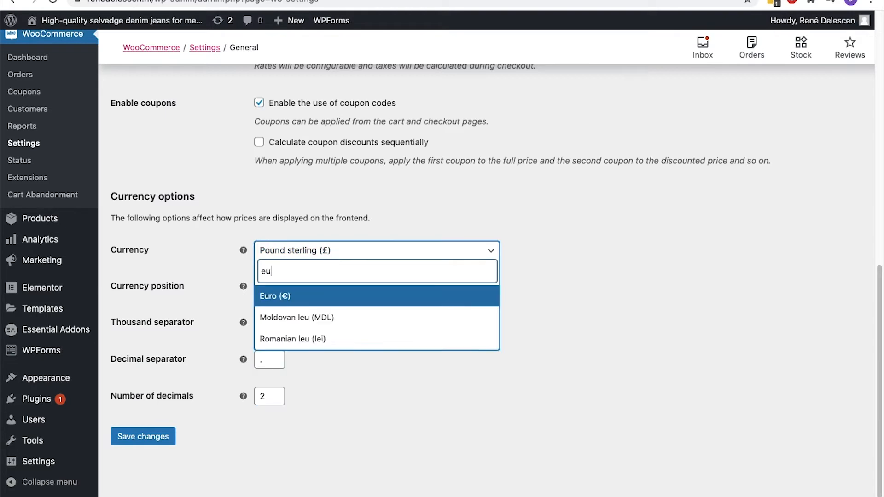
left_click(325, 300)
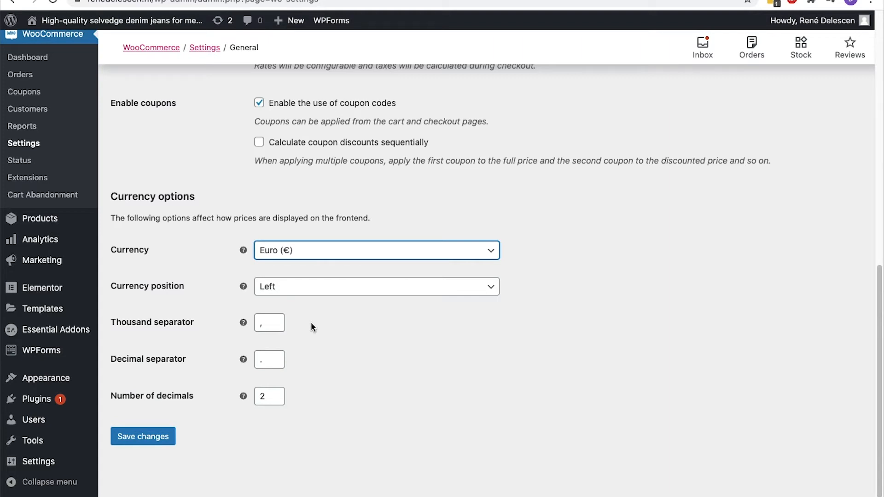
left_click(149, 438)
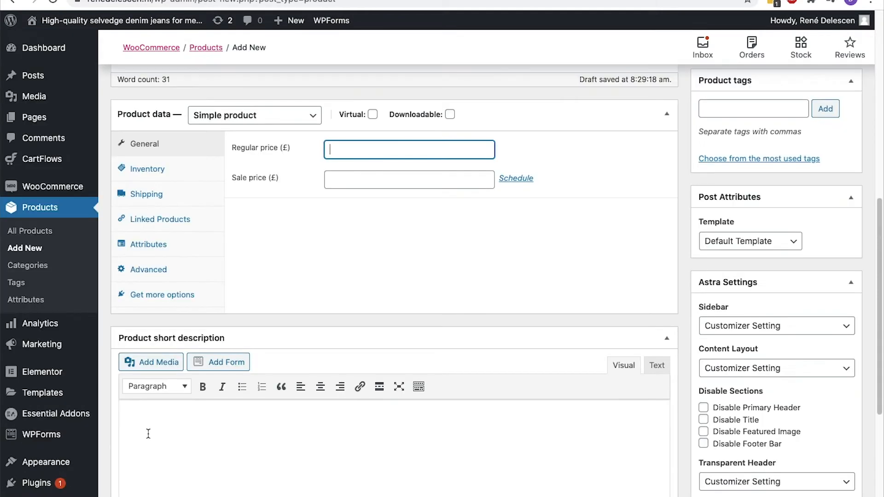
Give the product a regular price of 150 and a sale price of 120
left_click(377, 146)
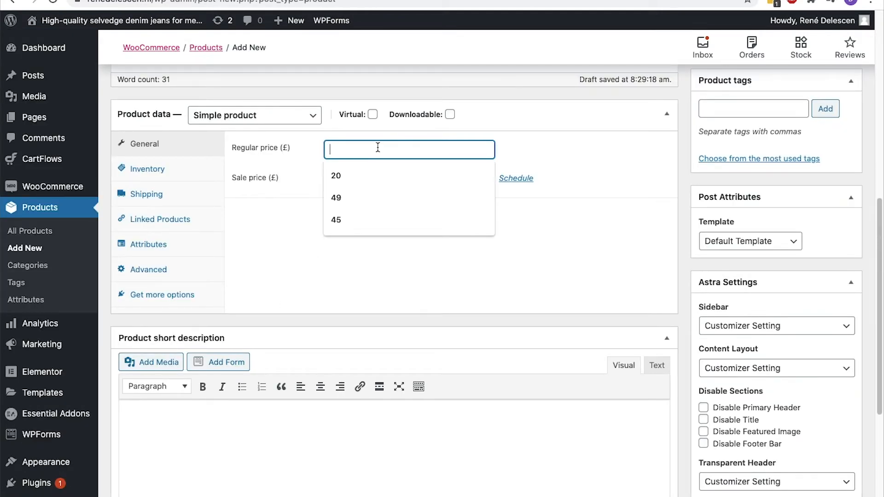
type("150")
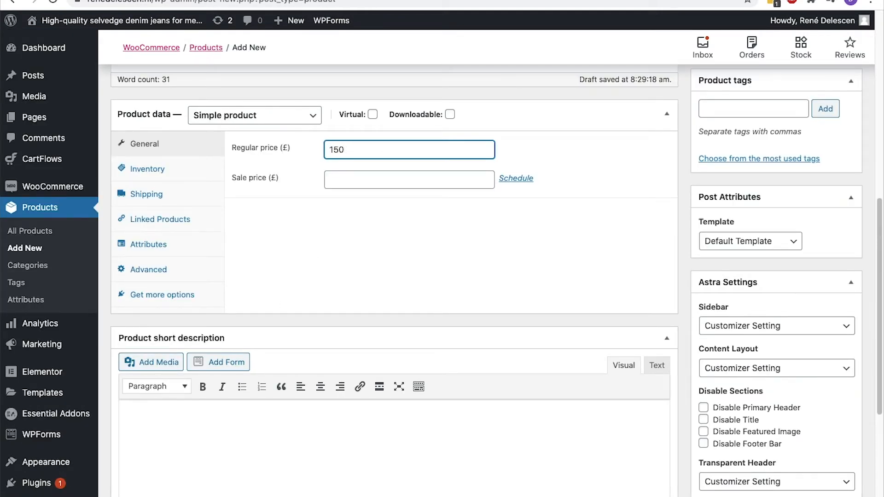
left_click(377, 179)
type("120")
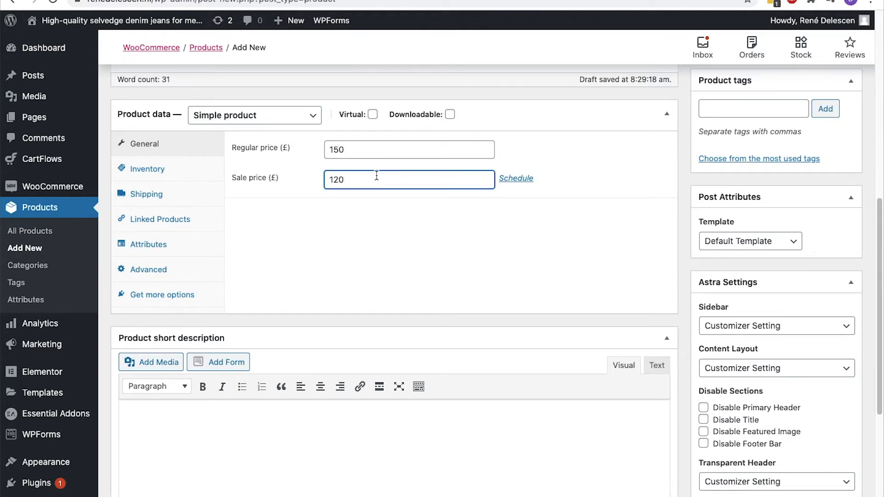
left_click(519, 178)
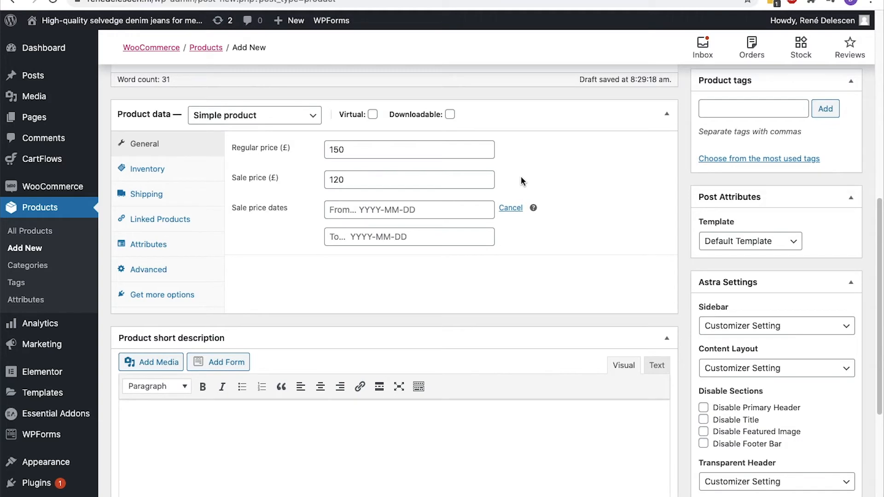
scroll(521, 181, "down", 5)
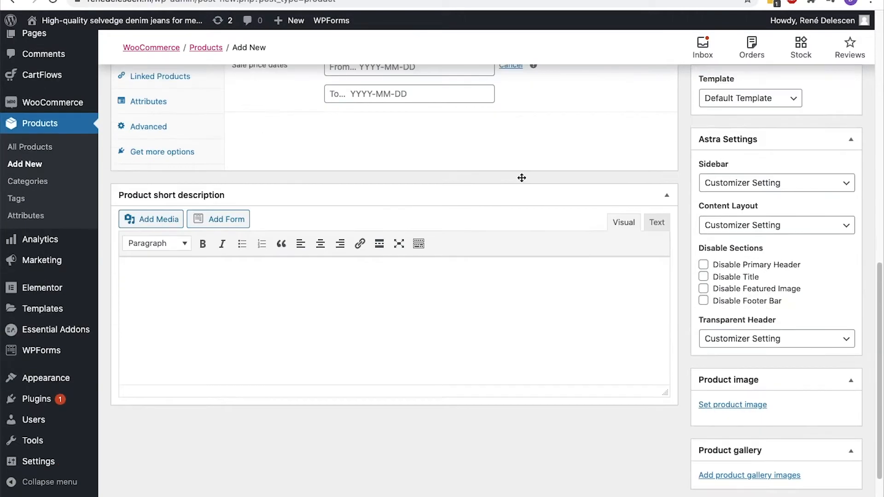
Write a short description calling the jeans durable non-stretch denim, fix the typo, and publish
left_click(491, 222)
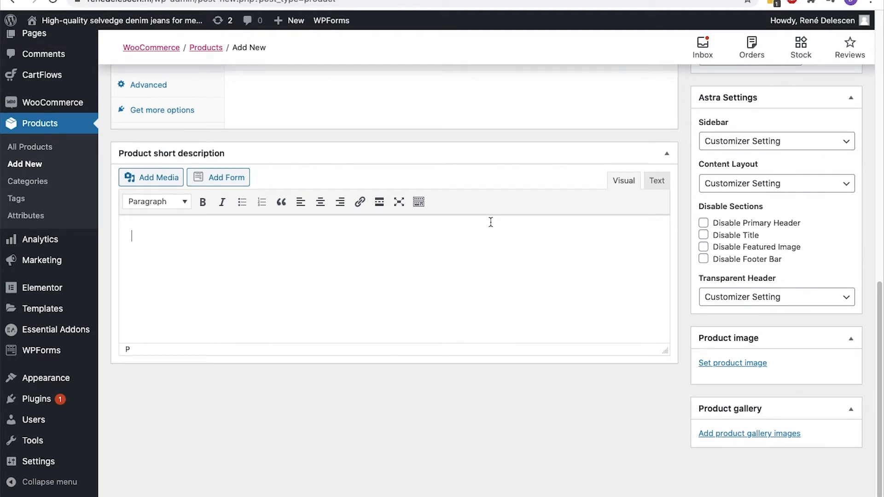
type("Check of this pari of light blue jeans. It's")
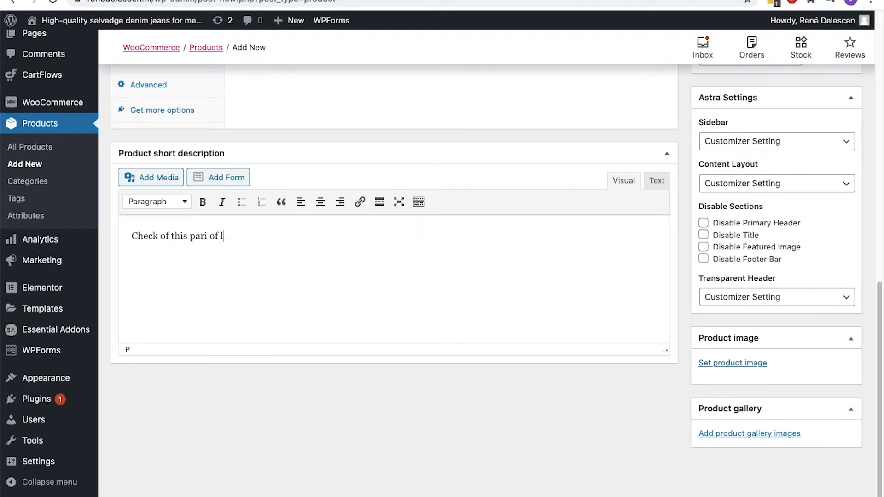
type("durable non-strecht denim")
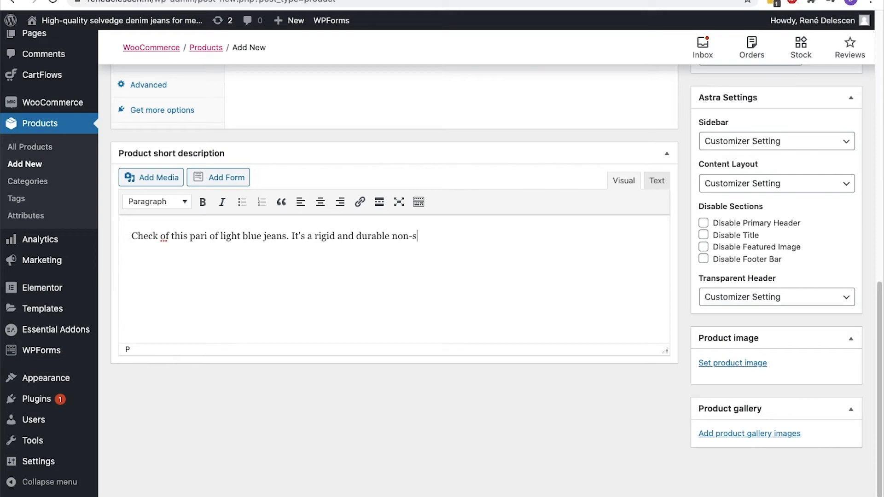
type(".")
left_click(428, 237)
type("t")
left_click(444, 238)
key("BackSpace")
left_click(482, 238)
scroll(704, 247, "up", 10)
left_click(836, 118)
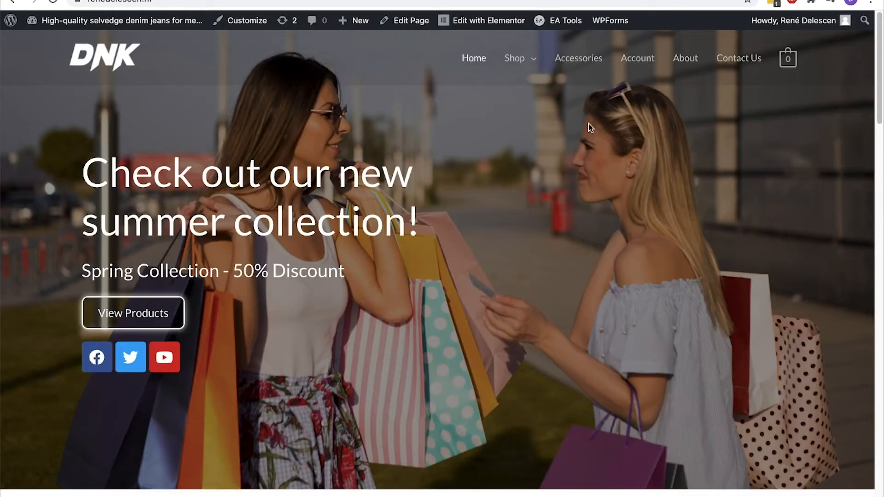
View Light Blue Jeans in the shop, then return to its inventory settings' SKU field
left_click(508, 68)
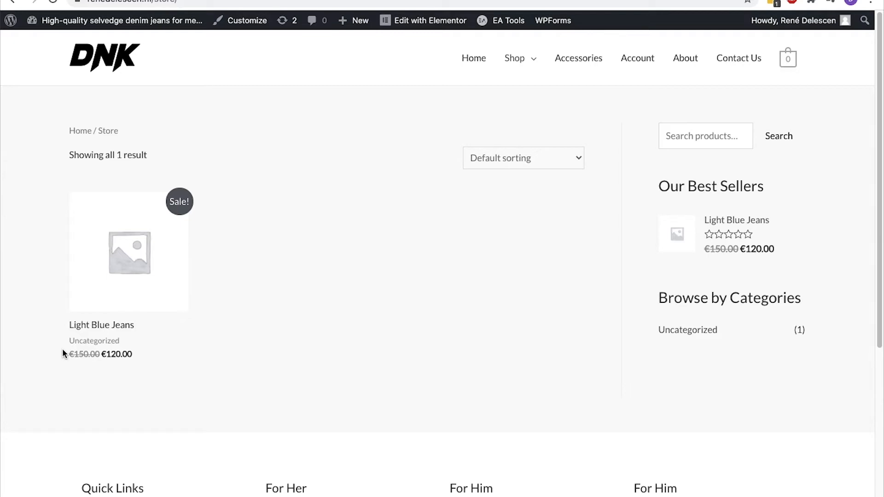
left_click(119, 292)
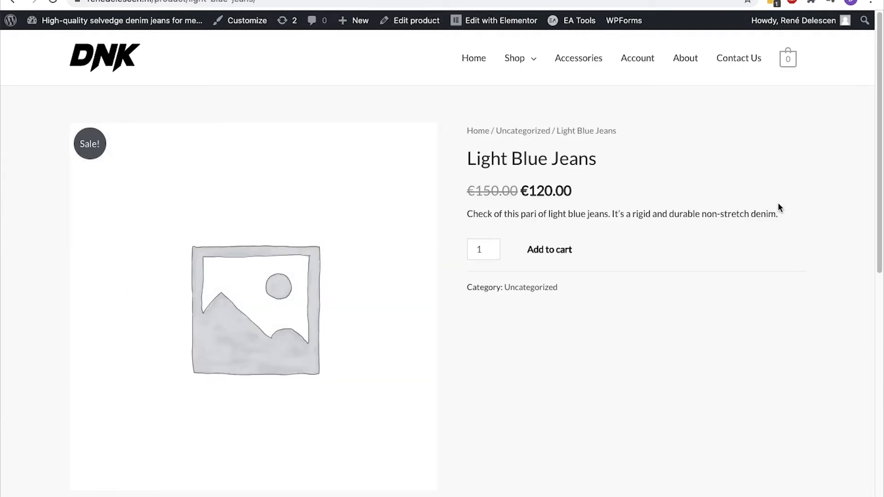
key("ctrl+Tab")
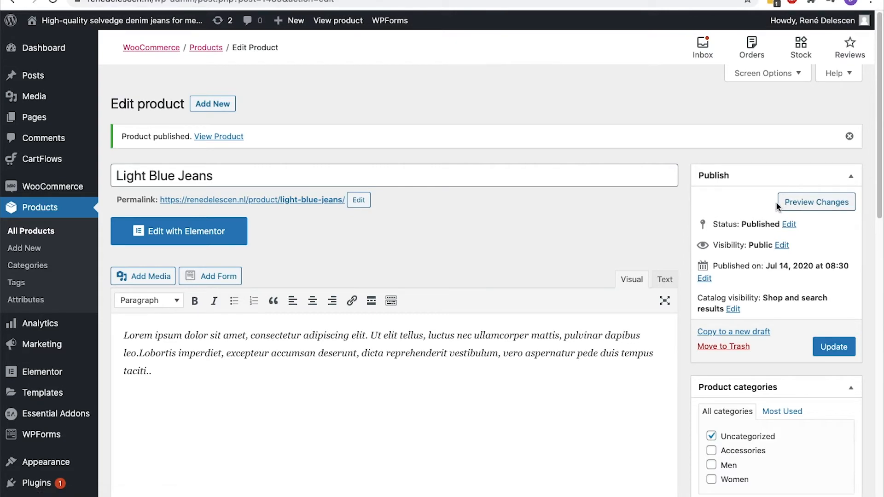
scroll(777, 206, "down", 8)
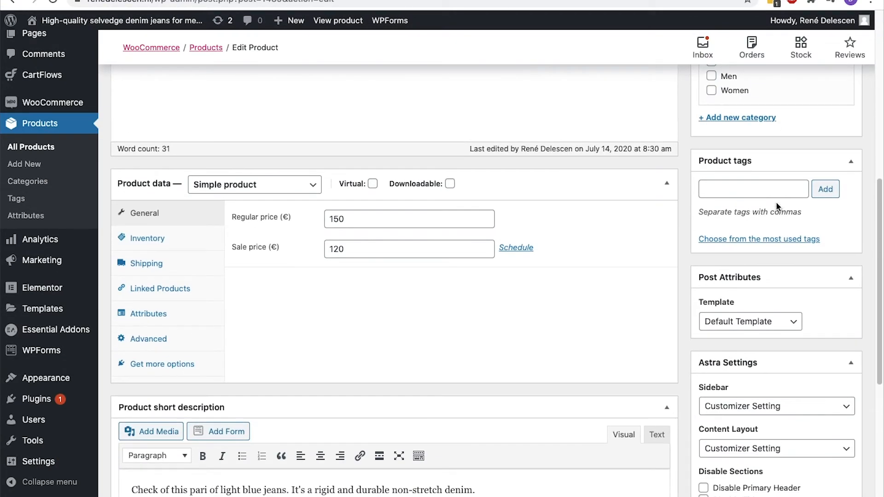
left_click(179, 248)
left_click(370, 216)
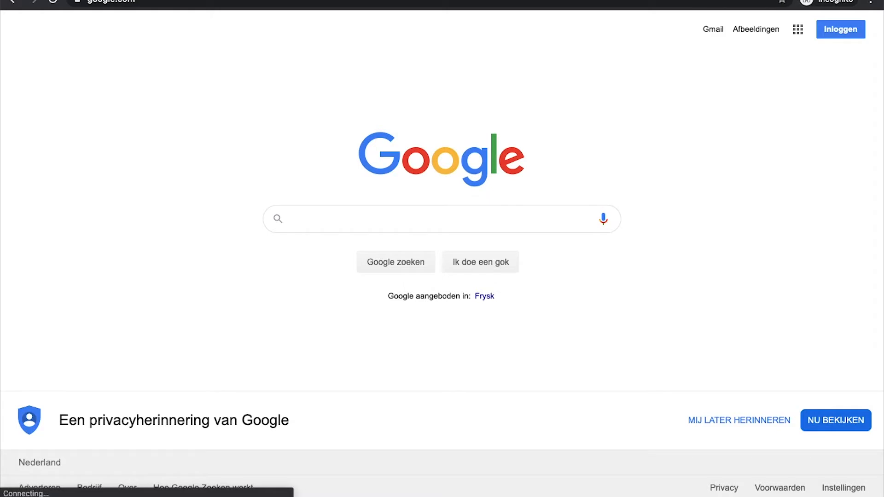
Search Google for 'denim jeans sku' and check a 7 For All Mankind product's SKU as an example
type("denim je")
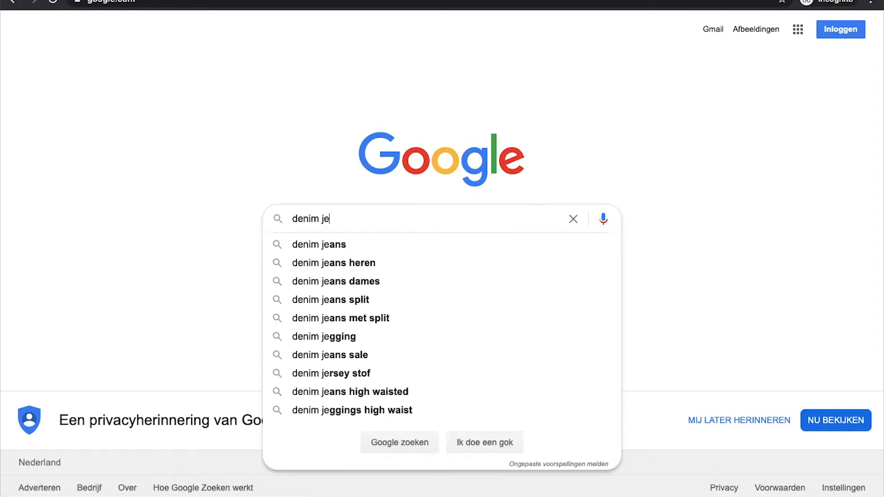
type("ans sku")
key("Return")
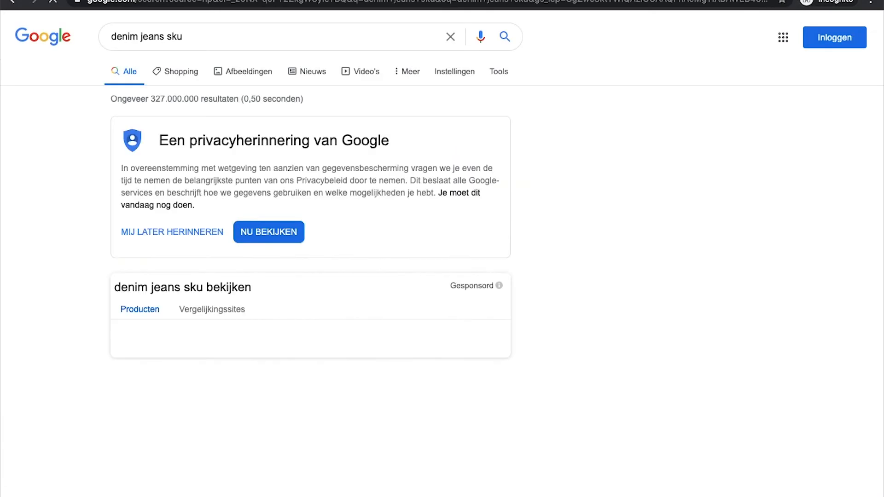
scroll(629, 166, "down", 5)
scroll(626, 159, "down", 4)
left_click(342, 306)
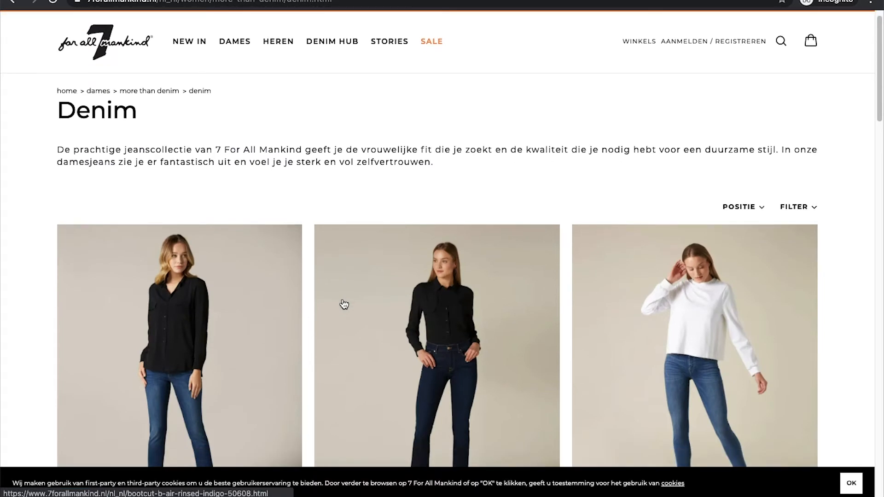
left_click(343, 304)
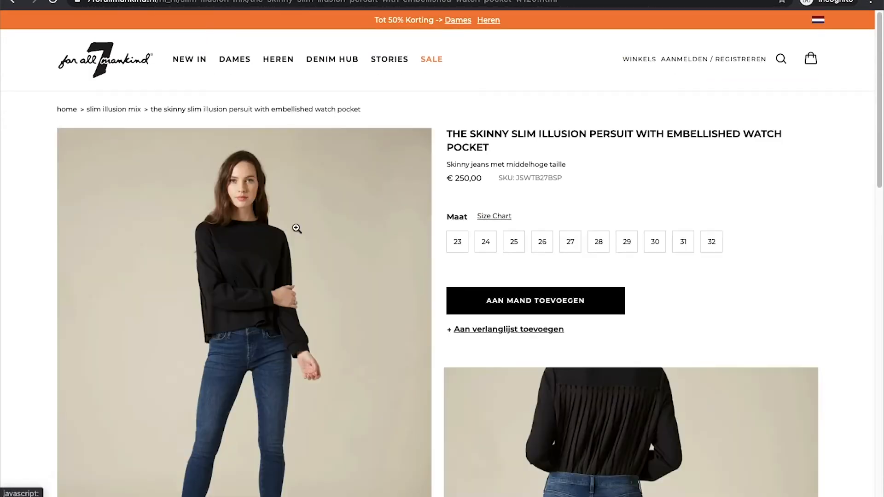
triple_click(569, 197)
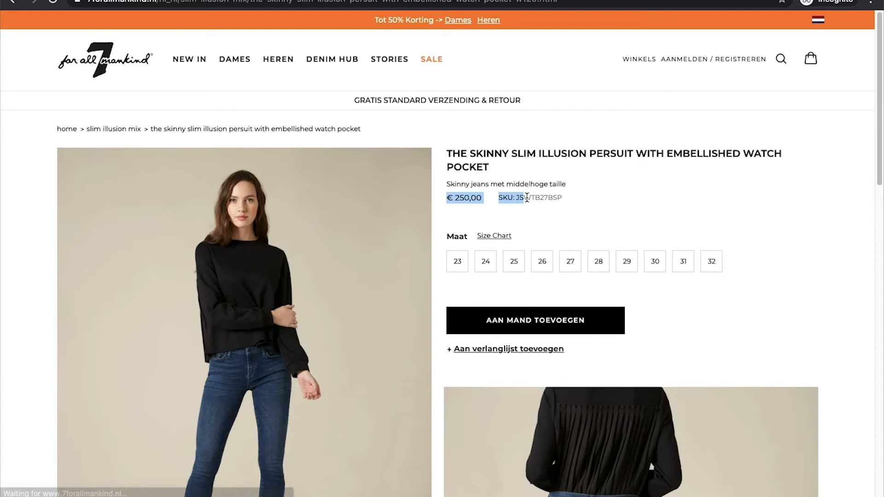
left_click(567, 199)
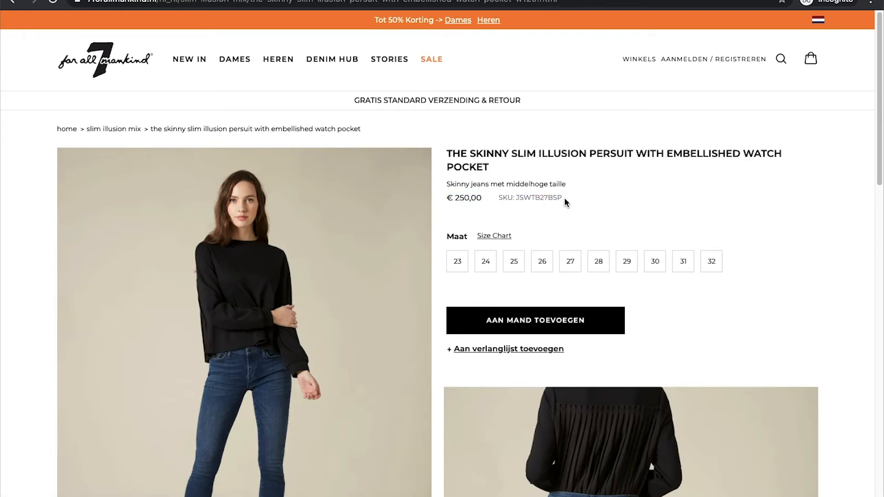
key("super+grave")
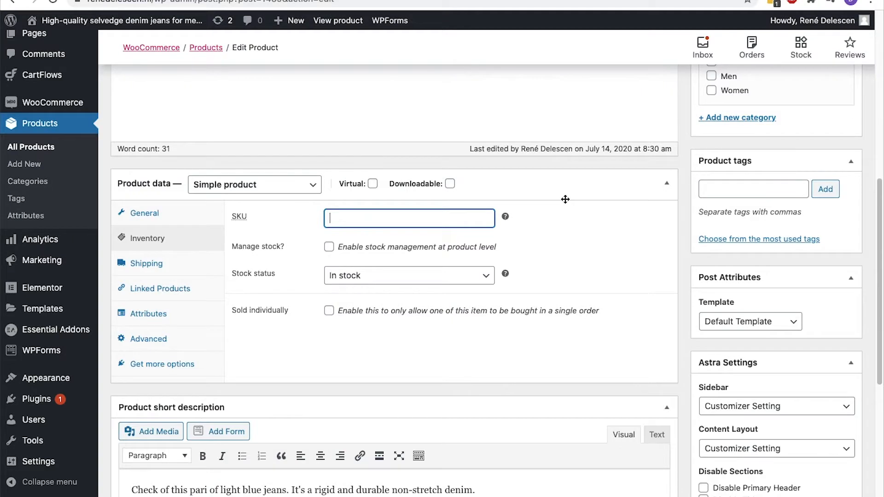
Enable stock management with a stock quantity of 30 and backorders allowed
left_click(328, 248)
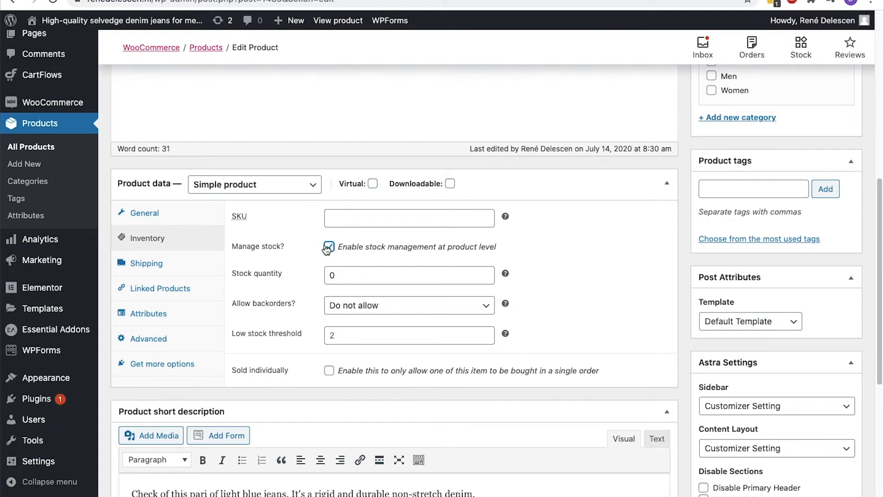
left_click(334, 272)
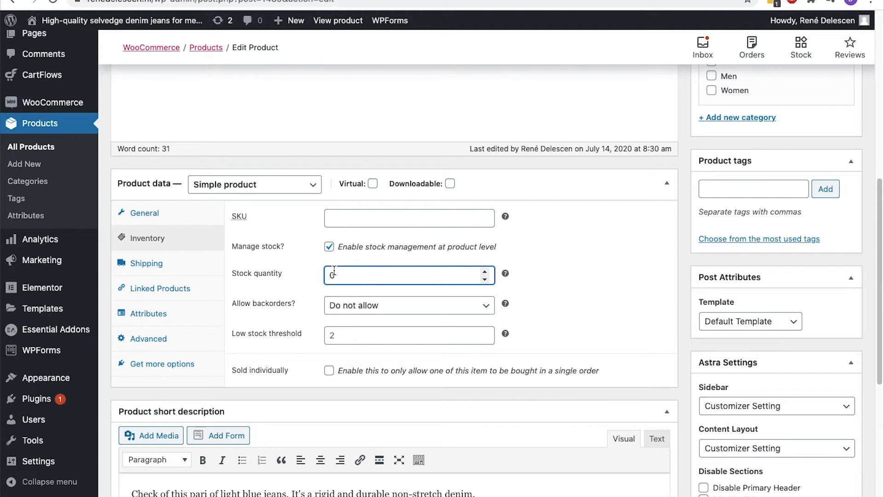
key("BackSpace")
type("30")
left_click(342, 312)
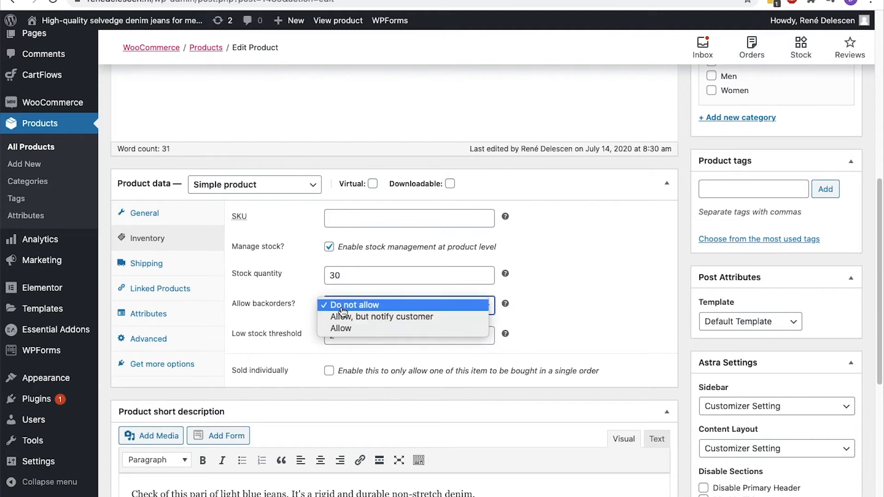
left_click(340, 328)
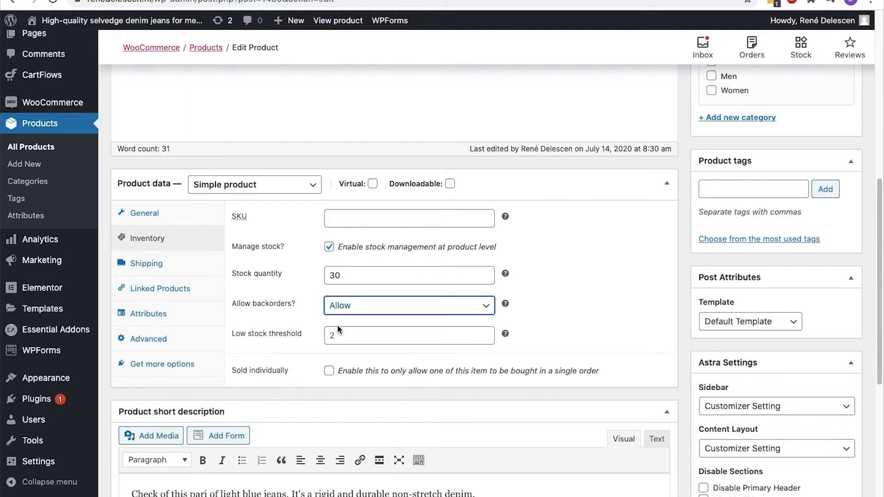
left_click(340, 335)
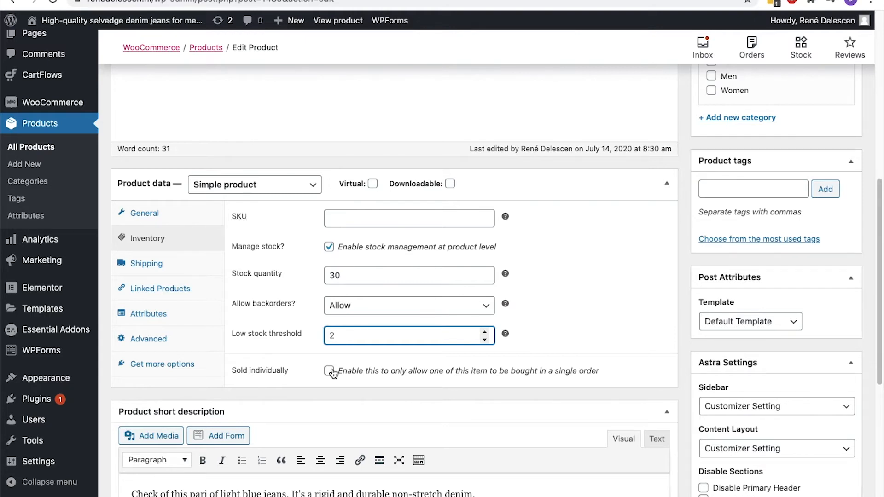
left_click(135, 271)
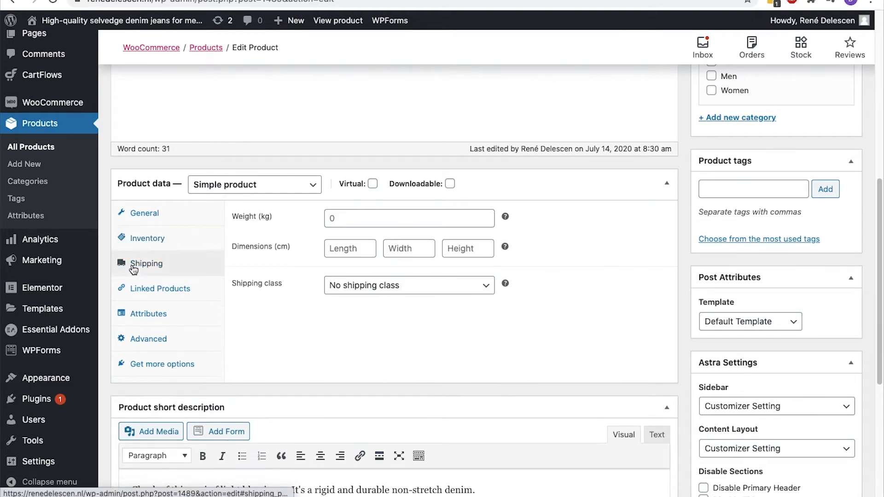
Confirm the store's weight unit is kilograms, then enter 1.7 as the product weight
left_click(354, 217)
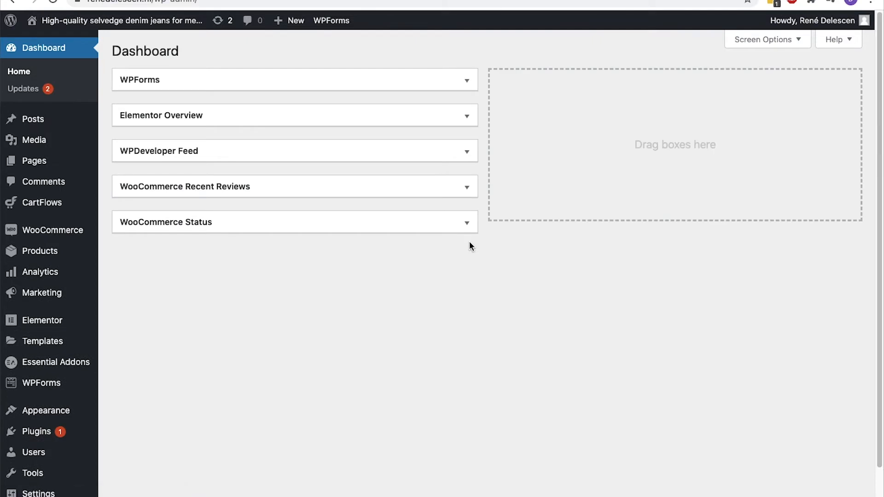
mouse_move(69, 230)
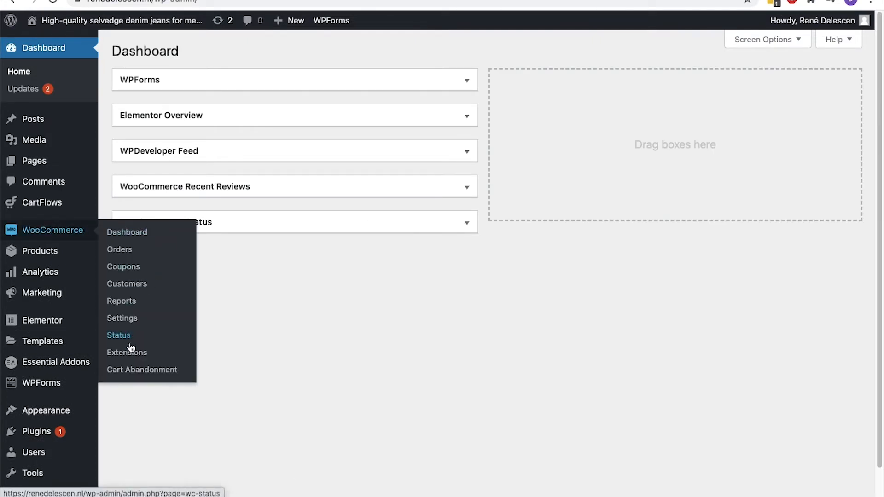
left_click(130, 321)
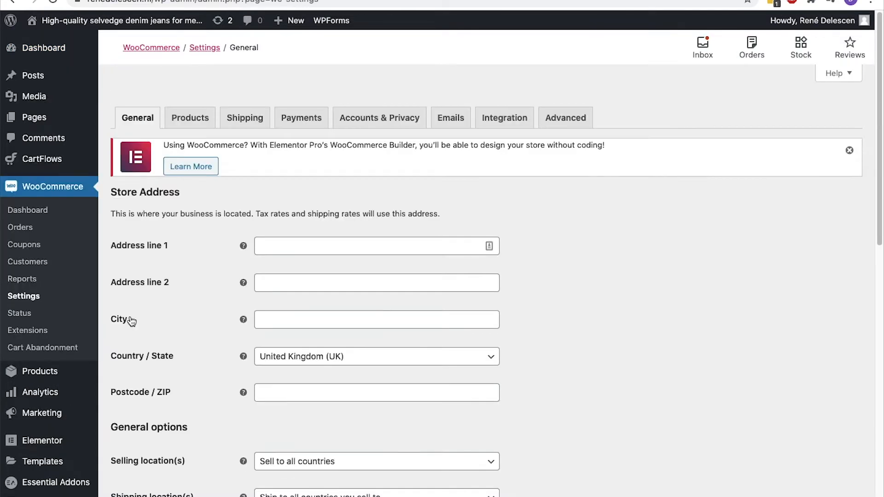
left_click(201, 128)
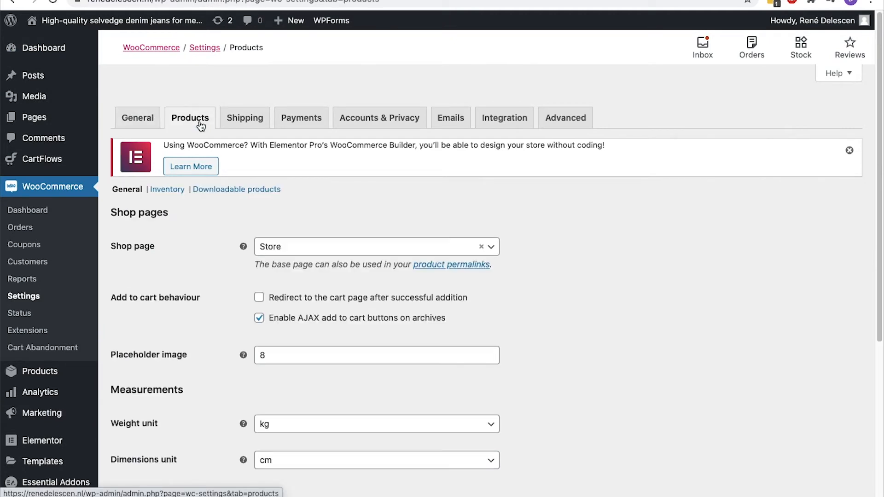
scroll(198, 124, "down", 5)
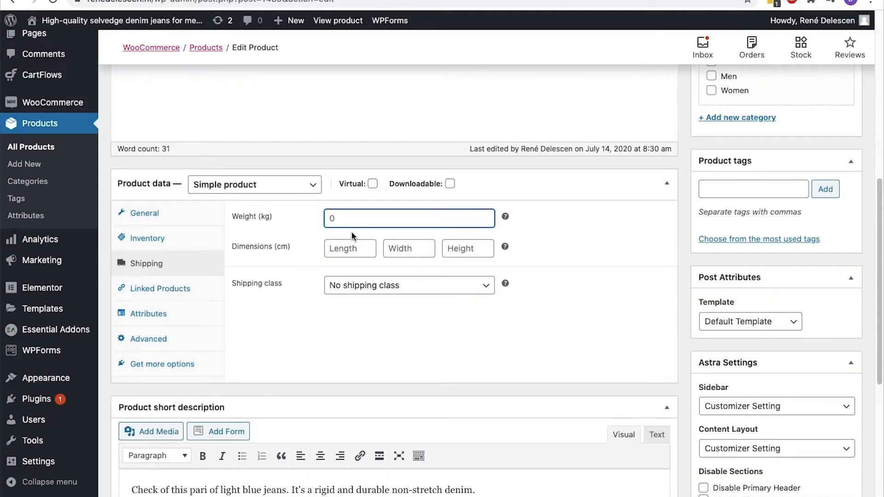
type("1.7")
Browse the Linked Products, Attributes and Advanced tabs of the product data box
left_click(186, 288)
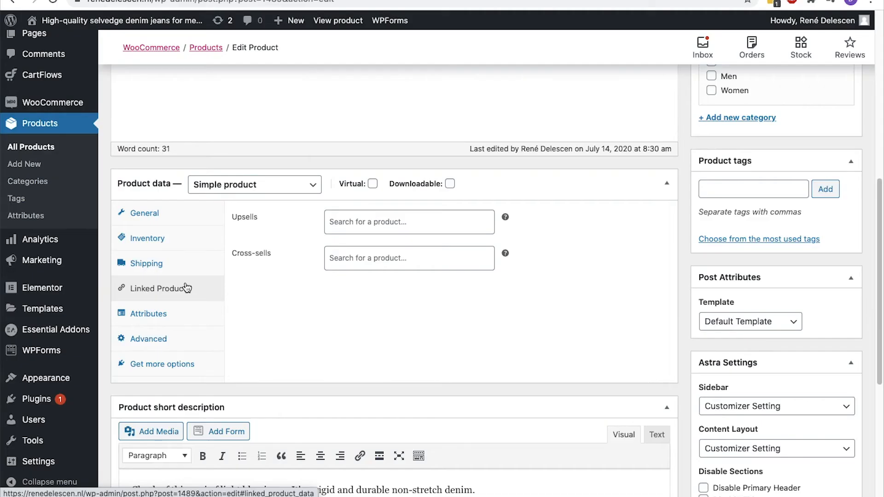
left_click(170, 314)
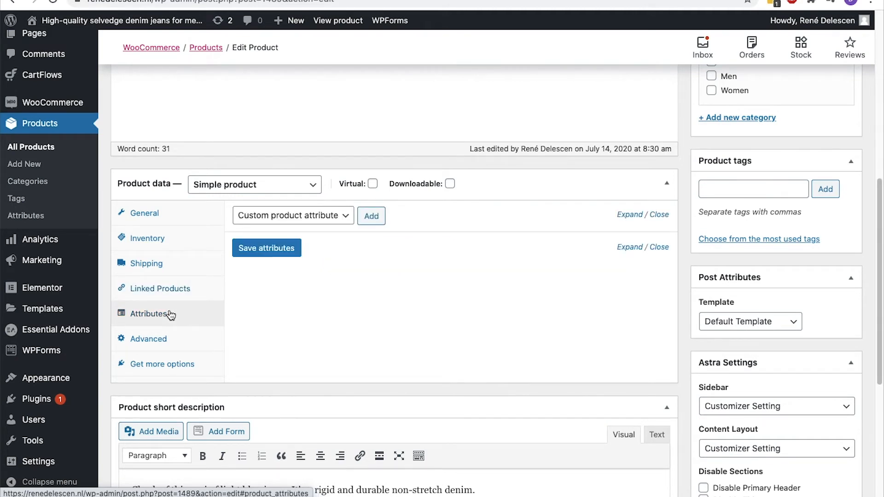
left_click(164, 345)
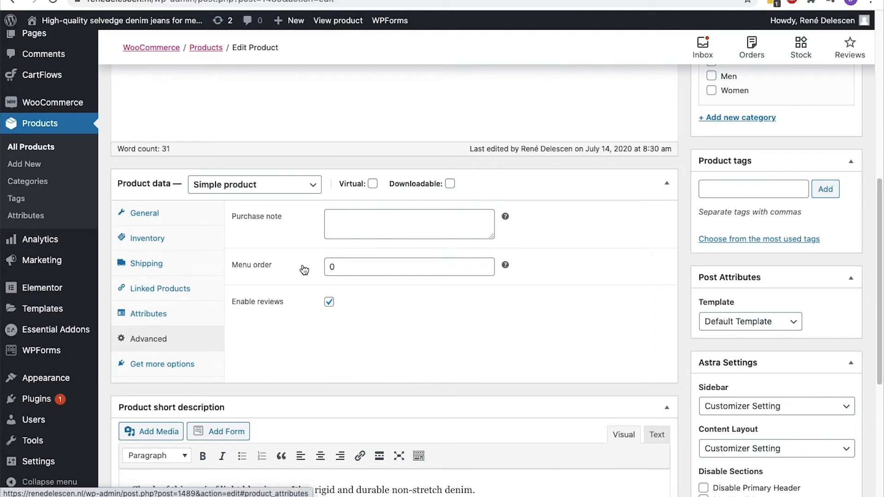
Add the purchase note 'Thank you for purchasing this product.'
left_click(360, 219)
type("Thank you for purchasing ")
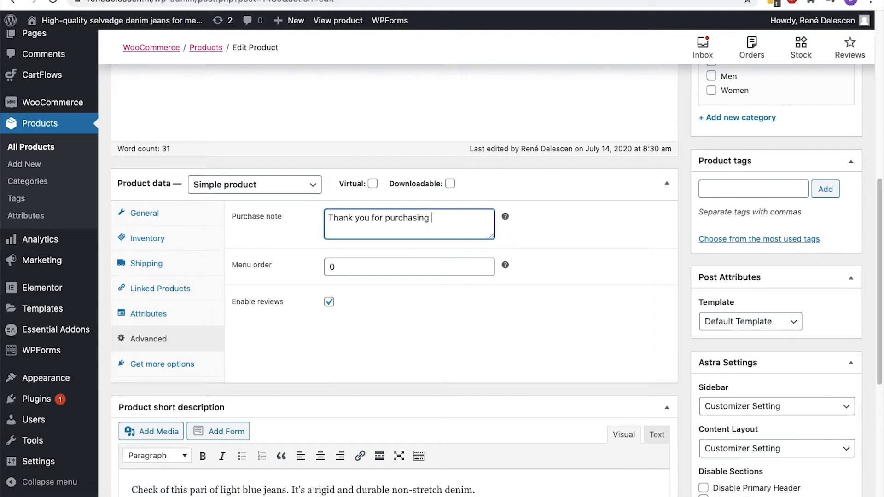
type("this product.")
left_click(337, 271)
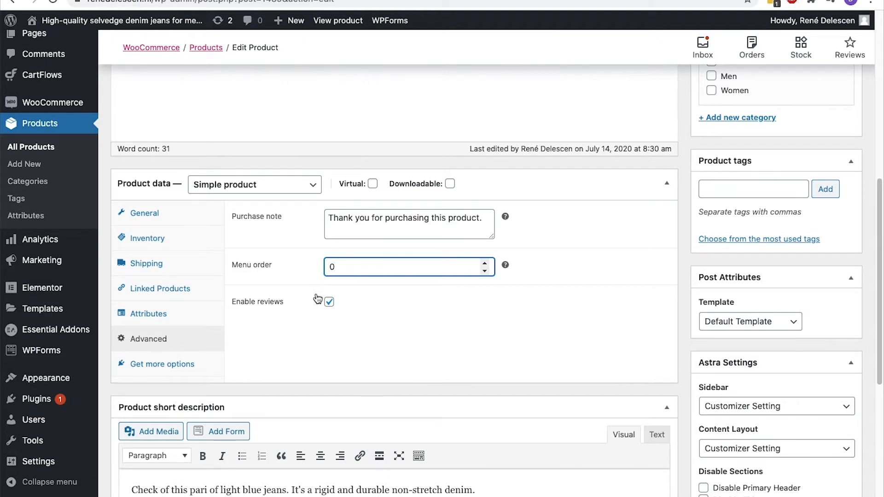
left_click(213, 360)
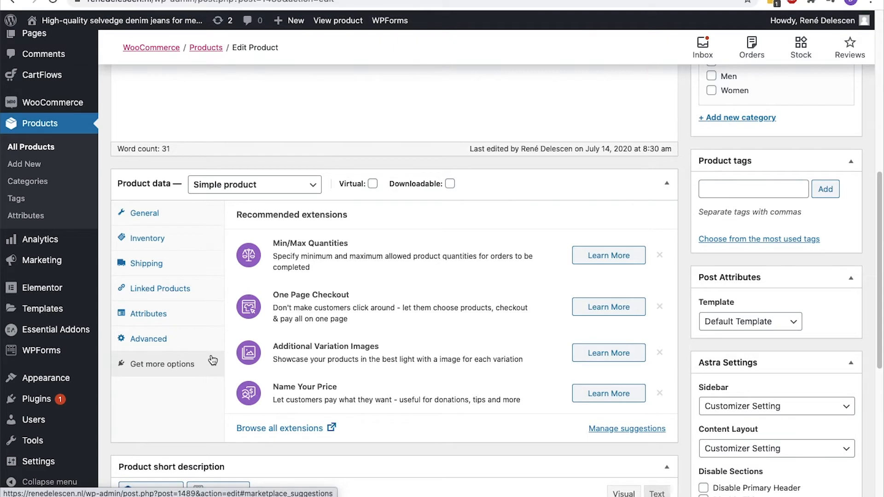
scroll(751, 251, "up", 5)
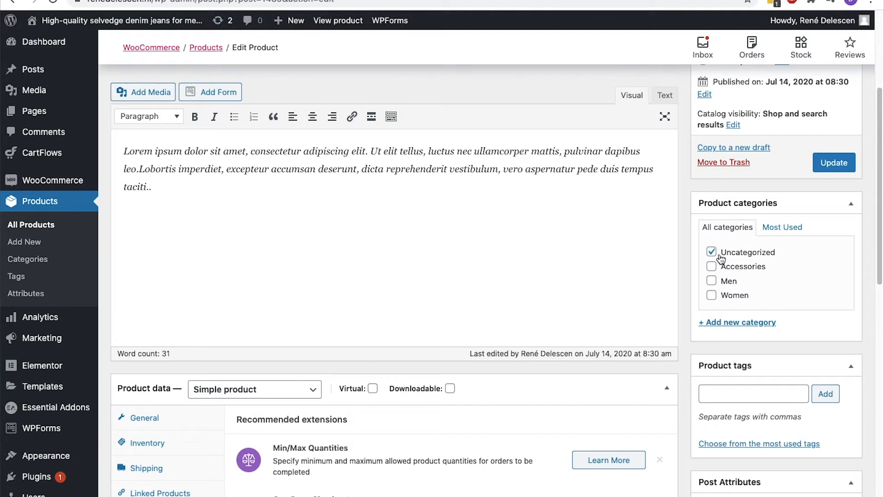
Create a Light Blue Jeans category with parent Men and assign it instead of Uncategorized
left_click(715, 322)
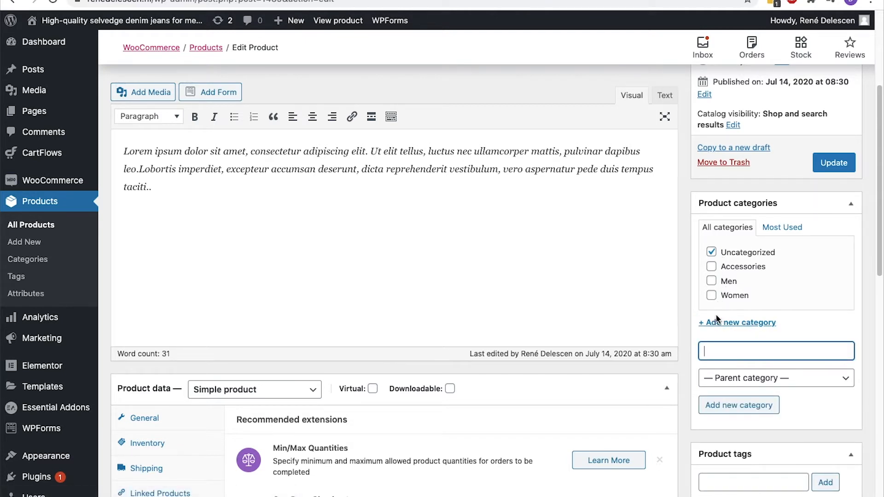
type("Light Blue Jeans")
left_click(727, 379)
left_click(718, 402)
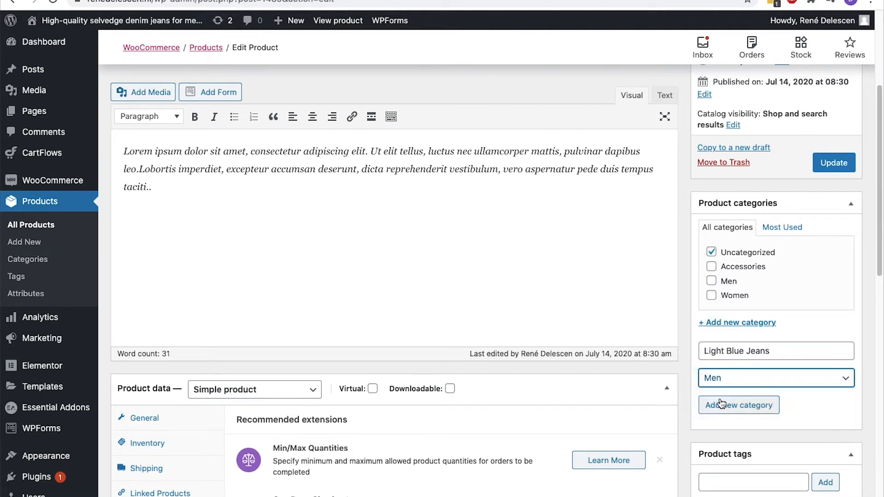
left_click(711, 252)
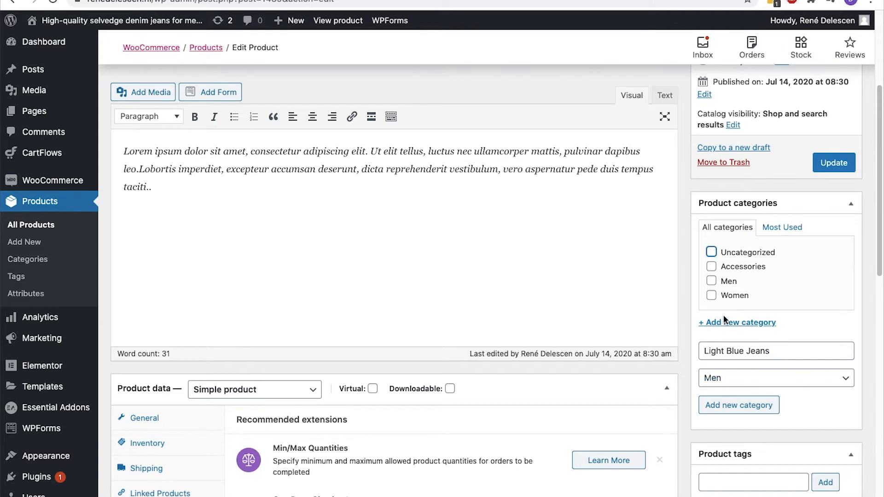
left_click(732, 411)
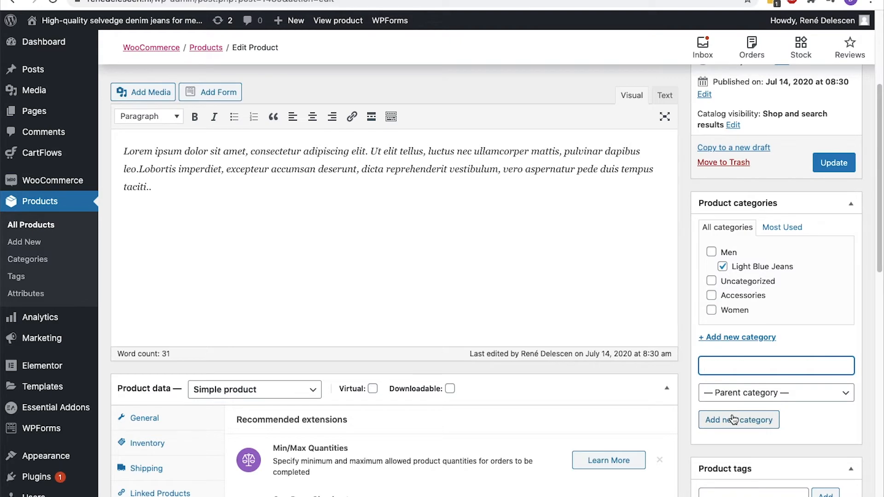
scroll(734, 421, "down", 5)
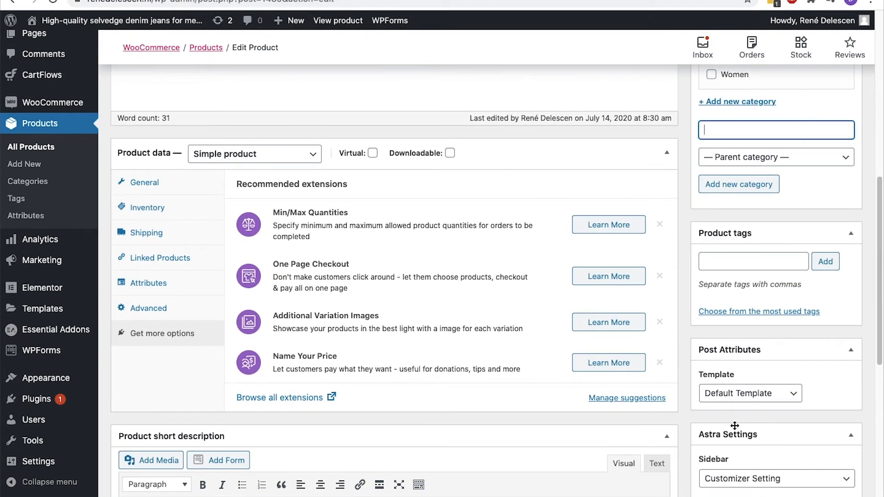
Add the product tags Light Blue Jeans and Jeans and update the product
left_click(724, 268)
type("Light Blue Jeans")
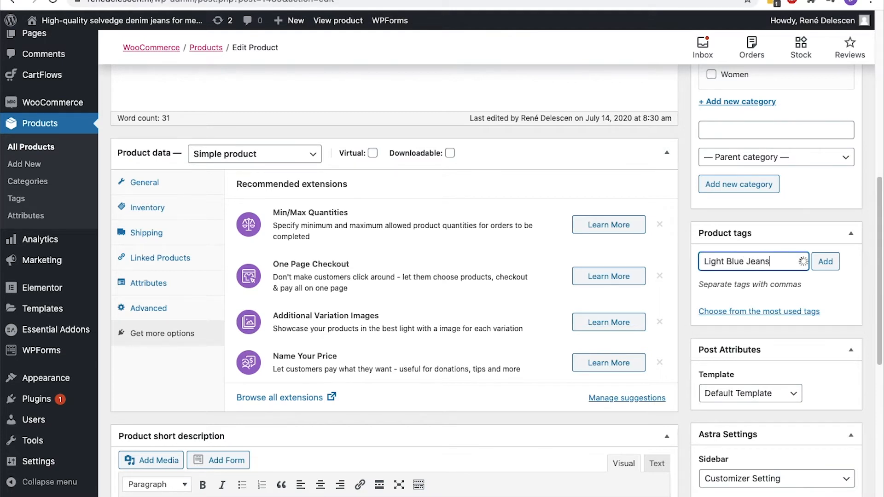
left_click(833, 267)
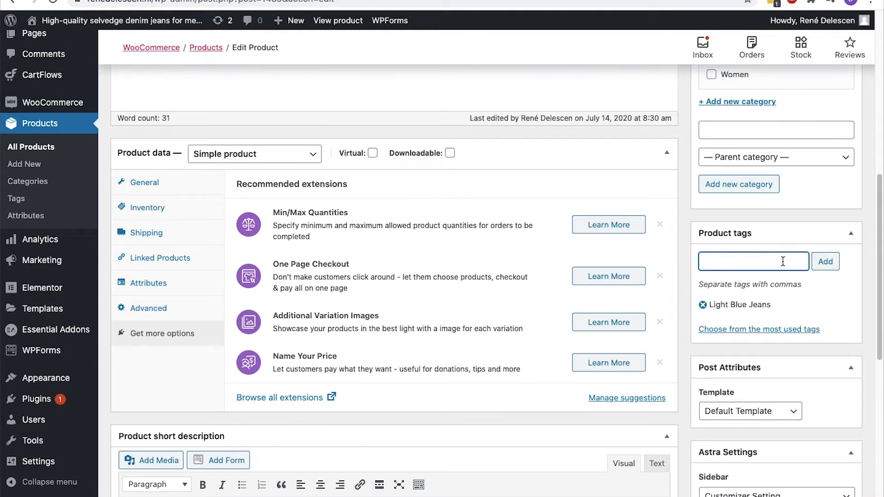
type("Jeans")
left_click(822, 261)
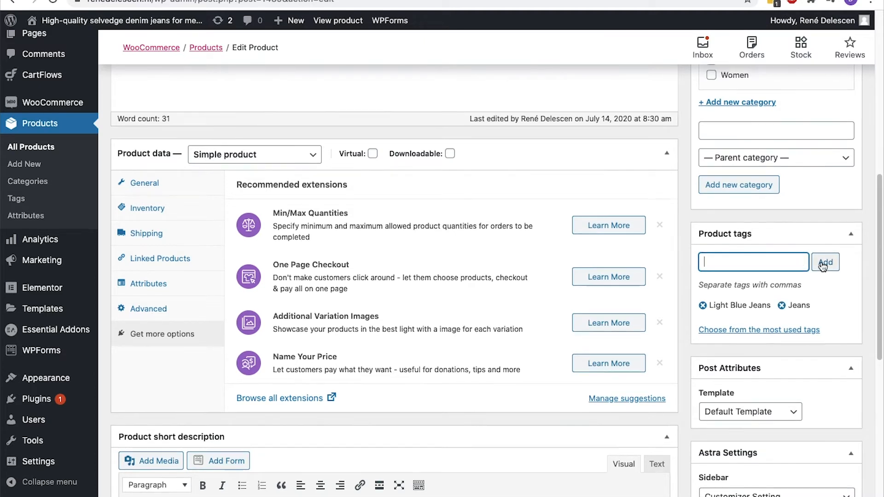
scroll(821, 261, "up", 10)
left_click(835, 333)
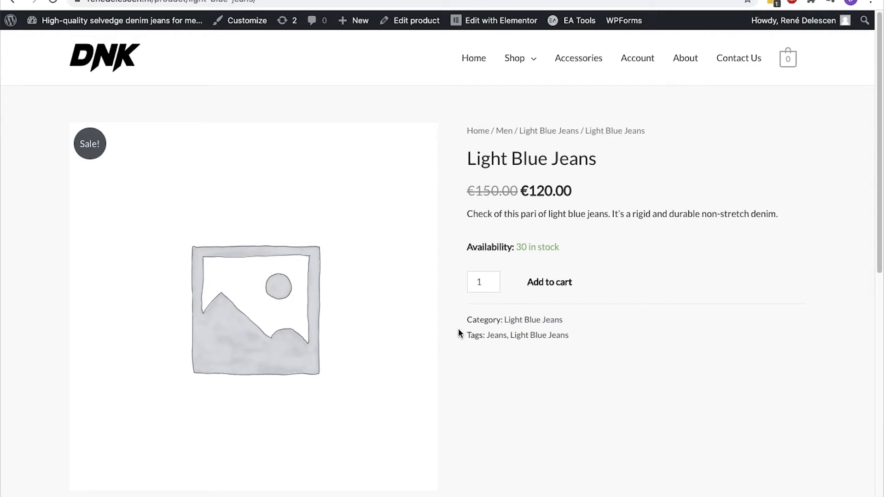
Return to the Light Blue Jeans edit page and scroll down to Astra Settings
left_click(517, 337)
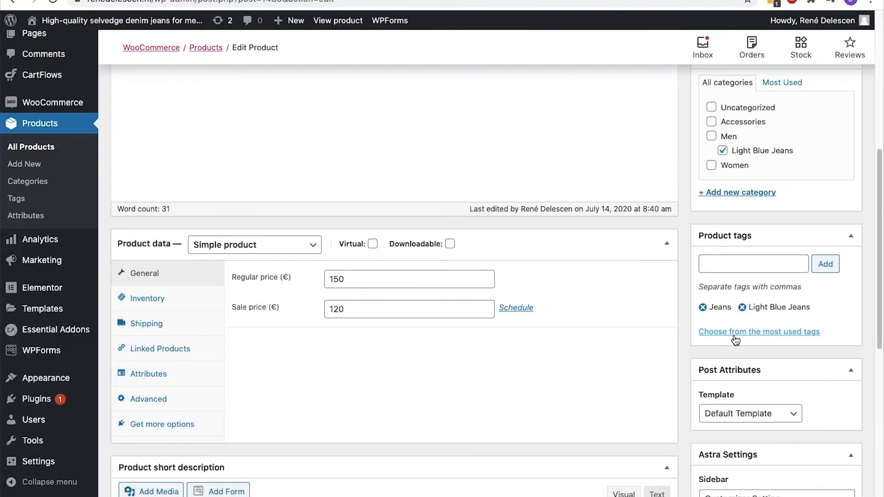
scroll(736, 340, "down", 5)
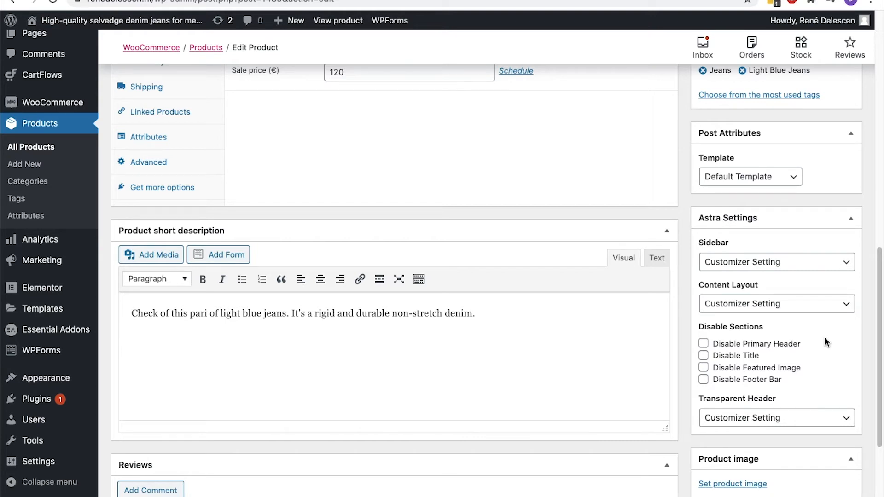
Set the Astra sidebar to No Sidebar and content layout to Boxed, then update
left_click(846, 267)
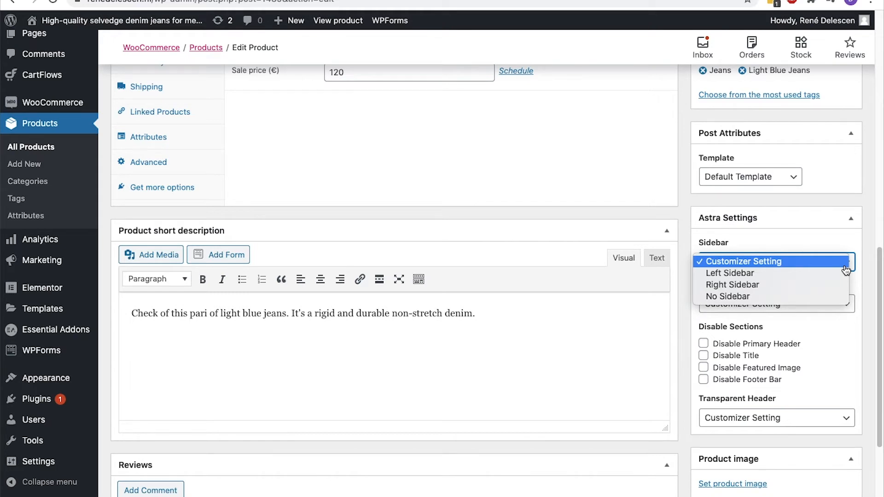
left_click(836, 297)
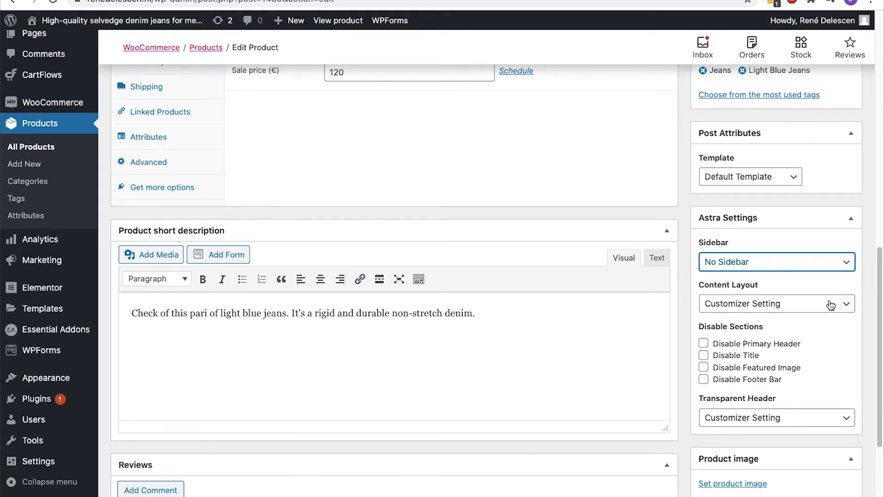
left_click(831, 305)
left_click(826, 316)
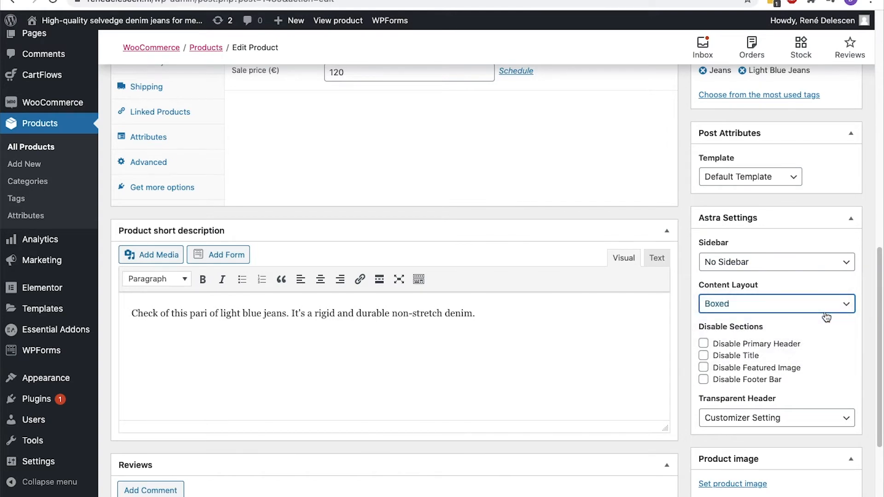
scroll(826, 317, "up", 6)
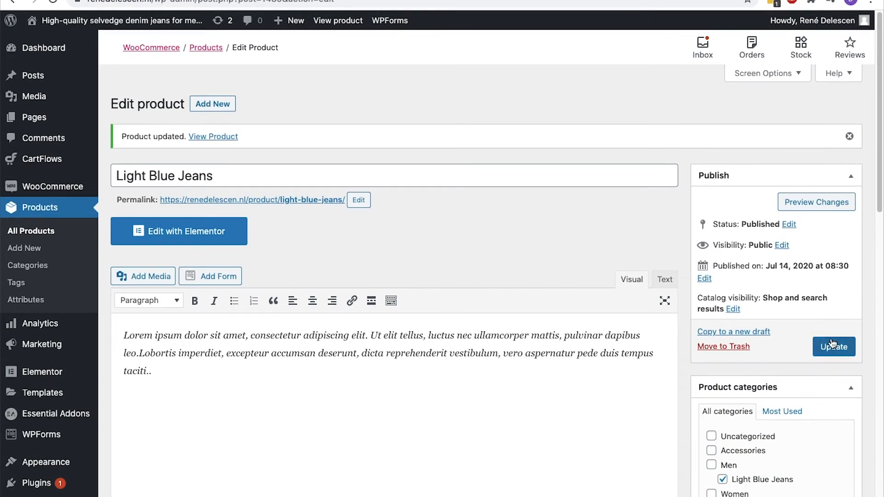
left_click(832, 344)
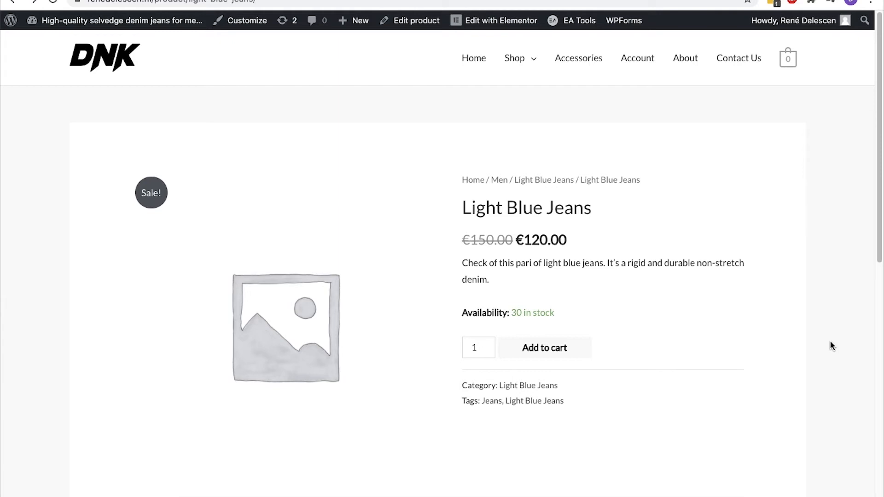
key("ctrl+shift+Tab")
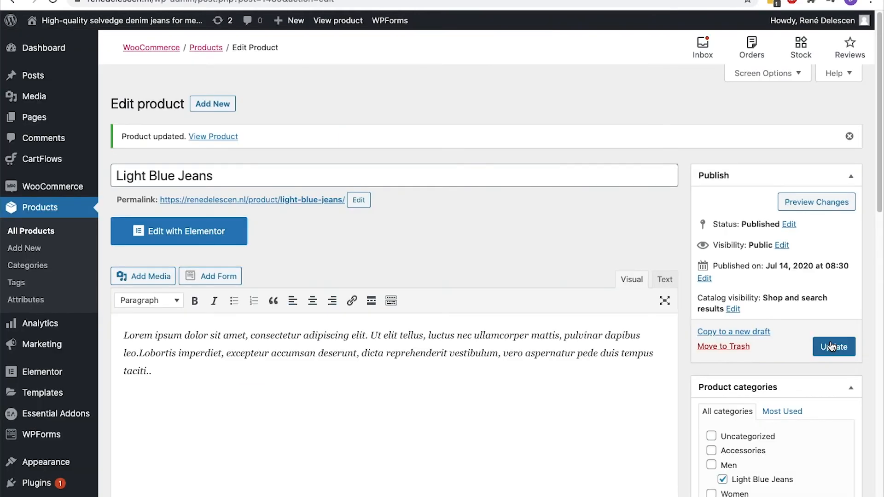
Choose the jeans-on-a-hanger photo from the Media Library as the product image
scroll(830, 342, "down", 15)
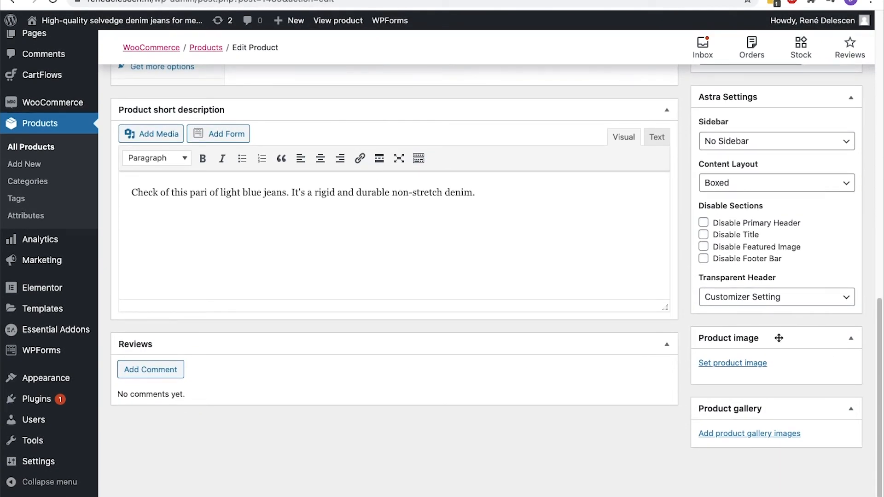
left_click(765, 363)
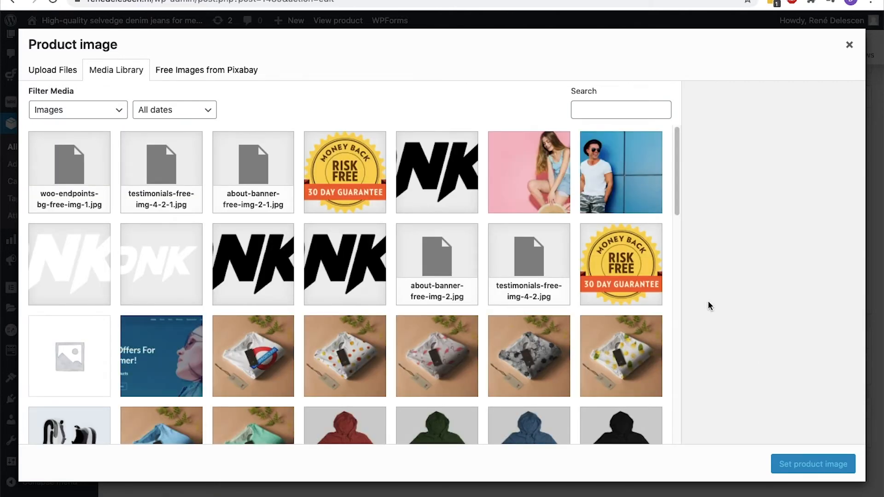
left_click(238, 74)
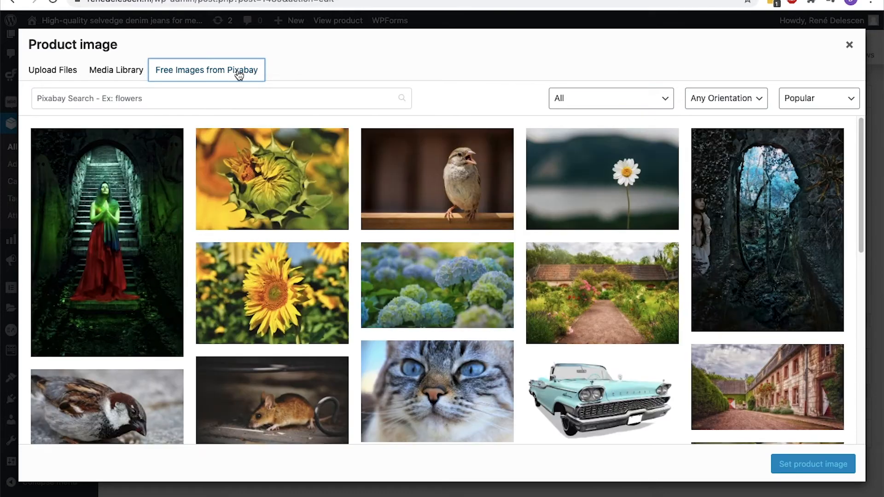
left_click(103, 67)
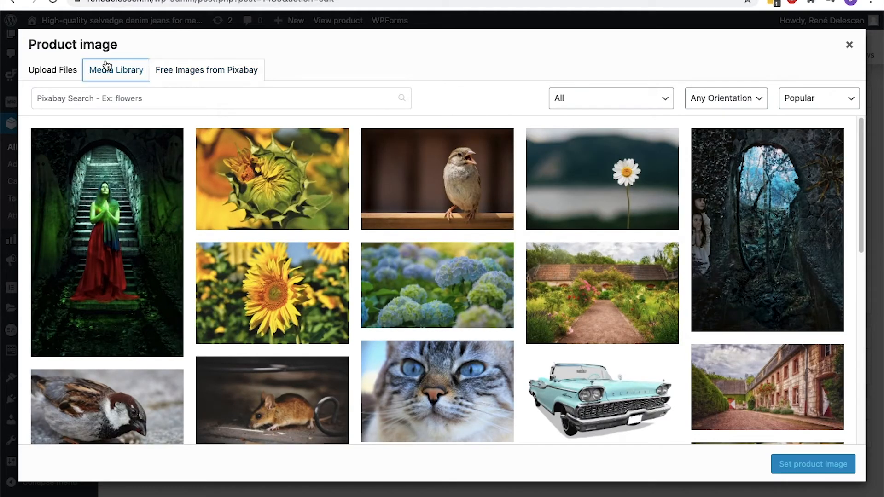
scroll(404, 142, "down", 4)
scroll(404, 142, "down", 1)
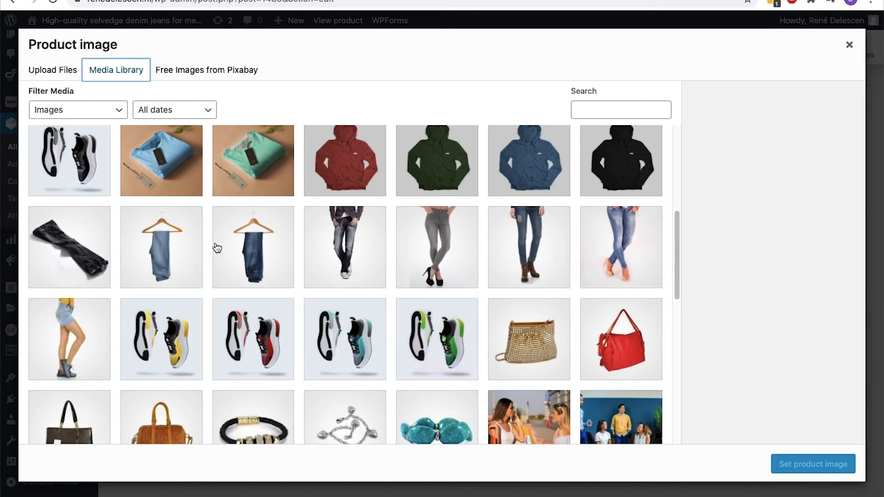
left_click(200, 250)
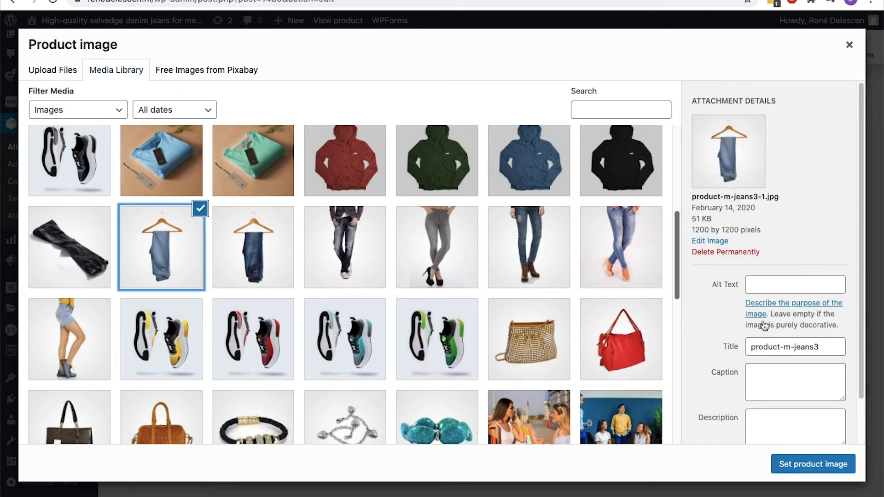
Title the image 'Light Blue Denim Jeans From Clothing Store X', reuse it as alt text, and set it
left_click(823, 344)
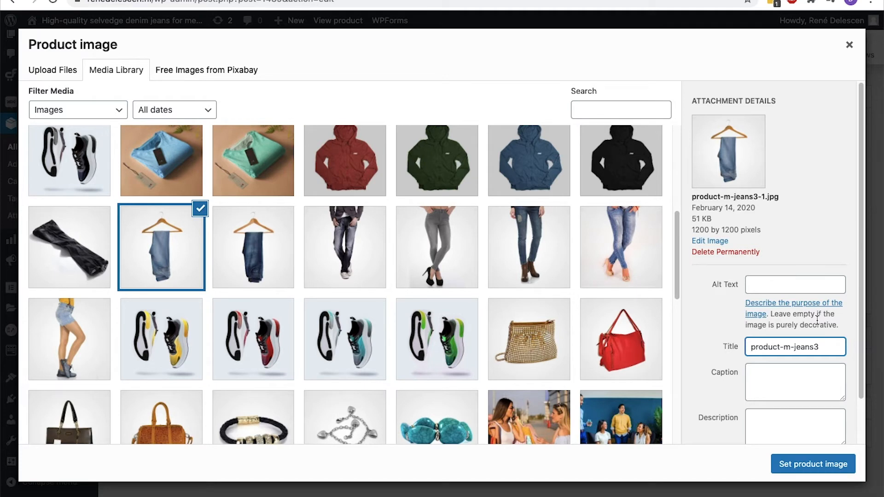
key("super+a")
type("Light Blue Denim Jeans From Clo")
type("thing Store X")
key("super+a")
key("super+c")
left_click(813, 286)
key("super+v")
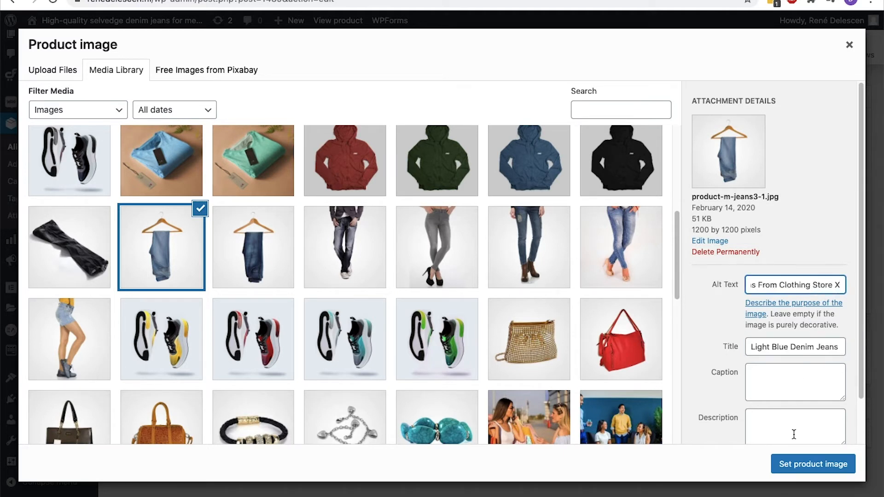
left_click(790, 463)
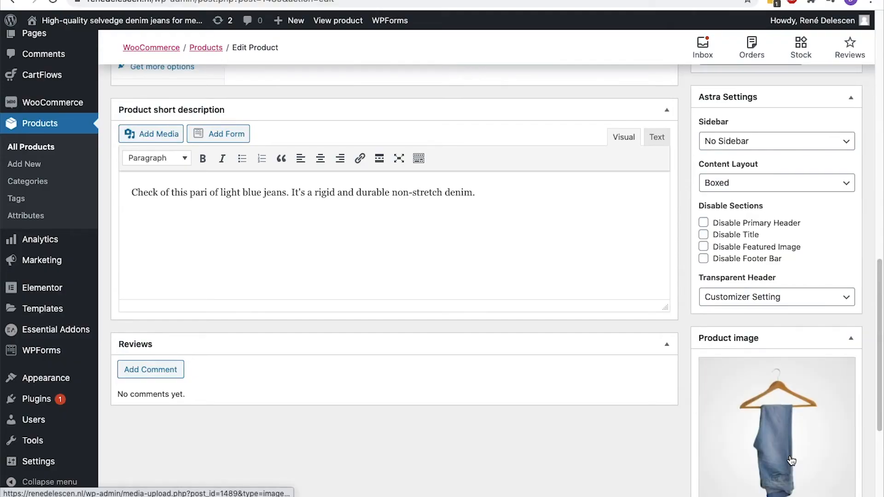
Add the photo of legs in light blue jeans to the product gallery
scroll(790, 452, "down", 4)
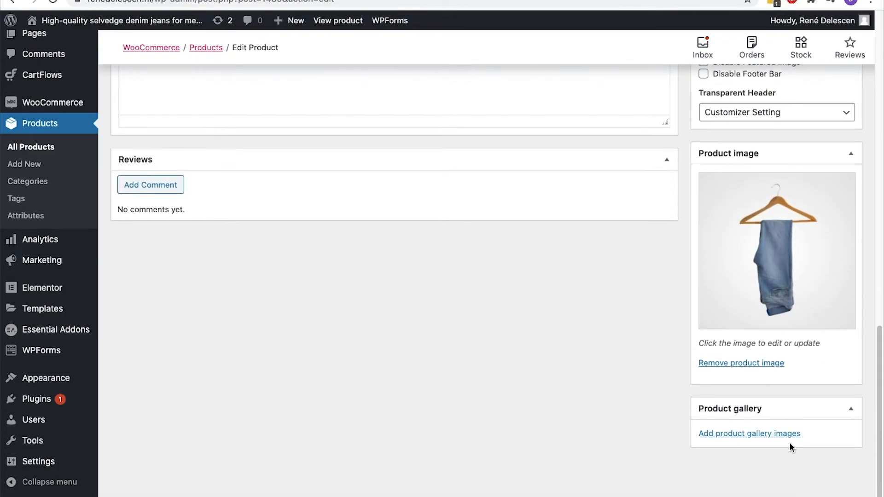
left_click(784, 437)
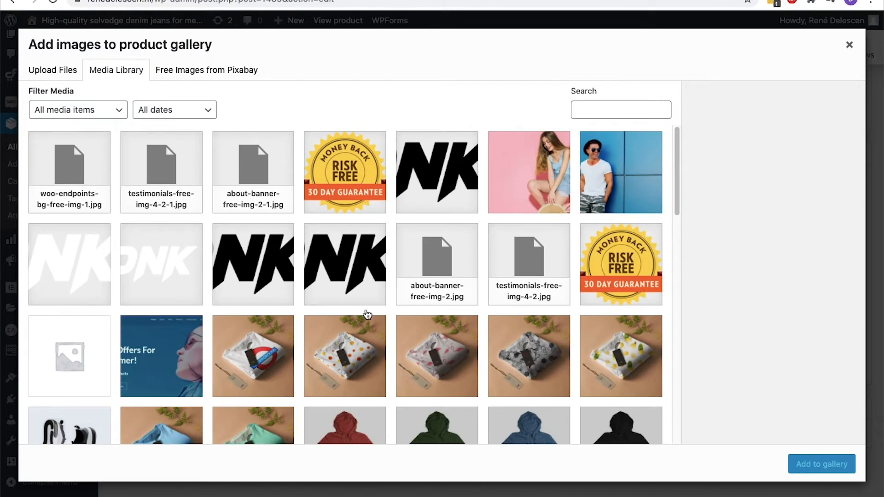
scroll(356, 265, "down", 6)
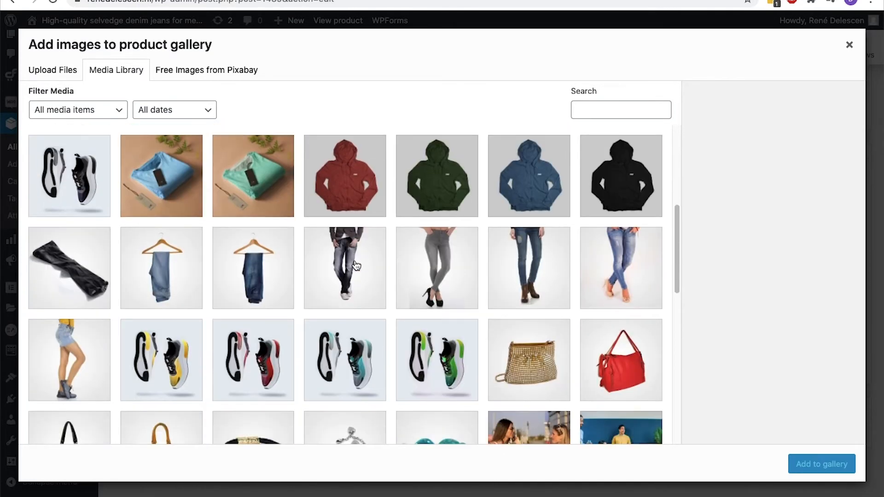
left_click(615, 274)
left_click(823, 463)
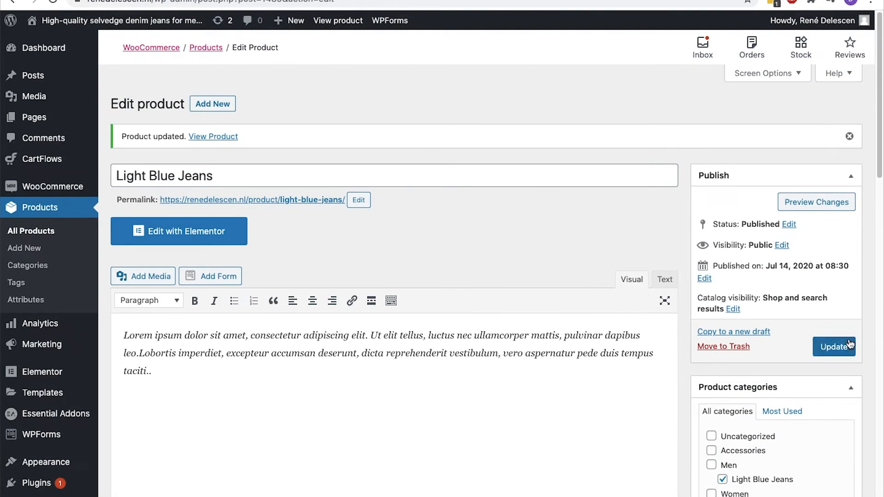
Update Light Blue Jeans and reload its storefront product page
left_click(850, 342)
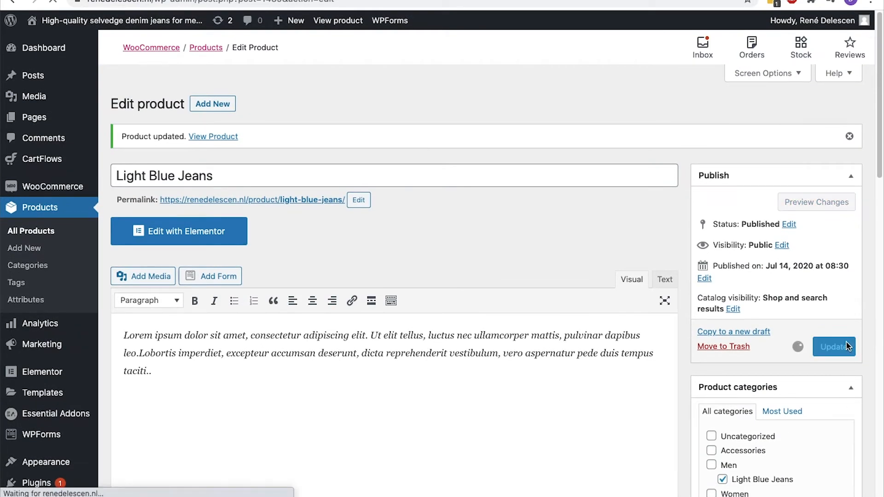
key("ctrl+Tab")
key("super+r")
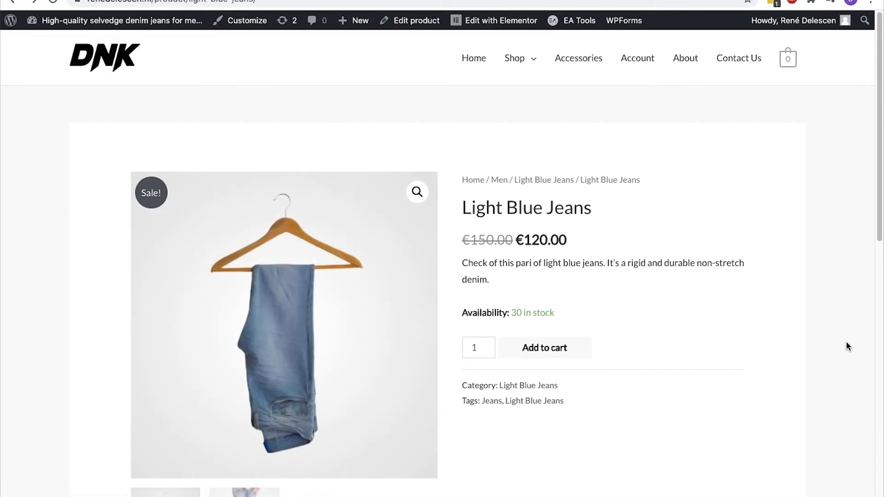
Check the gallery thumbnails on the product page, then go to the Shop page
scroll(847, 341, "down", 2)
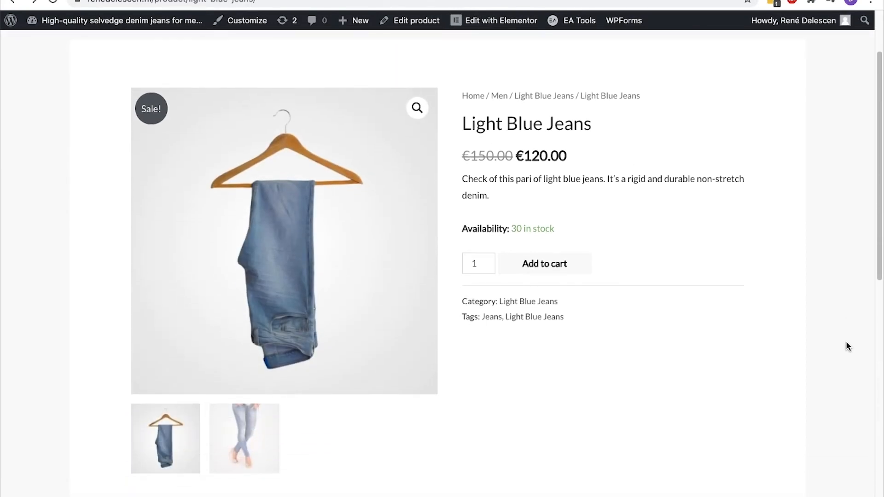
scroll(847, 344, "up", 2)
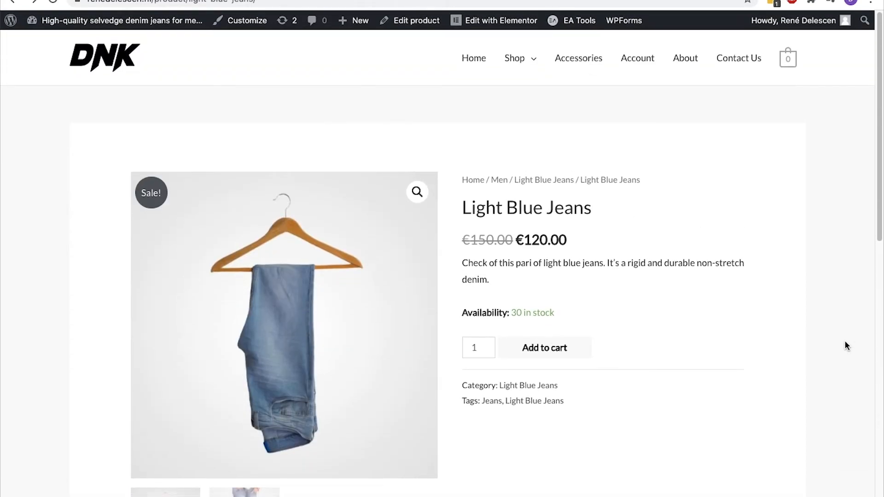
left_click(513, 63)
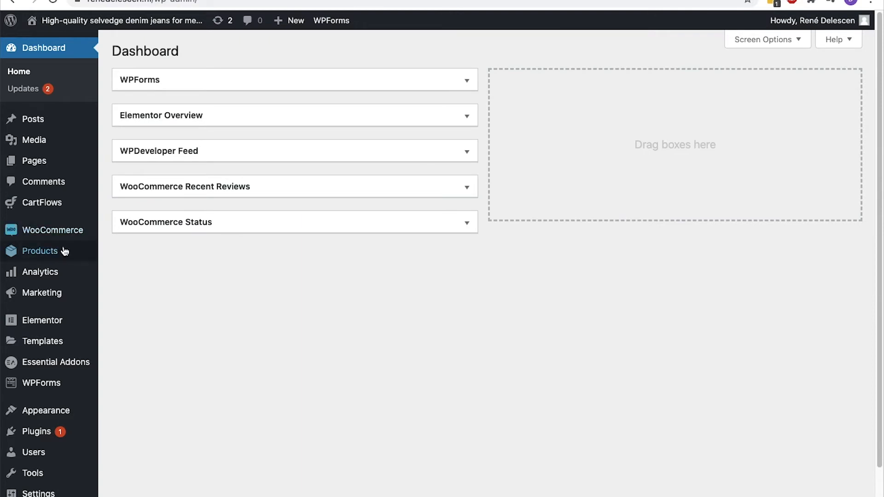
Start a new product titled Dark Blue Jeans
mouse_move(56, 255)
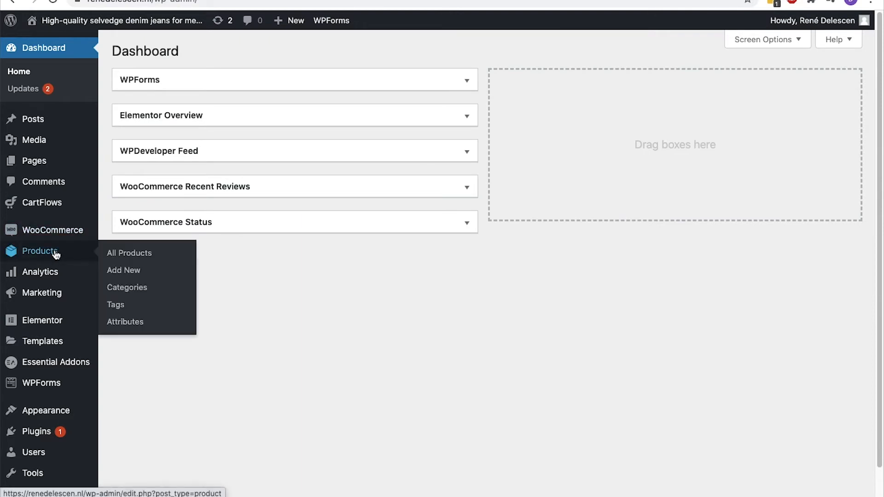
left_click(125, 273)
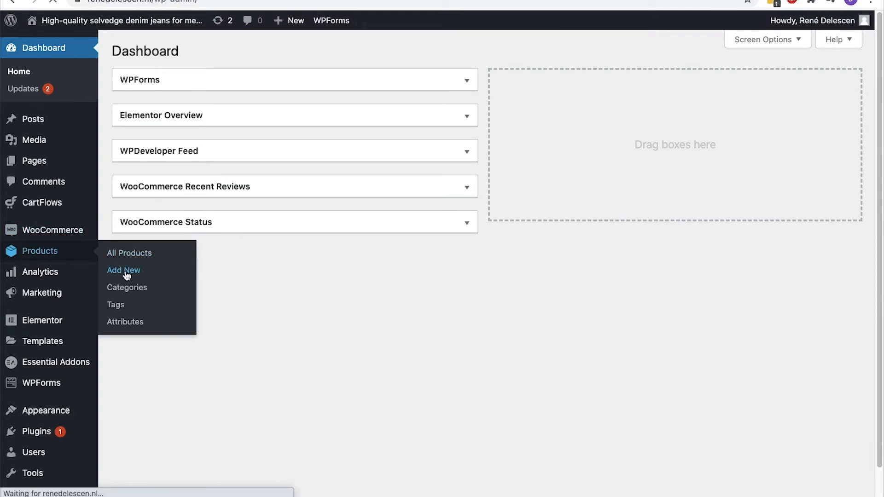
type("Dark Blue Jeans")
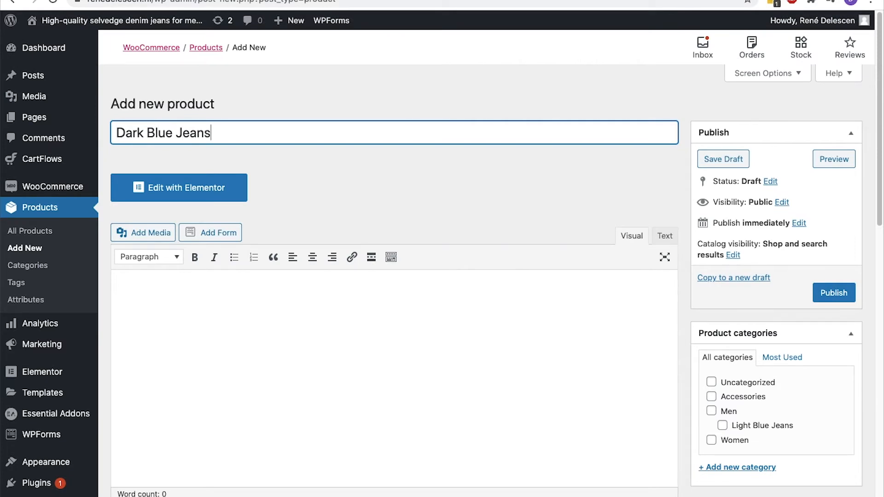
Paste lorem ipsum placeholder text into the description and the short description
left_click(121, 281)
type("Lorem ipsum dolor sit amet, consectetur adipiscing elit. Ut elit tellus, luctus nec ullamcorper mattis, pulvinar dapibus leo.Lobortis imperdiet, excepteur accumsan deserunt, dicta reprehenderit vestibulum, vero aspernatur pede duis tempus taciti.")
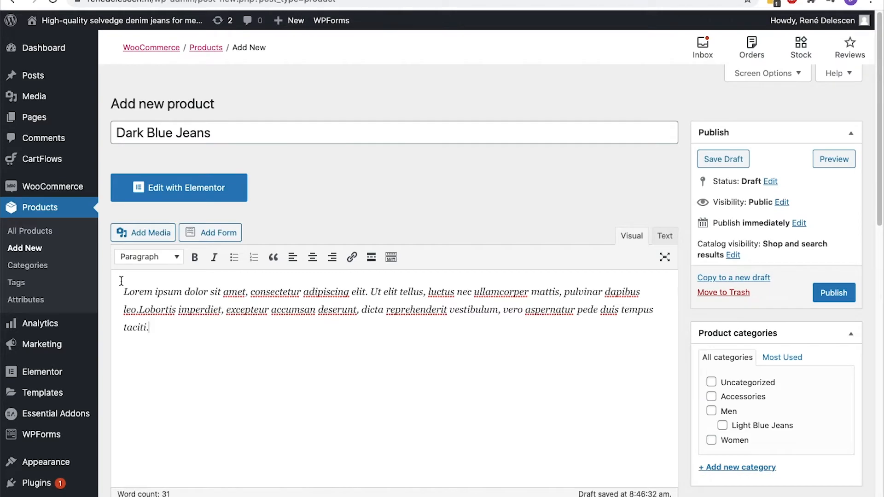
scroll(121, 281, "down", 15)
left_click(122, 281)
type("Lorem ipsum dolor sit amet, consectetur adipiscing elit. Ut elit tellus, luctus nec ullamcorper mattis, pulvinar dapibus leo.Lobortis imperdiet, excepteur accumsan deserunt, dicta reprehenderit vestibulum, vero aspernatur pede duis tempus taciti.")
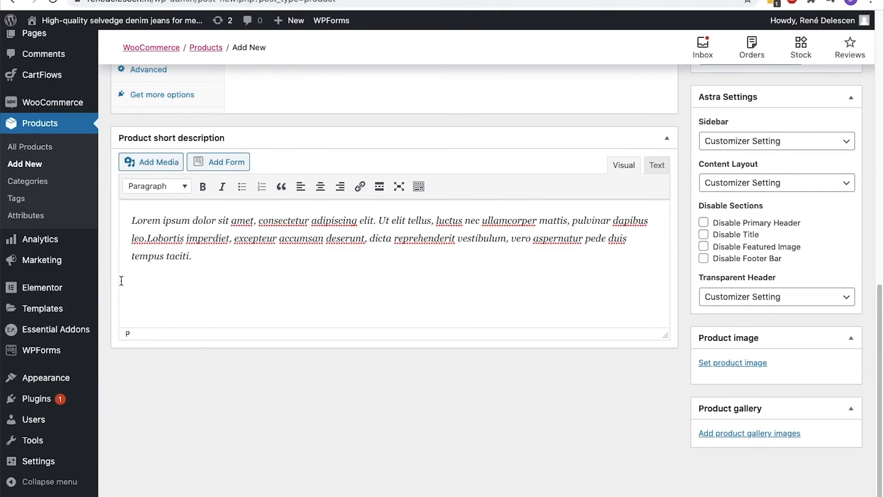
scroll(121, 281, "up", 4)
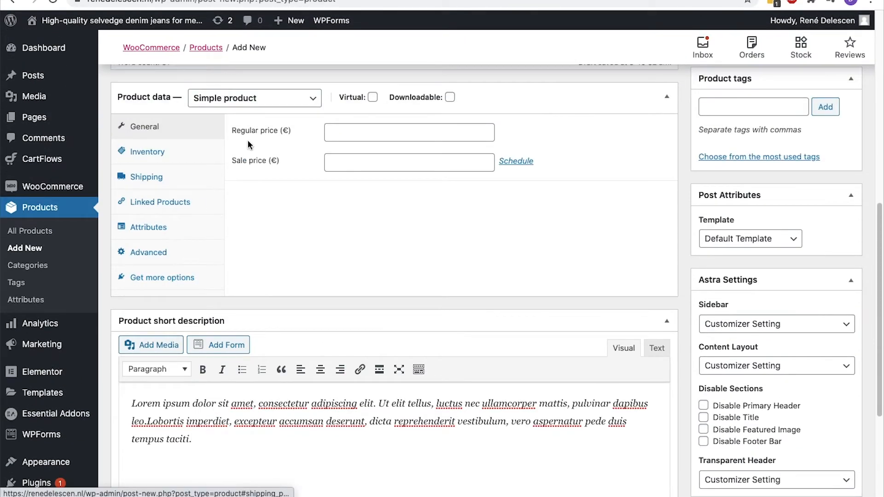
left_click(271, 99)
Make Dark Blue Jeans a Variable product with SKU 10001 and show its attribute settings
left_click(262, 133)
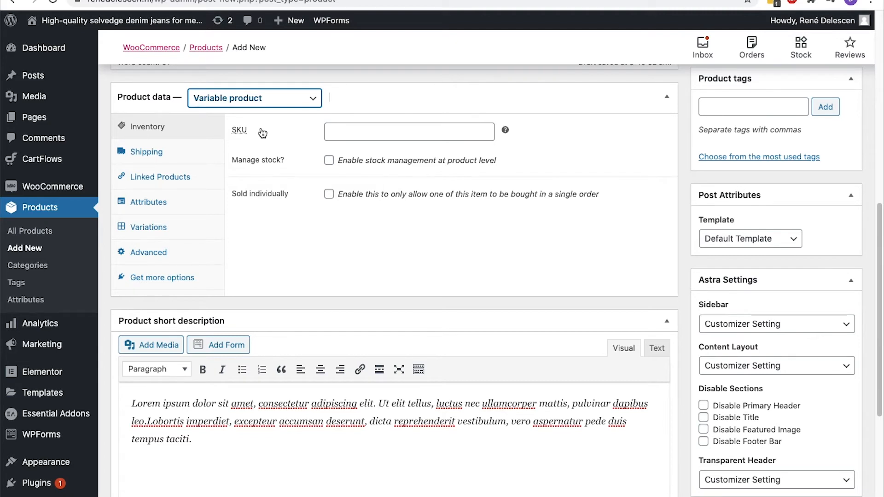
left_click(350, 132)
type("10001")
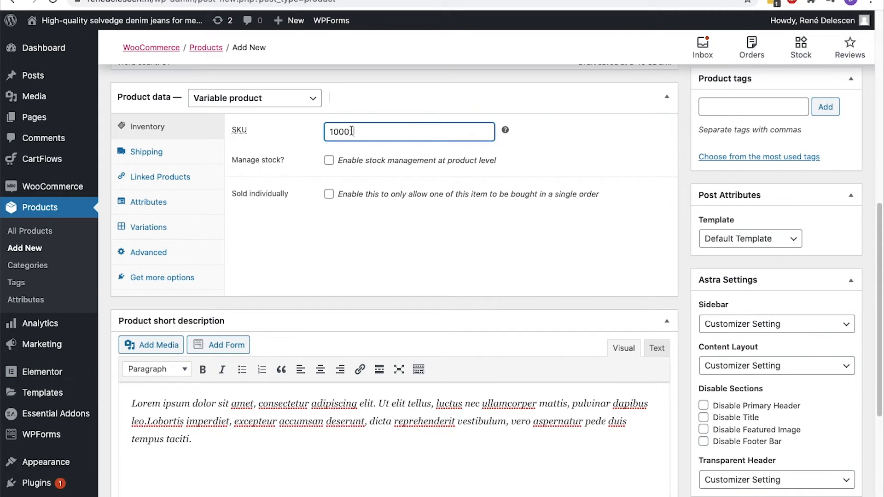
left_click(160, 205)
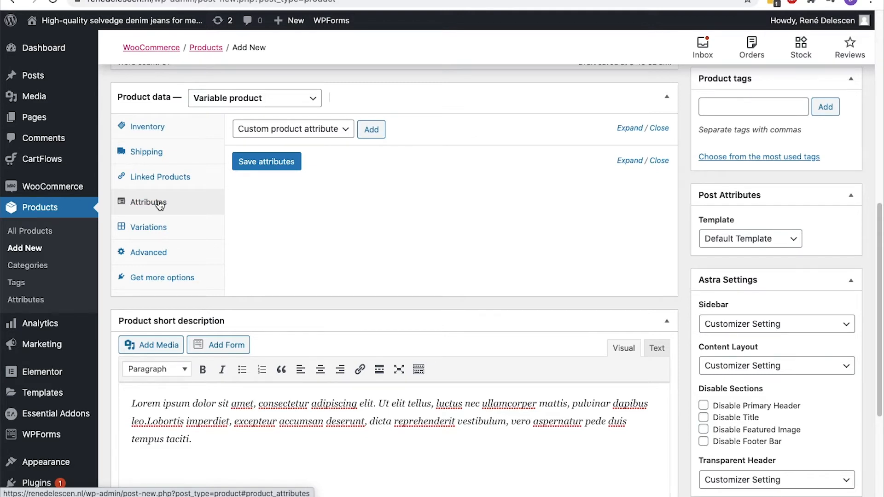
Add and save a custom Size attribute with values M | L, used for variations
left_click(372, 132)
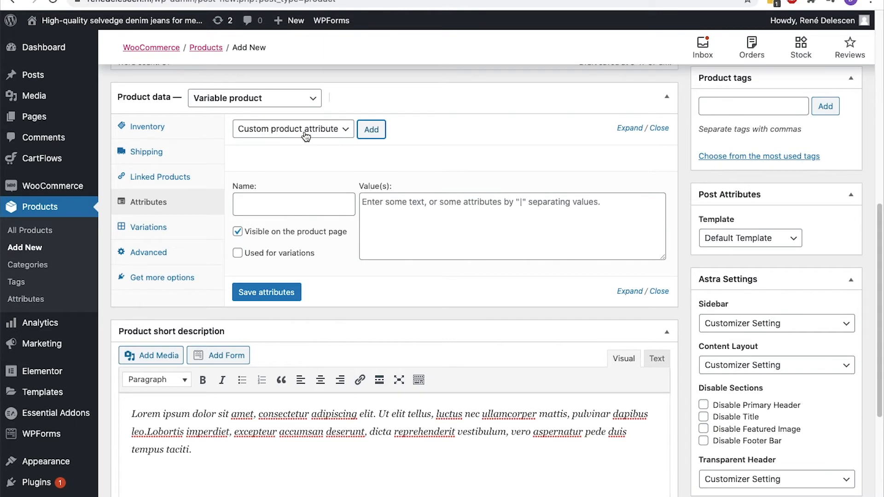
left_click(255, 201)
type("Size")
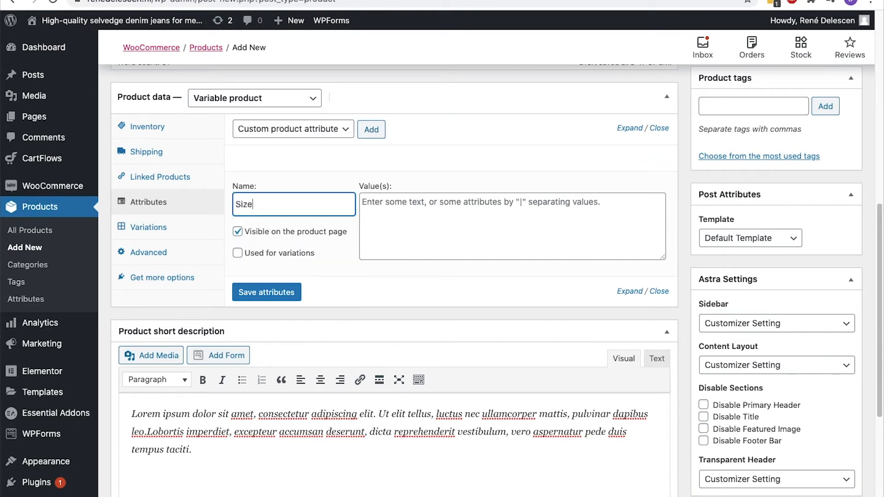
left_click(387, 210)
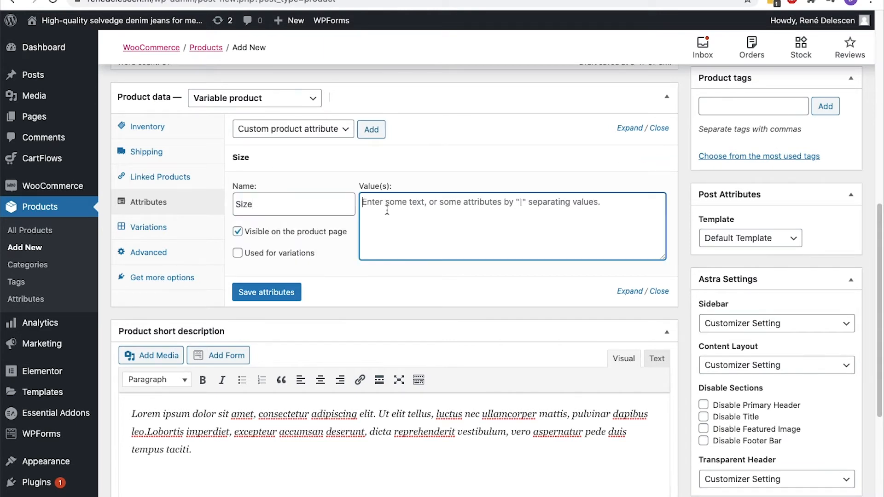
type("M")
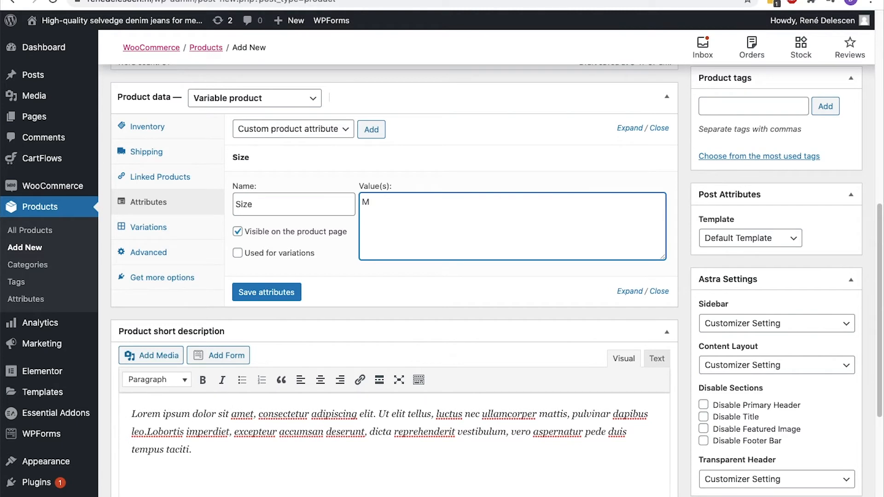
type(" | L")
left_click(238, 253)
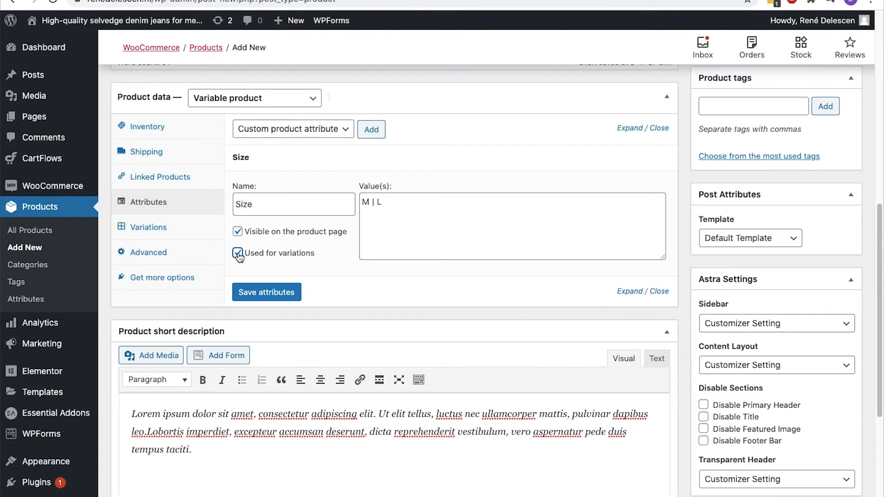
left_click(246, 299)
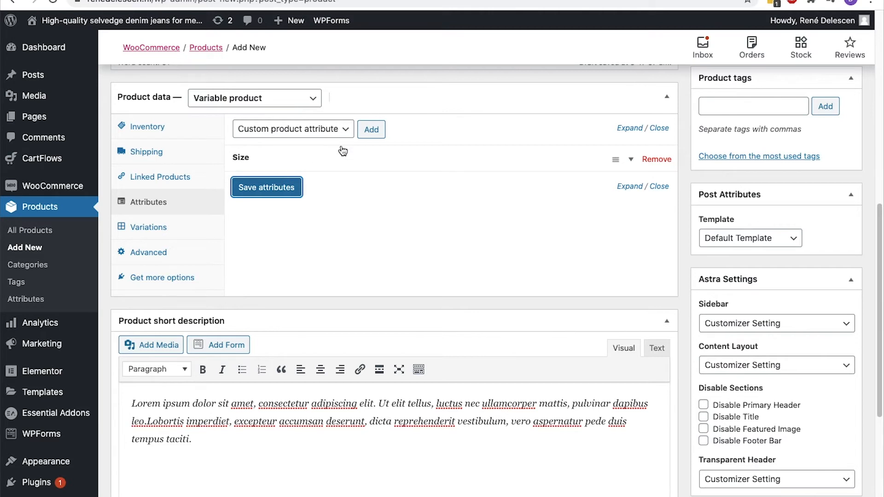
left_click(371, 130)
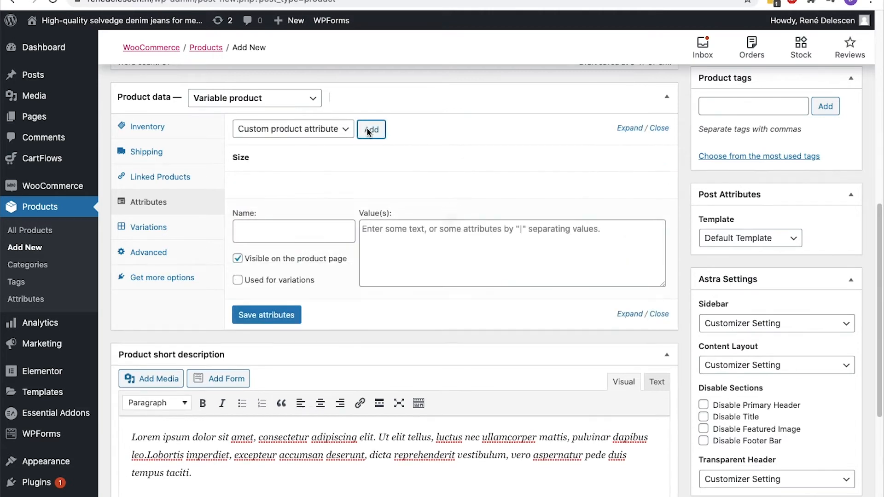
Add a Color attribute with values Light Blue | Dark Blue, used for variations, and save it
left_click(307, 226)
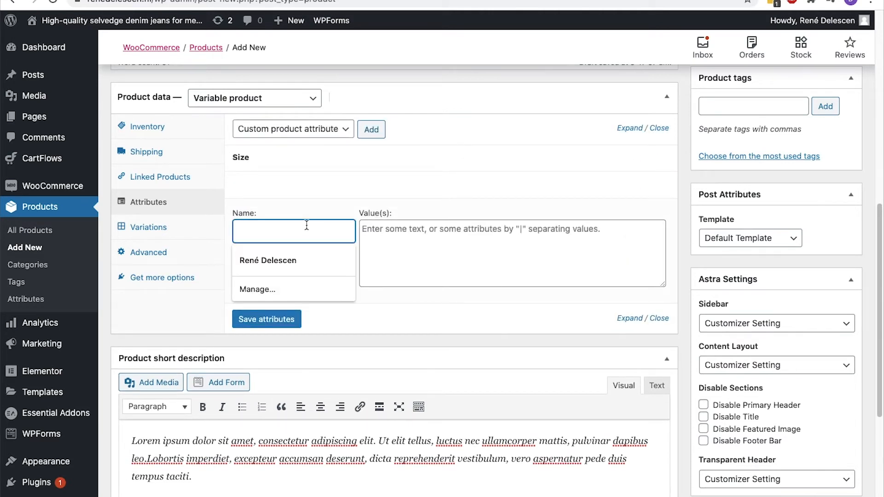
type("Color")
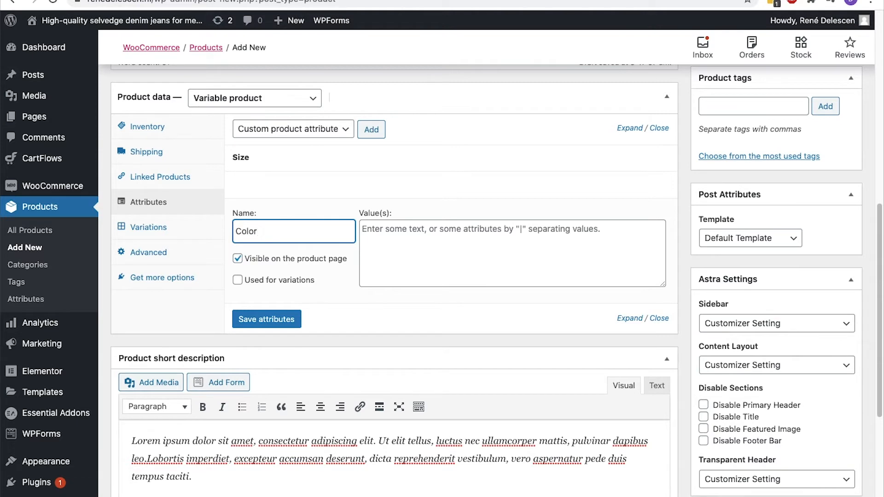
left_click(412, 234)
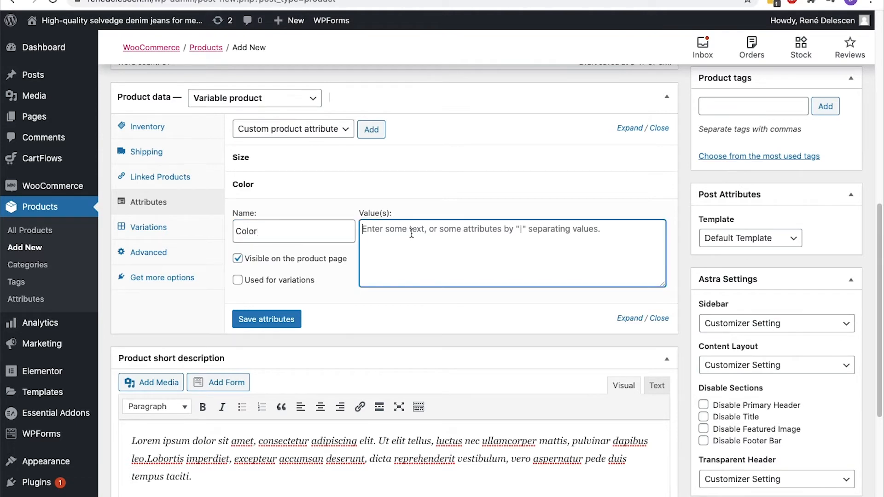
type("Light Blue | Dark Blue")
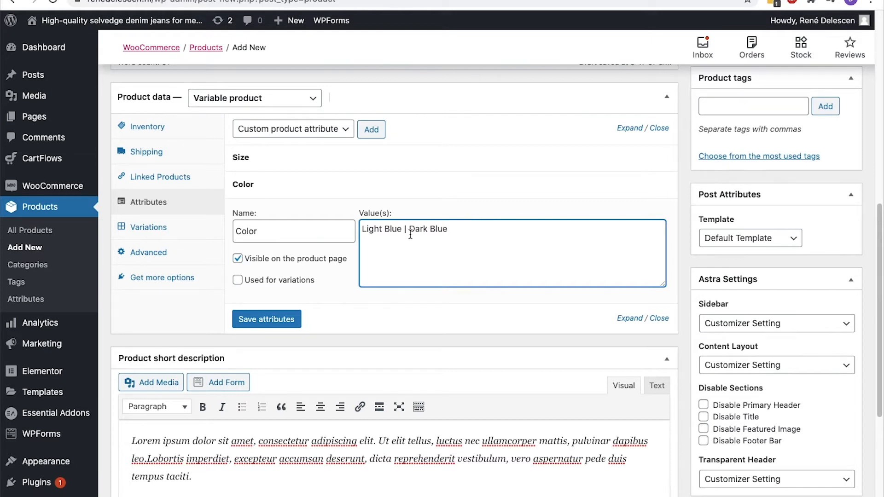
left_click(237, 281)
left_click(244, 319)
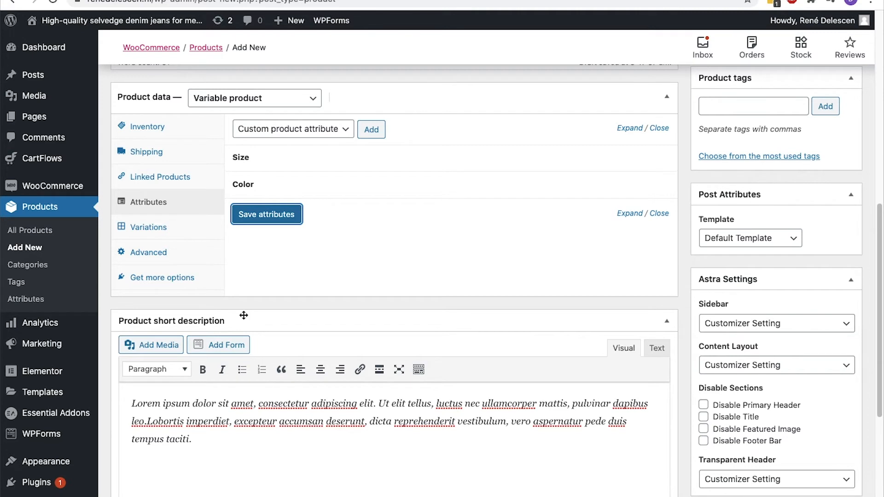
left_click(157, 228)
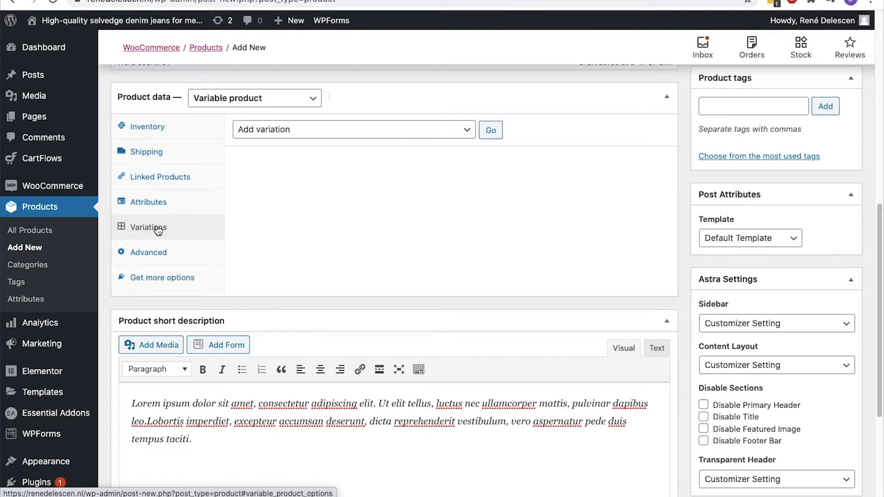
Generate all four Size × Color variations (M/L × Light/Dark Blue) and expand their details
left_click(308, 135)
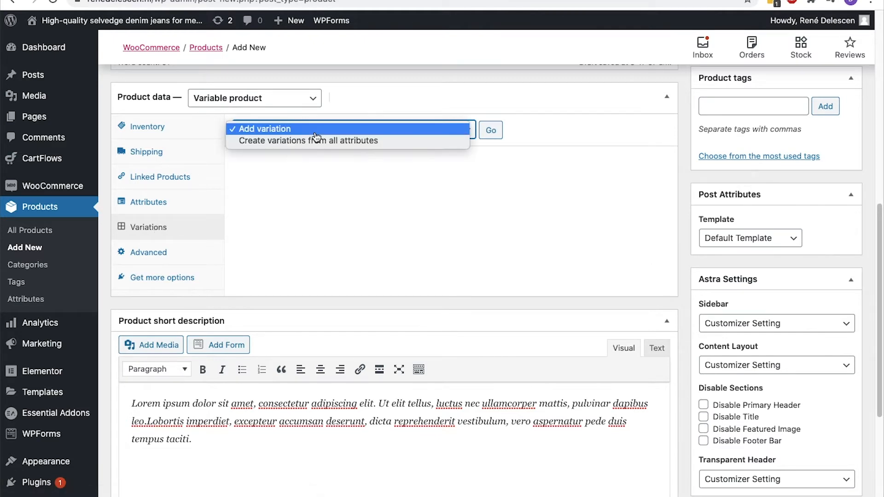
left_click(313, 146)
left_click(497, 132)
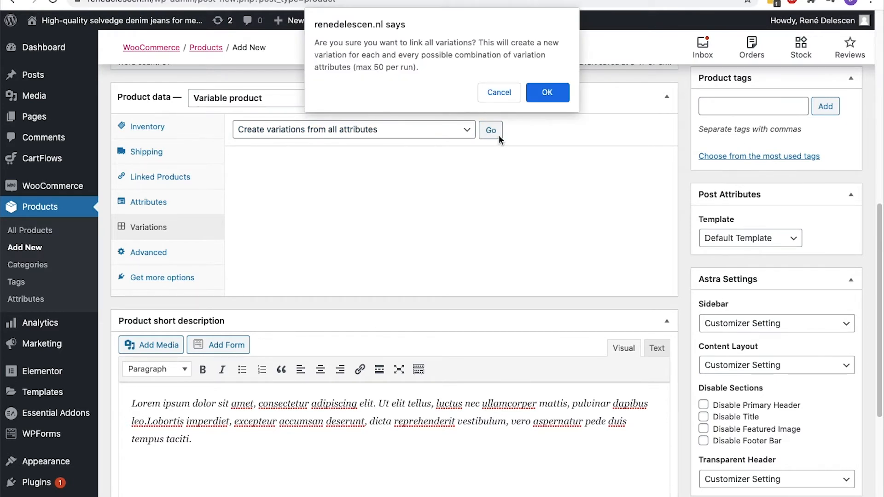
left_click(540, 94)
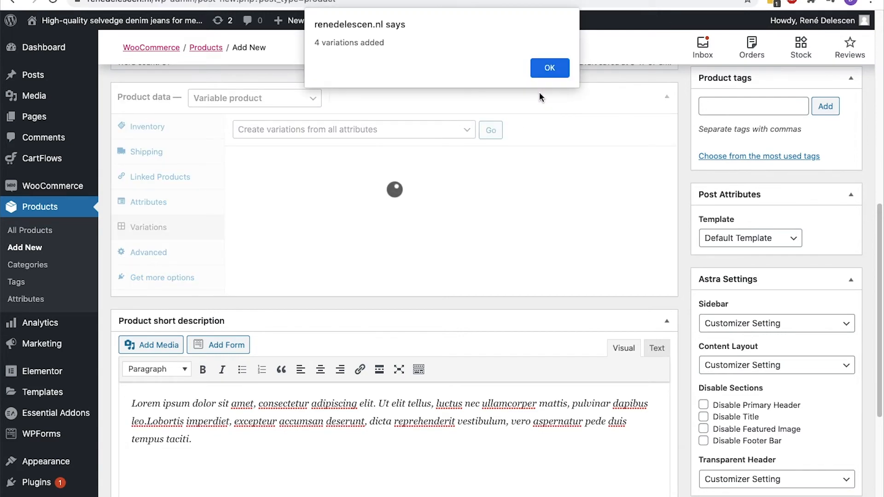
left_click(546, 74)
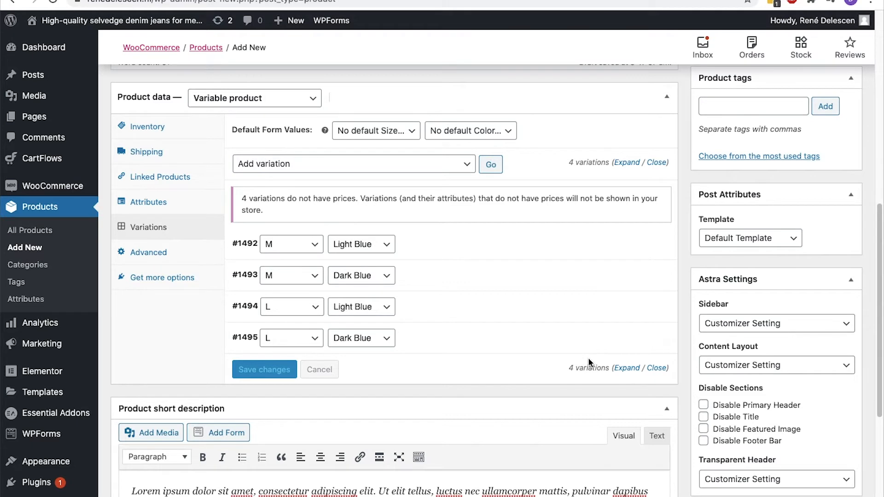
left_click(630, 370)
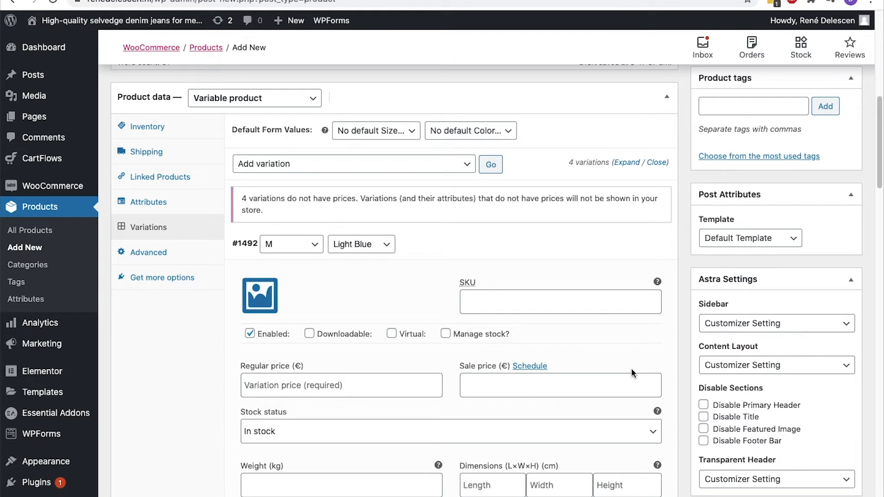
Give the four variations SKUs 10001a, 10001b, 10001c and 10001d
left_click(585, 300)
type("10001a")
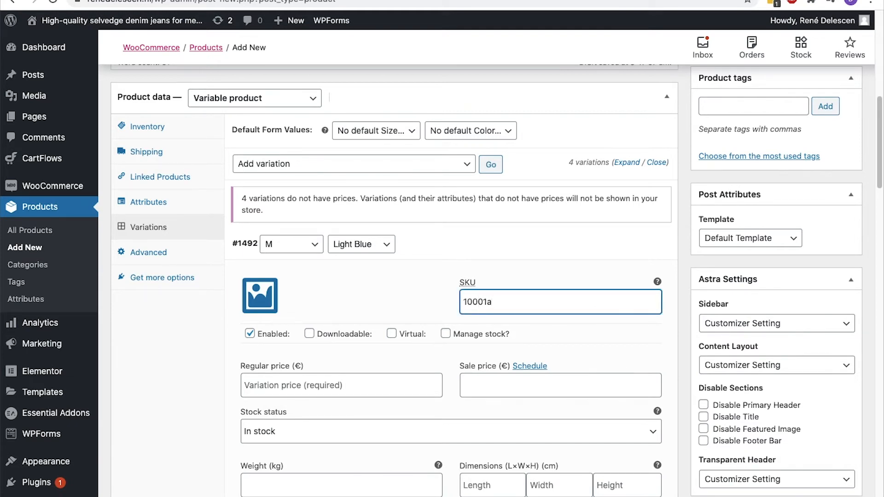
scroll(586, 300, "down", 9)
left_click(581, 266)
type("10001")
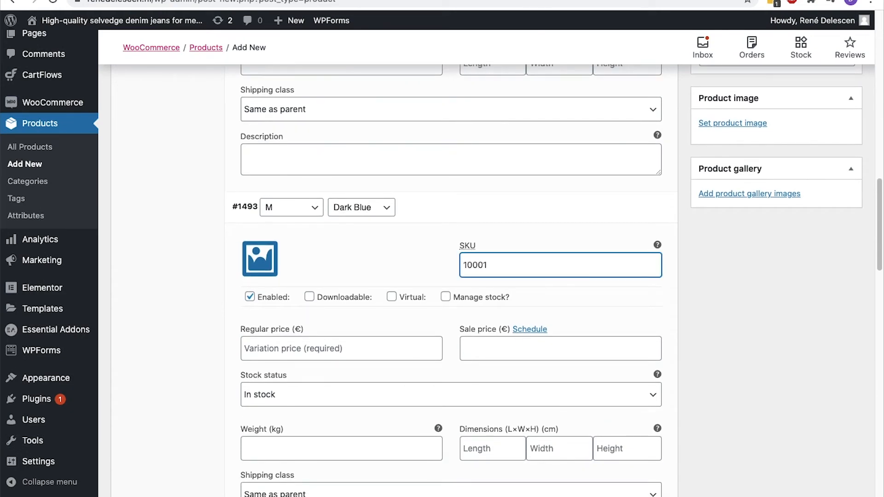
type("b")
scroll(582, 266, "down", 10)
left_click(582, 179)
type("10")
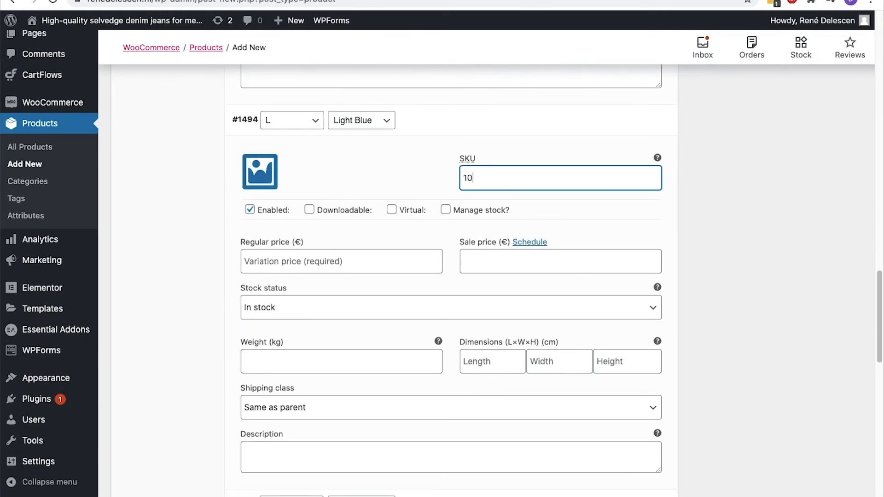
type("001c")
scroll(581, 178, "down", 10)
left_click(596, 78)
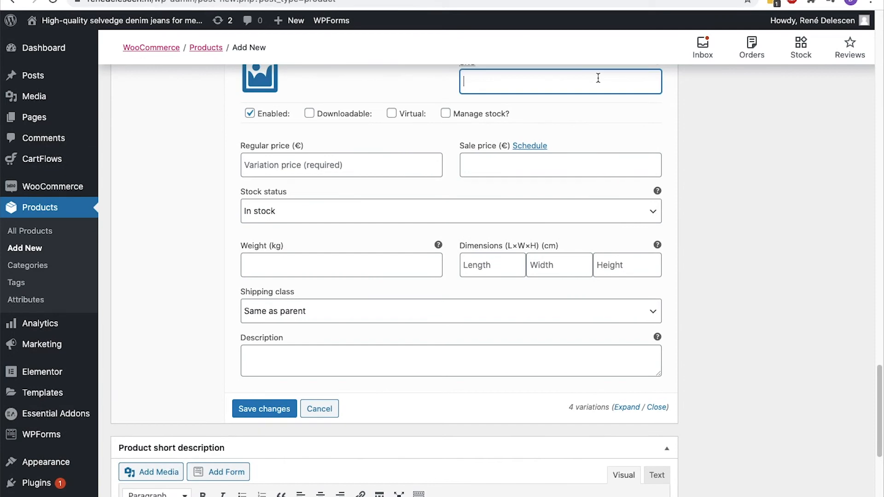
type("10001d")
scroll(595, 78, "up", 20)
scroll(356, 149, "up", 10)
scroll(356, 149, "down", 3)
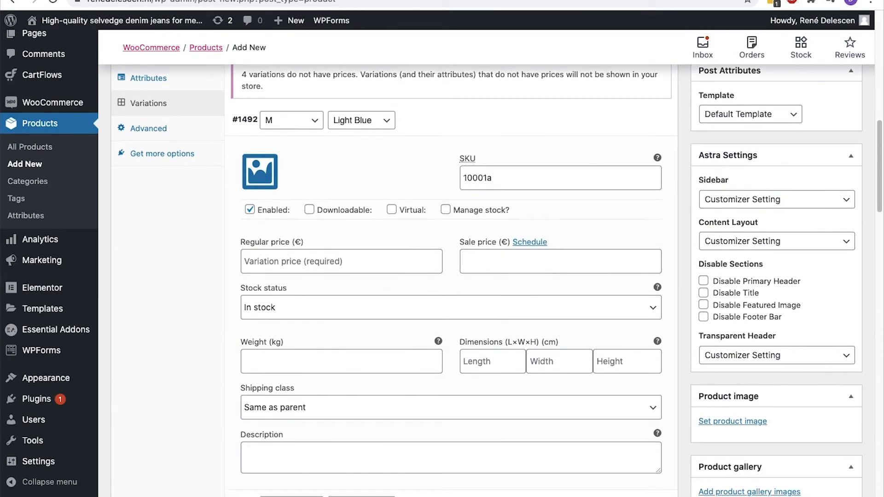
Set the variations' regular prices to 120, 120, 120 and 150
left_click(285, 269)
type("120")
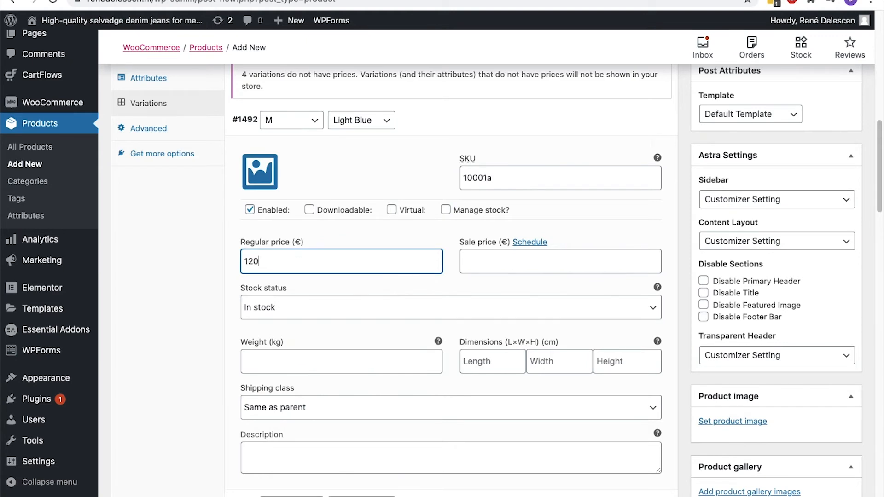
scroll(286, 269, "down", 7)
scroll(283, 264, "down", 2)
left_click(284, 264)
type("120")
scroll(276, 221, "down", 10)
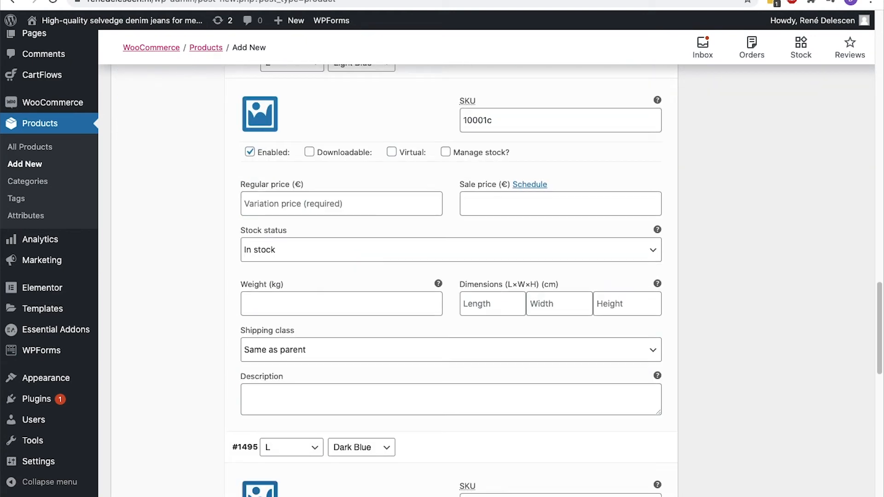
left_click(272, 179)
type("120")
scroll(270, 234, "down", 7)
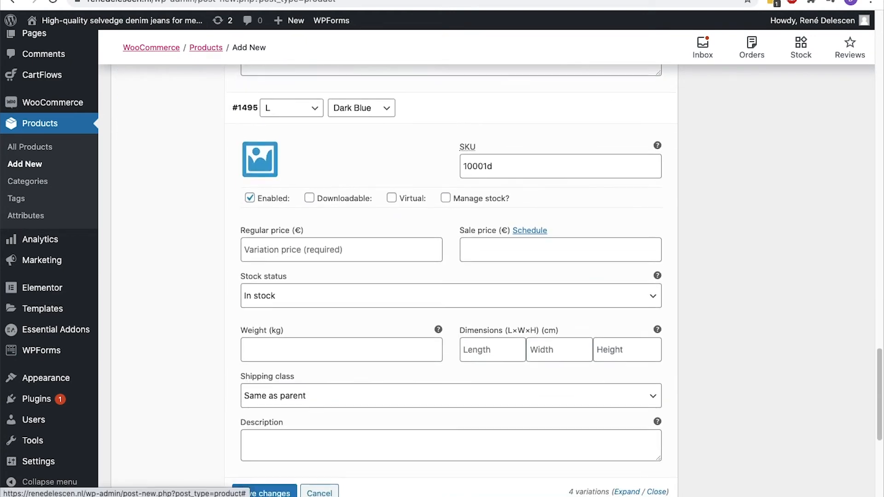
left_click(269, 237)
type("150")
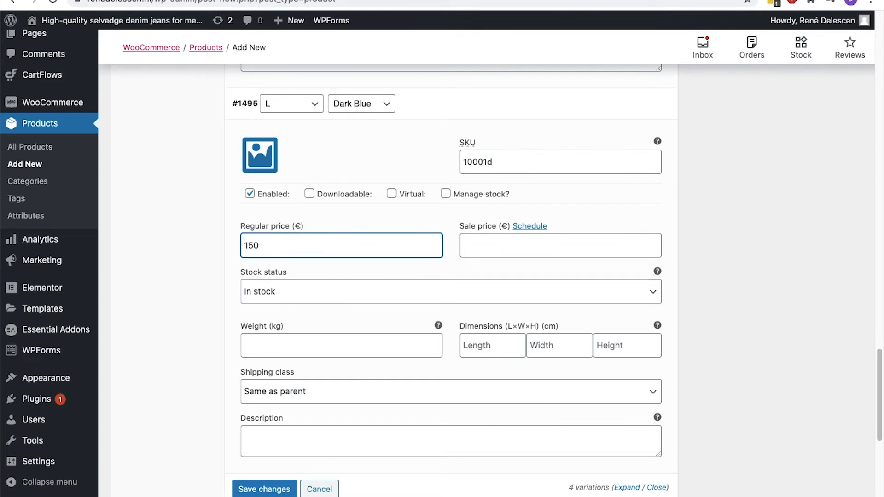
scroll(442, 276, "up", 15)
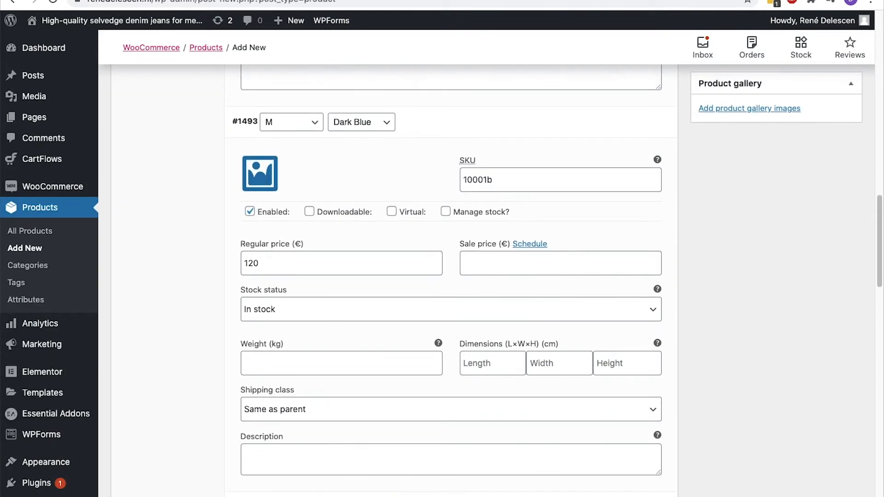
scroll(443, 276, "up", 10)
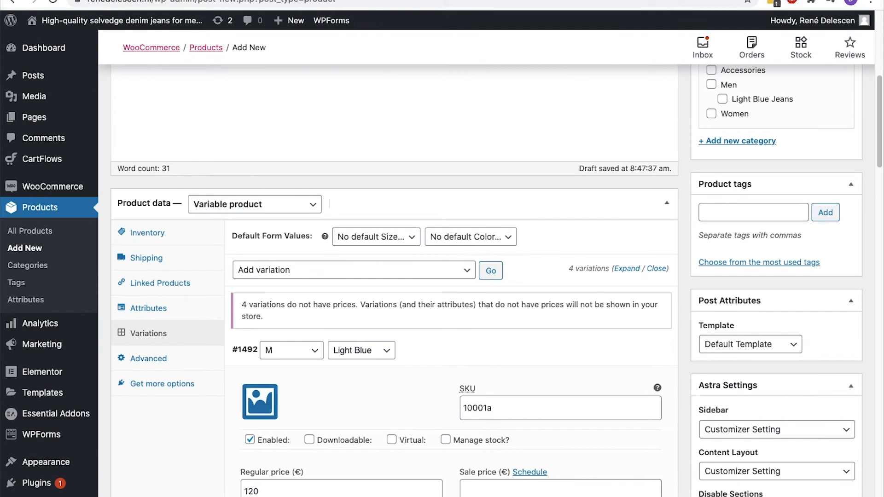
Schedule a sale for all variations from 2020-08-01 to 2020-08-30
left_click(470, 275)
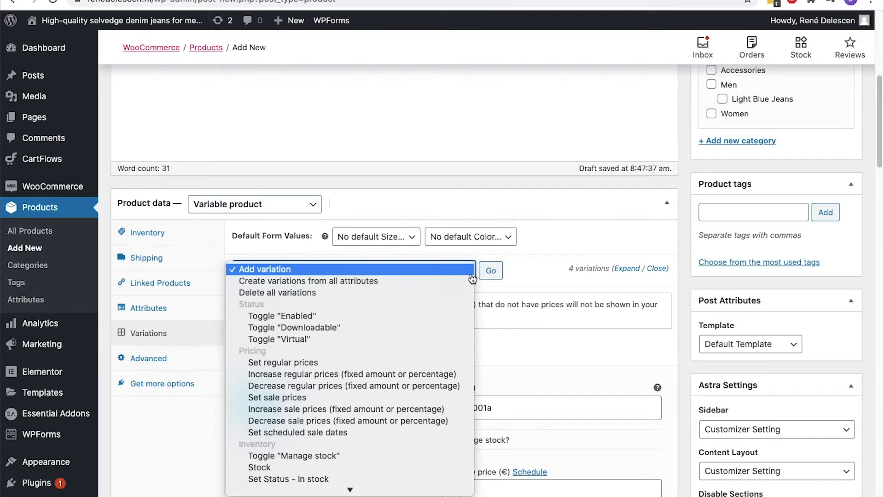
scroll(472, 278, "down", 5)
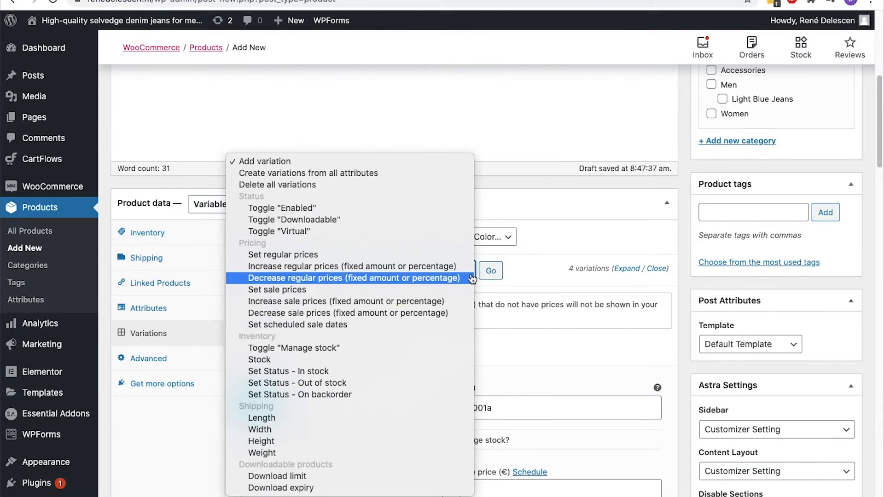
left_click(395, 325)
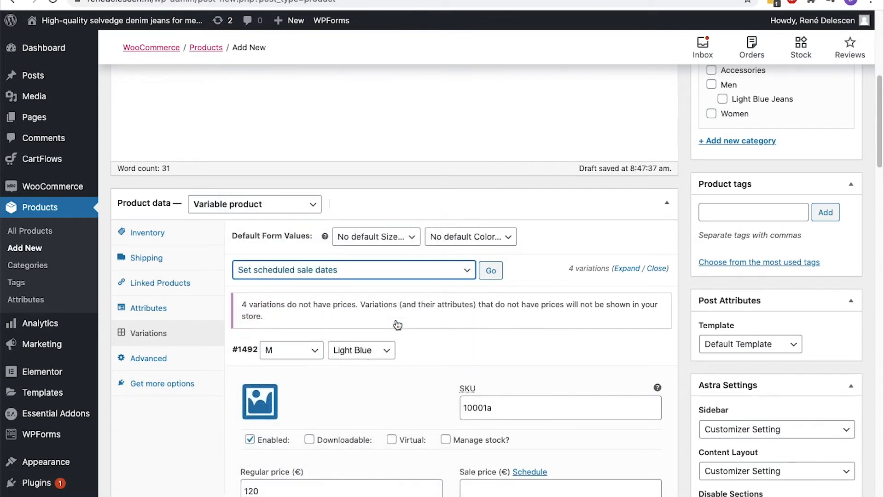
left_click(487, 273)
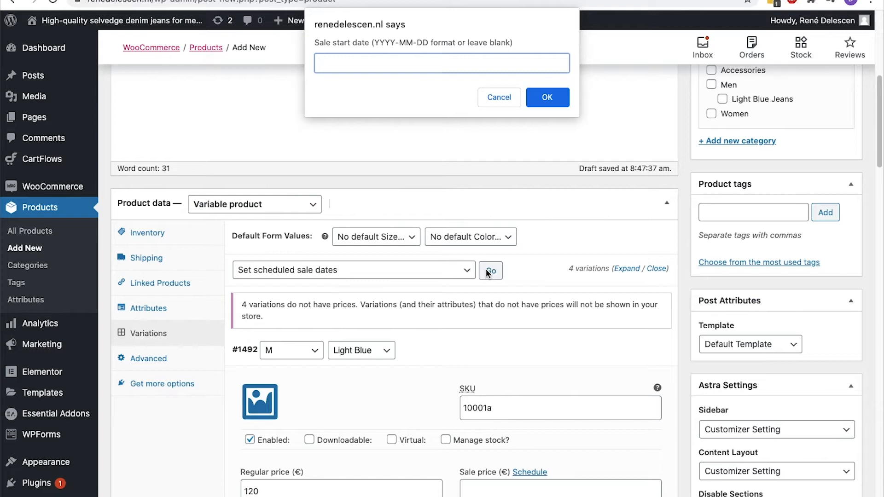
type("2020-08-01")
left_click(558, 104)
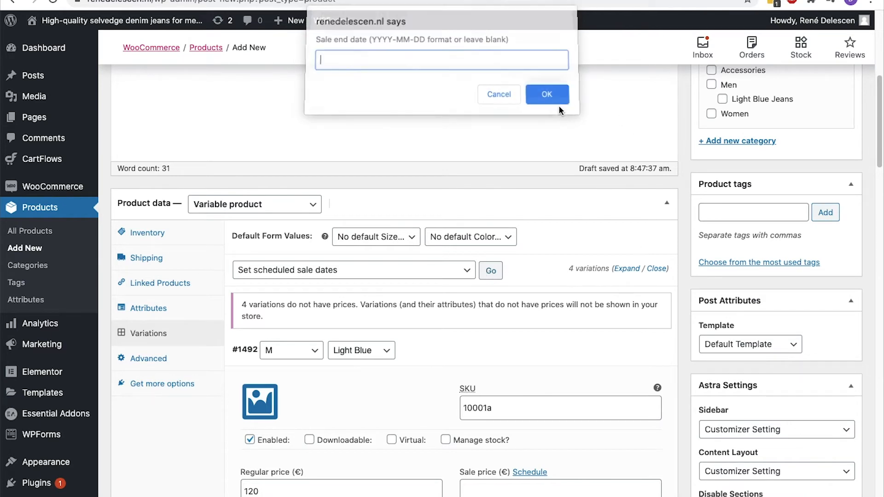
type("2020-08")
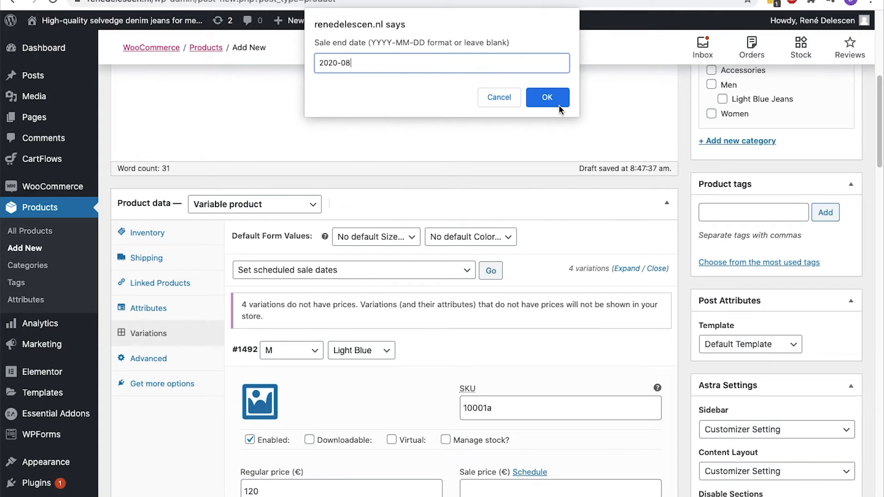
type("-30")
left_click(559, 104)
left_click(549, 68)
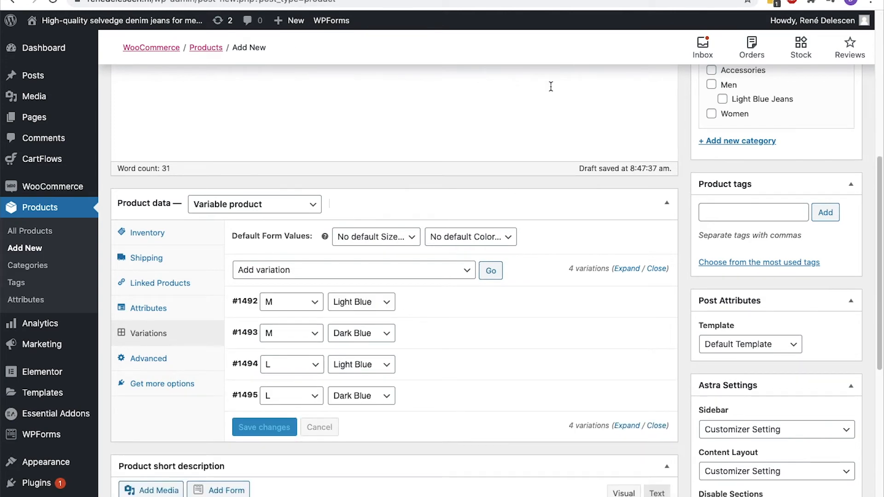
Set the light-blue jeans photo for variation #1492 and the dark-blue jeans photo for #1493
left_click(625, 426)
scroll(621, 407, "down", 5)
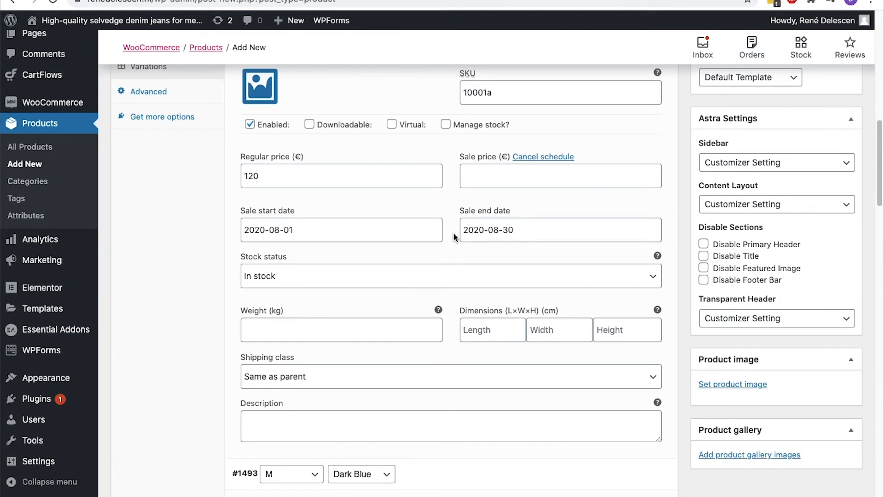
scroll(454, 233, "down", 2)
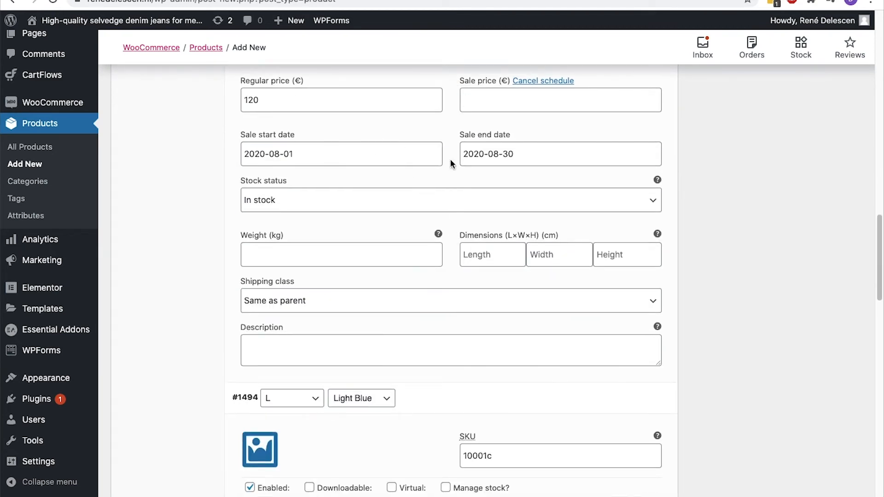
scroll(451, 164, "up", 12)
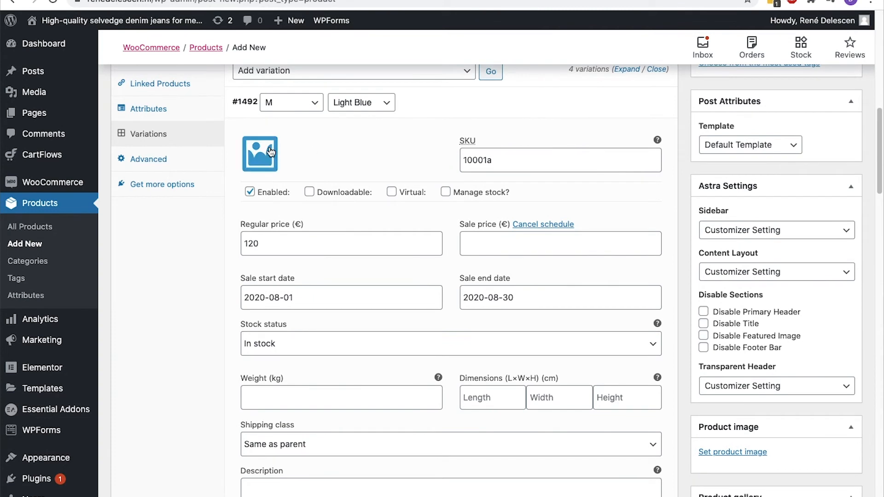
left_click(271, 152)
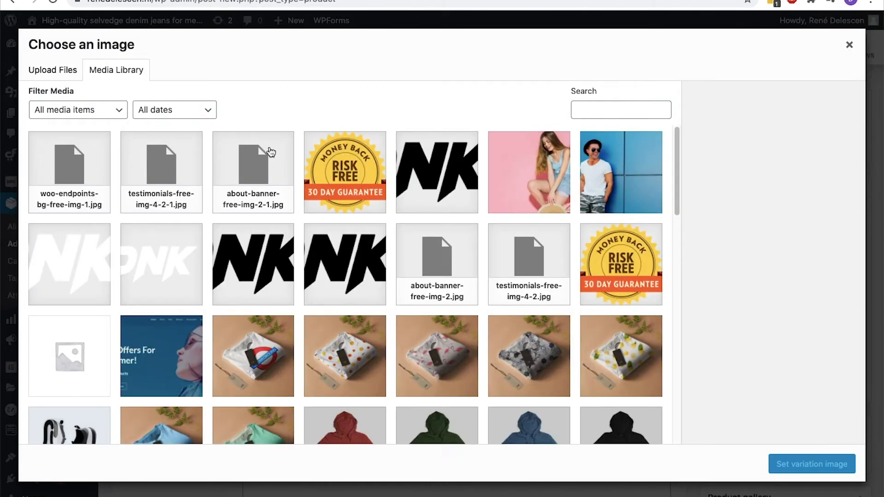
scroll(270, 152, "down", 6)
left_click(148, 233)
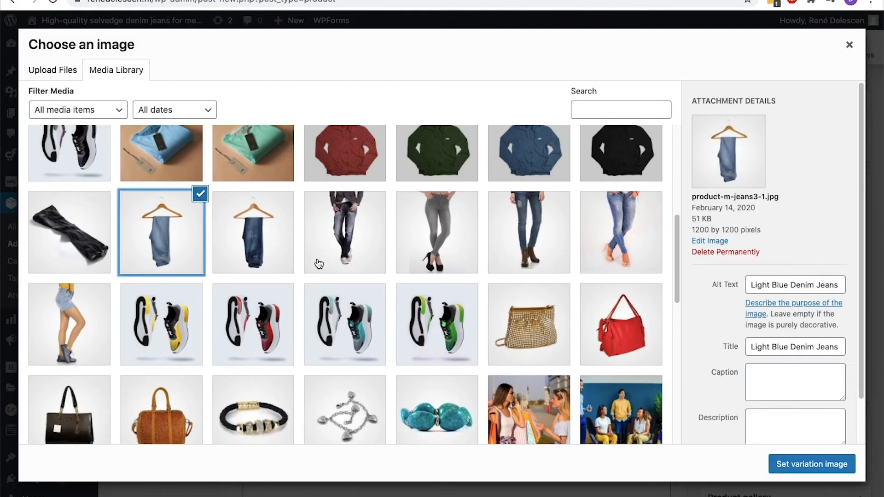
left_click(799, 465)
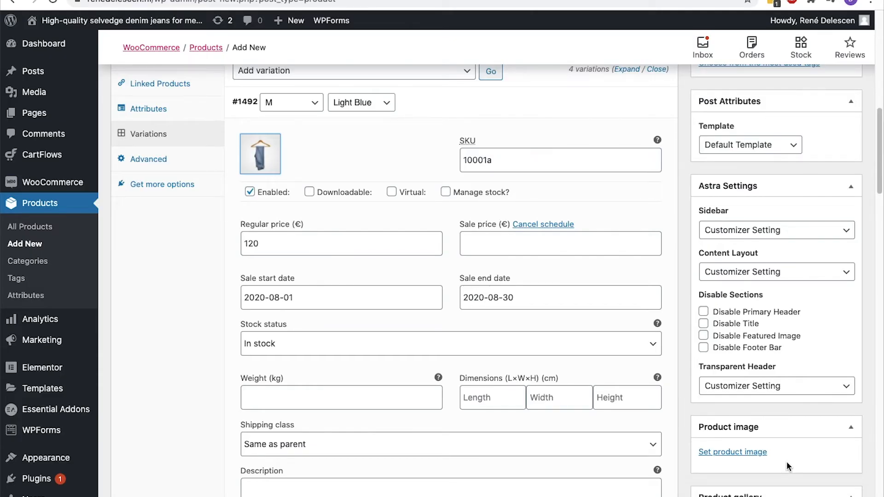
scroll(361, 394, "down", 5)
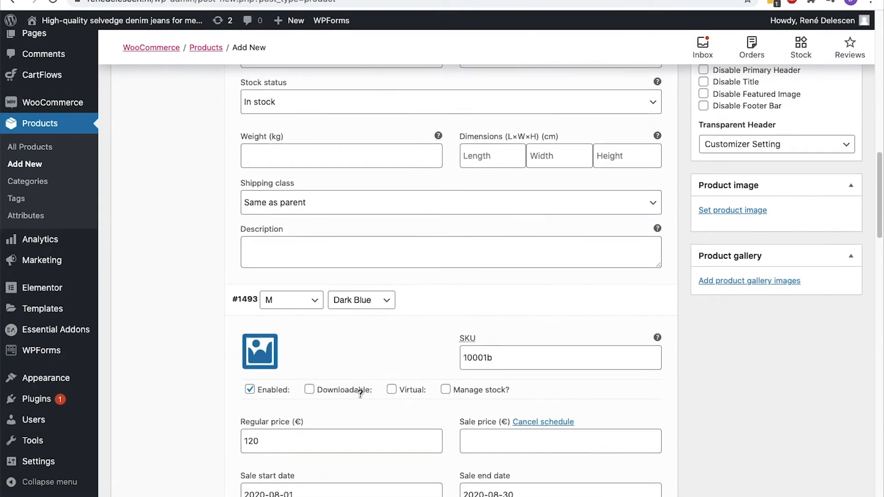
left_click(260, 354)
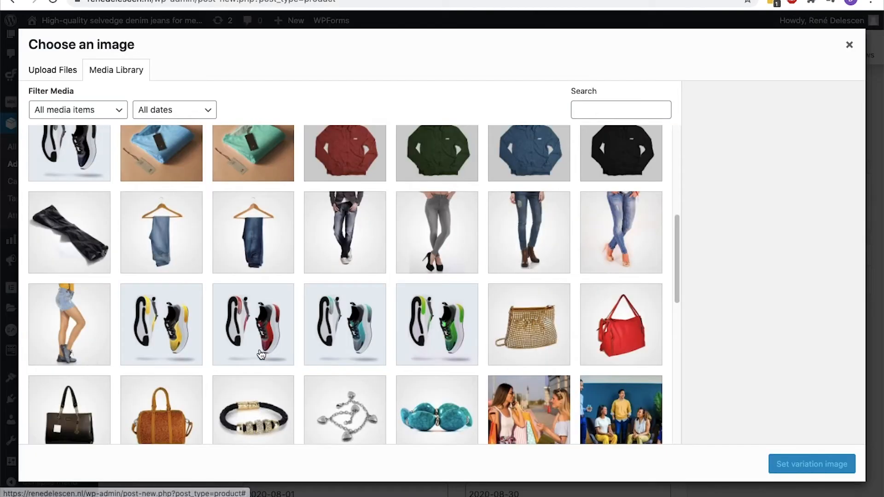
left_click(284, 245)
left_click(769, 461)
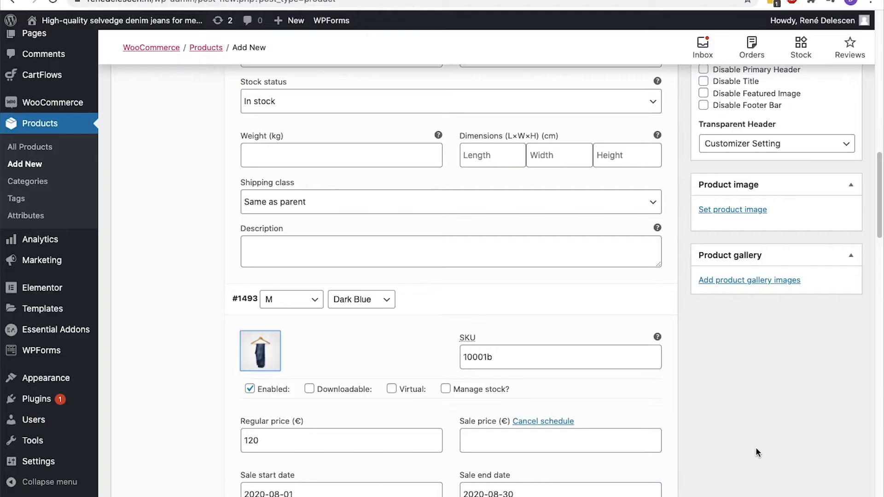
Give the L Light Blue and L Dark Blue variations their matching light and dark jeans photos
scroll(439, 324, "down", 10)
left_click(260, 230)
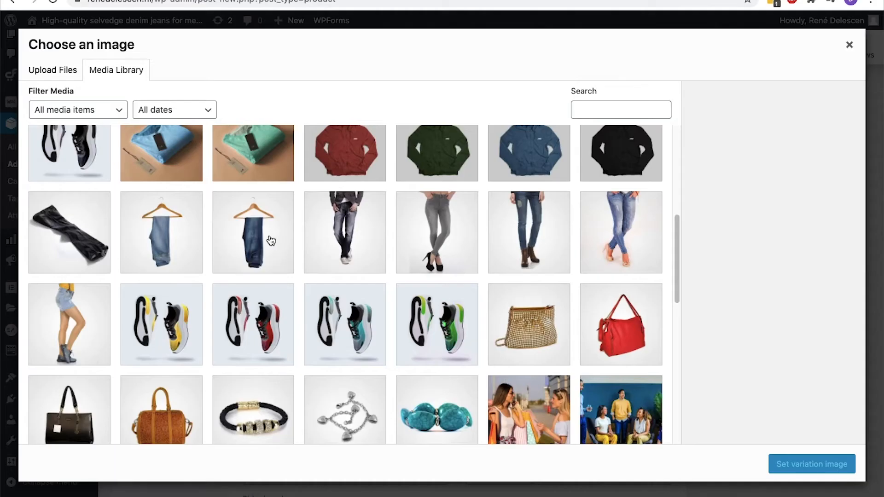
left_click(161, 232)
left_click(770, 466)
scroll(452, 345, "down", 5)
left_click(258, 316)
left_click(254, 233)
left_click(786, 469)
scroll(784, 468, "up", 10)
scroll(784, 468, "up", 12)
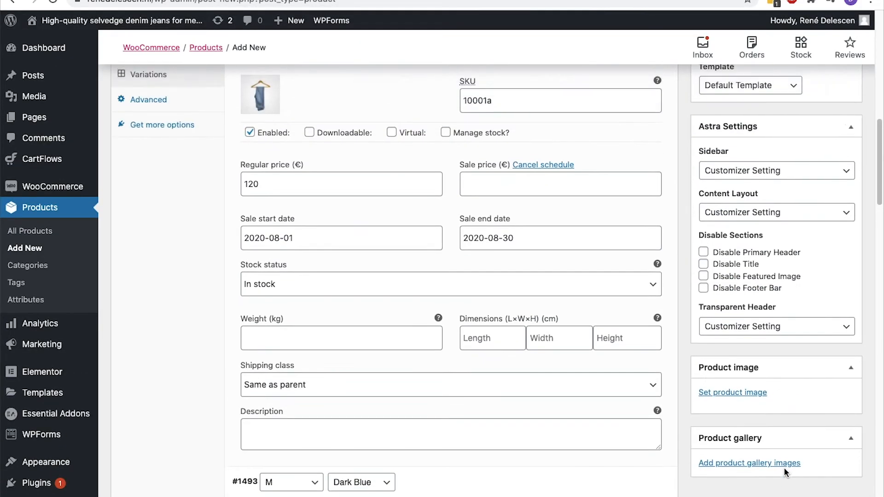
scroll(784, 468, "up", 8)
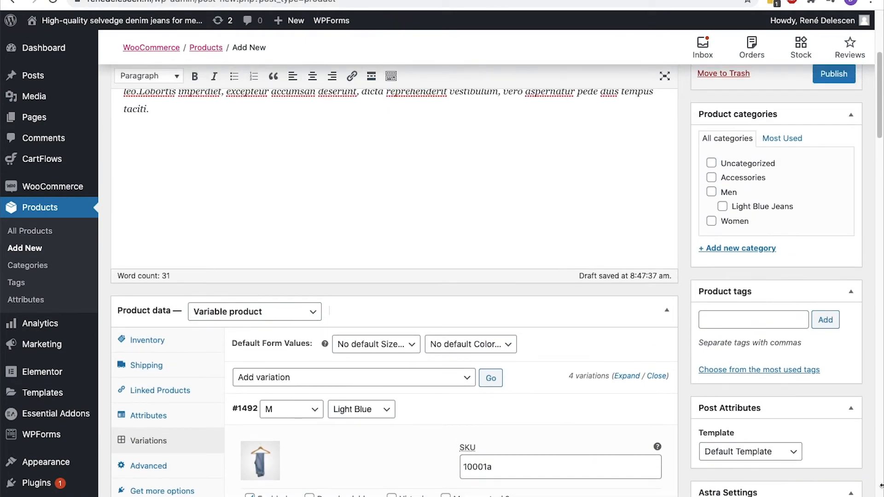
File the product under Men and Light Blue Jeans, and create a Dark Blue Jeans category under Men
left_click(711, 193)
left_click(723, 206)
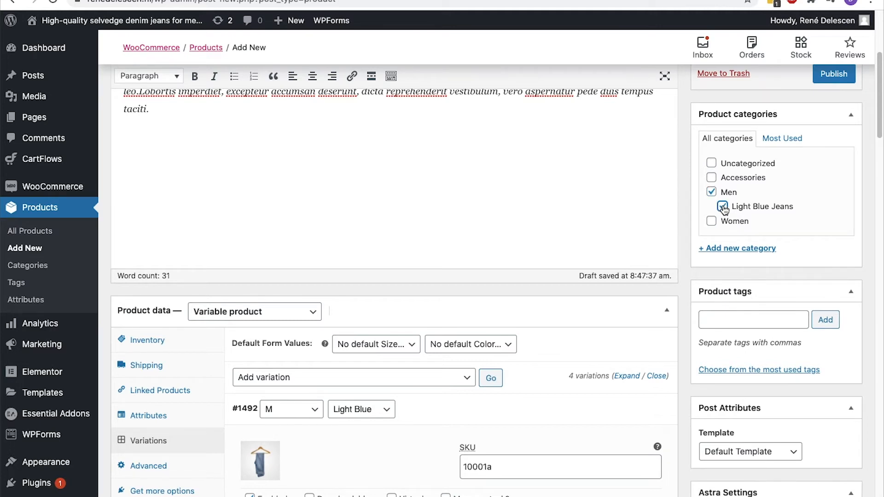
left_click(728, 250)
type("Dark Blue Jeans")
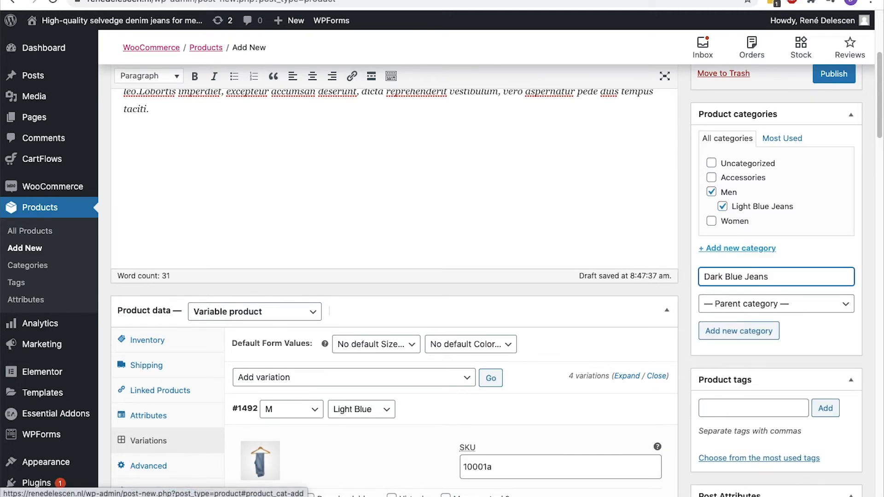
left_click(737, 304)
left_click(711, 324)
left_click(737, 330)
scroll(734, 276, "down", 5)
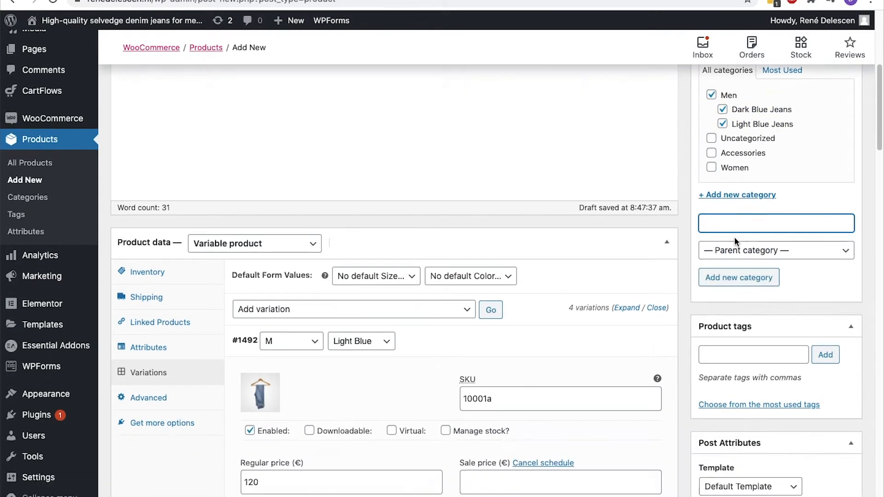
Tag the product Denim Jeans, Light Blue Jeans and Dark Blue Jeans
left_click(714, 175)
type("Denim Jeans")
left_click(826, 173)
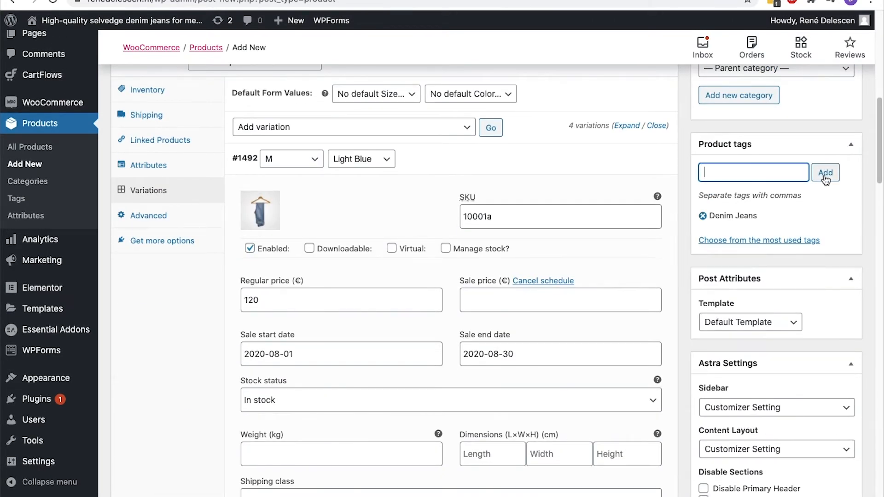
type("Light")
key("Down")
key("Return")
type("Dark Blue Jeans")
left_click(837, 176)
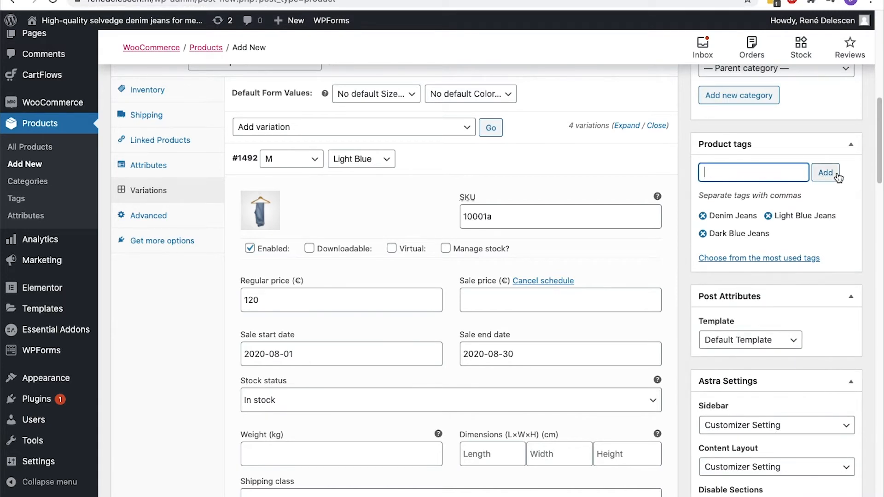
scroll(838, 177, "down", 9)
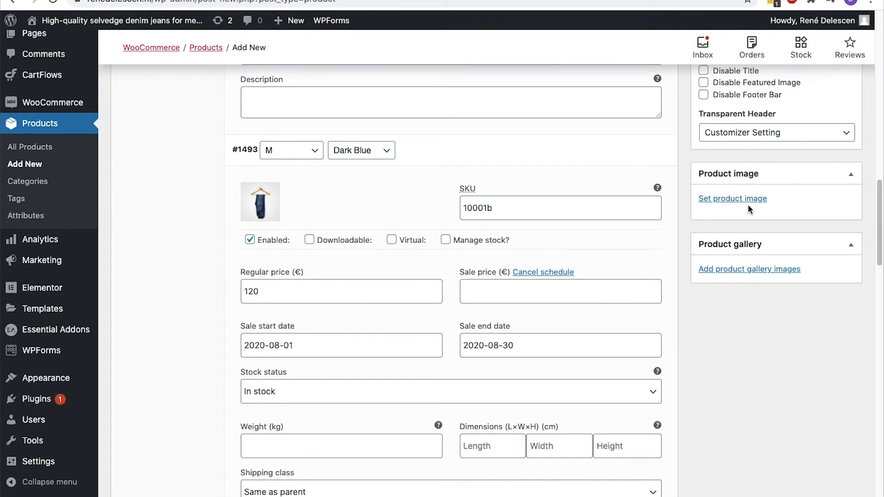
Set the light-blue jeans photo as the main product image
left_click(730, 199)
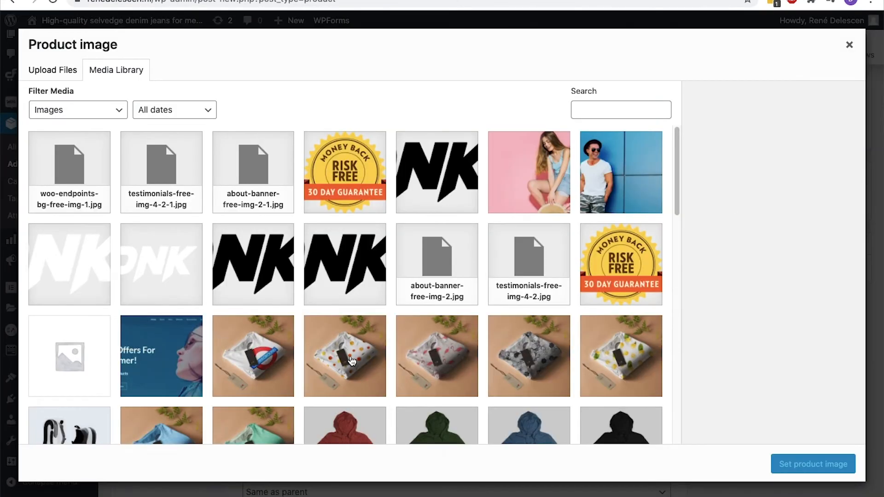
scroll(352, 361, "down", 4)
left_click(598, 378)
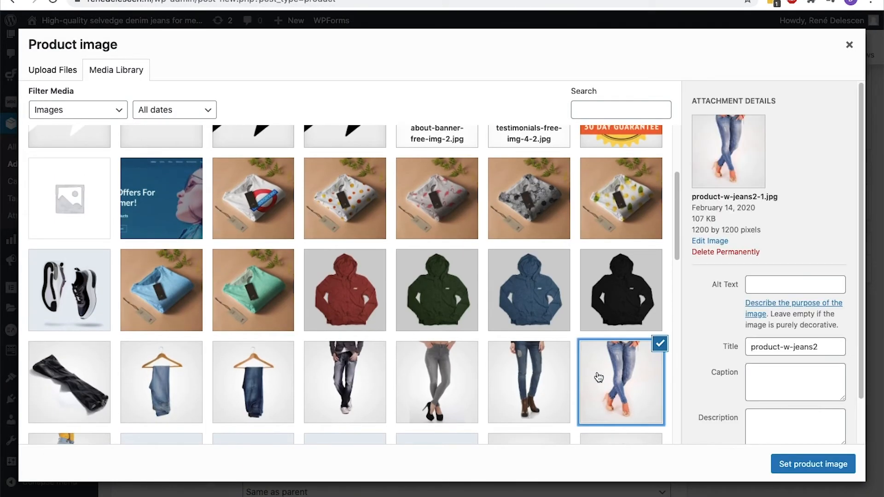
left_click(824, 465)
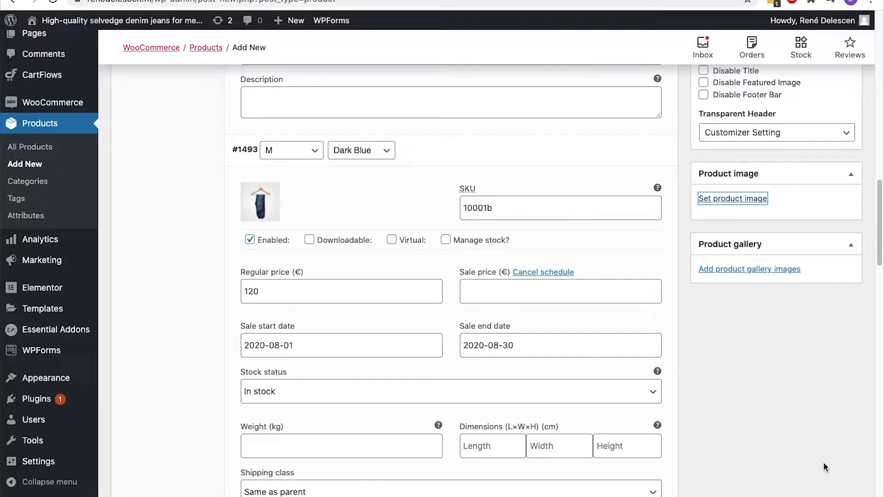
scroll(825, 465, "up", 8)
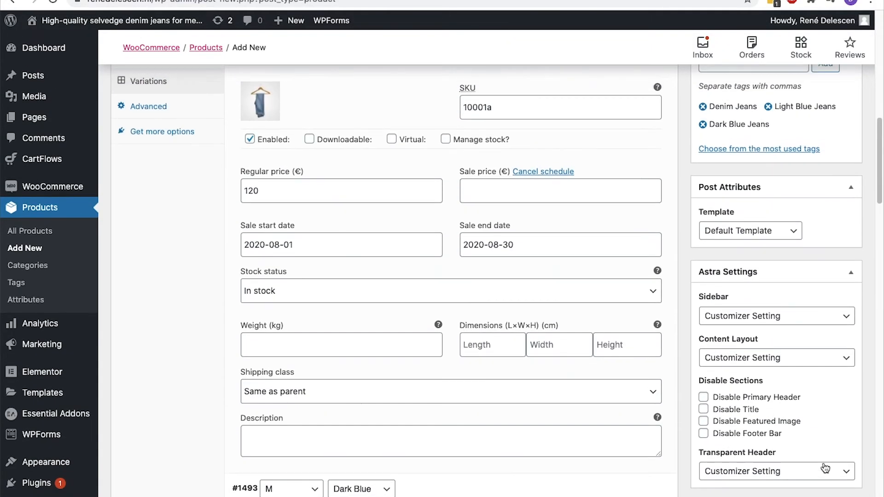
Choose No Sidebar with a Boxed content layout and publish the product
left_click(798, 318)
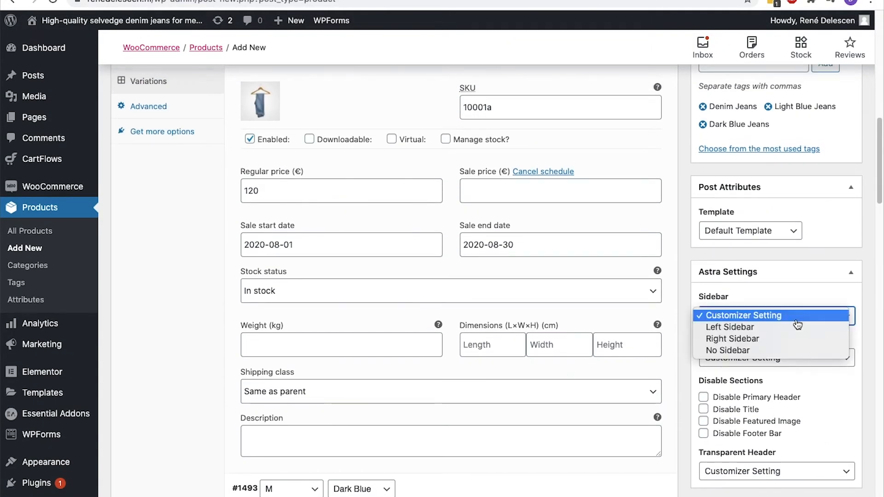
left_click(784, 350)
left_click(783, 358)
left_click(781, 369)
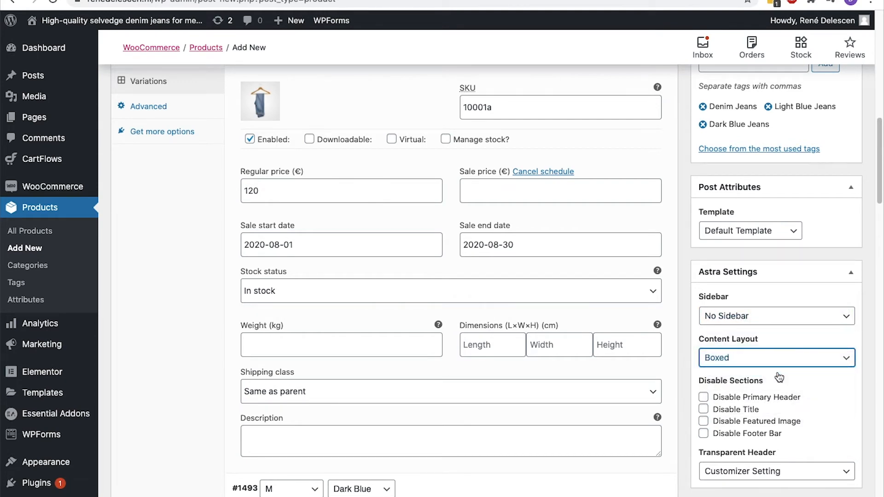
scroll(780, 374, "up", 10)
left_click(824, 300)
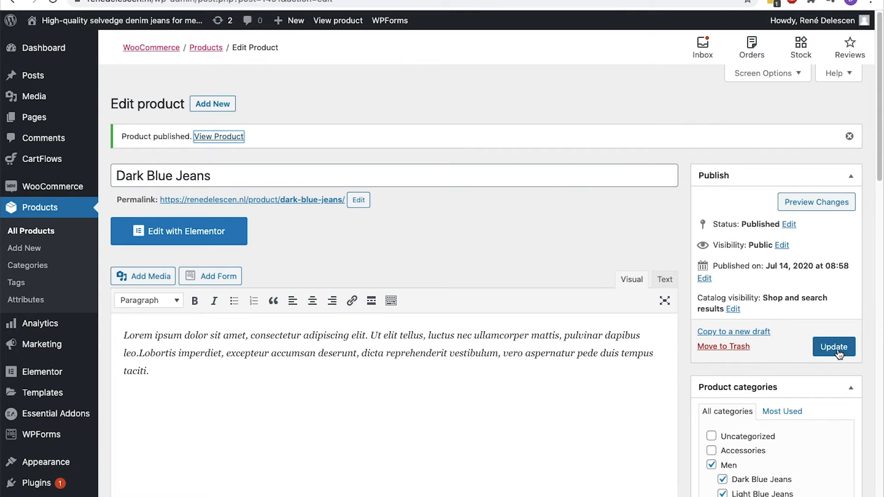
Rename the product to 'Denim Jeans' with slug denim-jeans, then view the live product page
left_click(239, 177)
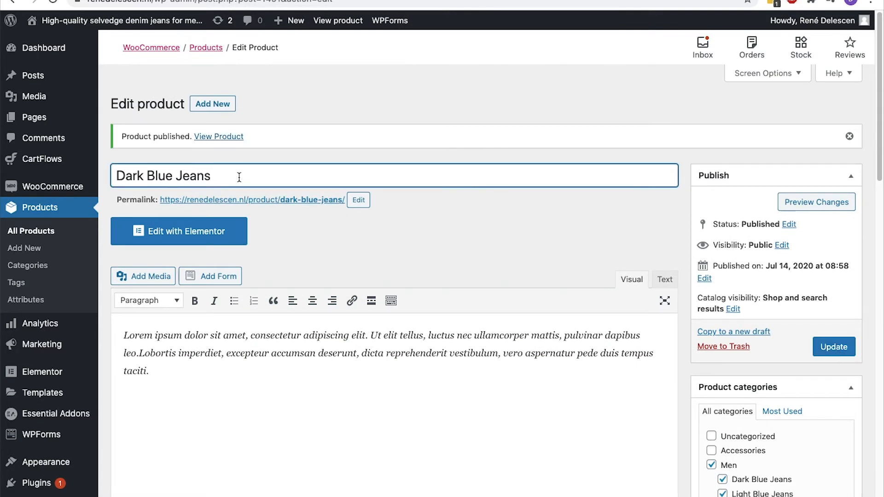
key("ctrl+a")
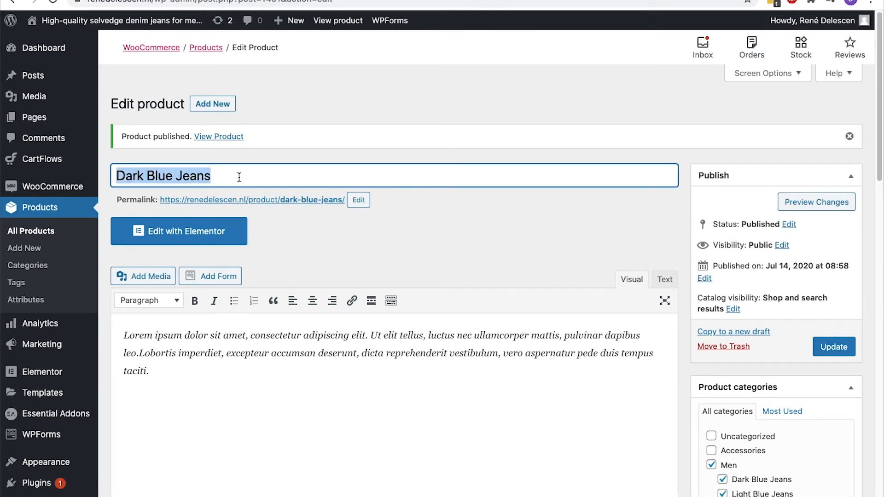
type("Denim Jeans")
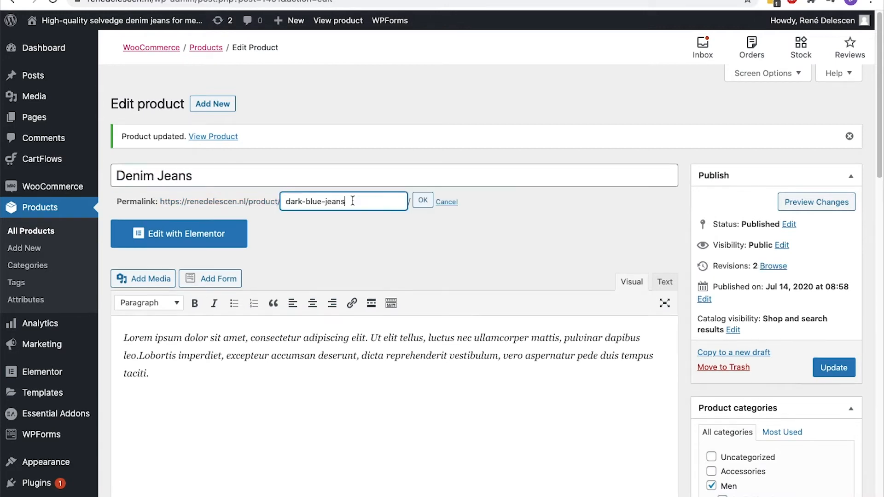
key("ctrl+a")
type("denim-jeans")
left_click(423, 200)
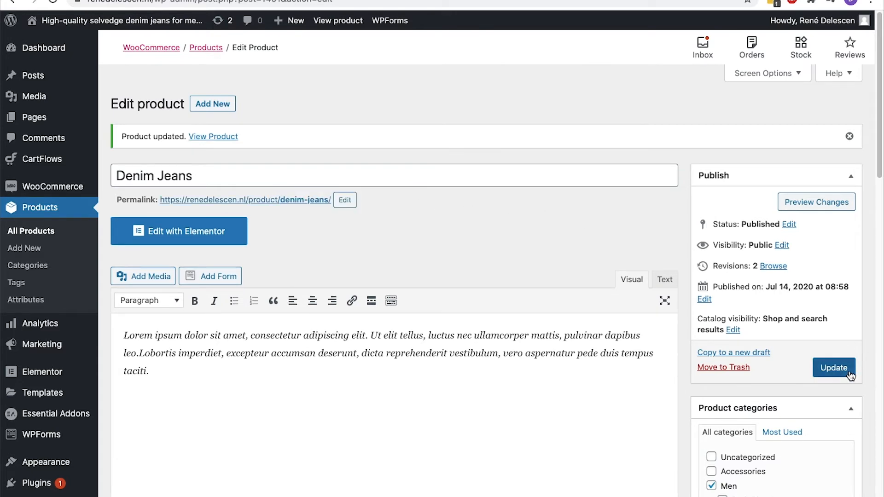
left_click(205, 136)
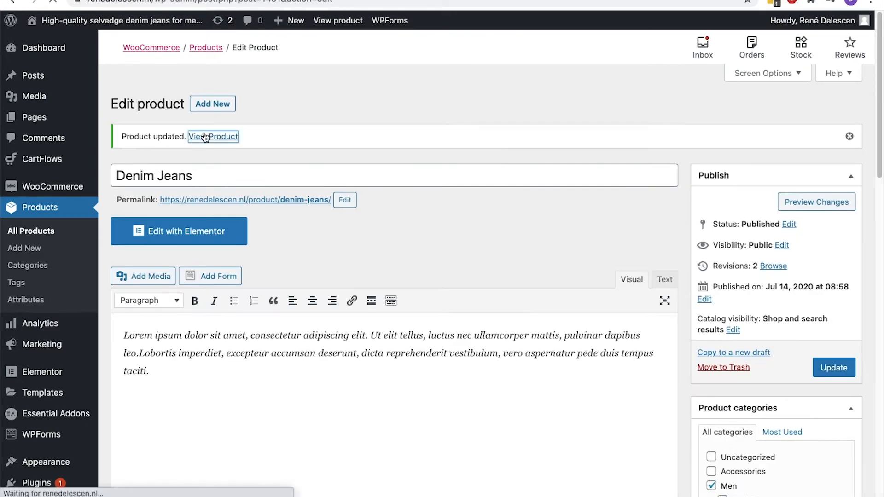
scroll(203, 130, "down", 2)
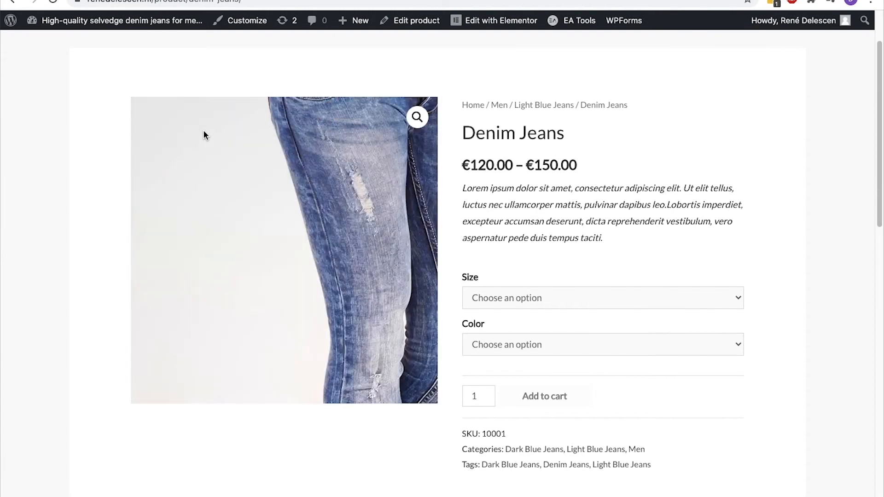
Highlight the €120.00 – €150.00 price range on the live Denim Jeans page
left_click_drag(619, 170, 462, 165)
left_click(463, 165)
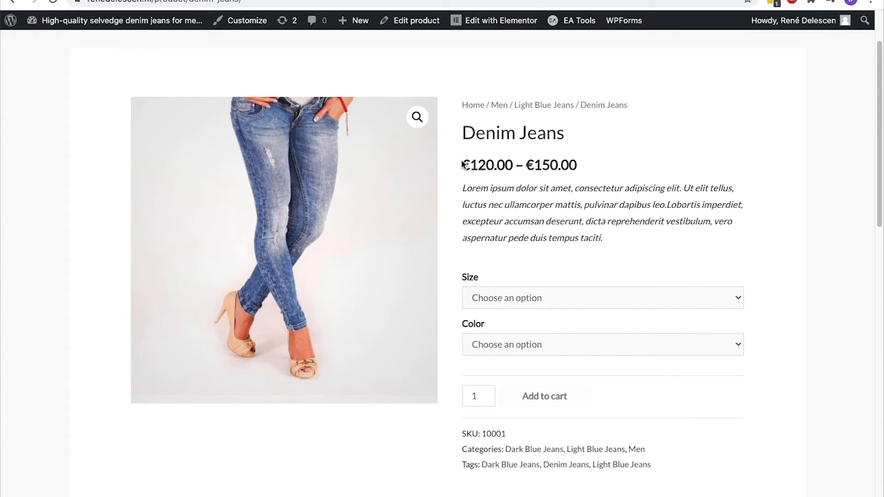
Select size L and Dark Blue on Denim Jeans, showing the €150.00 variant price
left_click(707, 304)
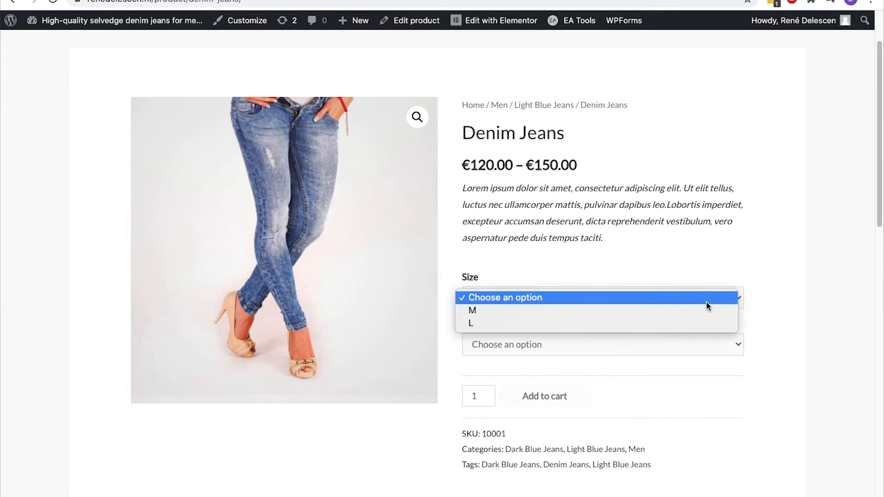
left_click(698, 325)
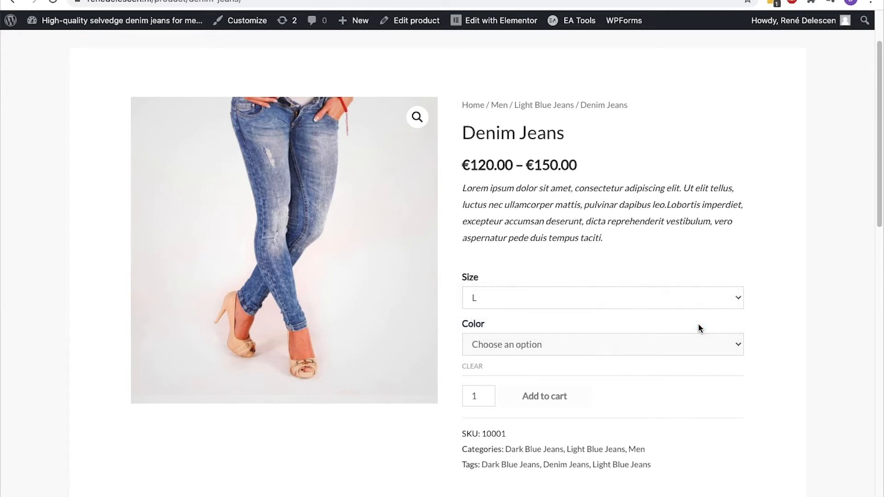
left_click(696, 337)
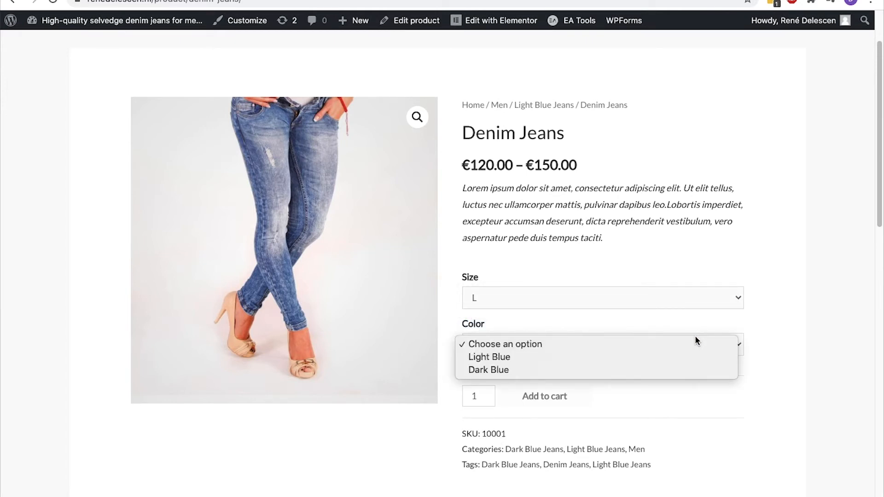
left_click(688, 370)
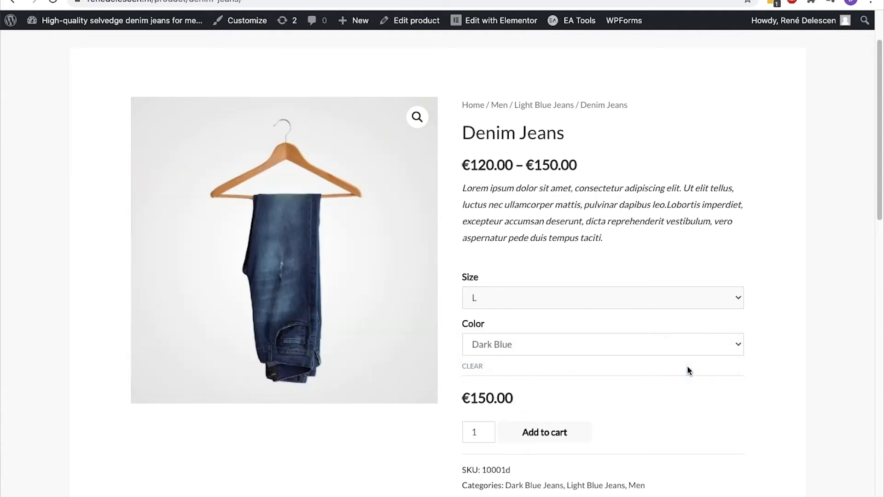
left_click_drag(532, 407, 463, 399)
left_click(464, 399)
Check the attributes and reviews sections, then add the L Dark Blue jeans to the cart
scroll(463, 399, "down", 10)
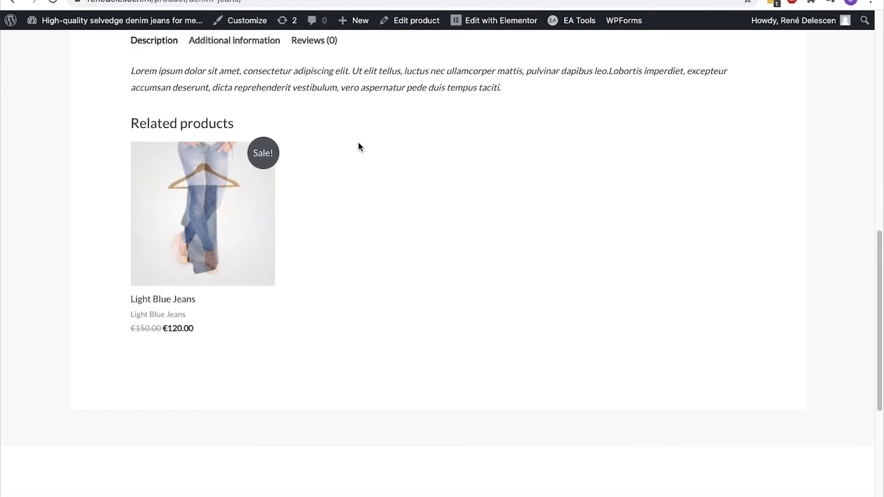
scroll(365, 146, "up", 2)
scroll(365, 146, "up", 1)
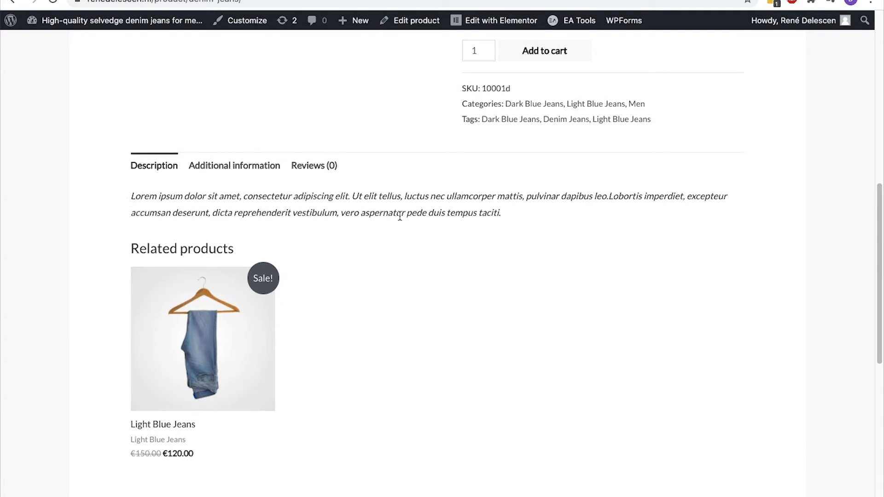
left_click(266, 169)
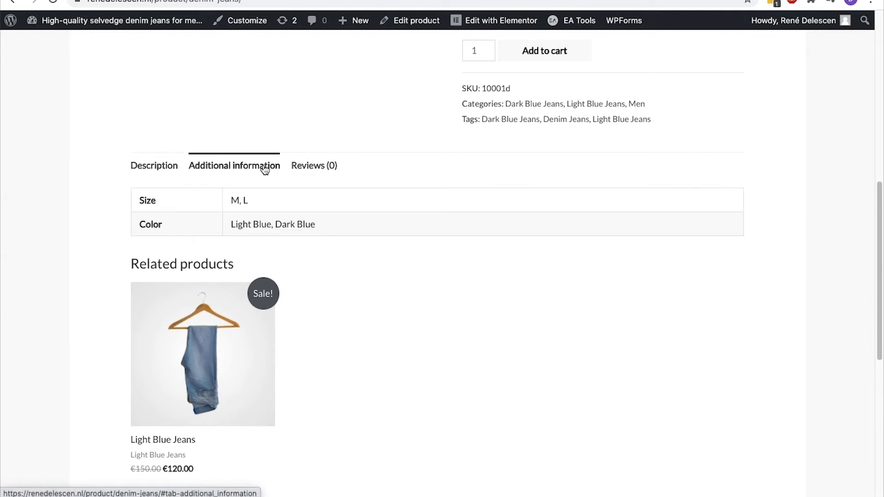
left_click(319, 166)
scroll(316, 164, "up", 10)
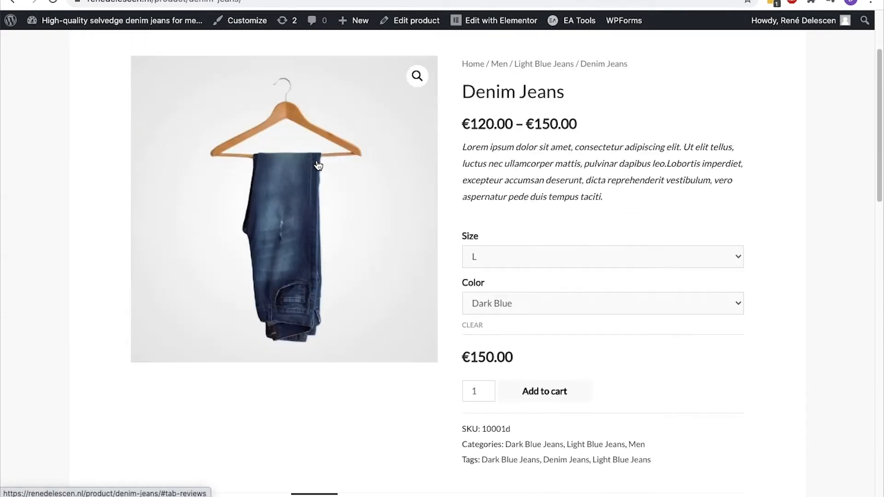
scroll(316, 164, "down", 3)
left_click(557, 372)
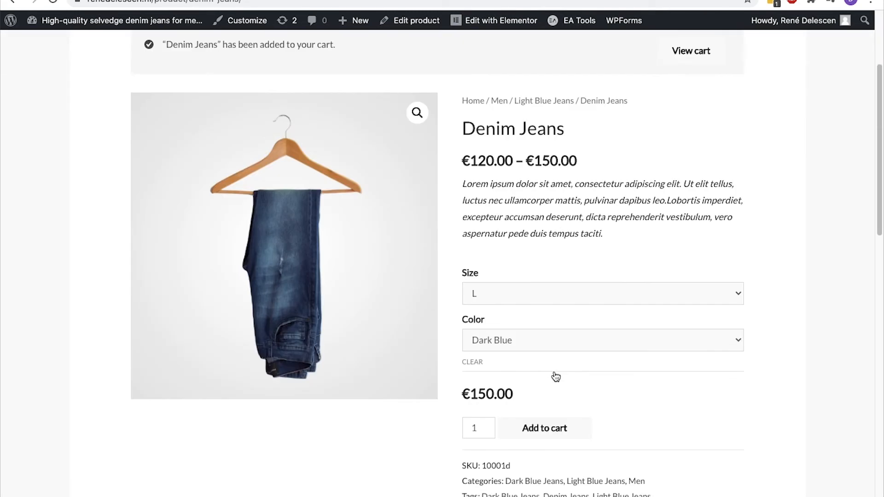
Add the M Light Blue jeans (€120.00) to the cart and open the cart page
left_click(534, 295)
left_click(535, 278)
left_click(525, 340)
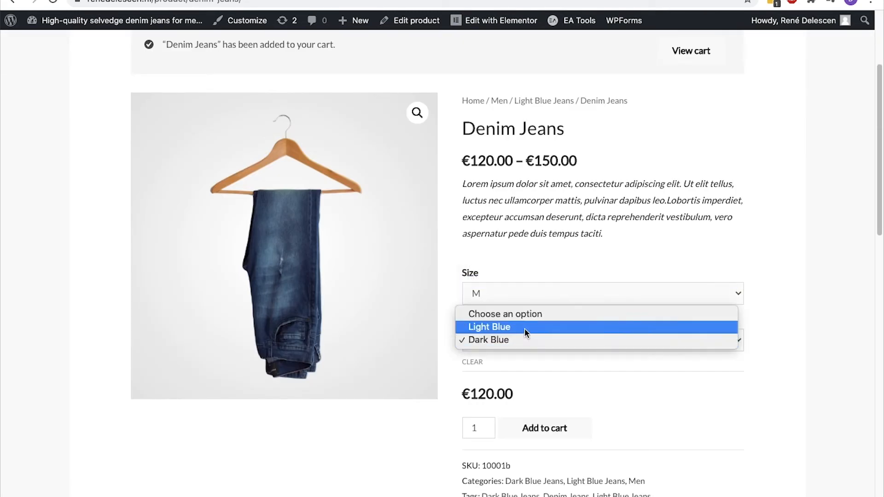
left_click(525, 329)
scroll(525, 322, "down", 3)
left_click(539, 304)
left_click(696, 204)
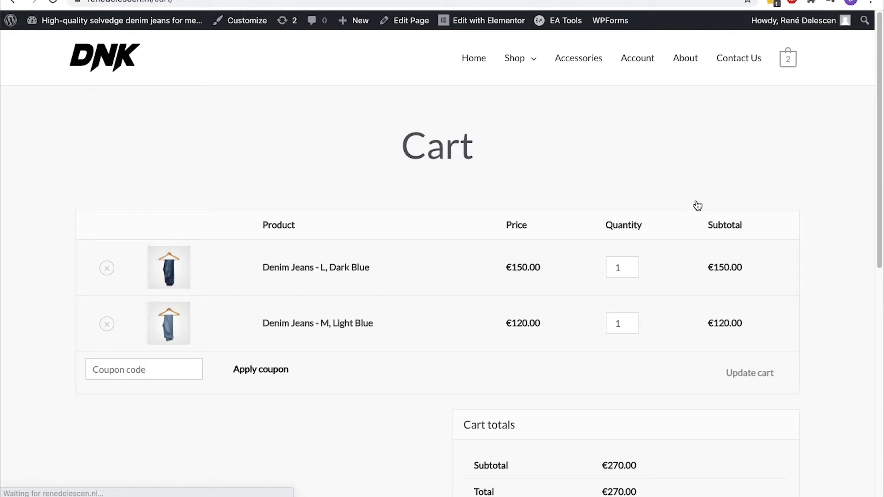
Start a new product named 'Denim Jeans' with pasted lorem ipsum placeholder text as its description
mouse_move(353, 20)
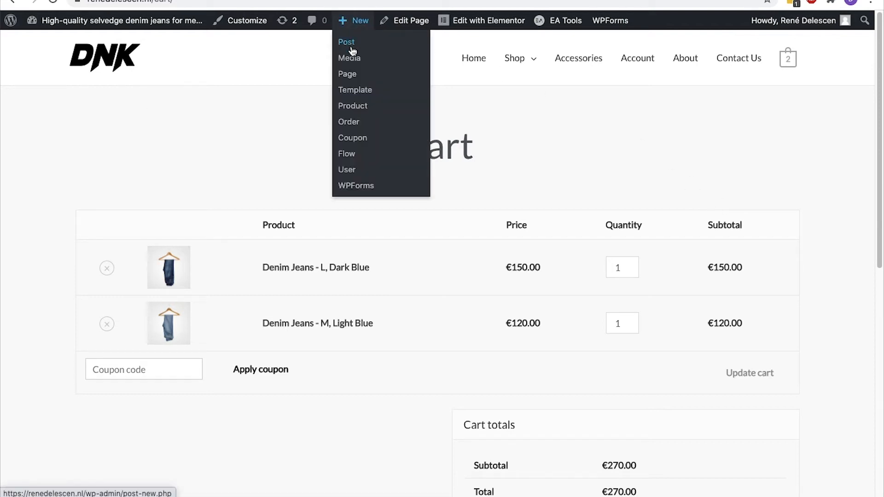
left_click(355, 107)
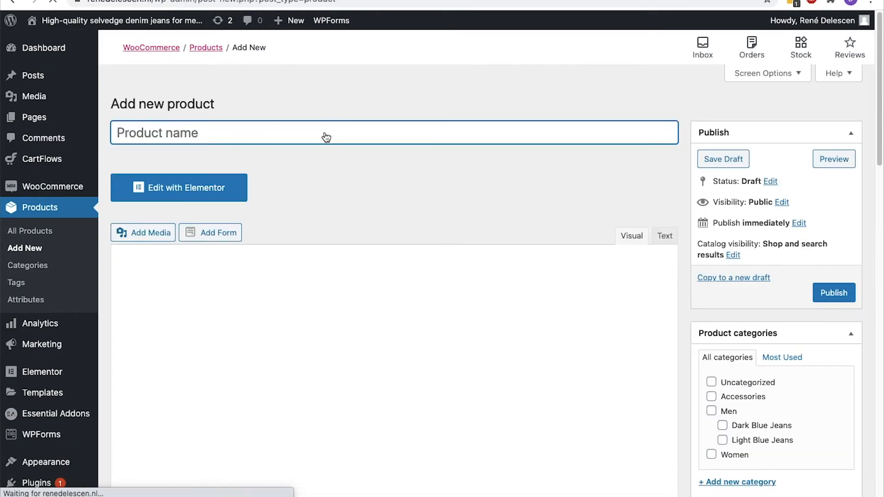
type("Denim Jeans")
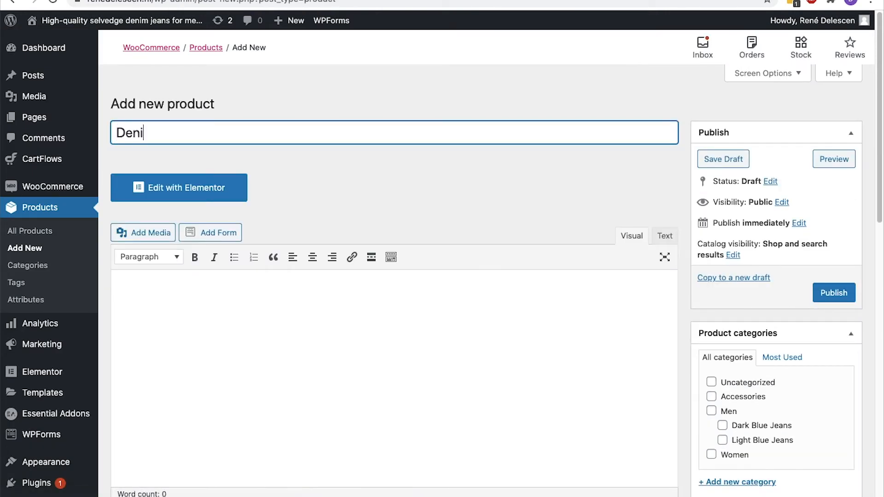
key("Tab")
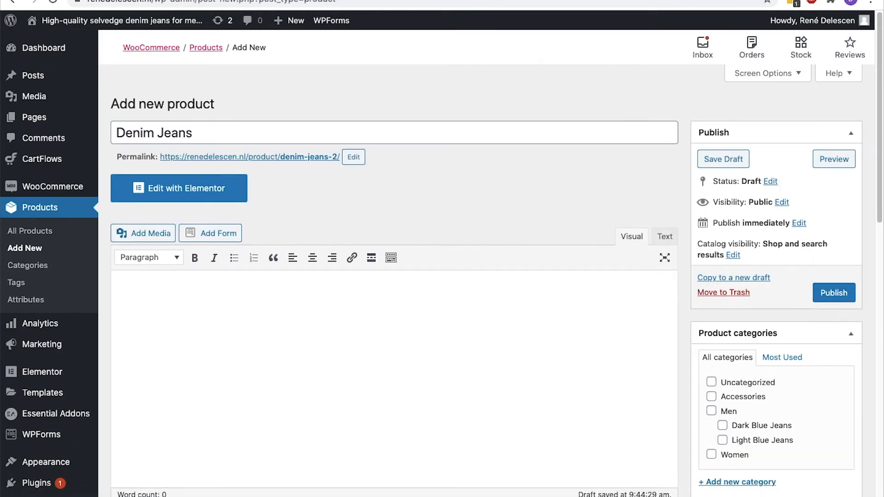
type("Lorem ipsum dolor sit amet, consectetur adipiscing elit. Ut elit tellus, luctus nec ullamcorper mattis, pulvinar dapibus leo.Lobortis imperdiet, excepteur accumsan deserunt, dicta reprehenderit vestibulum, vero aspernatur pede duis tempus taciti..")
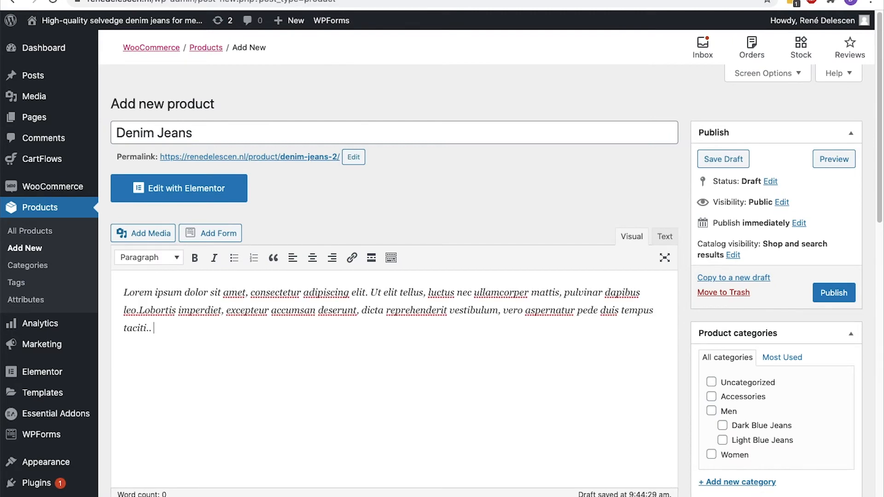
Write the short description 'Choose one of our denim jeans.'
scroll(394, 304, "down", 15)
left_click(286, 277)
type("Choose one of our denim jeans")
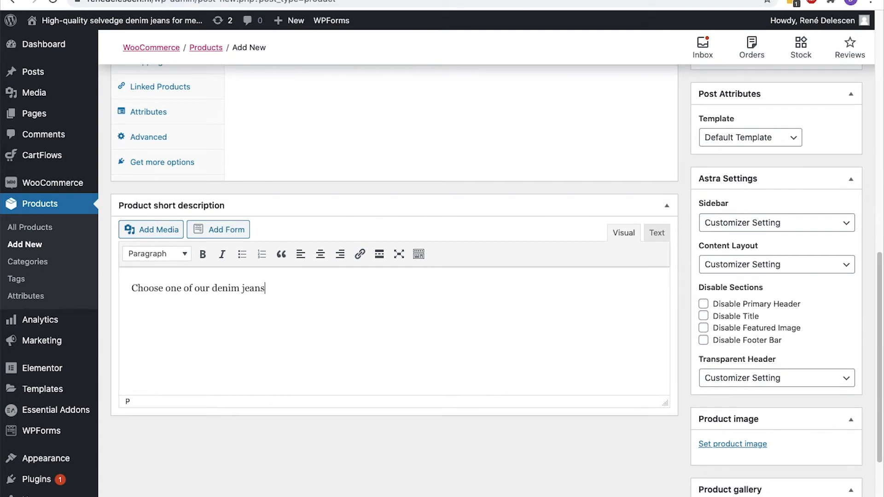
Make it a Grouped product with SKU 20002
scroll(299, 253, "up", 5)
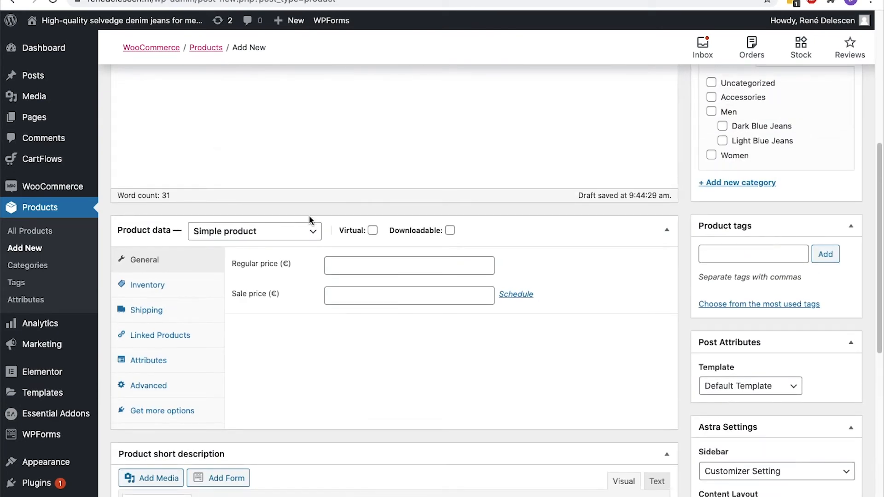
left_click(303, 232)
left_click(294, 244)
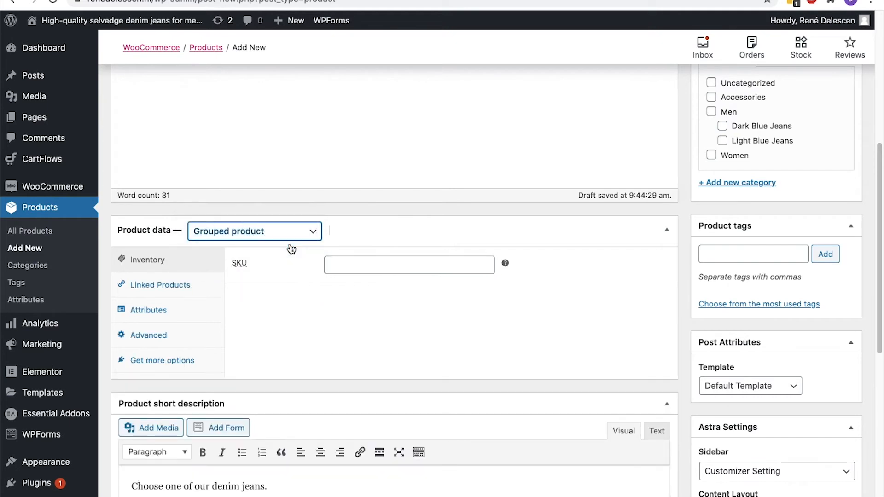
left_click(341, 266)
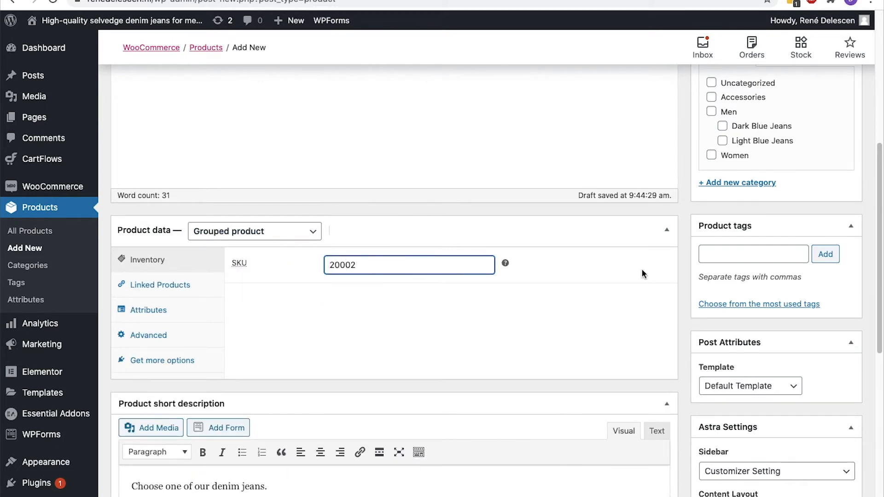
scroll(752, 274, "down", 8)
Set the jeans photo as the product image
left_click(758, 362)
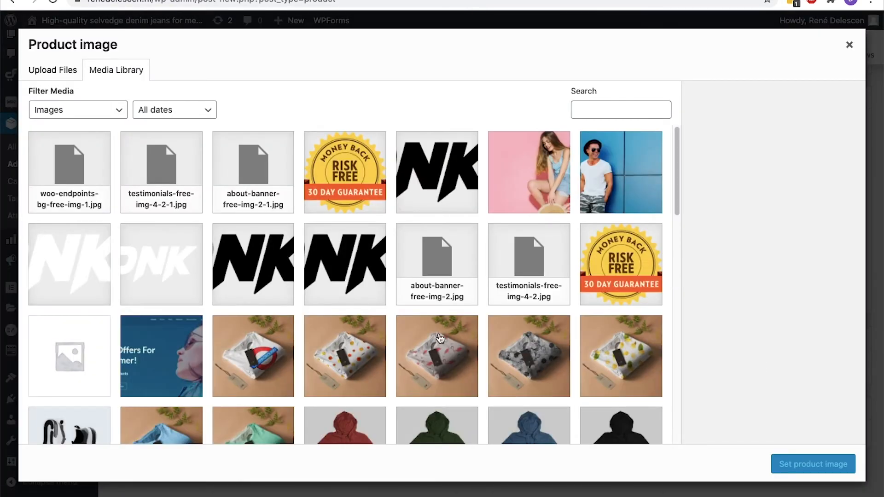
scroll(440, 339, "down", 15)
scroll(438, 340, "up", 8)
left_click(556, 237)
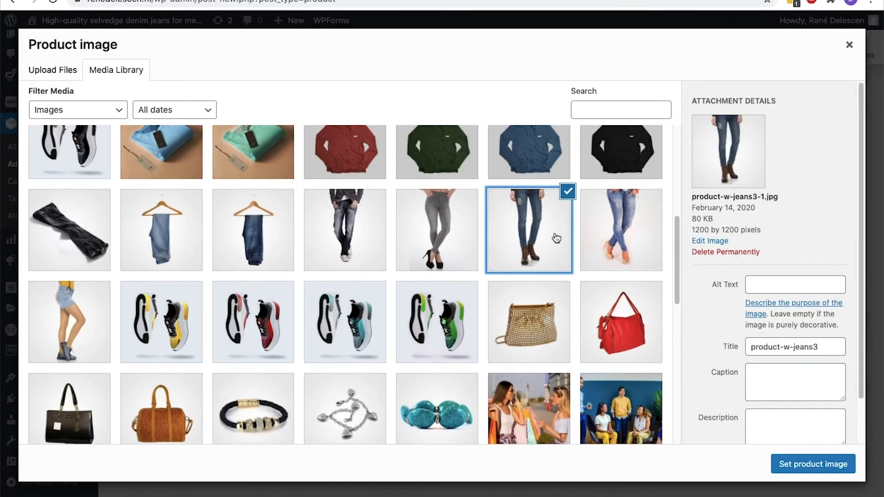
left_click(819, 463)
Create and assign a new 'Denim Jeans' product category
scroll(819, 464, "up", 5)
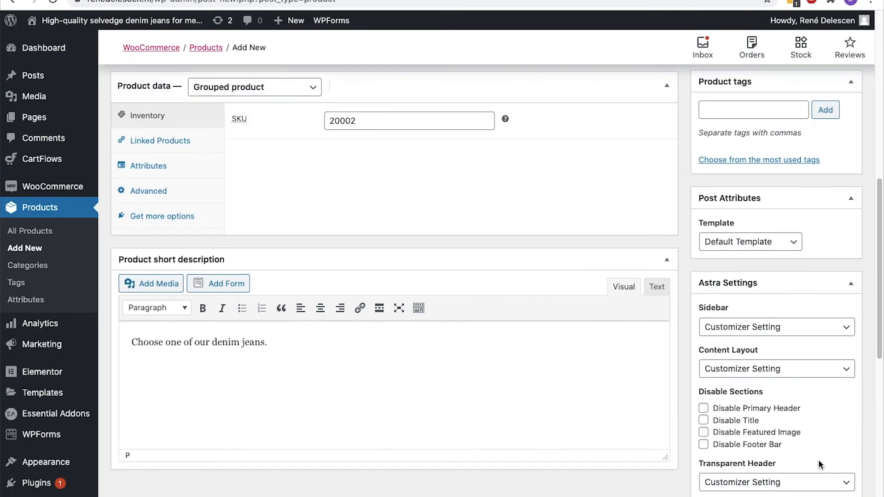
scroll(819, 464, "up", 4)
left_click(770, 243)
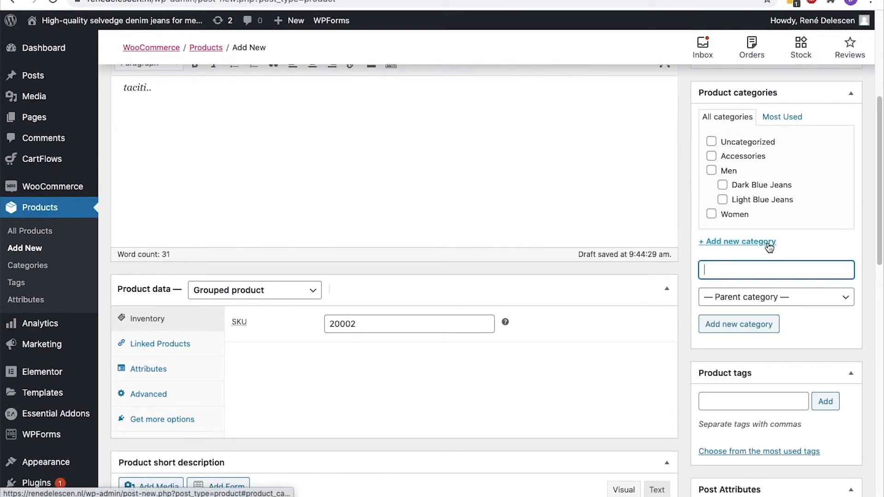
type("Denim Jeans")
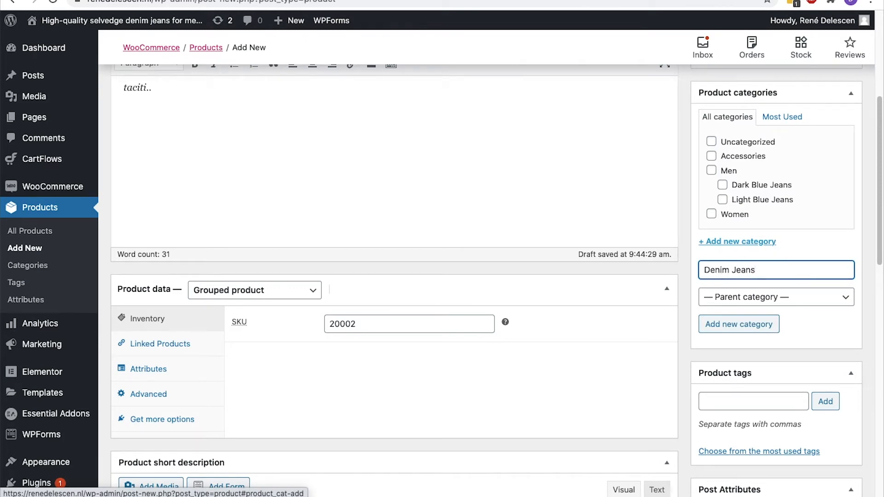
left_click(757, 319)
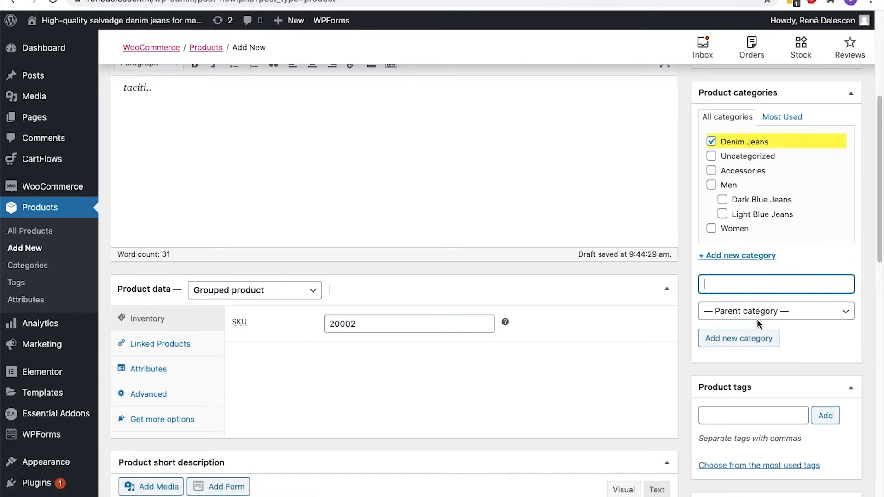
Choose No Sidebar with a Boxed content layout and publish the product
scroll(758, 323, "down", 5)
scroll(758, 323, "down", 5)
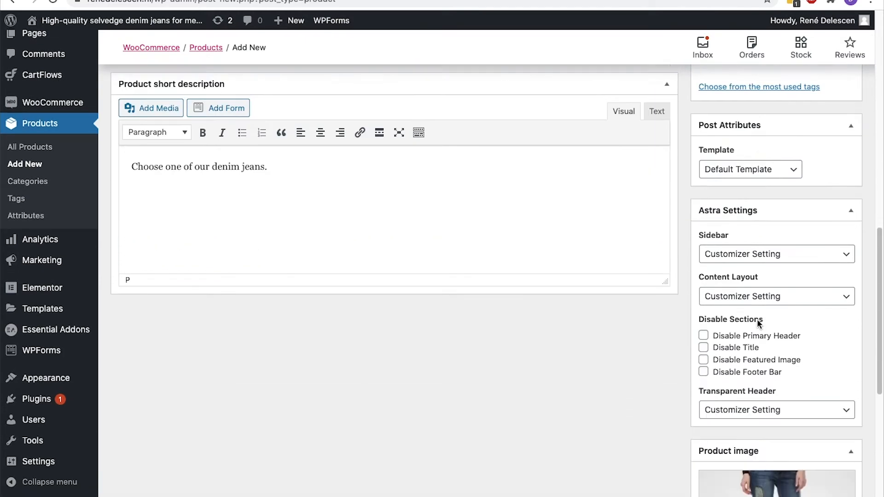
left_click(767, 183)
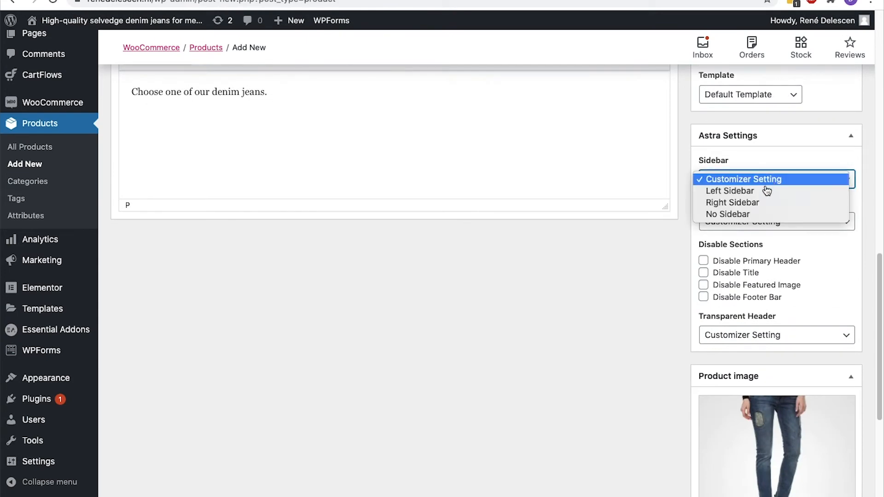
left_click(747, 214)
left_click(752, 226)
left_click(743, 235)
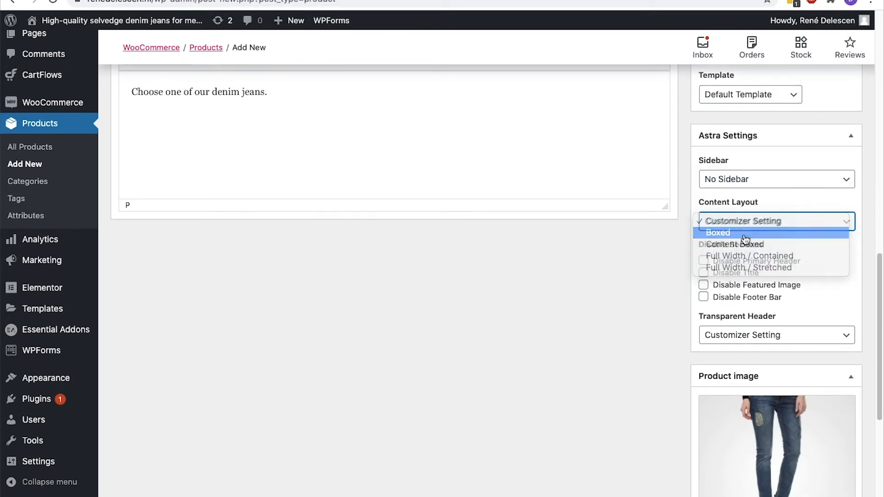
scroll(744, 235, "up", 10)
left_click(827, 269)
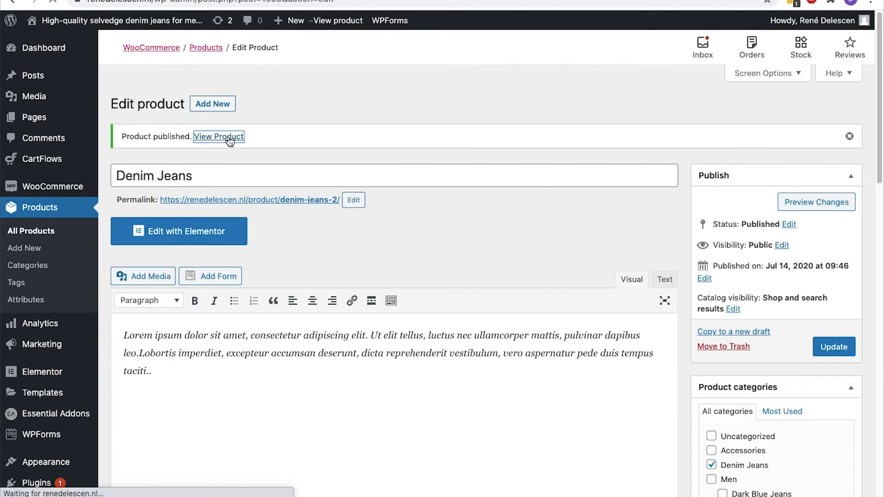
View the published Denim Jeans product page on the storefront, with SKU 20002 and its photo
left_click(229, 137)
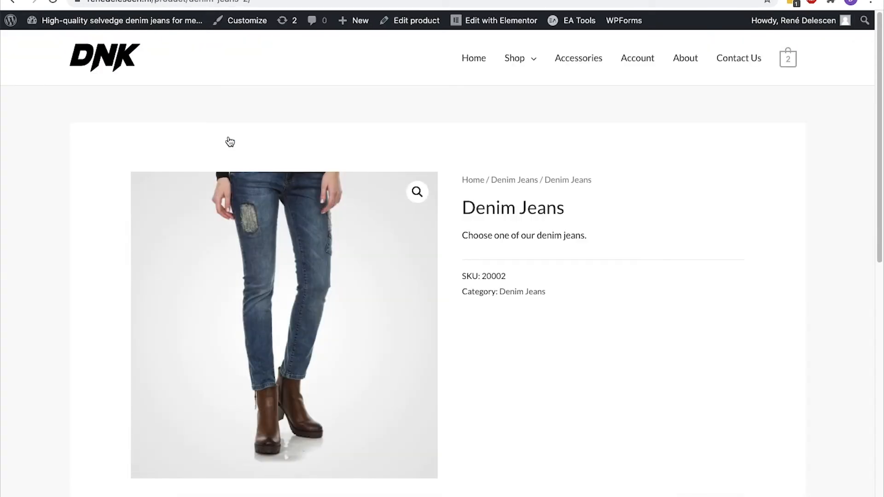
scroll(230, 141, "down", 4)
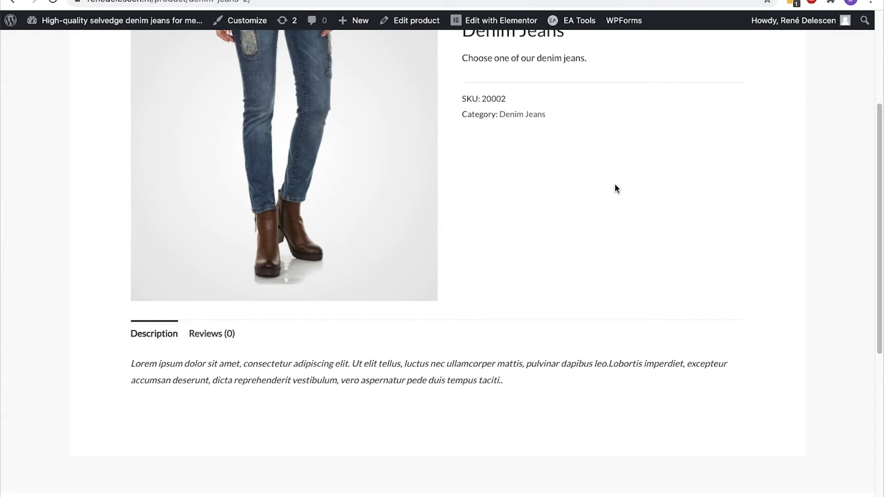
scroll(615, 188, "up", 4)
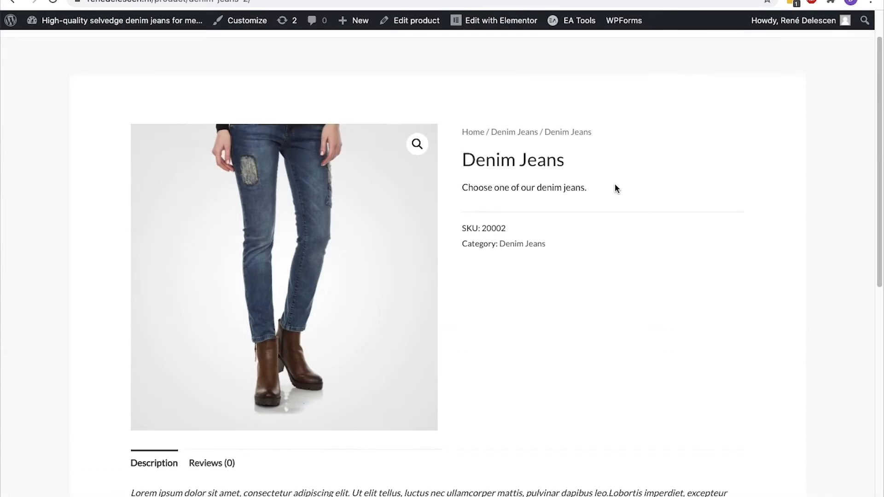
Create a new product titled 'Dark Blue Denim Jeans' with catalog visibility set to Hidden
mouse_move(355, 26)
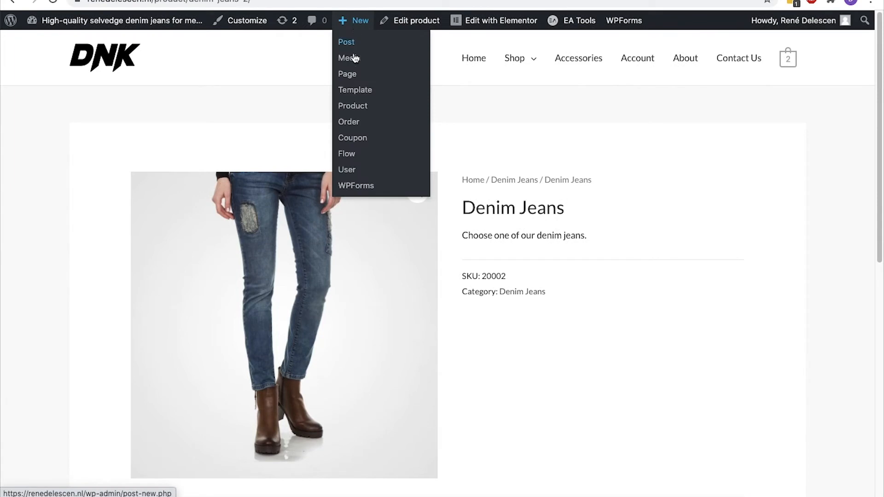
left_click(355, 106)
type("Da")
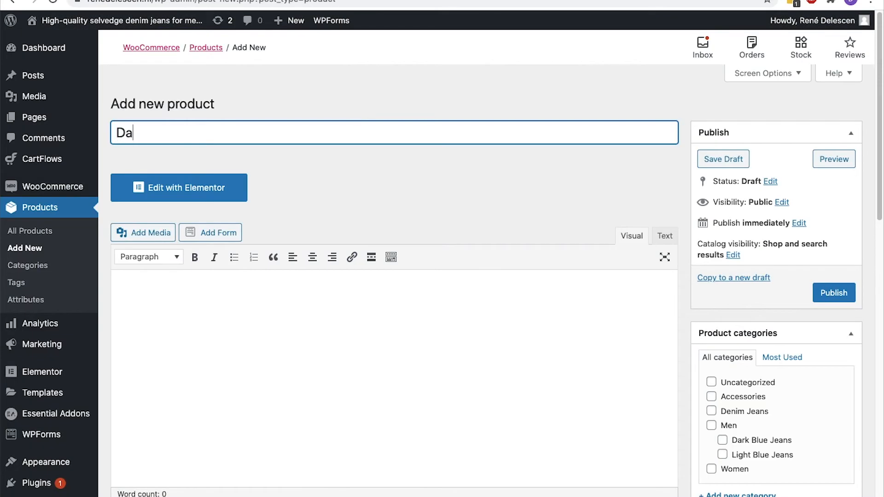
type("rk Blue Denim Jeans")
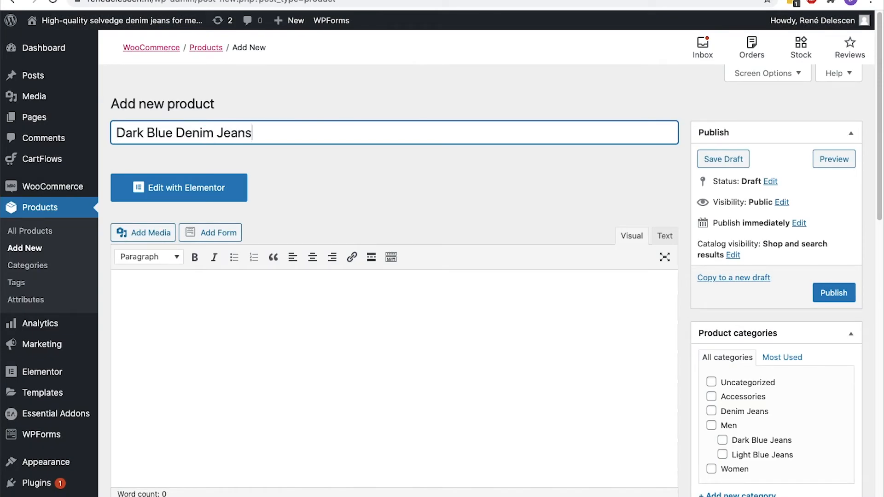
scroll(442, 264, "down", 3)
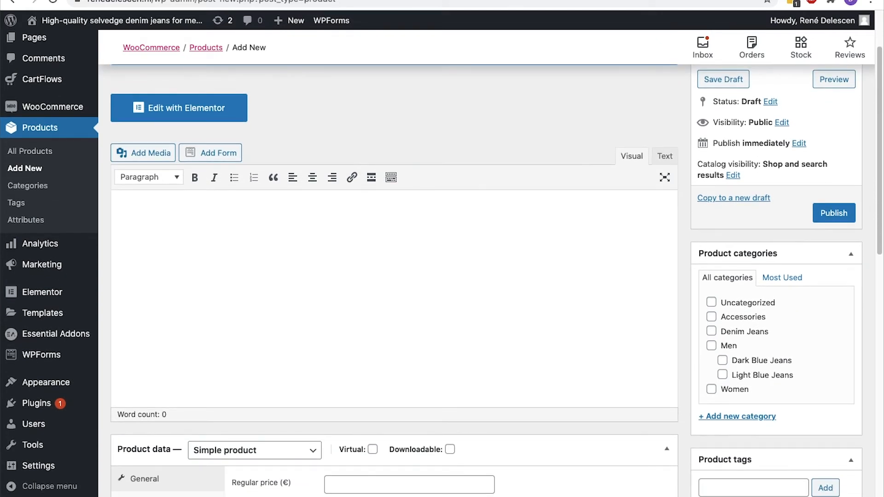
left_click(733, 175)
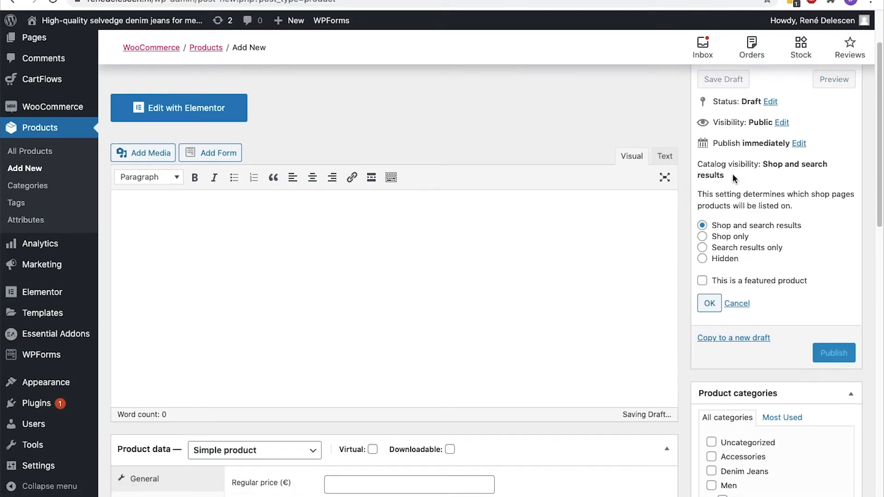
left_click(702, 260)
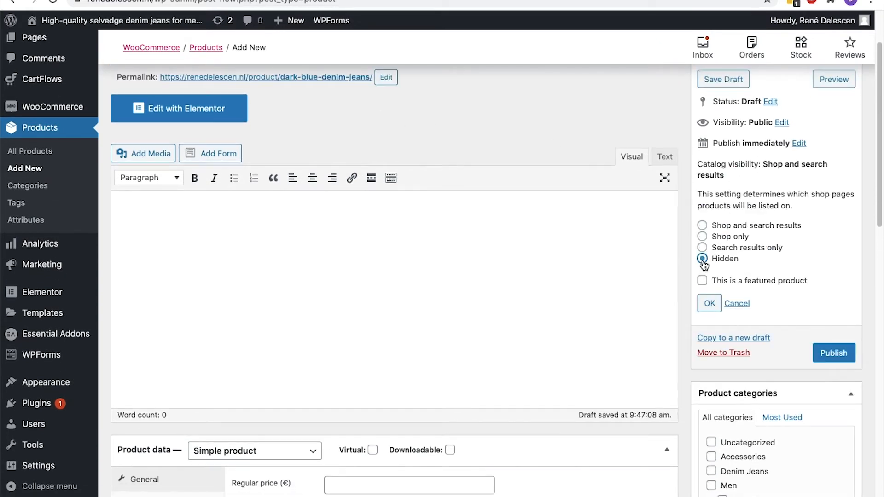
left_click(709, 304)
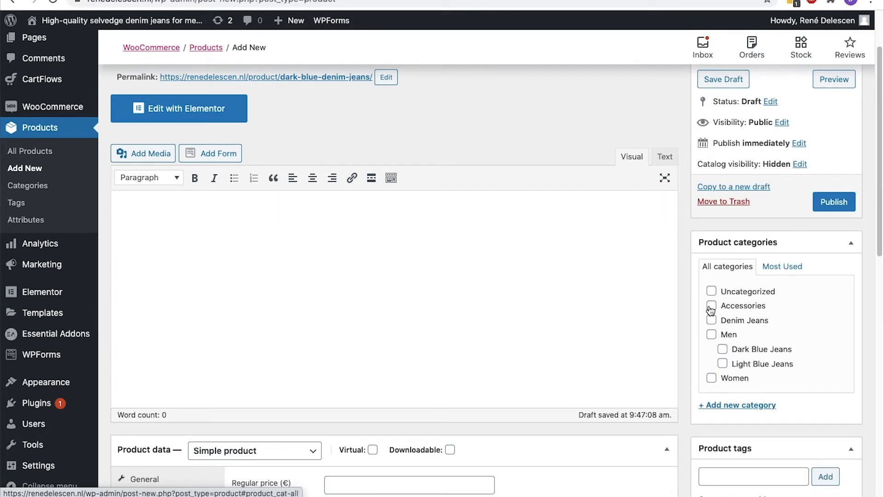
Choose the dark jeans on a hanger photo as the product image
scroll(711, 309, "down", 8)
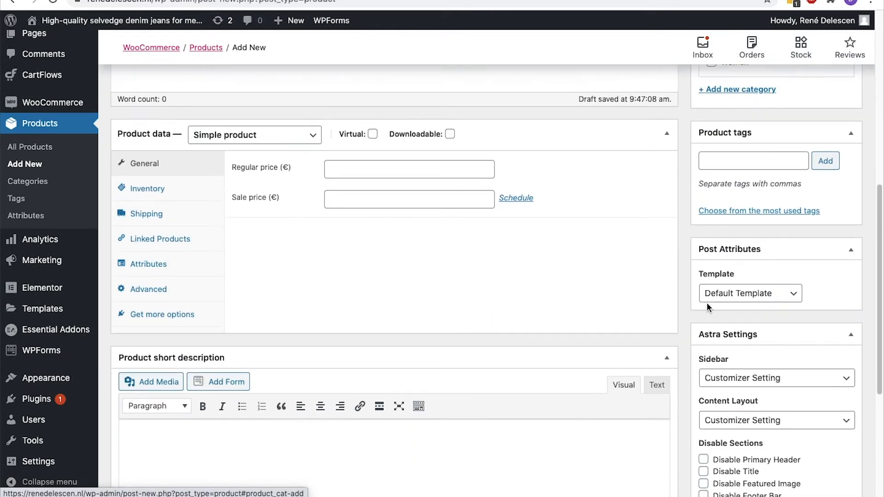
scroll(708, 308, "down", 4)
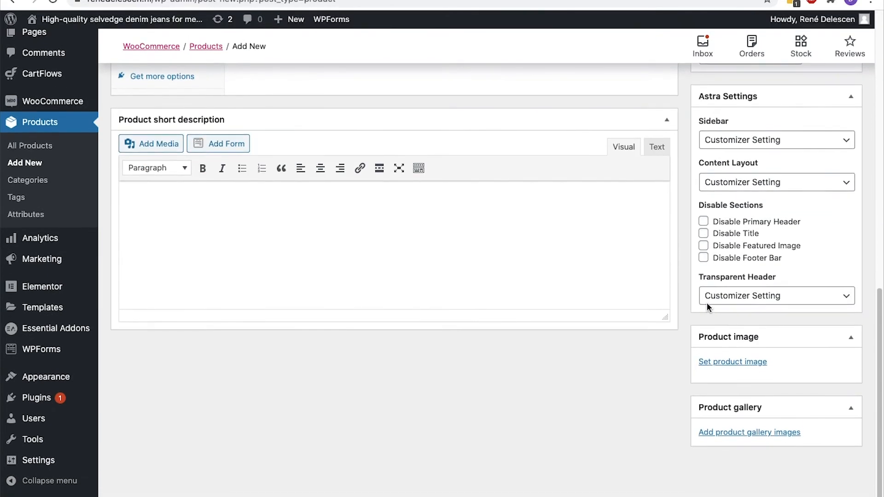
left_click(712, 364)
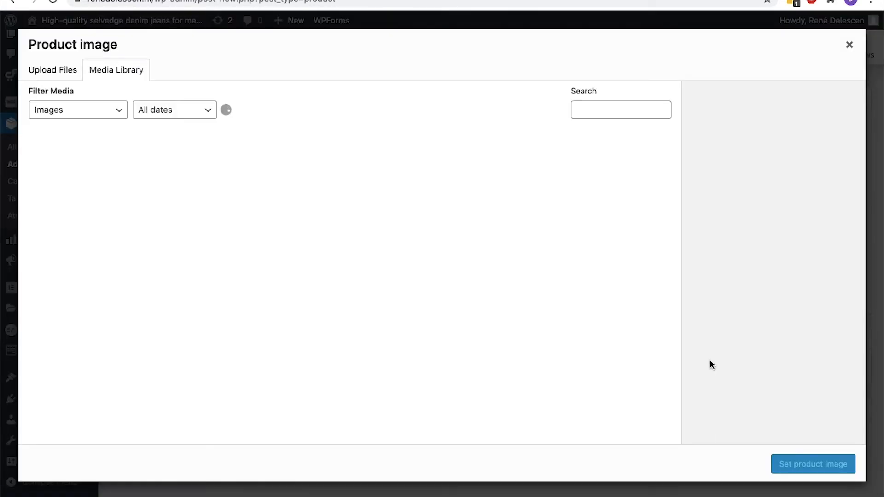
scroll(565, 337, "down", 12)
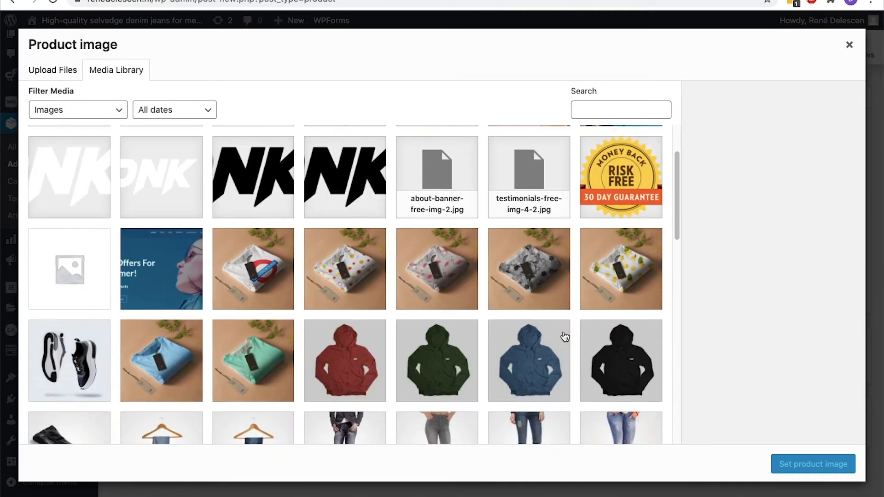
scroll(565, 337, "up", 4)
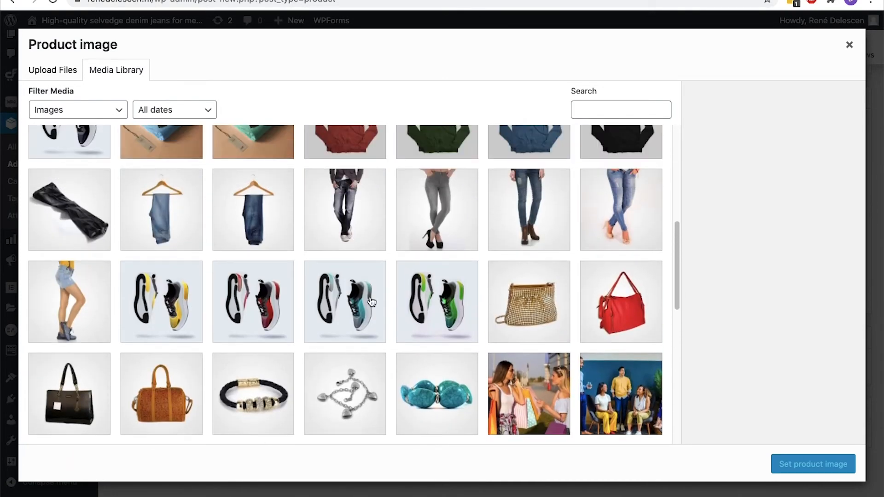
left_click(256, 230)
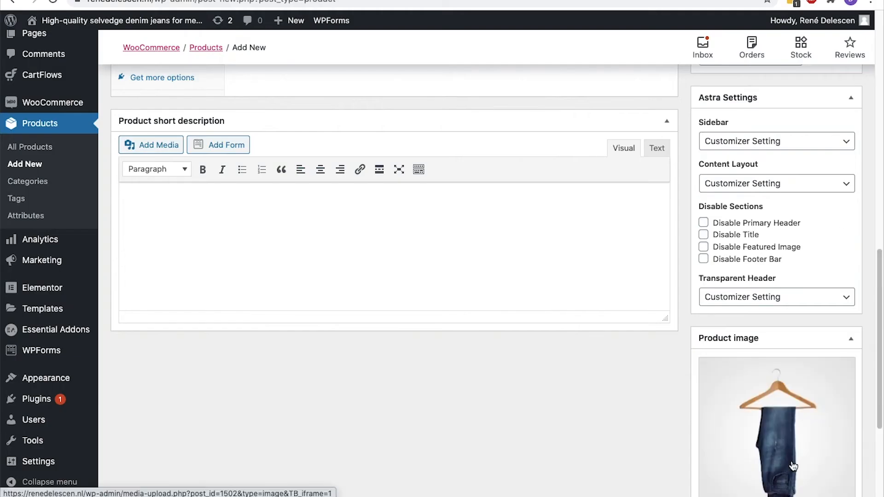
scroll(791, 460, "up", 15)
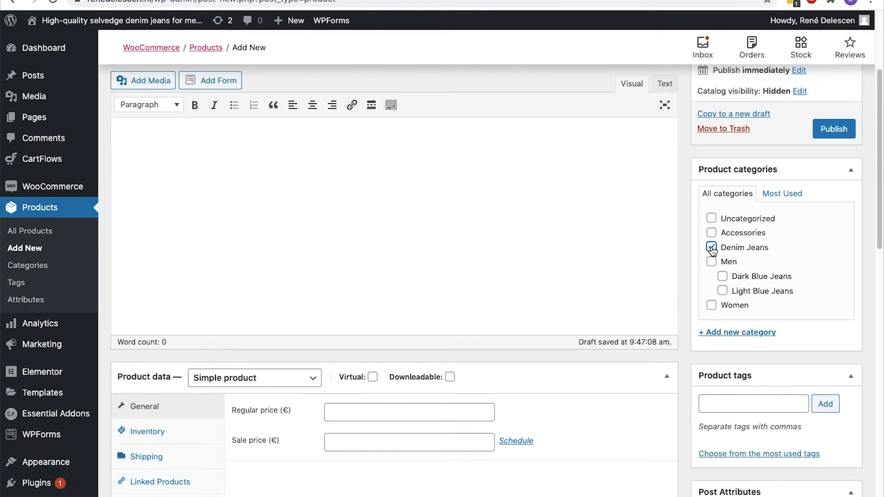
scroll(712, 249, "down", 3)
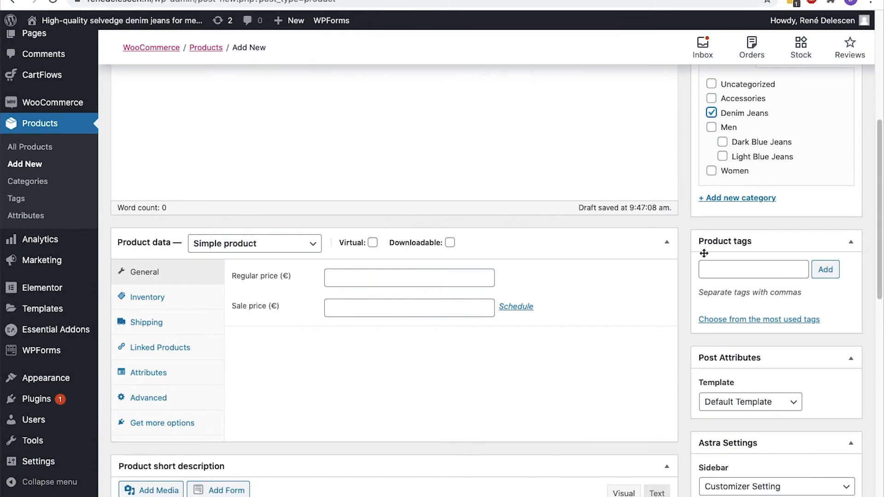
Enter a regular price of 120, choose No Sidebar and Boxed layout, and publish
left_click(444, 282)
type("120")
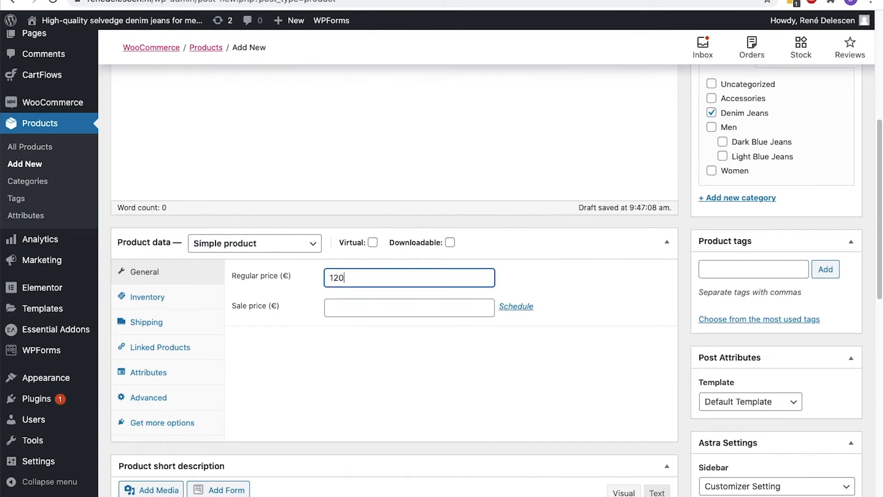
scroll(773, 288, "down", 5)
left_click(767, 235)
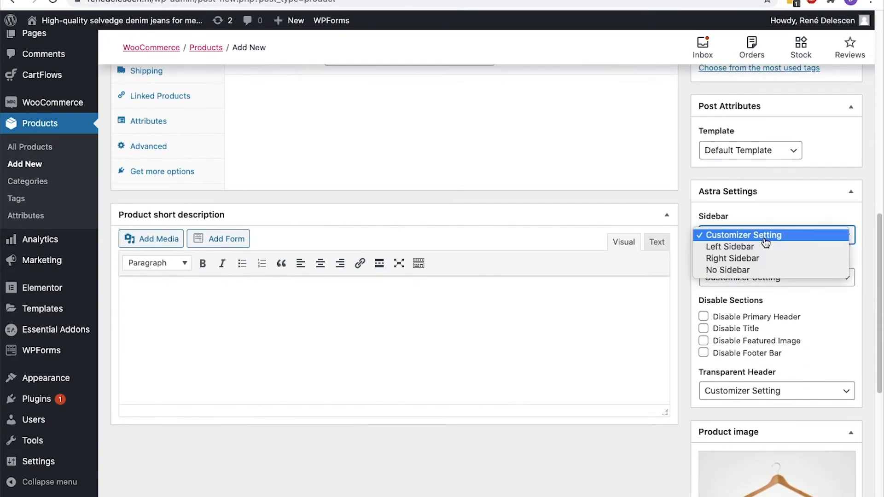
left_click(727, 271)
left_click(750, 277)
left_click(750, 288)
scroll(750, 288, "up", 15)
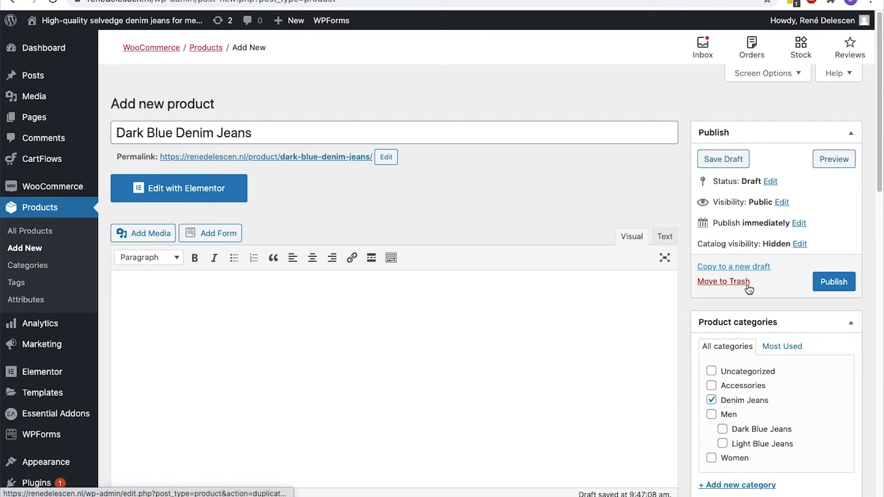
left_click(852, 282)
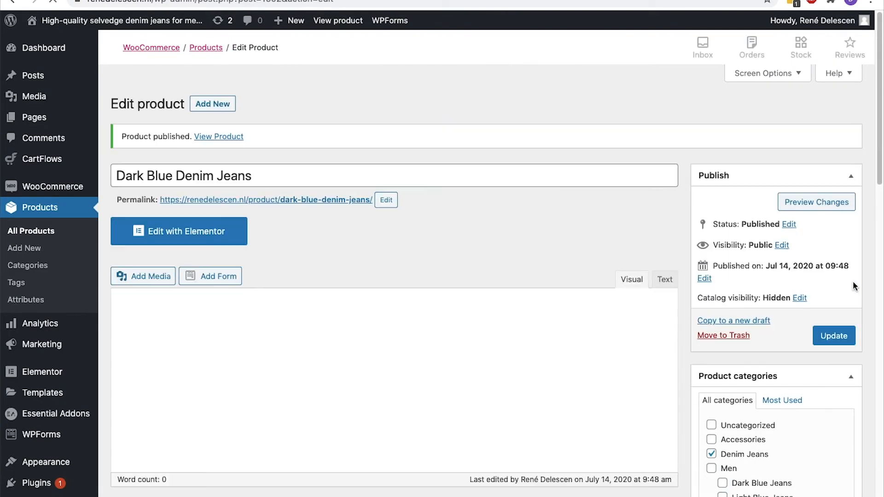
Copy the product to a new draft and retitle it 'Black Denim Jeans'
left_click(768, 321)
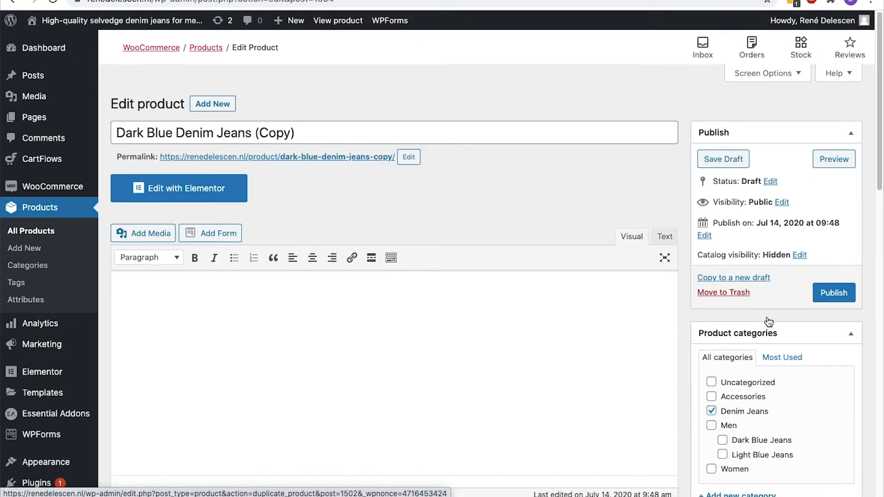
left_click(336, 129)
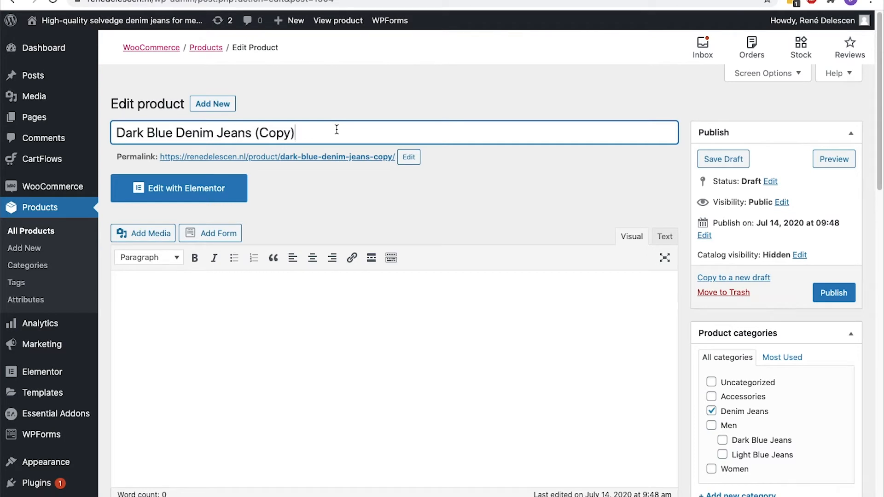
key("ctrl+a")
type("Black Denim Jeans")
Change the permalink slug to black-denim-jeans and publish the product
left_click(409, 157)
key("ctrl+a")
type("blac")
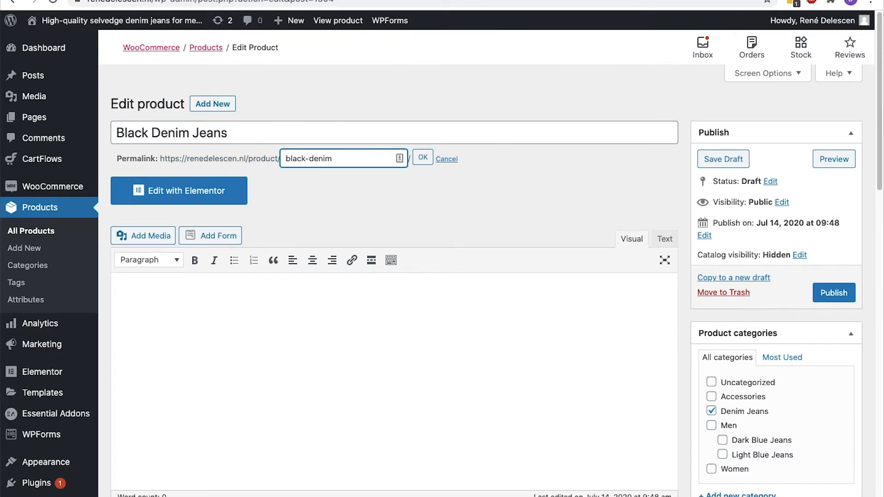
left_click(421, 159)
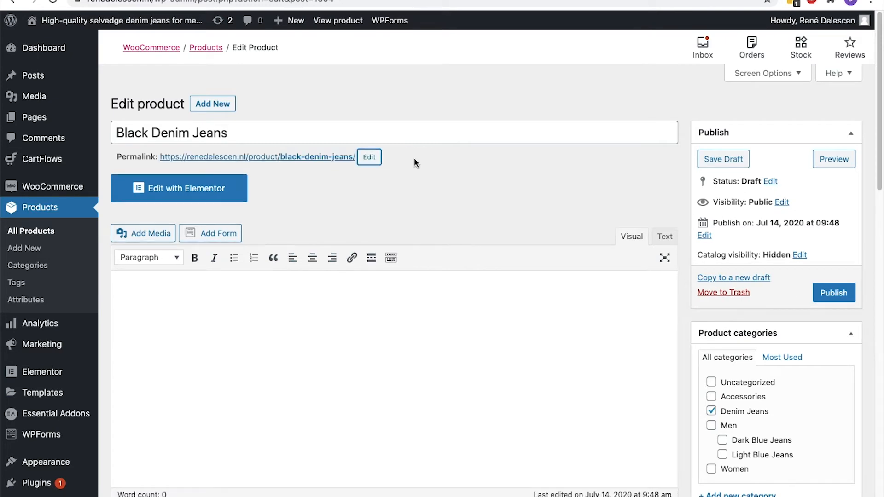
left_click(816, 290)
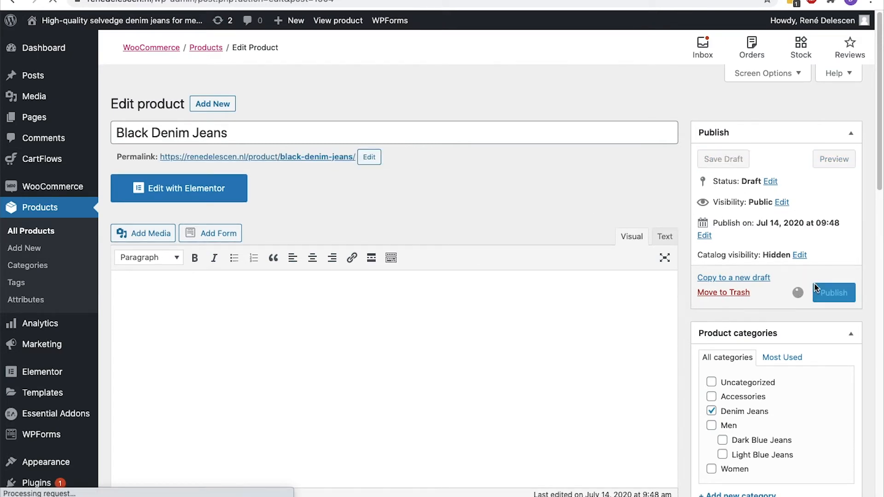
Replace the product image with a different photo and update Black Denim Jeans
scroll(814, 282, "down", 15)
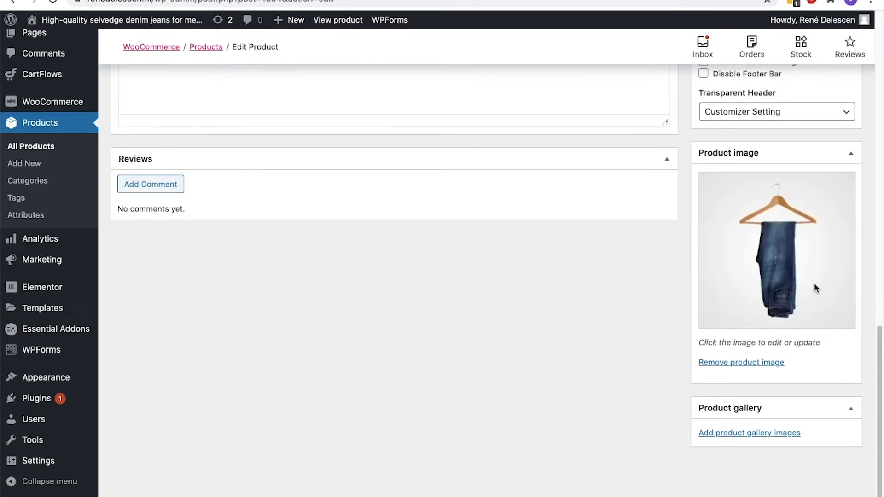
left_click(748, 363)
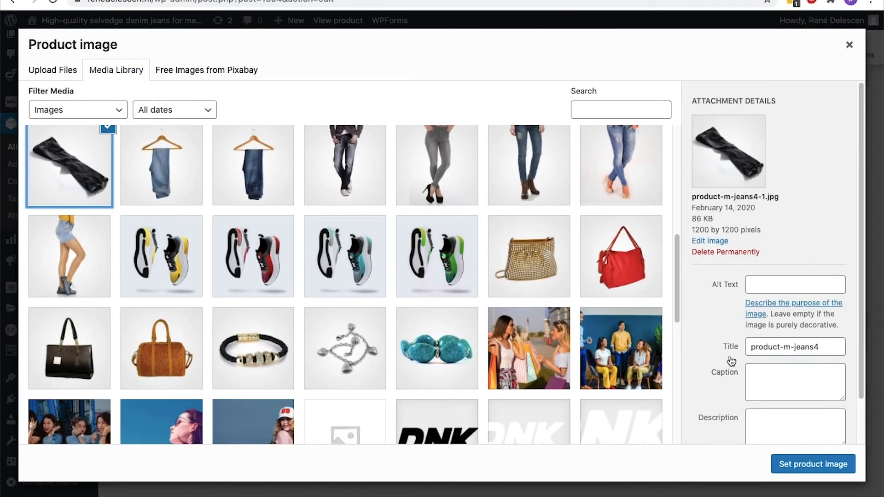
left_click(814, 464)
scroll(825, 336, "up", 15)
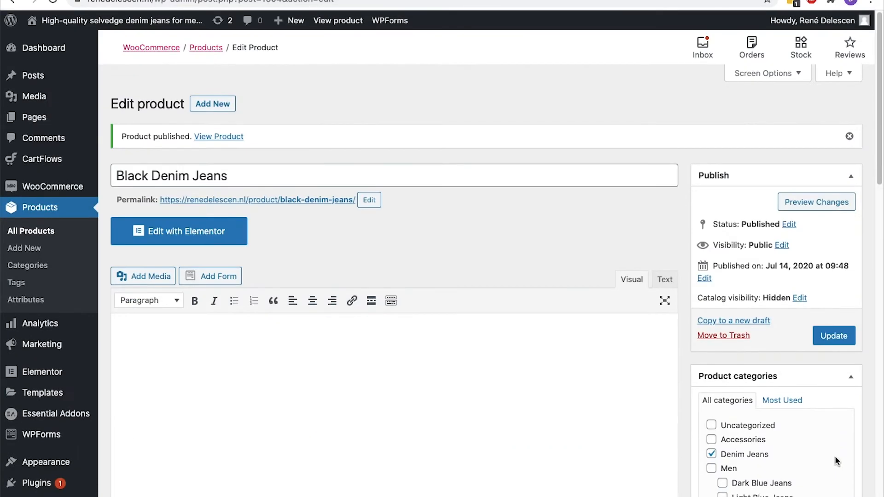
left_click(824, 336)
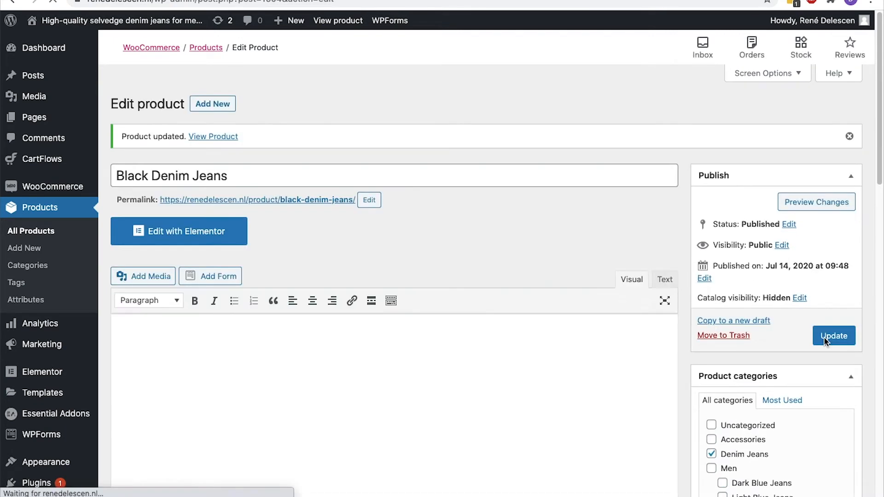
left_click(51, 235)
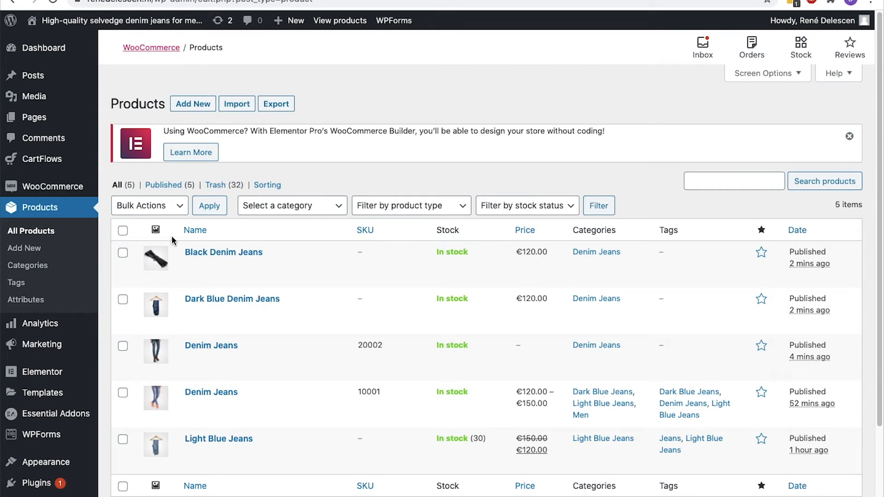
Open the grouped Denim Jeans product and add Black Denim Jeans under Grouped products
scroll(172, 240, "down", 2)
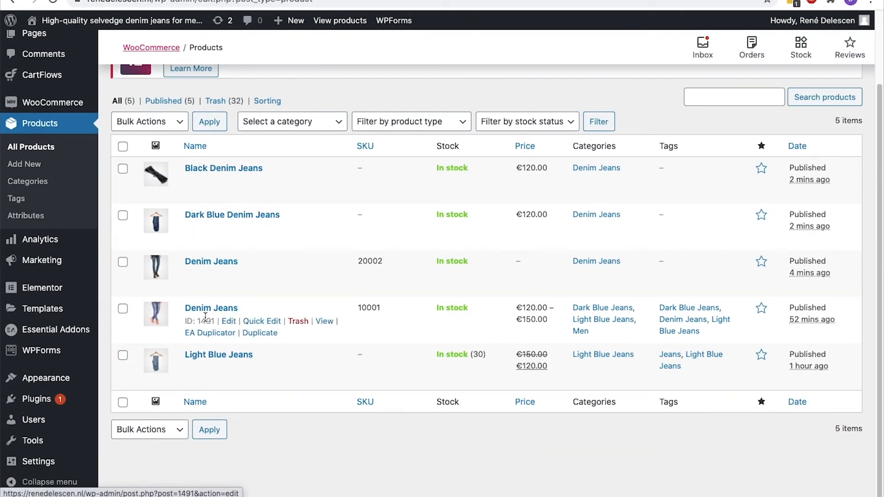
left_click(200, 261)
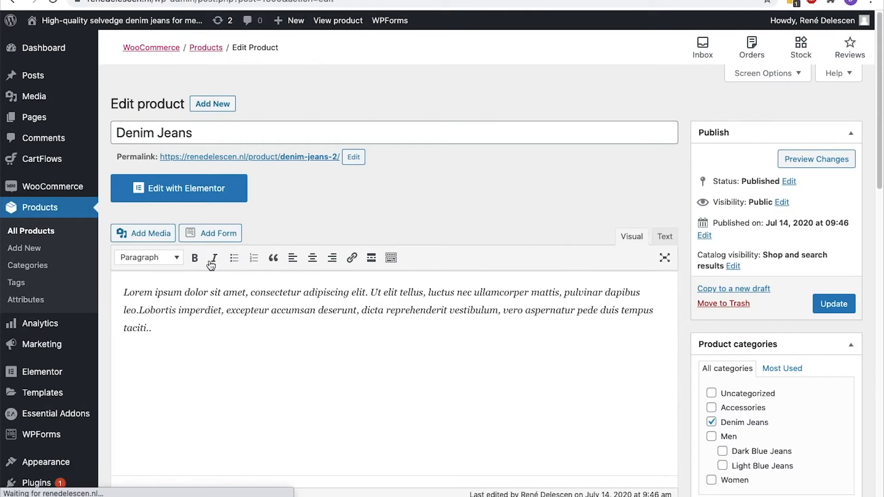
scroll(211, 266, "down", 9)
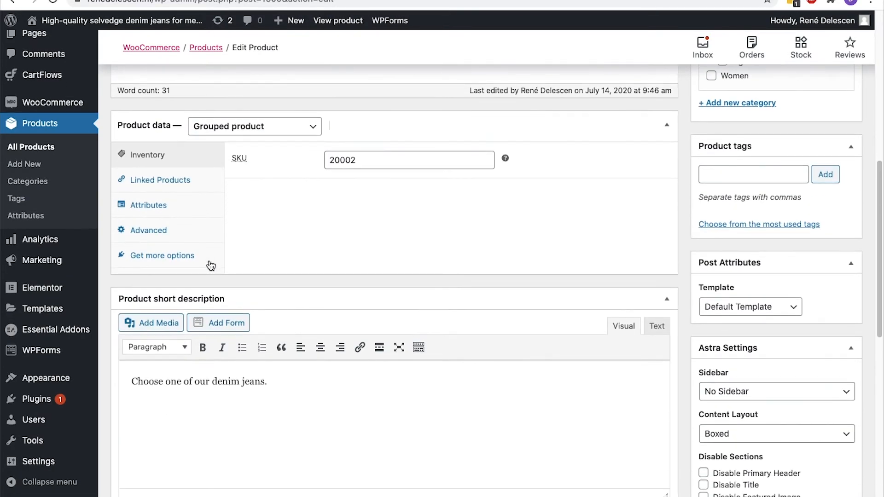
left_click(189, 188)
left_click(367, 167)
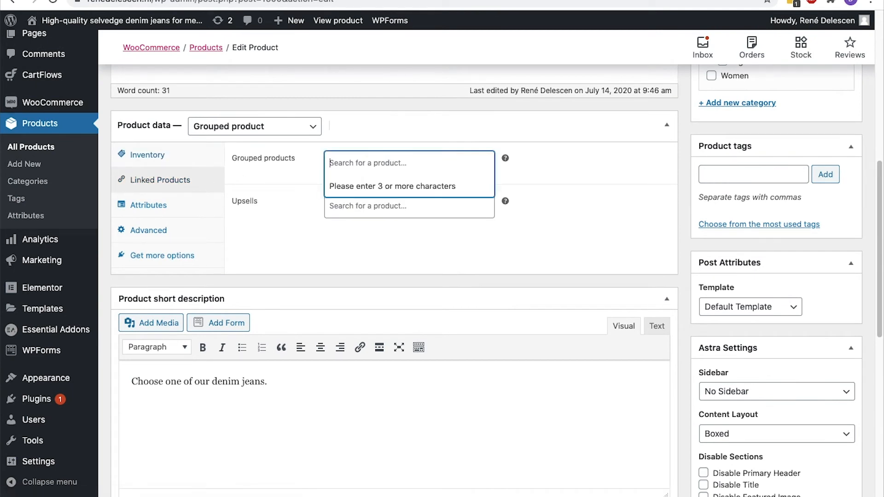
type("black")
left_click(371, 185)
Add Dark Blue Denim Jeans and Light Blue Jeans to the group and update the product
type("blue")
left_click(375, 226)
type("blue")
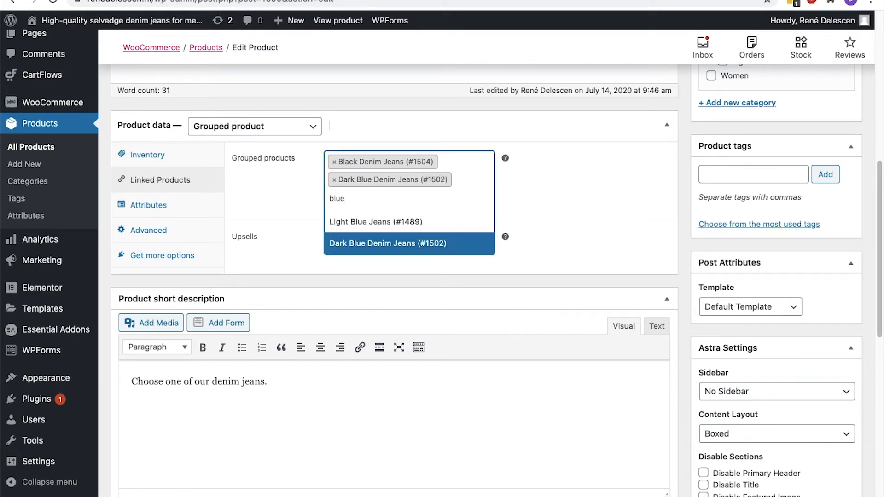
left_click(374, 222)
scroll(696, 223, "up", 9)
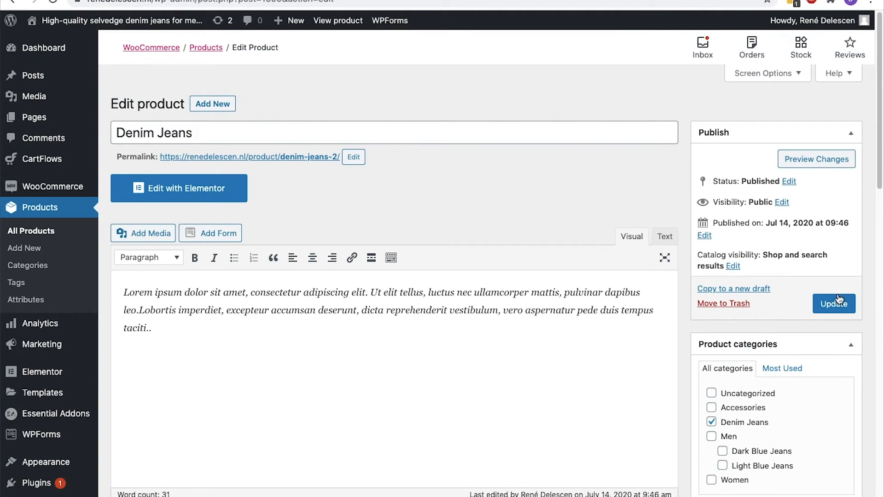
left_click(834, 307)
left_click(225, 137)
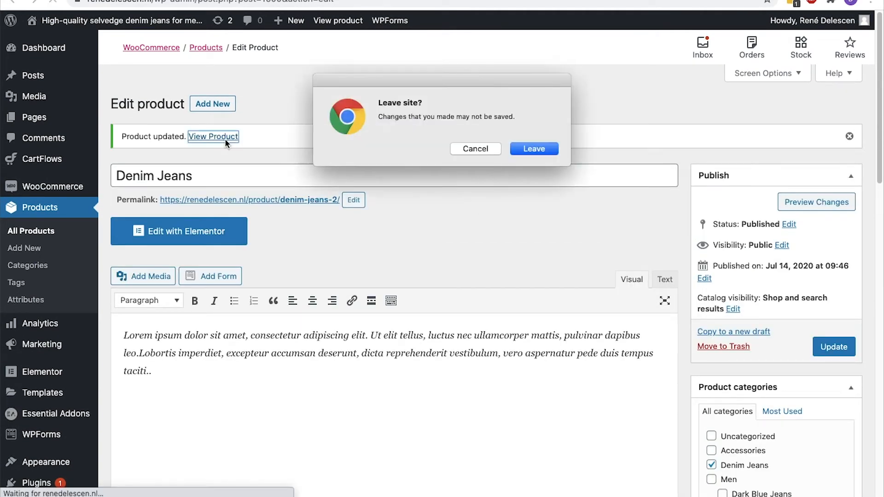
Leave the editor and set quantity 1 for Dark Blue Denim Jeans and Light Blue Jeans
key("Return")
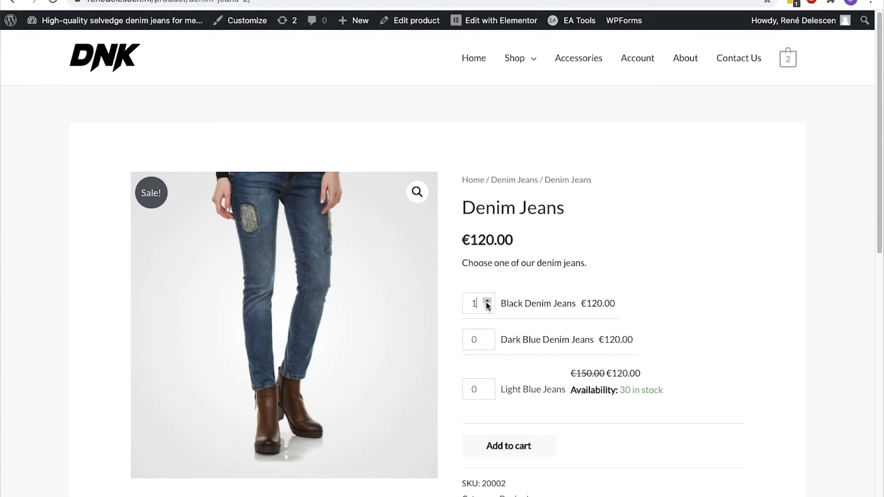
left_click(487, 336)
left_click(491, 386)
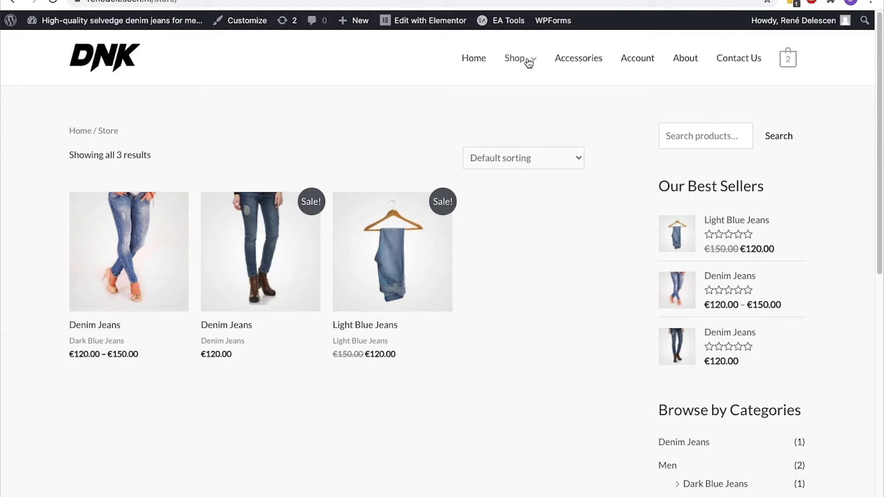
Edit Light Blue Jeans to add Black Denim Jeans under Upsells, then update it
left_click(415, 255)
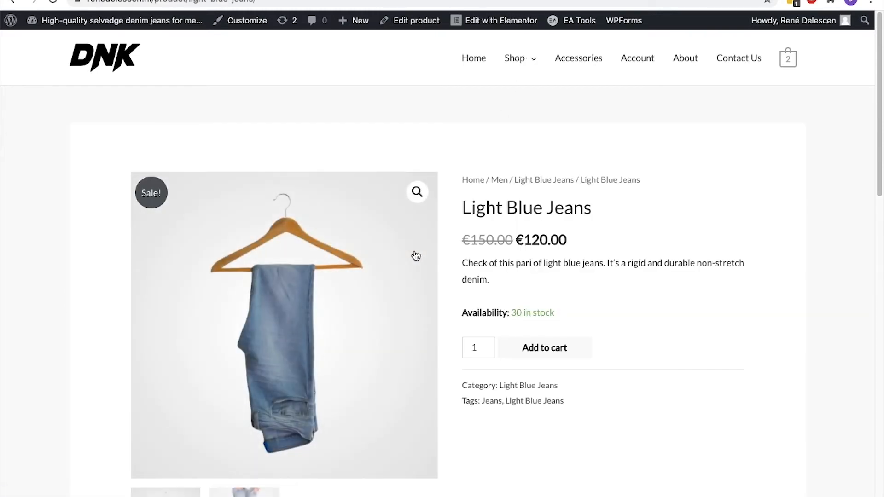
left_click(409, 26)
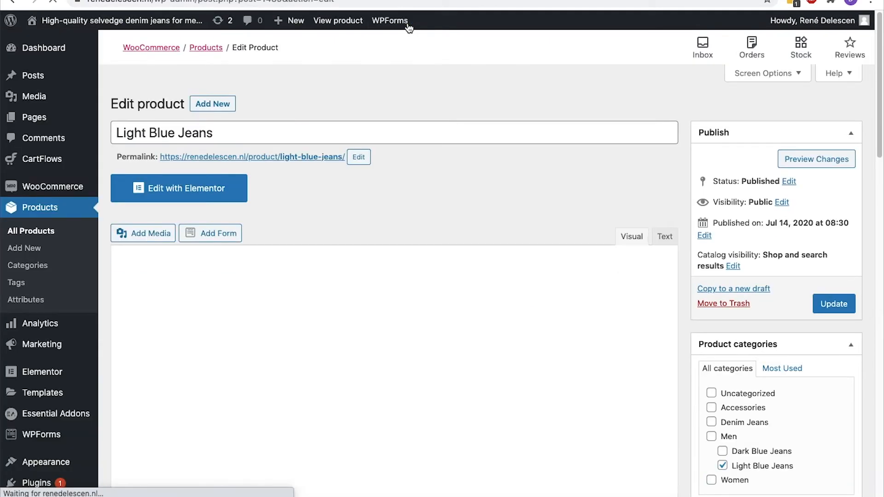
scroll(216, 115, "down", 10)
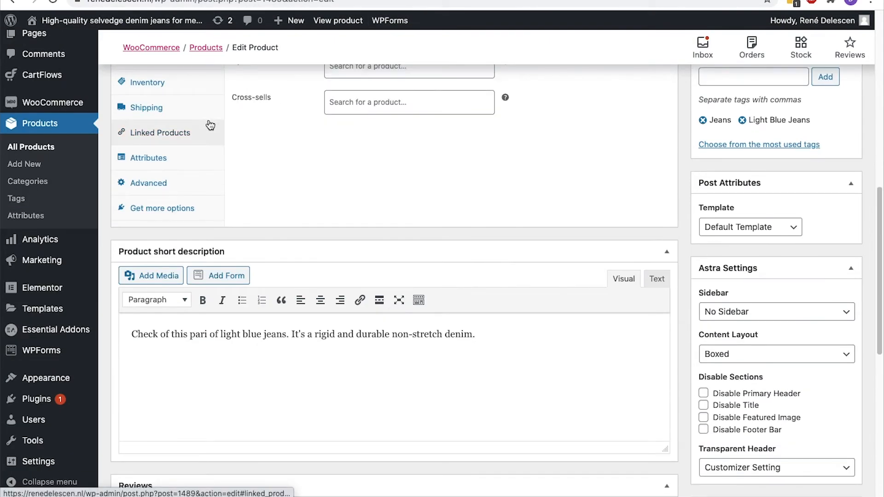
scroll(210, 123, "up", 2)
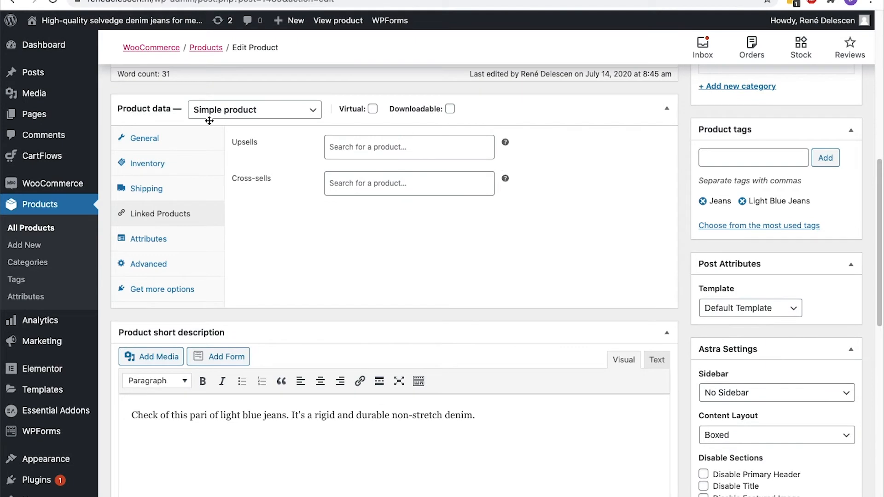
left_click(386, 152)
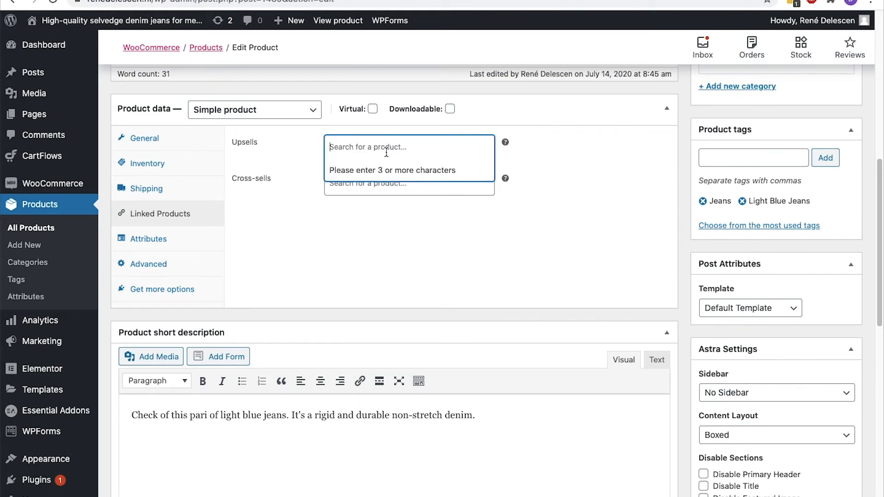
type("black")
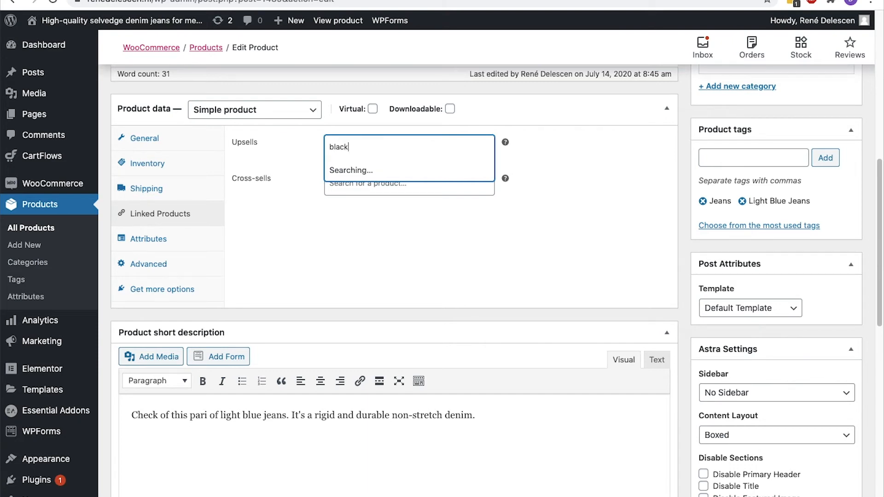
left_click(389, 169)
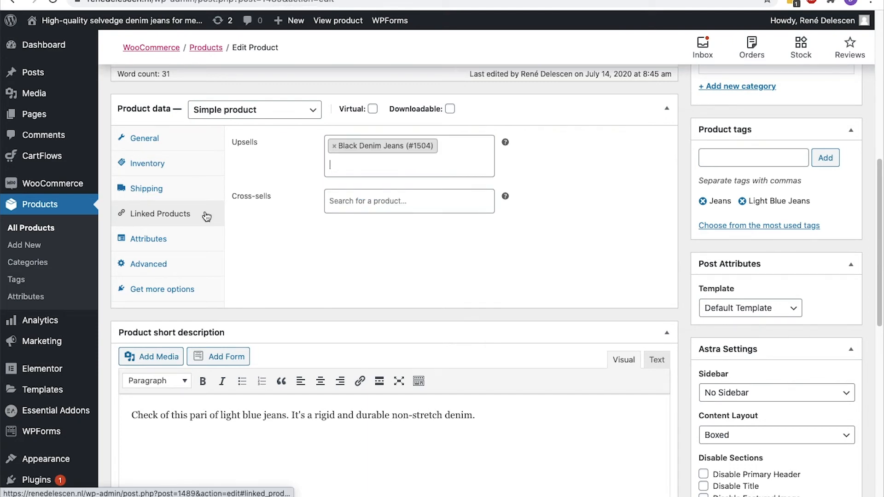
scroll(206, 215, "up", 10)
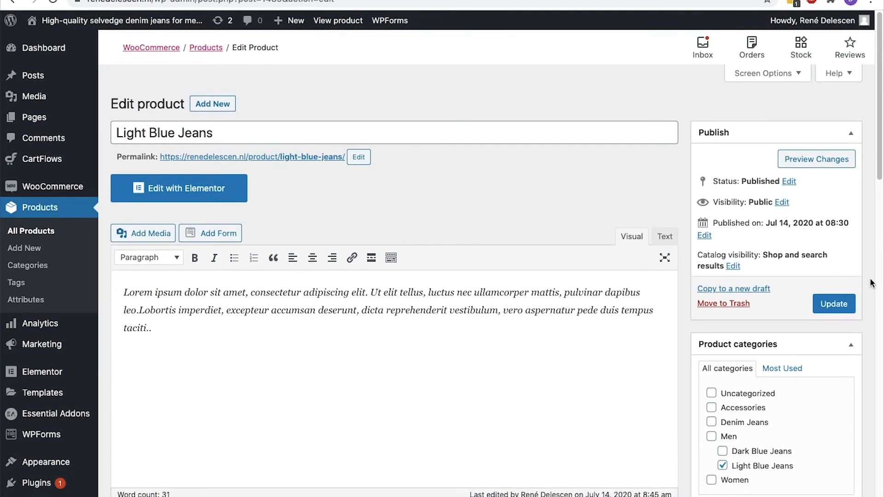
left_click(848, 303)
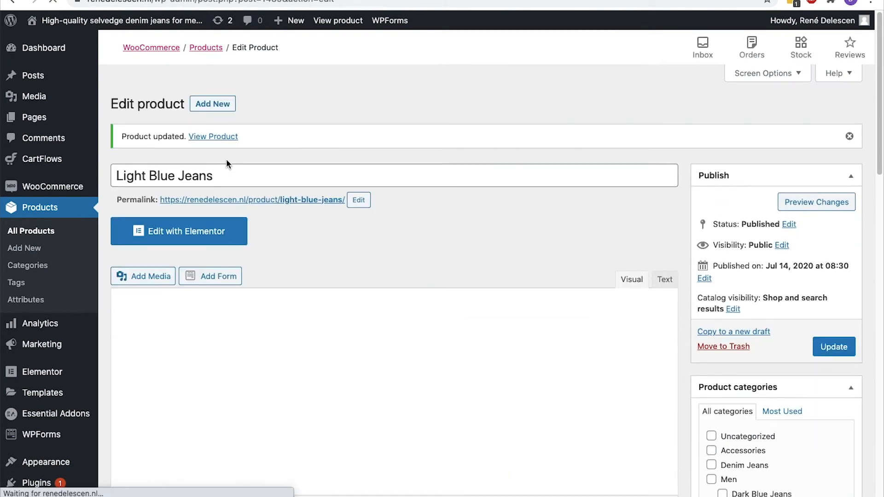
left_click(225, 137)
Highlight Black Denim Jeans under 'You may also like…' on the Light Blue Jeans page
scroll(530, 236, "down", 10)
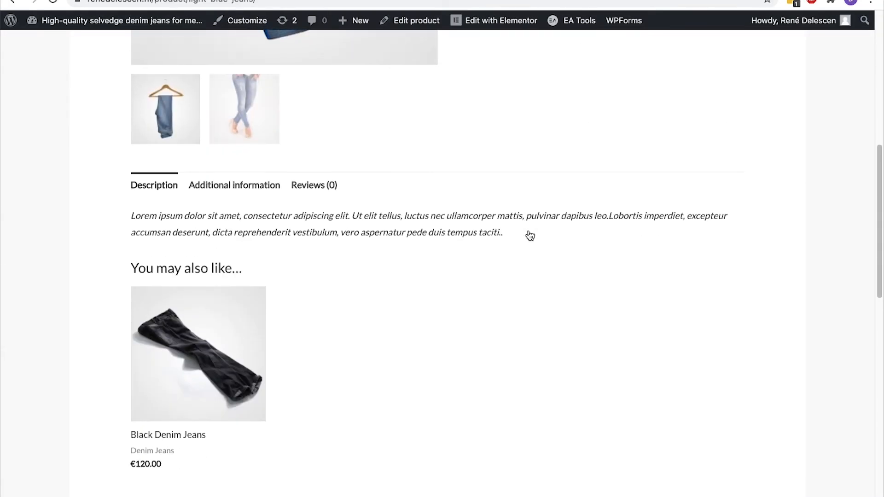
left_click_drag(128, 187, 261, 193)
left_click(265, 193)
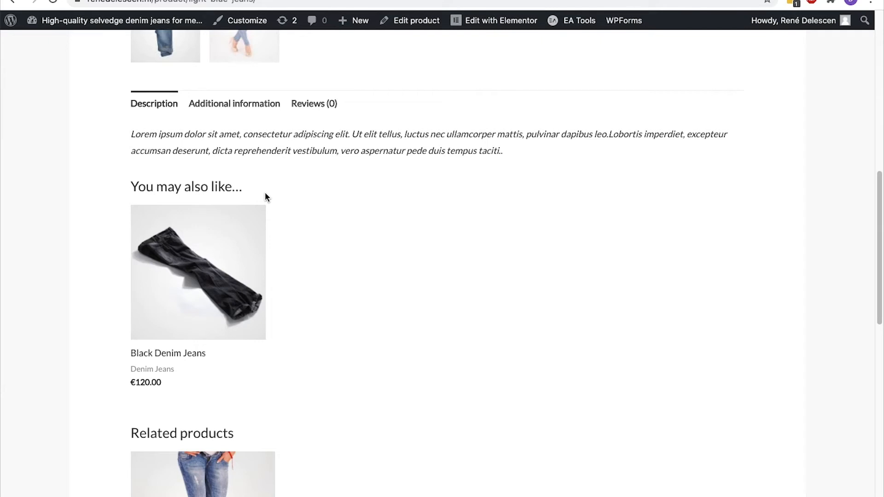
scroll(265, 197, "up", 7)
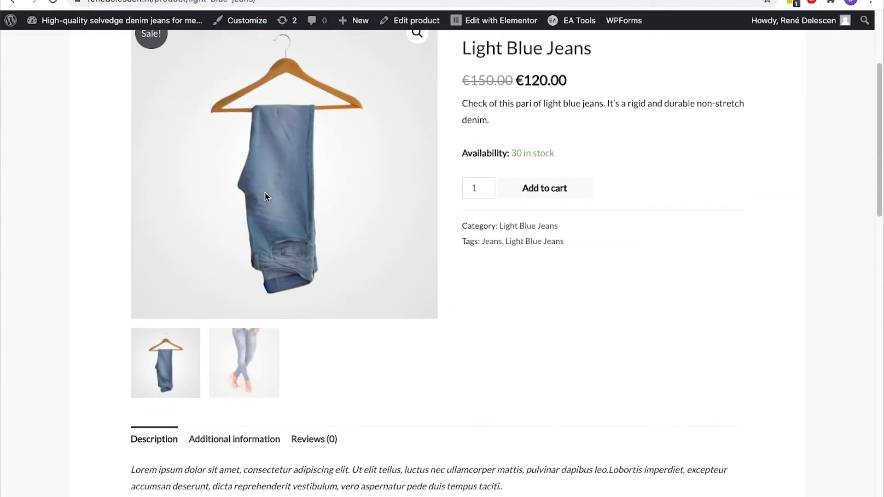
scroll(266, 194, "up", 2)
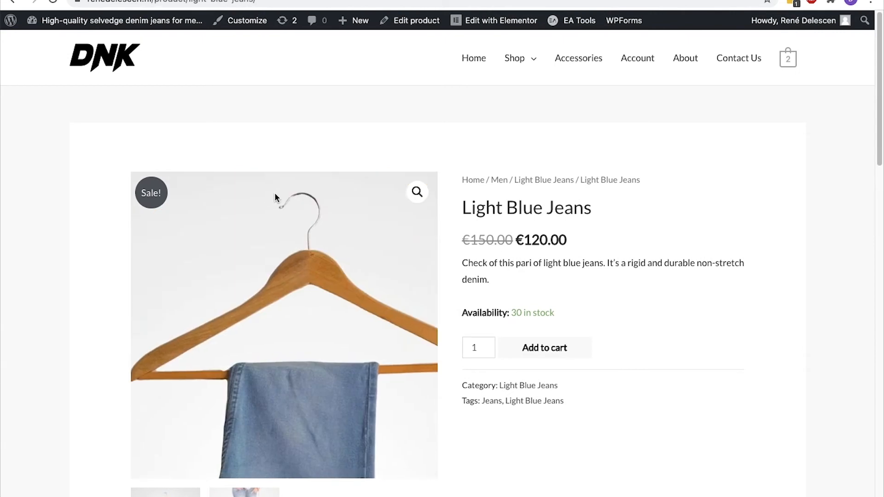
Open the full cart page from the mini-cart and scroll through it
mouse_move(788, 68)
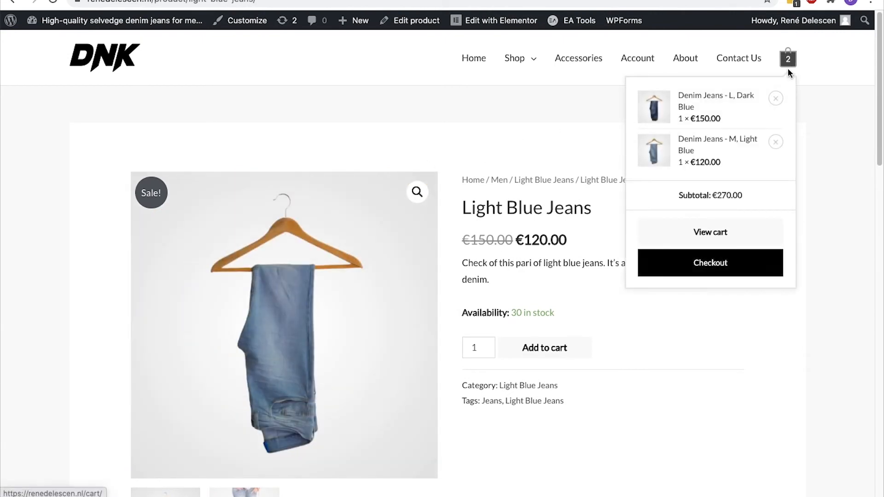
left_click(721, 233)
scroll(722, 237, "down", 5)
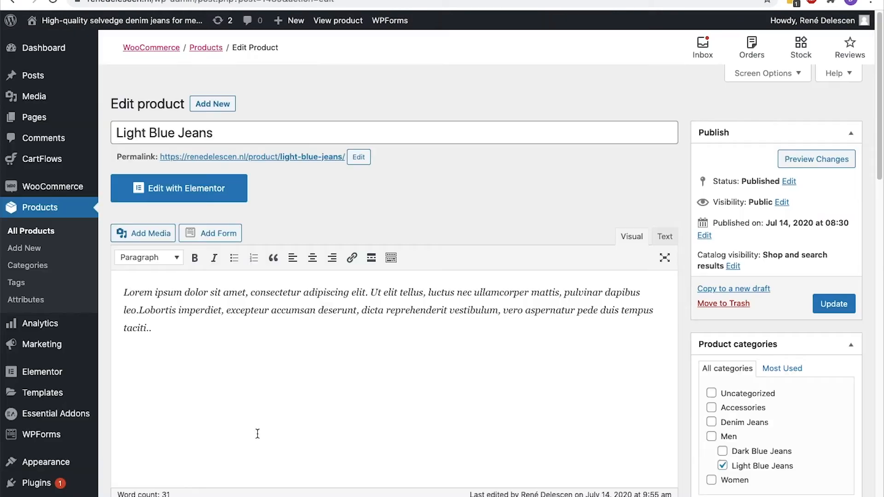
scroll(259, 438, "down", 5)
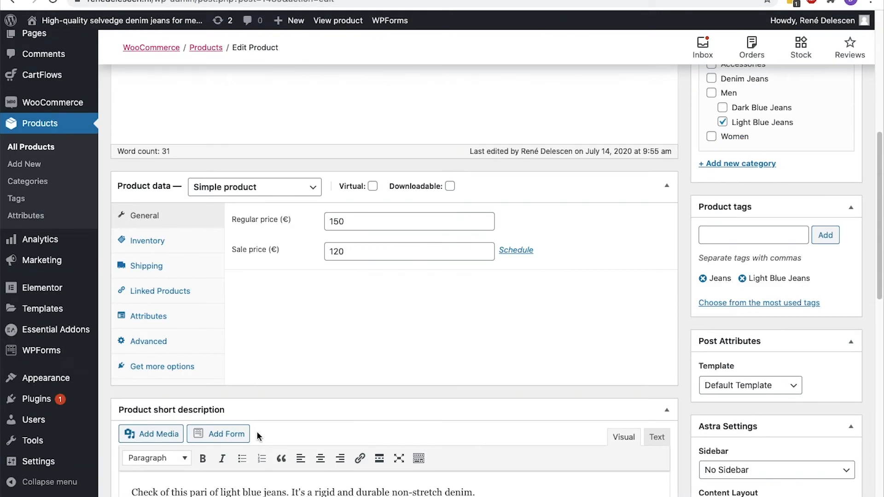
left_click(182, 294)
left_click(361, 276)
type("black")
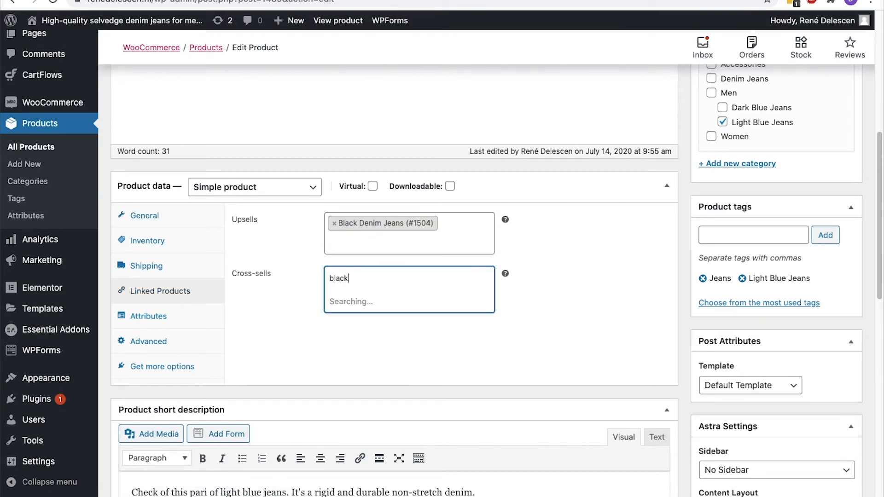
left_click(358, 299)
scroll(358, 299, "up", 8)
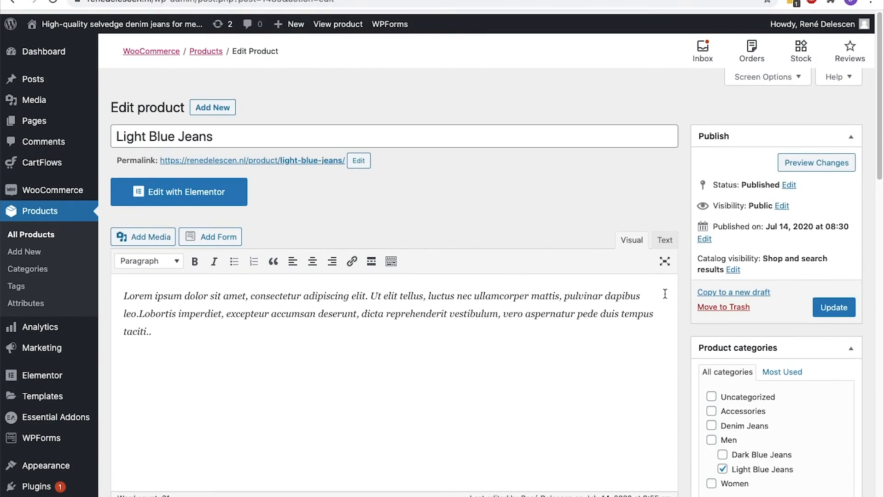
left_click(834, 304)
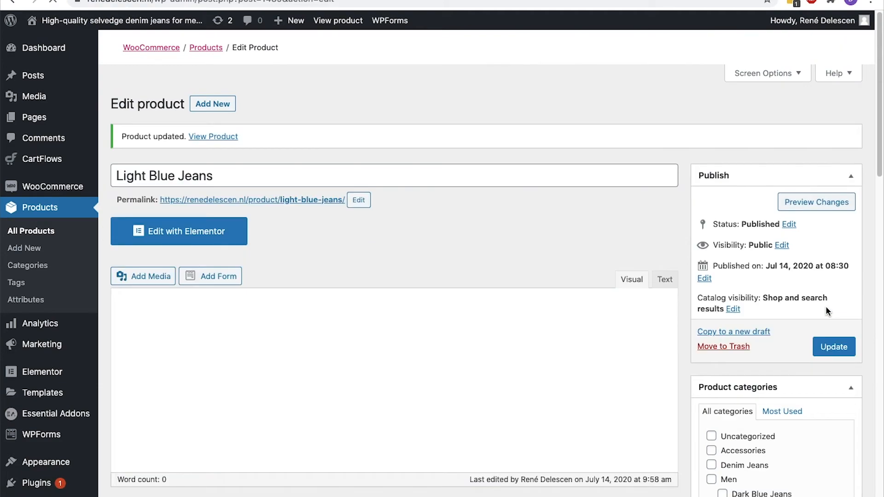
left_click(227, 139)
left_click(559, 349)
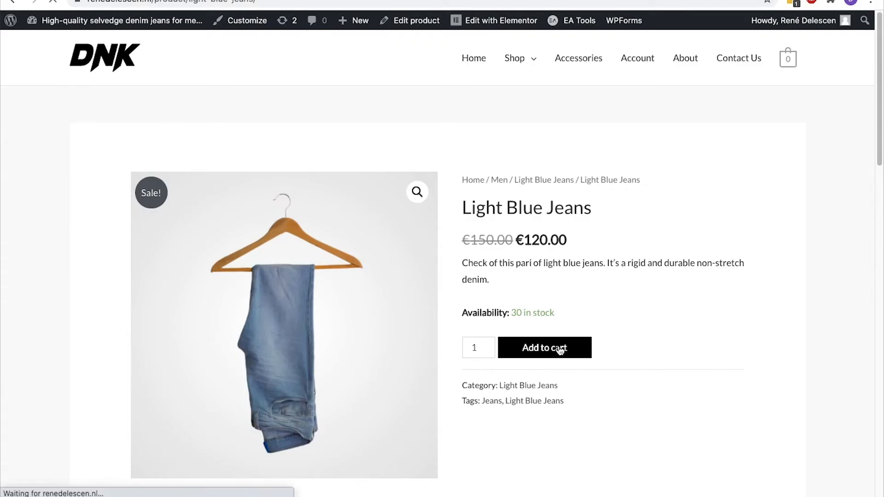
mouse_move(789, 67)
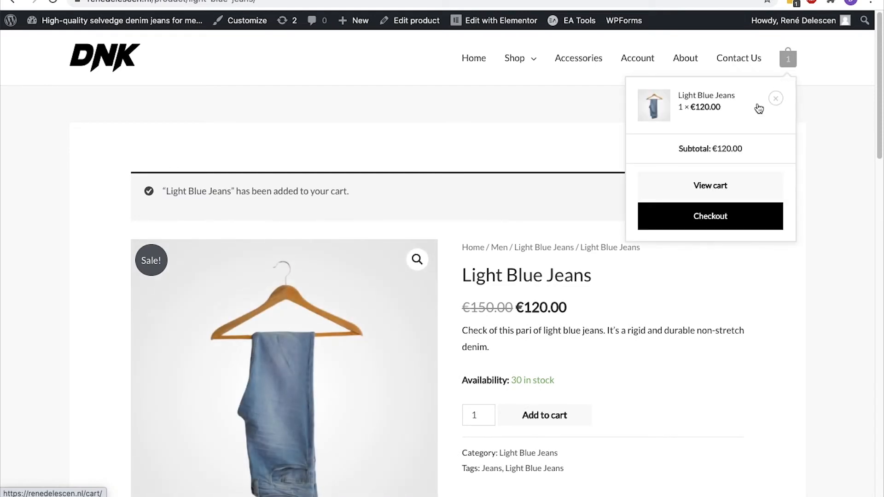
left_click(711, 190)
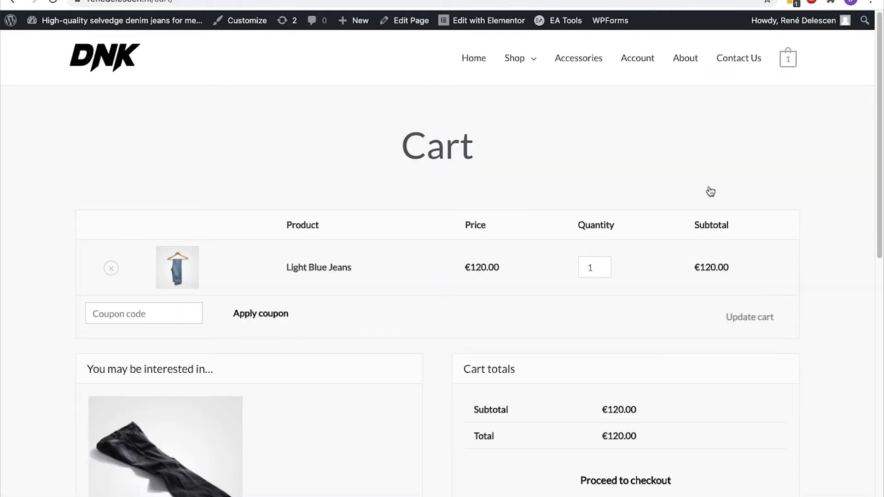
scroll(710, 191, "down", 2)
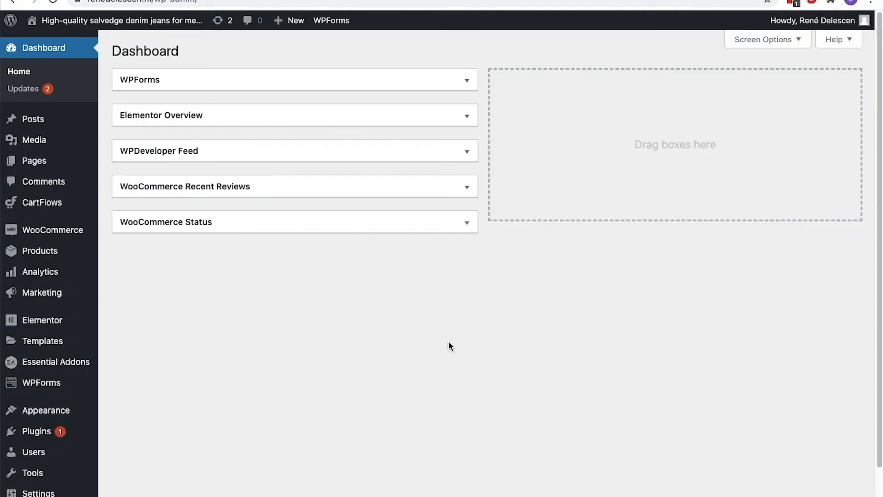
Set the store address country to Netherlands in WooCommerce General settings
mouse_move(53, 228)
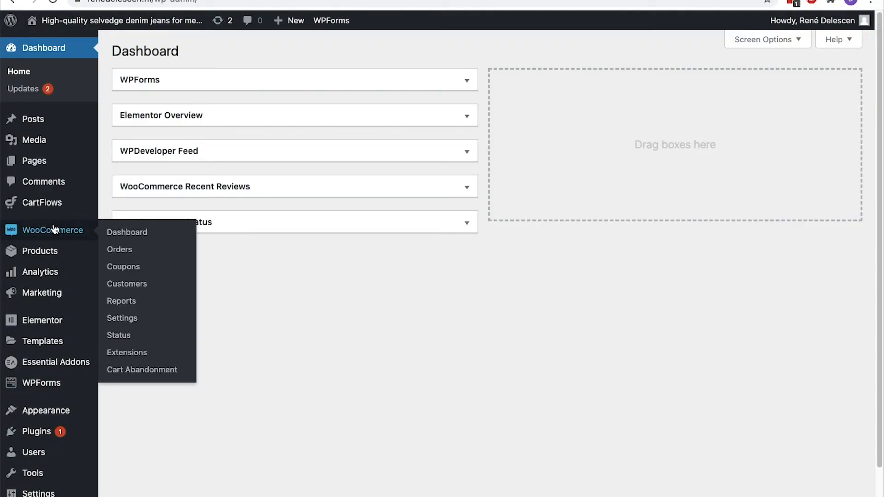
left_click(122, 319)
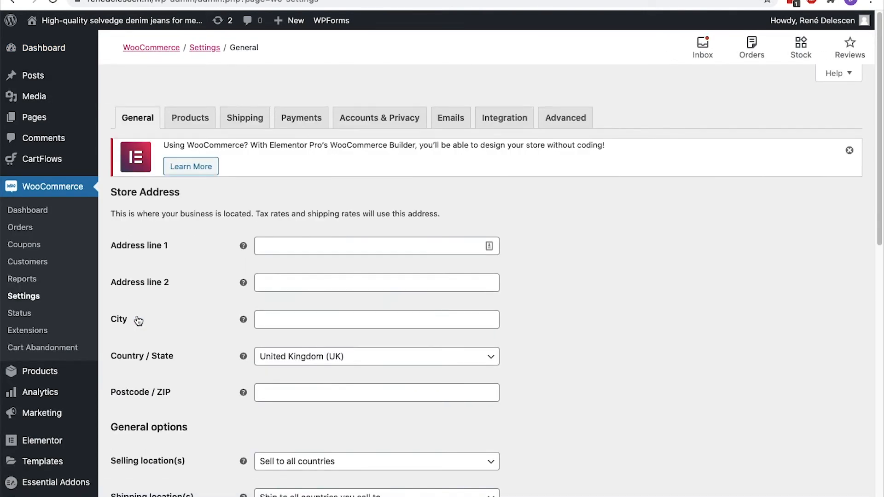
scroll(138, 321, "down", 3)
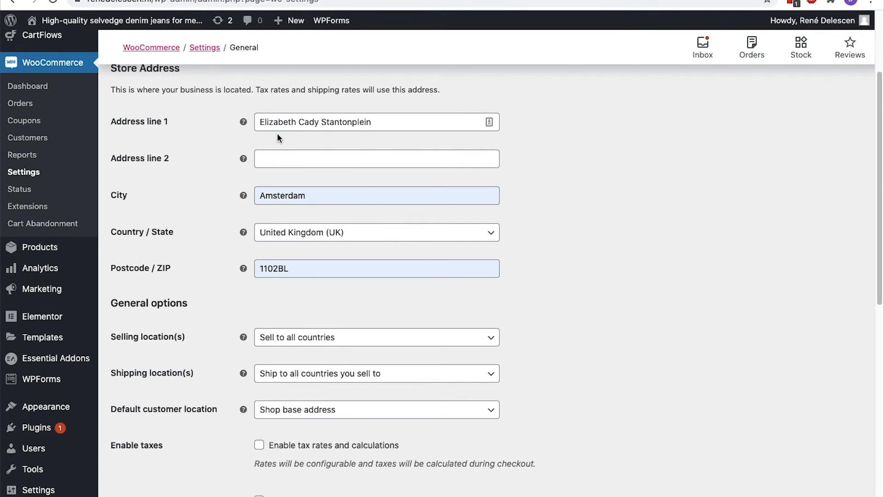
scroll(277, 133, "down", 3)
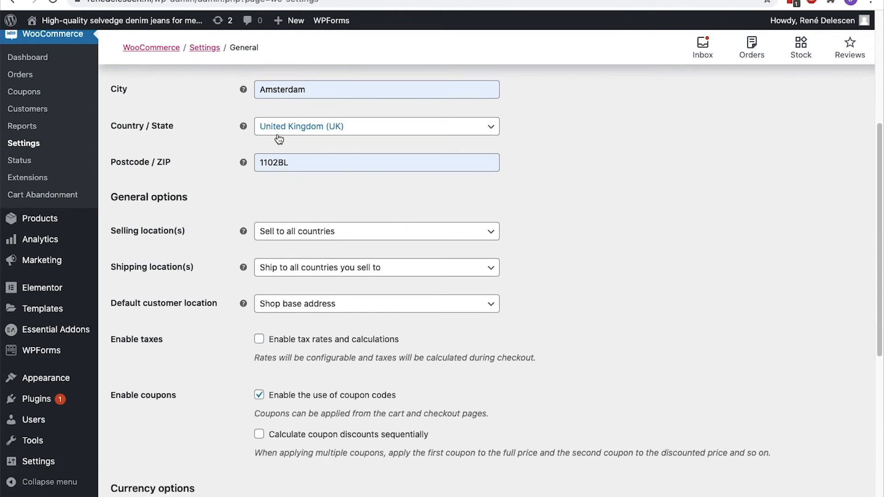
left_click(279, 138)
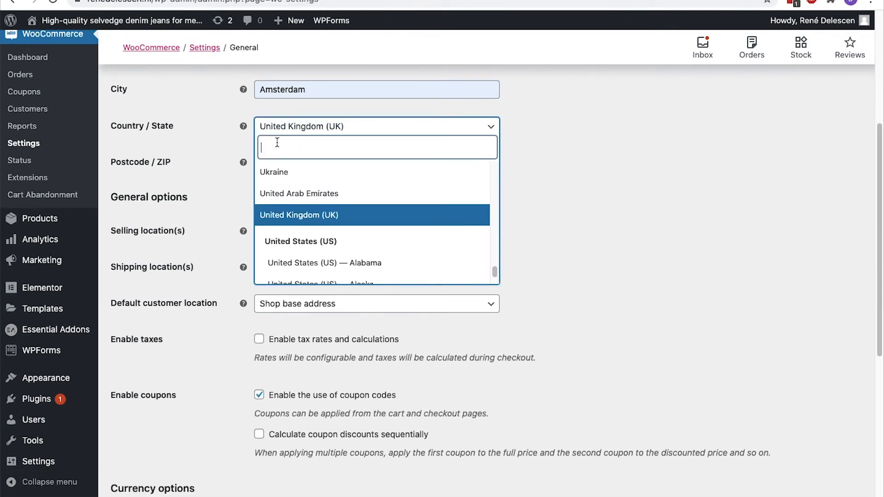
type("Nether")
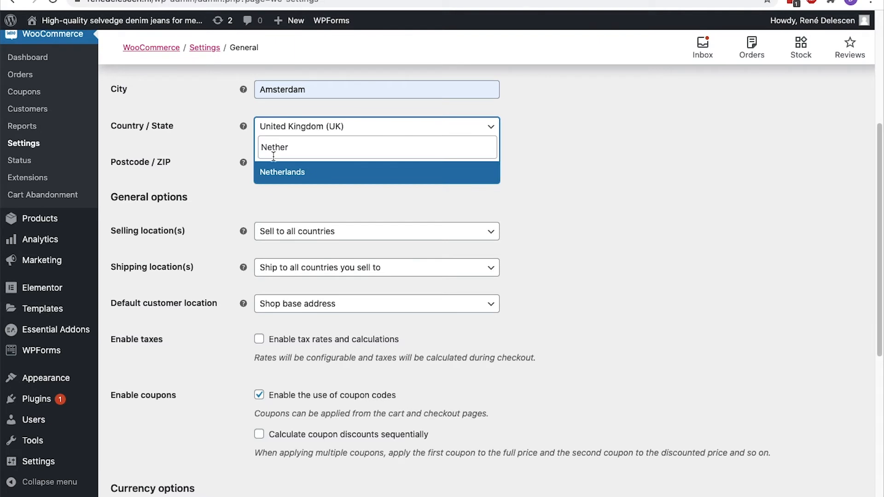
left_click(275, 172)
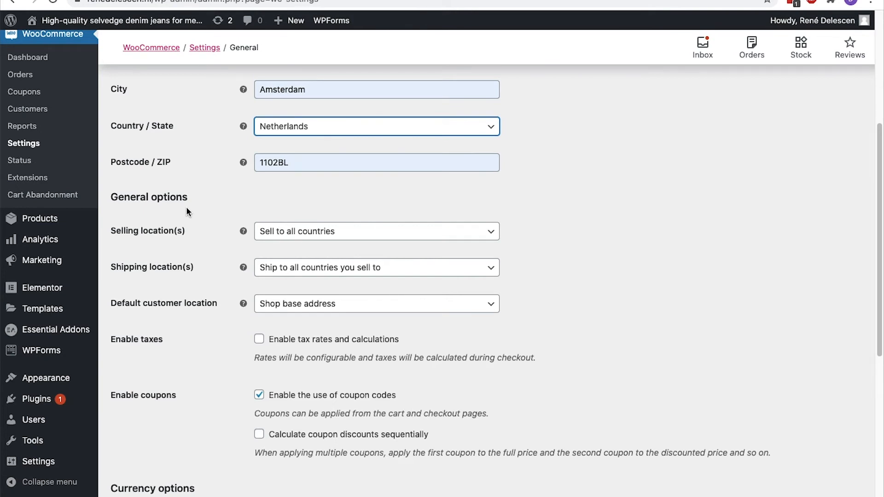
Restrict selling to specific countries, with Netherlands as the only country
left_click(288, 231)
left_click(289, 292)
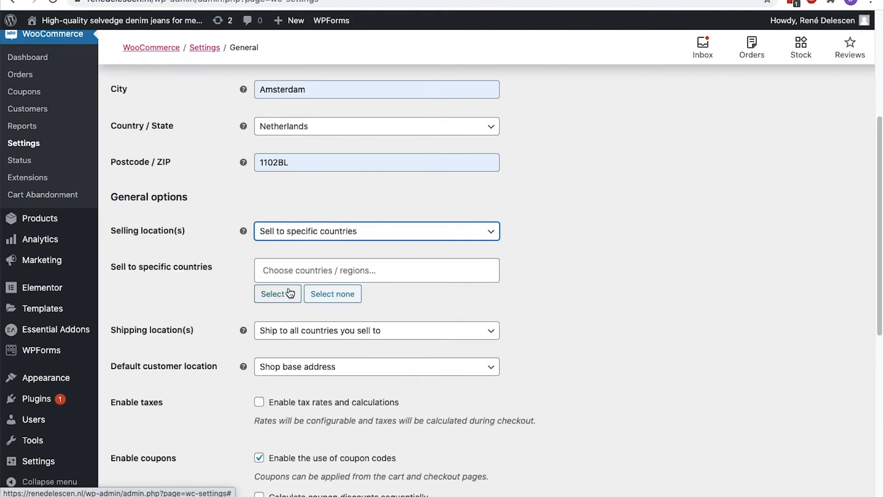
left_click(292, 272)
type("Netherlands")
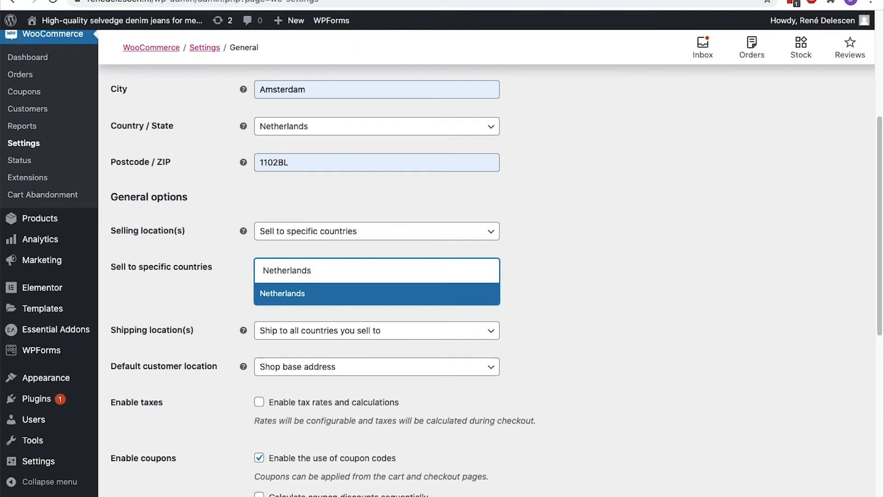
left_click(286, 292)
Restrict shipping to specific countries, with Netherlands as the only country
left_click(288, 330)
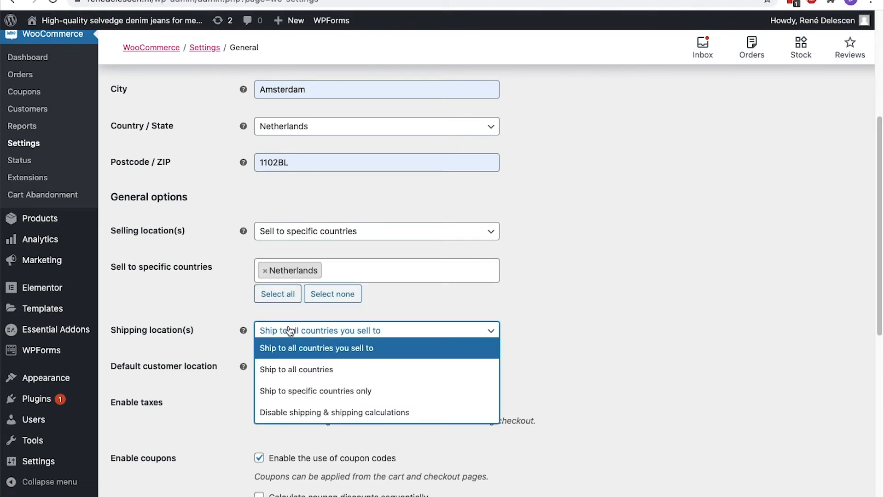
left_click(292, 391)
left_click(298, 370)
left_click(298, 370)
left_click(298, 369)
type("Ne")
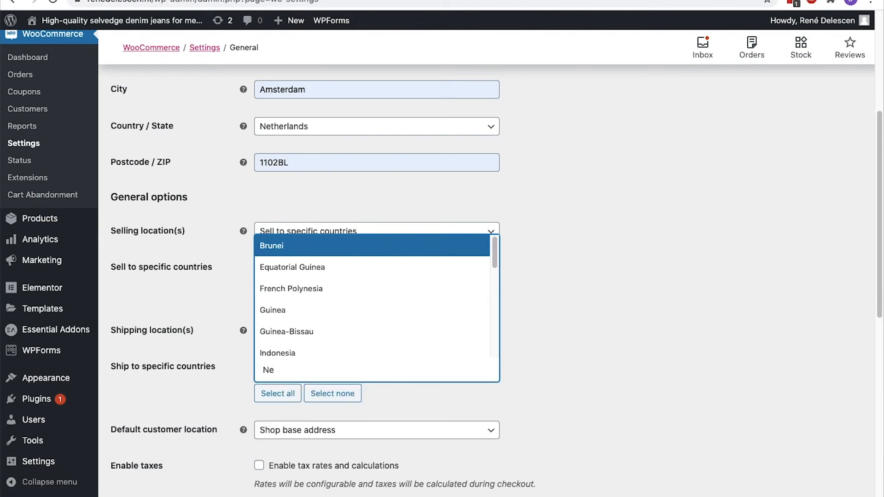
type("t")
left_click(301, 351)
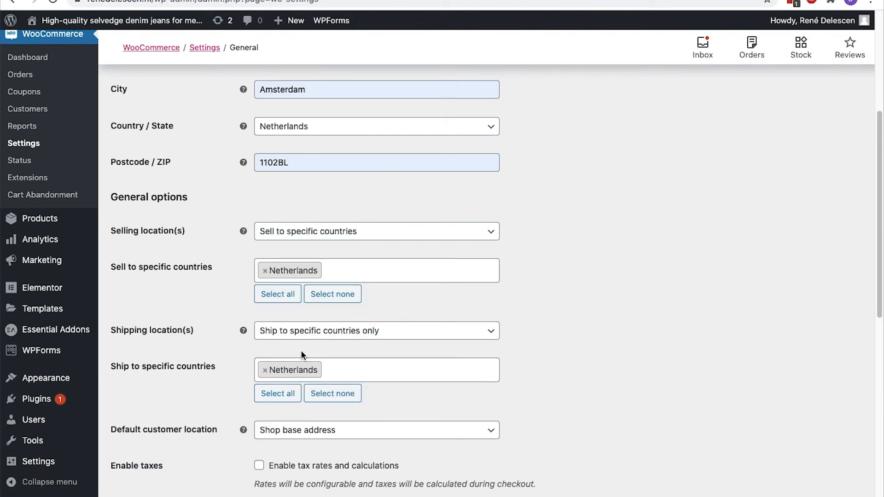
scroll(302, 350, "down", 5)
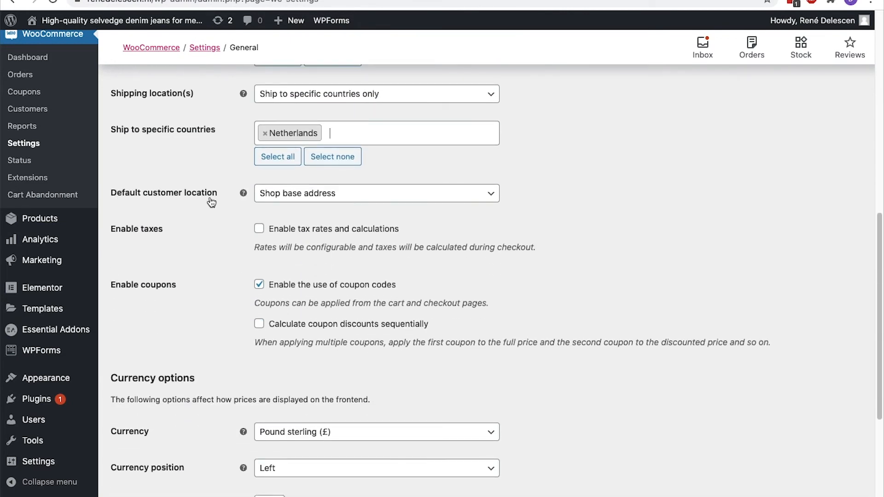
Set the default customer location to Geolocate and scroll to the bottom of the settings
left_click(464, 198)
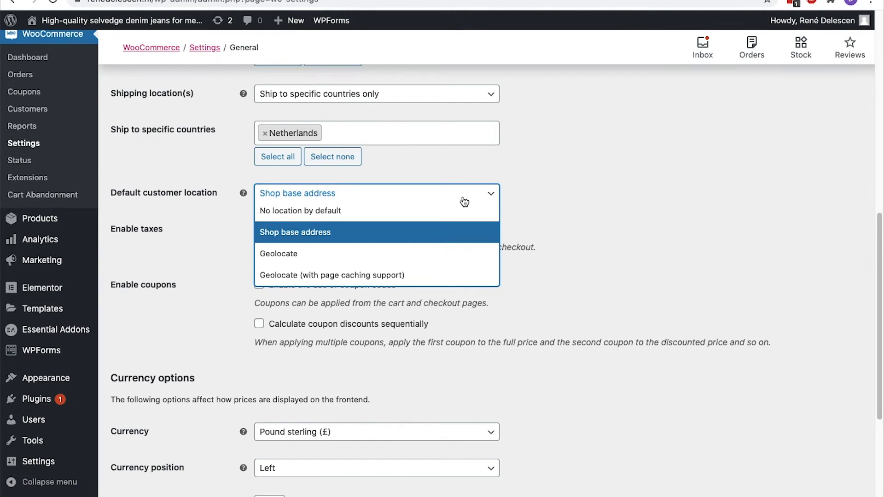
left_click(451, 256)
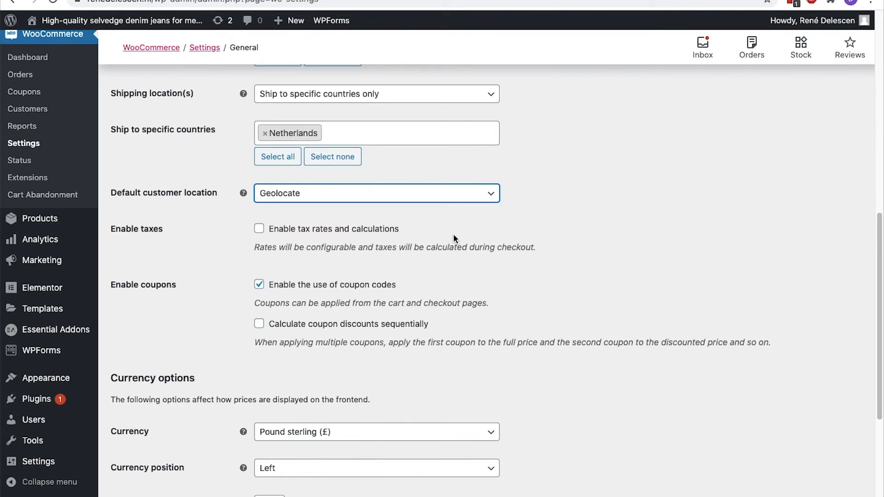
left_click(460, 190)
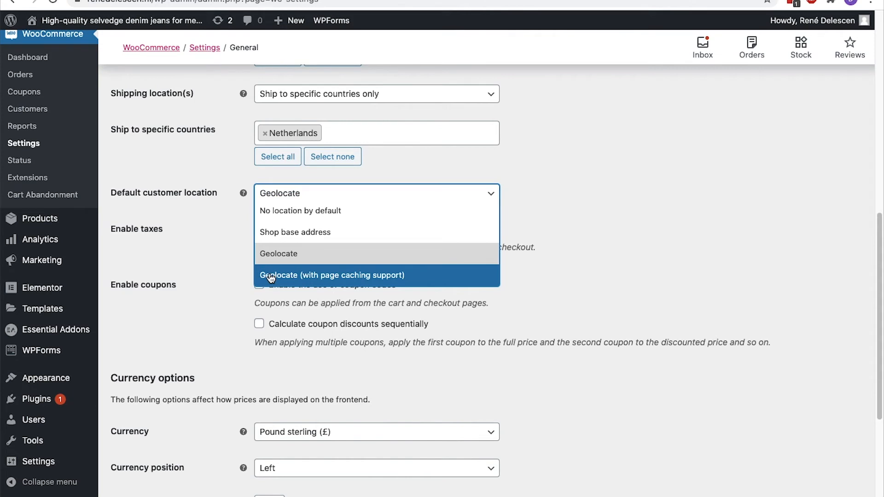
left_click(431, 193)
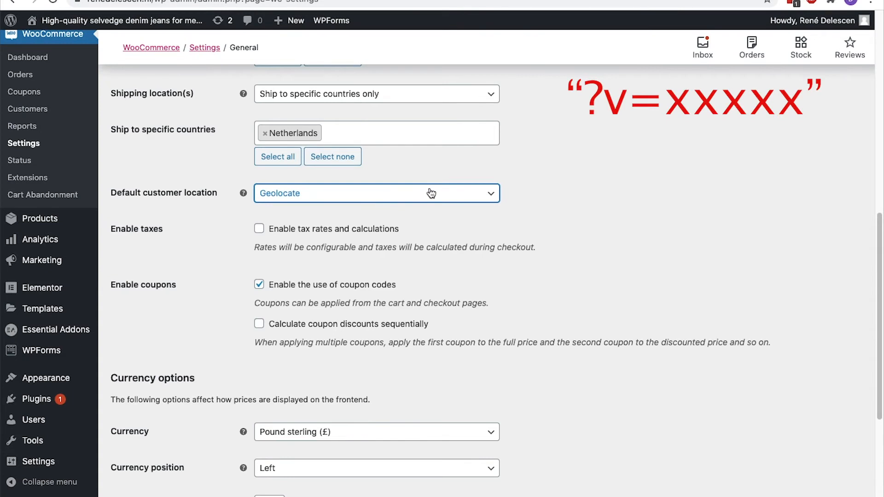
scroll(431, 193, "down", 5)
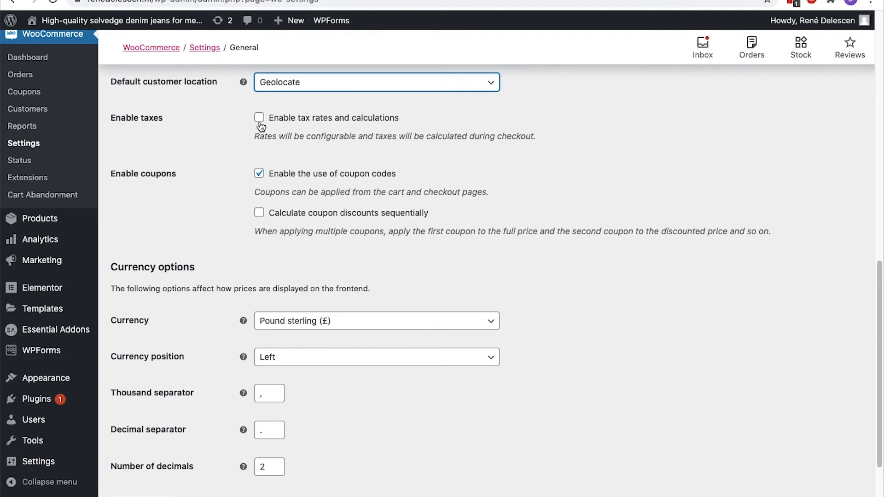
scroll(261, 127, "down", 3)
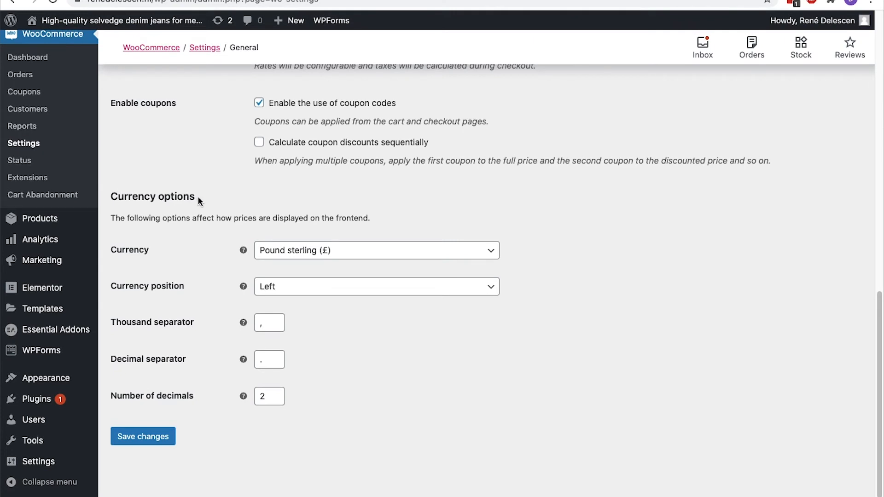
Save the General settings and open the MaxMind geolocation documentation
left_click(145, 438)
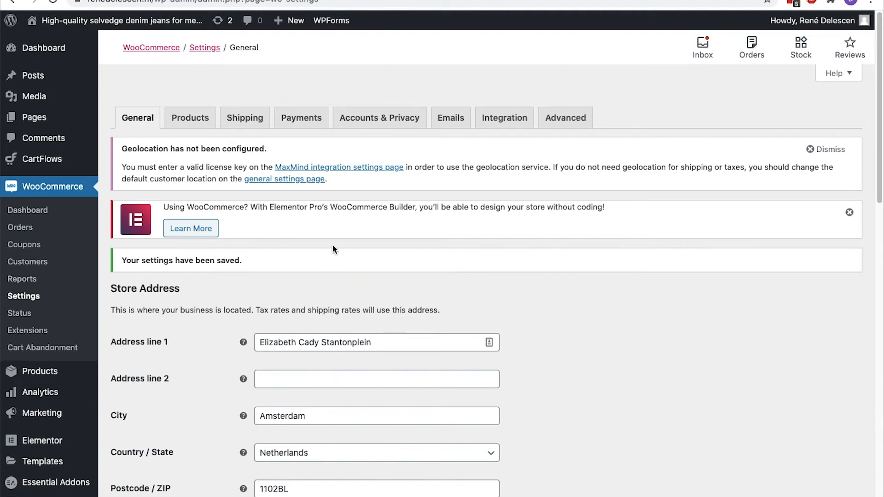
left_click(321, 170)
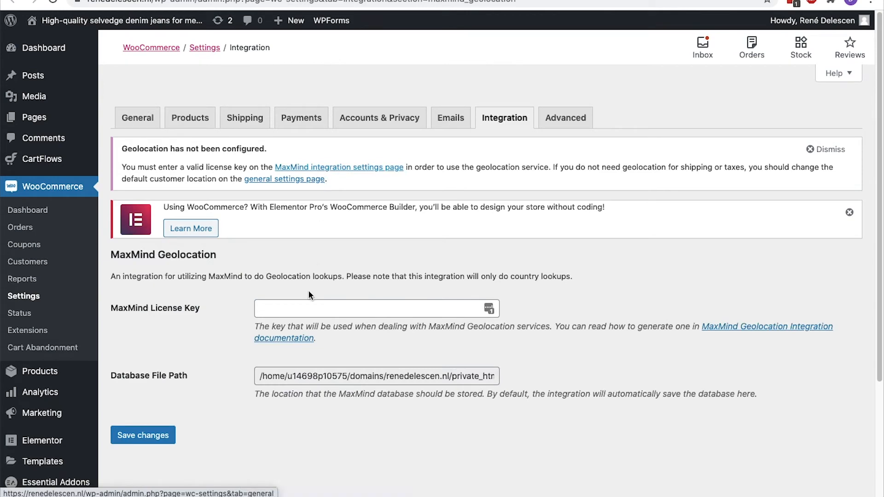
left_click(297, 340)
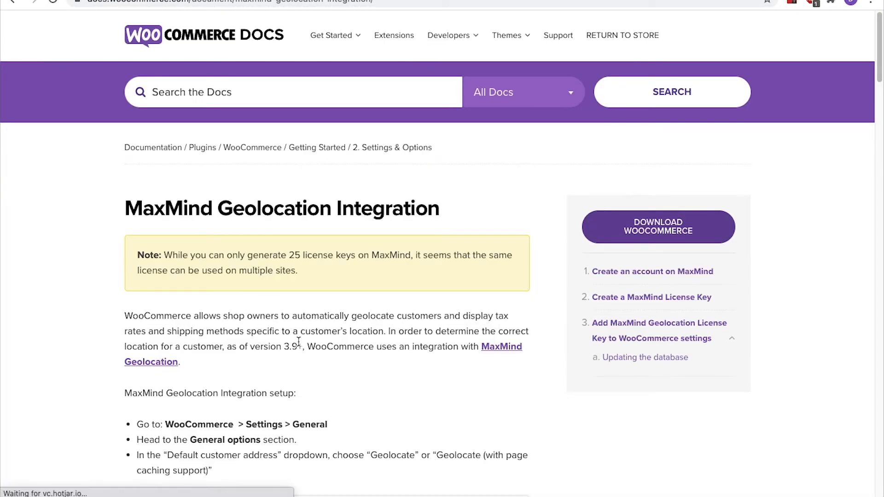
Follow the MaxMind Geolocation link from the docs article to MaxMind's site
left_click_drag(289, 254, 353, 254)
left_click(353, 254)
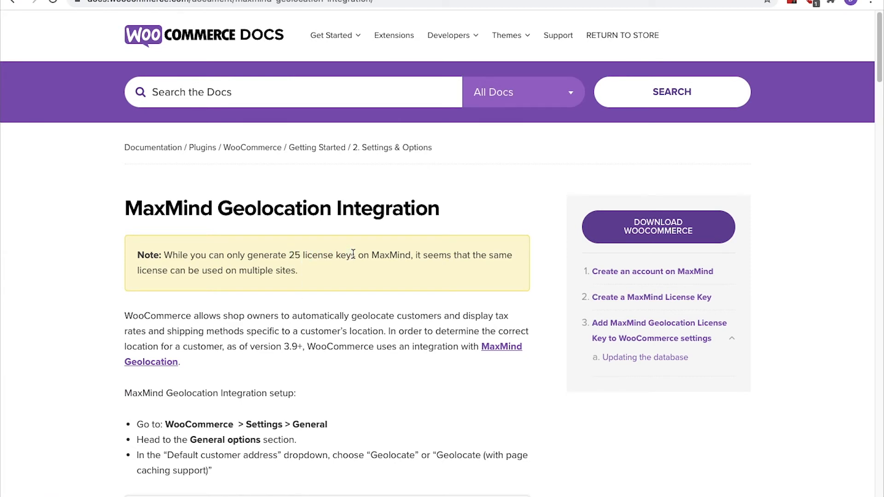
left_click(516, 352)
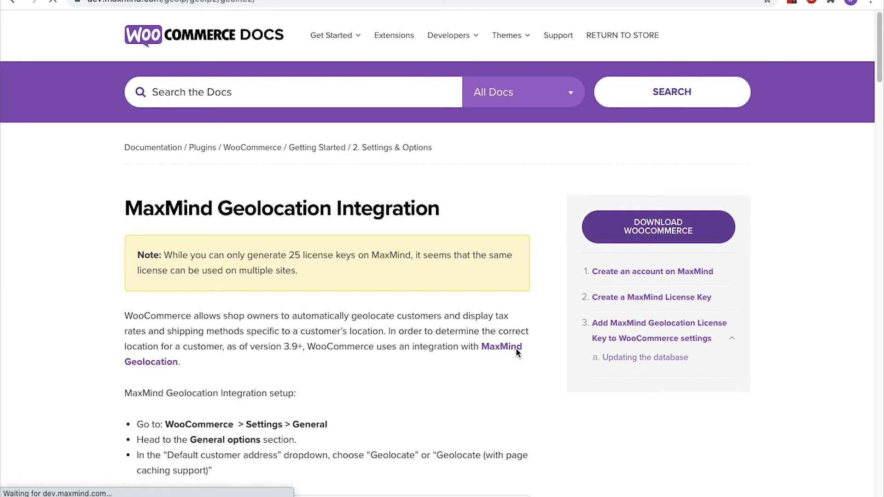
Start the GeoLite2 sign-up and fill in the user's details and company name
scroll(516, 349, "down", 10)
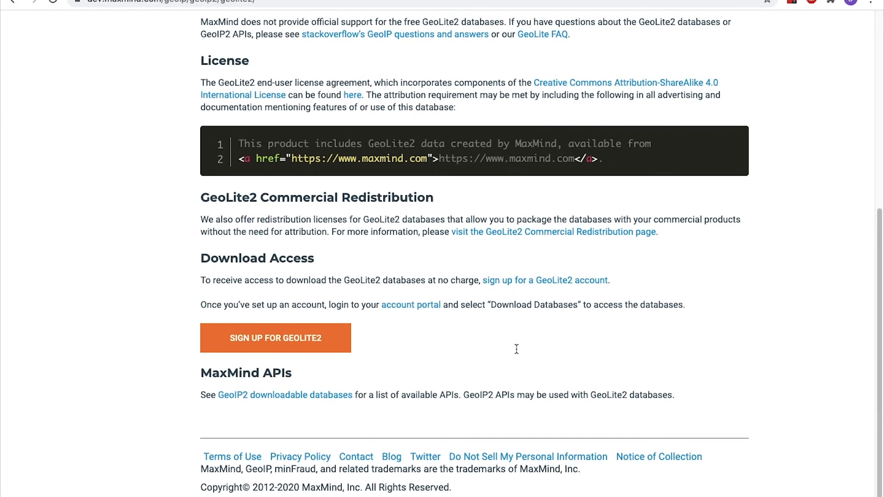
left_click(327, 348)
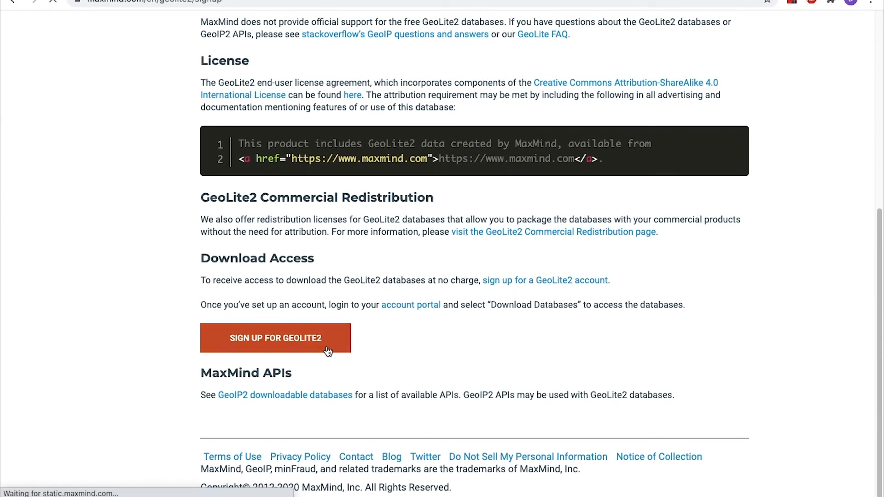
scroll(328, 352, "down", 3)
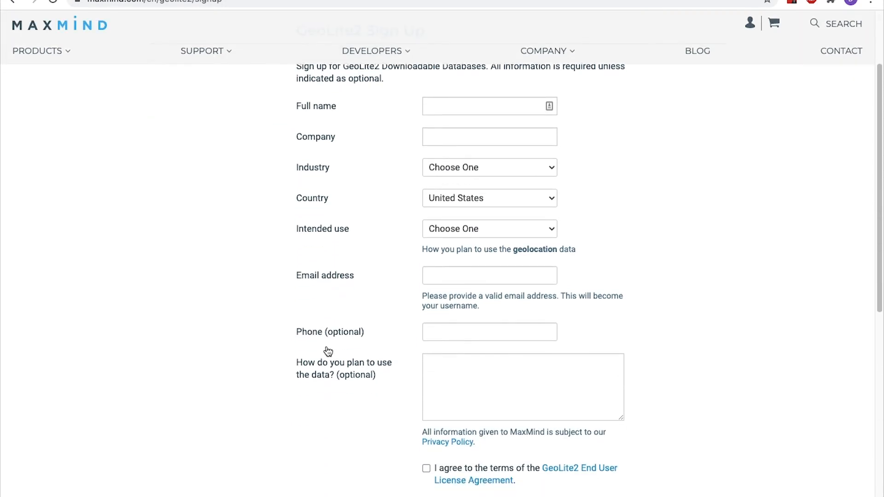
left_click(453, 107)
left_click(455, 130)
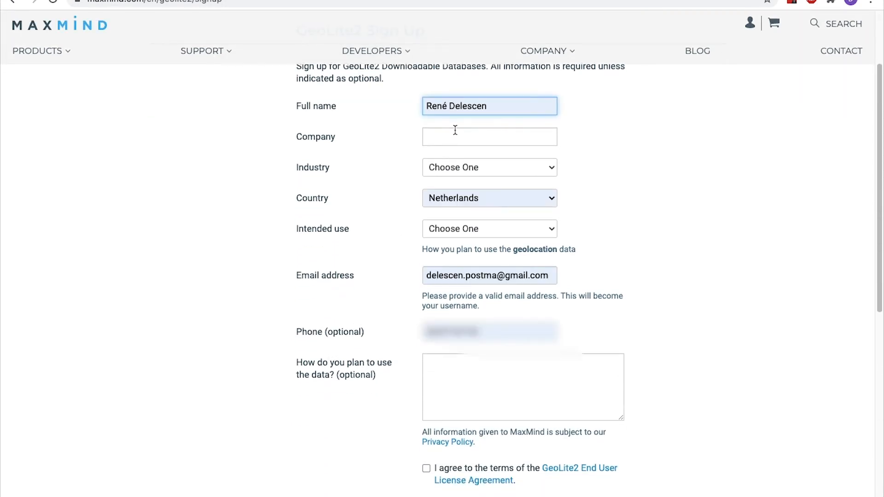
left_click(455, 130)
left_click(457, 159)
Choose eCommerce industry and Language localization use, accept the EULA, and submit
left_click(457, 169)
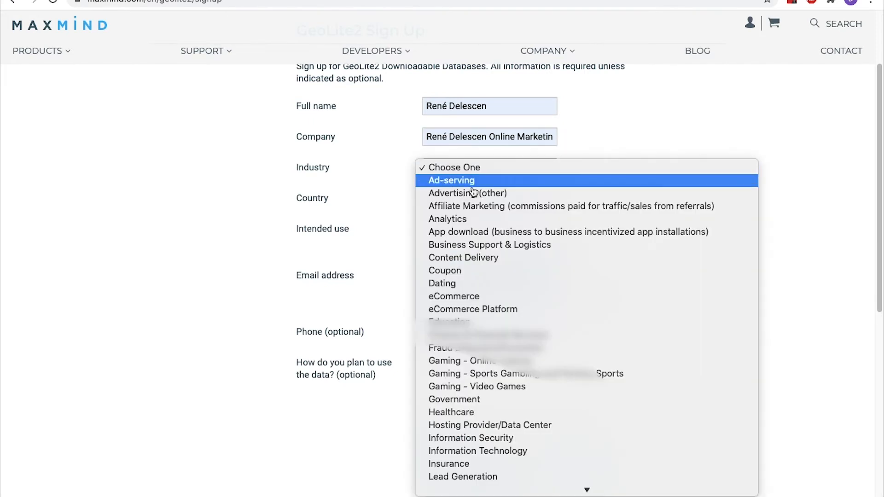
left_click(469, 296)
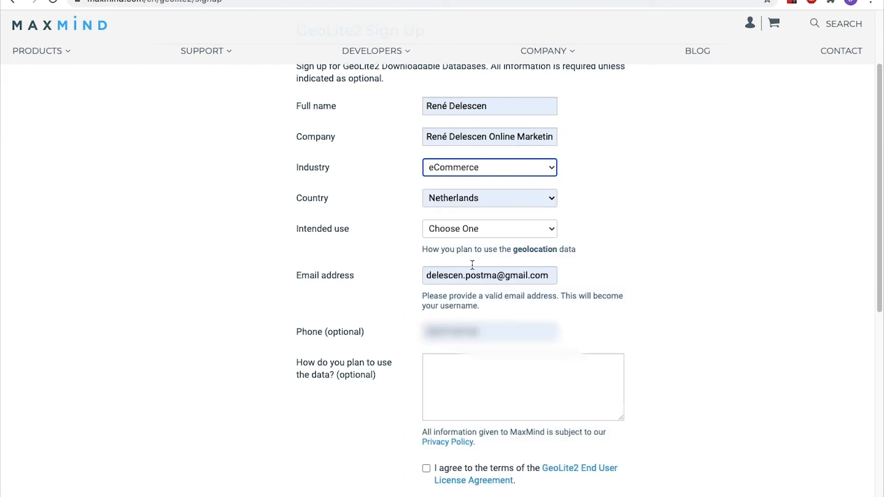
left_click(477, 235)
left_click(477, 293)
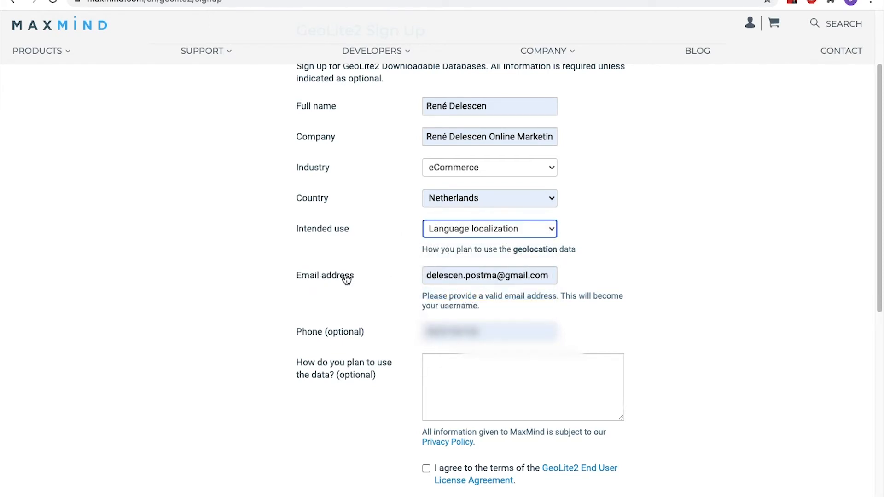
left_click(358, 332)
scroll(466, 328, "down", 4)
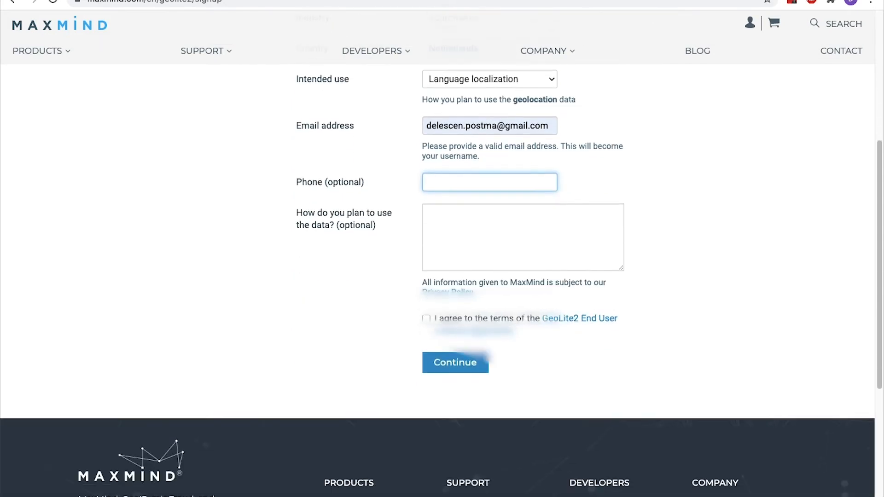
left_click(427, 295)
left_click(442, 343)
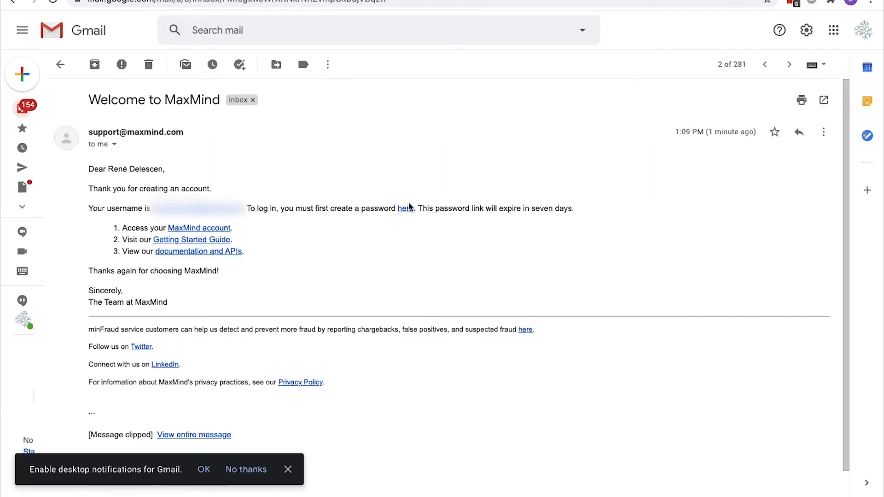
Follow the password-creation link in the Welcome to MaxMind email
left_click(407, 209)
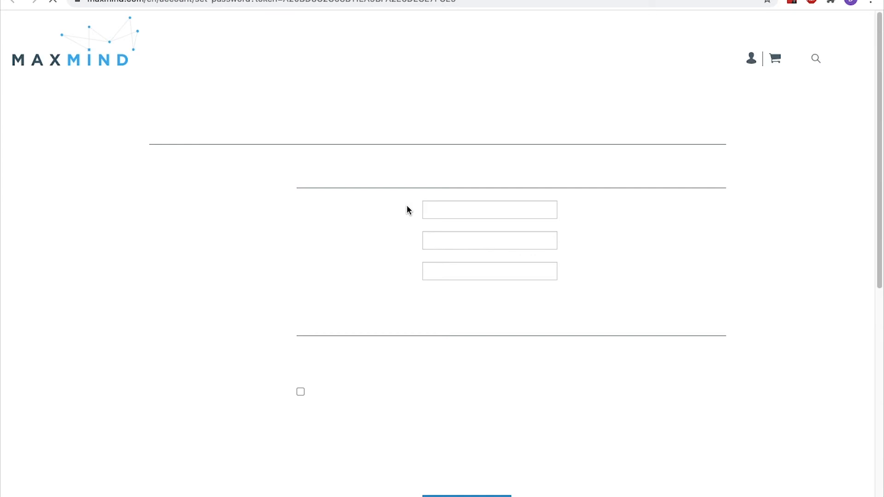
Enter and confirm a new MaxMind account password and save it
left_click(442, 210)
double_click(443, 210)
key("Tab")
type("•••••••••••••••••")
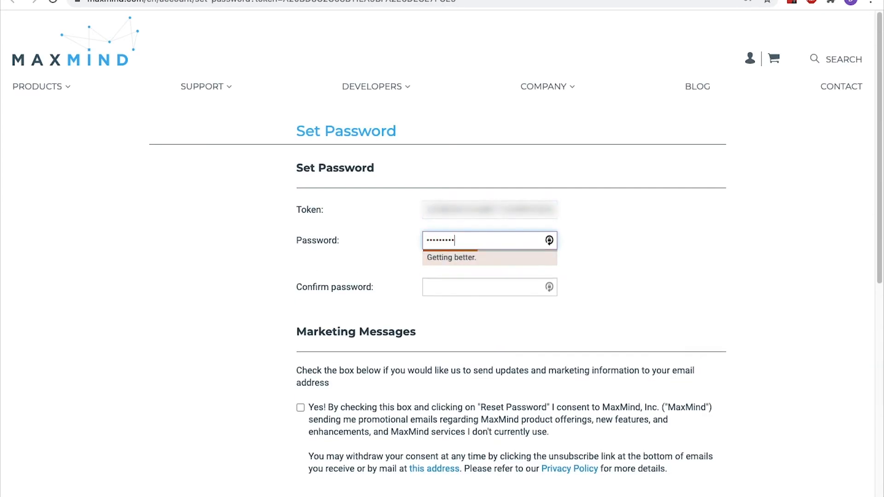
key("Tab")
type("•••••••••••••••••")
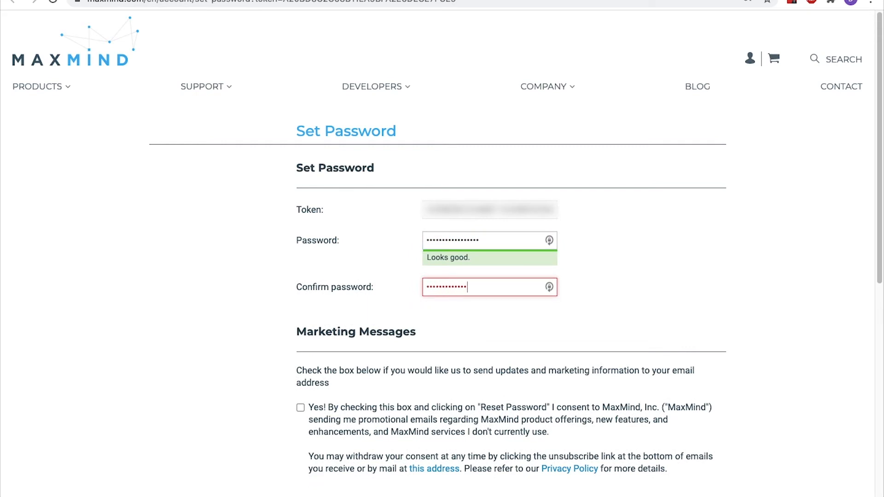
scroll(424, 199, "down", 5)
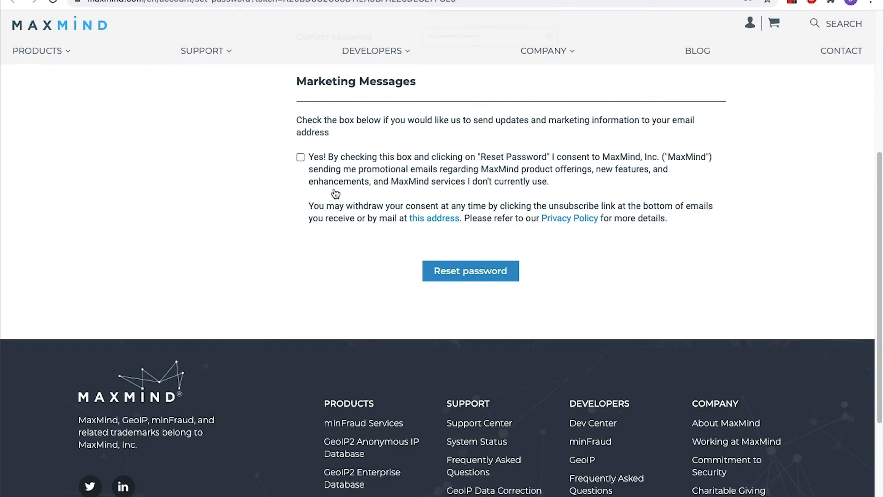
left_click(444, 271)
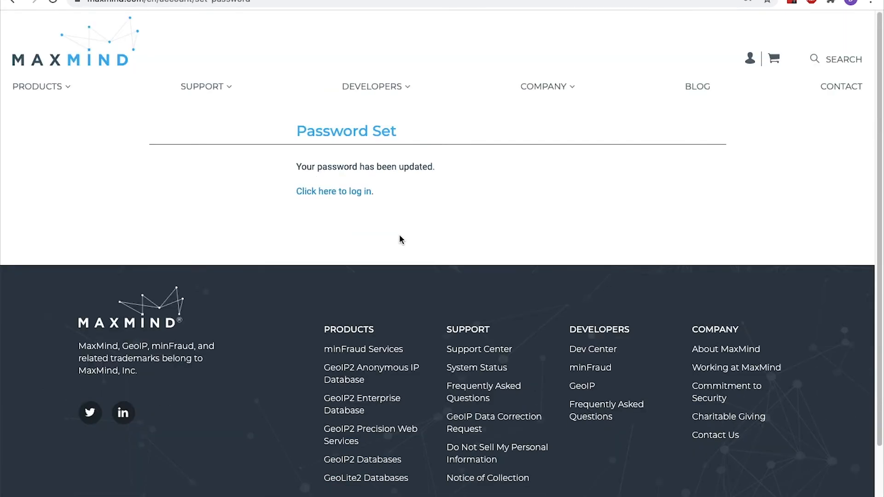
Return to the WooCommerce tab and open the MaxMind integration settings
key("ctrl+Tab")
left_click(502, 121)
left_click(503, 122)
Paste and save the MaxMind licence key, then return to the General settings
left_click(323, 308)
key("ctrl+v")
left_click(156, 441)
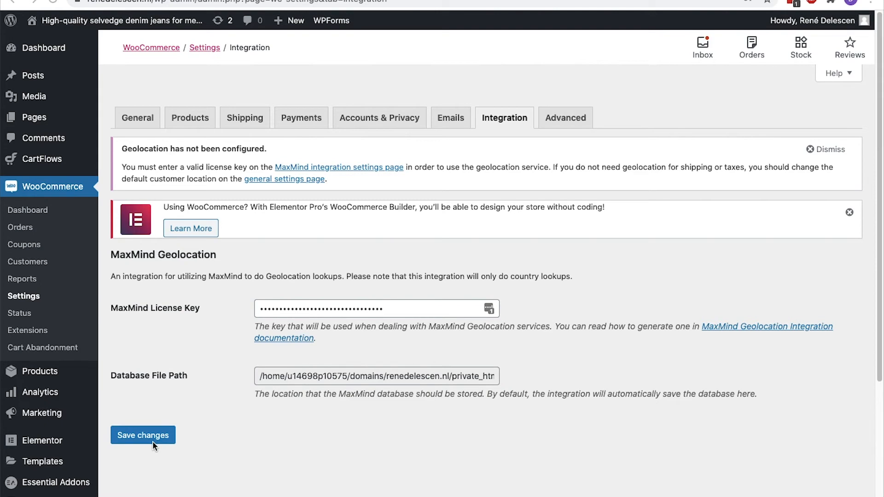
left_click(151, 442)
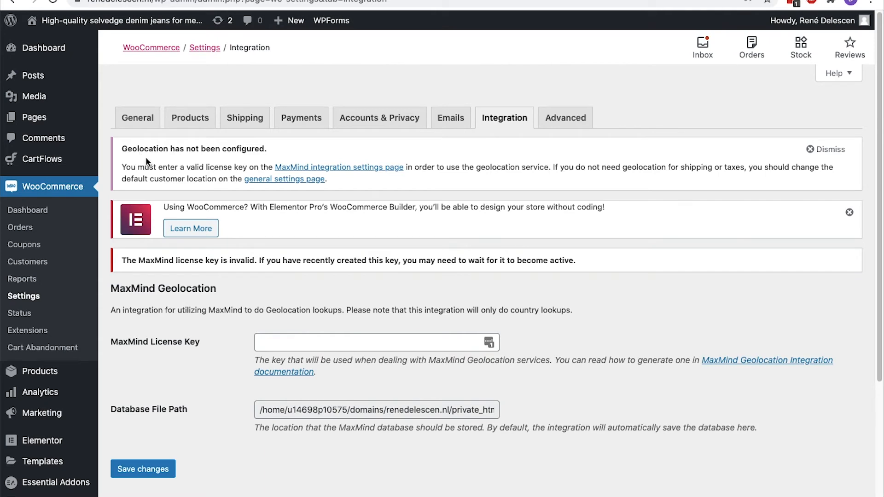
left_click(140, 124)
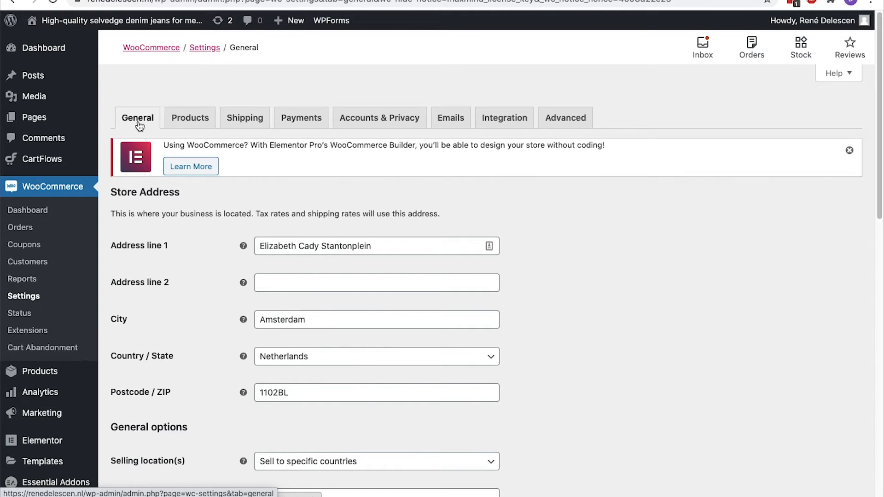
In Products settings, keep Store as shop page, enable redirect to cart, keep kg and cm units
left_click(184, 120)
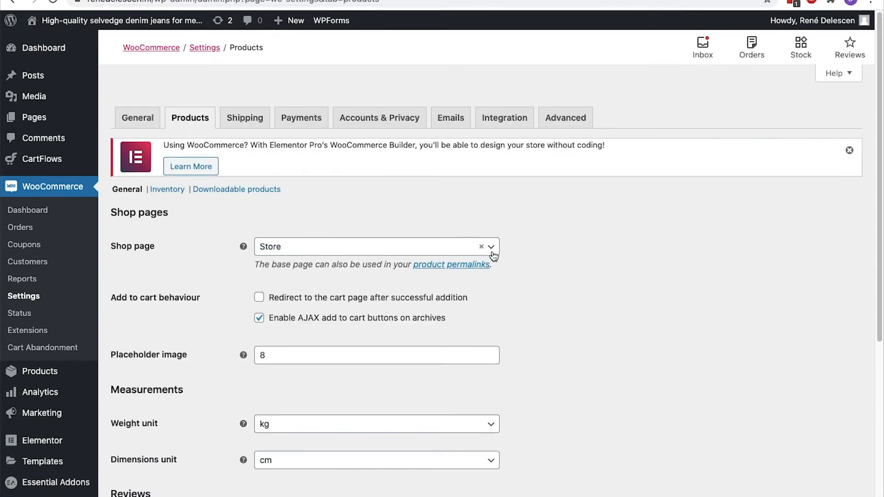
left_click(492, 255)
left_click(491, 249)
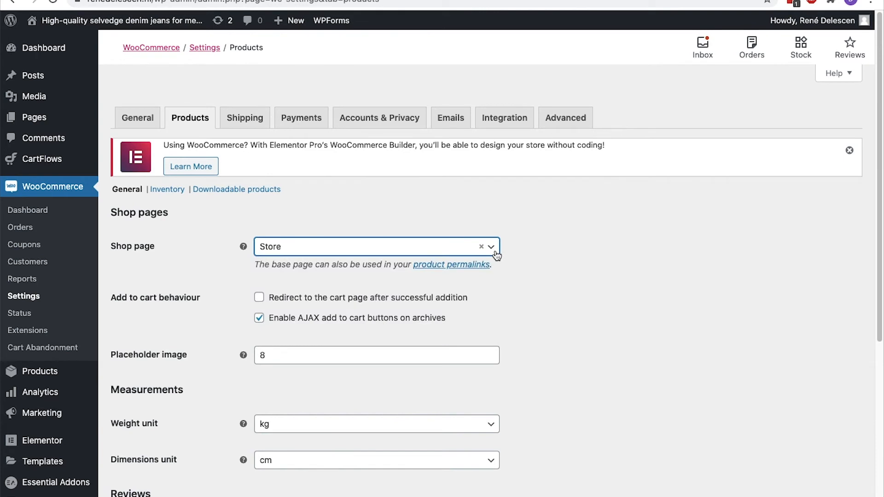
left_click(260, 298)
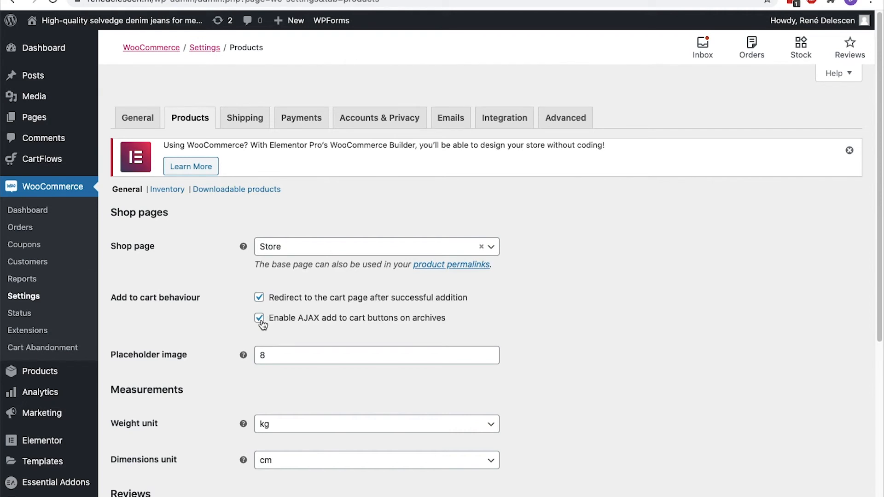
scroll(262, 322, "down", 3)
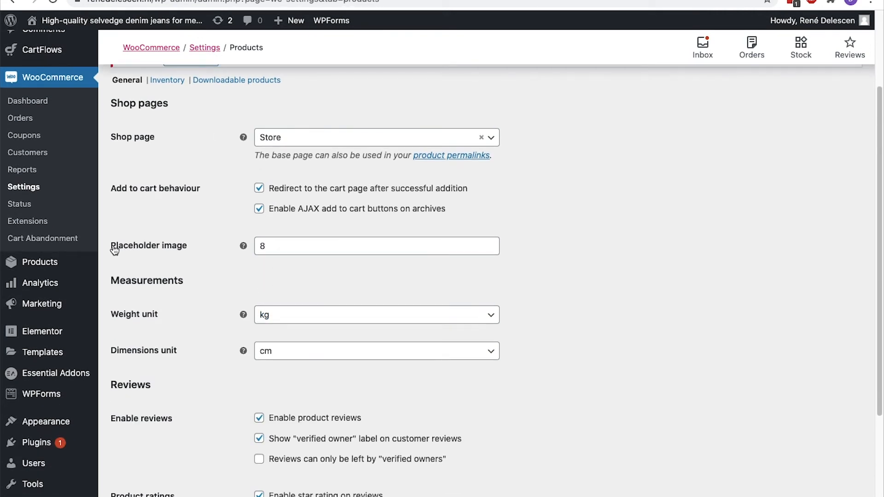
scroll(115, 250, "down", 3)
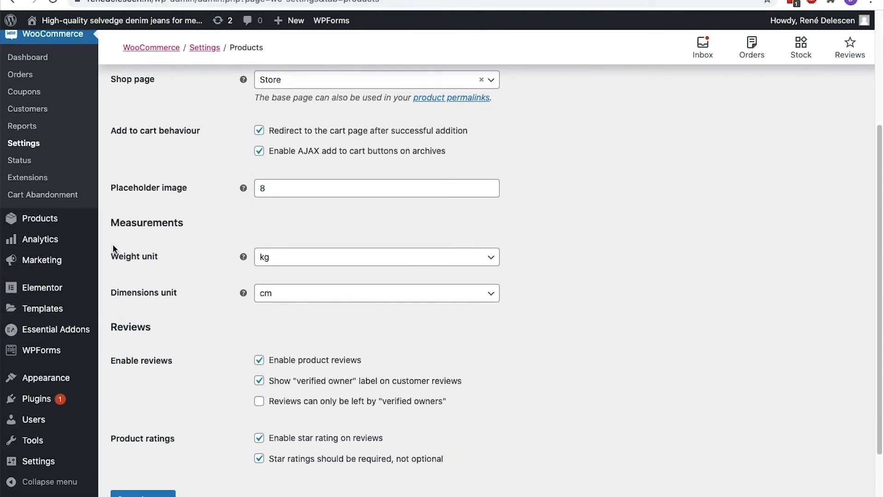
left_click(266, 195)
left_click(266, 208)
left_click(266, 233)
left_click(265, 236)
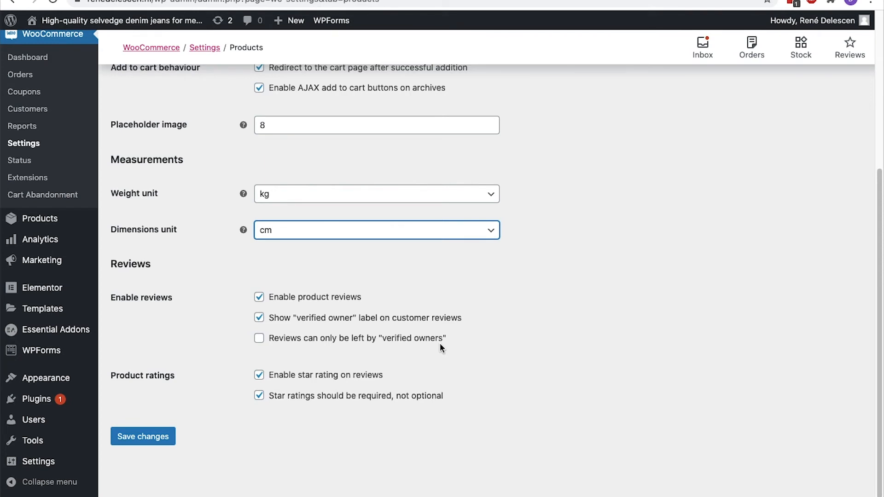
Leave the verified-owners-only review restriction unticked and view the Light Blue Jeans page
left_click(259, 339)
left_click(259, 338)
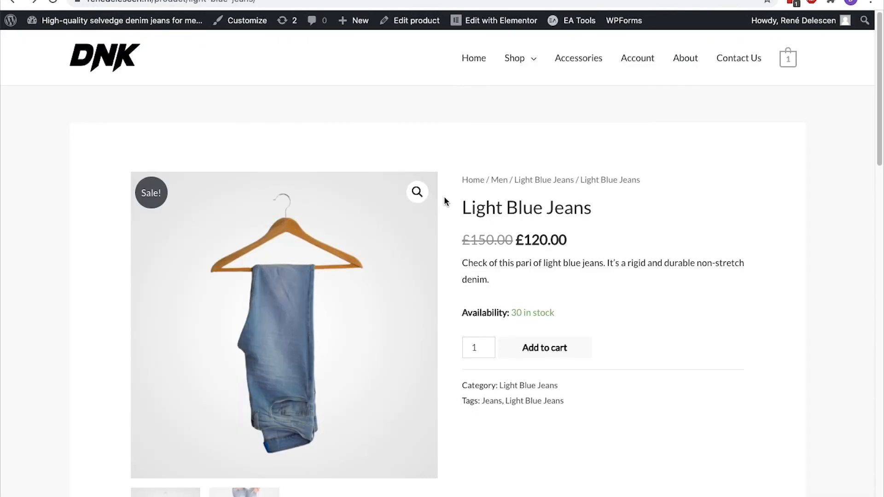
scroll(444, 198, "down", 8)
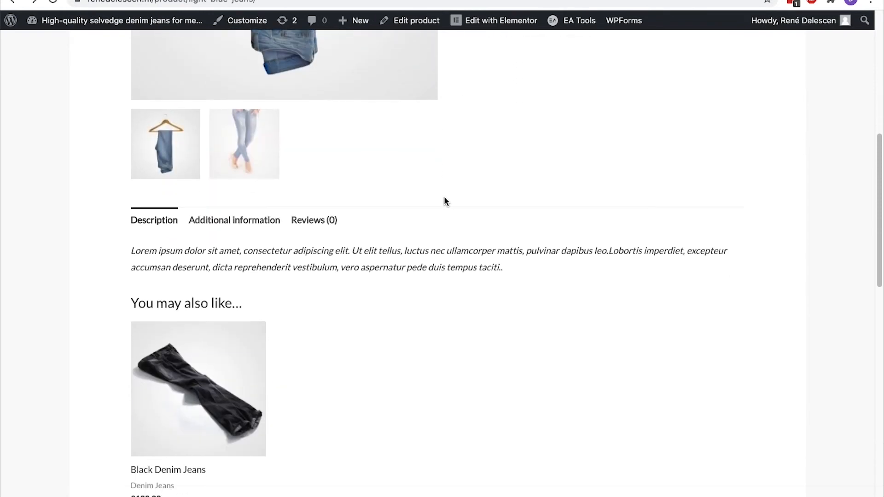
Submit a five-star 'Great Product!' review on Light Blue Jeans
left_click(314, 229)
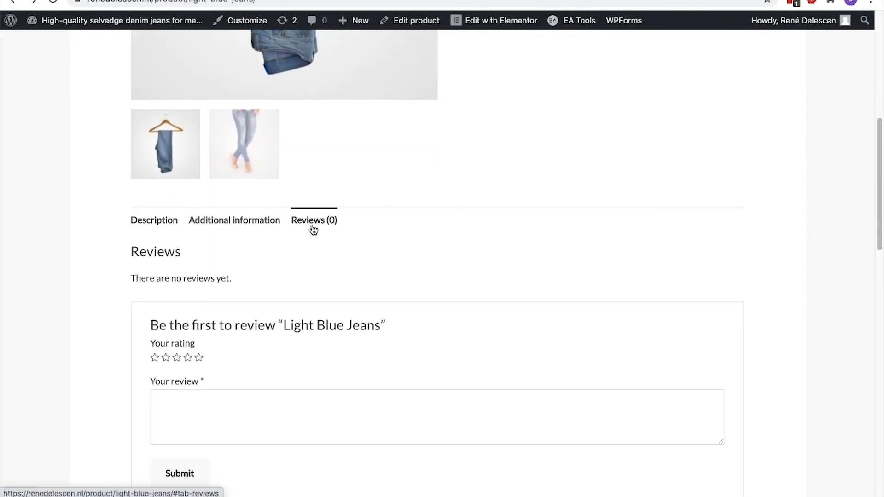
scroll(312, 226, "down", 4)
left_click(200, 152)
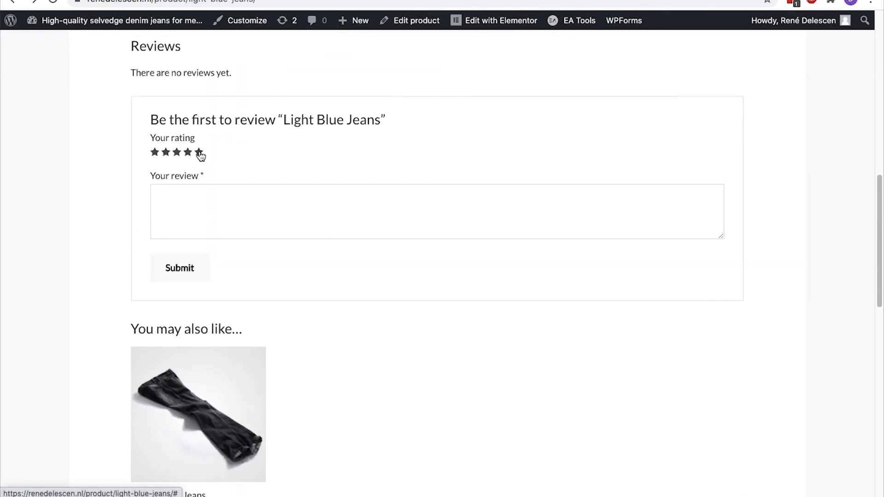
left_click(197, 203)
type("Great Product!")
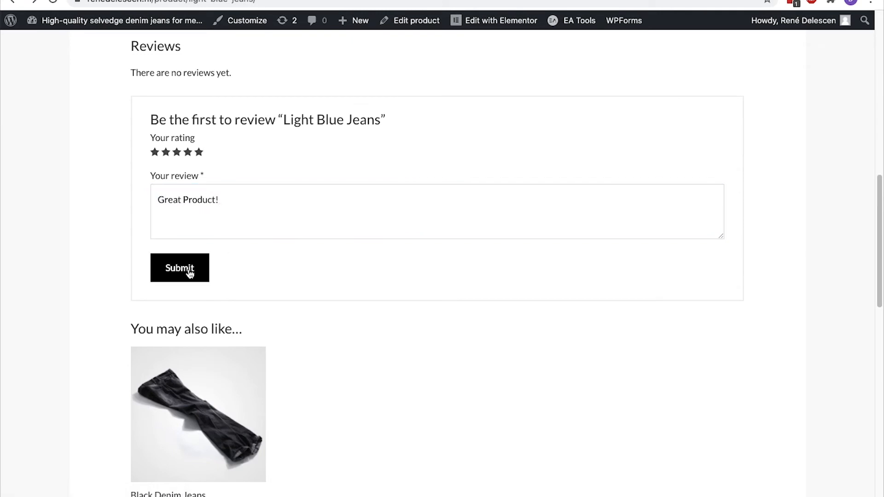
left_click(190, 273)
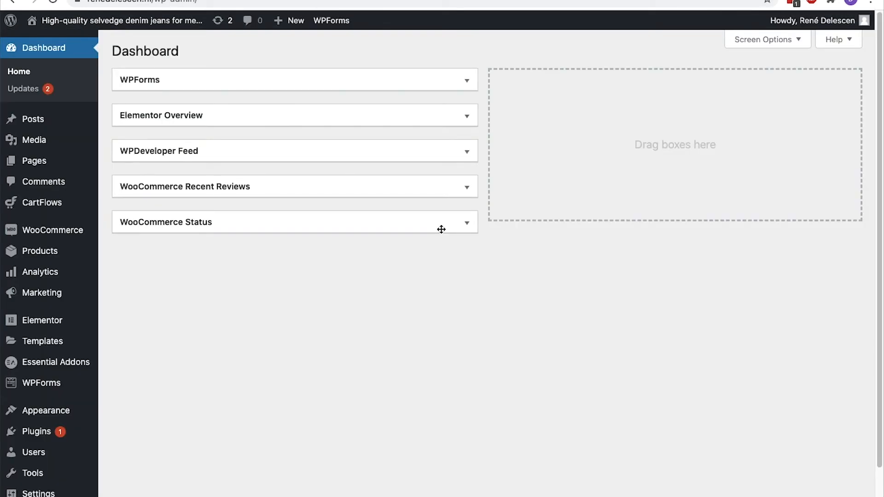
Unapprove and re-approve the review in Comments, then save the Products settings
left_click(70, 190)
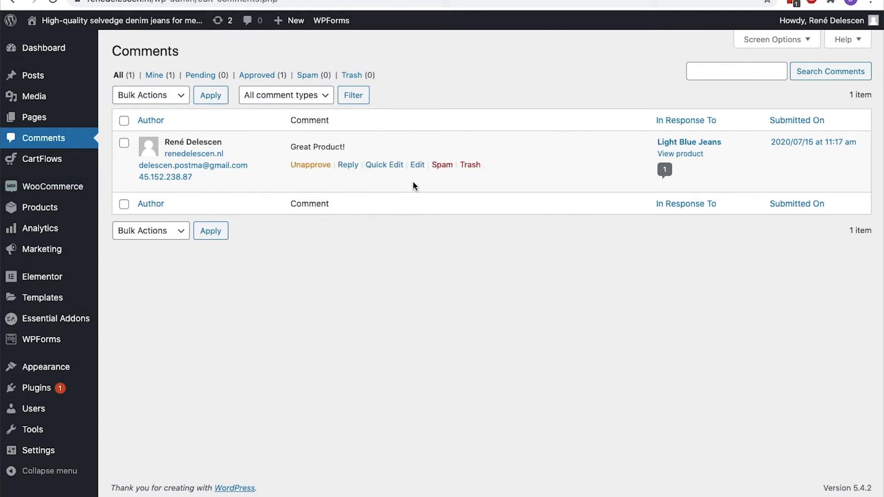
left_click(317, 167)
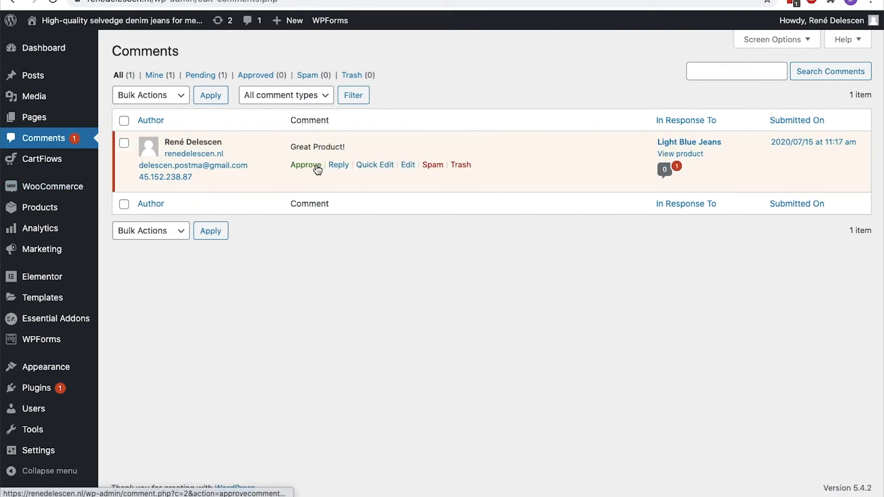
left_click(317, 170)
left_click(345, 167)
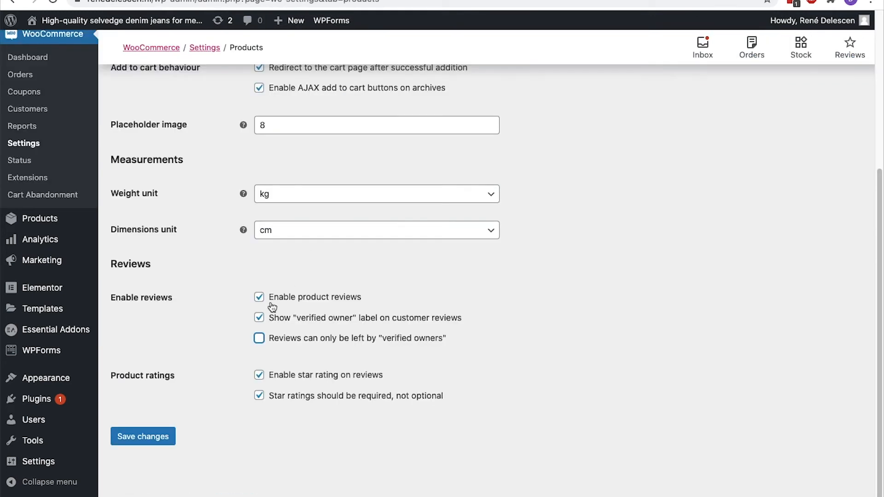
left_click(141, 437)
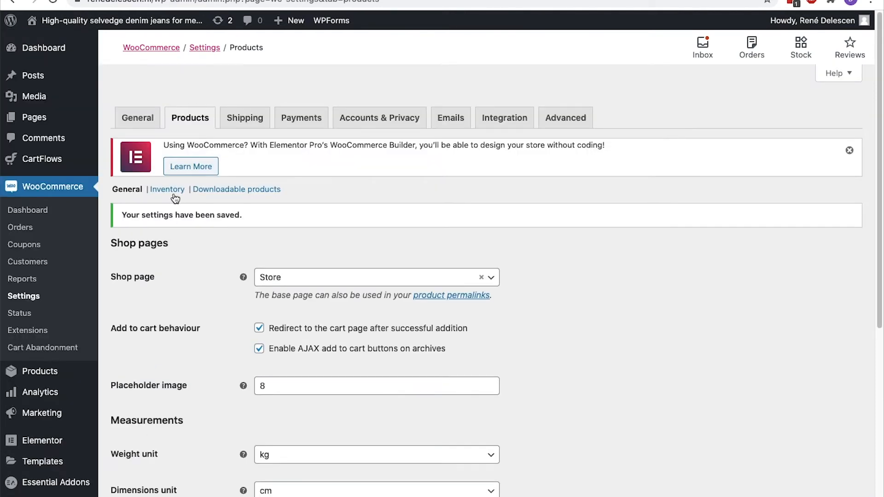
In the inventory settings, change the hold stock value to 20
left_click(175, 194)
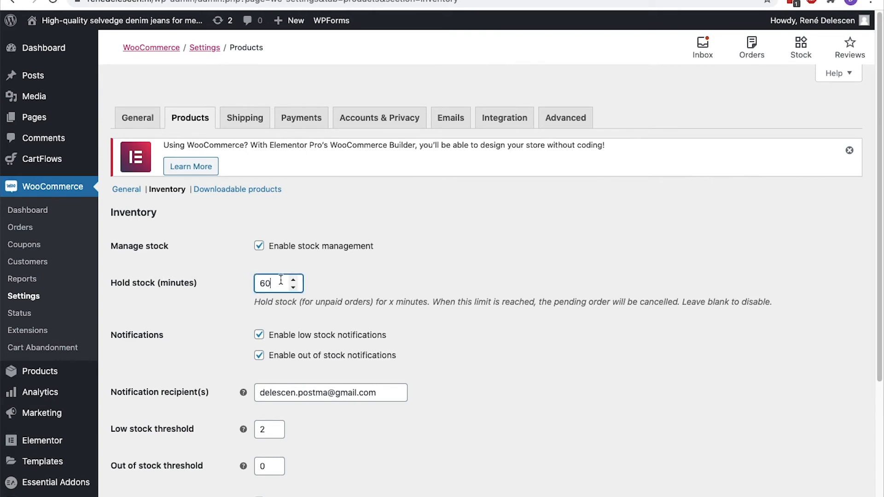
key("BackSpace")
key("BackSpace")
type("20")
scroll(158, 193, "down", 4)
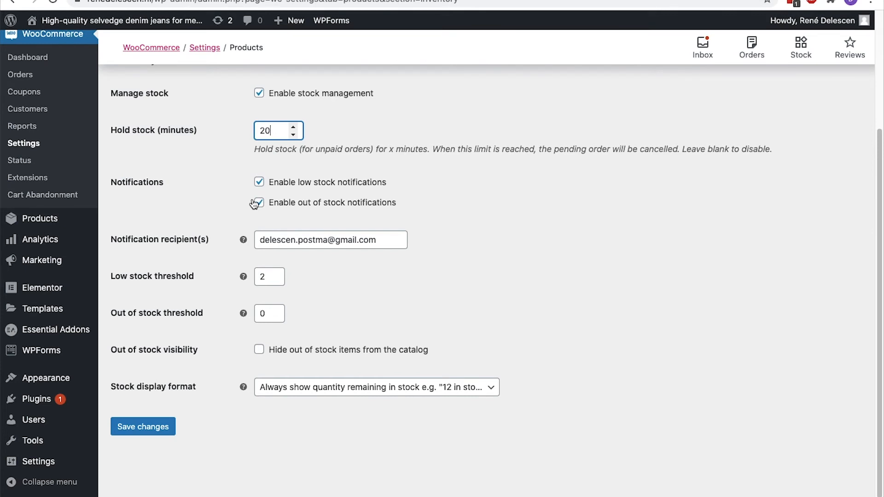
left_click_drag(393, 242, 289, 232)
left_click(238, 228)
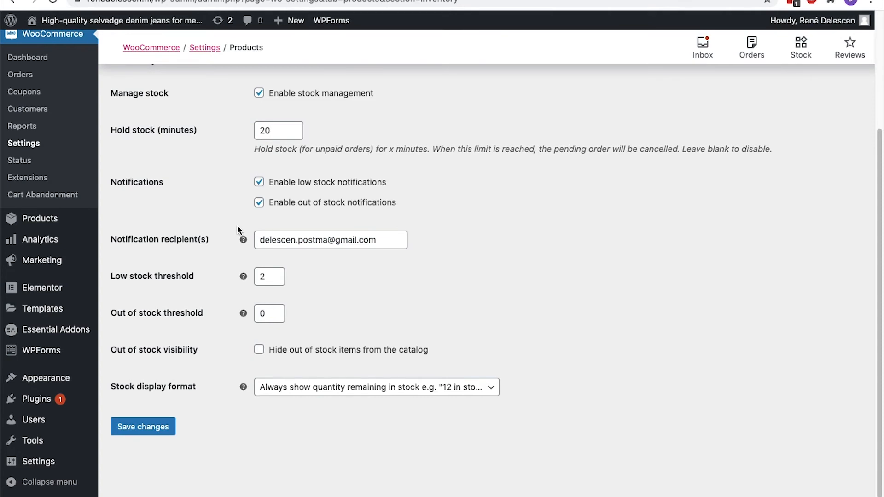
Set the low stock threshold to 10, keep the stock display format, and go to Downloadable products
left_click(267, 313)
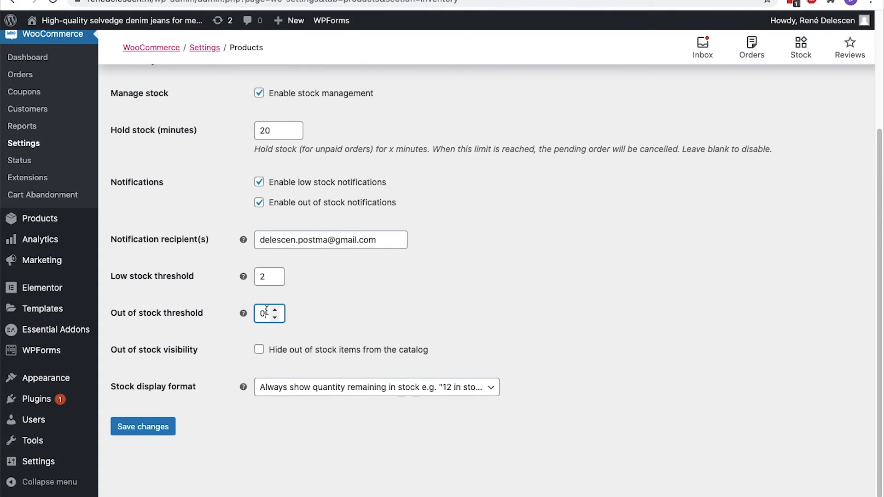
left_click(269, 274)
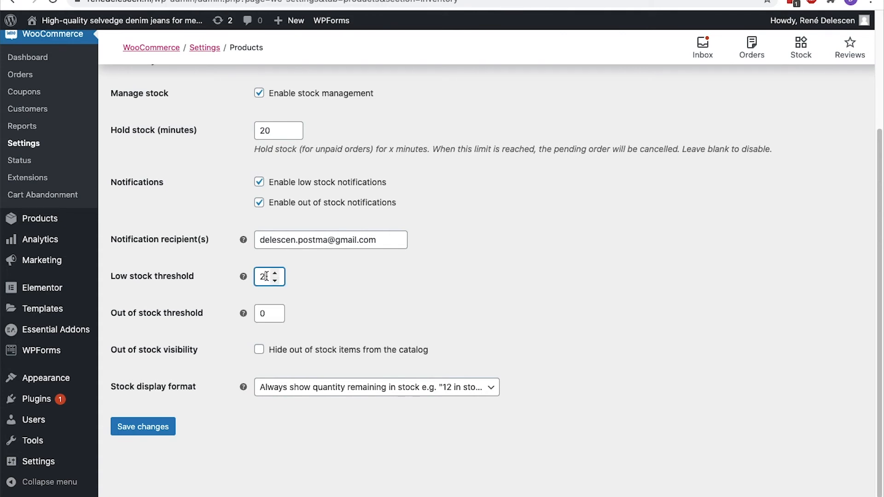
key("BackSpace")
type("10")
left_click(266, 307)
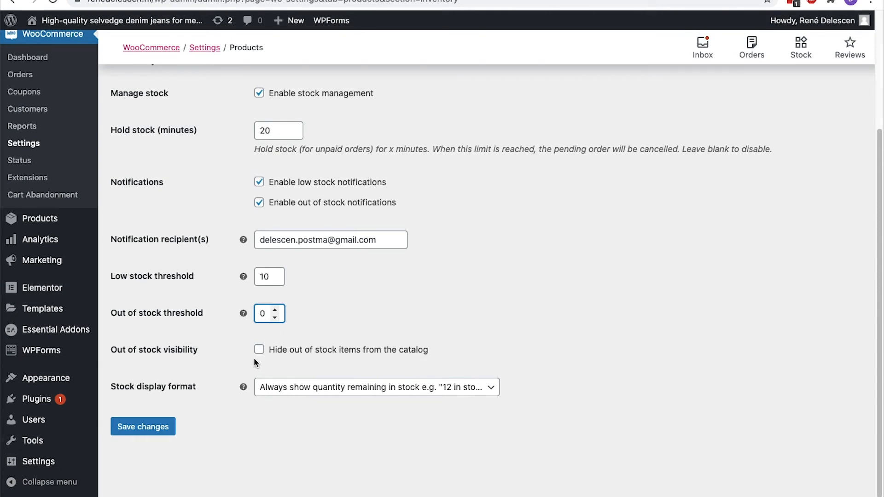
left_click(300, 387)
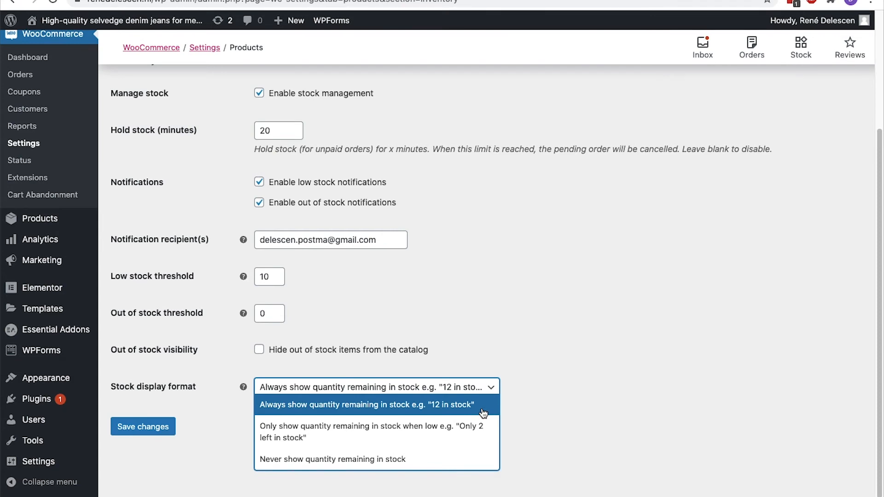
left_click(567, 396)
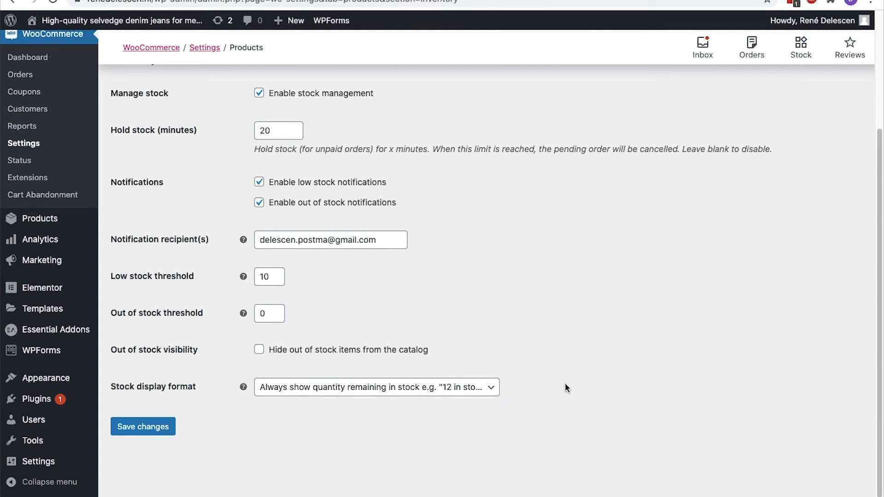
scroll(566, 384, "up", 5)
left_click(245, 193)
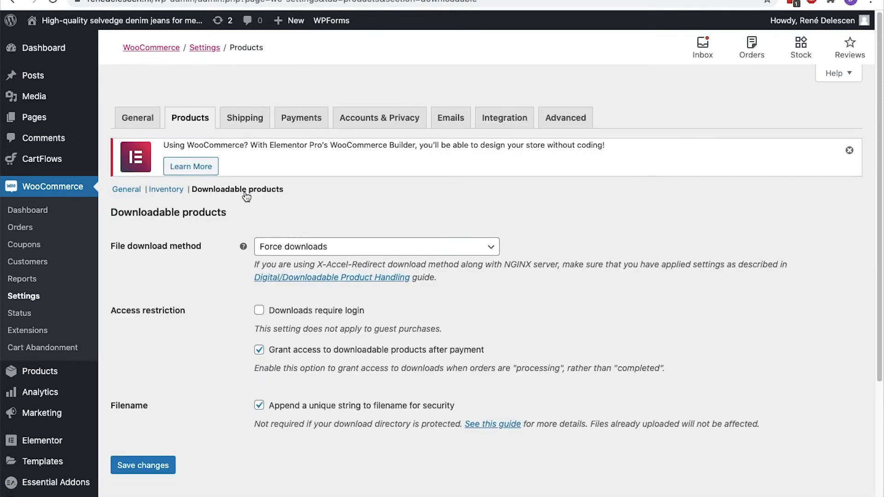
Save the Downloadable products settings, then move on to Accounts & Privacy
scroll(247, 195, "down", 4)
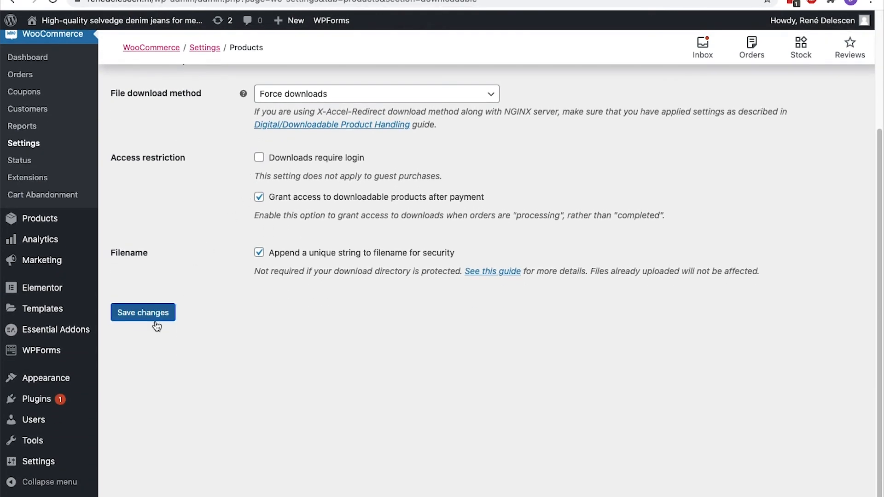
left_click(155, 320)
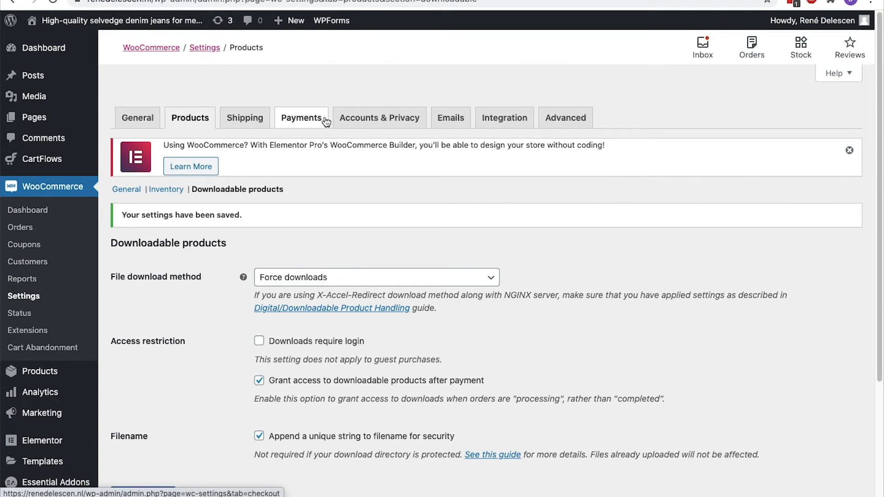
left_click(372, 122)
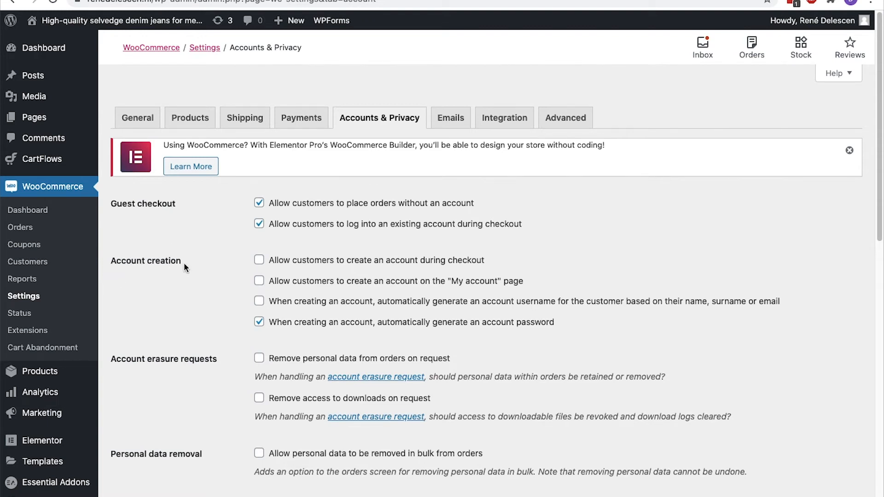
Allow customers to create an account during checkout and save
left_click(258, 261)
scroll(256, 261, "down", 15)
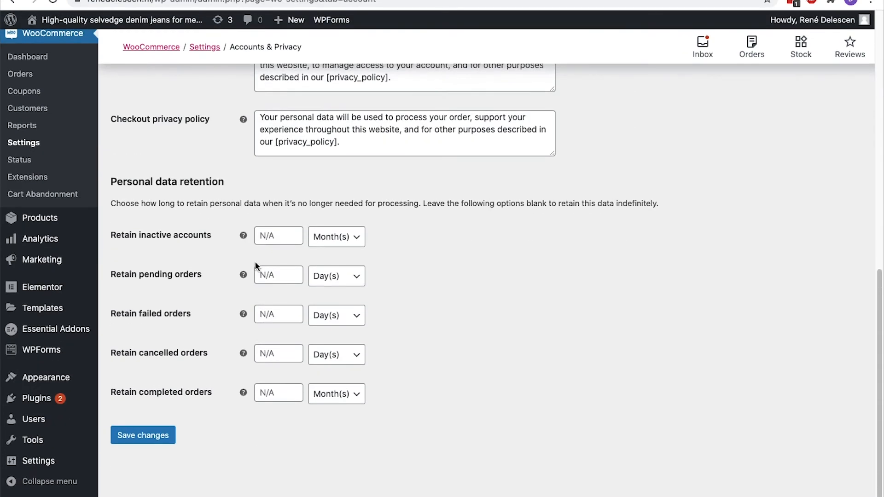
left_click(161, 439)
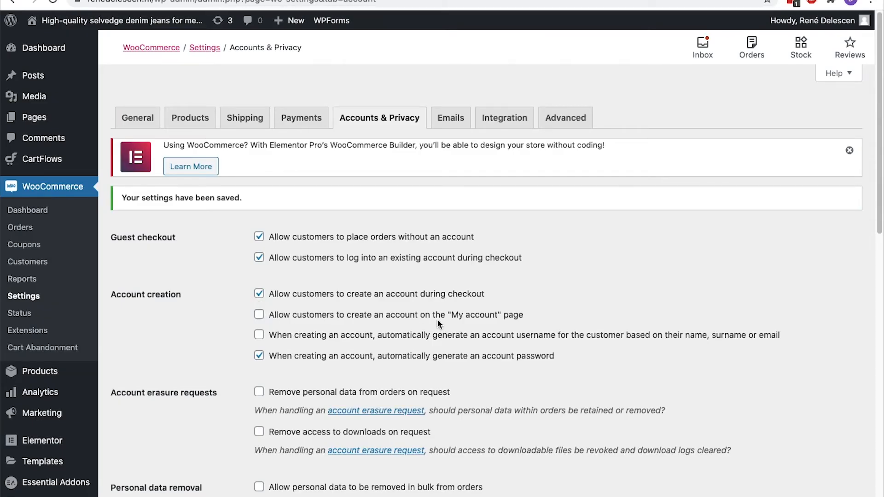
Auto-generate usernames and make erasure requests remove order personal data and download access
left_click(259, 336)
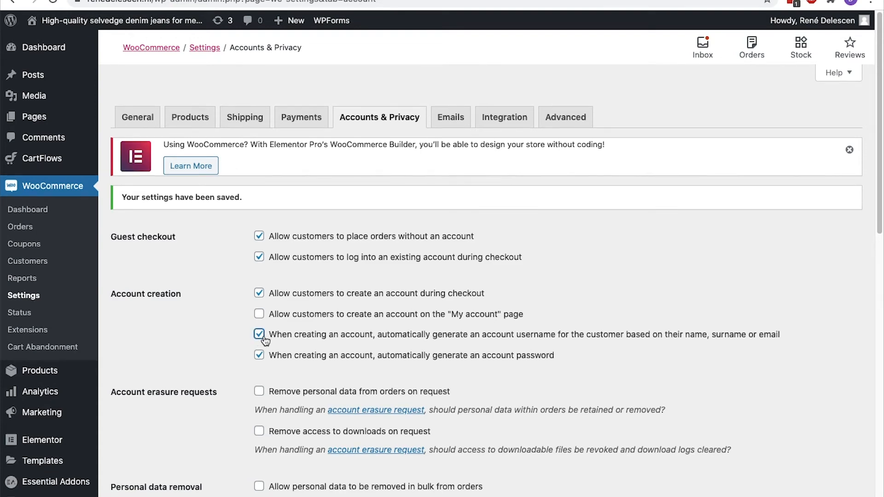
scroll(265, 341, "down", 3)
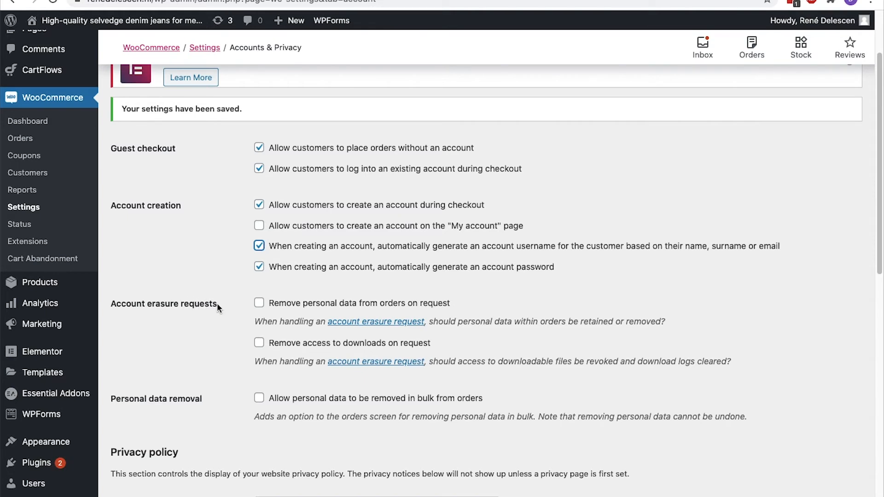
left_click(259, 304)
left_click(260, 344)
scroll(259, 347, "down", 3)
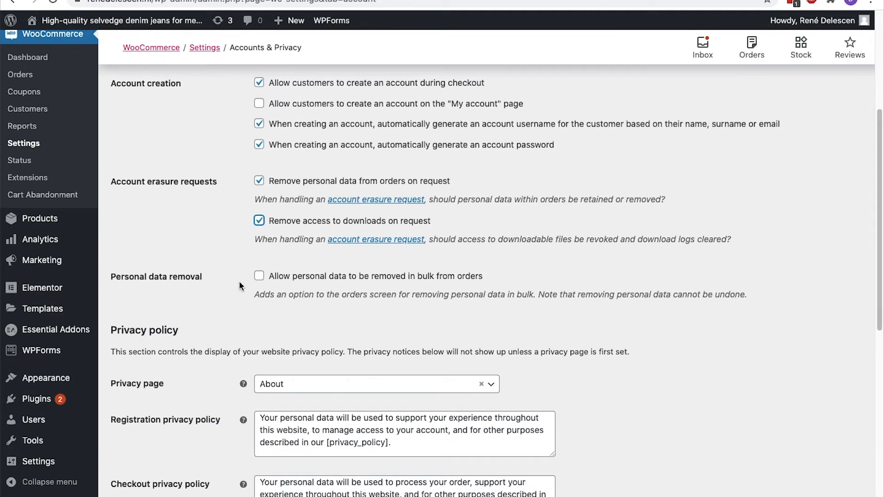
scroll(239, 281, "down", 4)
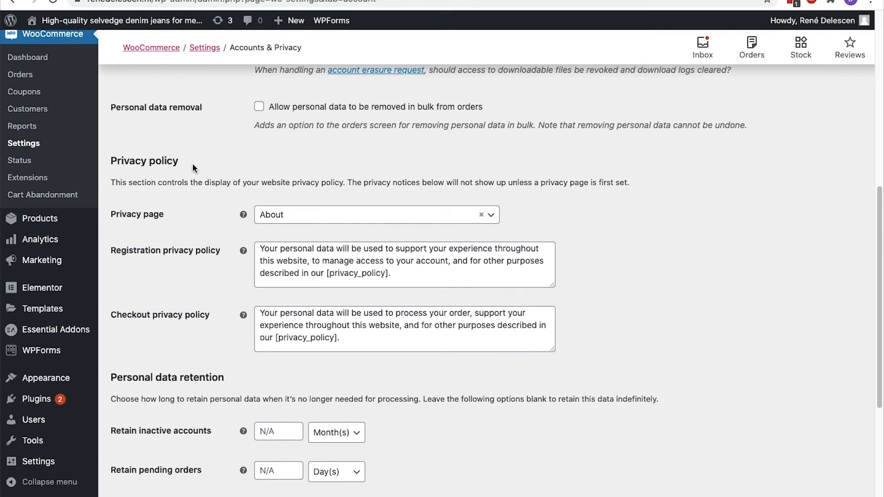
Choose Privacy Policy as the privacy page and save the Accounts & Privacy settings
left_click(462, 216)
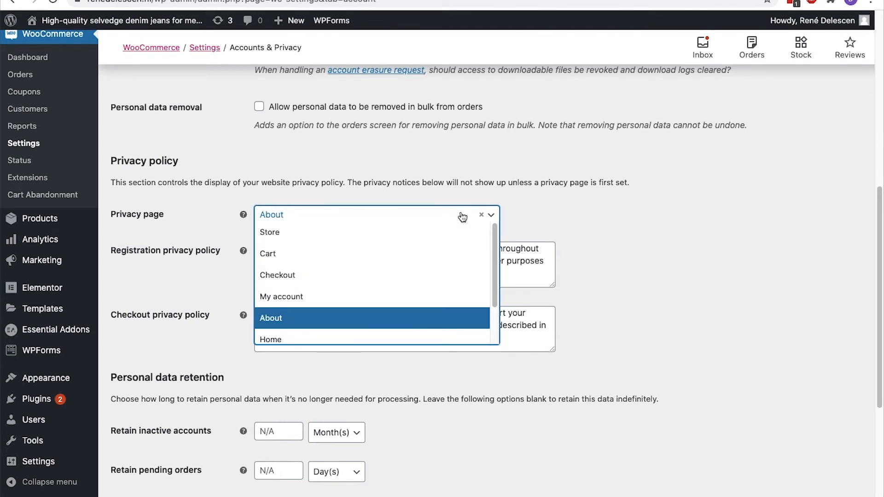
scroll(458, 229, "down", 1)
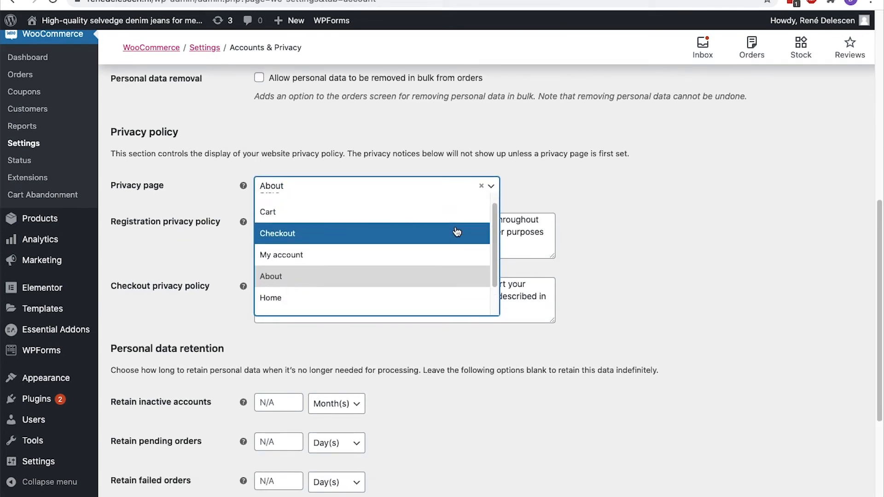
scroll(457, 231, "down", 1)
left_click(416, 299)
scroll(417, 297, "down", 4)
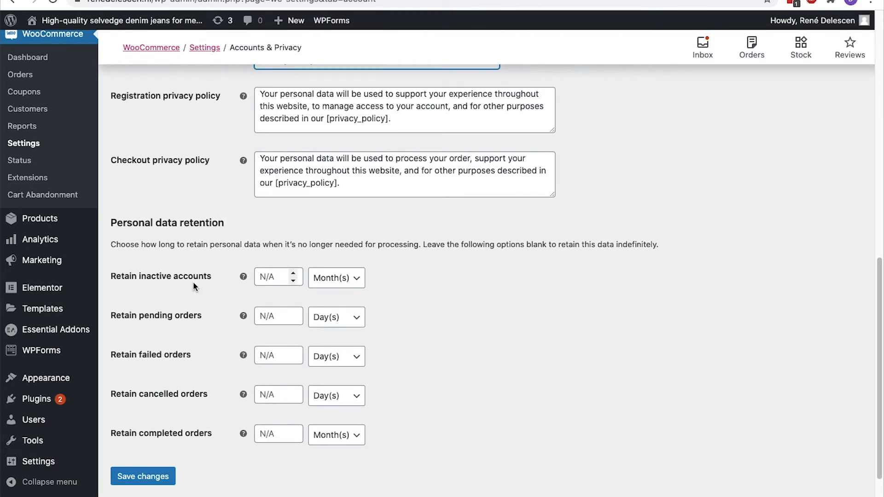
mouse_move(242, 276)
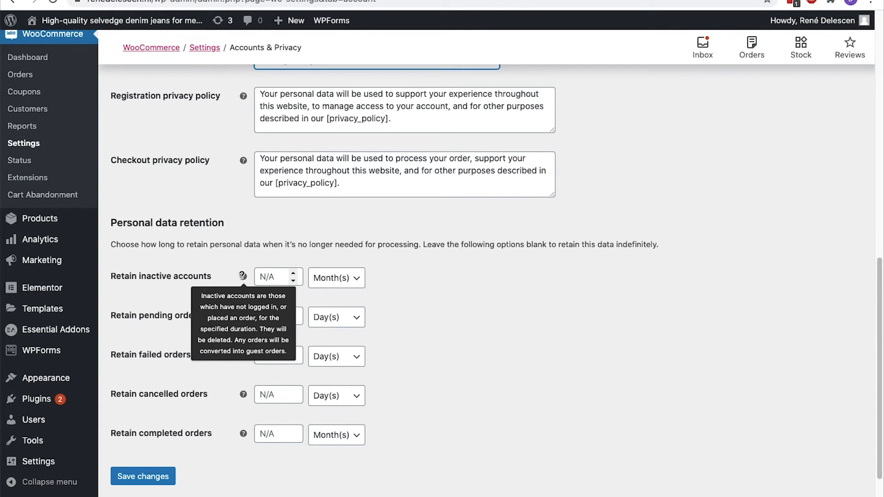
left_click(156, 476)
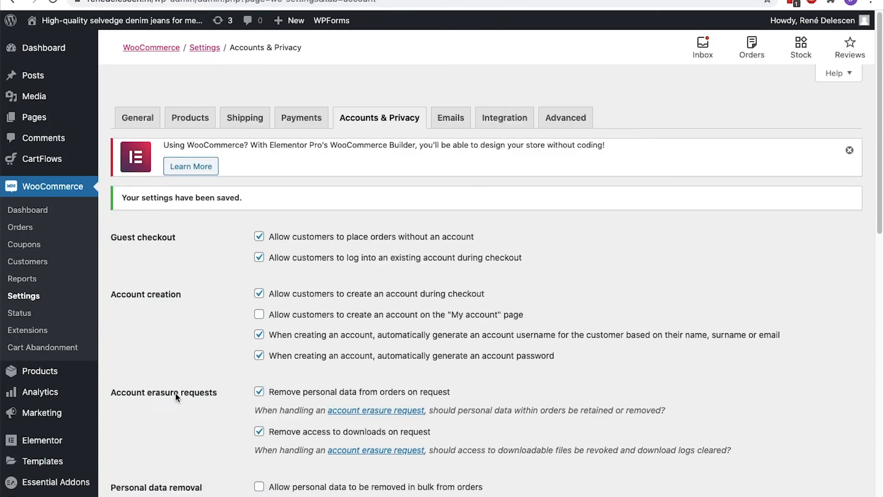
left_click(445, 123)
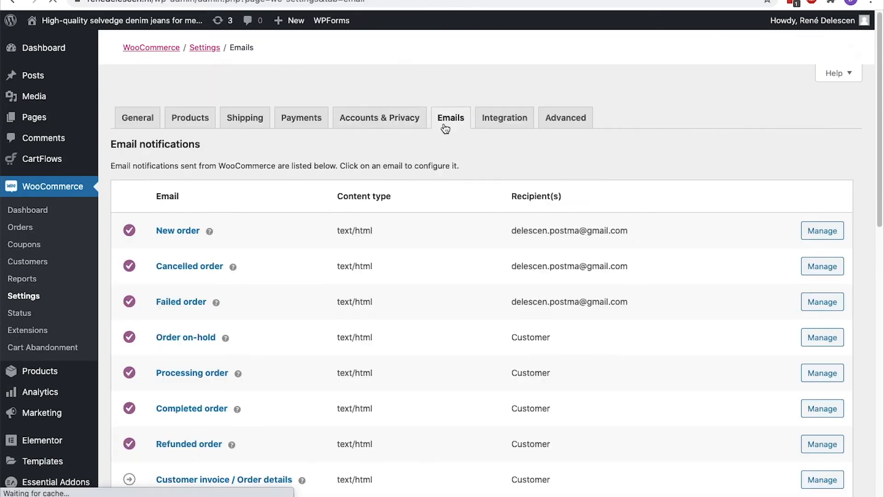
Give the Completed order email the heading 'Thanks for shopping at clothing webshop X' plus a customer-service note, and save
scroll(445, 129, "down", 3)
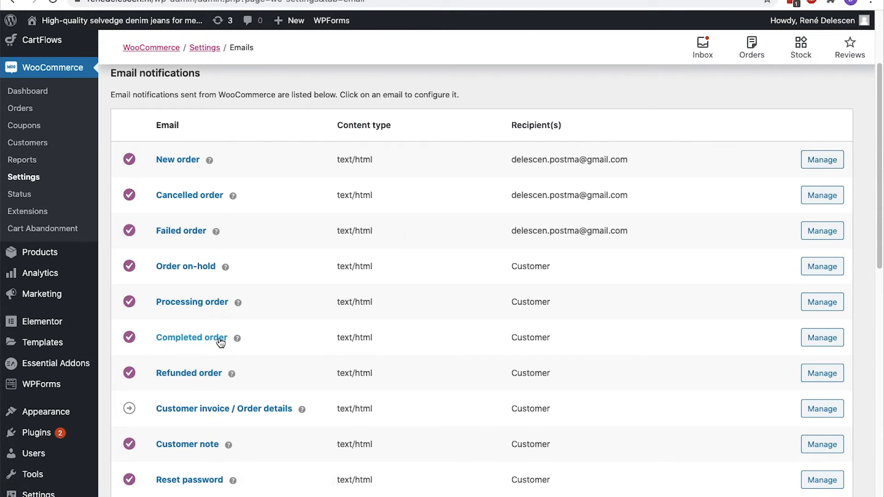
left_click(831, 338)
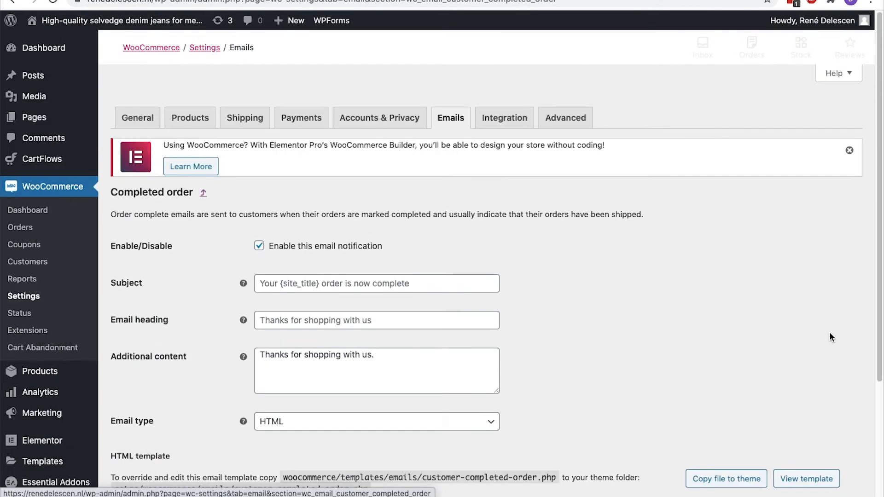
scroll(830, 333, "down", 3)
left_click(374, 210)
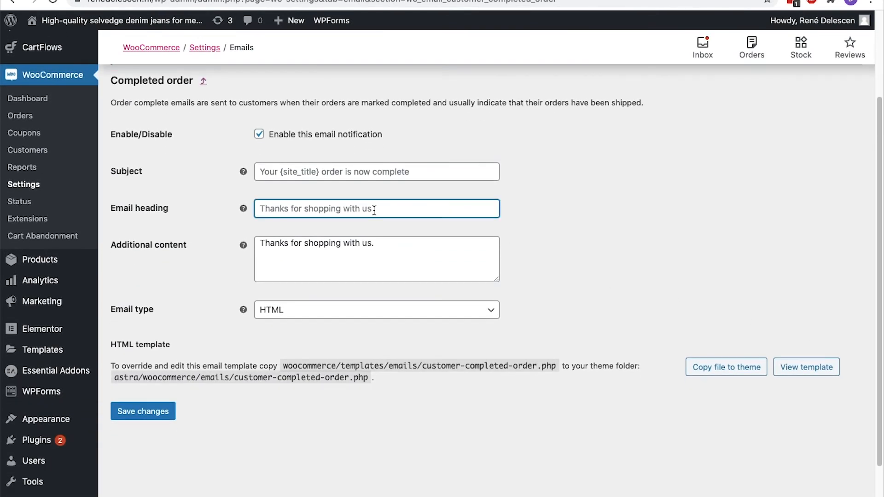
type("Thanks for shopping at clothing webshop X")
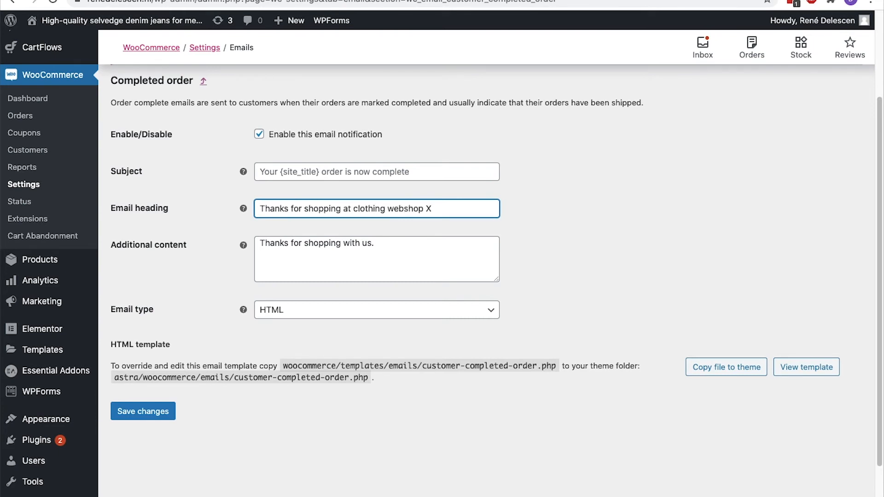
left_click(342, 244)
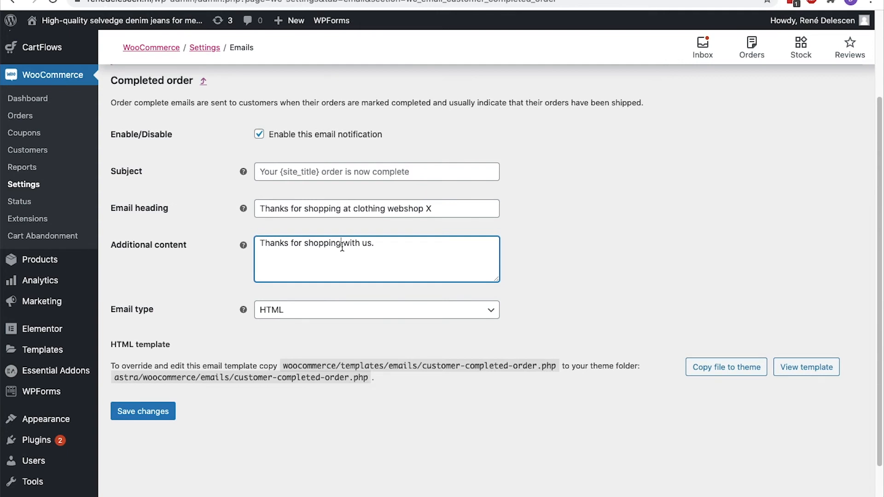
type("If you have any ques")
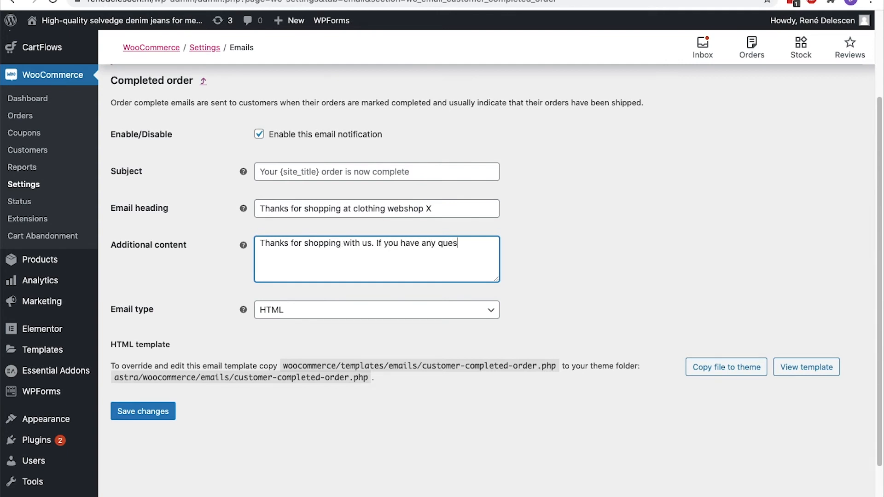
type("tions, don't hesitate and co")
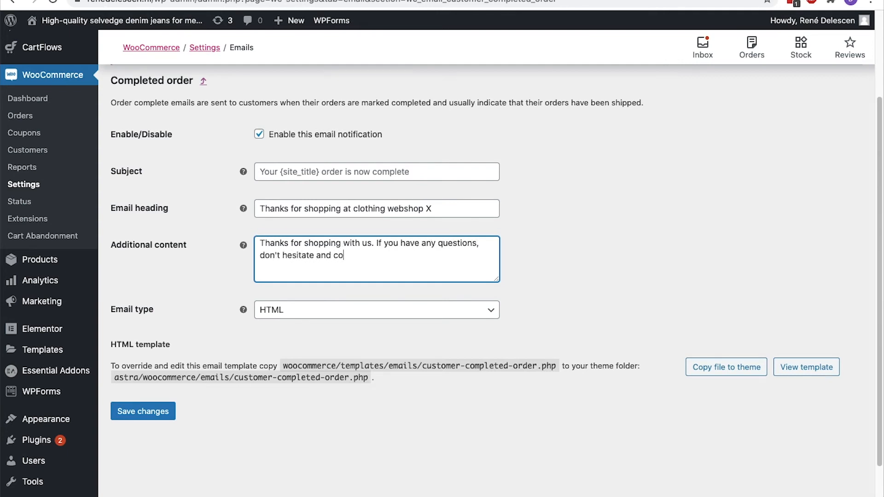
type("ntact our customer service.")
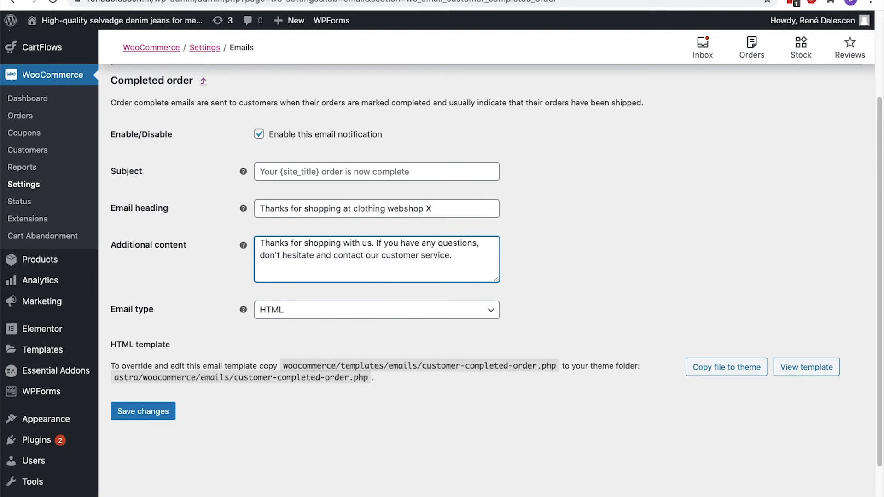
left_click(143, 411)
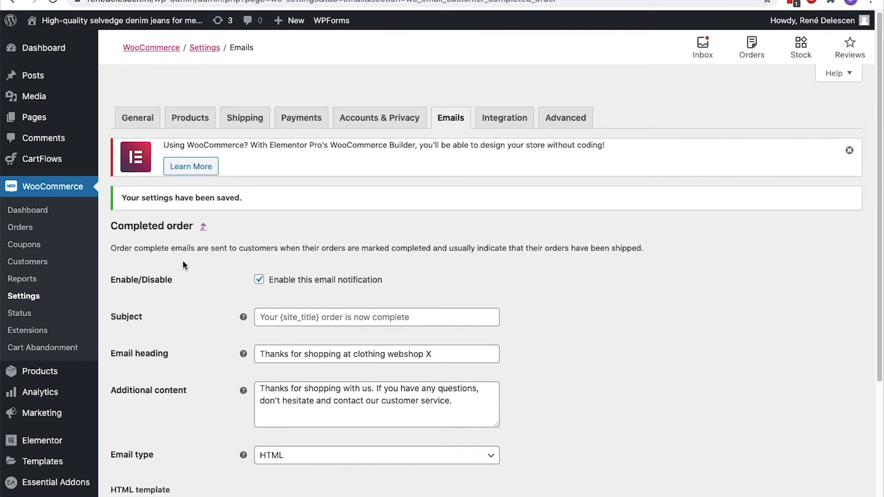
left_click(203, 227)
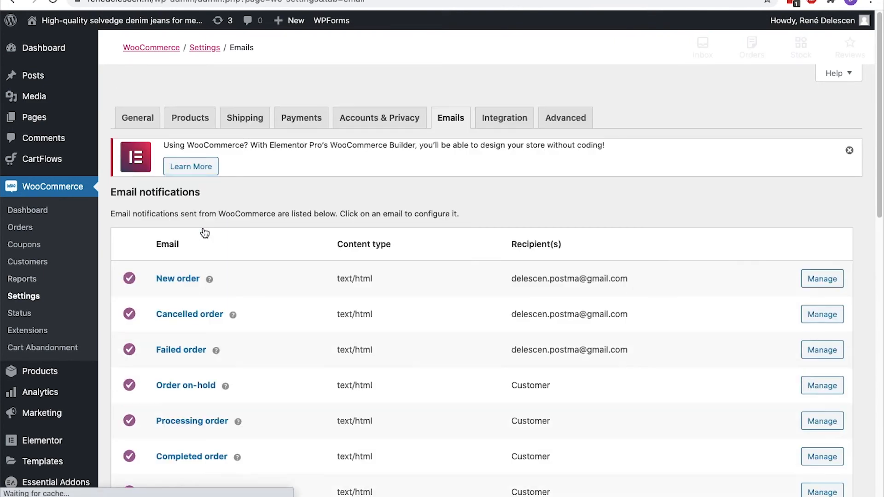
Replace the email sender 'From' name with 'Clothing Webshop X'
scroll(204, 233, "down", 3)
scroll(205, 234, "down", 10)
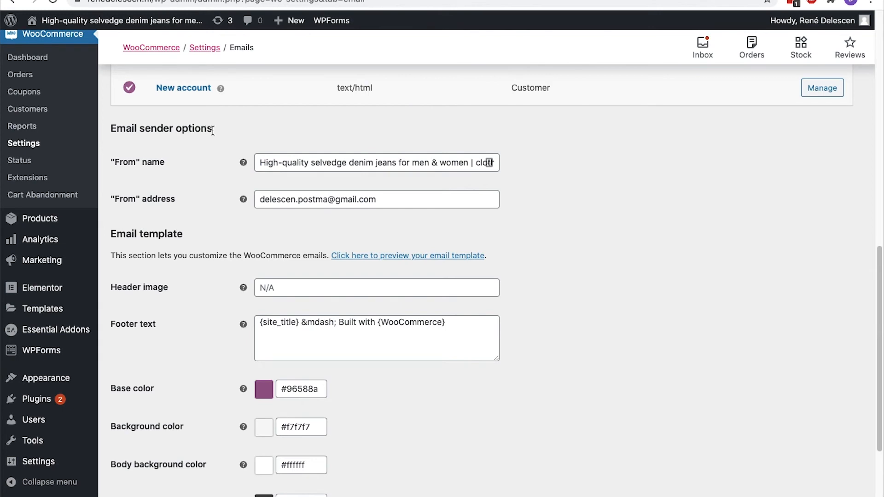
left_click(271, 156)
key("super+a")
type("Clothing Webshop X")
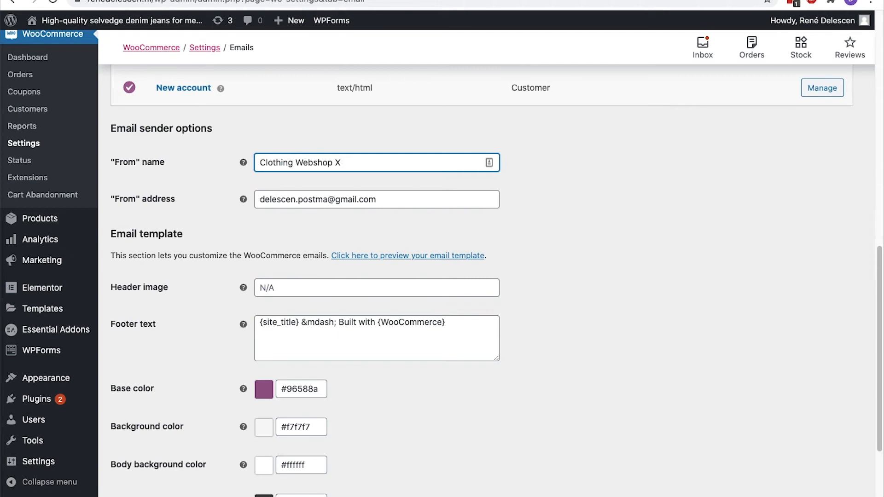
left_click(273, 198)
left_click_drag(389, 199, 252, 203)
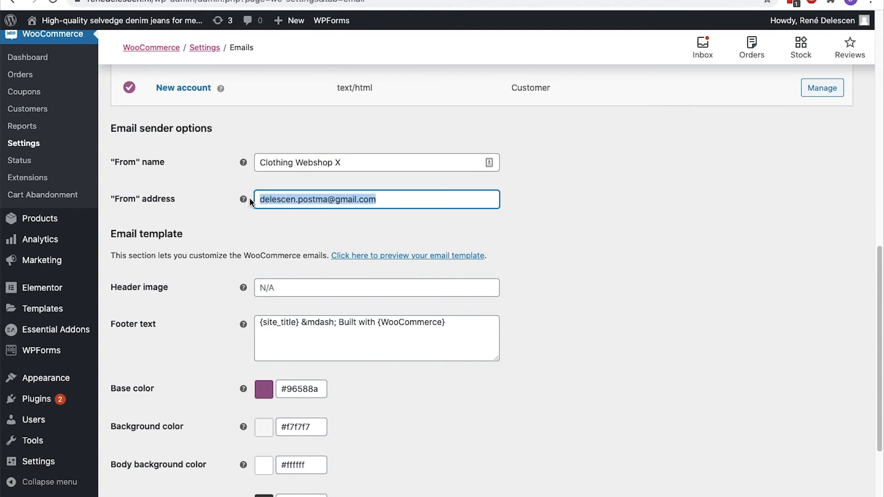
left_click(253, 211)
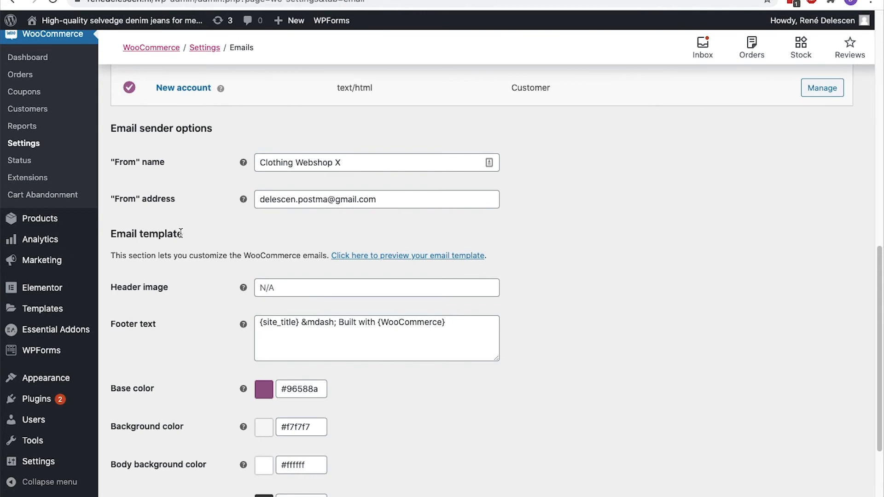
left_click(361, 255)
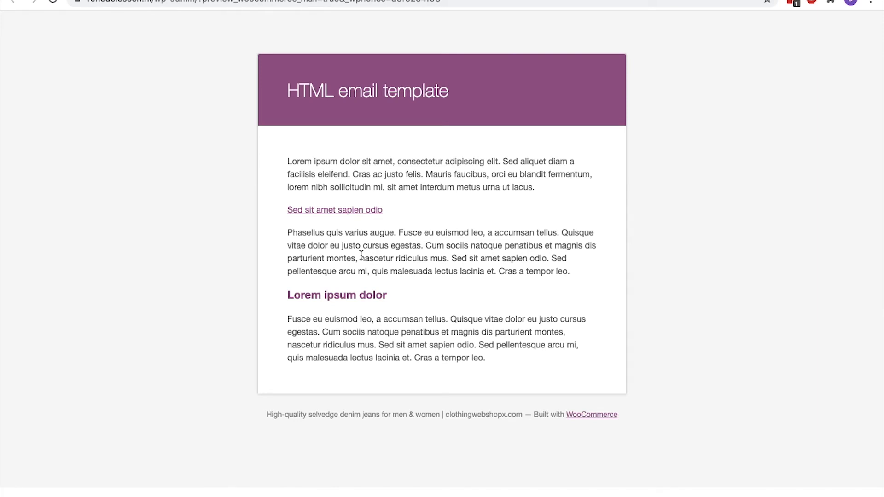
key("super+w")
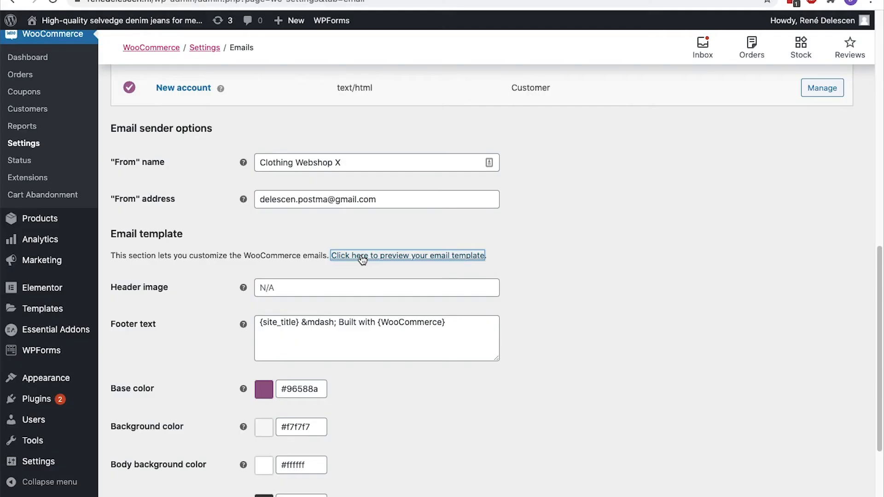
scroll(362, 259, "down", 2)
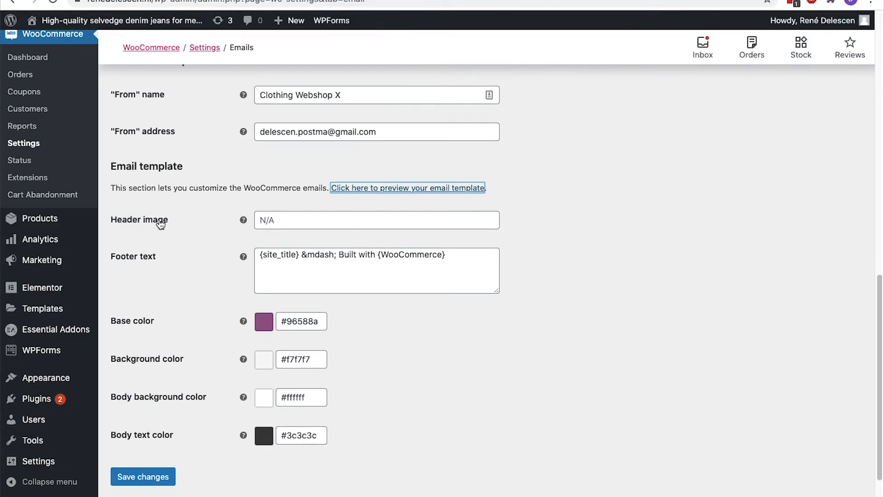
scroll(160, 224, "up", 10)
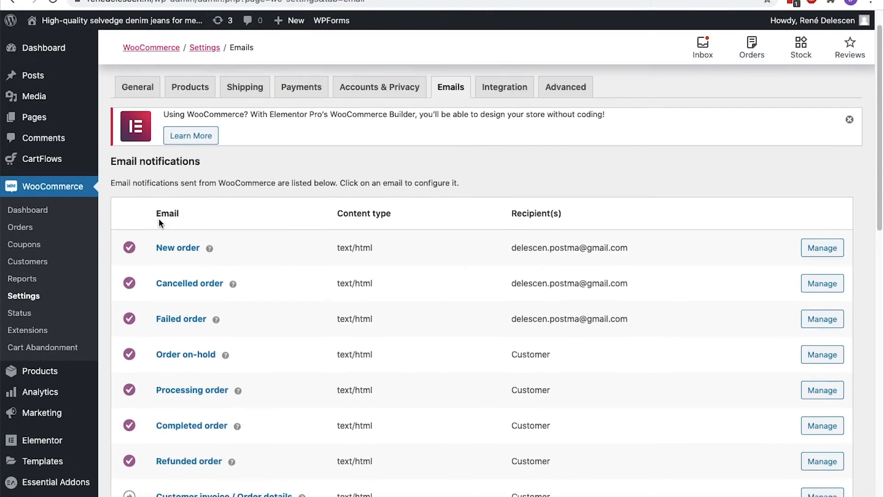
Copy the DNK logo's file link from the Media Library and return to the email settings
mouse_move(57, 94)
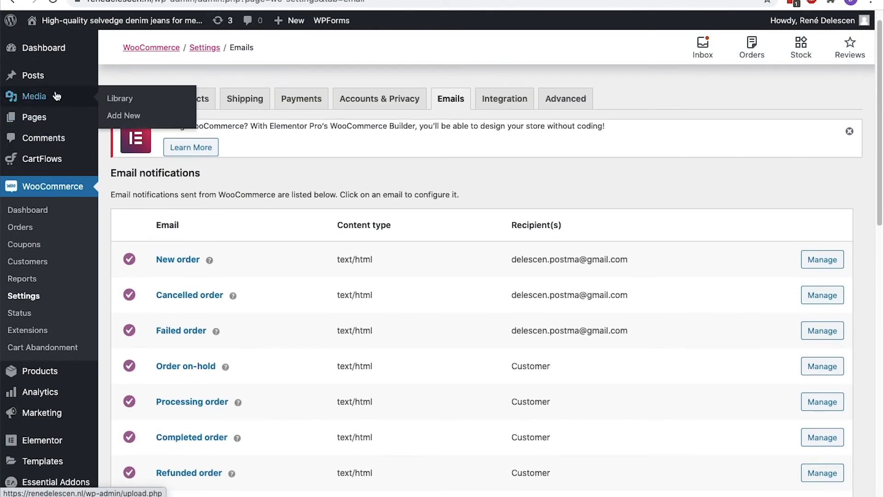
left_click(118, 100)
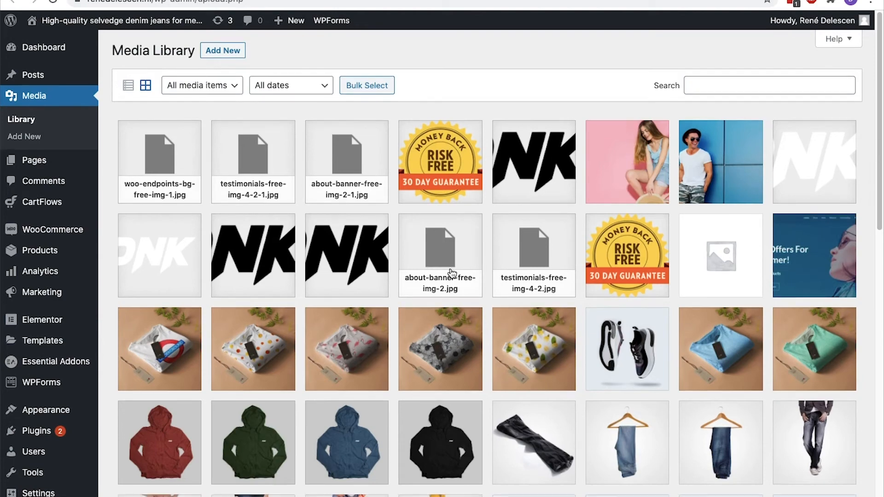
scroll(452, 274, "down", 5)
scroll(452, 274, "down", 4)
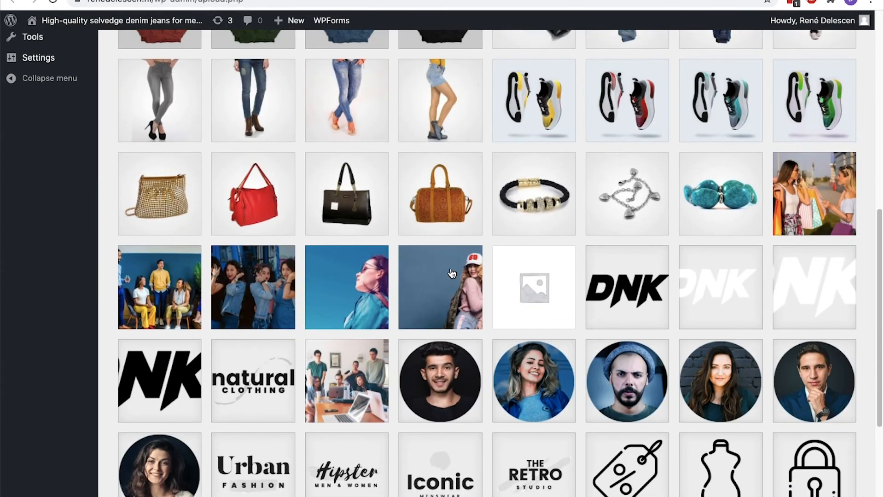
left_click(614, 284)
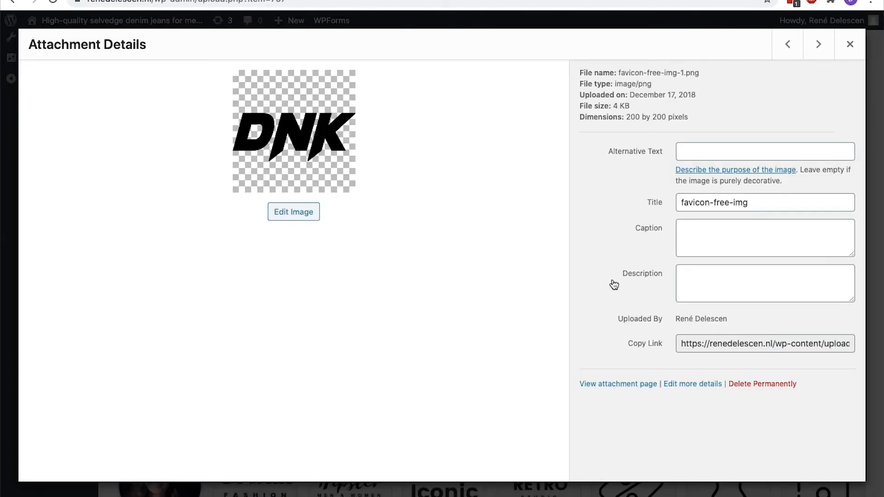
left_click(702, 344)
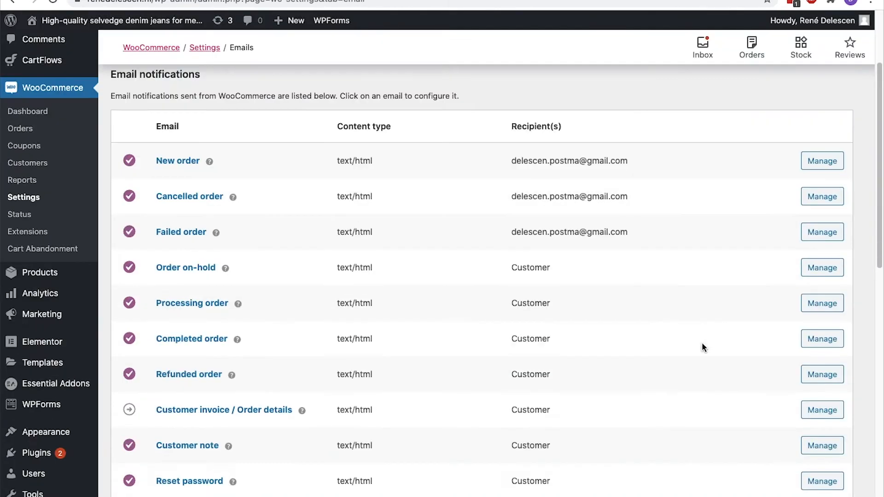
scroll(297, 321, "down", 10)
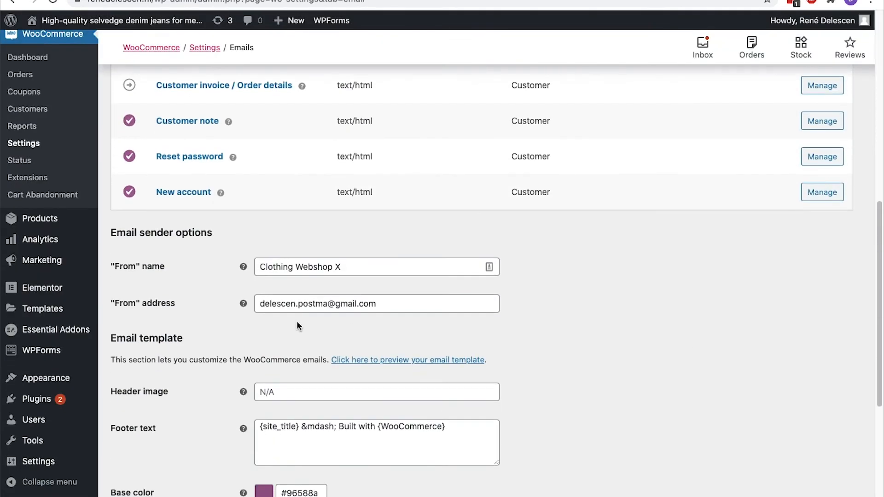
left_click(272, 228)
Paste the logo link as header image and set the footer to 'Thank you for purchasing at Clothing Webshop X'
type("https://renedelescen.nl/wp-content/uploads/2018/12/favicon-free-img-1.png")
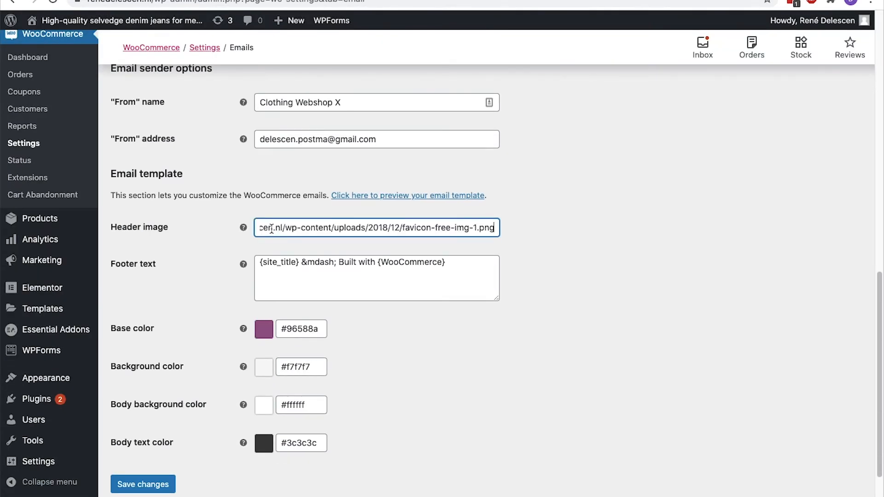
left_click(451, 266)
key("super+a")
type("T")
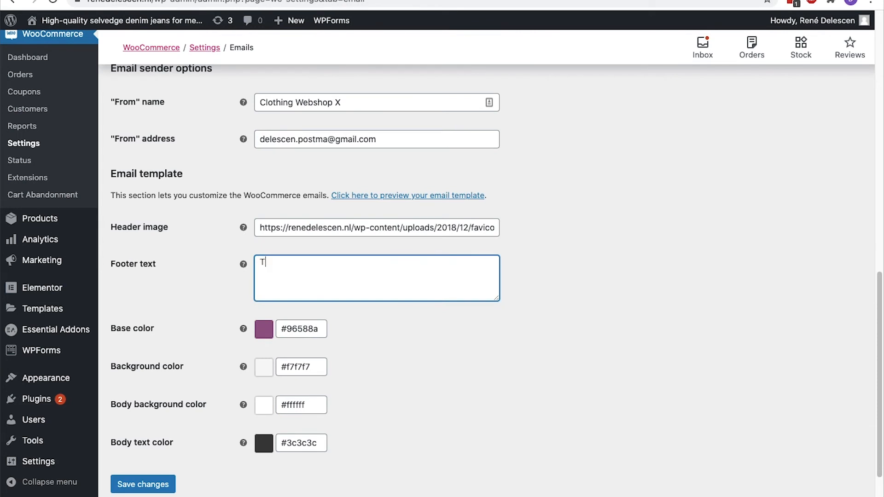
type("hank you for purchasing at C")
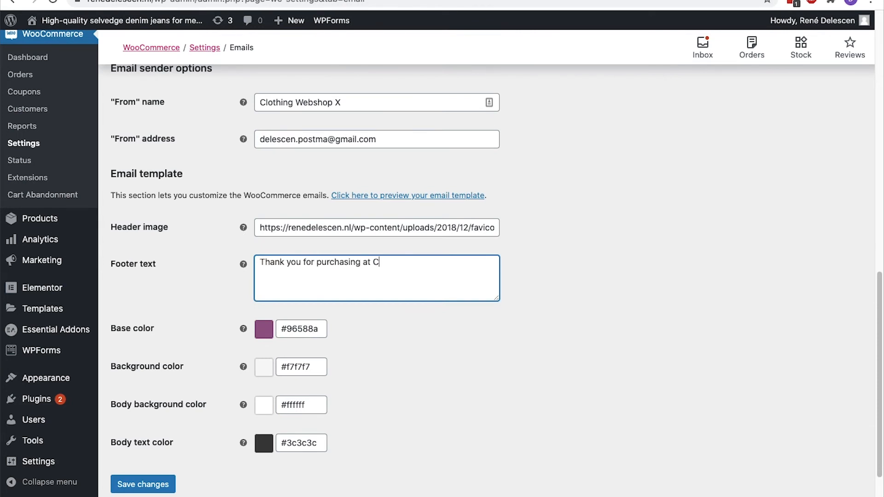
type("lothing Webshop X.")
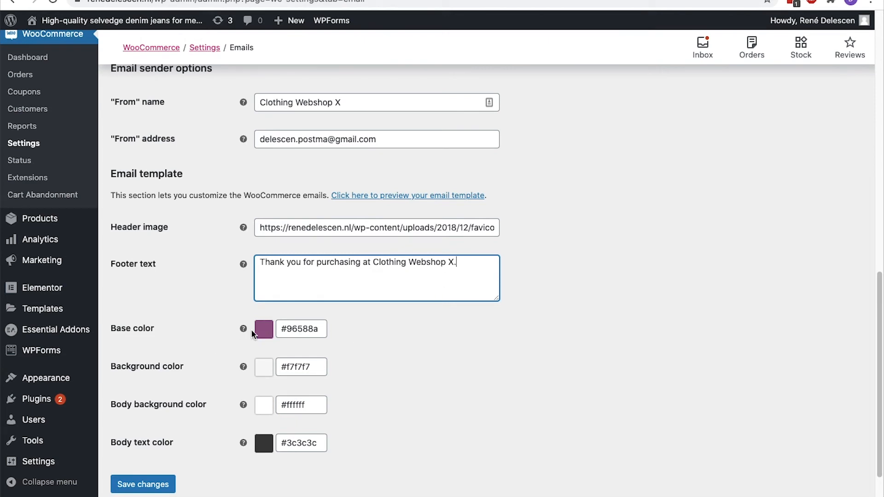
Set the email base colour to #064476, save, and preview the template
double_click(293, 329)
type("0")
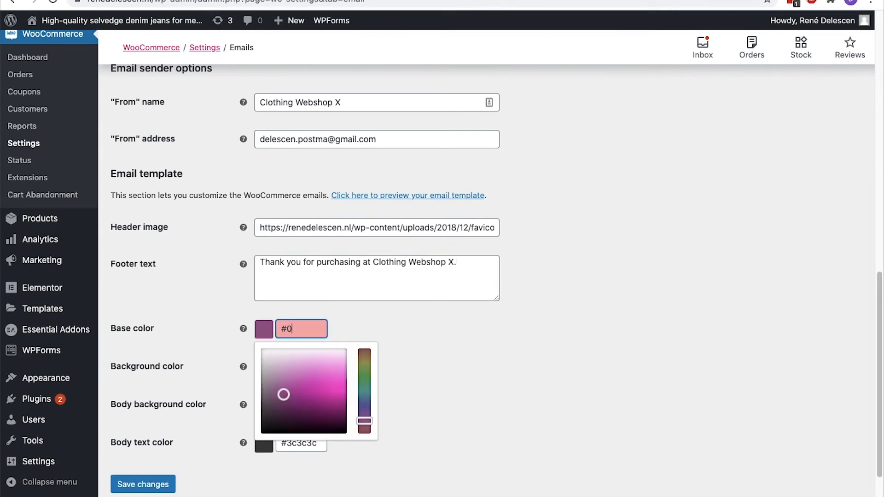
type("64476")
left_click(430, 316)
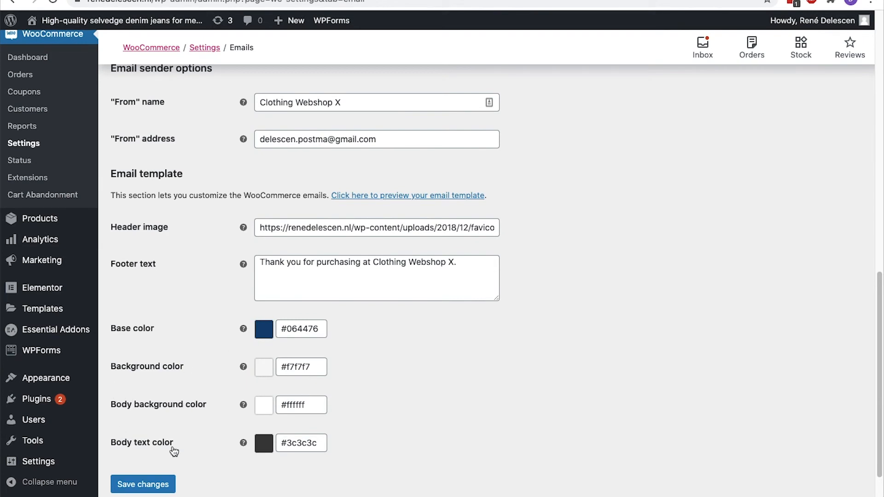
scroll(173, 451, "down", 2)
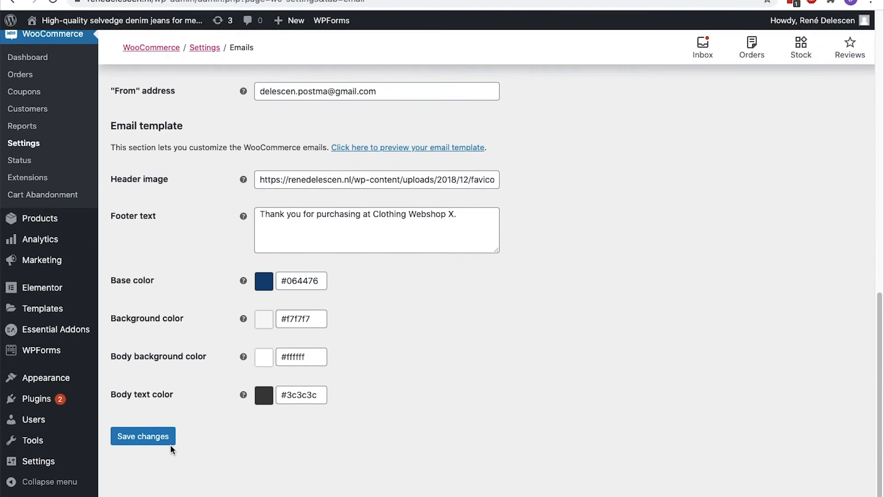
left_click(154, 438)
scroll(270, 360, "down", 12)
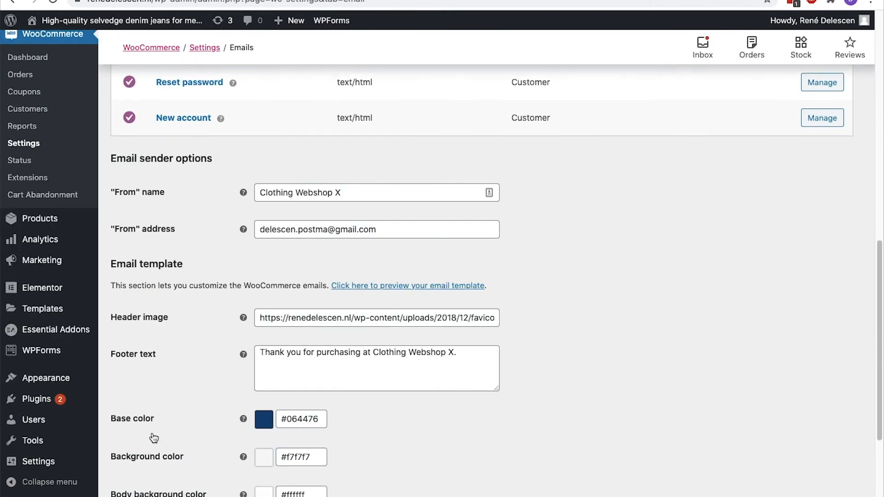
left_click(408, 270)
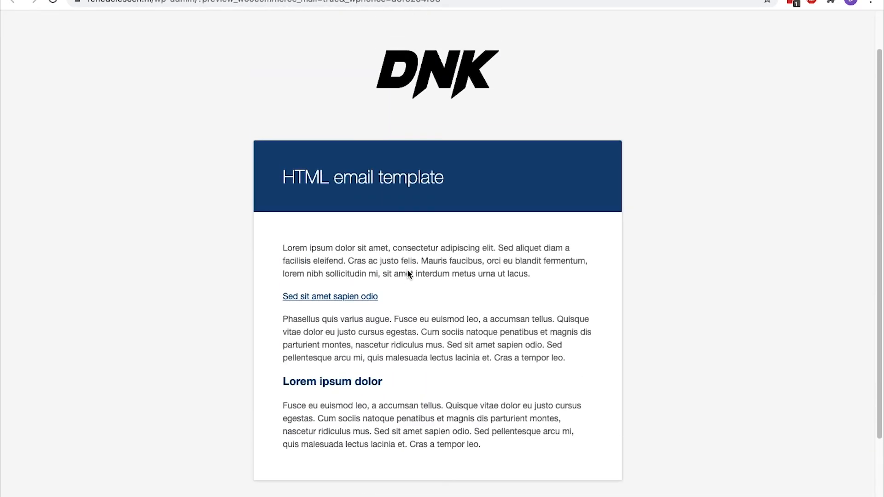
Return from the email preview and review the Completed order email's additional content
scroll(408, 270, "down", 1)
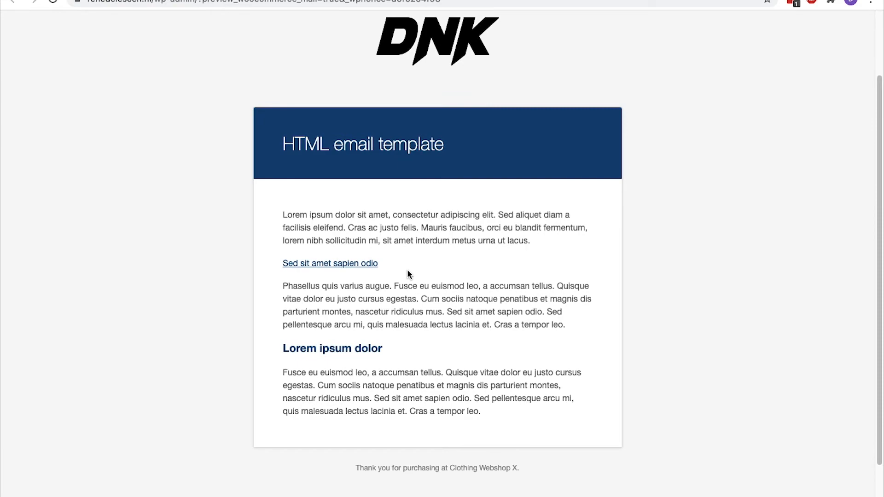
key("super+bracketleft")
scroll(408, 274, "up", 10)
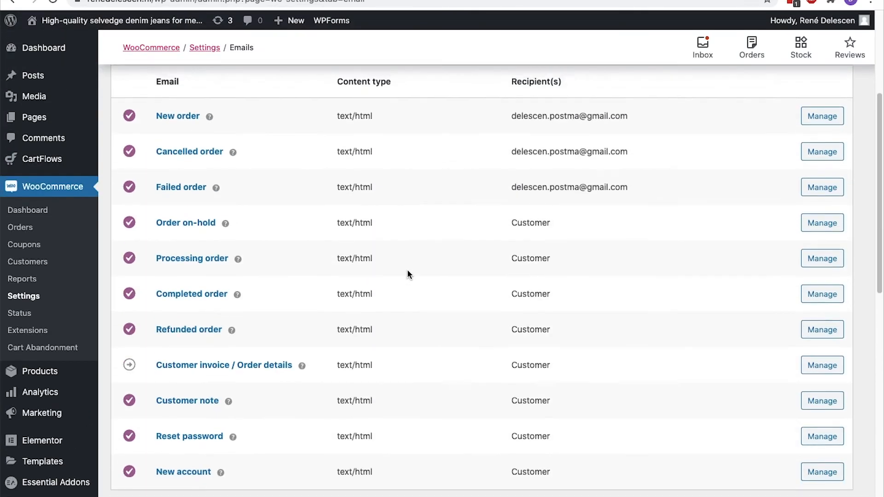
scroll(408, 275, "down", 1)
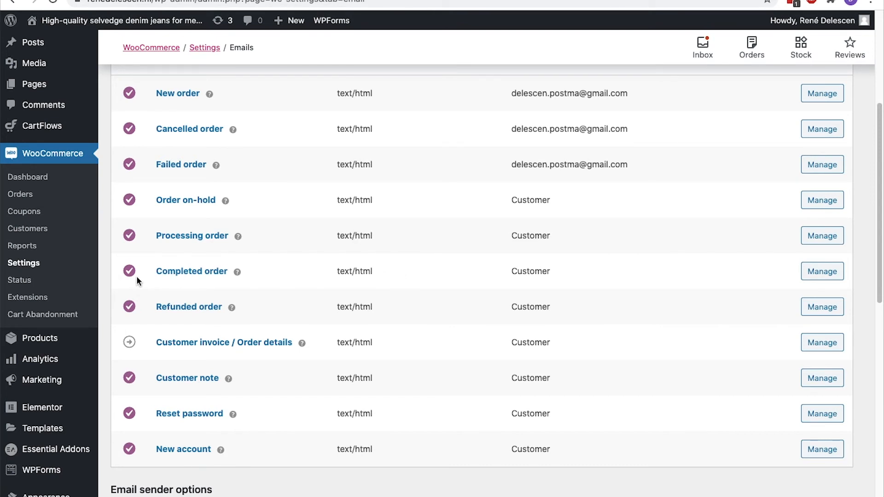
left_click(812, 276)
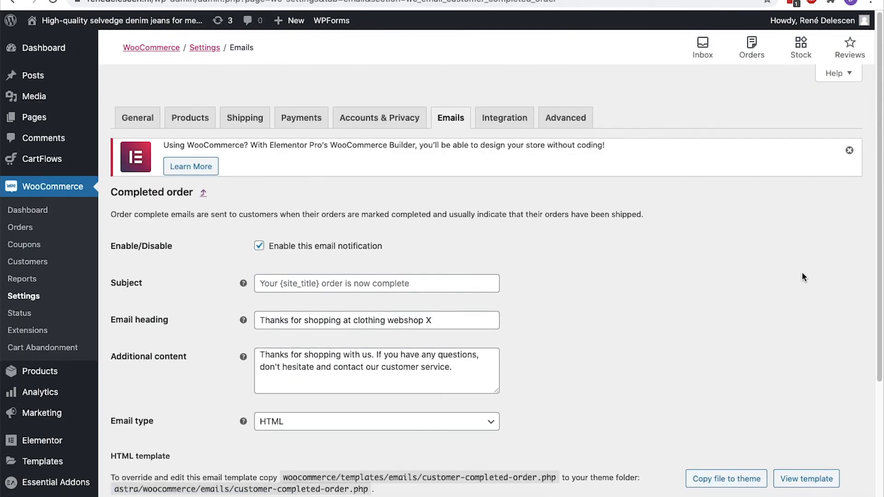
left_click_drag(461, 367, 258, 359)
left_click(258, 359)
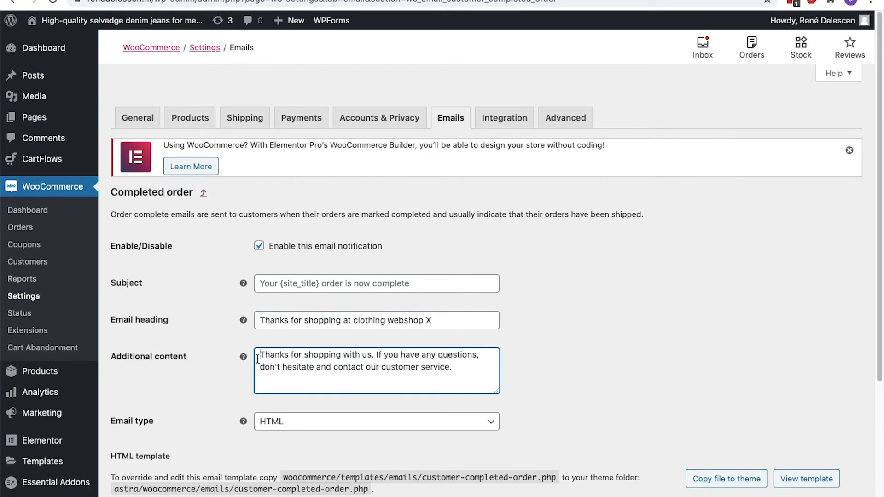
left_click(497, 123)
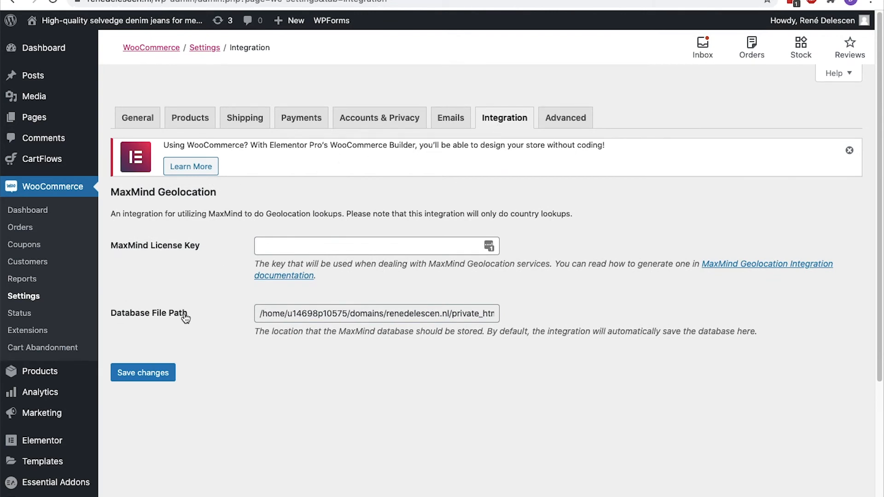
In Advanced settings, make Privacy Policy the terms and conditions page and save
left_click(554, 118)
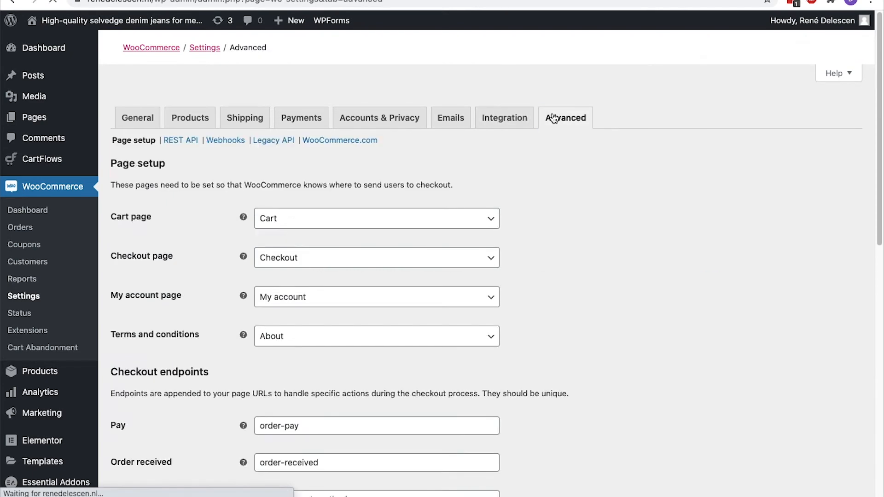
scroll(554, 117, "down", 1)
scroll(553, 117, "down", 3)
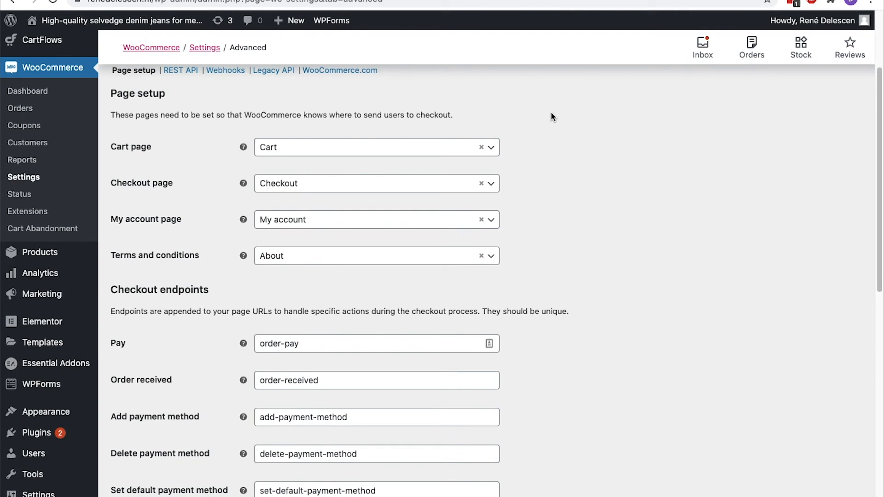
left_click(490, 257)
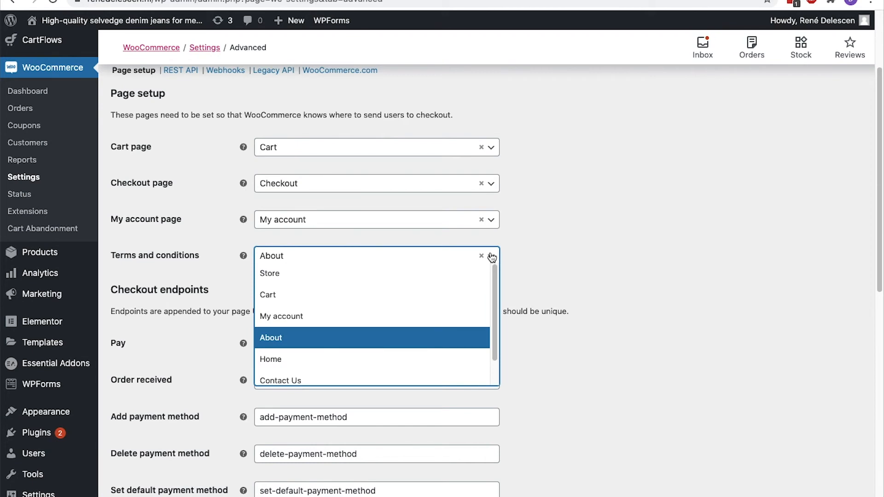
scroll(477, 289, "down", 1)
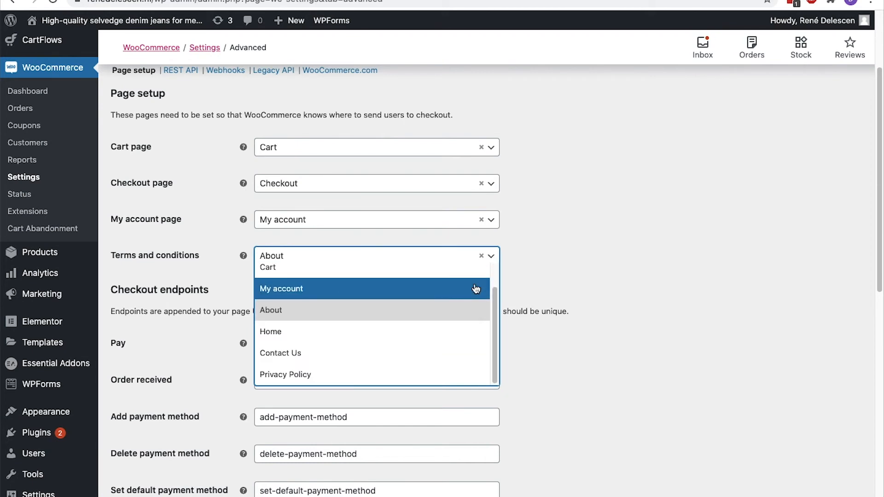
left_click(437, 374)
scroll(573, 316, "down", 5)
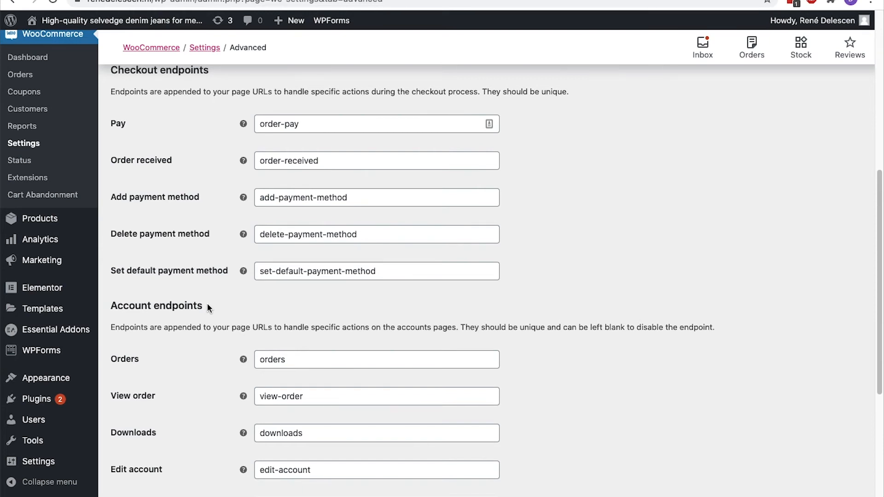
scroll(208, 304, "down", 5)
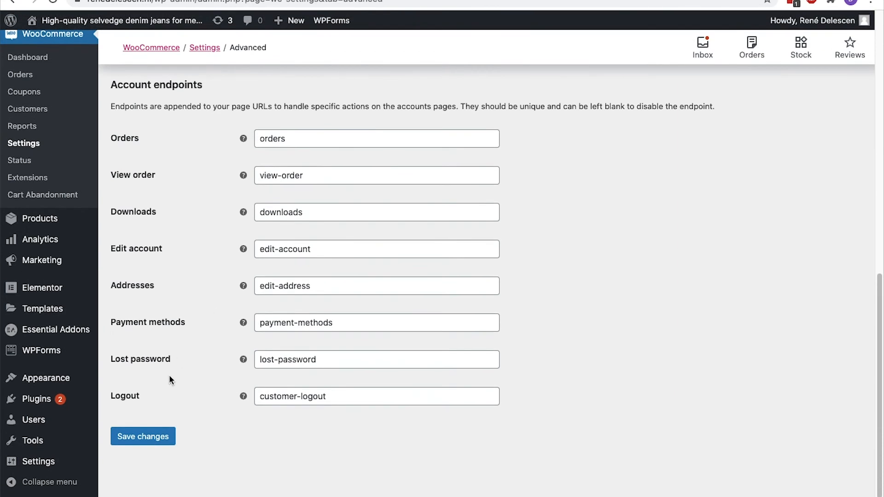
left_click(149, 436)
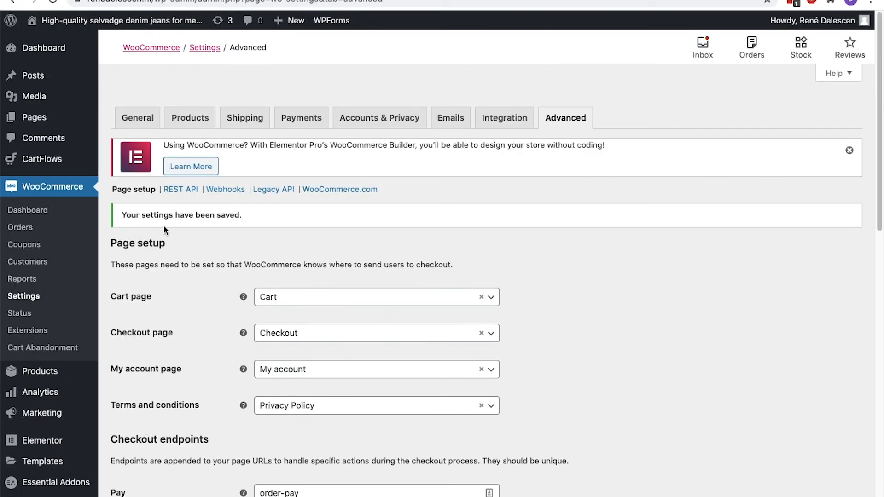
View the REST API, Webhooks and Legacy API sections, then save the WooCommerce.com settings unchanged
left_click(183, 193)
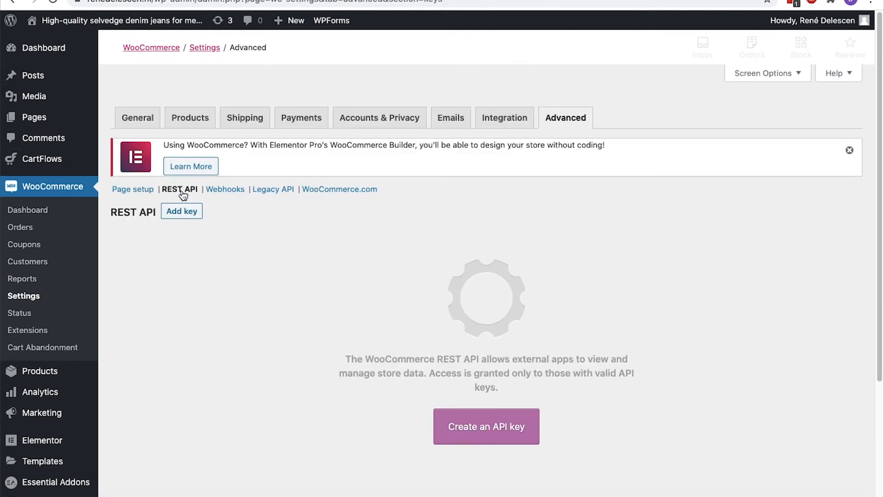
left_click(214, 191)
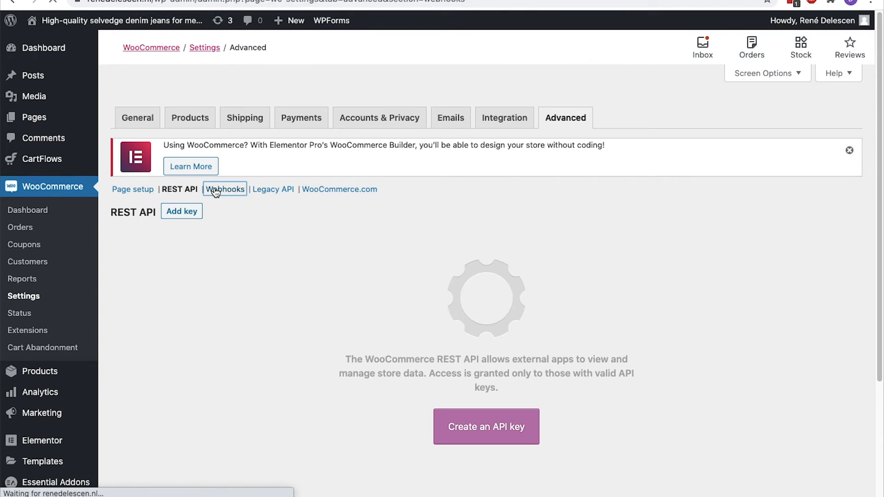
left_click(271, 193)
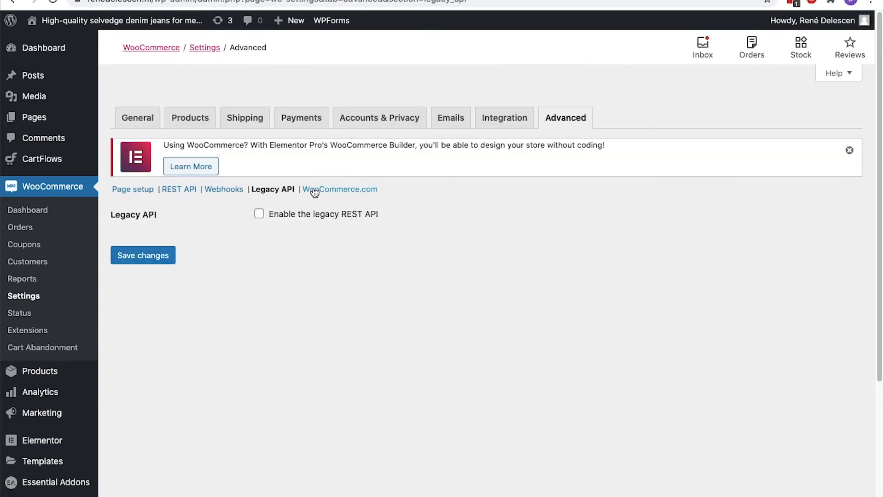
left_click(315, 192)
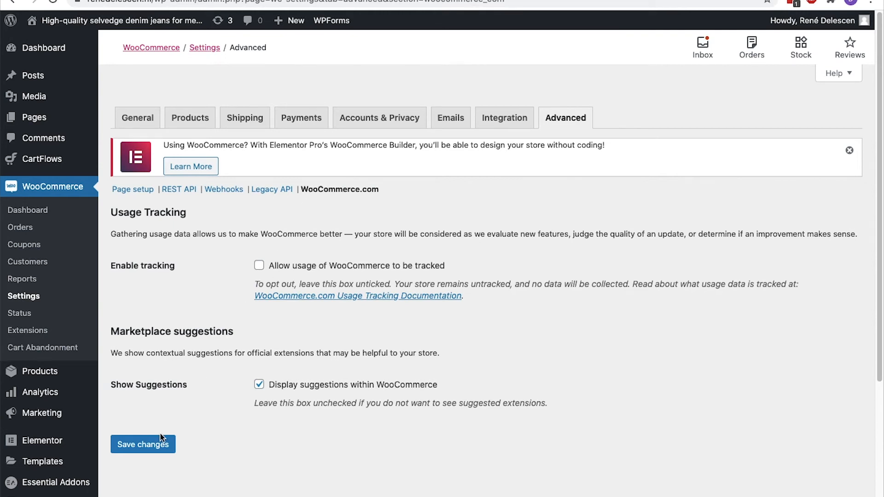
left_click(161, 445)
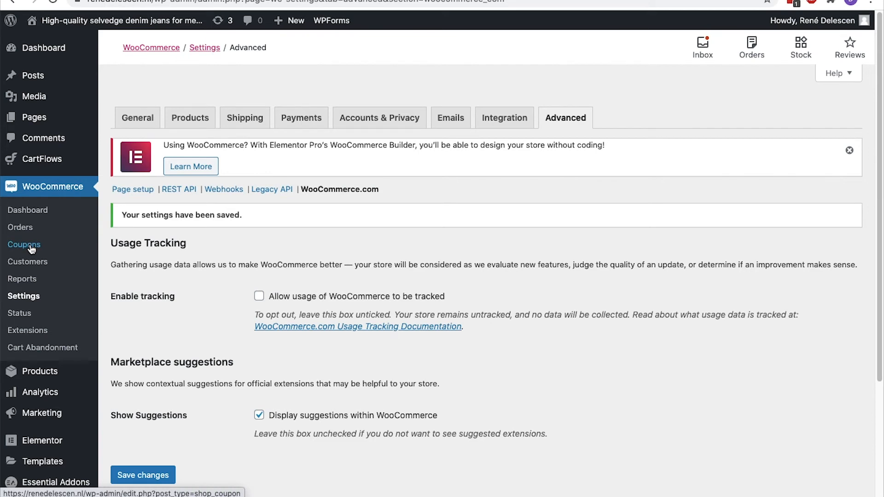
left_click(136, 129)
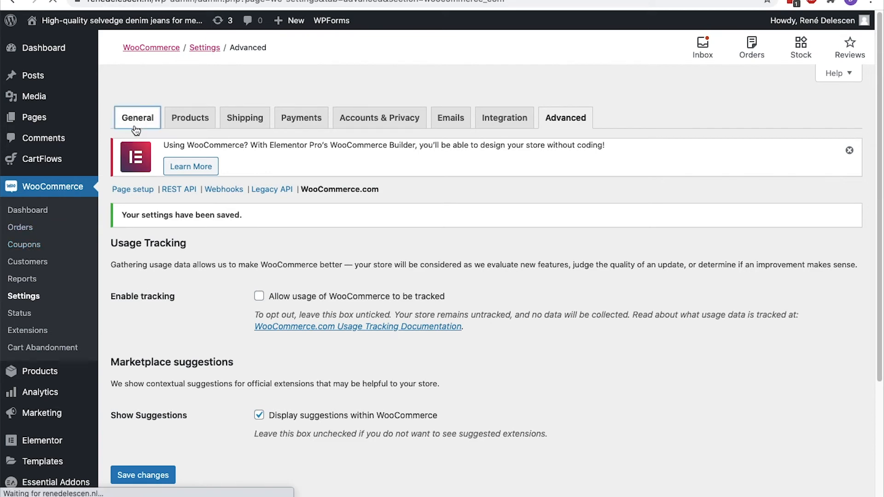
Confirm coupon codes are enabled in General settings and go to the Coupons list
scroll(136, 130, "down", 4)
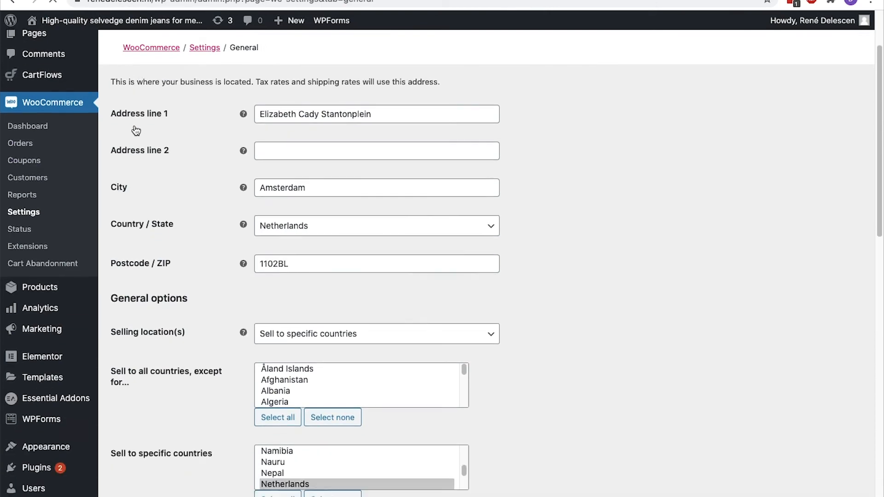
scroll(136, 130, "down", 8)
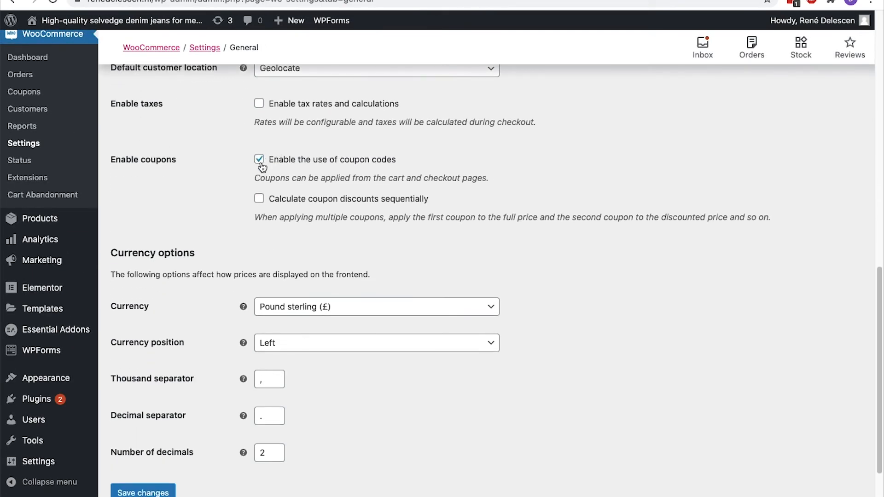
left_click(29, 94)
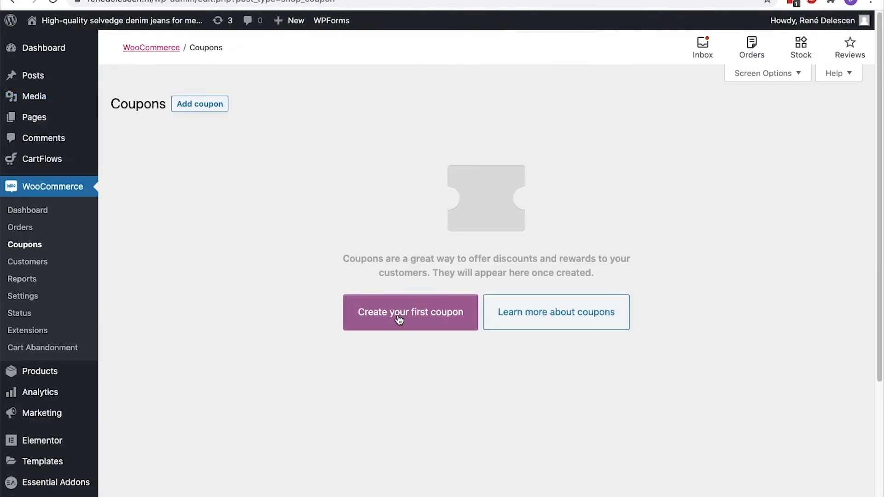
Add a coupon with code 10%coupon and description 'You entered a 10% coupon code to your order.'
left_click(221, 110)
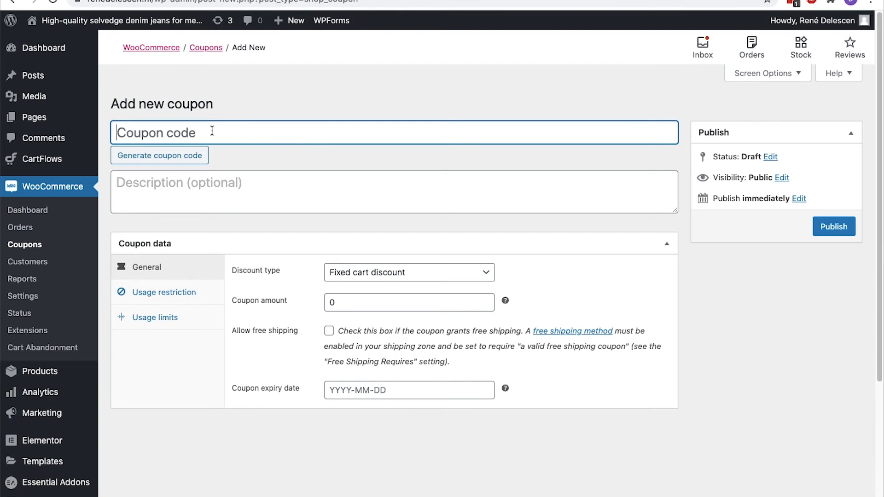
type("10%coupon")
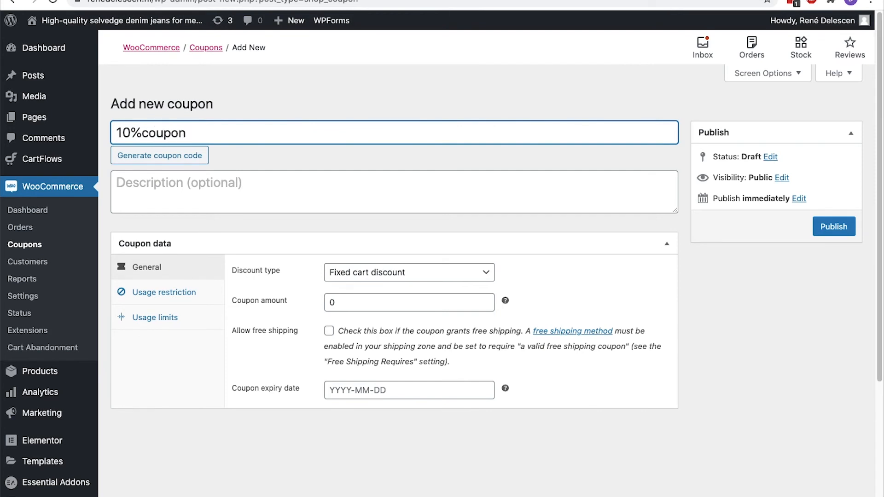
left_click(203, 183)
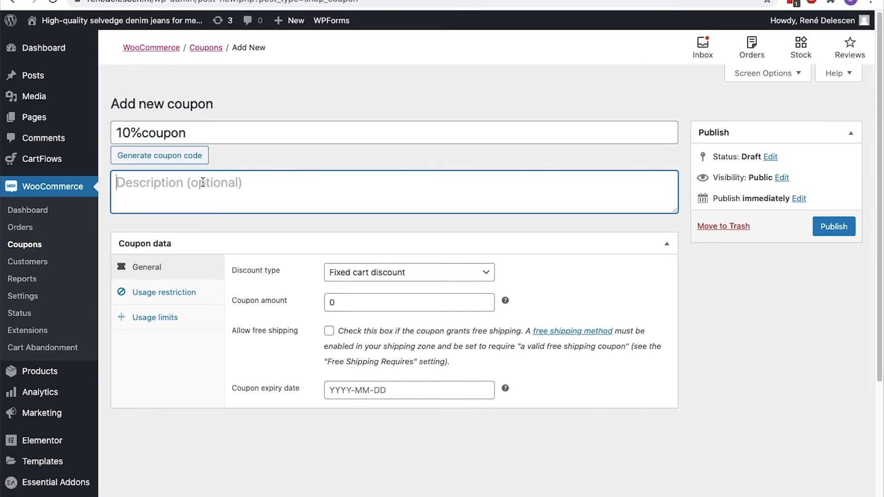
type("You entered a 10%")
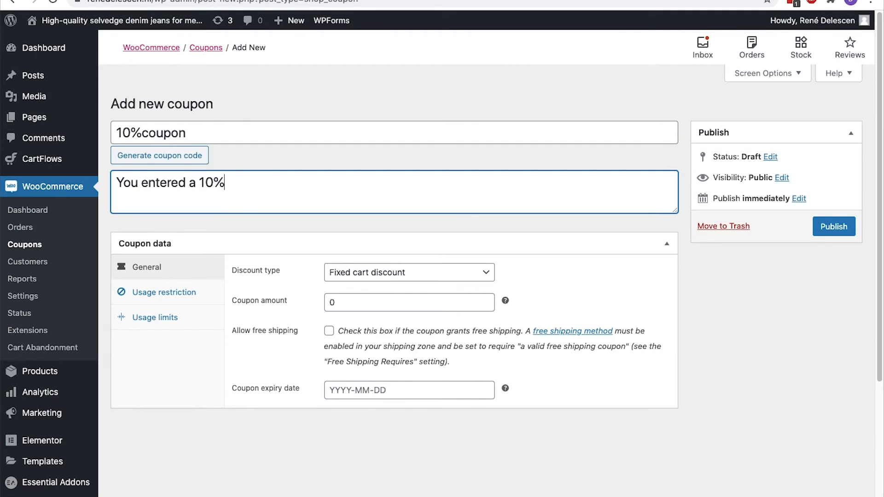
type(" coupon code to your order.")
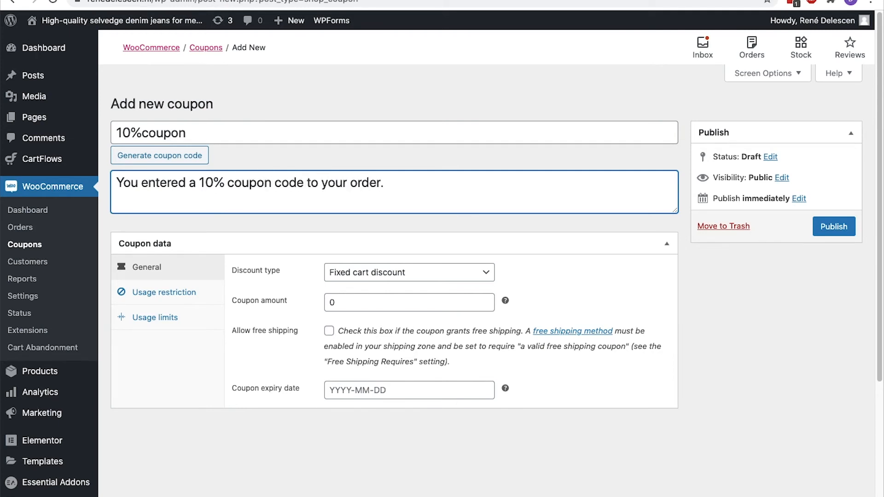
scroll(126, 167, "down", 3)
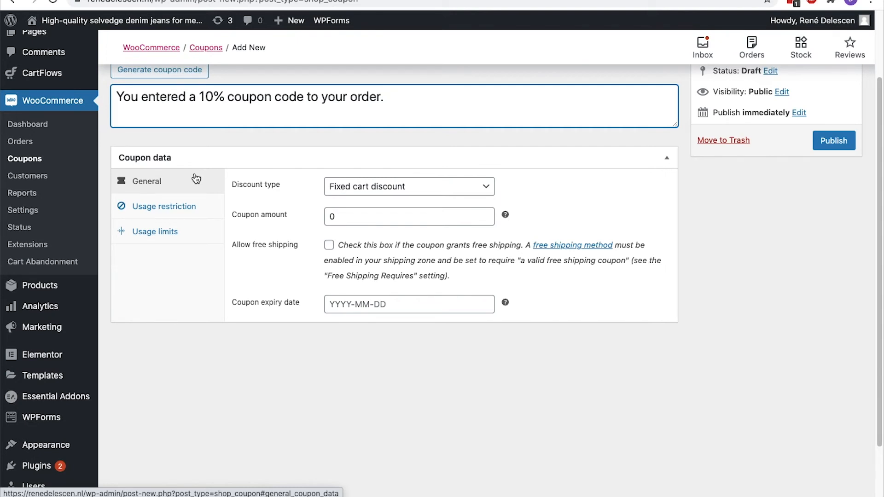
Set the coupon's discount type to Fixed cart discount
left_click(484, 193)
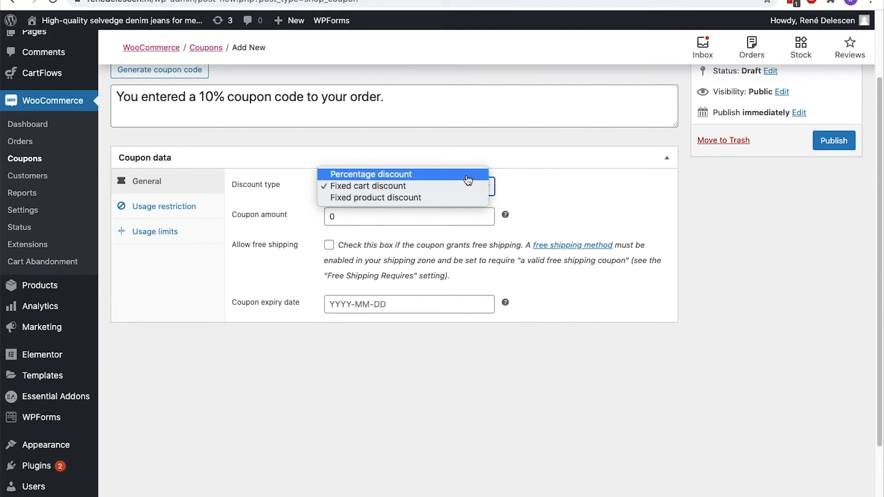
left_click(468, 175)
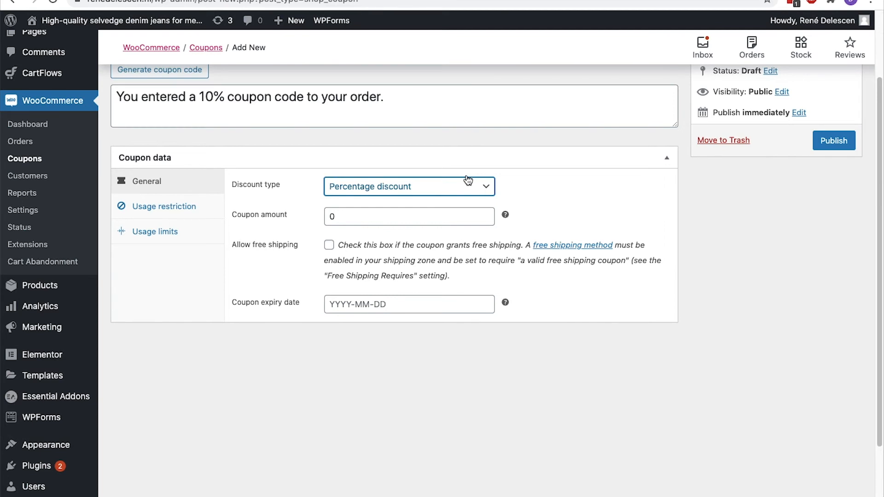
left_click(468, 182)
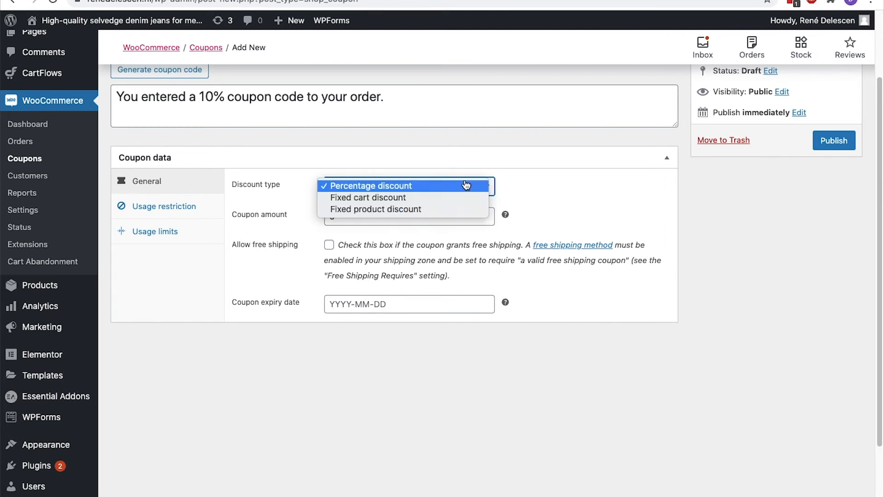
left_click(462, 210)
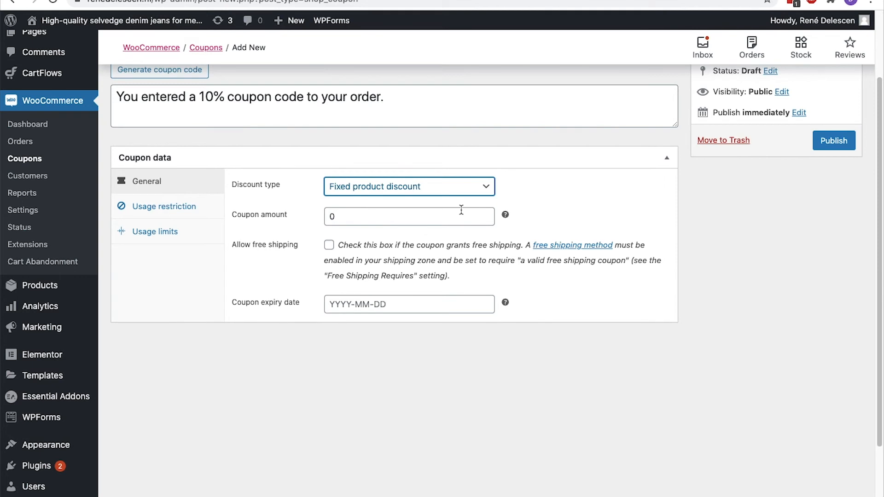
left_click(463, 193)
left_click(456, 180)
Set the coupon amount to 10 and the expiry date to 2020-08-31
scroll(458, 183, "down", 2)
left_click(386, 151)
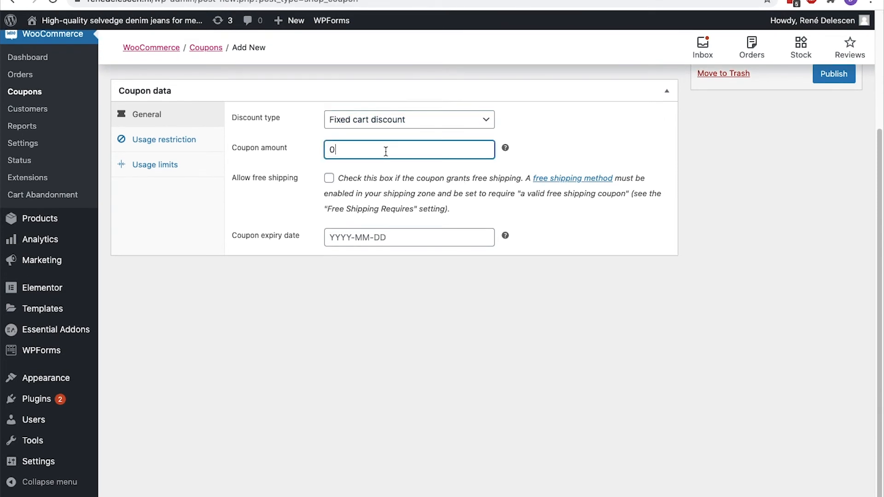
key("BackSpace")
type("10")
left_click(439, 236)
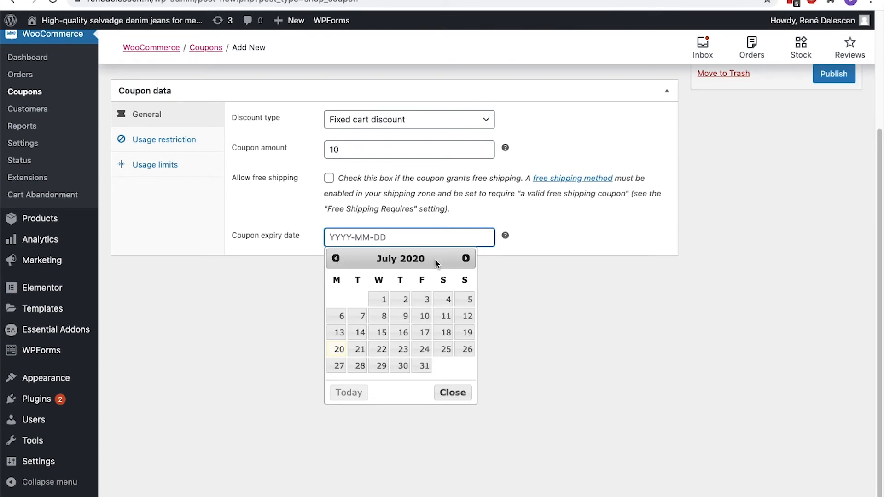
left_click(466, 260)
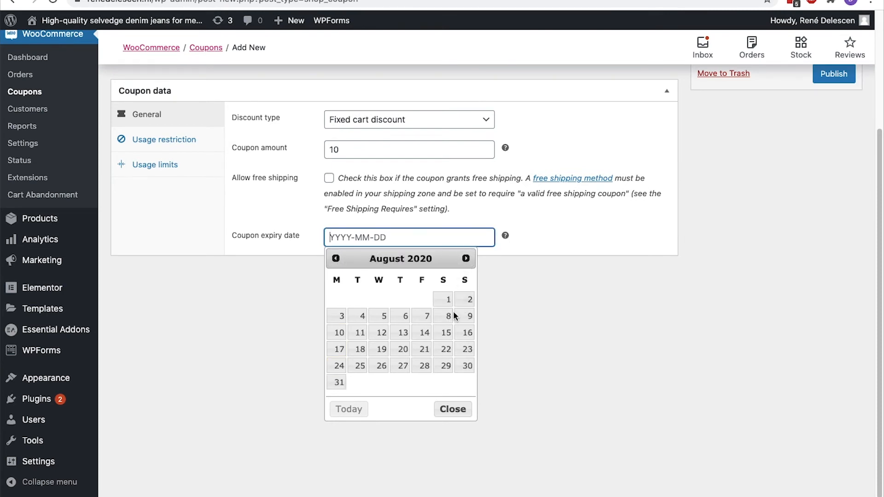
left_click(337, 382)
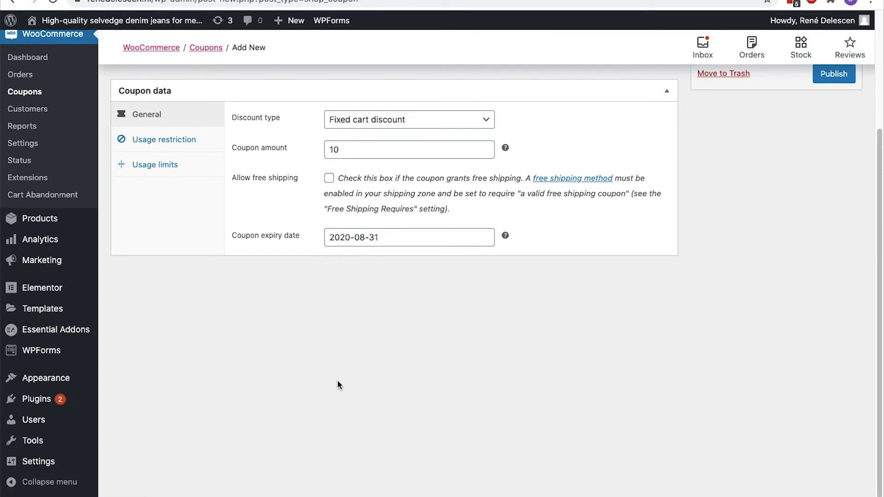
left_click(199, 145)
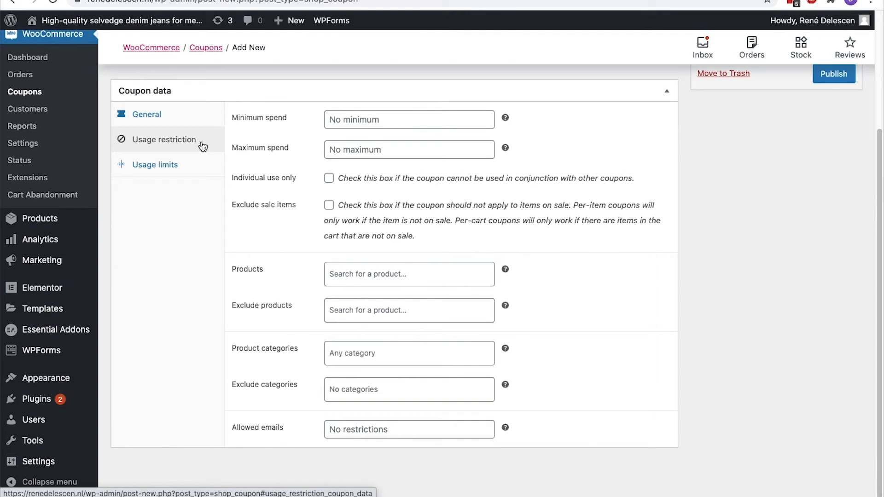
Set minimum spend 150 and maximum spend 500, individual use only, excluding sale items
left_click(342, 121)
type("150")
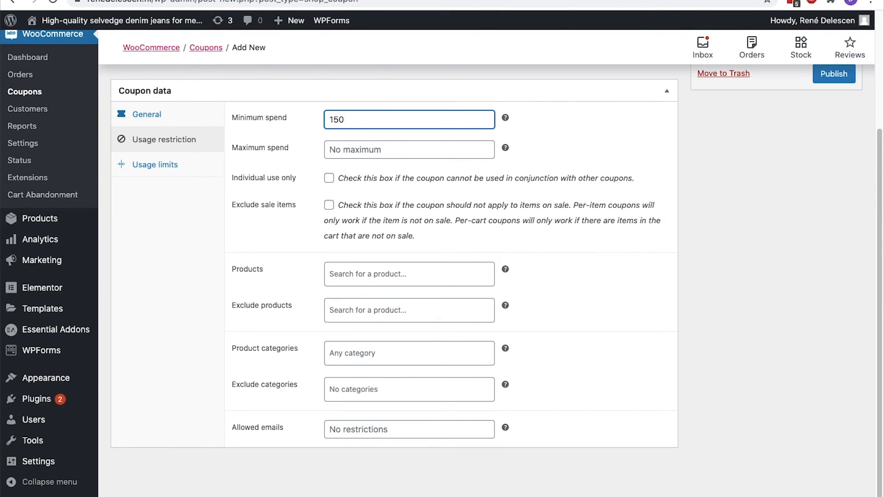
left_click(340, 148)
type("500")
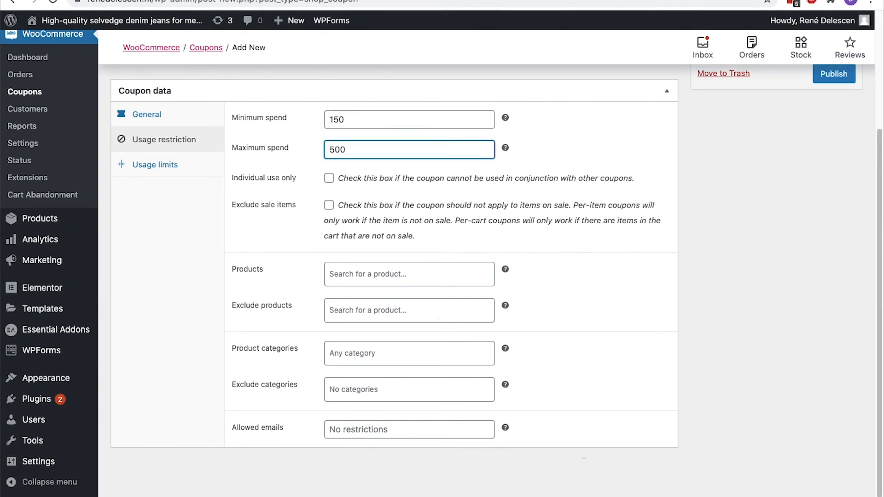
left_click(329, 179)
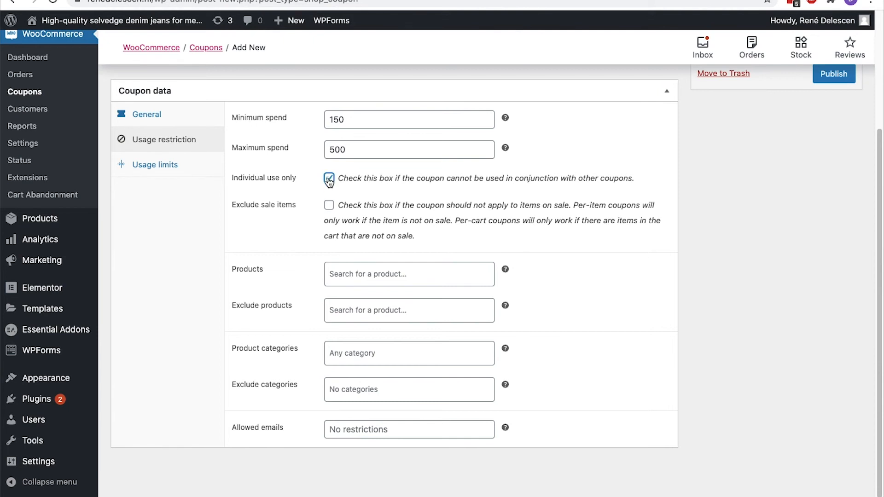
left_click(329, 205)
Restrict the coupon to the Light Blue Jeans product
left_click(333, 267)
type("jeans")
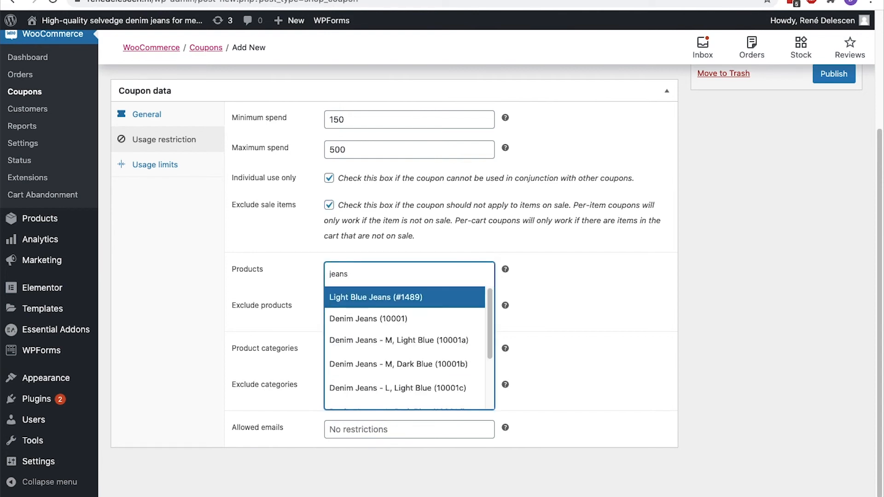
left_click(340, 295)
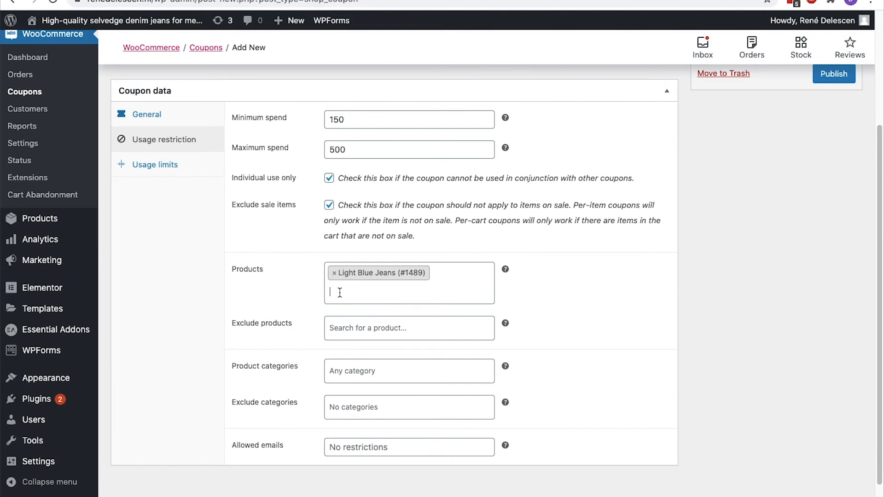
left_click(340, 319)
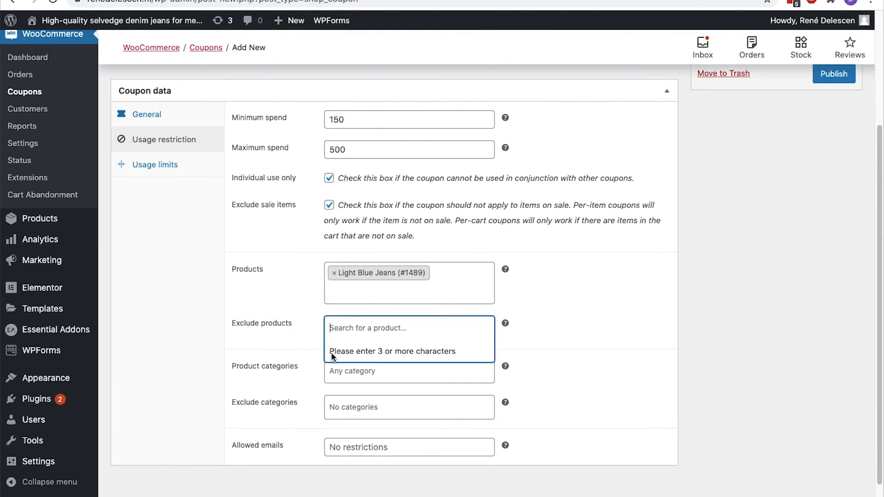
left_click(329, 373)
left_click(302, 375)
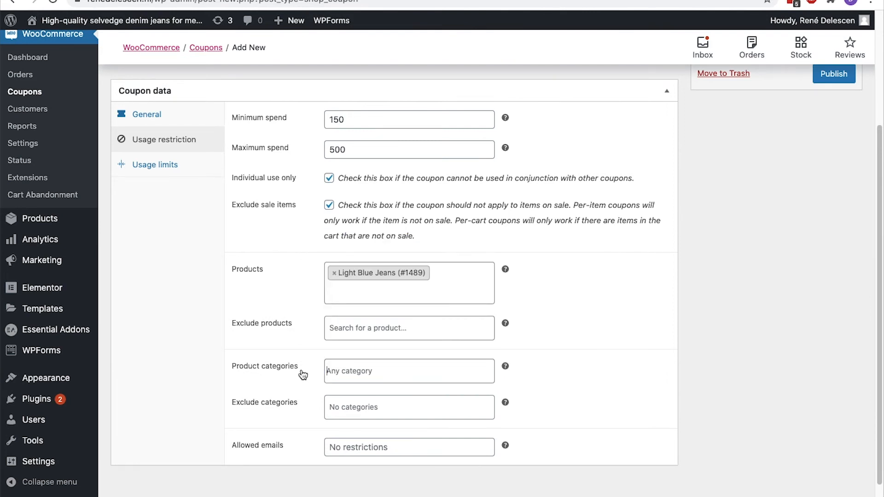
scroll(303, 375, "down", 1)
Leave Allowed emails empty, removing a test address typed there
left_click(335, 427)
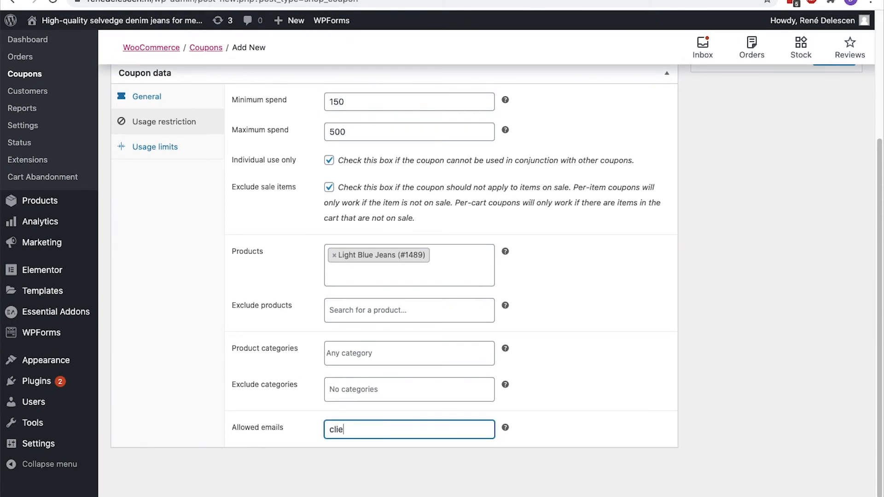
key("super+a")
key("BackSpace")
left_click(181, 156)
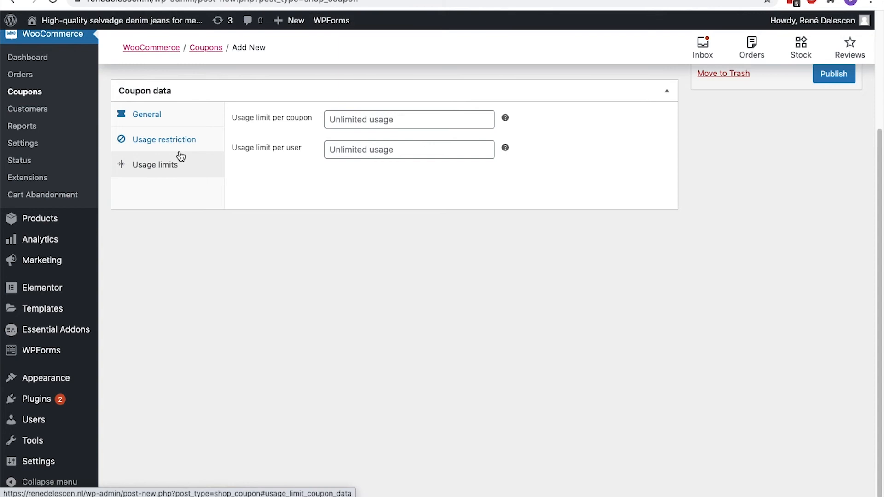
Leave the per-coupon usage limit empty for unlimited use and publish 10%coupon
left_click(339, 120)
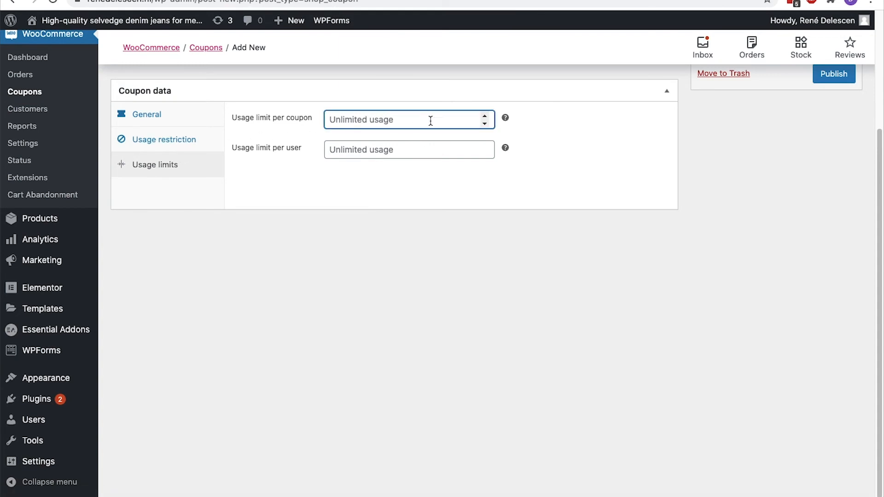
left_click(484, 121)
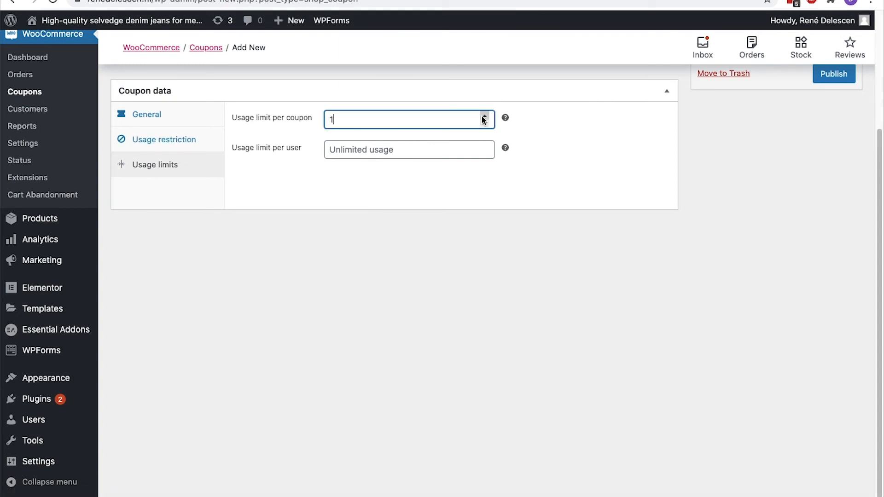
left_click(468, 135)
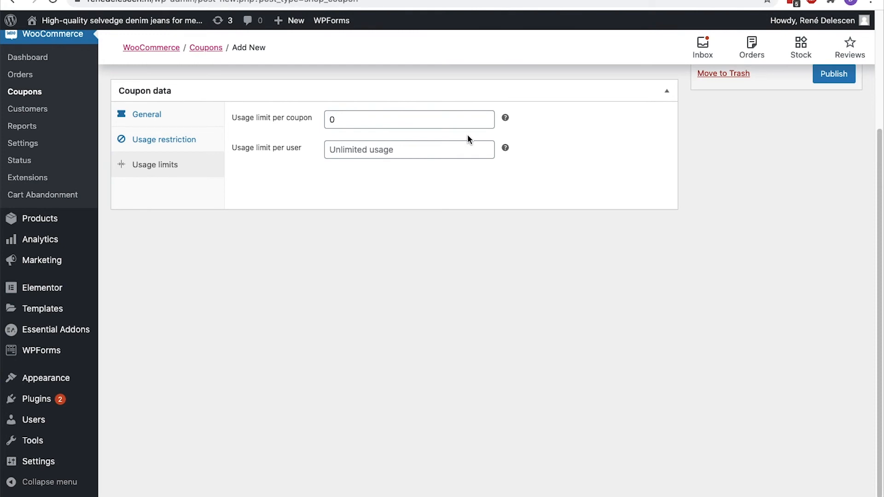
left_click(464, 120)
key("BackSpace")
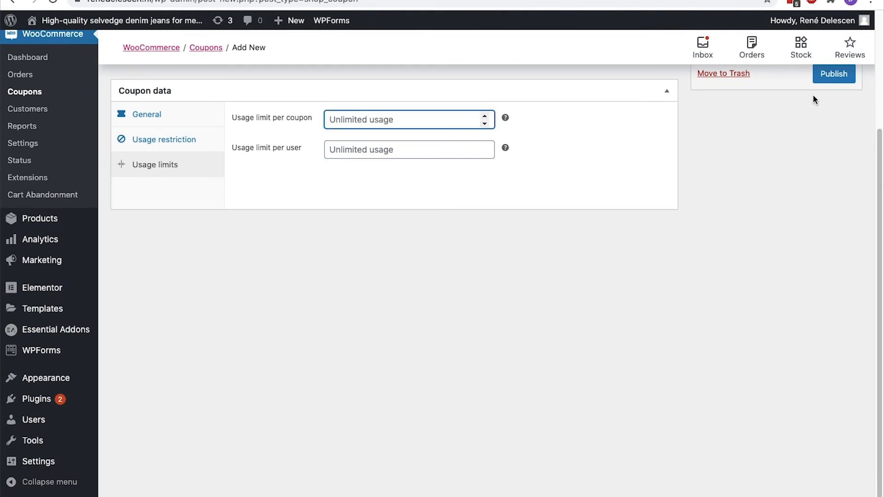
scroll(827, 84, "up", 3)
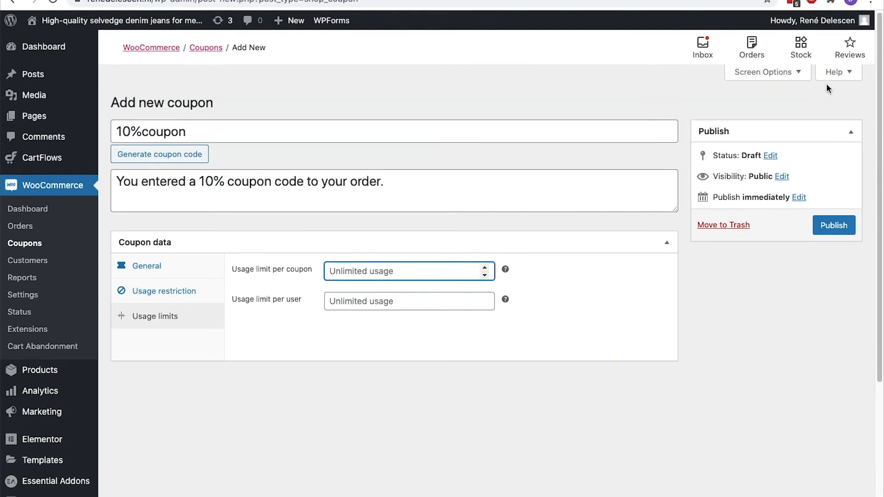
left_click(827, 225)
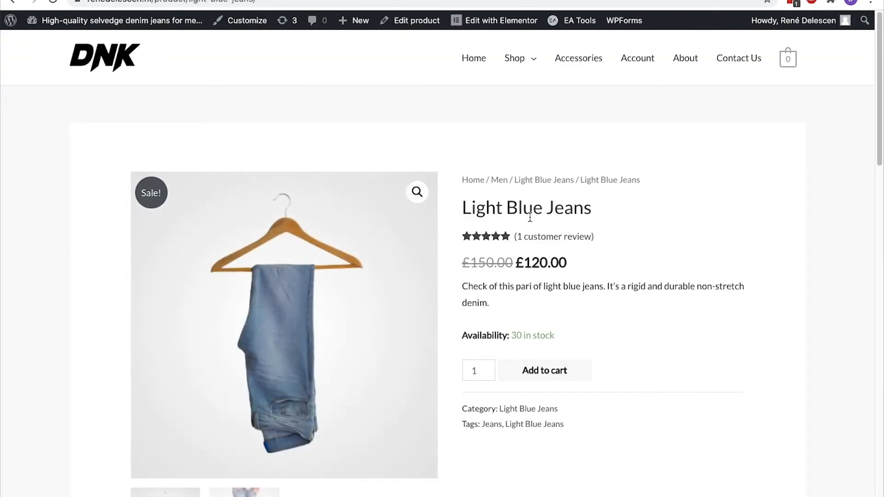
Add Light Blue Jeans to the cart and try applying 10%coupon
left_click(562, 369)
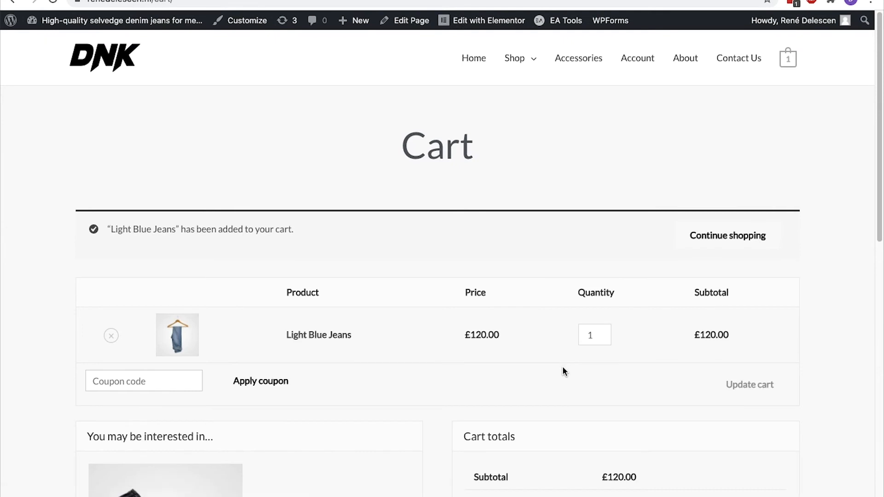
scroll(563, 366, "down", 5)
left_click(160, 157)
type("10%coupon")
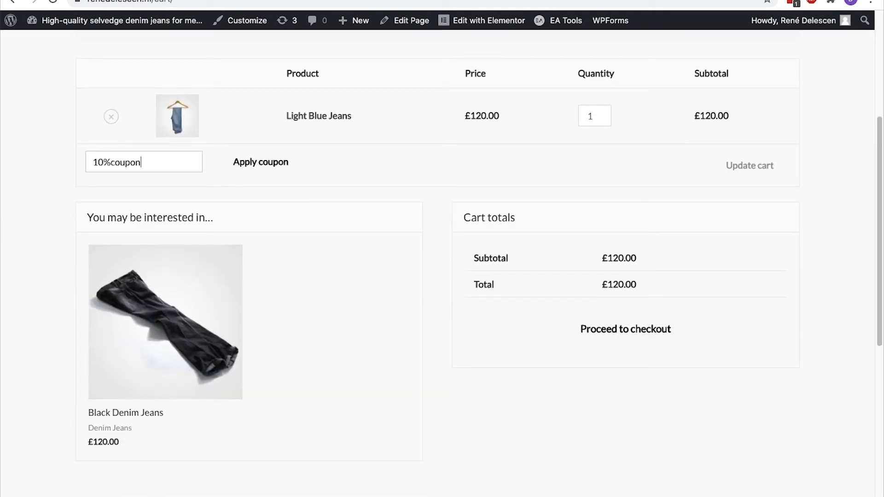
left_click(233, 174)
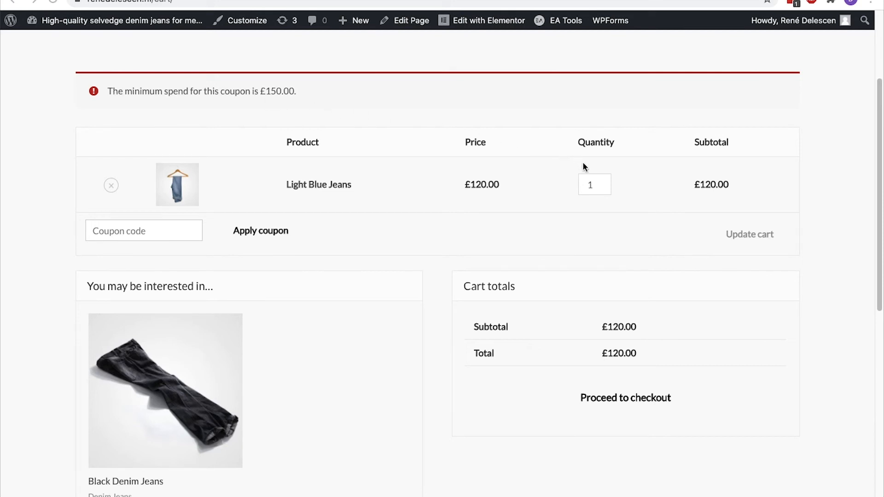
Raise the jeans quantity to 2, updating the cart to £240.00, and reapply the coupon
left_click(604, 183)
left_click(739, 233)
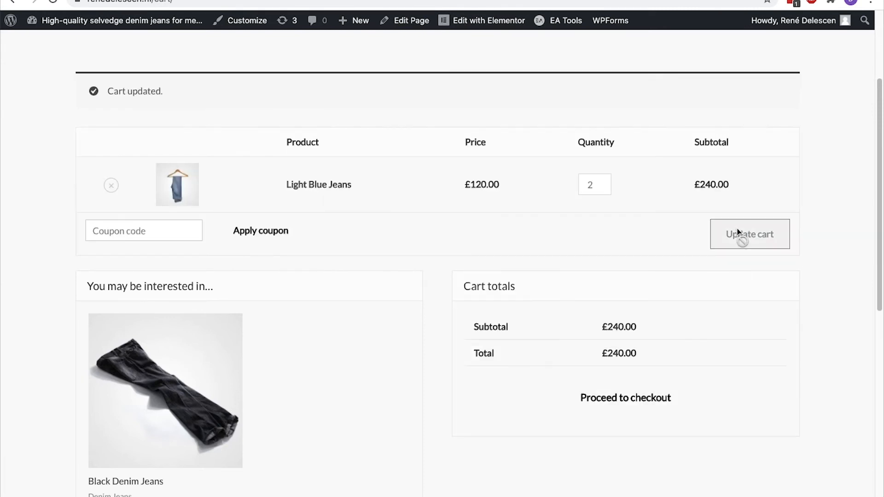
left_click(166, 229)
left_click(158, 250)
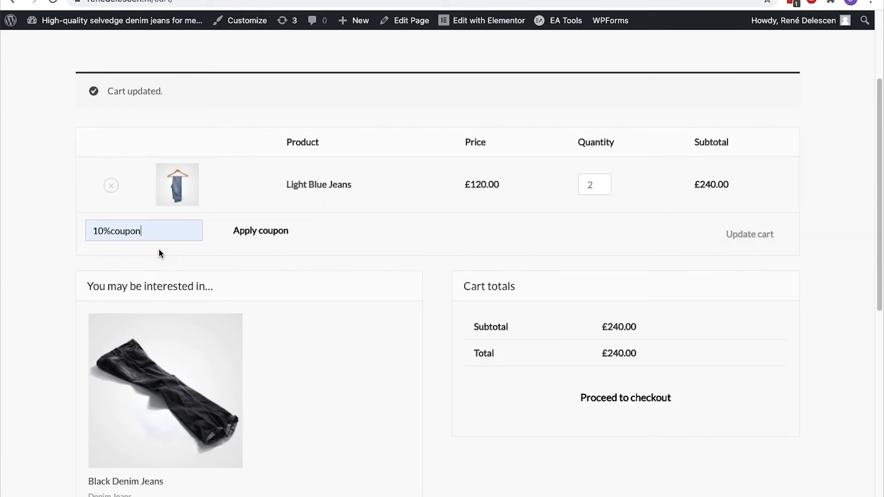
left_click(263, 233)
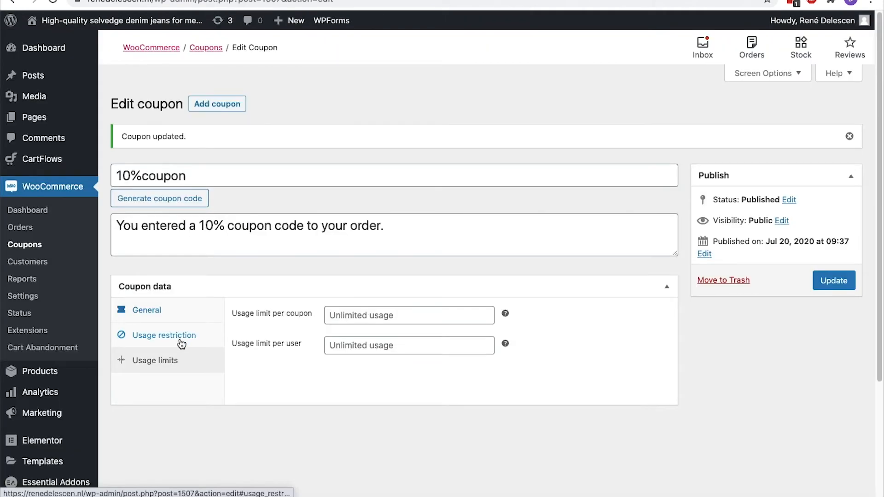
Update the coupon's restrictions, then apply 10%coupon for -£10.00, making the total £230.00
left_click(185, 336)
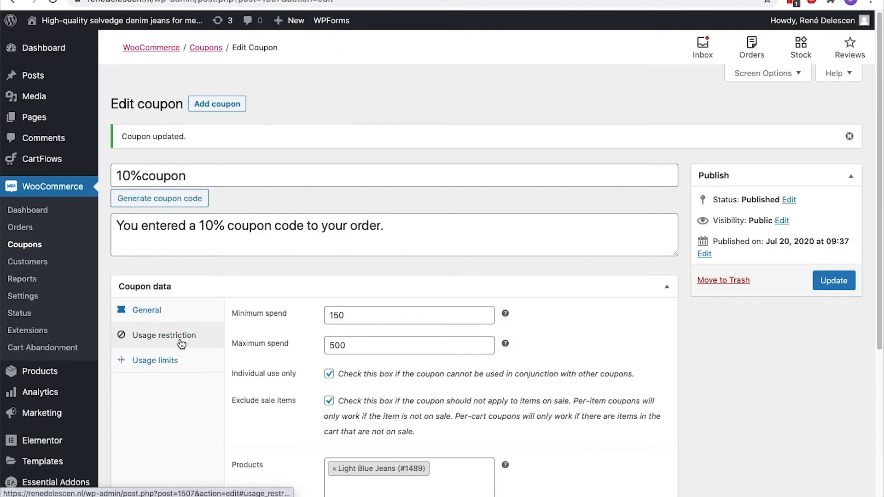
left_click(832, 281)
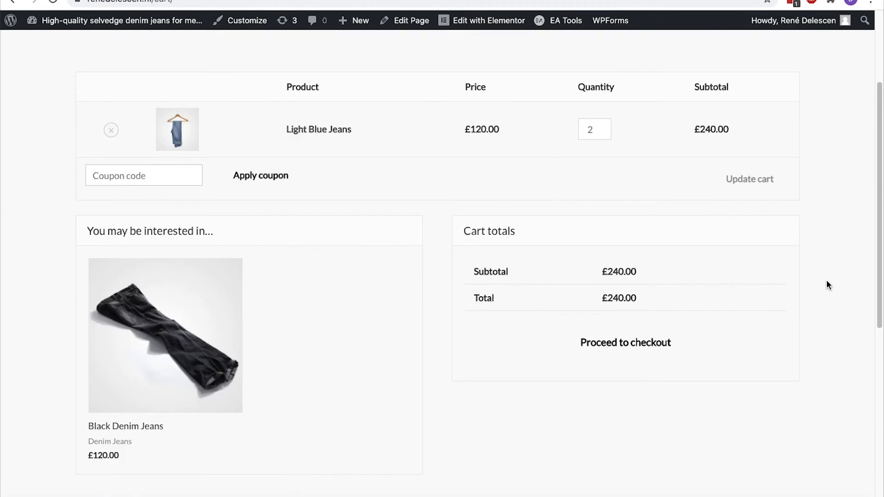
left_click(186, 176)
left_click(169, 200)
left_click(263, 176)
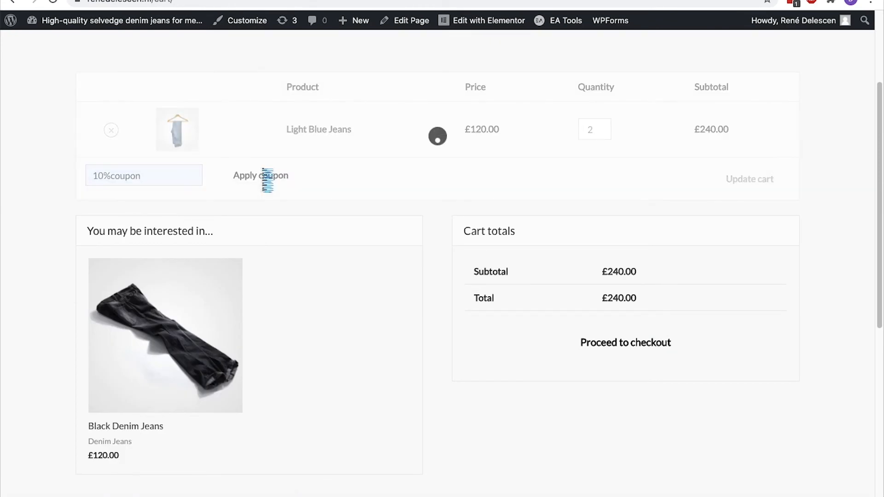
left_click_drag(473, 354, 560, 354)
left_click(560, 353)
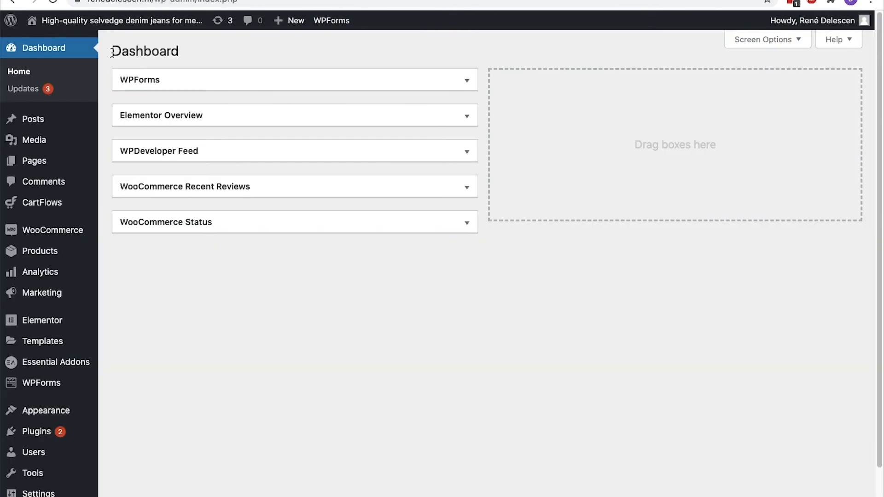
Tick Enable tax rates and calculations, save, then choose 'Yes, I will enter prices inclusive of tax'
mouse_move(27, 239)
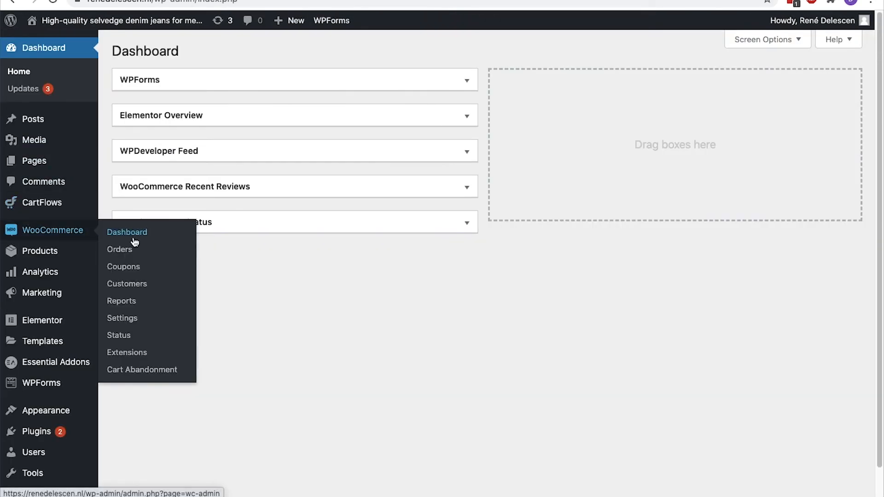
left_click(142, 319)
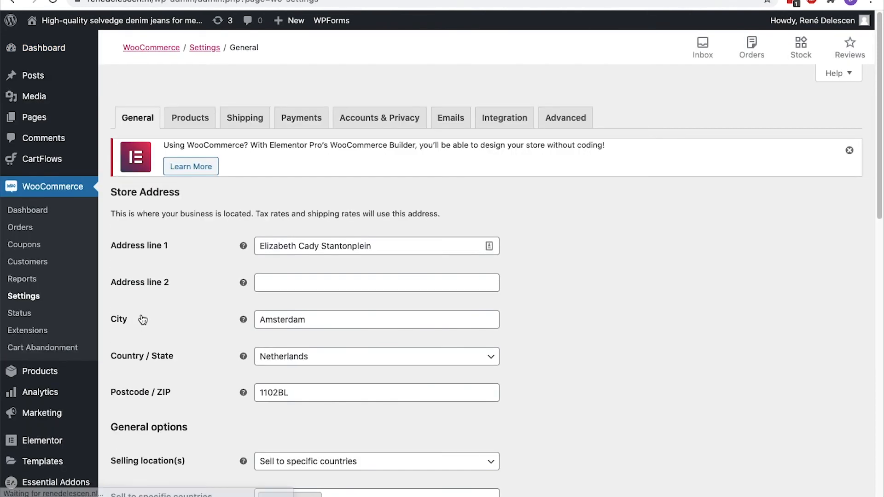
scroll(592, 330, "down", 10)
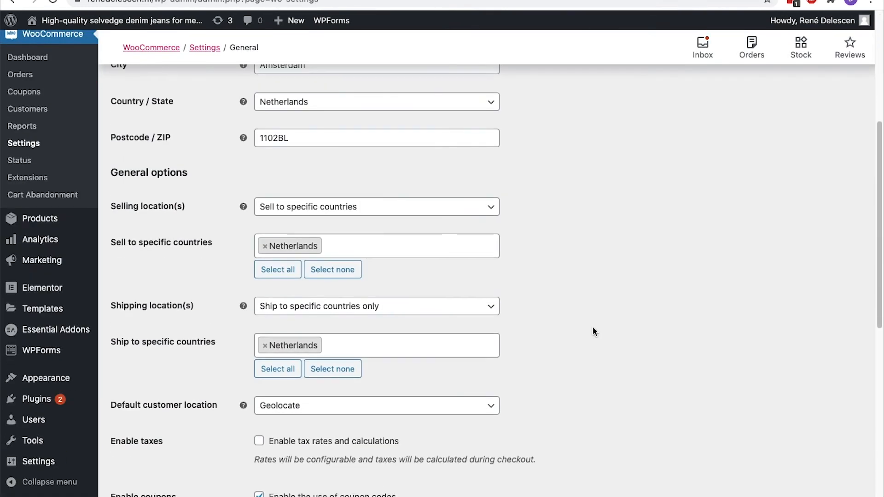
left_click(259, 264)
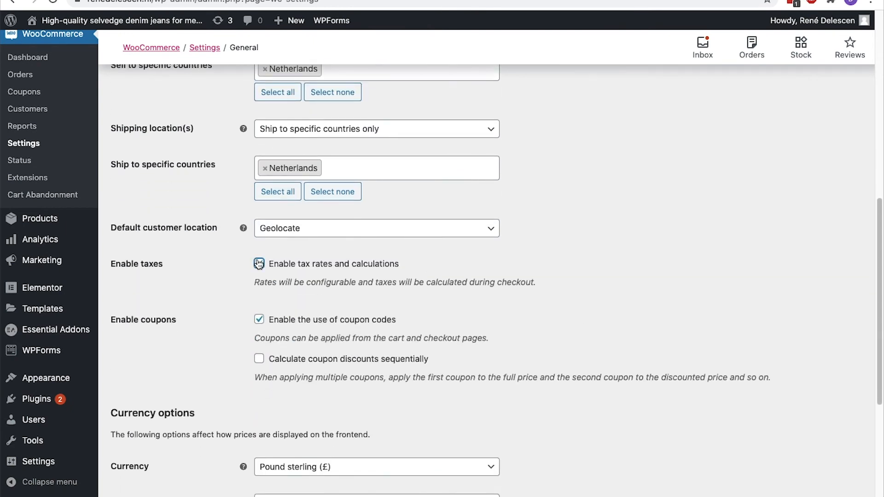
scroll(531, 264, "down", 3)
left_click(158, 435)
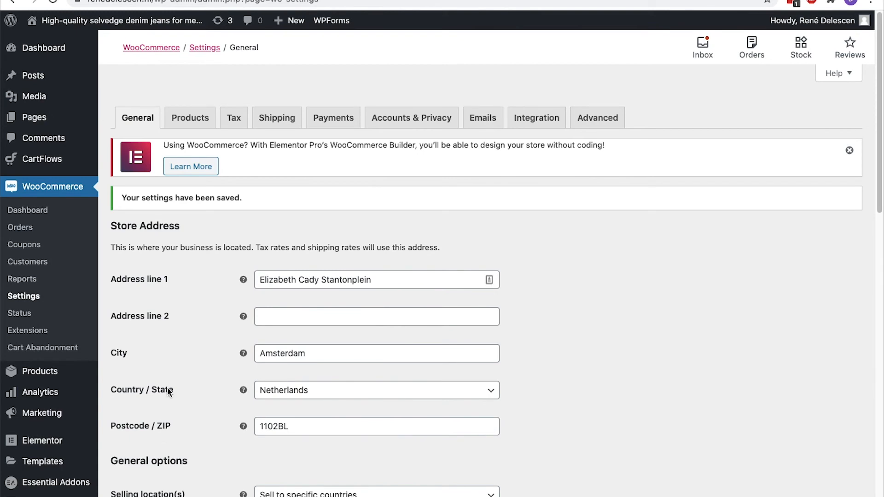
left_click(233, 127)
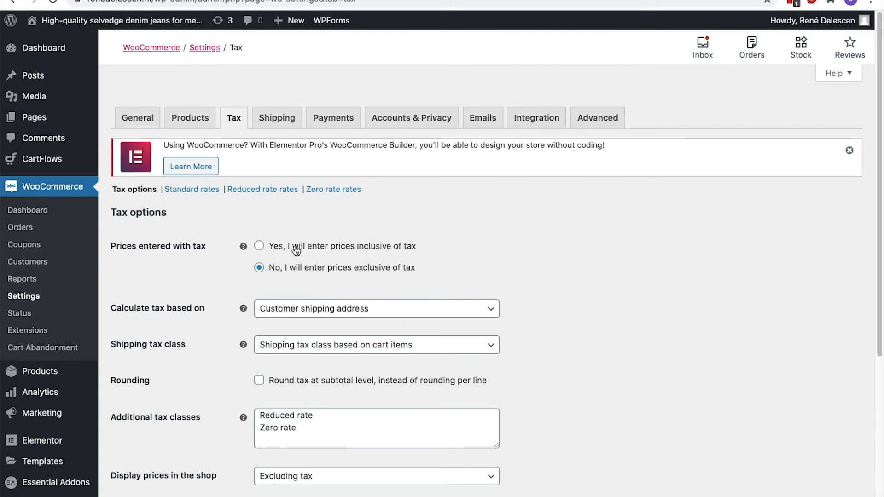
left_click(260, 246)
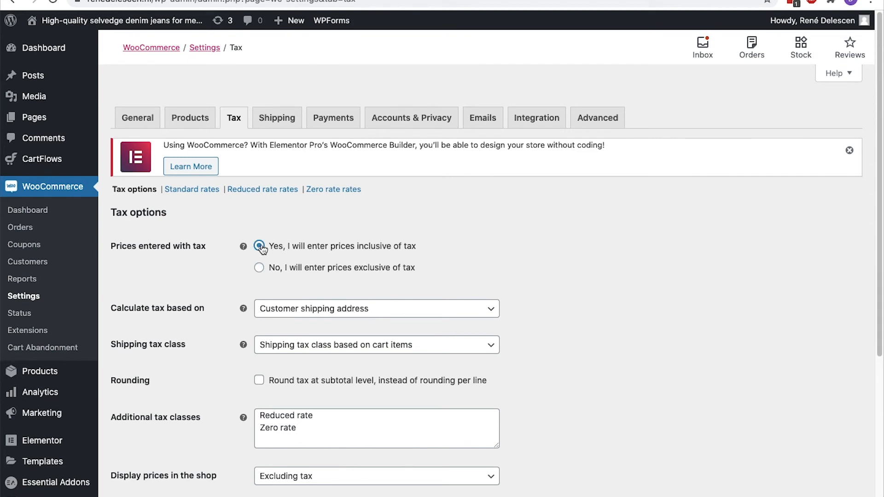
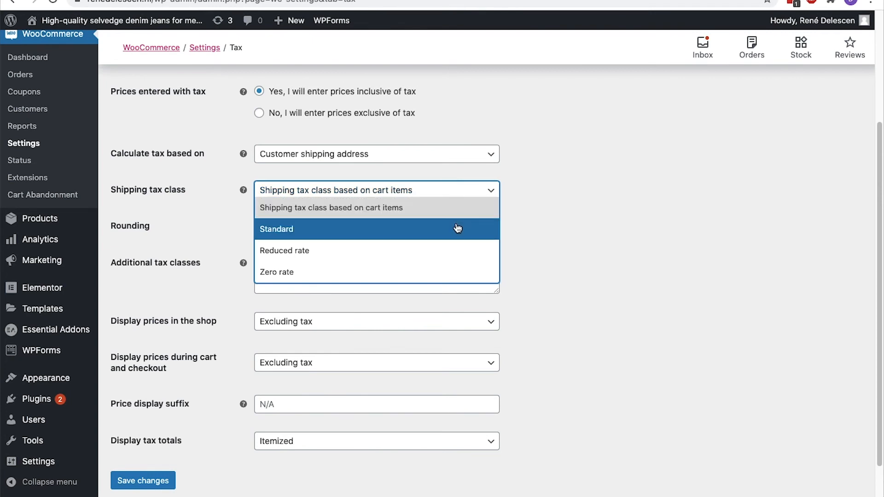
Keep shipping tax class based on cart items and round tax at subtotal level
left_click(487, 189)
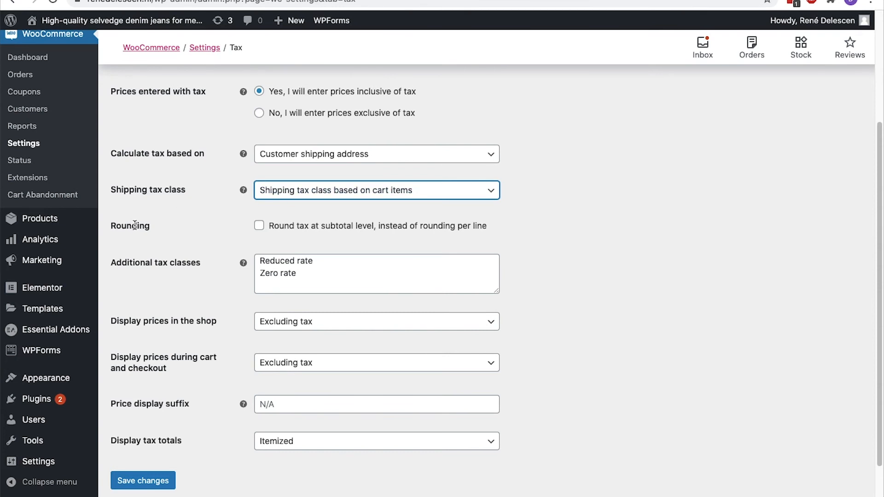
left_click(259, 226)
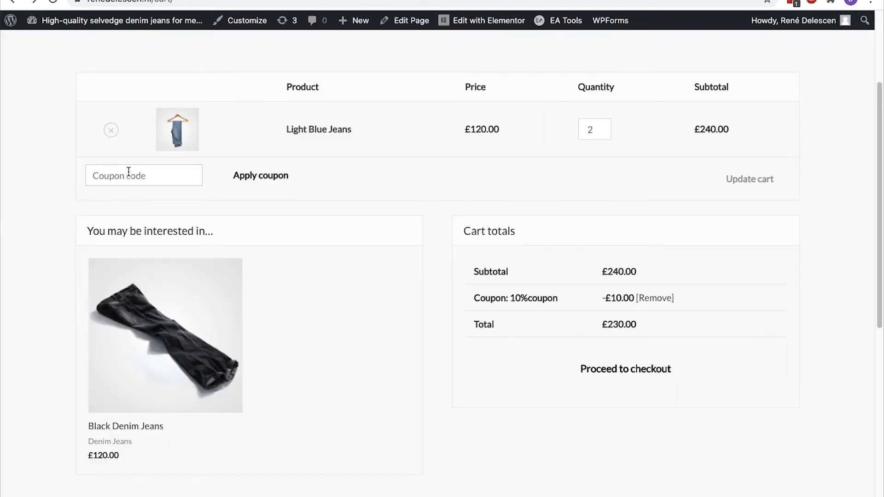
left_click_drag(732, 87, 694, 88)
left_click(693, 90)
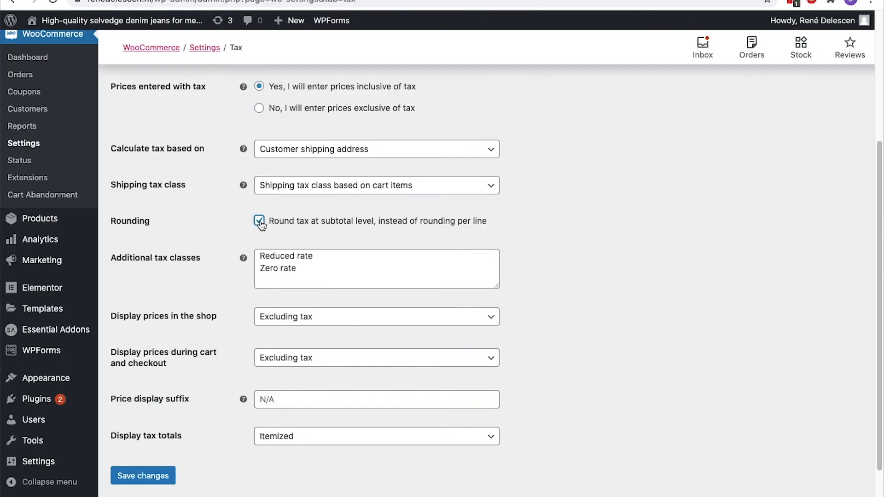
Add 'Tax A' below Zero rate as an additional tax class and save the tax options
scroll(203, 227, "down", 1)
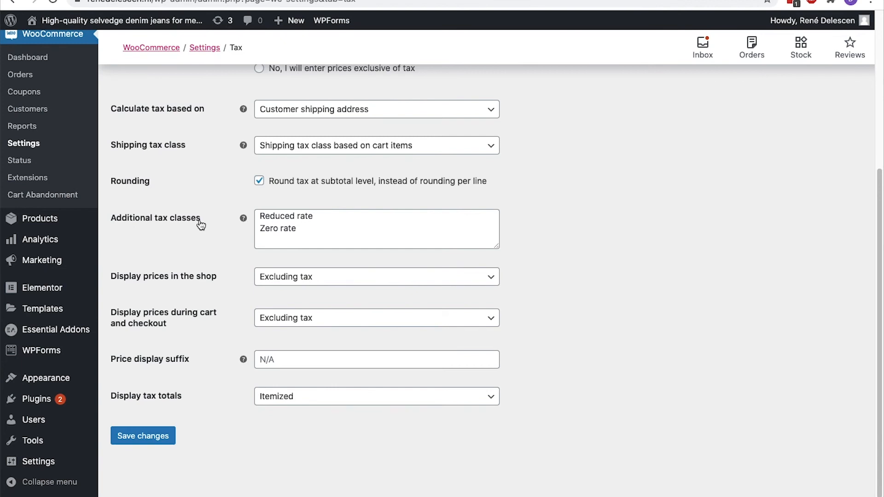
left_click(308, 234)
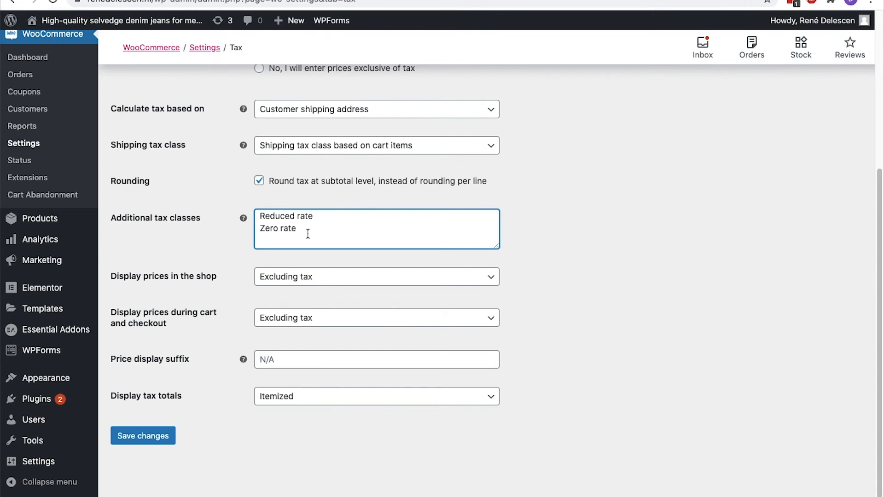
key("Return")
type("Tax A")
left_click(167, 436)
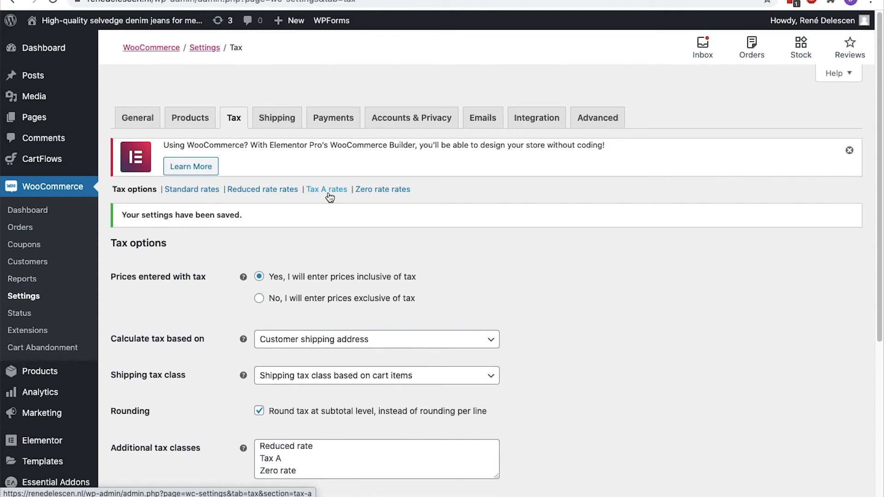
Delete the Tax A line from the additional tax classes
scroll(329, 198, "down", 5)
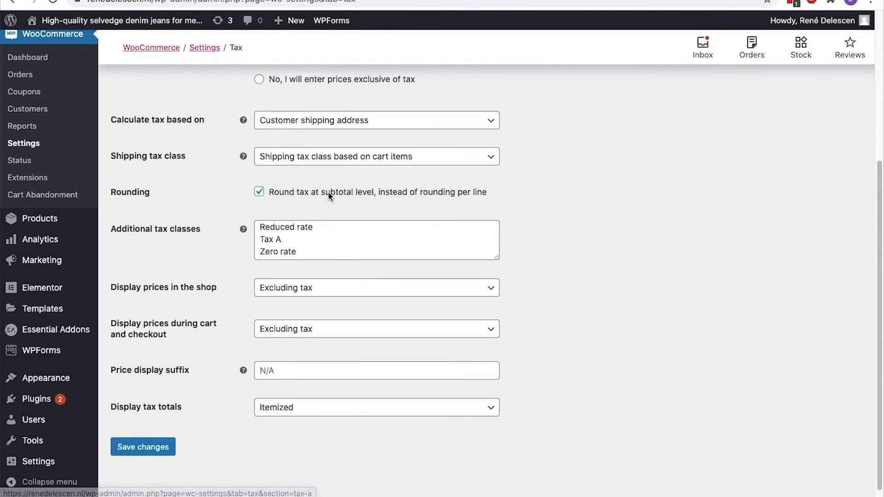
left_click(294, 233)
triple_click(295, 233)
key("BackSpace")
key("BackSpace")
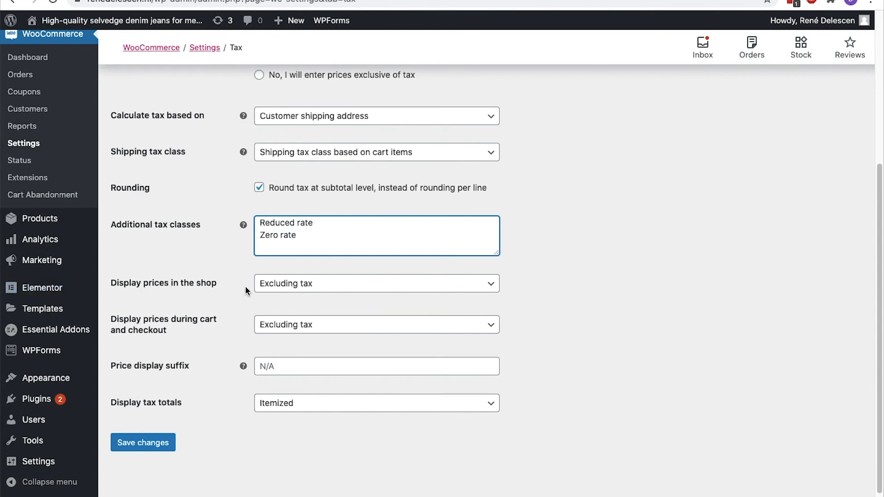
Display shop, cart and checkout prices including tax with suffix 'inc. VAT', save, keep tax totals itemized
left_click(485, 290)
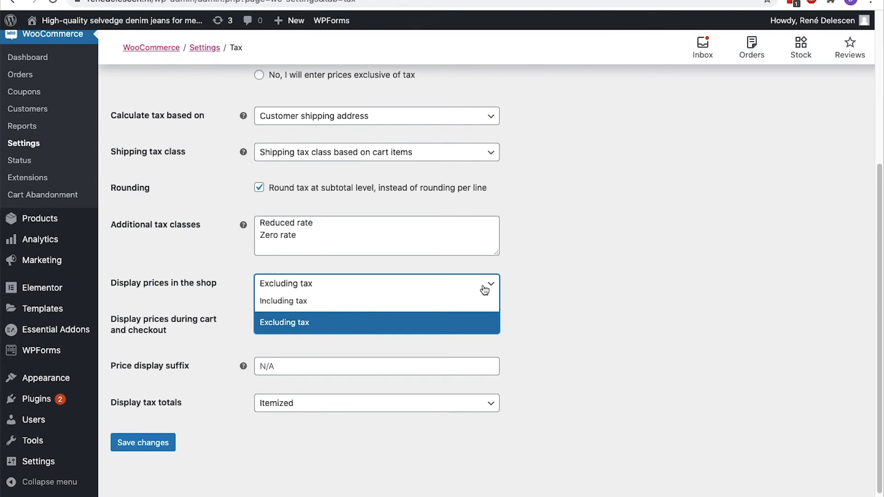
left_click(419, 302)
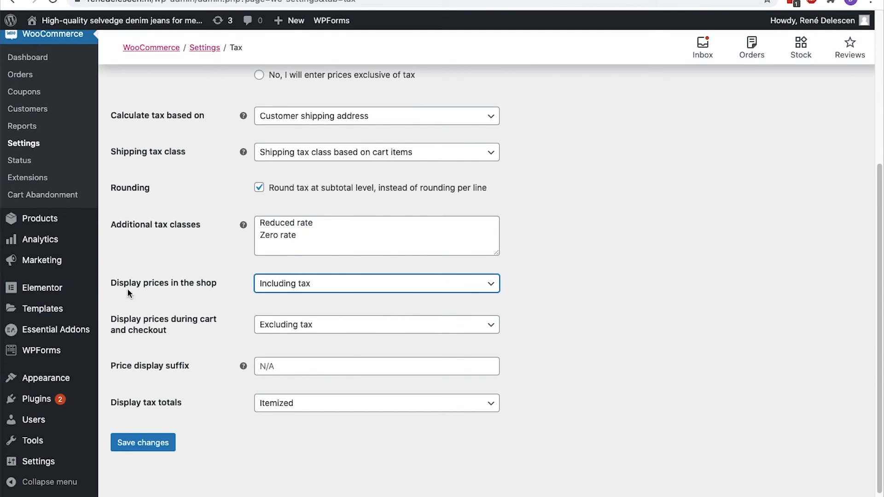
left_click(283, 326)
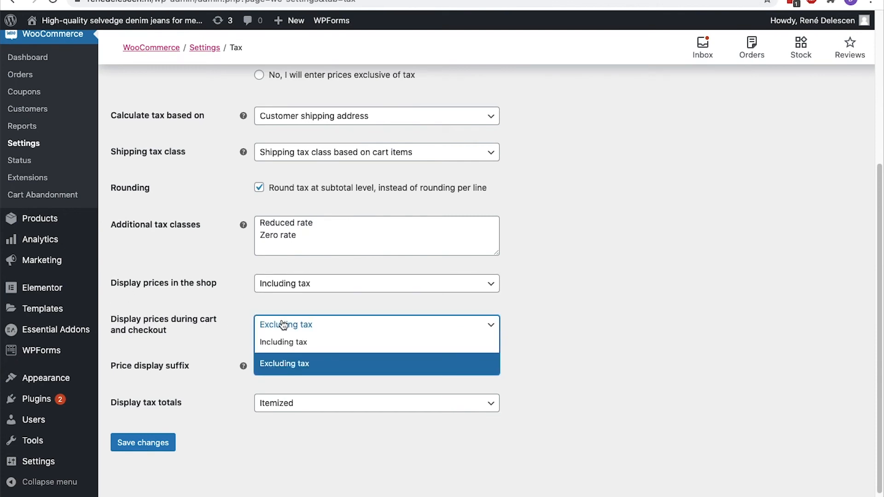
left_click(279, 342)
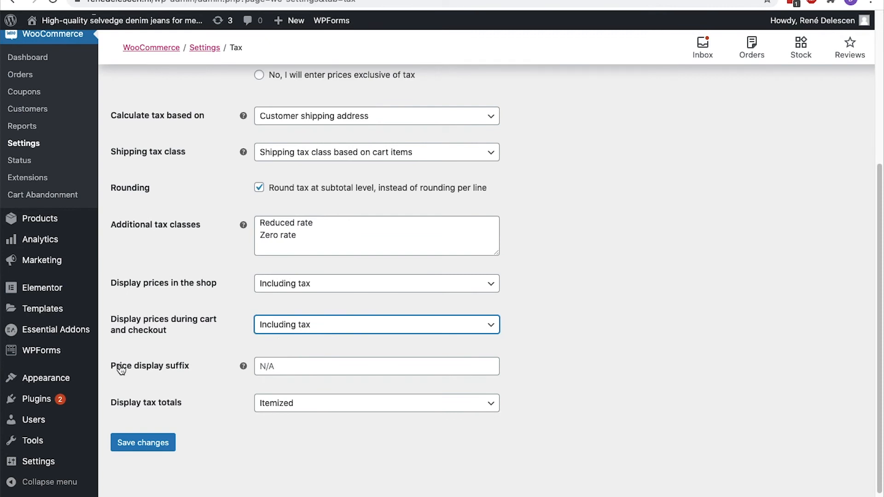
left_click(280, 366)
type("inc.")
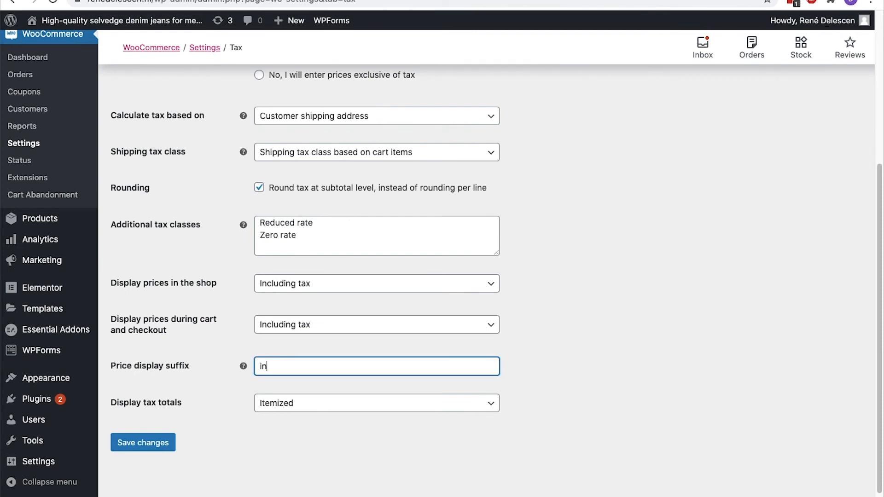
type(" VAT")
left_click(154, 448)
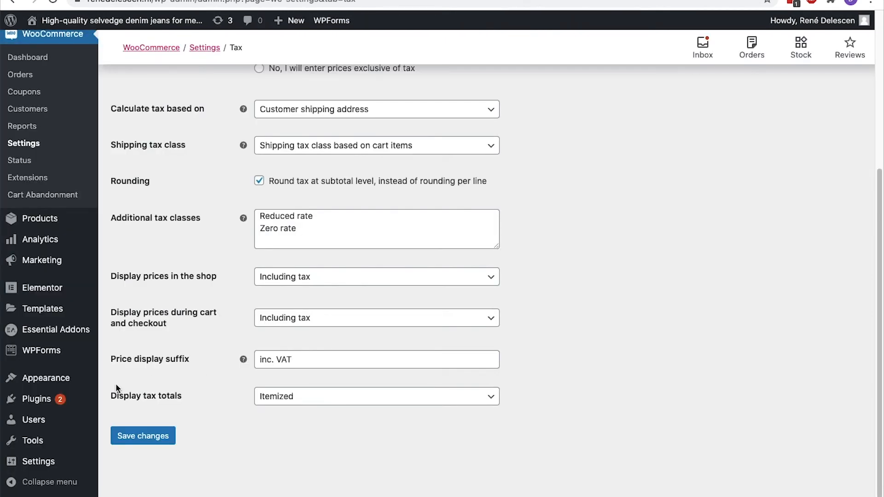
left_click(329, 396)
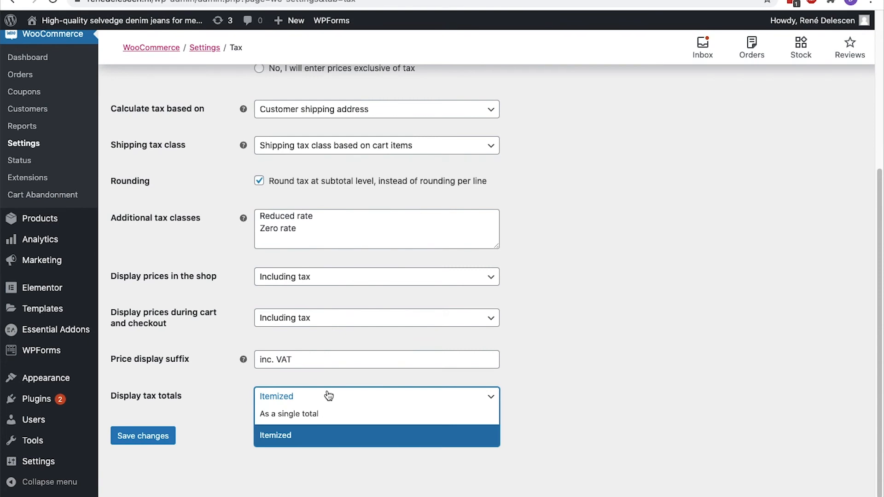
left_click(328, 396)
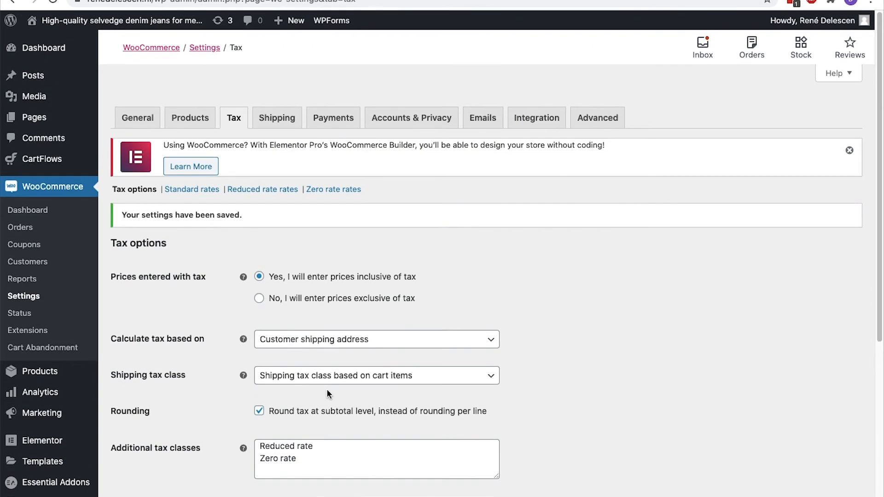
Add a standard tax rate row for NL at 21% named '(VAT 21%)'
left_click(183, 190)
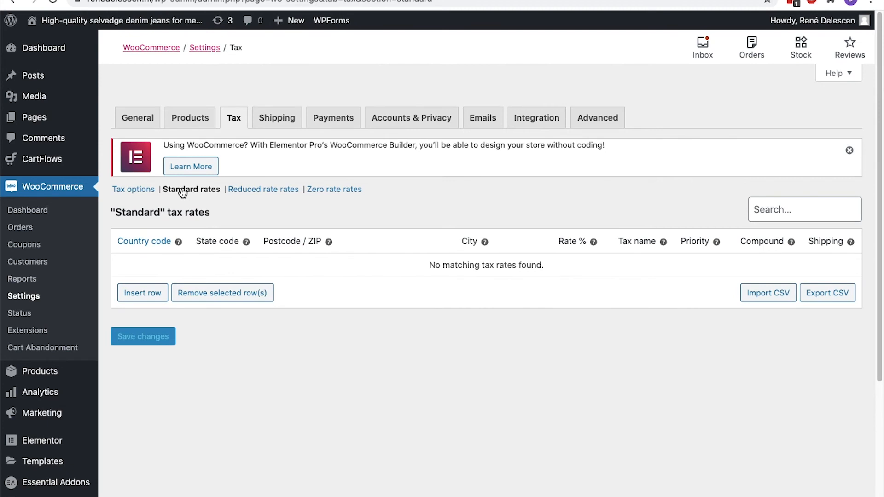
left_click(158, 293)
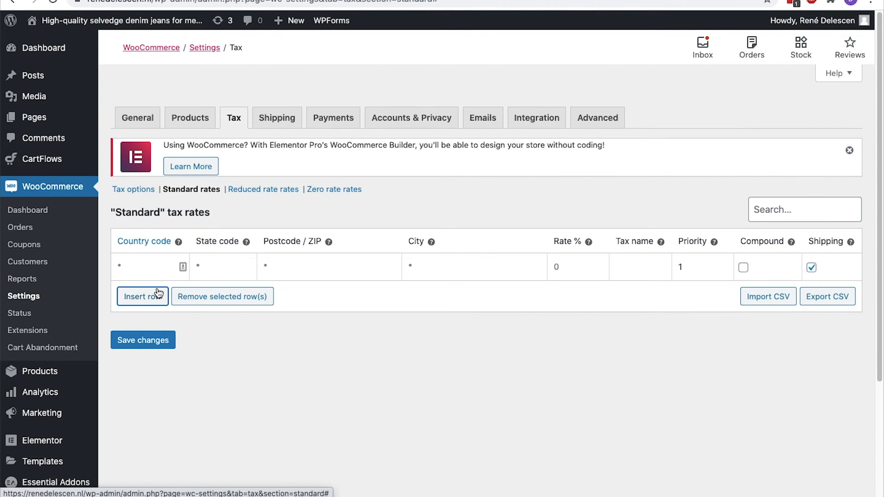
left_click(162, 261)
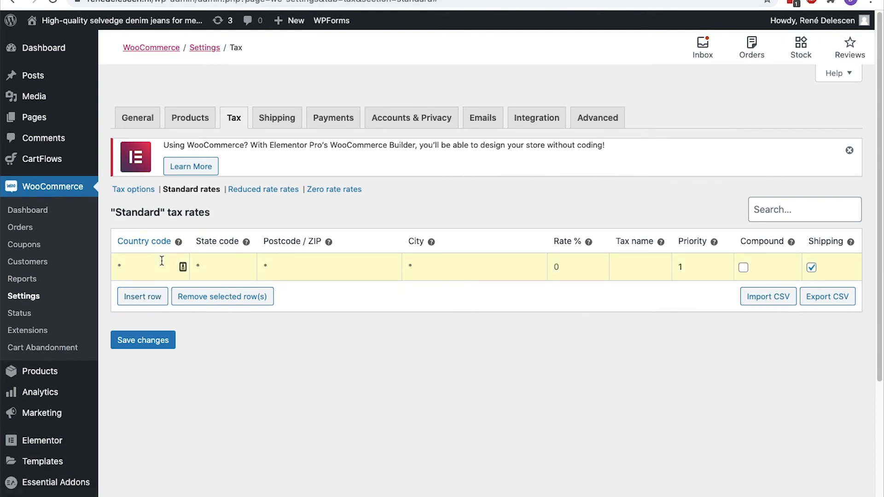
type("NL")
left_click(569, 267)
type("21")
left_click(631, 260)
type("VAT 21%)")
left_click(616, 267)
type("(")
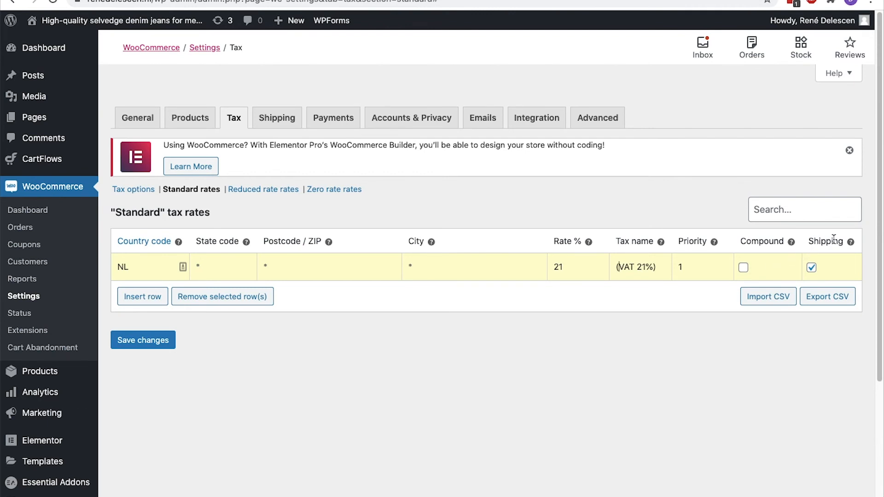
Add a US CA standard rate of 7.25% and save both standard rates
mouse_move(851, 239)
left_click(164, 297)
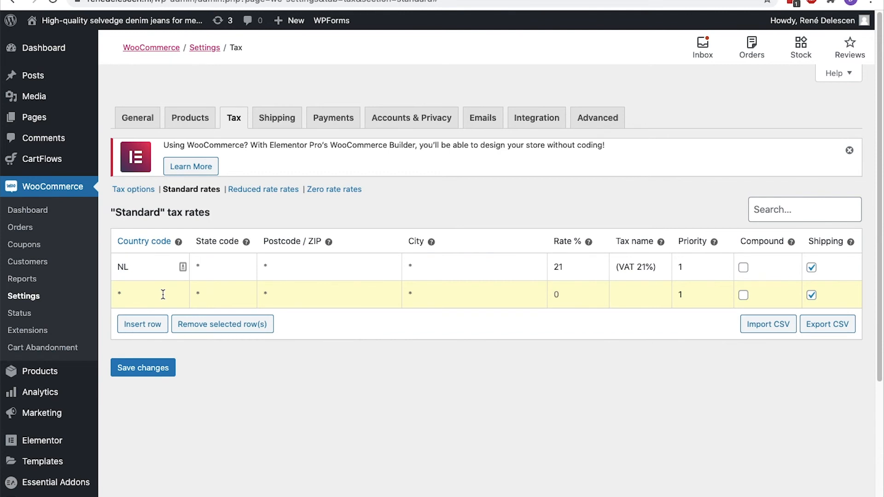
type("US")
key("Tab")
type("CA")
key("Tab")
type("7.25")
left_click(154, 374)
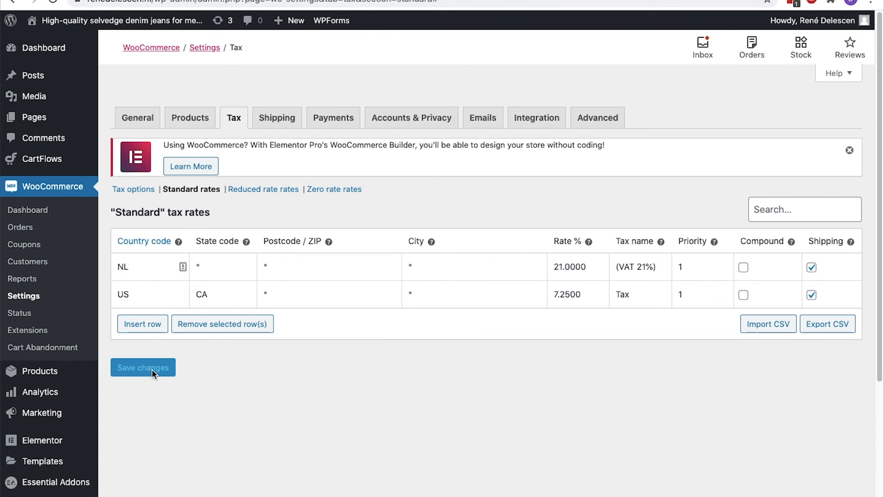
left_click(263, 190)
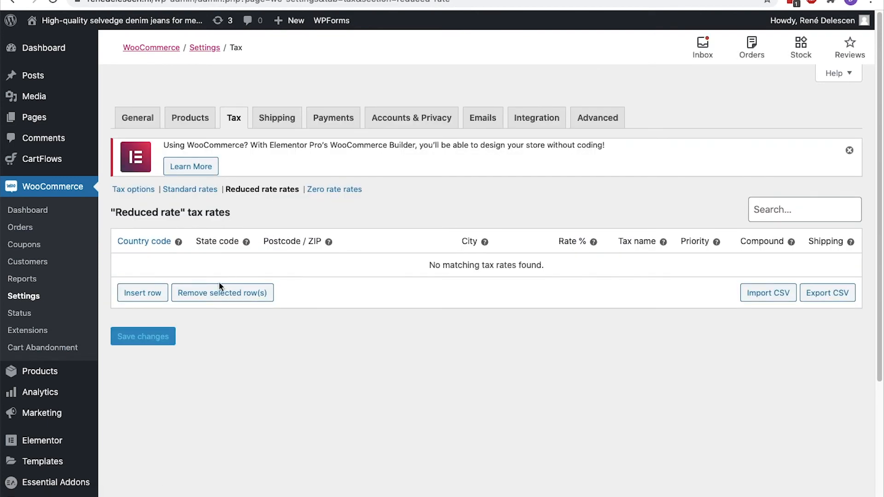
Add and save a 9% reduced rate for NL, then check the empty Zero rate table
left_click(133, 298)
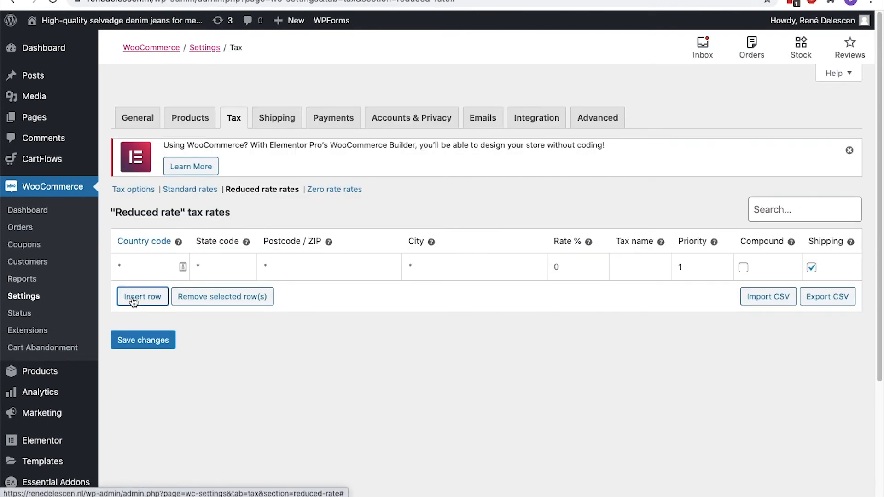
left_click(135, 266)
type("NL")
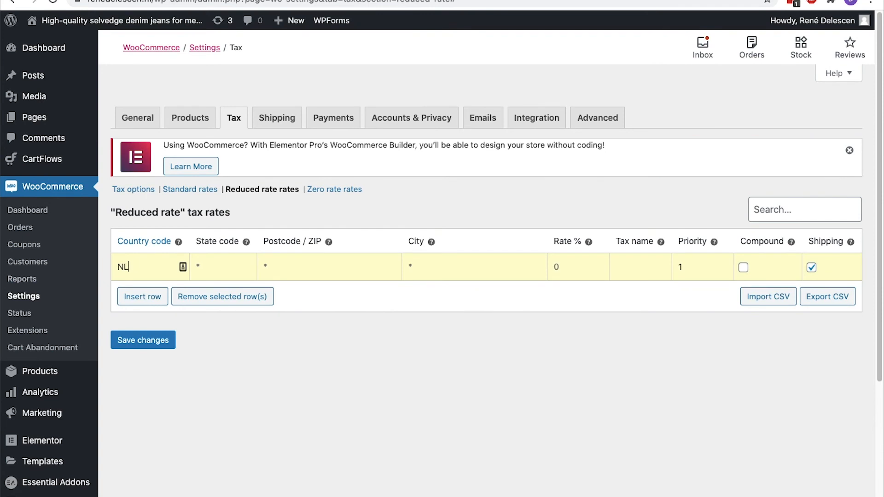
left_click(587, 257)
type("9")
left_click(168, 338)
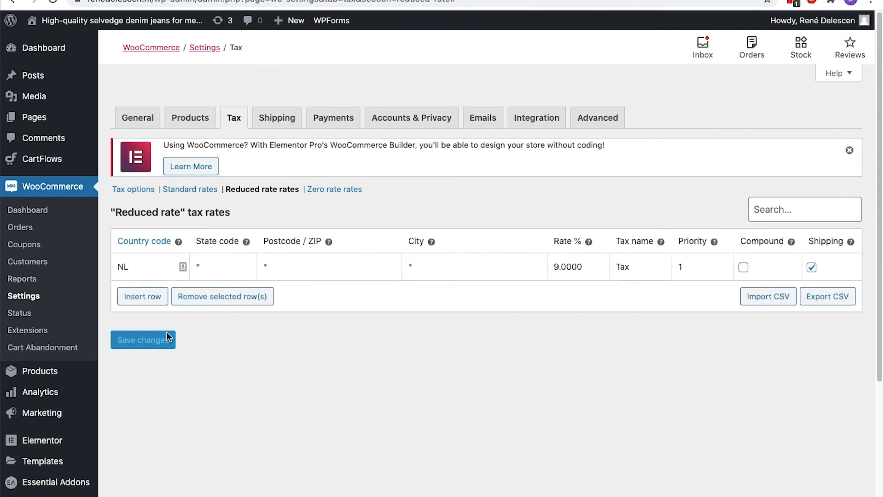
left_click(341, 190)
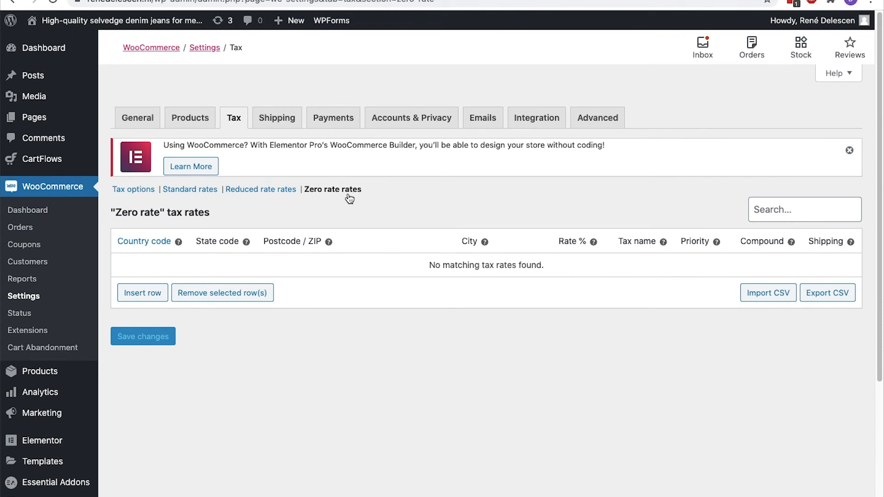
left_click(144, 196)
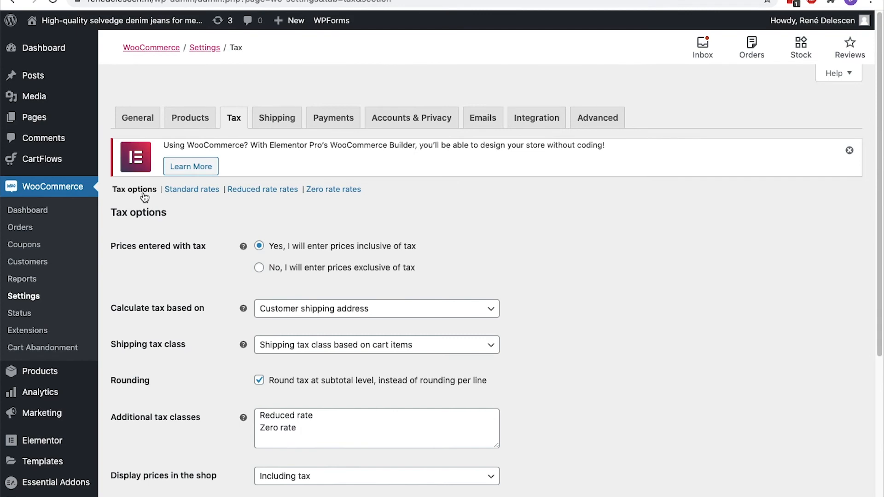
Search Add Plugins for 'Woocommerce services', then install and activate it
scroll(144, 197, "down", 5)
mouse_move(59, 399)
left_click(116, 419)
left_click(736, 84)
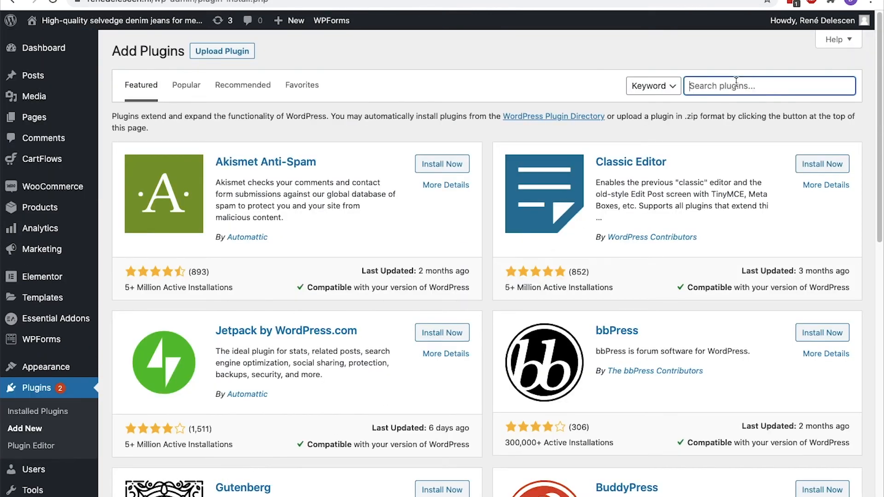
type("Woocommerce services")
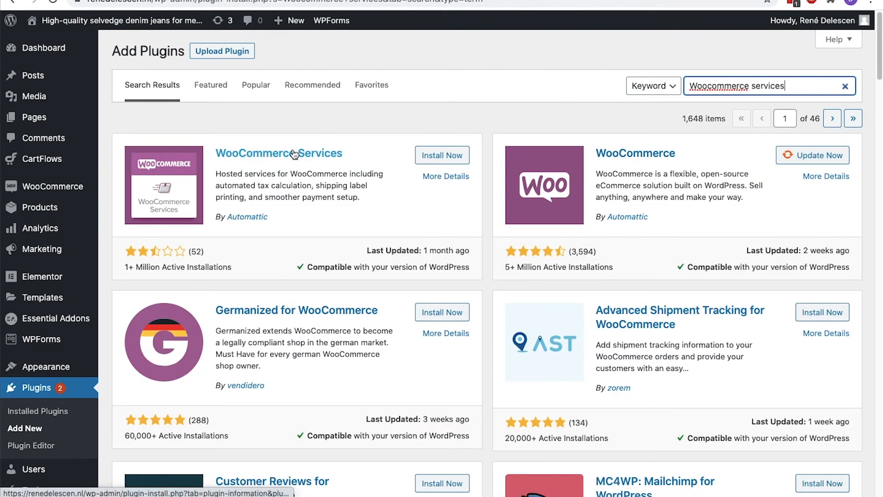
left_click(428, 156)
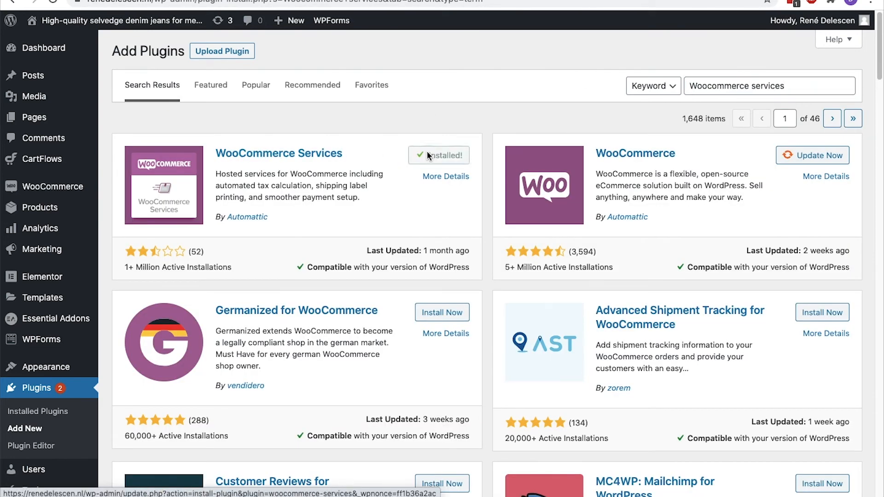
left_click(429, 155)
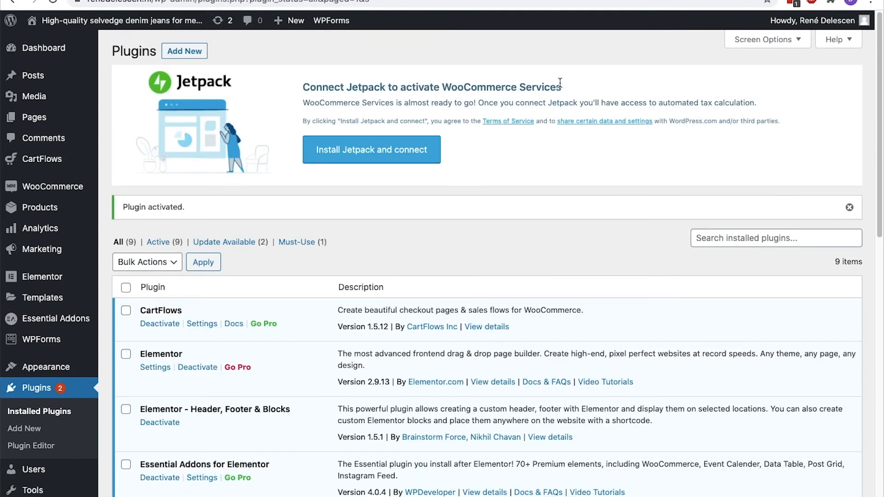
Install Jetpack and connect it through the WordPress.com login linked to a Google account
left_click(361, 146)
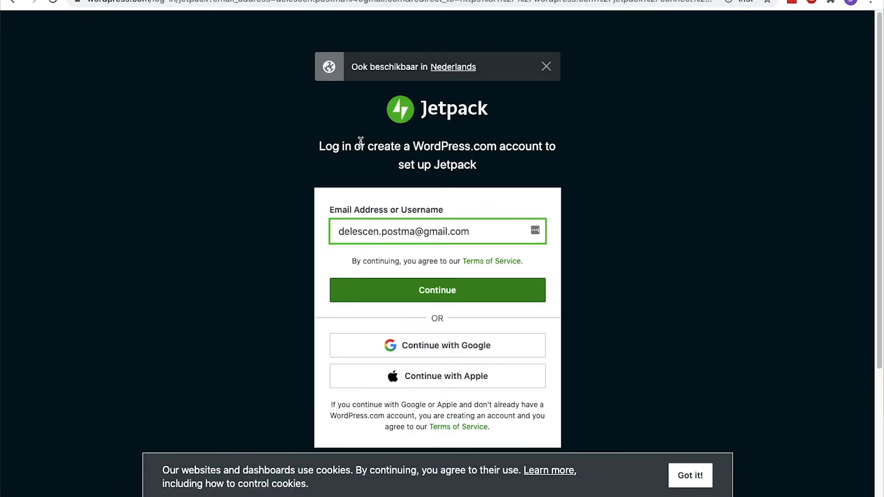
left_click(375, 291)
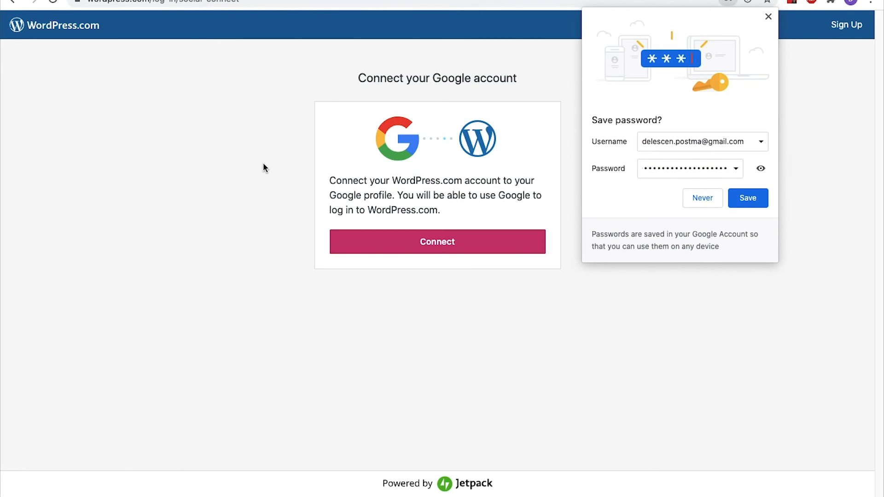
left_click(409, 242)
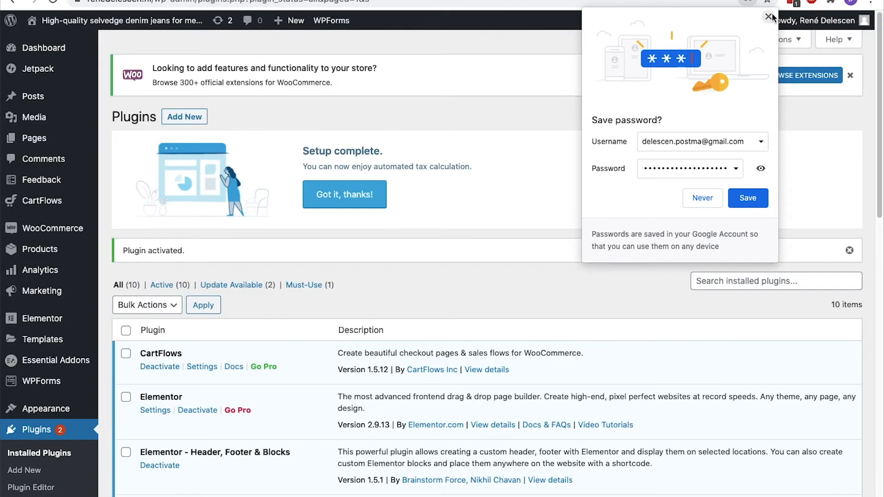
Dismiss the password popup and setup banners, then go to WooCommerce Tax settings
left_click(768, 17)
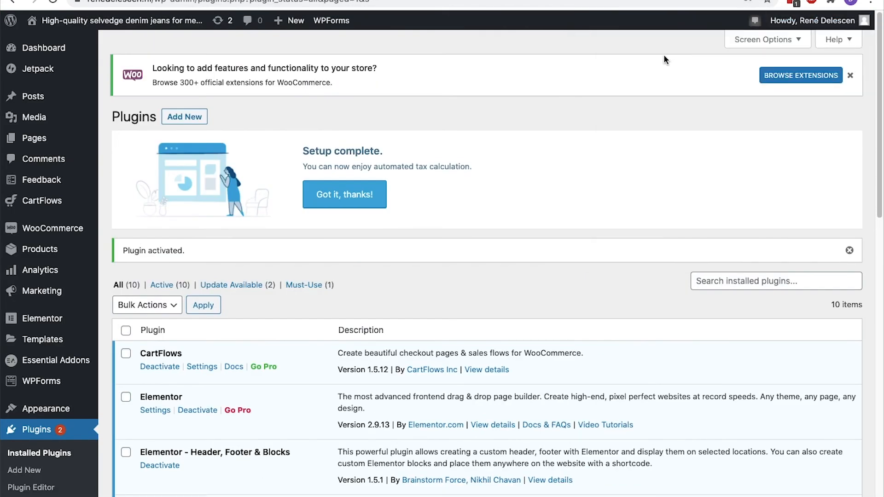
left_click(851, 74)
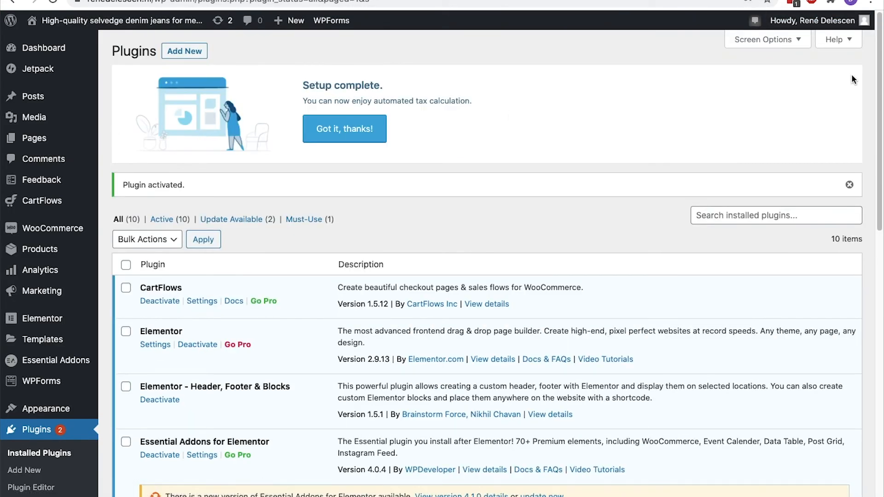
left_click(358, 129)
mouse_move(72, 231)
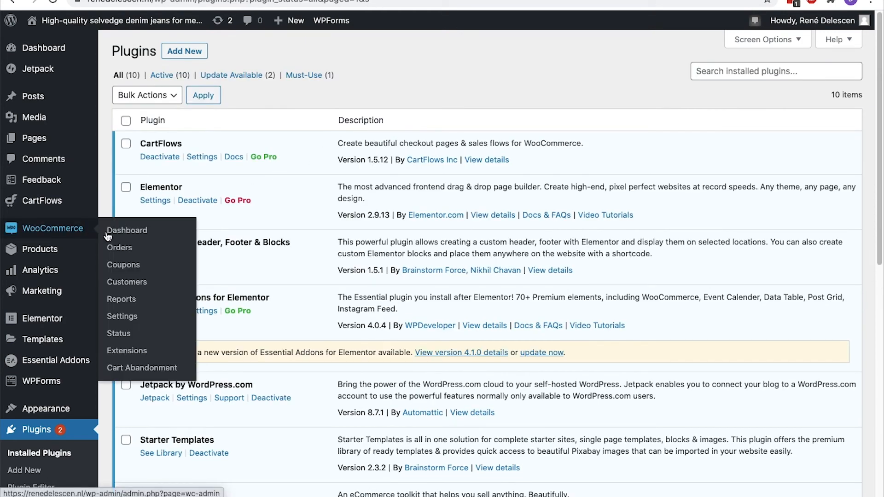
left_click(123, 322)
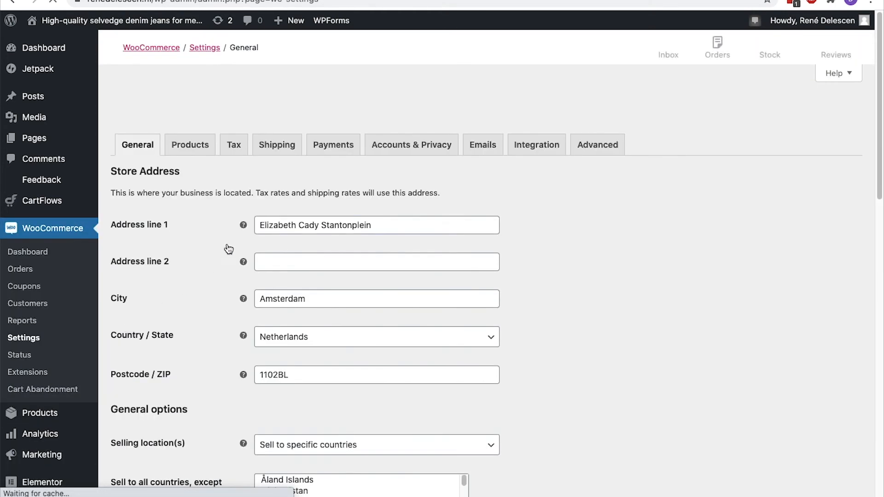
left_click(239, 147)
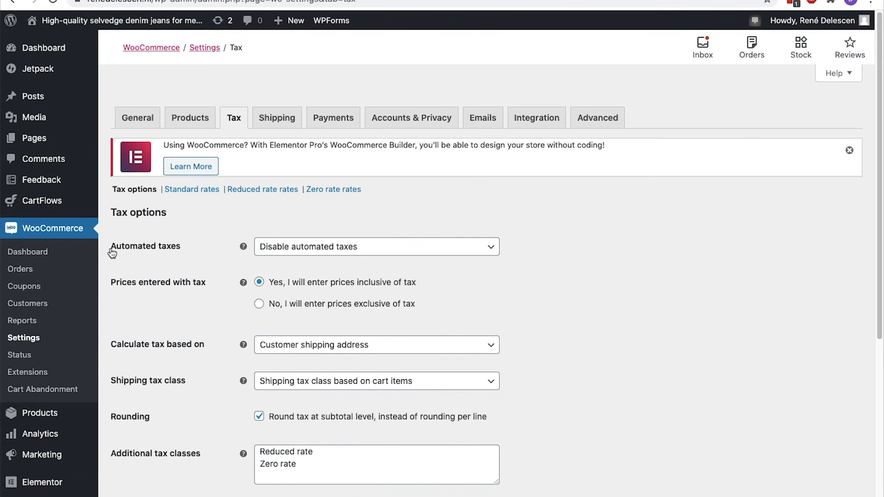
Set Automated taxes to Enable and save the tax settings
left_click(326, 249)
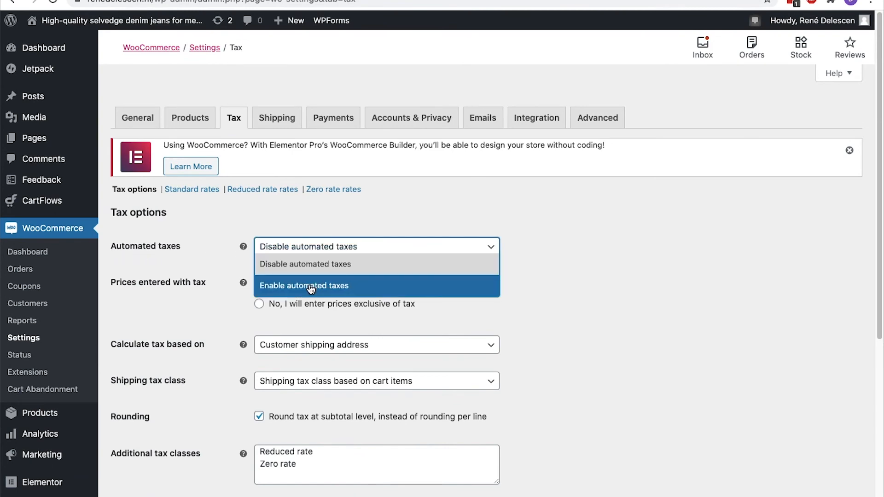
left_click(311, 286)
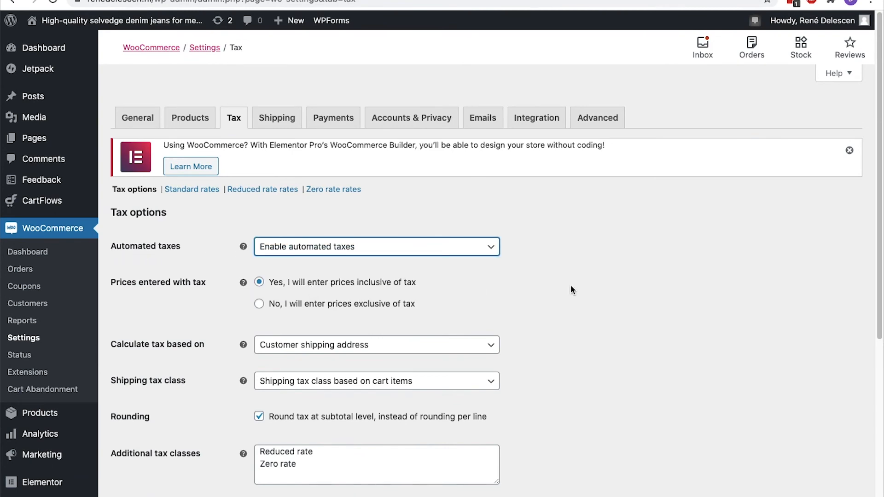
scroll(571, 288, "down", 5)
left_click(175, 438)
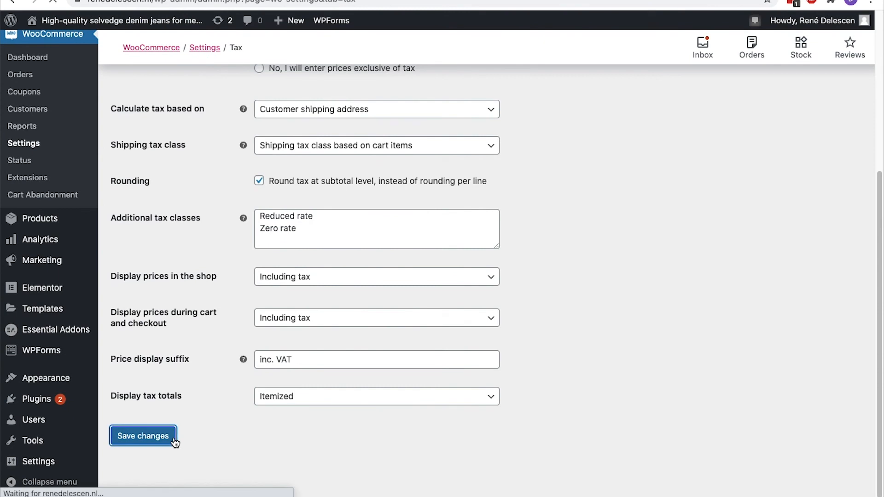
scroll(175, 442, "down", 4)
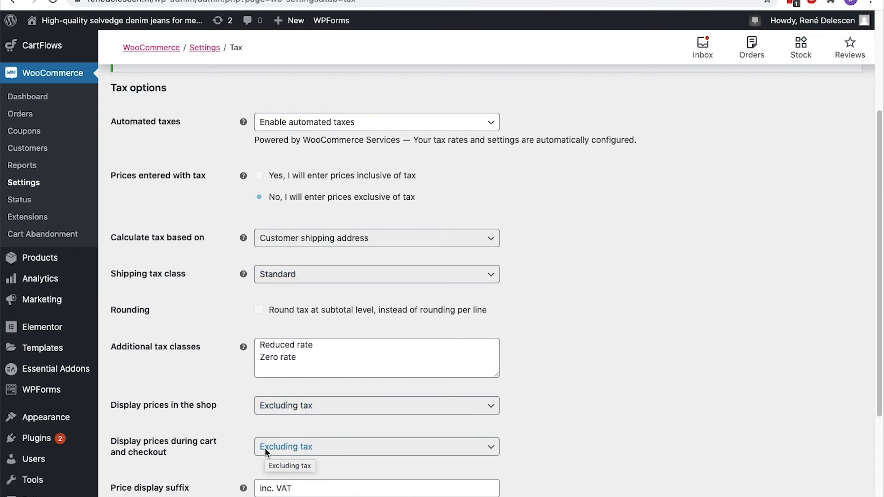
scroll(258, 446, "up", 3)
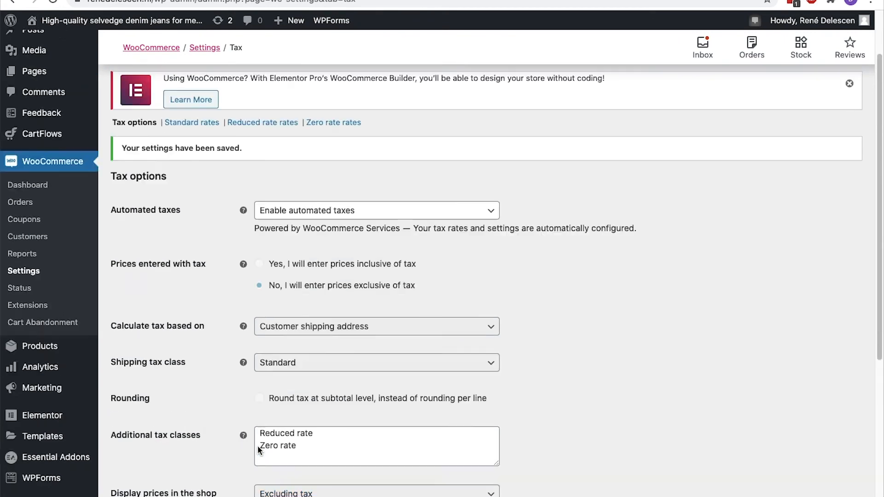
left_click(282, 121)
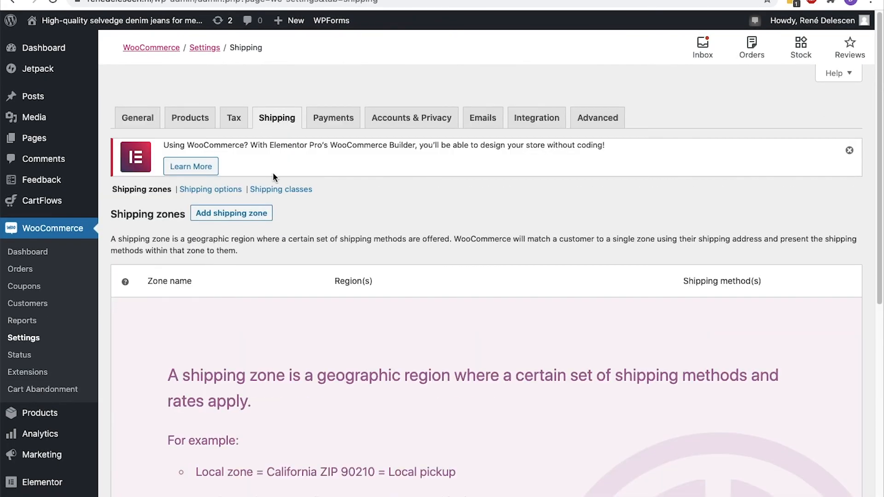
Create a shipping zone named 'The Netherlands' with region Netherlands and save it
left_click(259, 213)
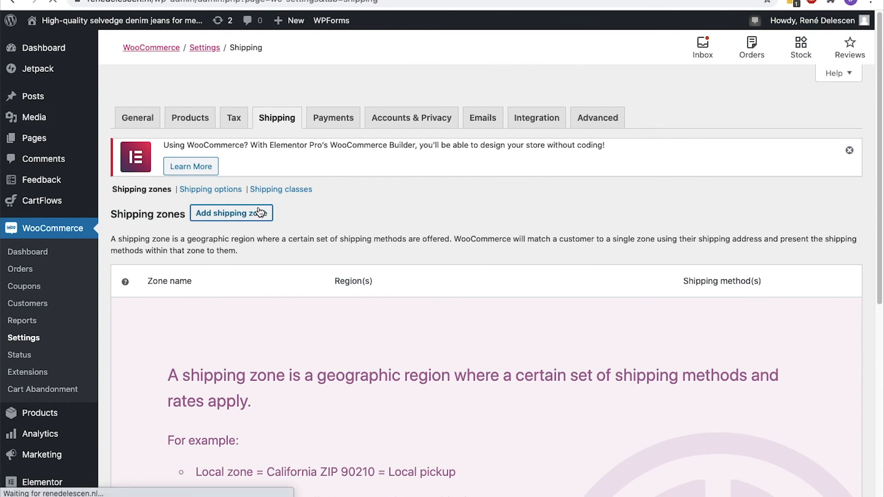
scroll(256, 210, "down", 2)
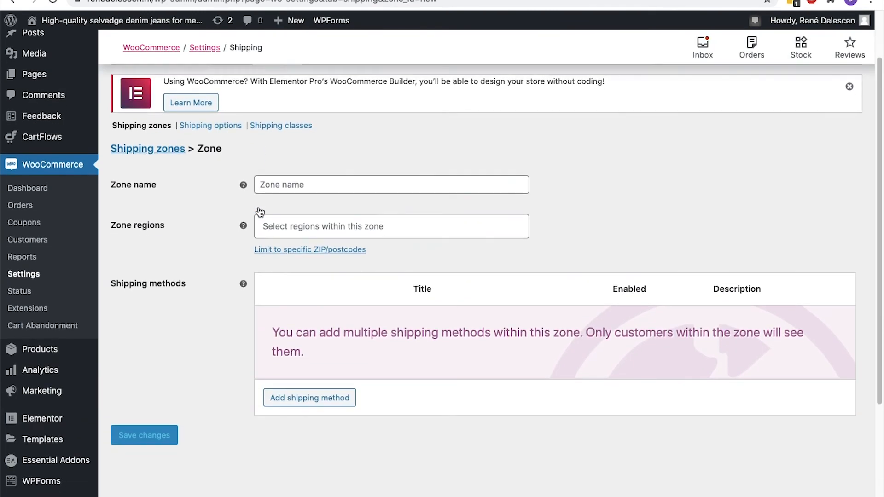
left_click(265, 185)
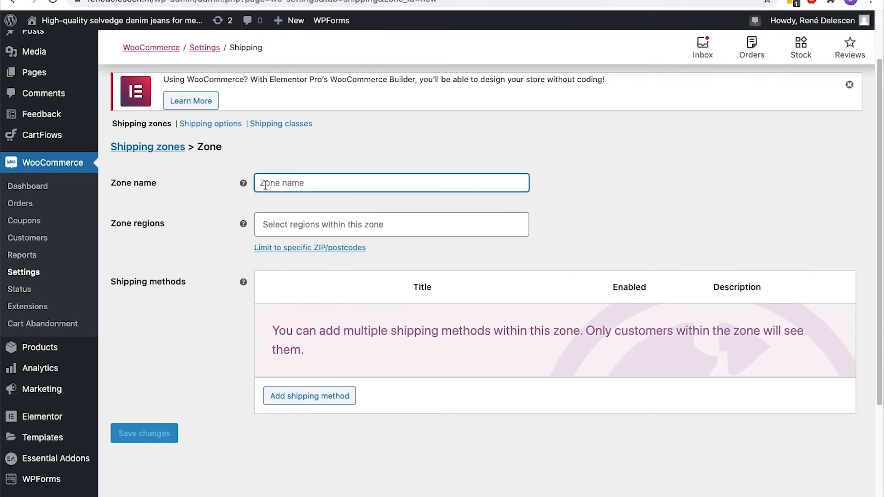
type("The Netherlands")
left_click(259, 218)
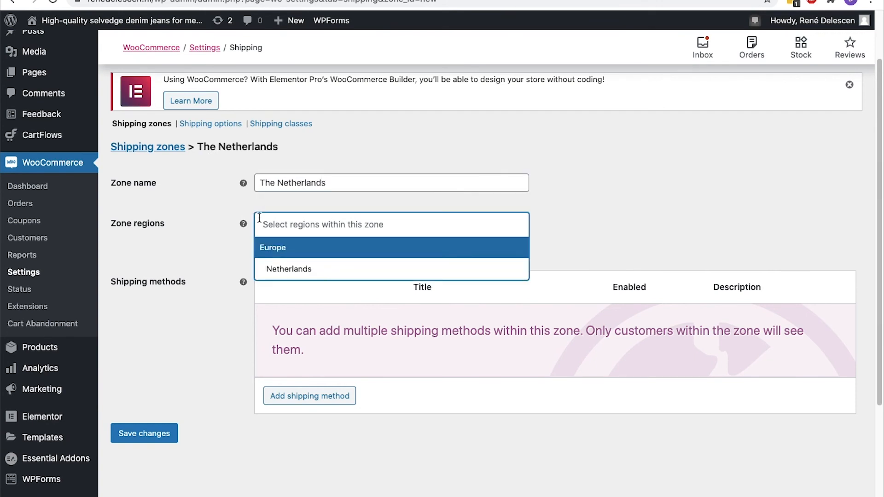
left_click(266, 269)
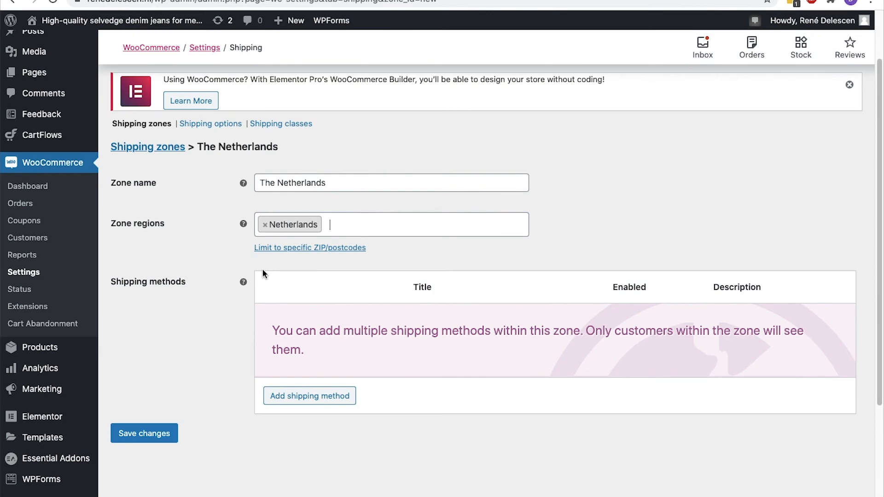
left_click(166, 433)
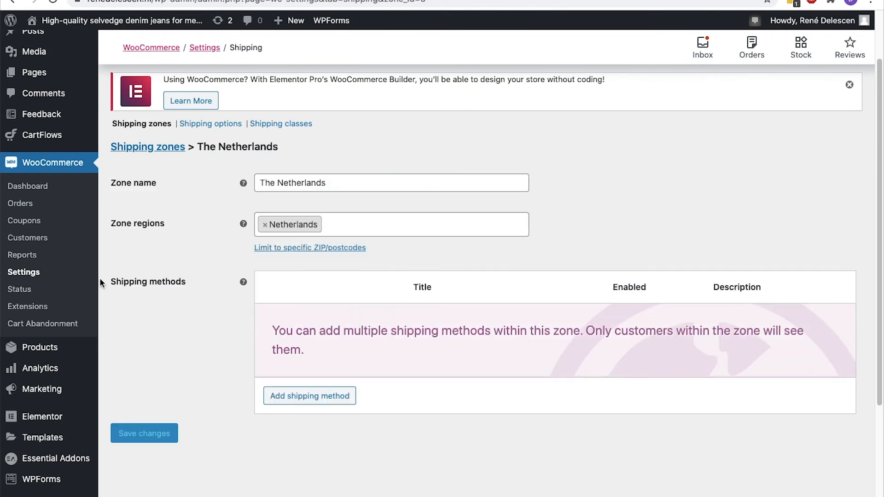
left_click(40, 274)
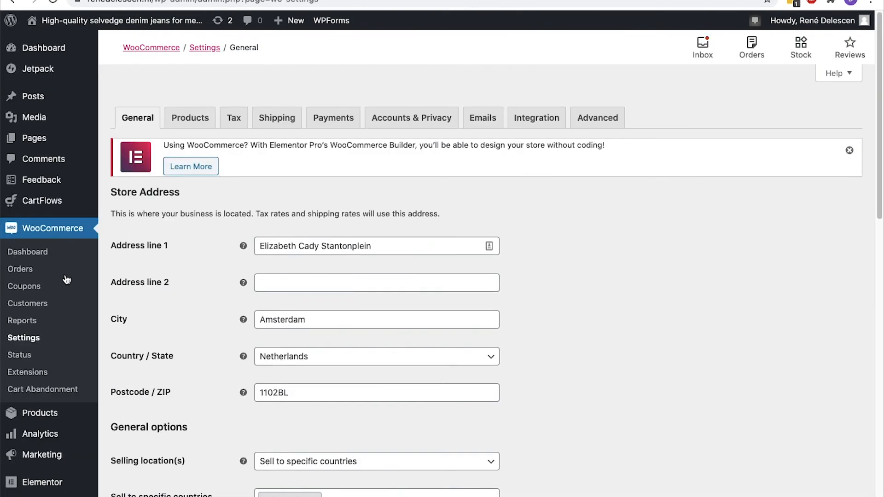
Edit The Netherlands shipping zone and bring up the Add shipping method dialog
scroll(140, 279, "down", 7)
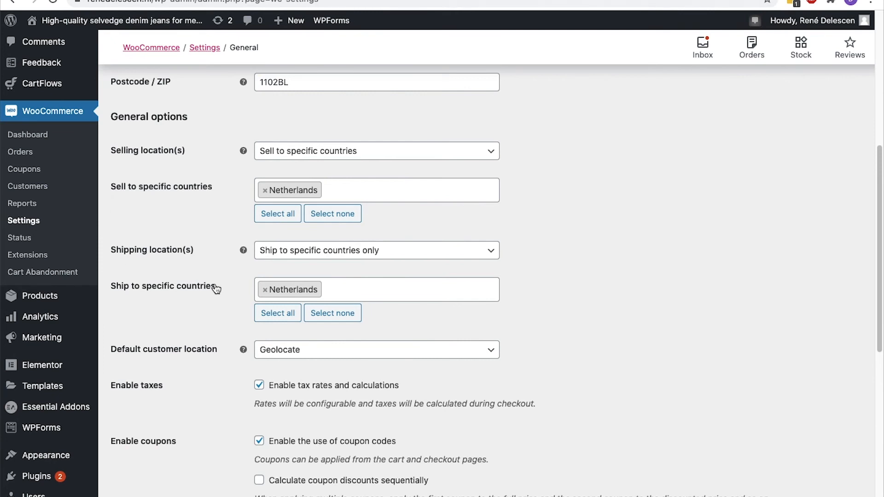
scroll(205, 227, "up", 7)
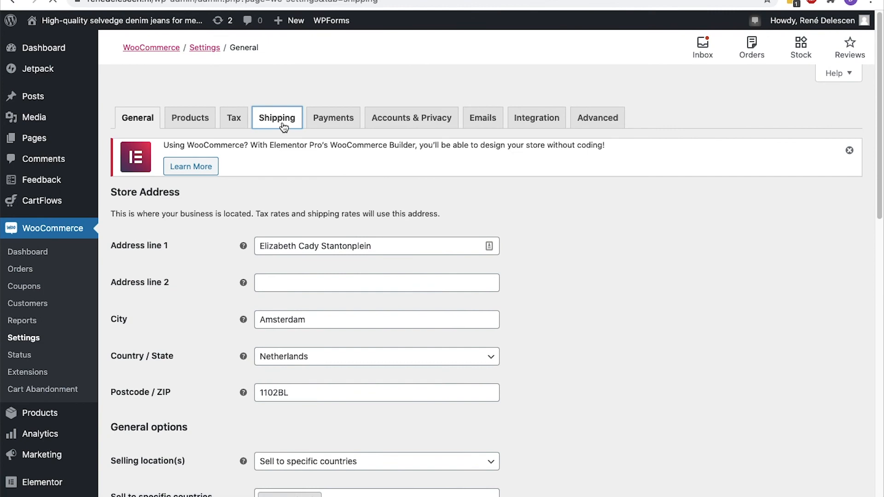
left_click(157, 330)
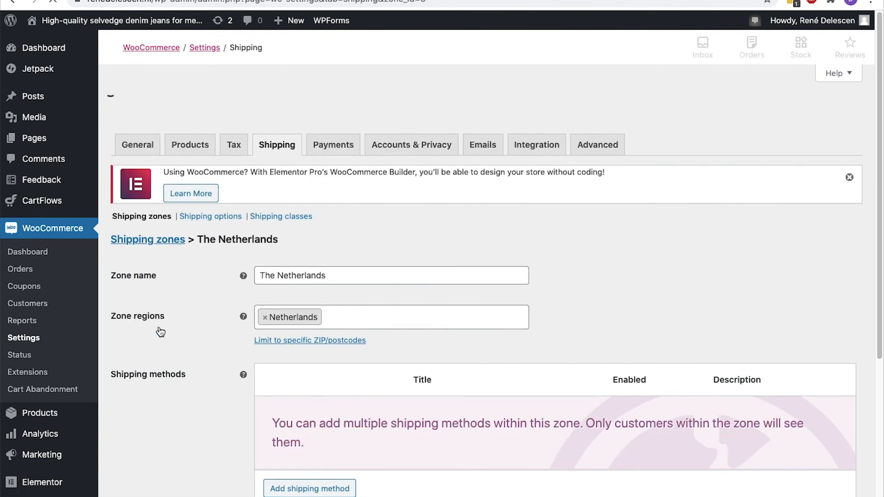
scroll(158, 331, "down", 5)
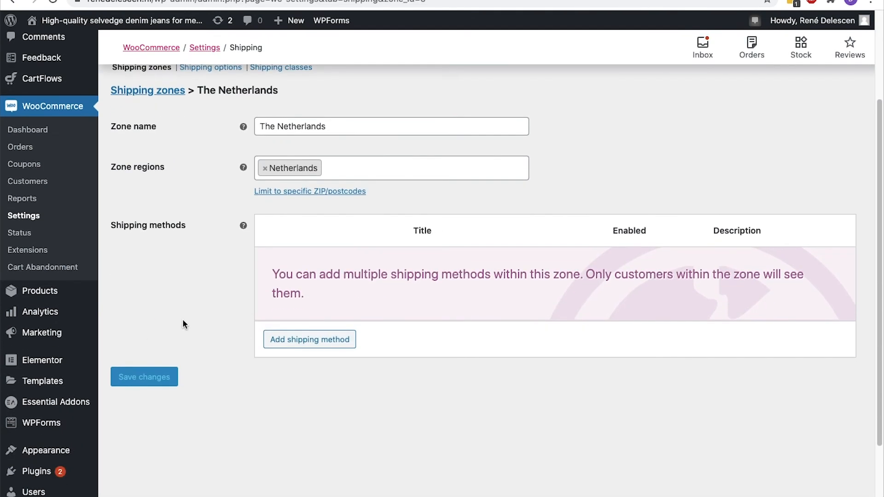
left_click(281, 340)
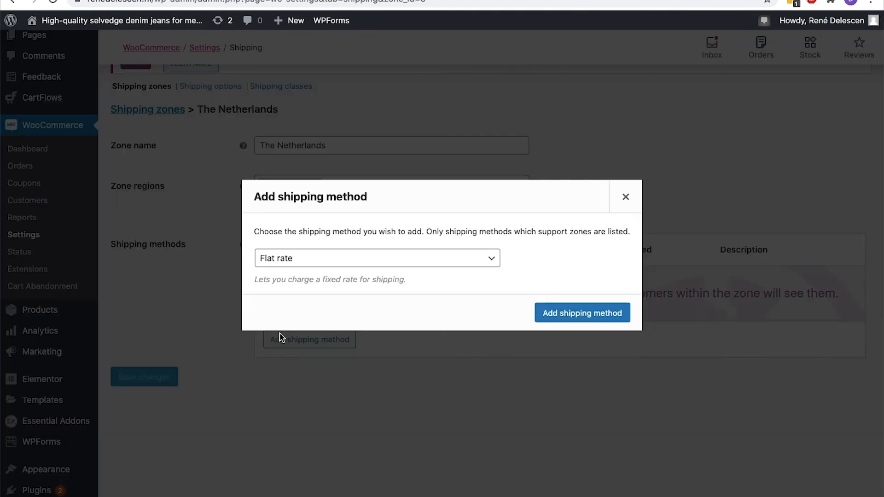
Add a Flat rate shipping method to The Netherlands zone
left_click(494, 259)
left_click(494, 259)
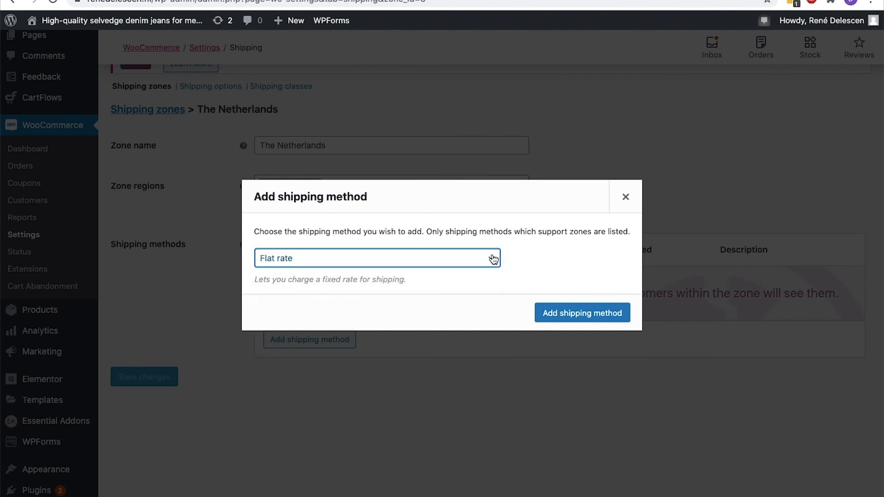
left_click(543, 313)
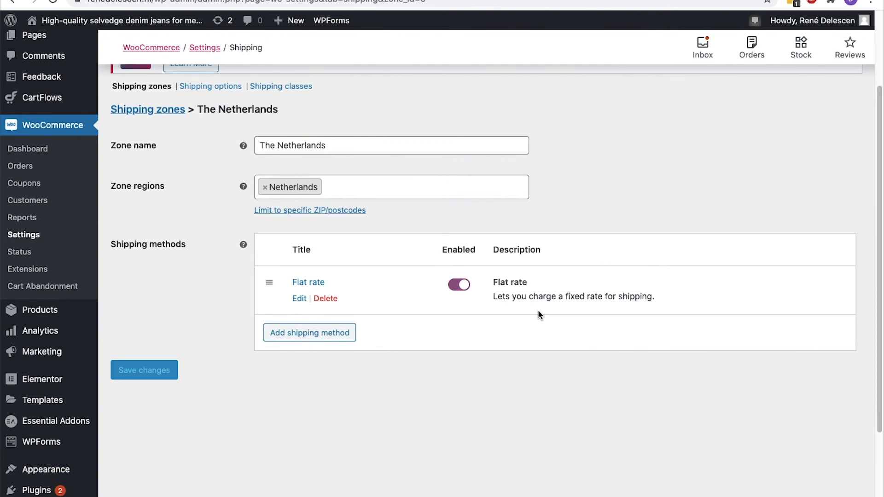
Set the flat rate's tax status to None and cost to 10, save, and view the cart
left_click(300, 298)
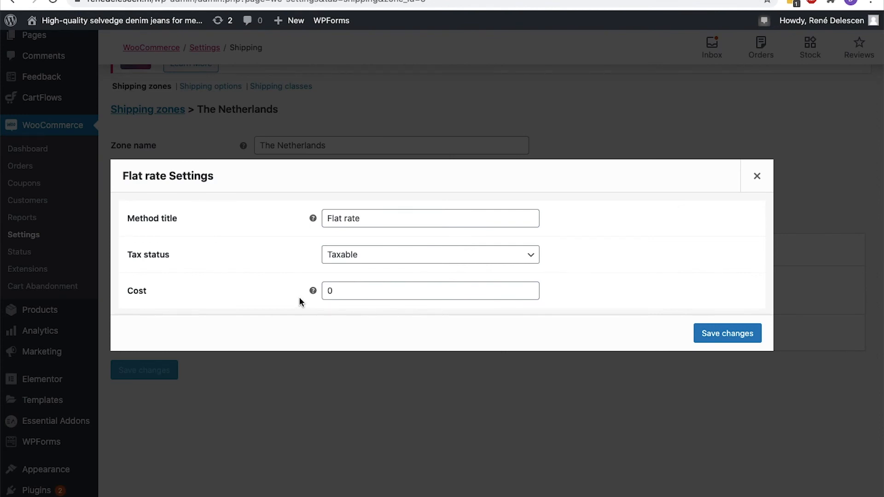
left_click(368, 261)
left_click(368, 267)
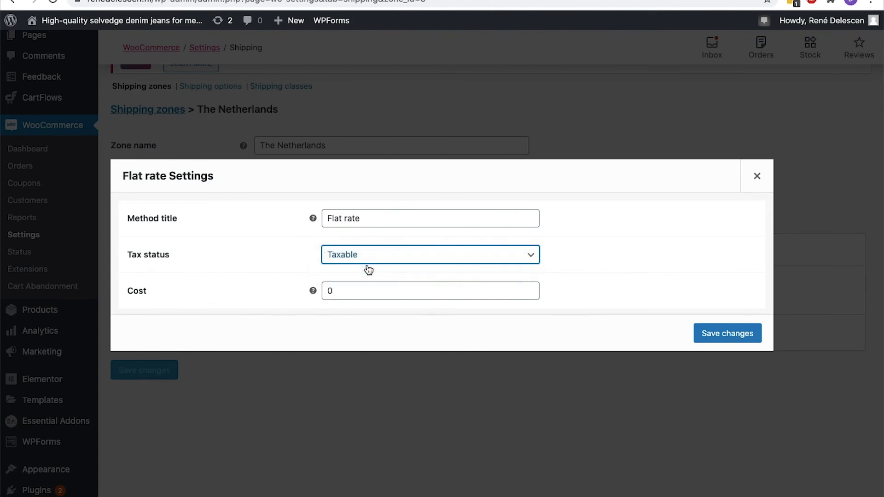
left_click(363, 288)
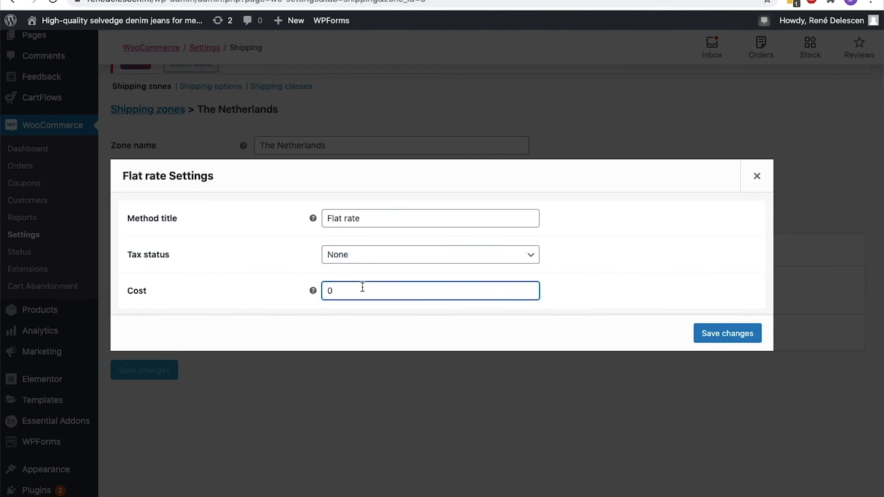
key("Left")
type("1")
left_click(697, 333)
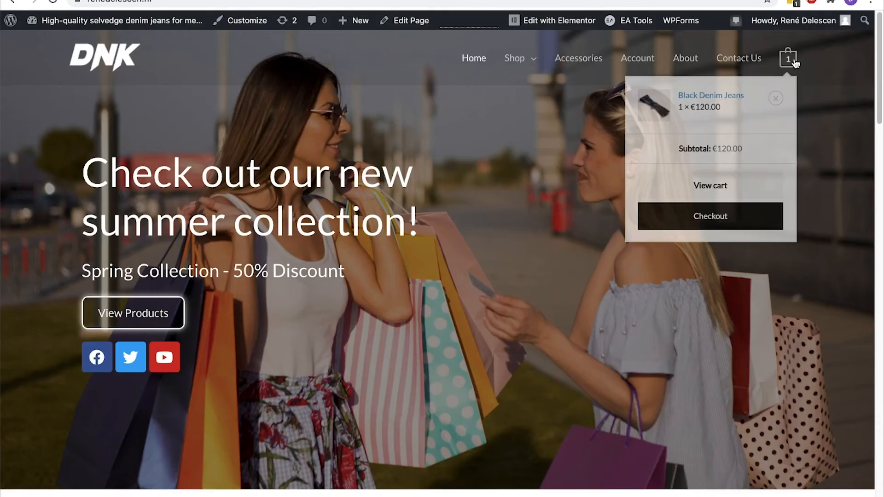
left_click(794, 59)
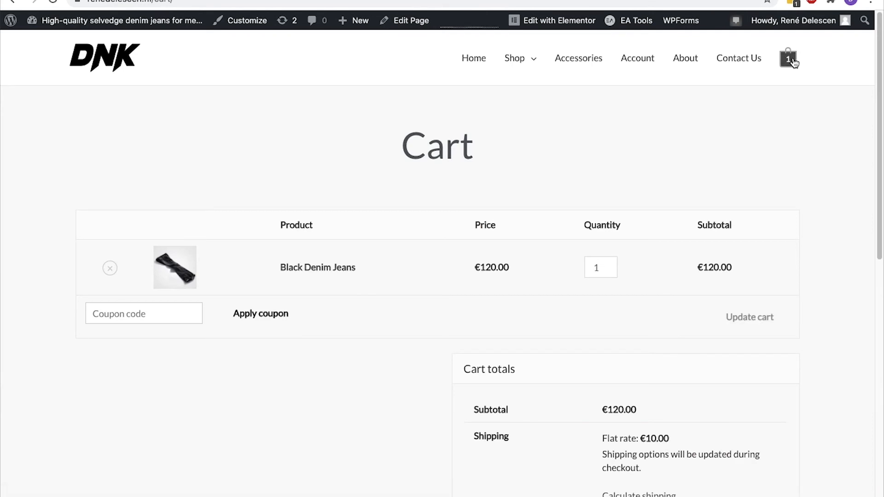
Check that the cart totals show Flat rate shipping at €10.00
scroll(793, 60, "down", 5)
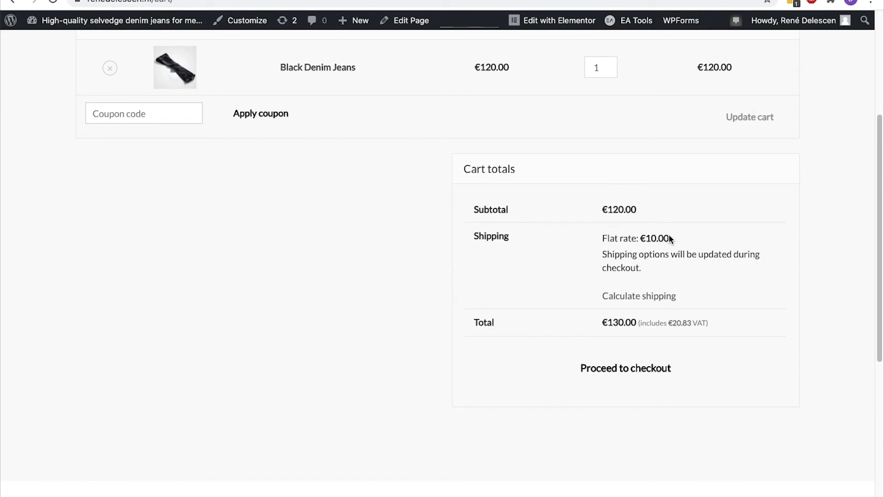
left_click_drag(602, 239, 622, 241)
left_click(636, 241)
Retitle the Netherlands flat rate method to 'UPS', save, and reload the cart to confirm
key("ctrl+Tab")
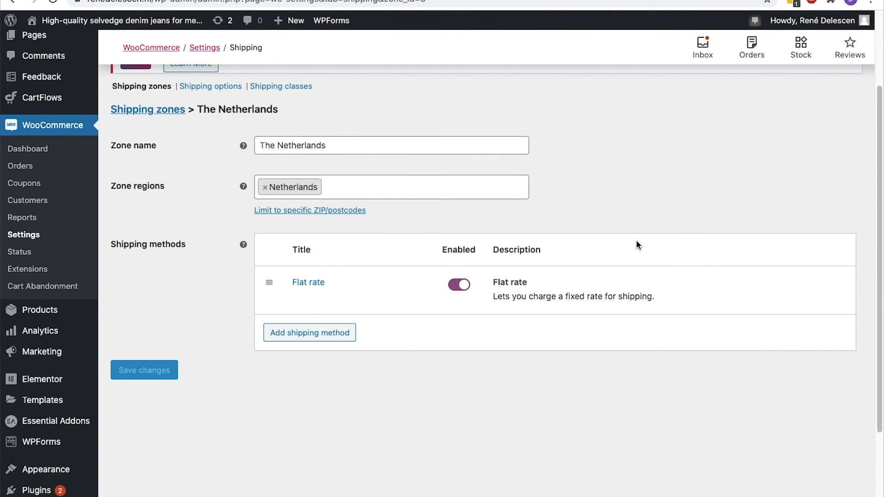
left_click(298, 300)
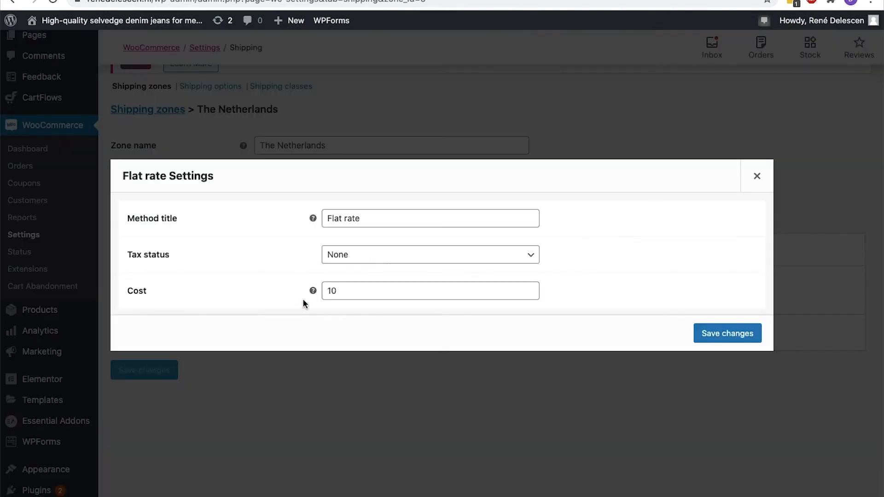
left_click(387, 219)
triple_click(387, 218)
type("UPS")
left_click(727, 333)
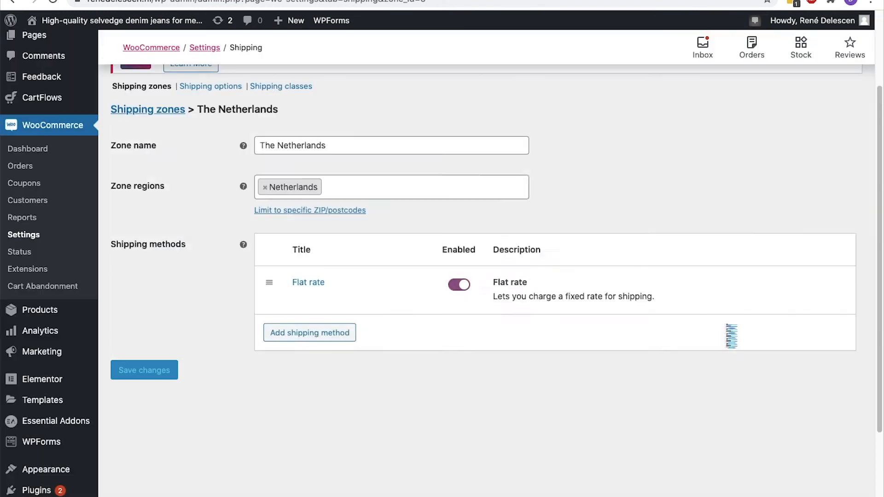
key("ctrl+Tab")
key("super+r")
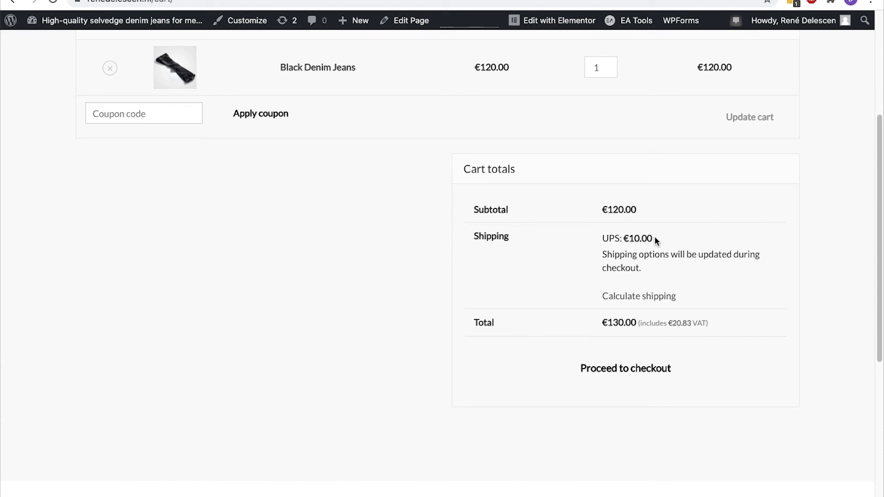
key("ctrl+shift+Tab")
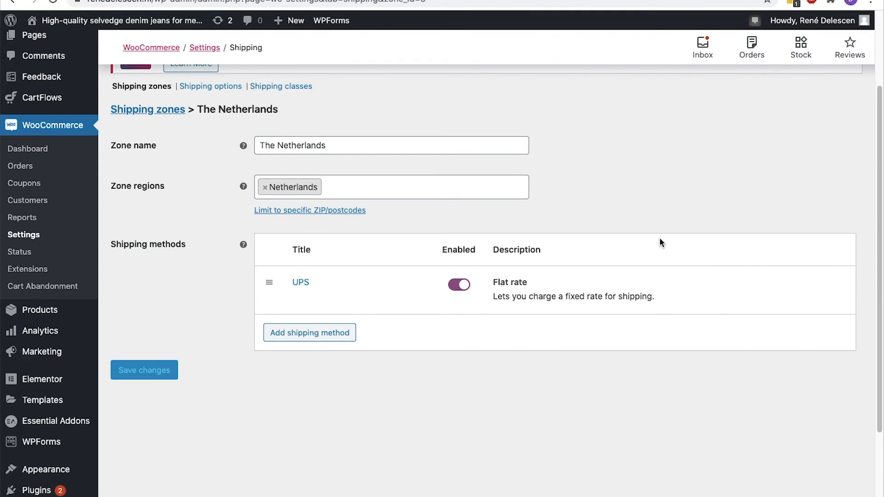
Add a Free shipping method to the Netherlands zone
left_click(352, 334)
left_click(346, 262)
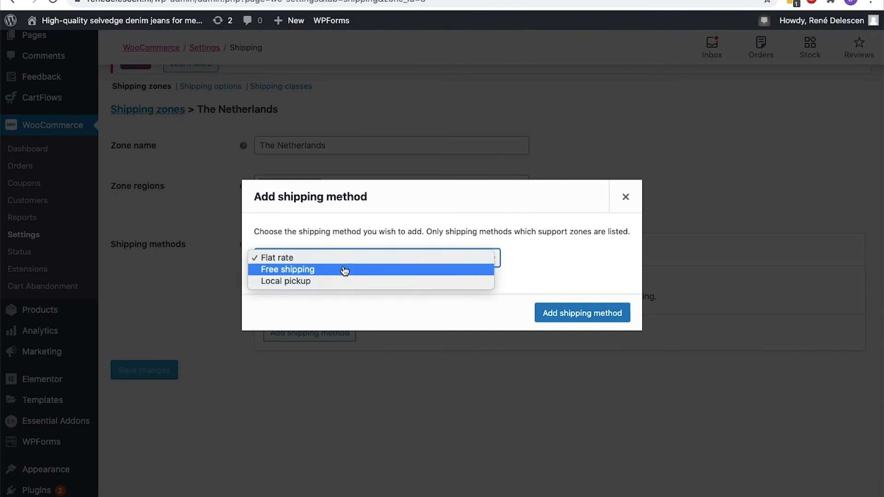
left_click(345, 271)
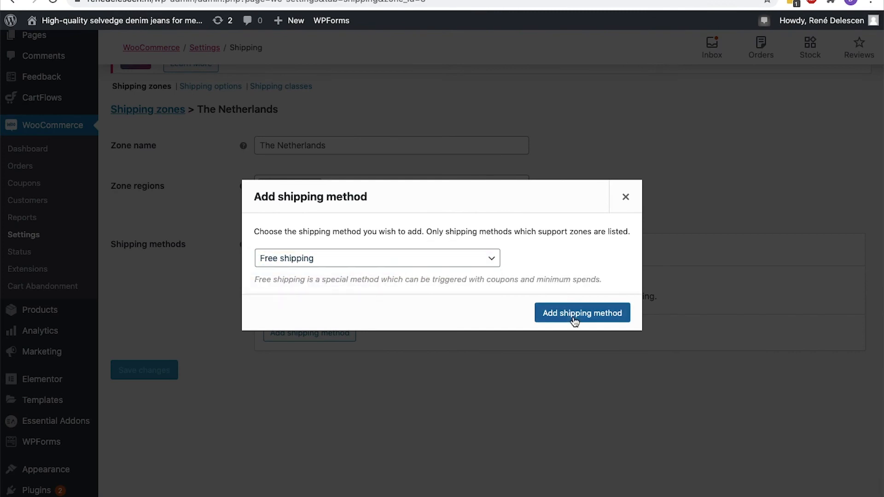
left_click(574, 318)
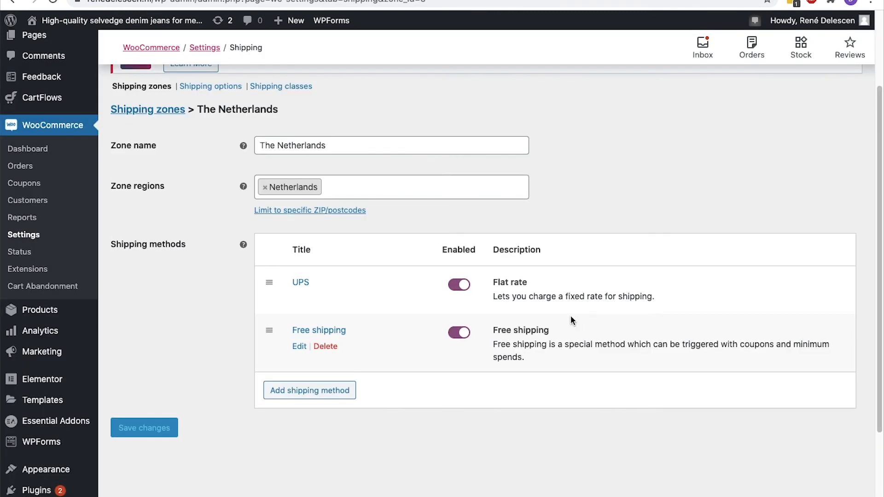
Make free shipping require a minimum order amount of 100, without the coupon rule, and save
left_click(300, 347)
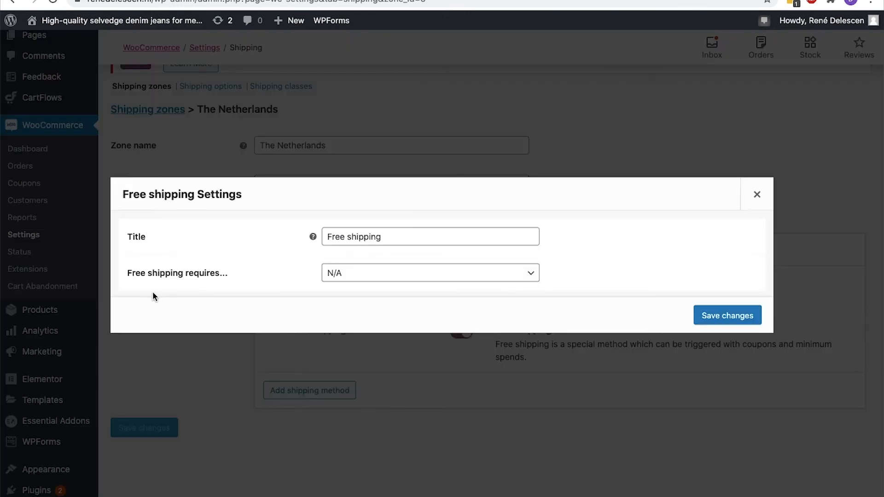
left_click(336, 275)
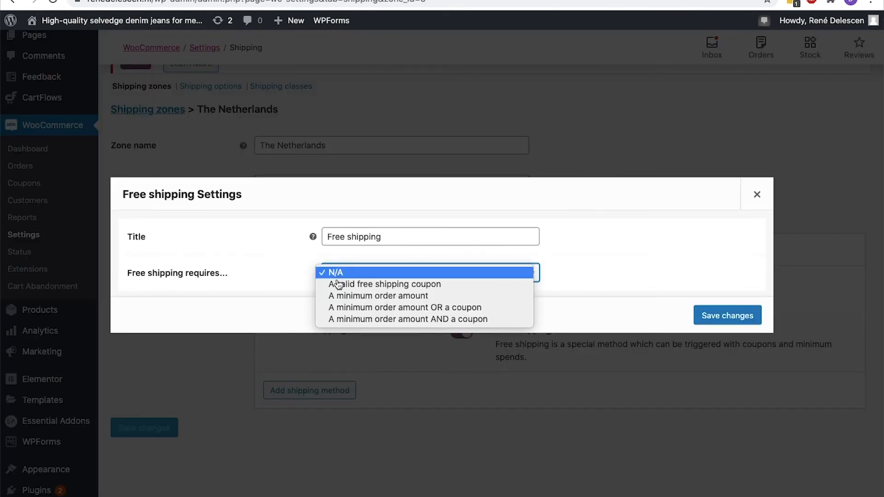
left_click(338, 296)
left_click(340, 276)
type("100")
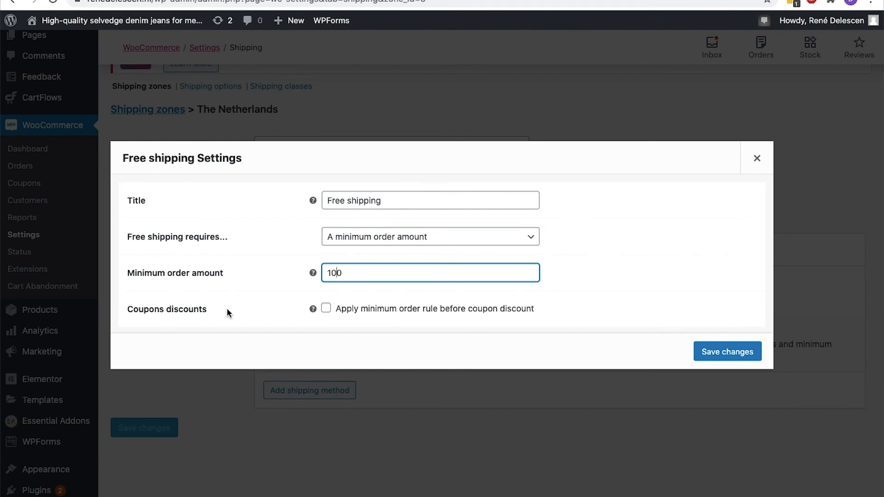
left_click(325, 309)
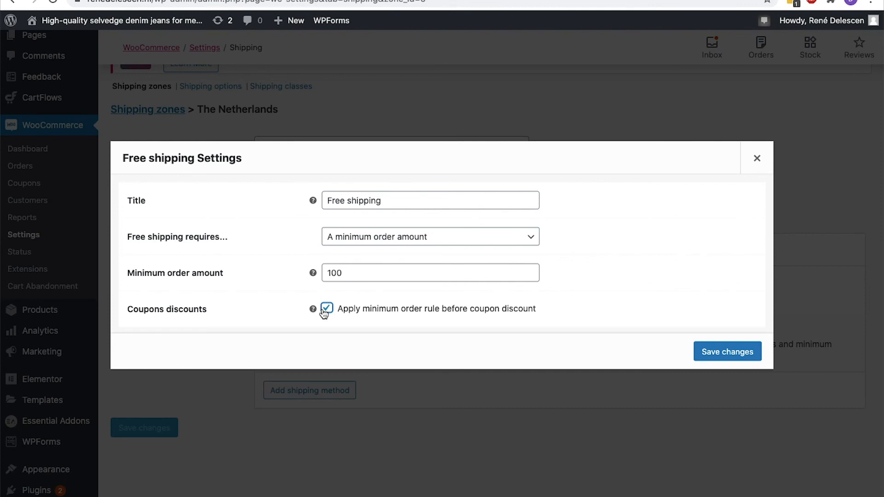
left_click(327, 309)
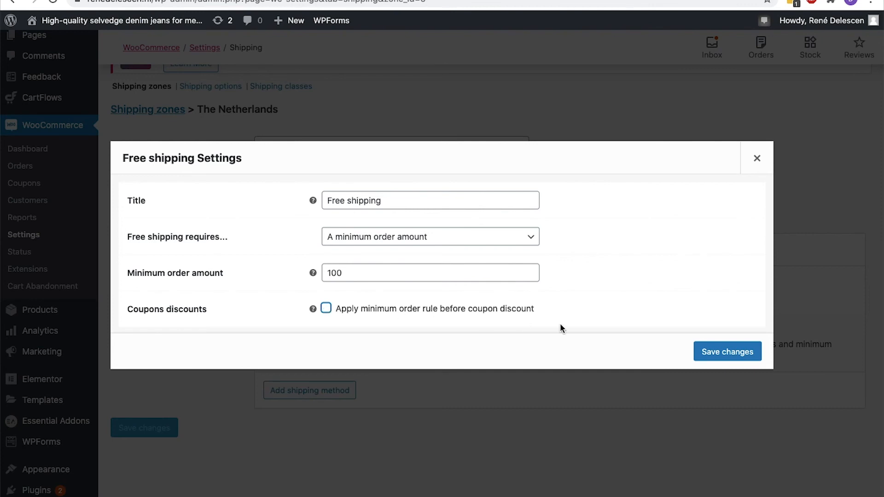
left_click(726, 352)
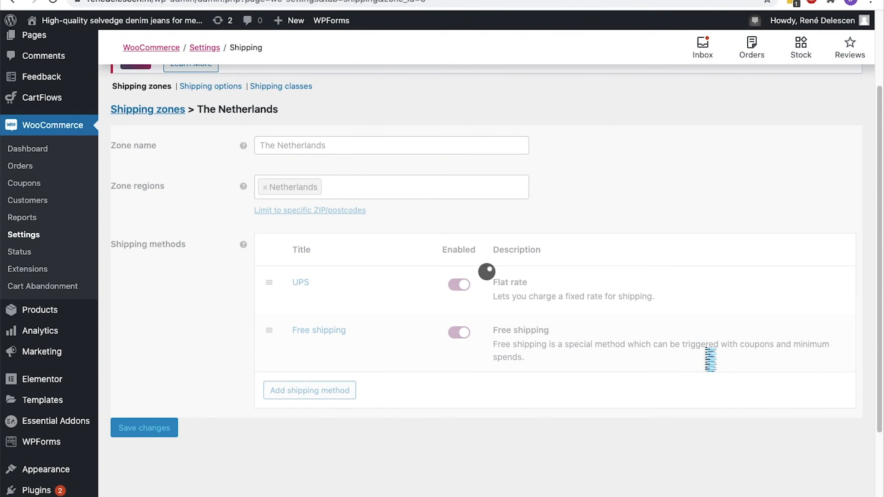
key("ctrl+Tab")
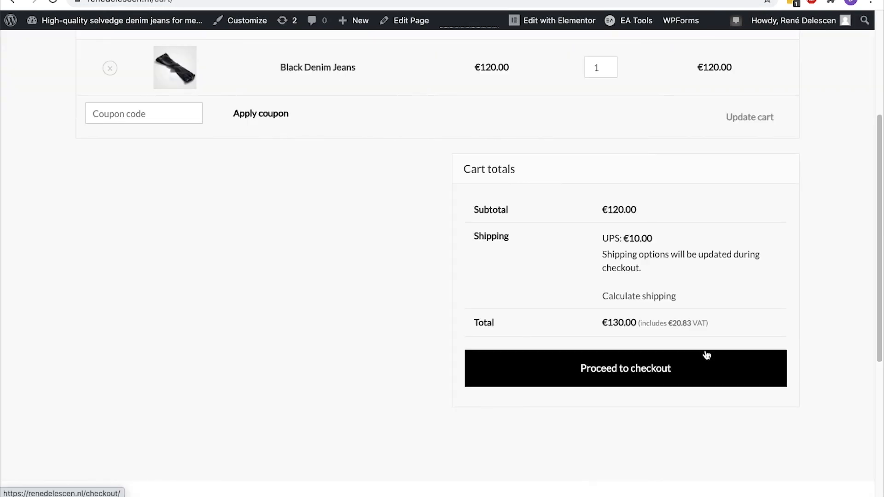
Reload the cart and select Free shipping so the total drops to €120.00
left_click(707, 355)
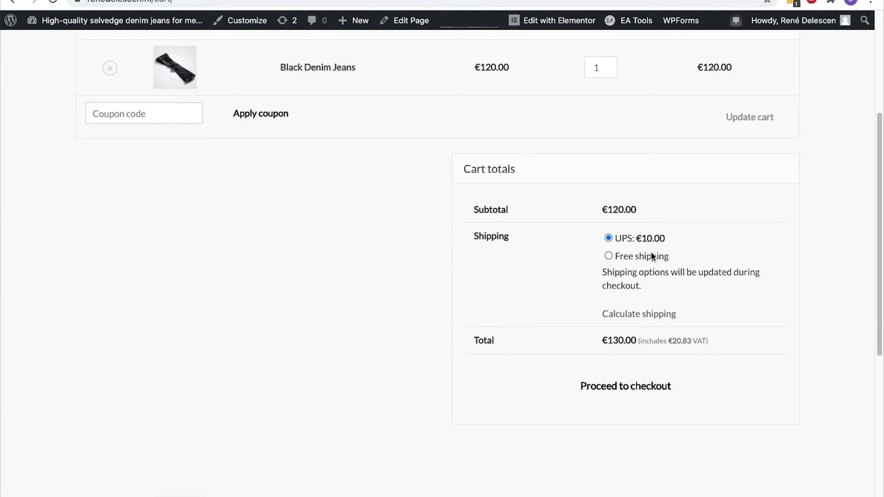
left_click(609, 257)
left_click(617, 314)
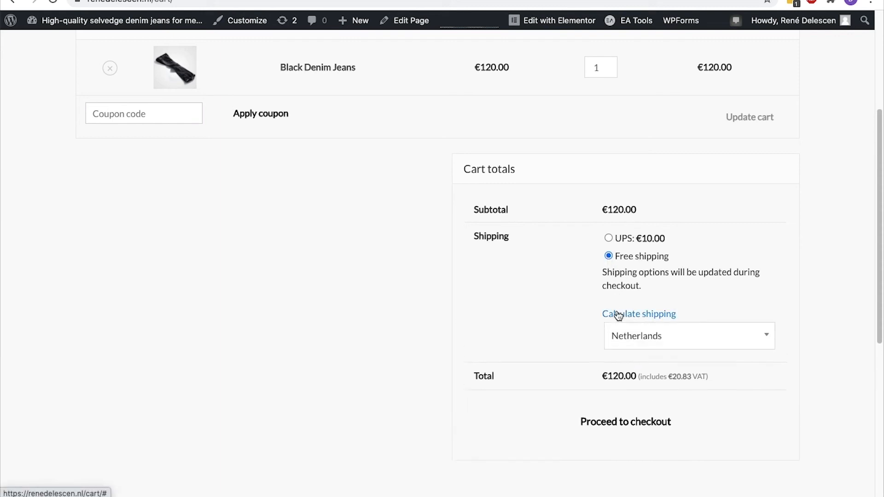
left_click(618, 315)
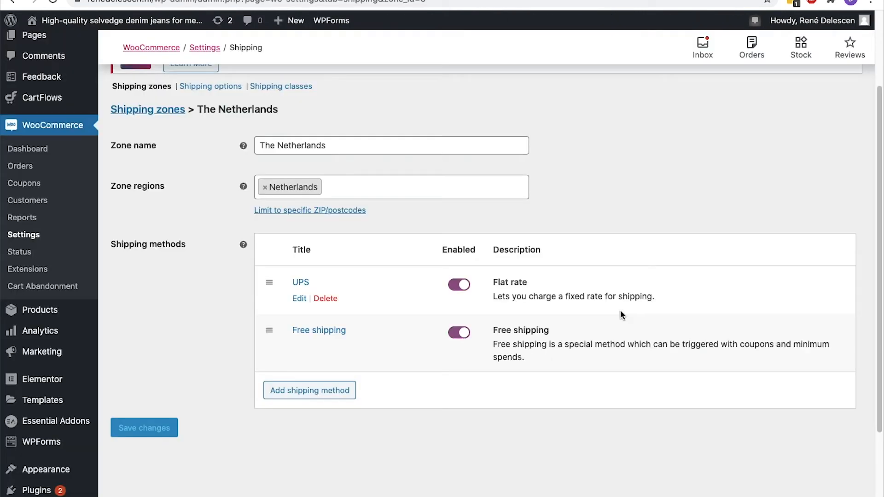
Search plugins for 'flexible', install and activate Flexible Shipping, then open WooCommerce Settings
scroll(91, 325, "down", 2)
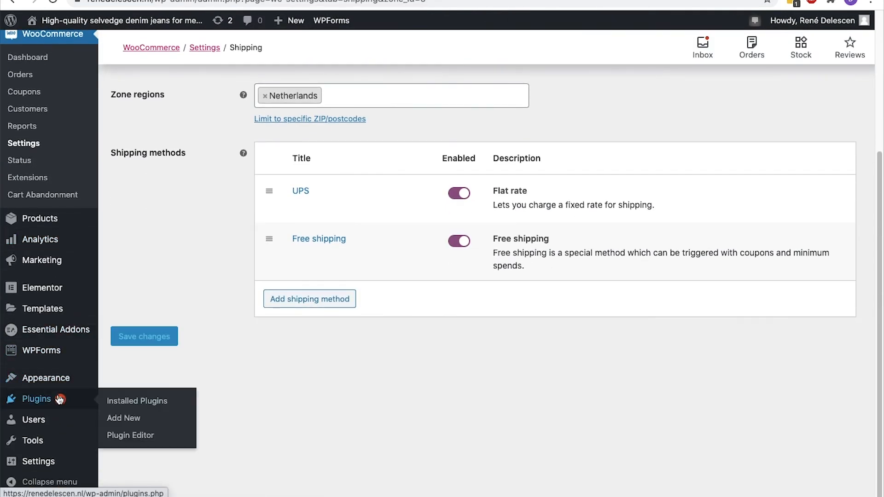
left_click(119, 419)
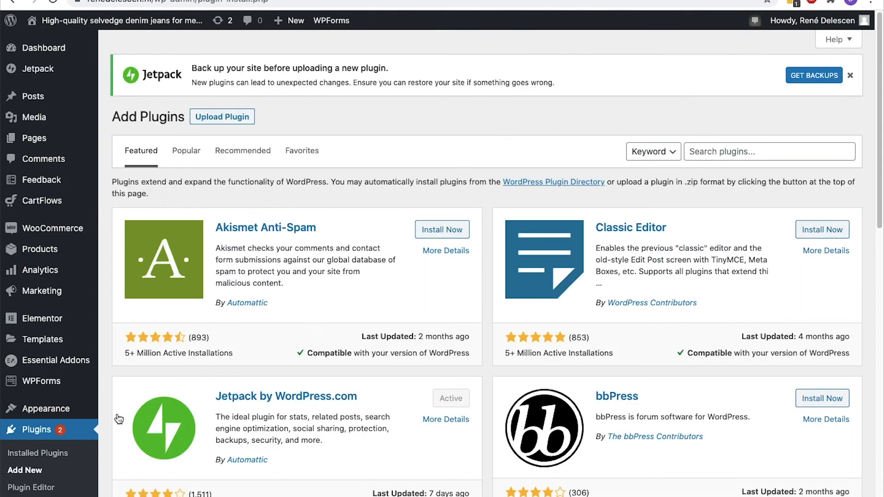
left_click(718, 151)
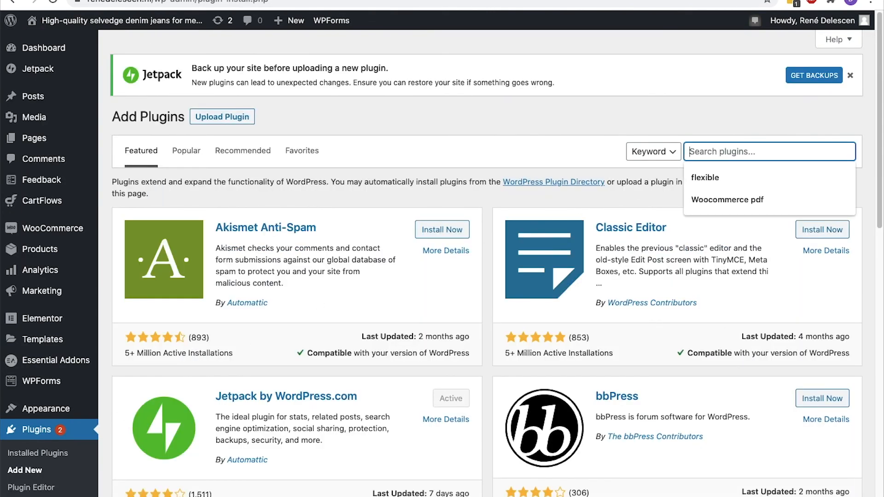
type("flexible")
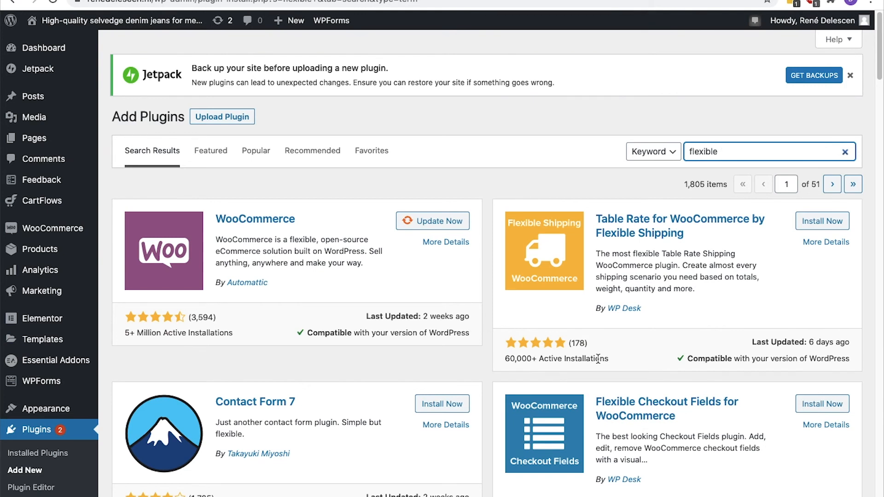
left_click(812, 220)
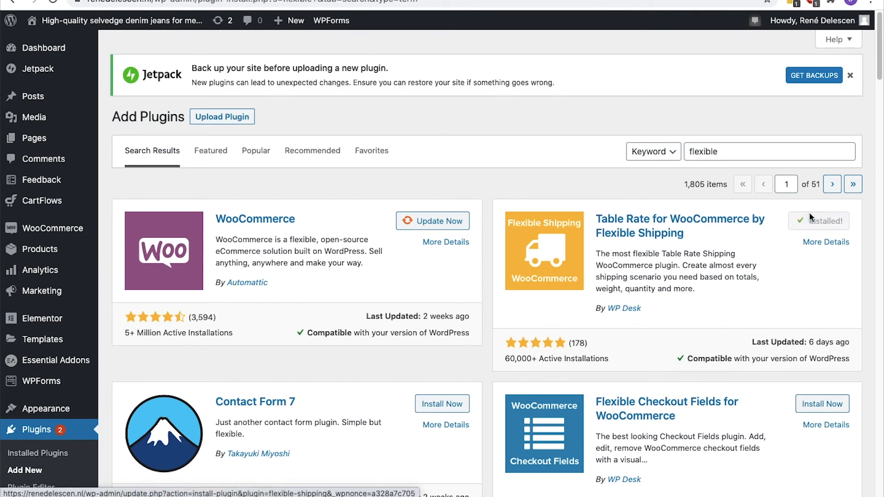
left_click(812, 220)
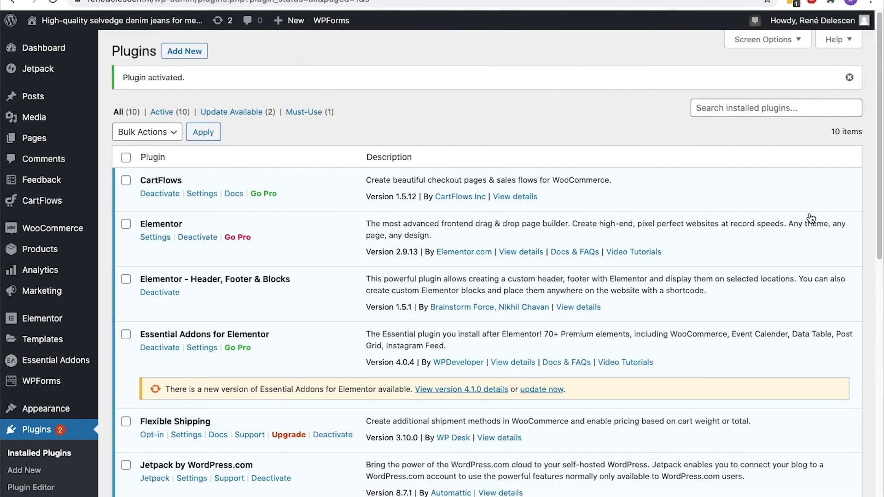
mouse_move(64, 227)
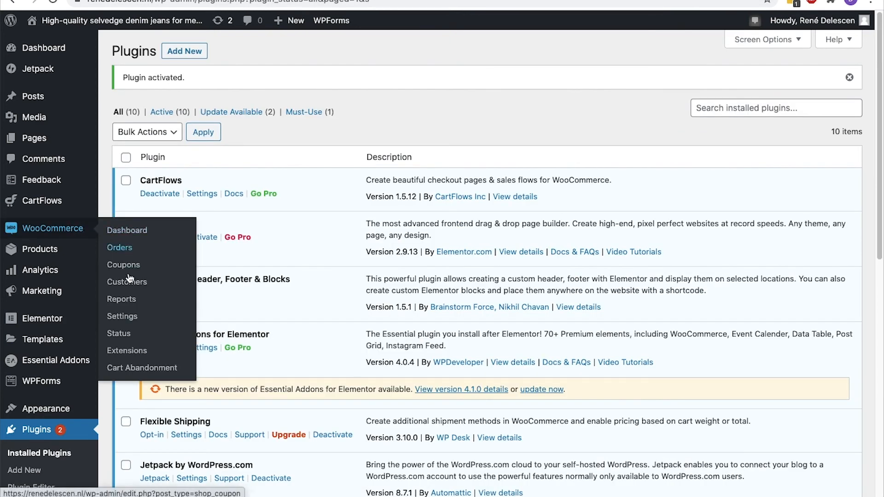
left_click(122, 317)
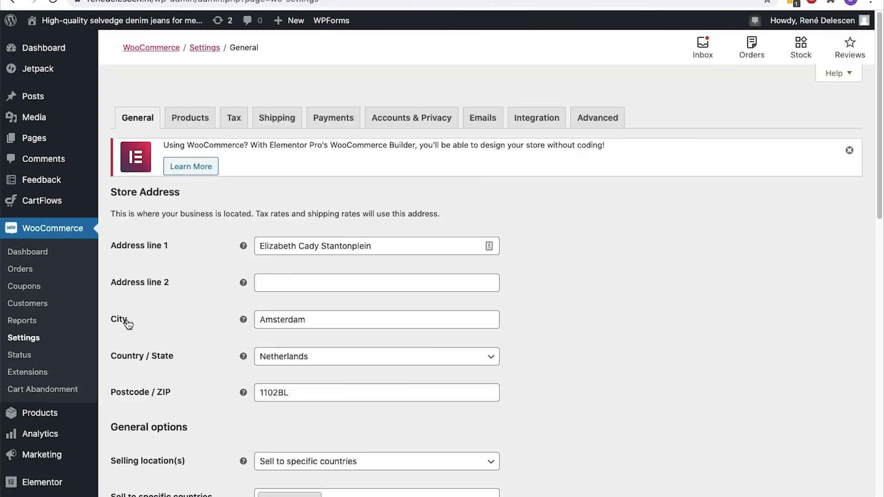
In Shipping settings, delete The Netherlands zone and start a new shipping zone
left_click(279, 127)
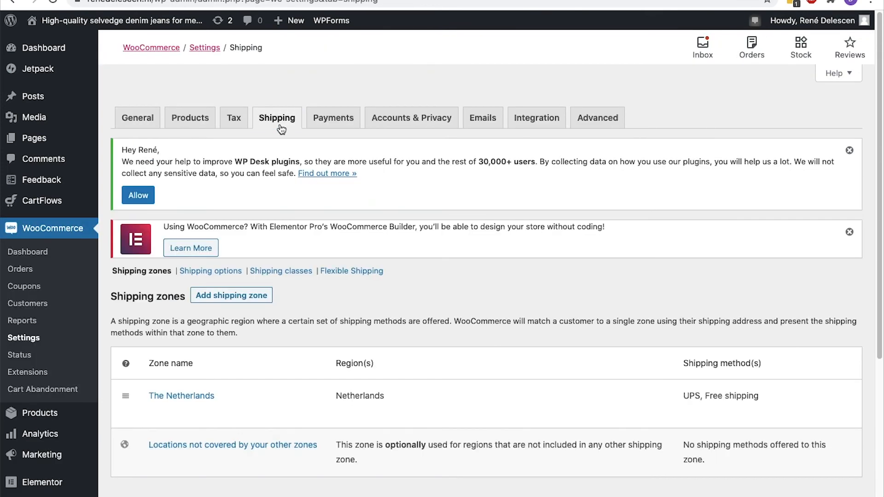
scroll(281, 130, "down", 3)
left_click(182, 297)
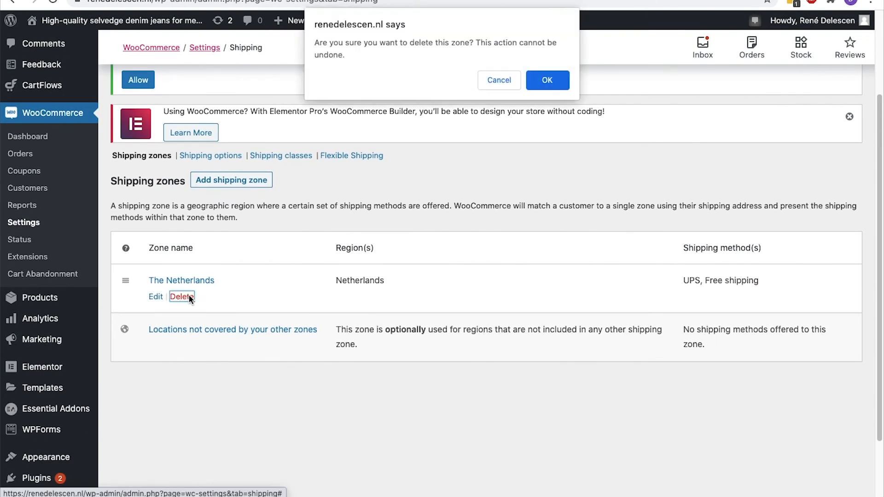
left_click(539, 90)
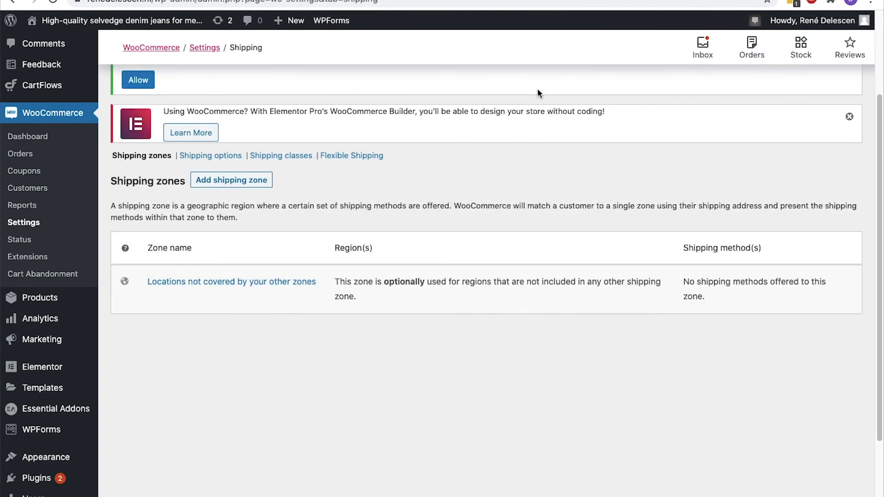
left_click(247, 179)
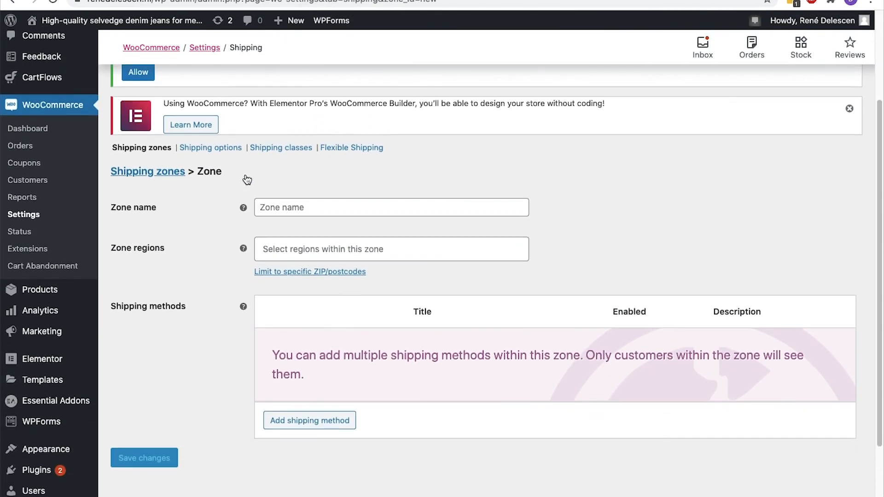
Name the new zone 'The Netherlands' with Netherlands as its region
left_click(289, 205)
type("Netherlands")
key("super+Left")
type("The")
key("Tab")
type("N")
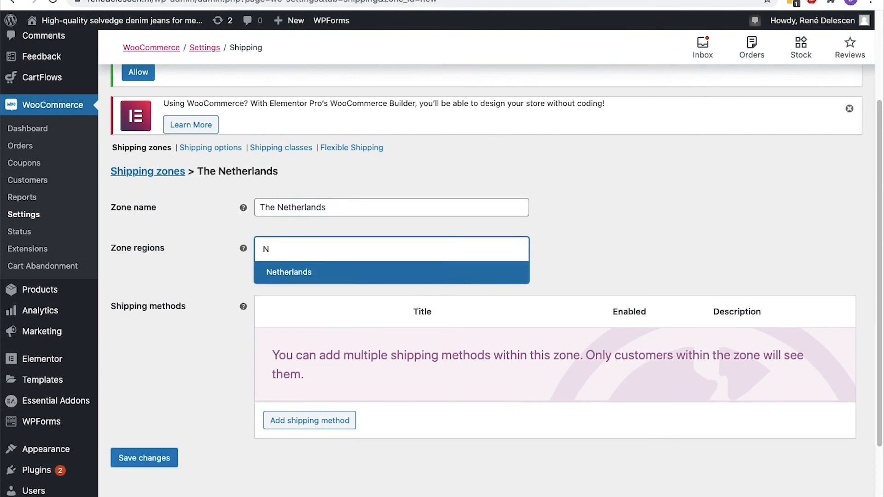
left_click(286, 273)
Add Flexible Shipping as the zone's shipping method
left_click(300, 426)
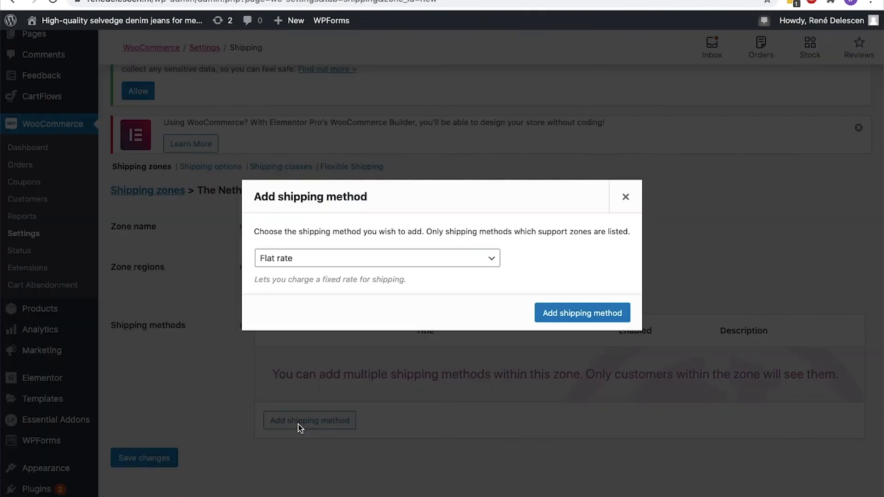
left_click(368, 263)
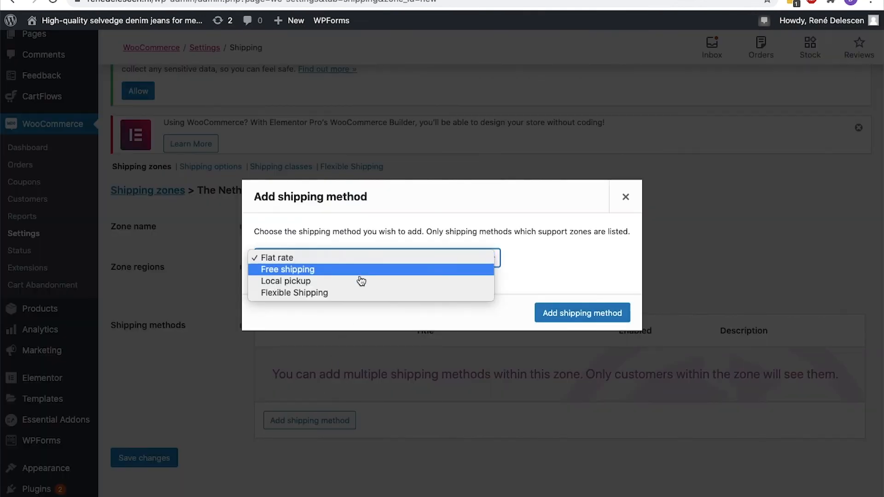
left_click(315, 295)
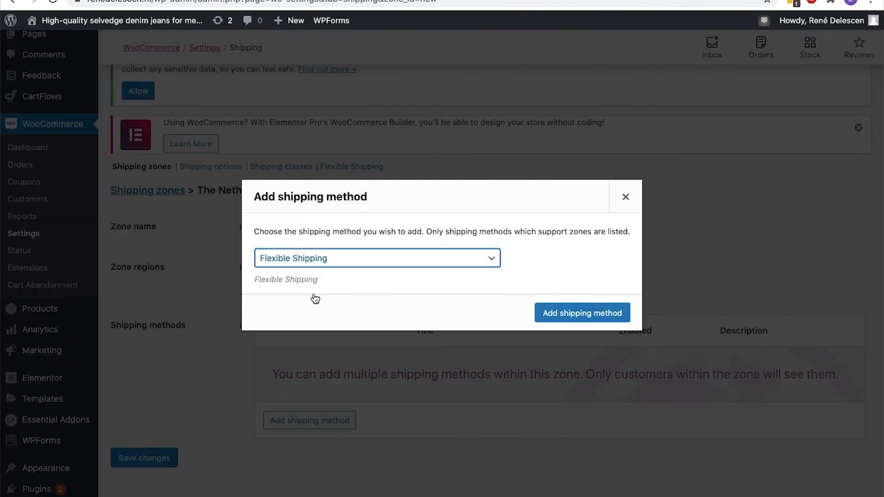
left_click(546, 313)
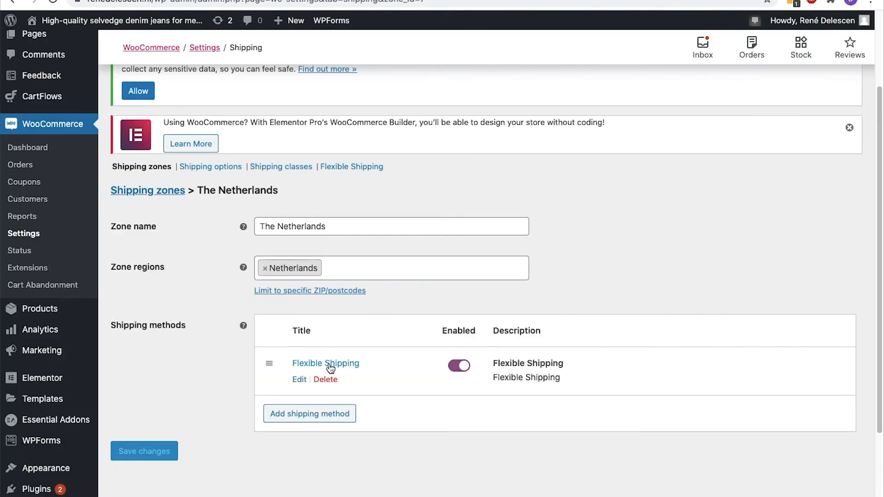
Set the Flexible Shipping method's tax status to None and save
left_click(299, 380)
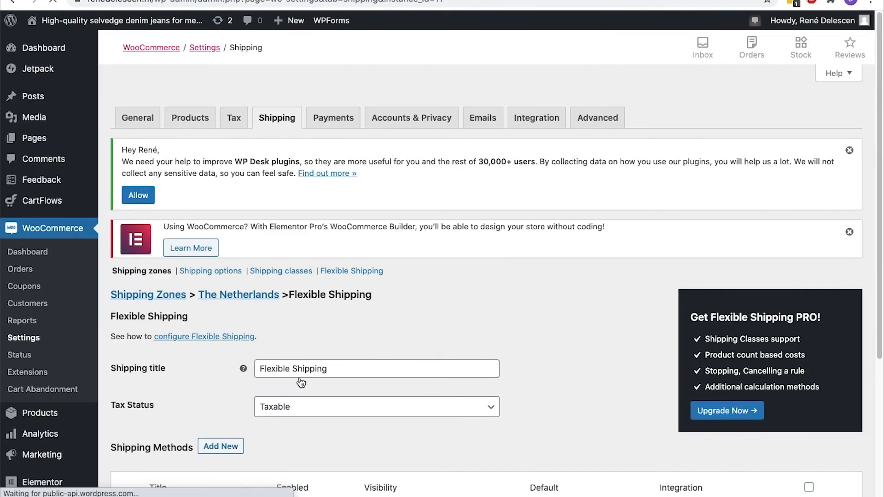
scroll(300, 382, "down", 3)
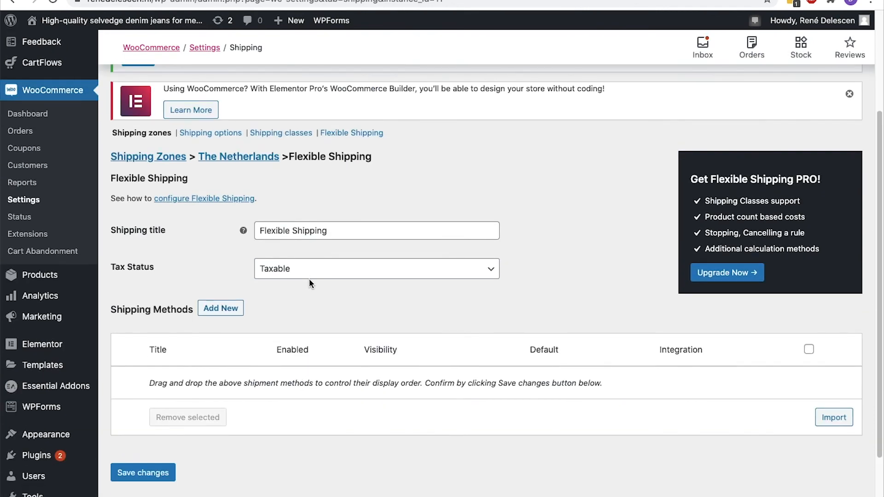
left_click(309, 282)
left_click(305, 281)
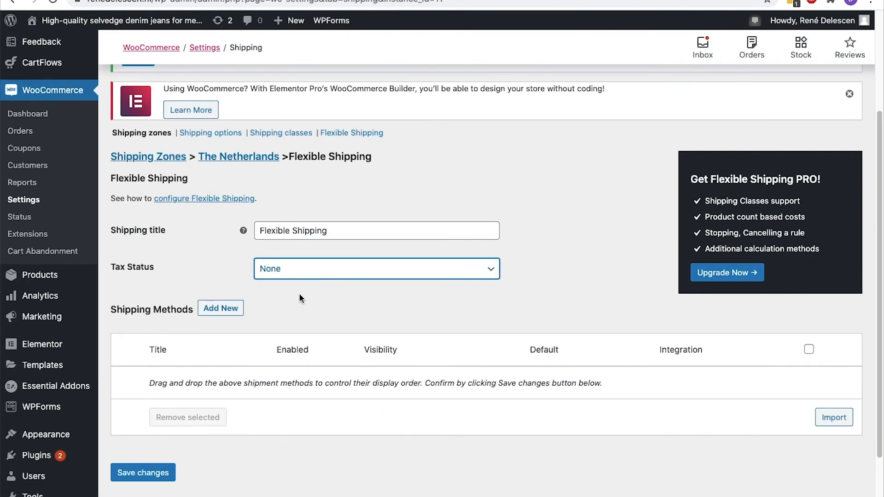
left_click(155, 473)
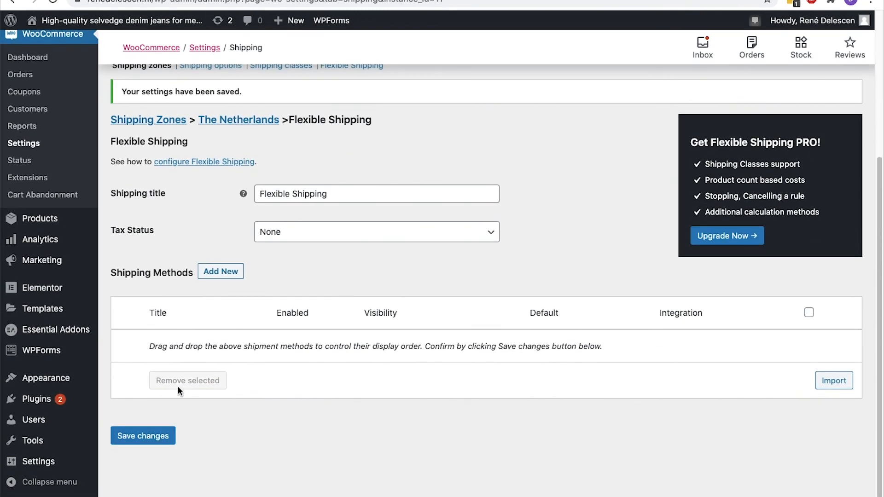
left_click(221, 272)
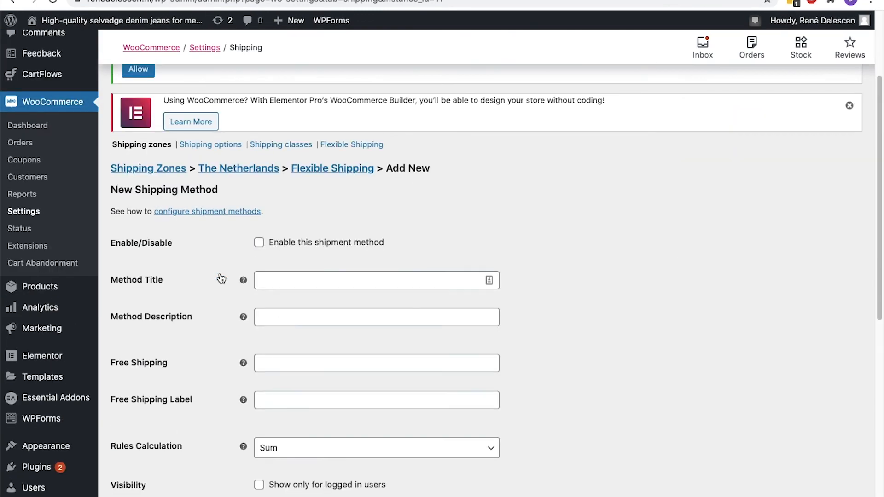
Enable a method titled 'Price Based Shipping' and base its first rule on Price
left_click(261, 244)
left_click(260, 280)
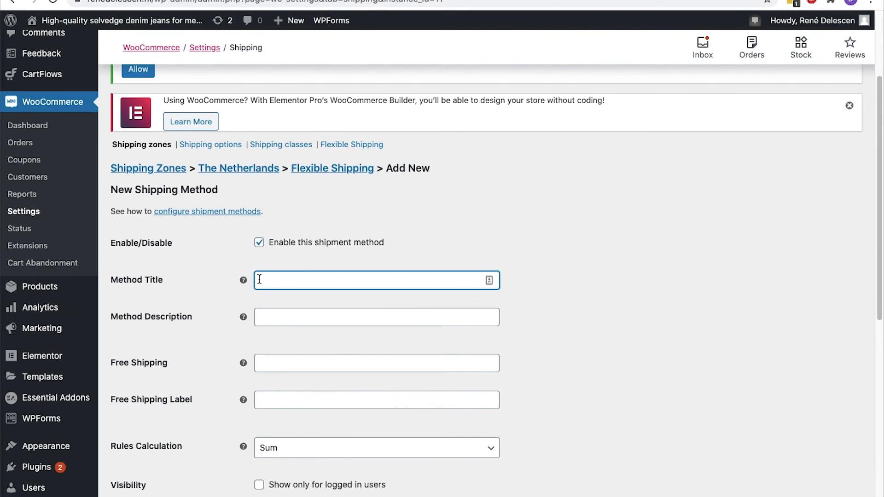
type("Price Based Shipping")
scroll(487, 263, "down", 8)
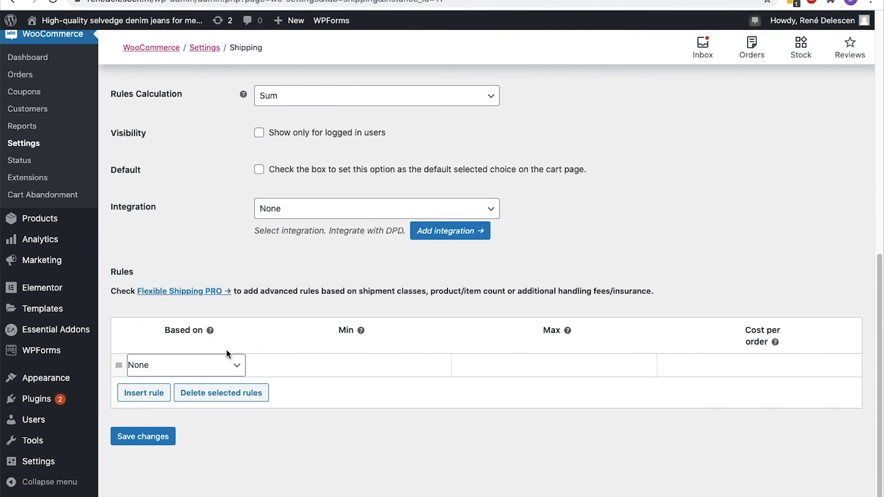
left_click(236, 366)
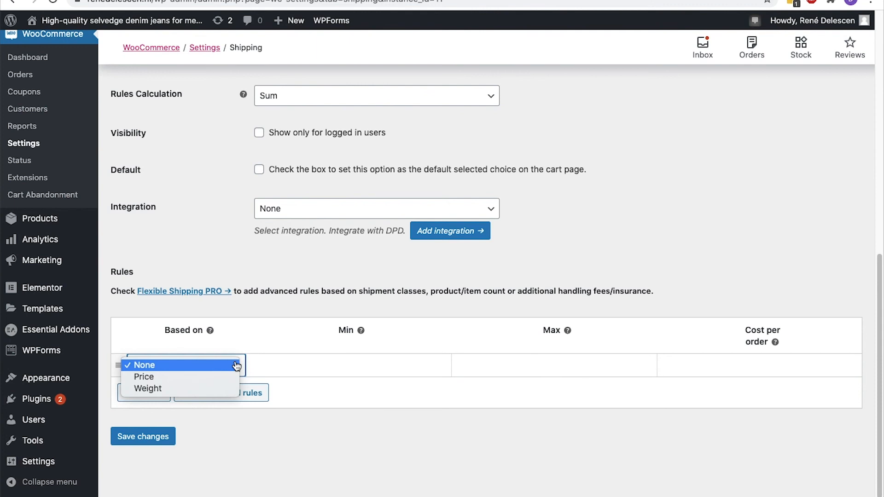
left_click(229, 377)
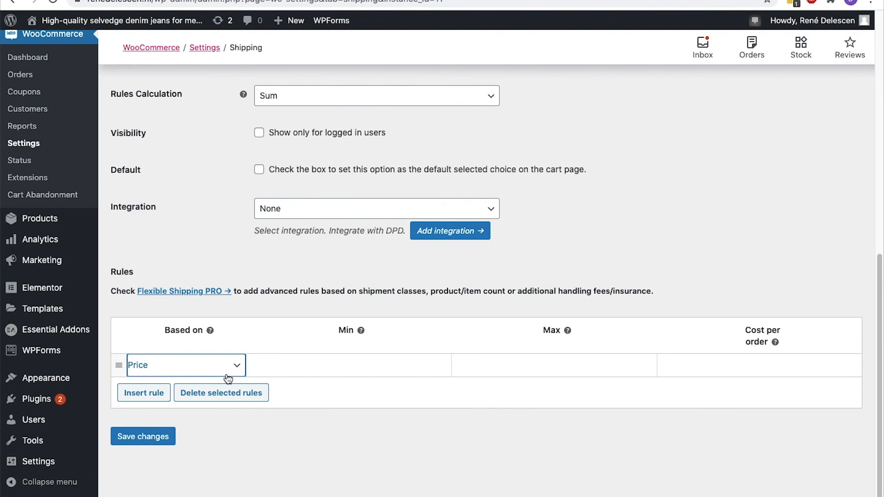
Set rule one to 0–50 and add a Price rule up to 100 costing 15
left_click(309, 369)
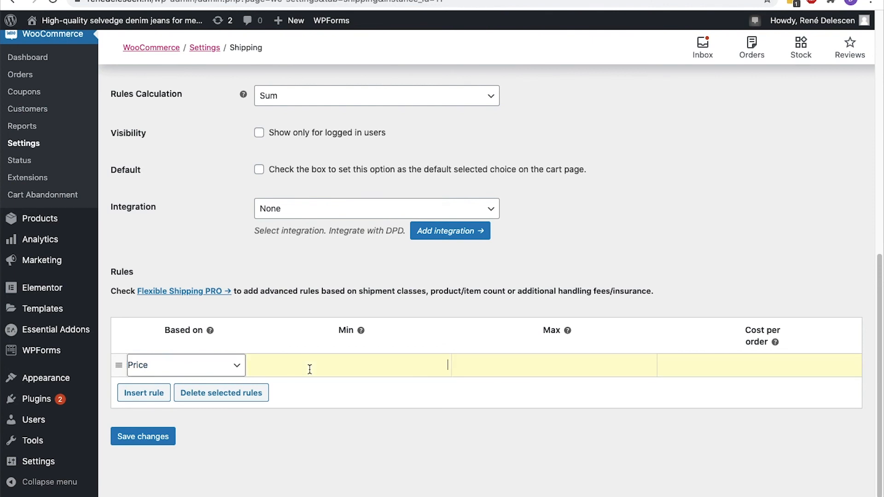
type("0")
key("Tab")
type("5010")
left_click(149, 395)
left_click(164, 374)
left_click(166, 376)
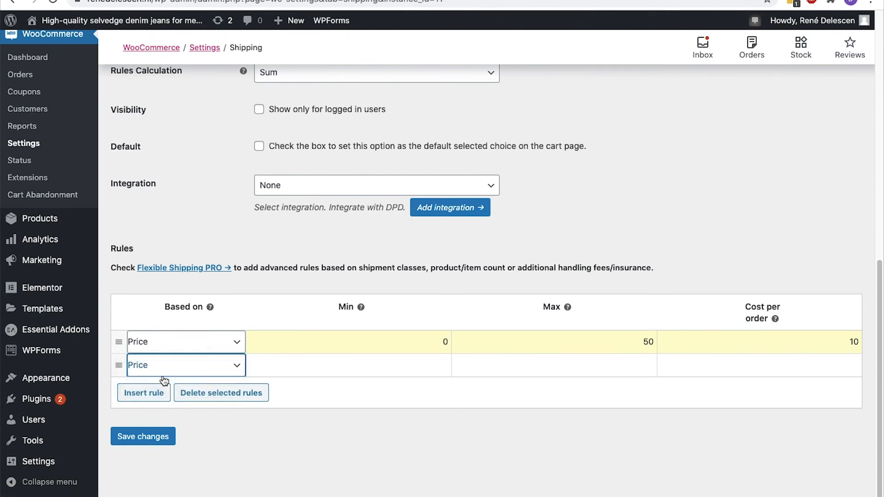
type("50")
key("Tab")
type("100")
key("Tab")
type("15")
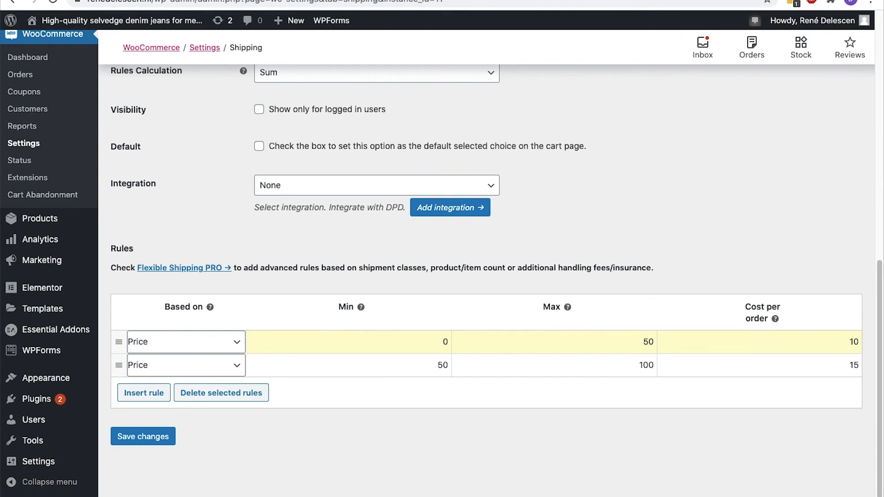
Add a third rule for 100–200 costing 20
left_click(143, 391)
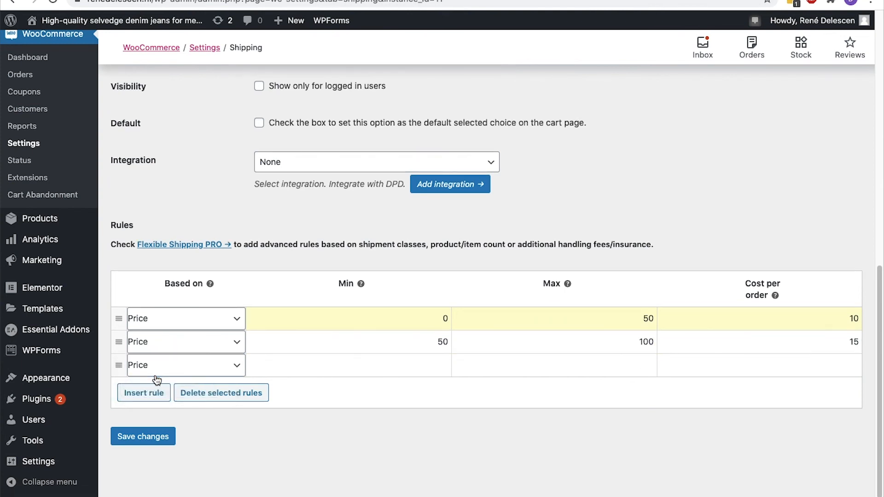
type("100")
key("Tab")
type("200")
key("Tab")
type("20")
Add a fourth Price rule for 200–1000000 costing 0
left_click(144, 392)
left_click(184, 365)
left_click(189, 375)
key("Tab")
type("200")
key("Tab")
type("1000000")
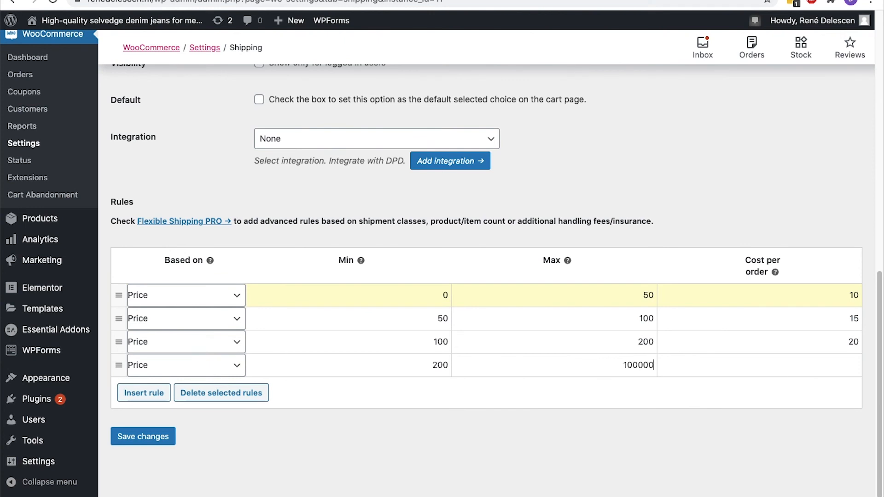
key("Tab")
type("0")
Save the price rules and add two Black Denim Jeans to the cart
left_click(158, 435)
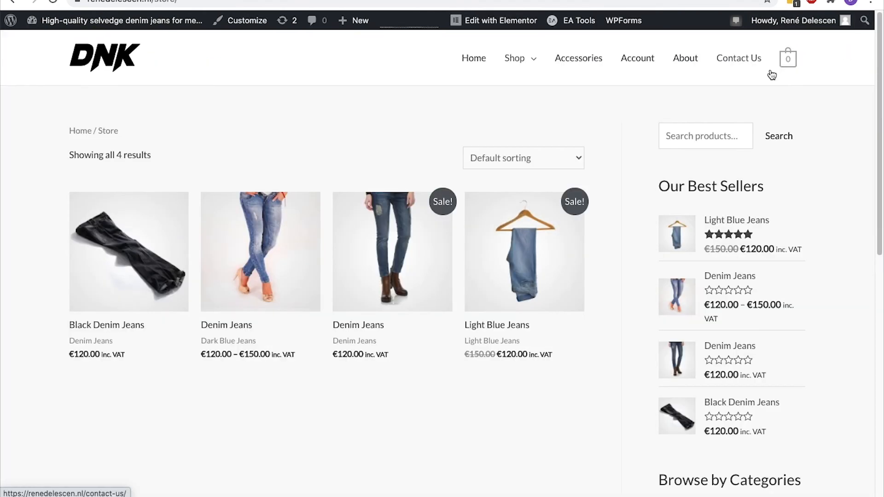
left_click(153, 264)
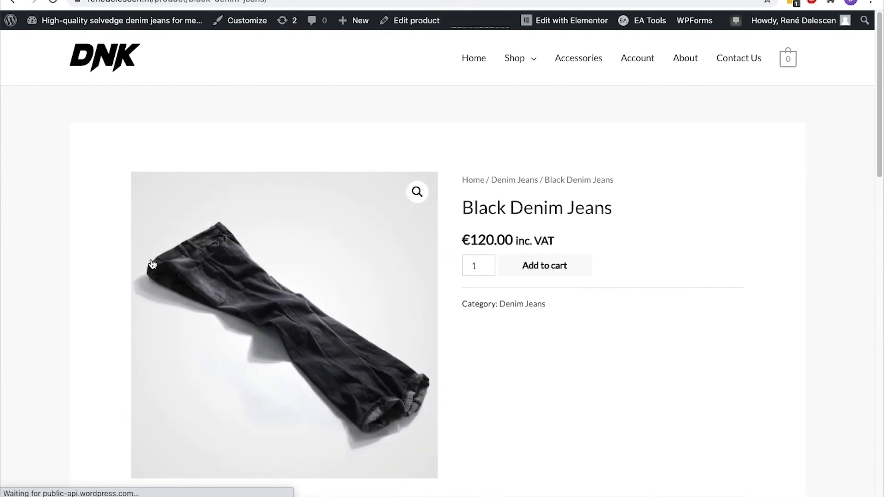
left_click(490, 262)
left_click(528, 266)
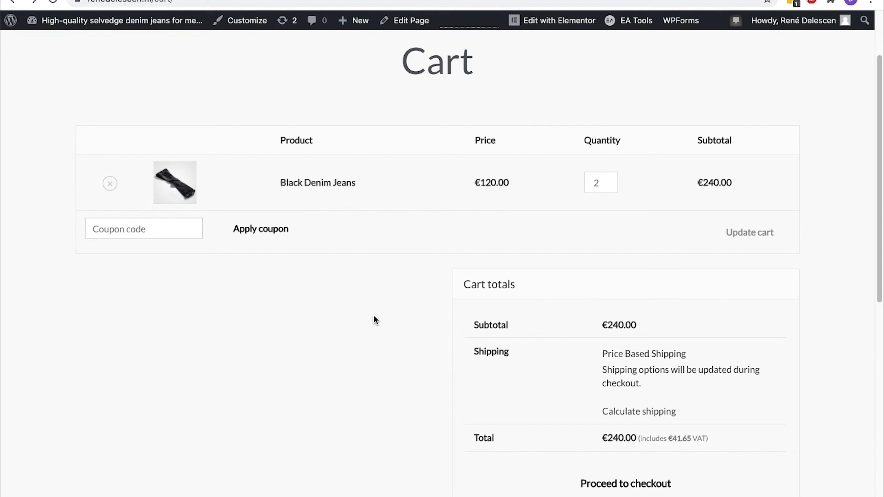
Reduce the cart to one pair, showing €20.00 shipping and a €140.00 total
left_click(608, 186)
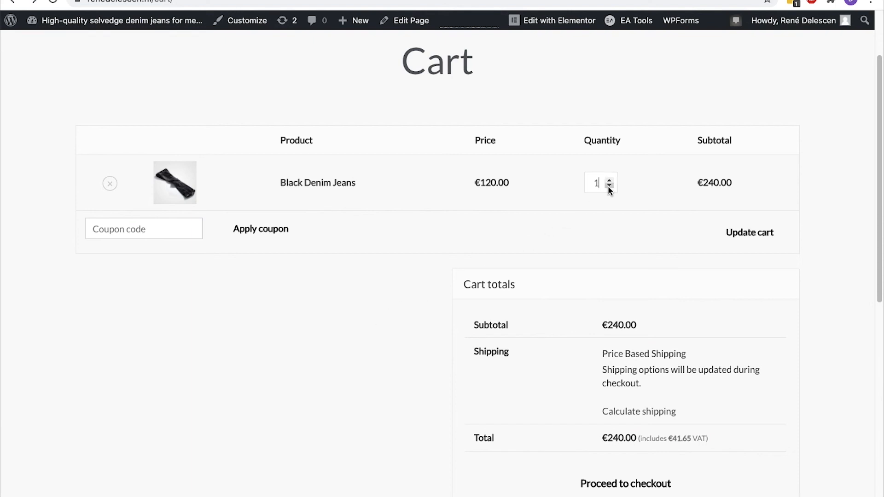
left_click(745, 233)
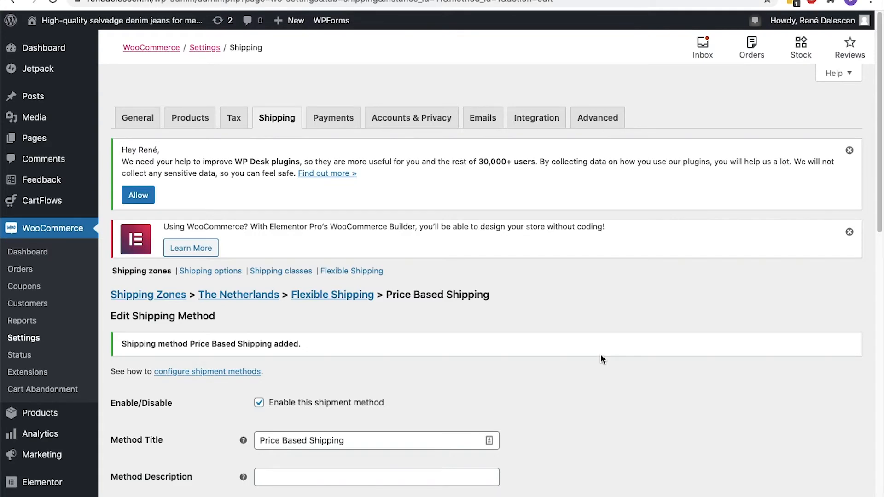
scroll(601, 359, "down", 3)
scroll(602, 359, "down", 3)
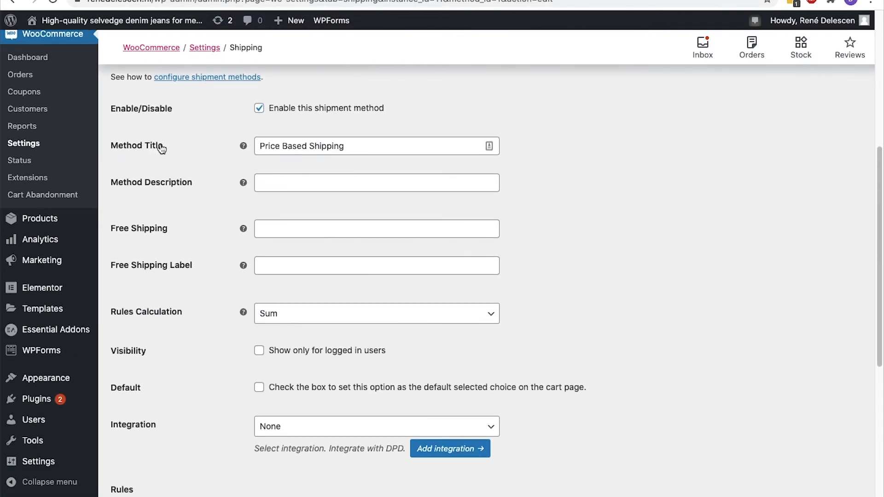
Review the Based on options available for the shipping rules
scroll(159, 147, "down", 6)
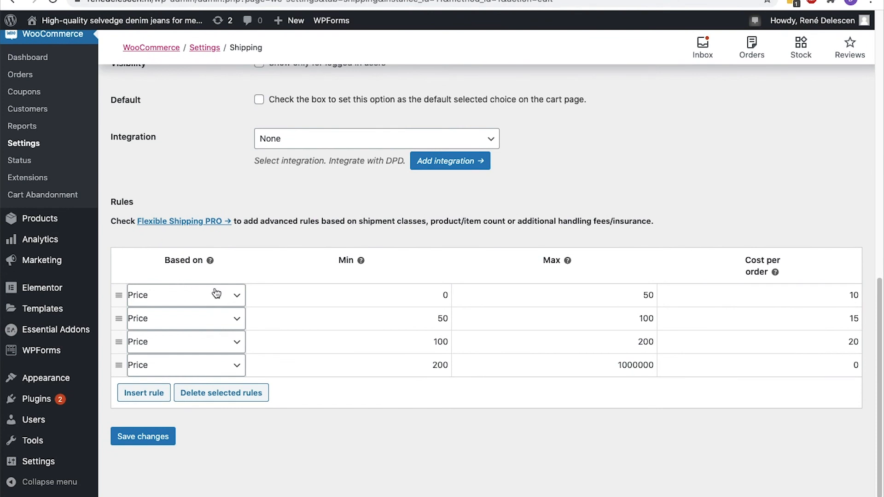
left_click(231, 295)
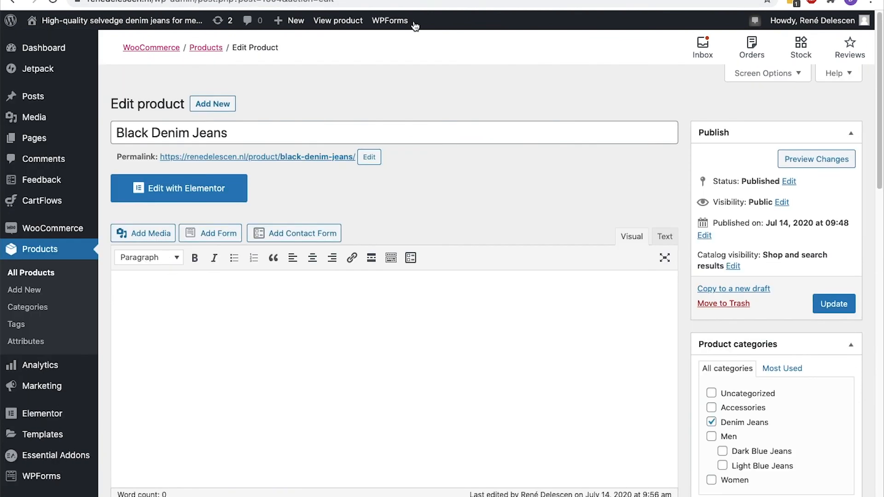
scroll(415, 26, "down", 8)
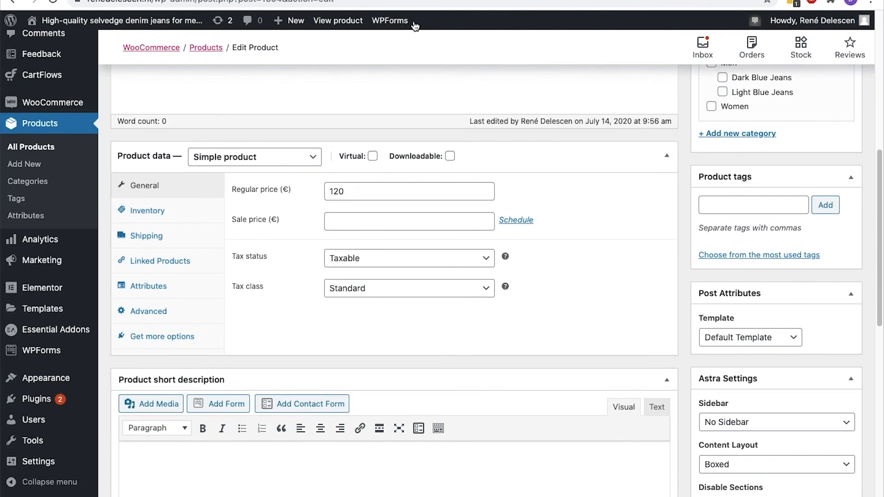
Check the Black Denim Jeans product's shipping weight and class, then go to Add Plugins
left_click(168, 247)
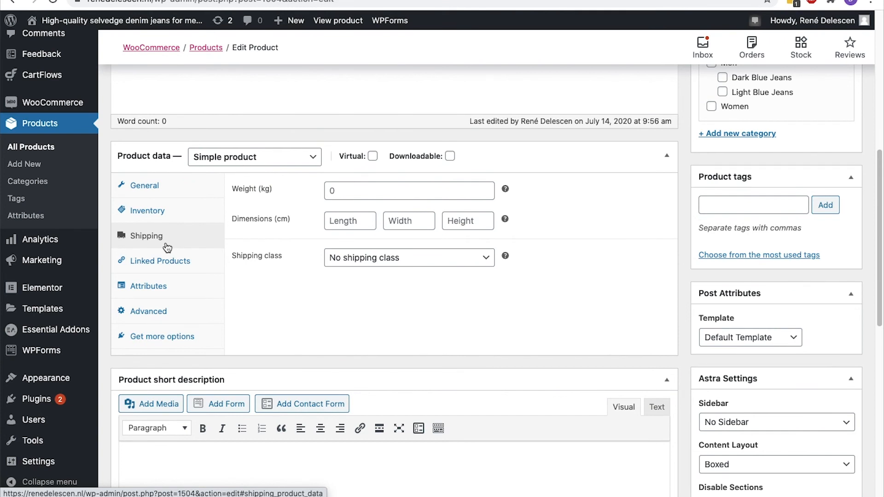
left_click(360, 190)
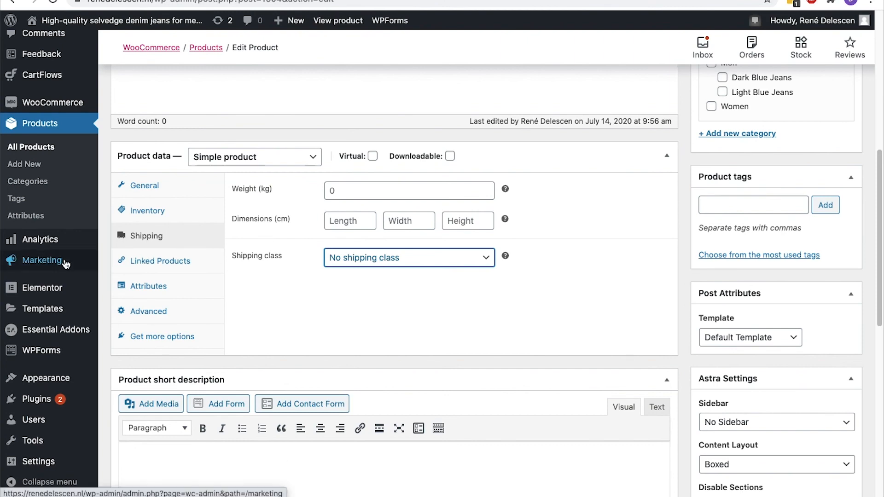
scroll(65, 263, "down", 1)
scroll(65, 263, "down", 10)
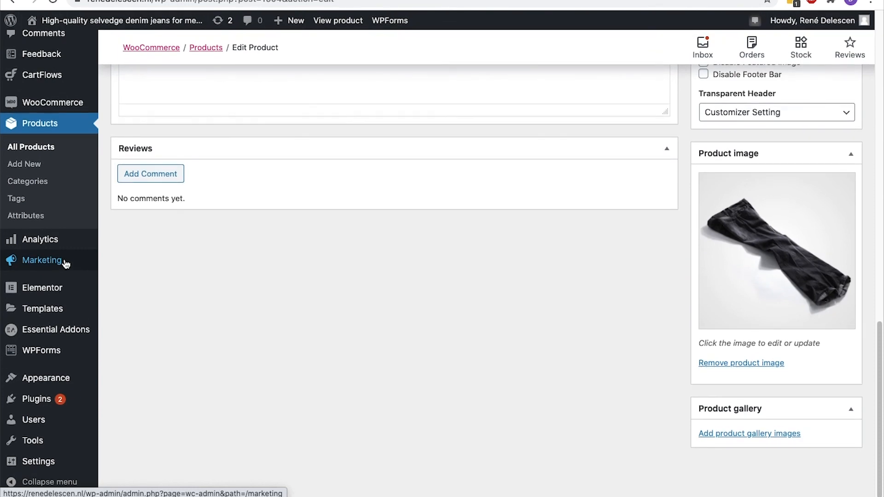
mouse_move(59, 397)
left_click(113, 418)
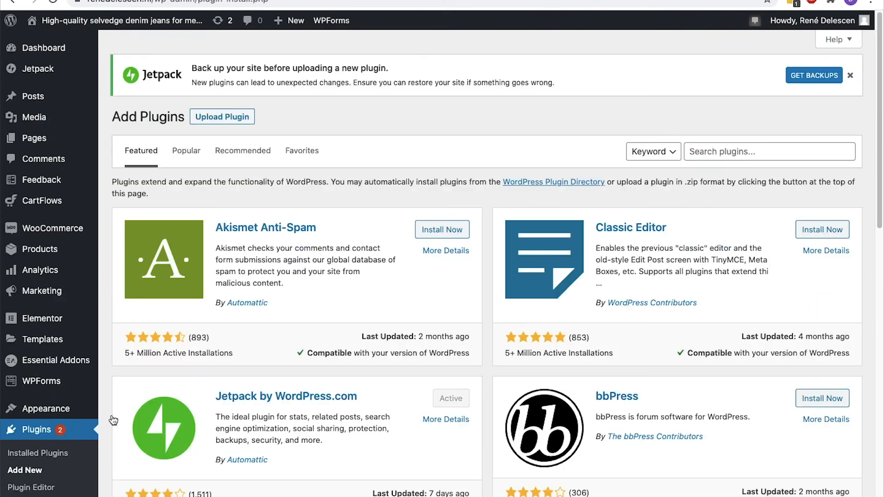
Search 'Woocommerce pdf', then install and activate WooCommerce PDF Invoices & Packing Slips
left_click(709, 152)
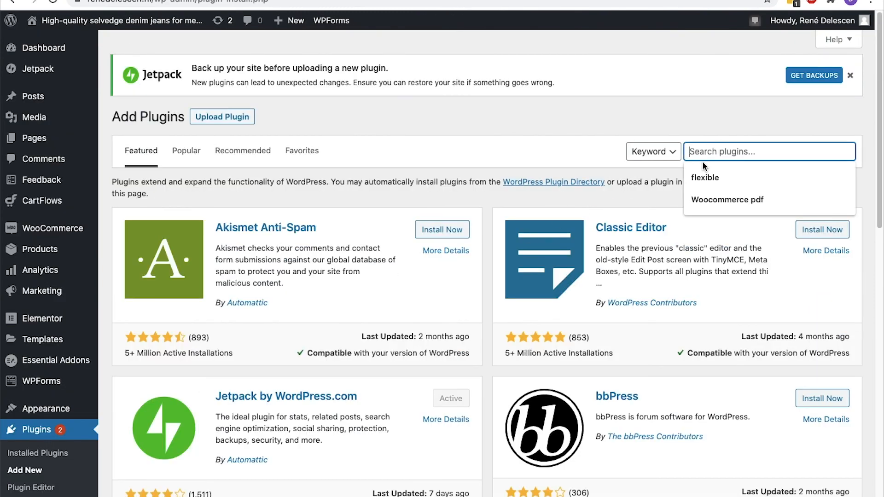
left_click(707, 197)
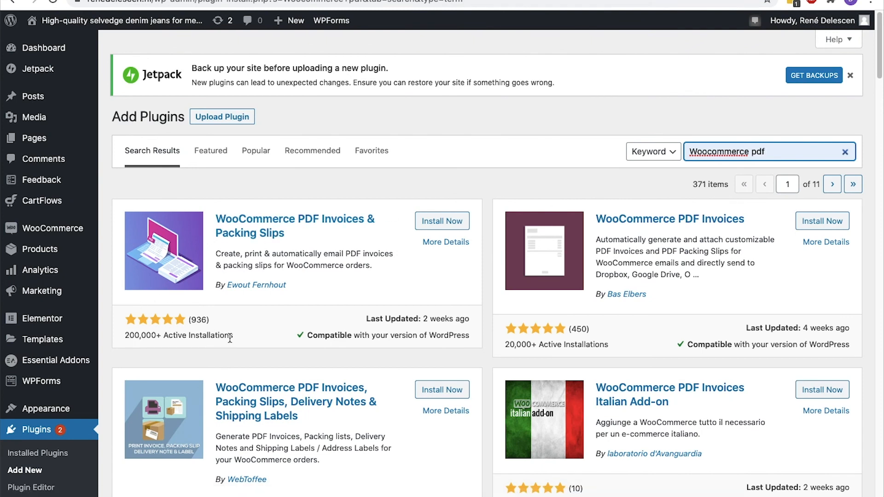
left_click(433, 222)
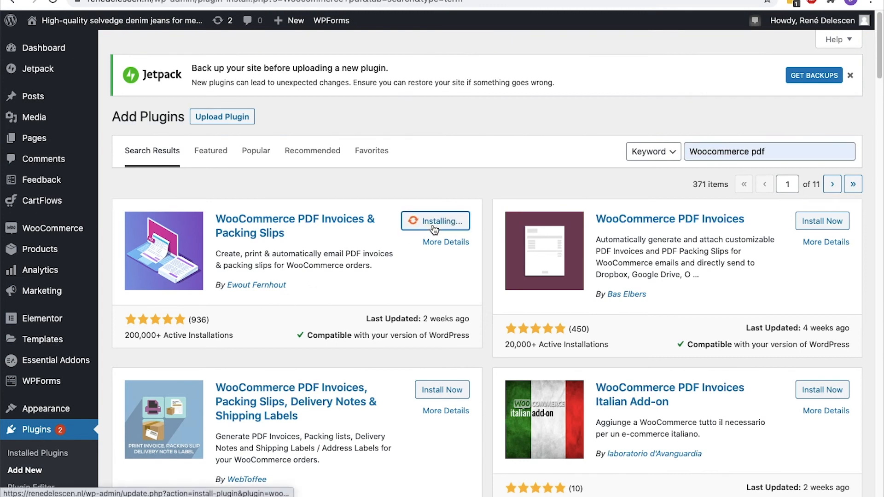
left_click(433, 226)
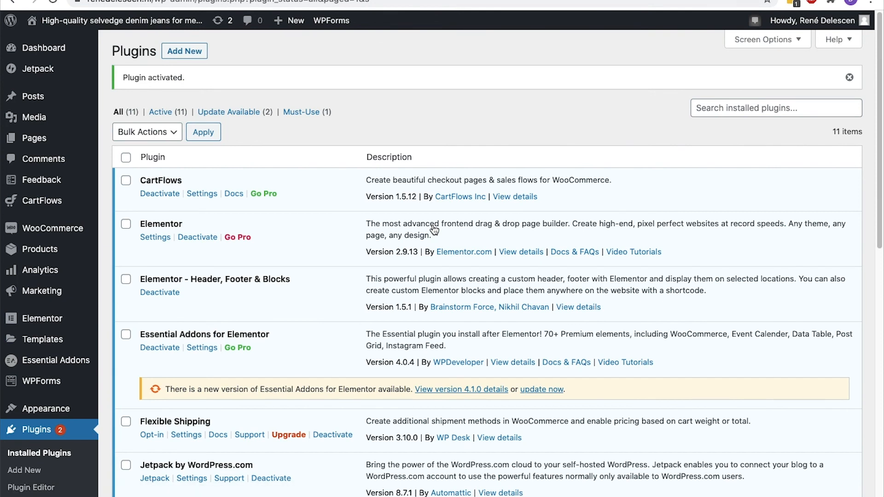
mouse_move(70, 230)
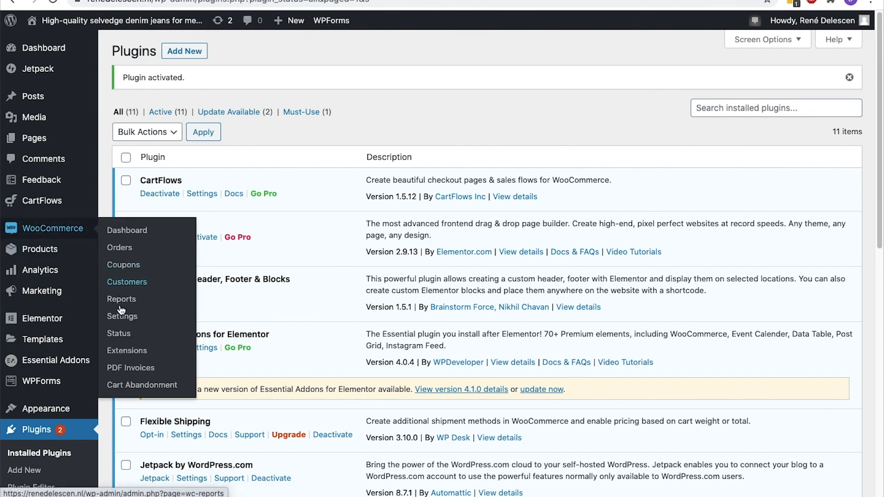
In PDF Invoices settings, keep PDFs opening in a new tab, the Simple template and A4 paper
left_click(110, 367)
scroll(109, 364, "down", 6)
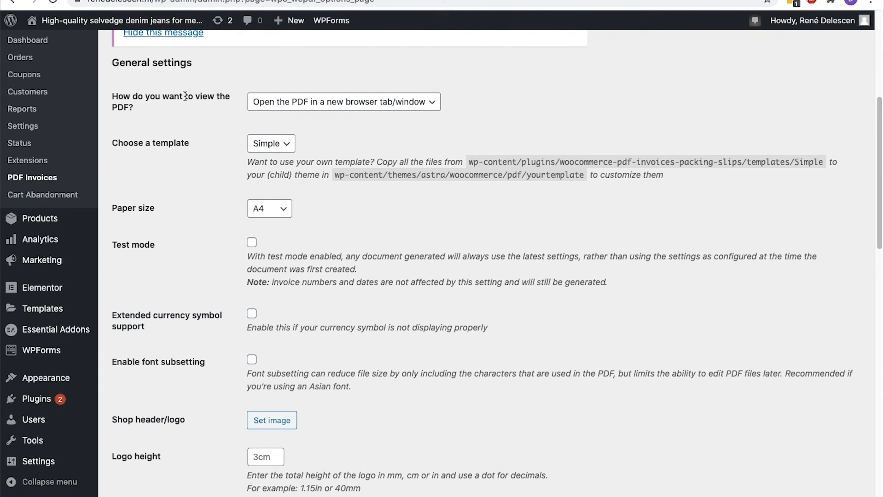
left_click(249, 101)
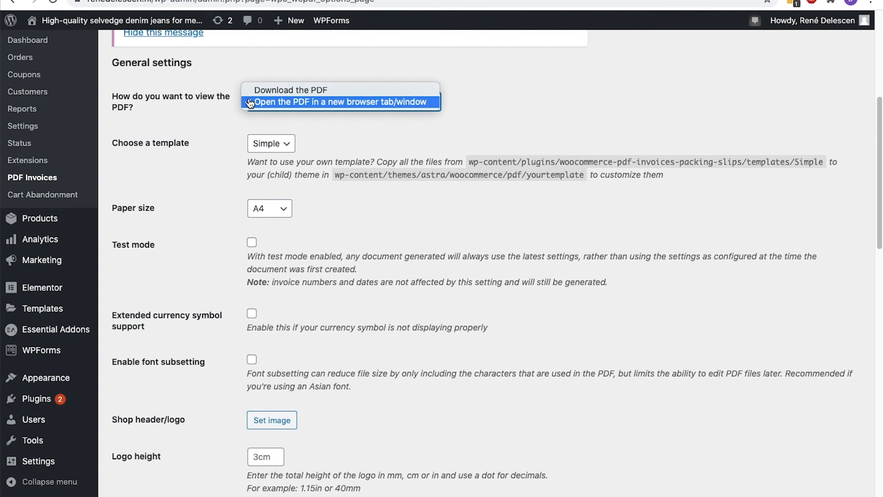
left_click(250, 102)
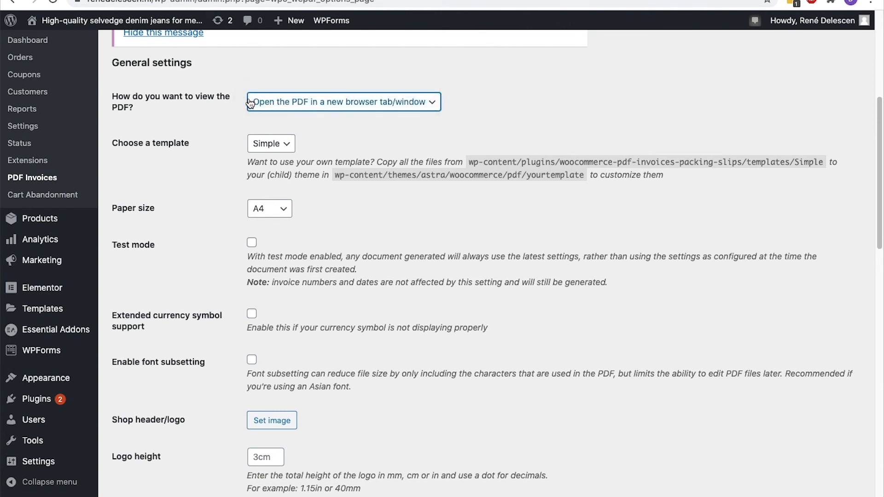
left_click(261, 146)
left_click(261, 145)
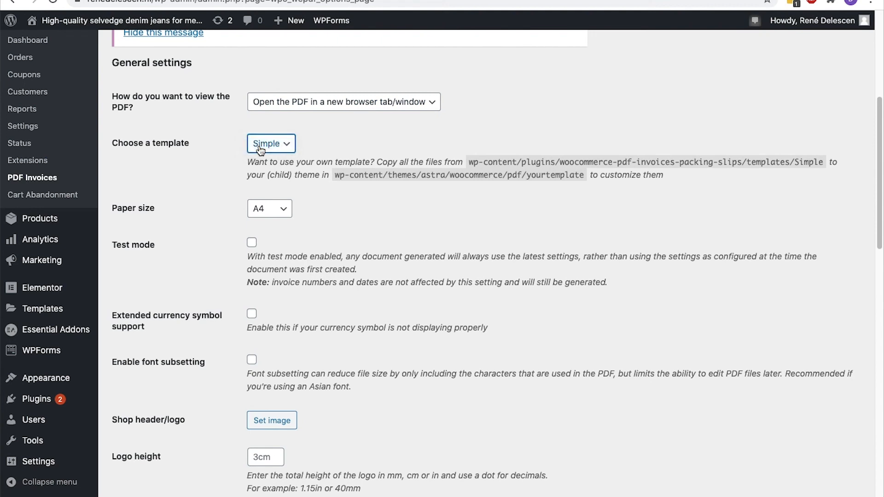
left_click(271, 213)
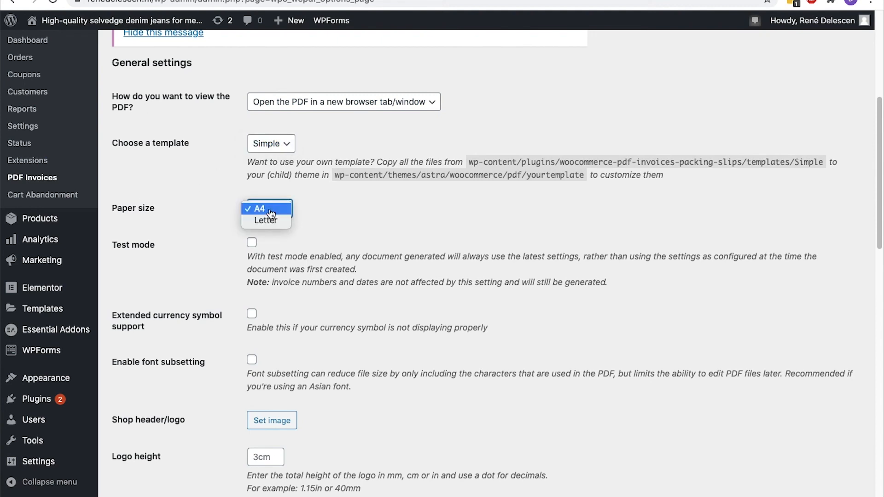
left_click(271, 214)
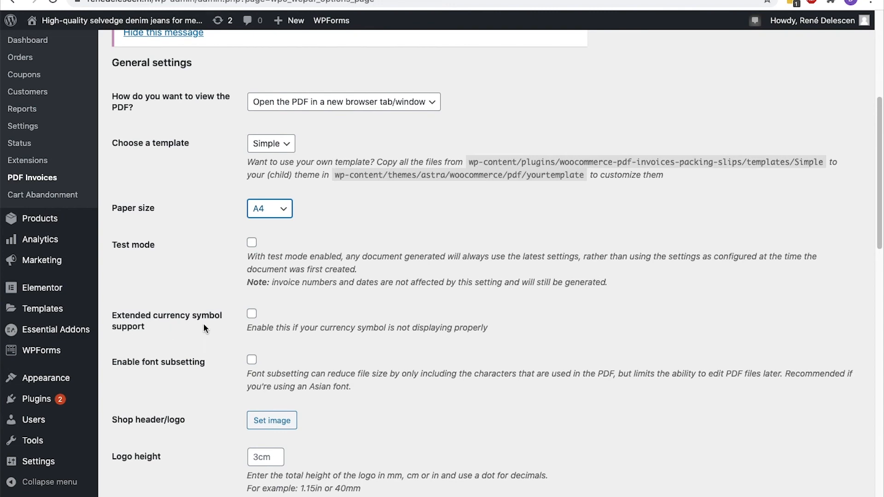
Set the DNK logo from the media library as the invoice shop header image
left_click(255, 314)
scroll(255, 313, "down", 5)
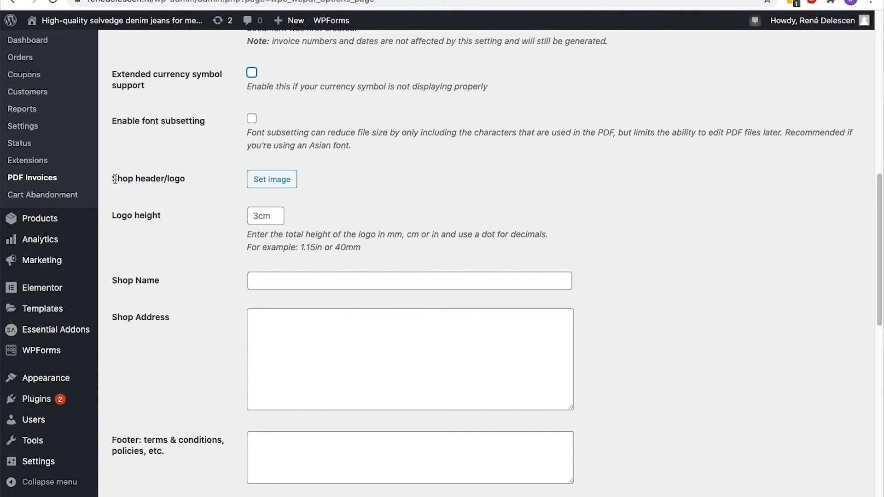
left_click(251, 183)
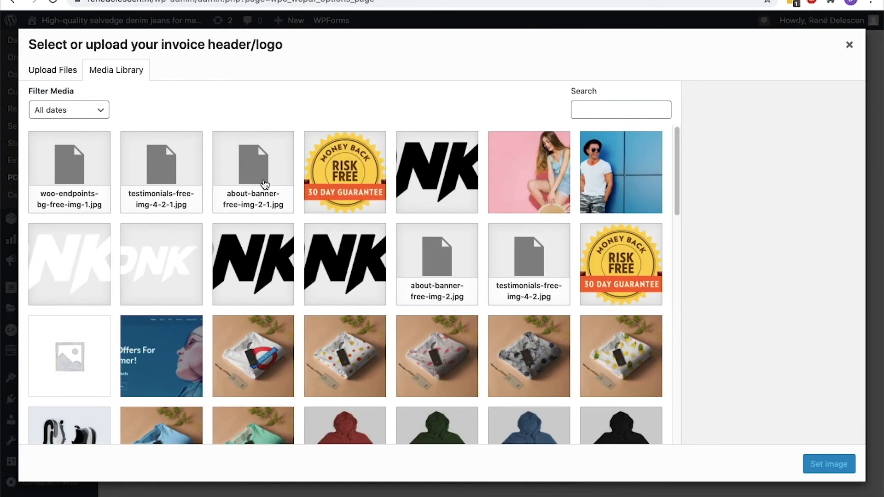
scroll(265, 183, "down", 4)
scroll(264, 183, "down", 9)
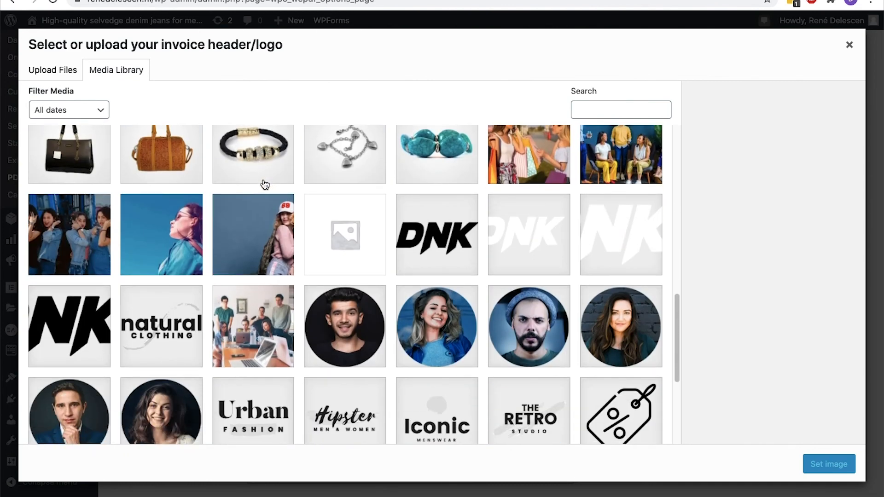
left_click(422, 222)
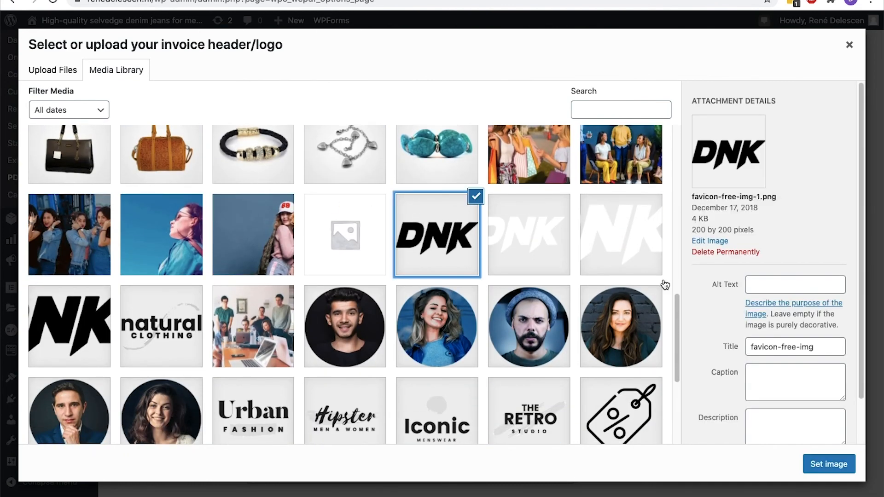
left_click(820, 460)
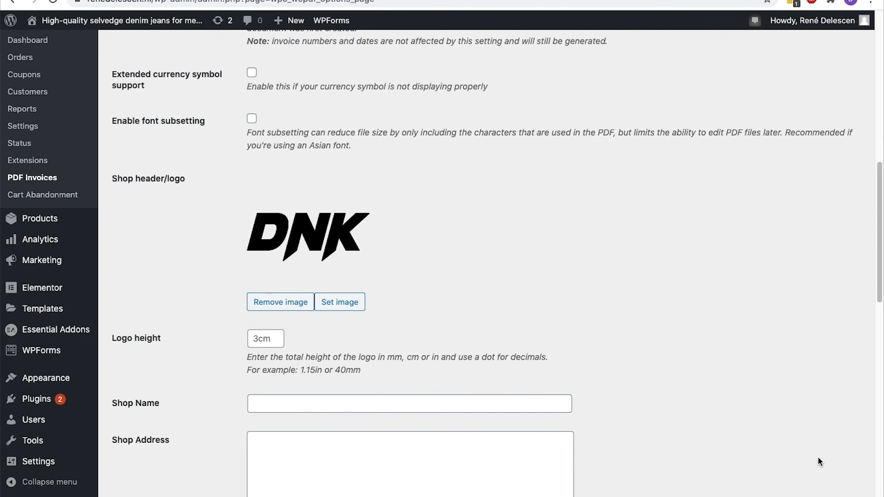
scroll(818, 457, "down", 3)
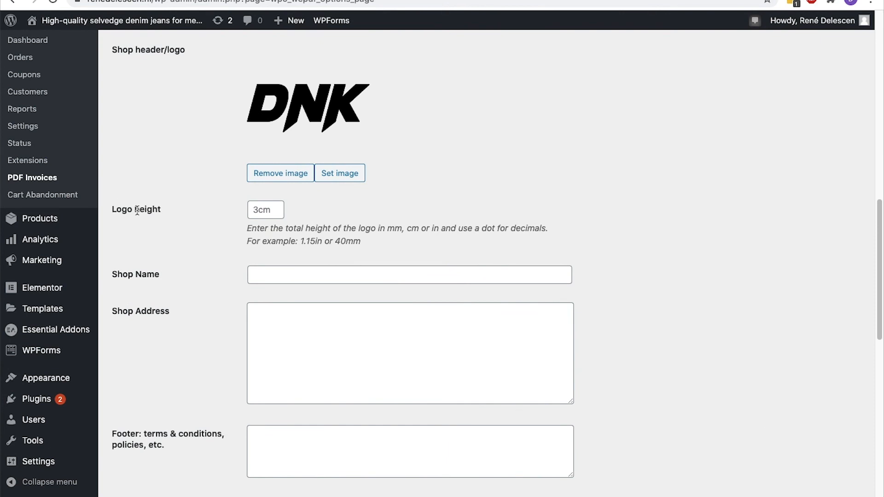
scroll(271, 212, "down", 3)
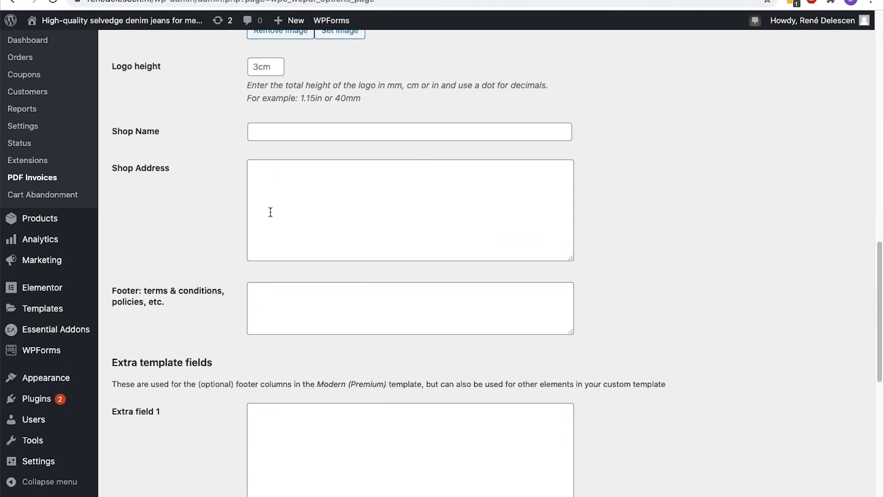
Enter 'Clothing Webshop X' as the shop name
left_click(287, 137)
type("Clothing Webshop X")
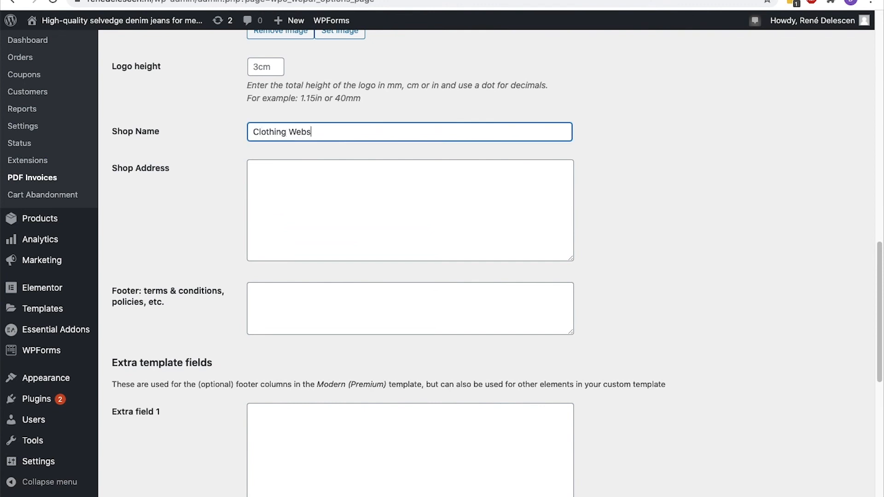
scroll(287, 136, "down", 1)
scroll(208, 144, "down", 1)
Fill the Shop Address with Business name, Chamber of Commerce Number, VAT Number, Company location and Bank account number lines
left_click(273, 114)
type("Bu")
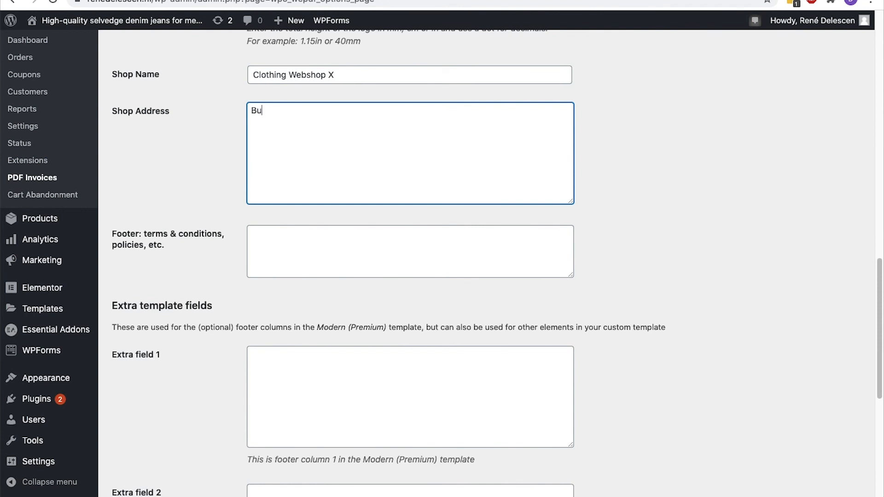
type("siness name")
key("Return")
type("Chamber of Commerce Number")
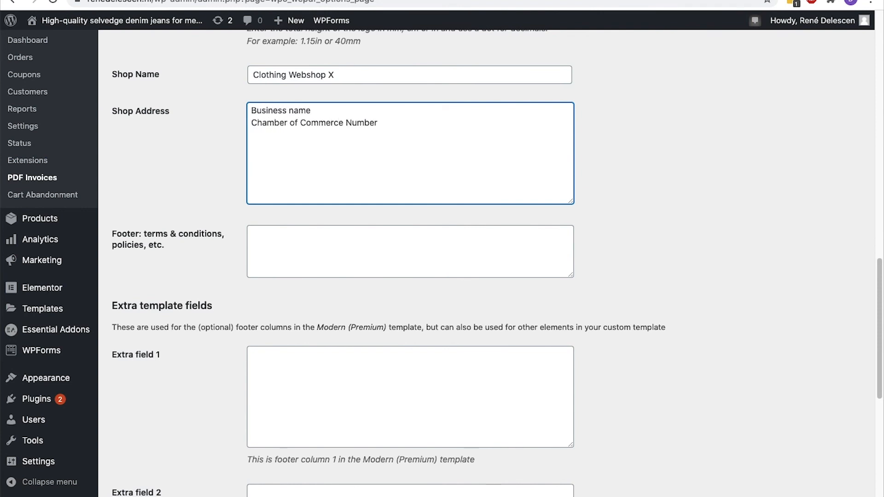
key("Return")
type("VAT Number")
key("Return")
type("Company loca")
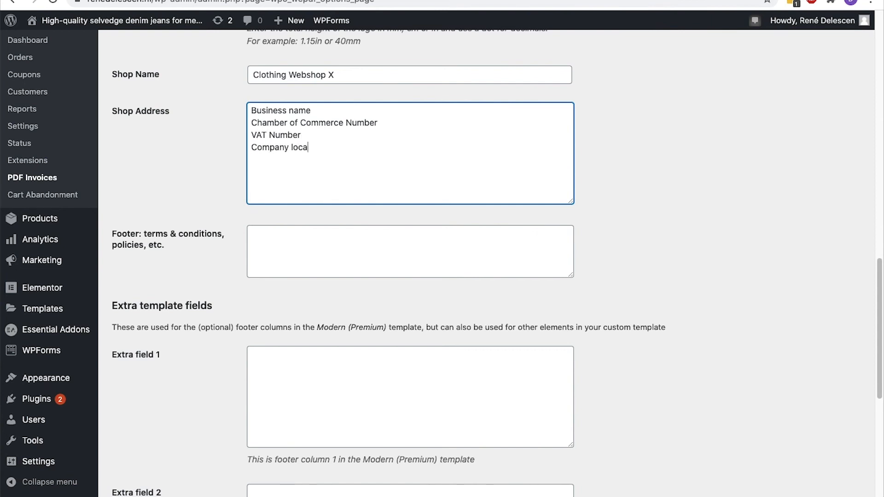
type("tion (street, city, ZIP)")
key("Return")
type("B")
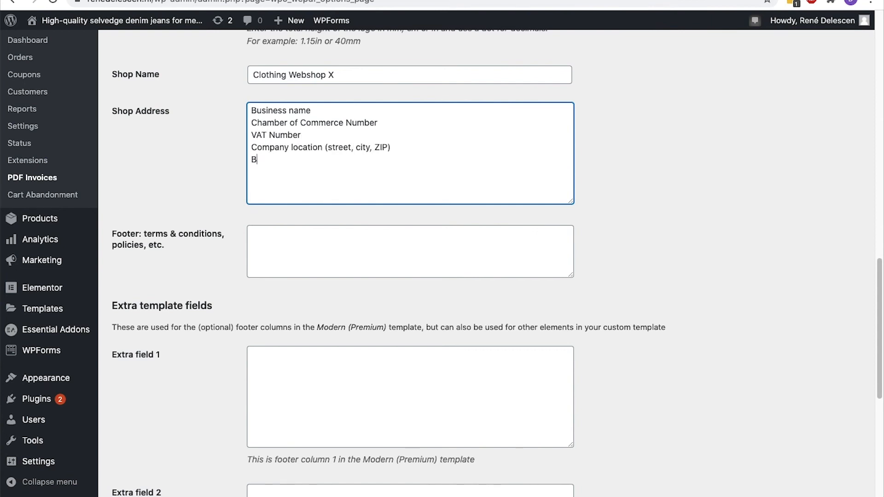
type("ank account number")
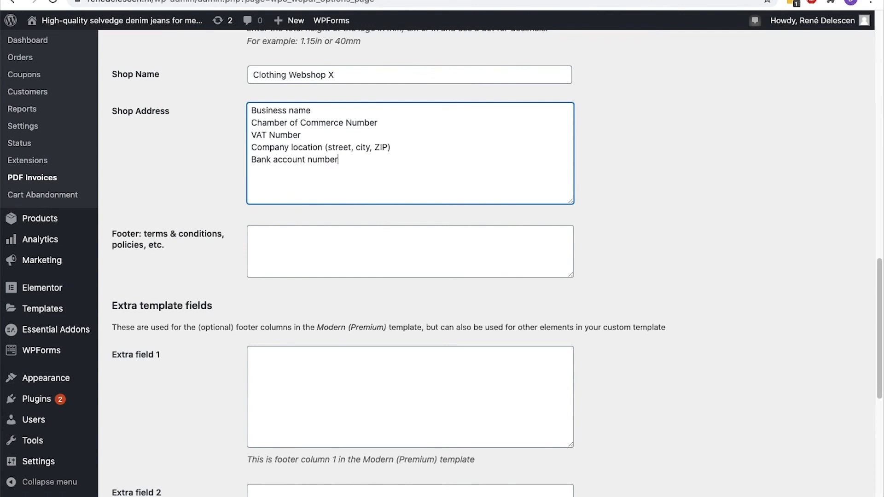
Save the general invoice settings
key("Tab")
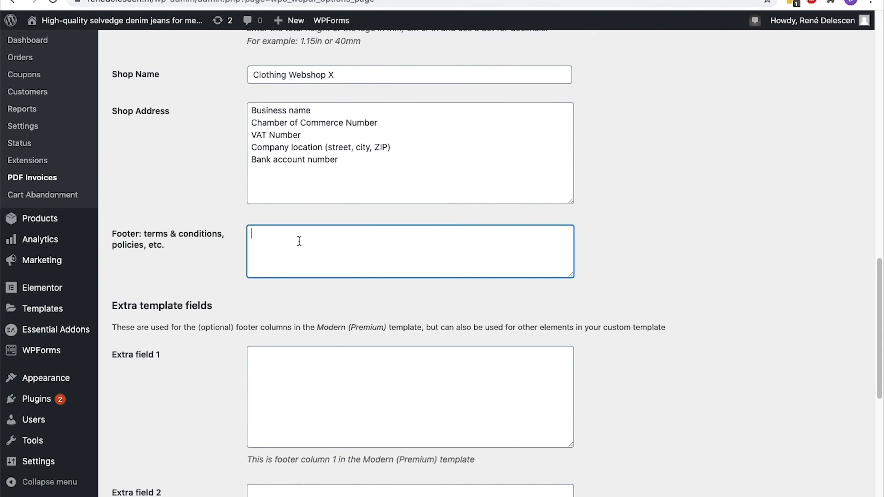
scroll(299, 241, "down", 7)
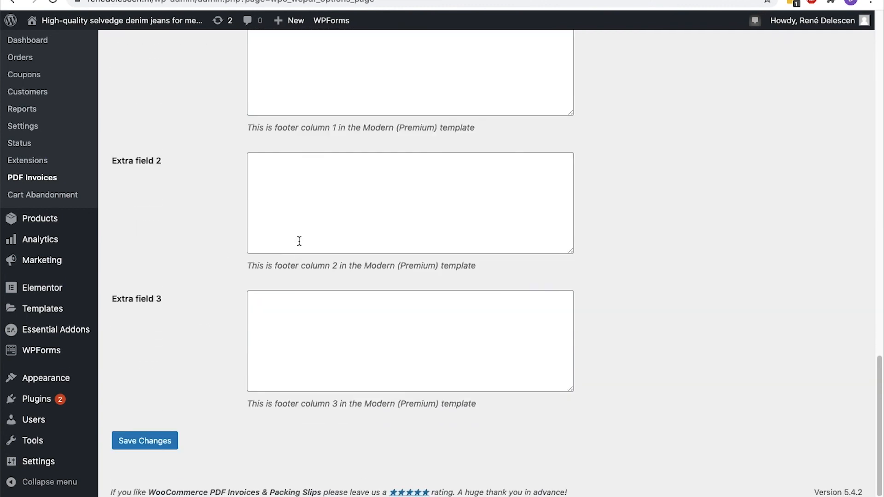
left_click(164, 437)
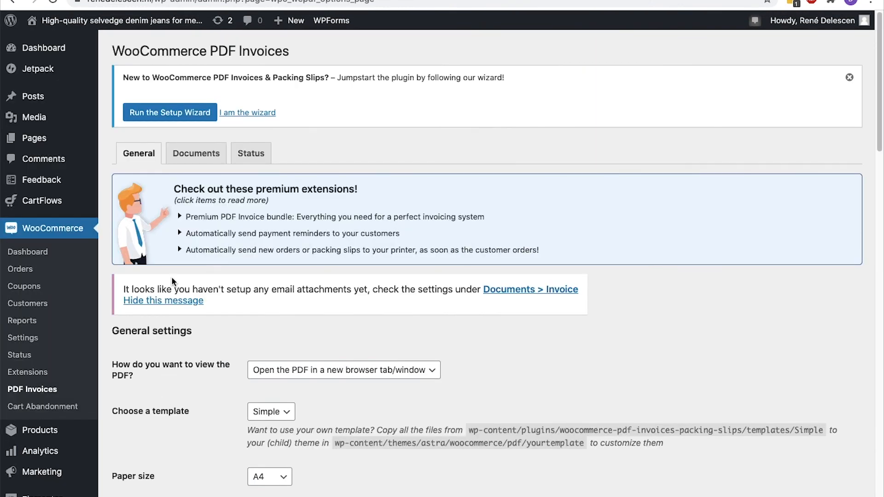
In the invoice document settings, show the shipping address, customer email and phone number
left_click(202, 159)
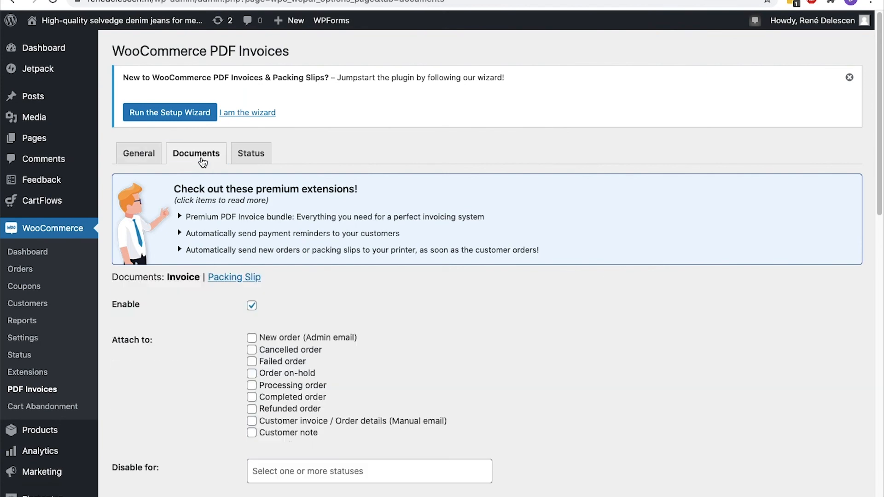
scroll(202, 162, "down", 3)
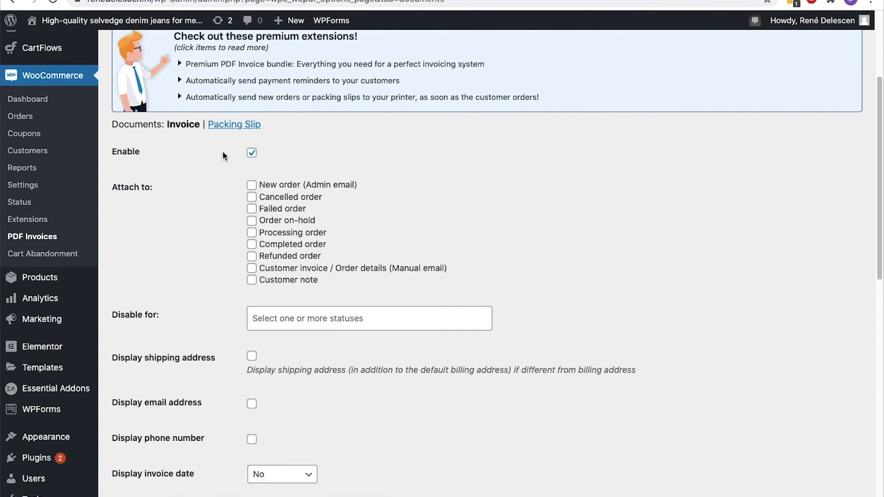
scroll(252, 159, "down", 2)
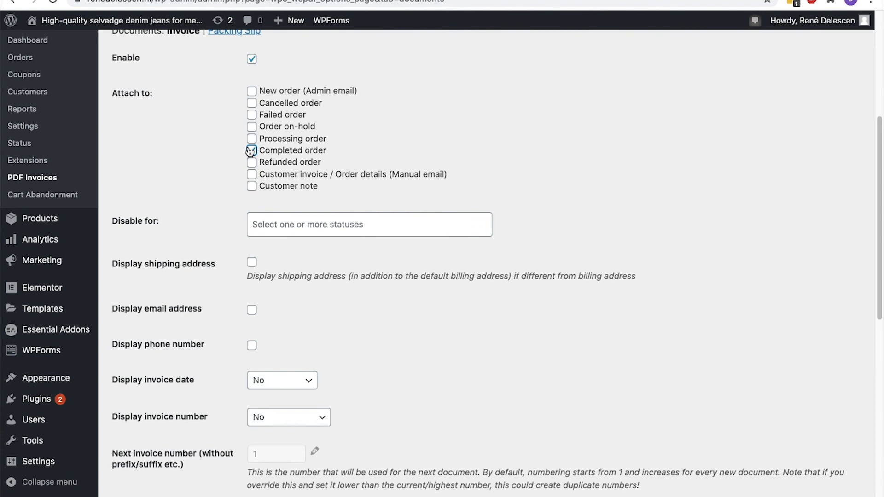
scroll(251, 151, "down", 5)
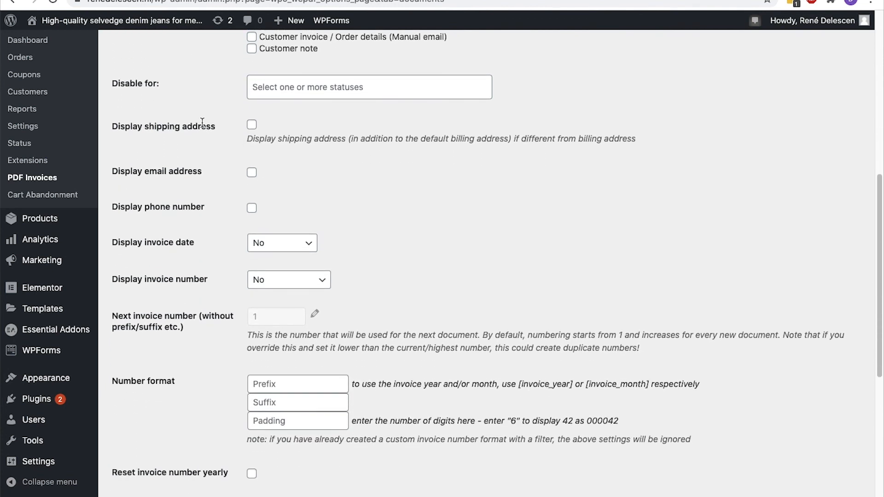
left_click(251, 127)
left_click(252, 172)
left_click(252, 209)
Display the Invoice Date and Invoice Number, keeping the current My Account download option
left_click(258, 243)
left_click(265, 256)
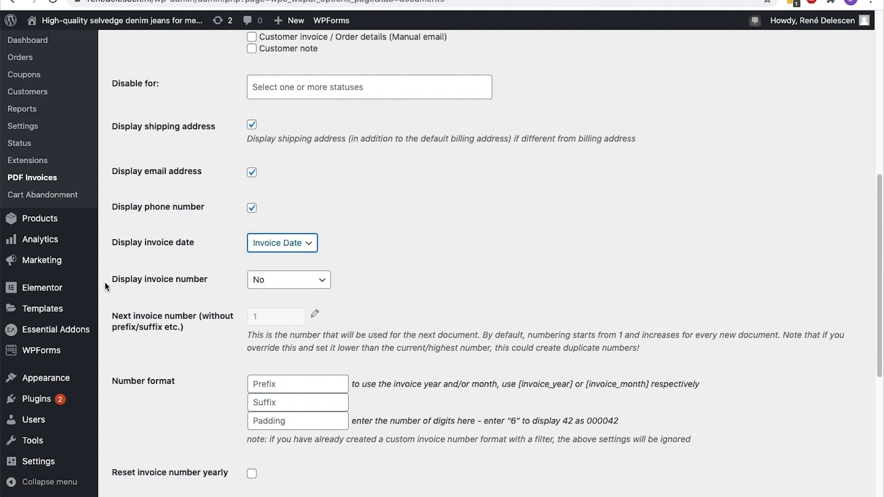
left_click(254, 280)
left_click(249, 293)
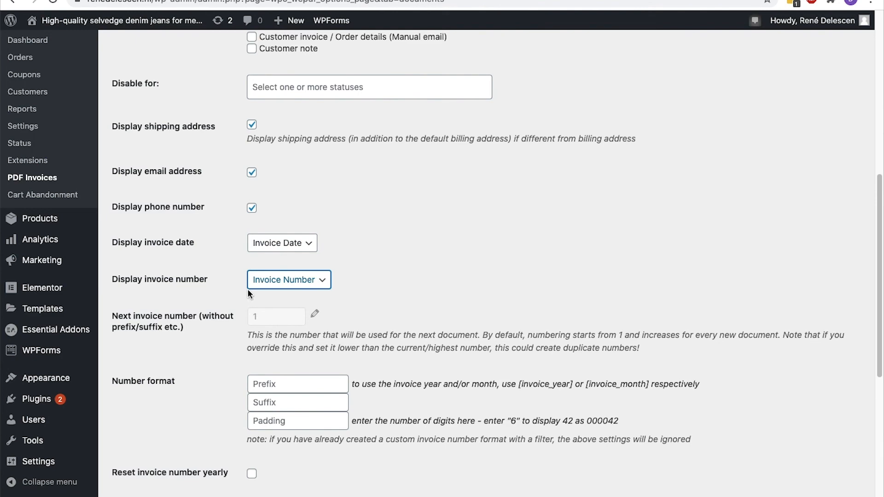
scroll(249, 294, "down", 5)
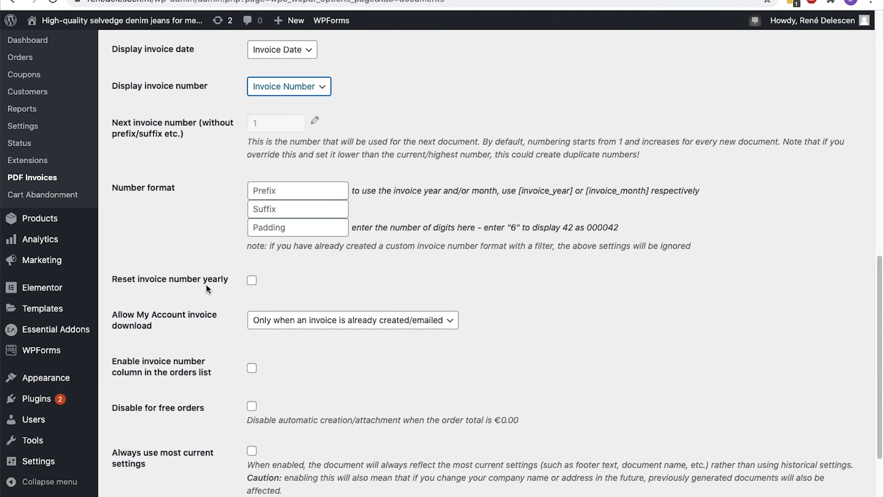
left_click(317, 326)
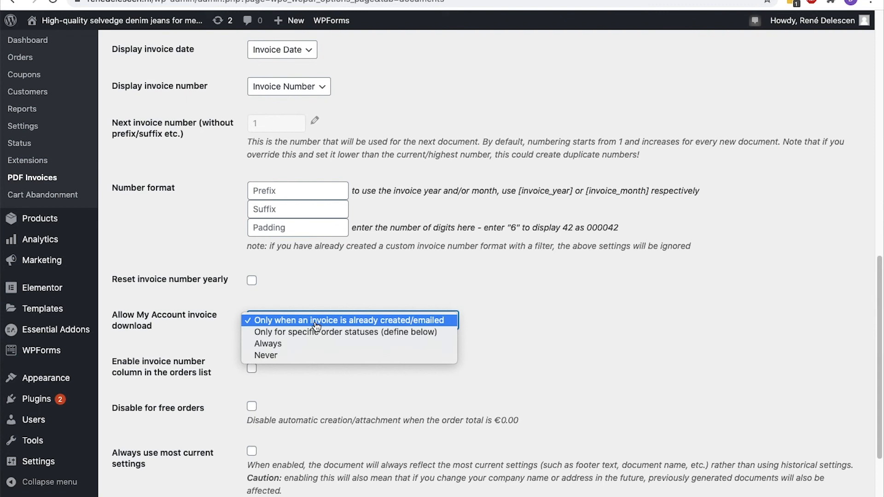
left_click(316, 322)
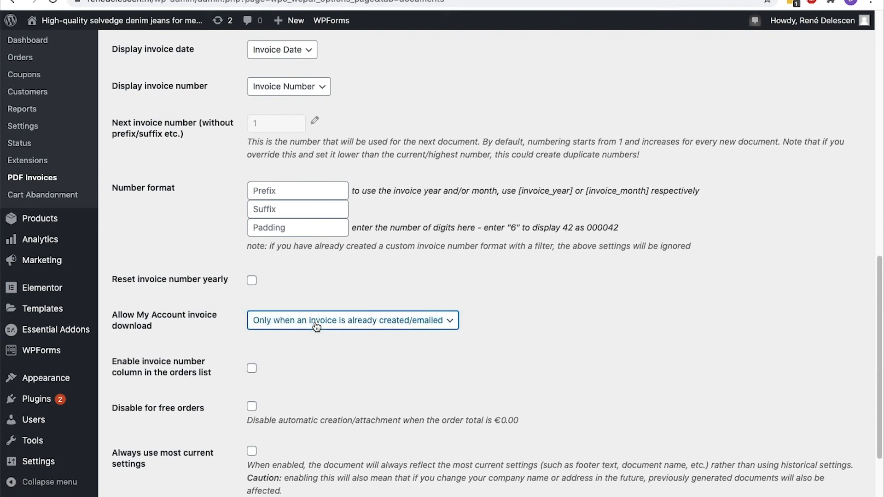
Enable 'Always use most current settings', save, and go to the Packing Slip settings
scroll(316, 326, "down", 2)
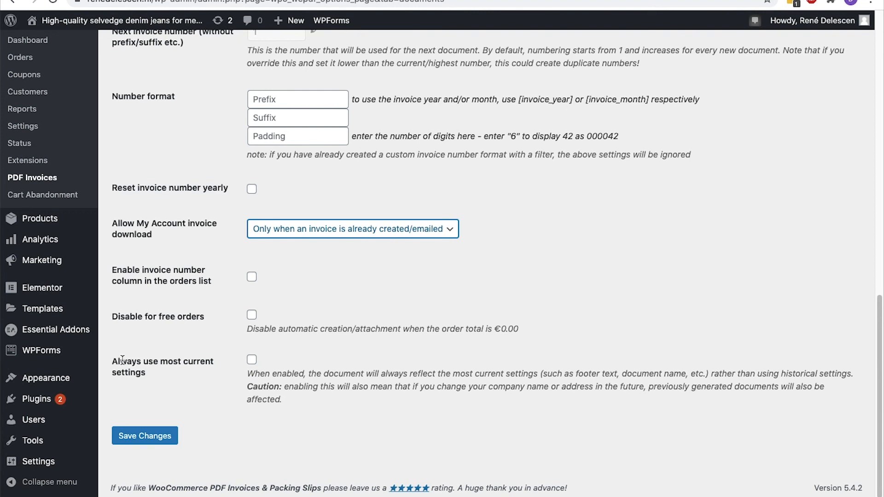
left_click(252, 360)
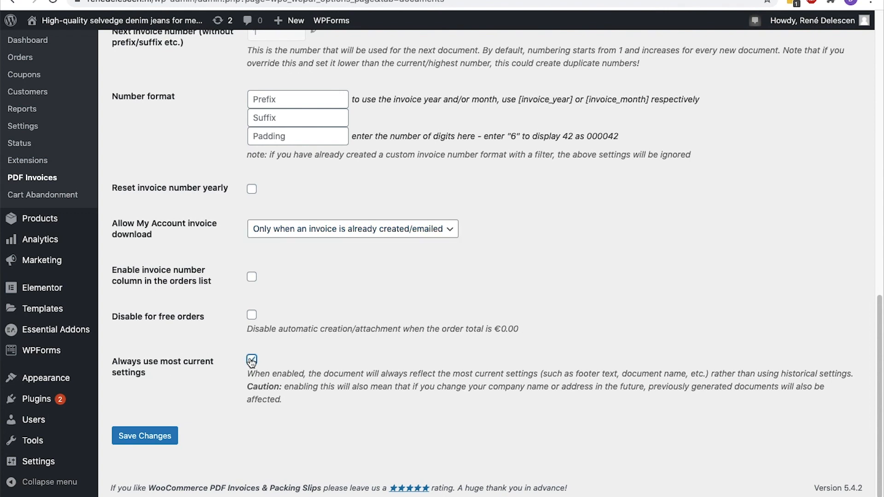
left_click(155, 434)
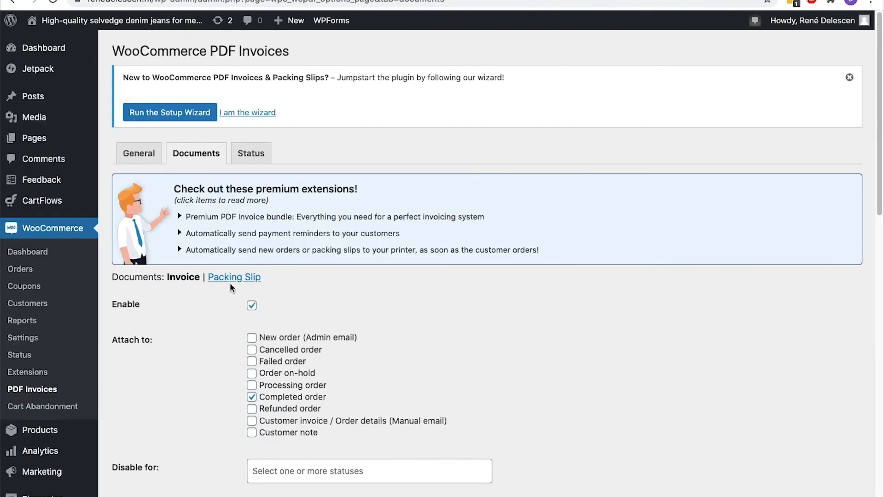
left_click(234, 278)
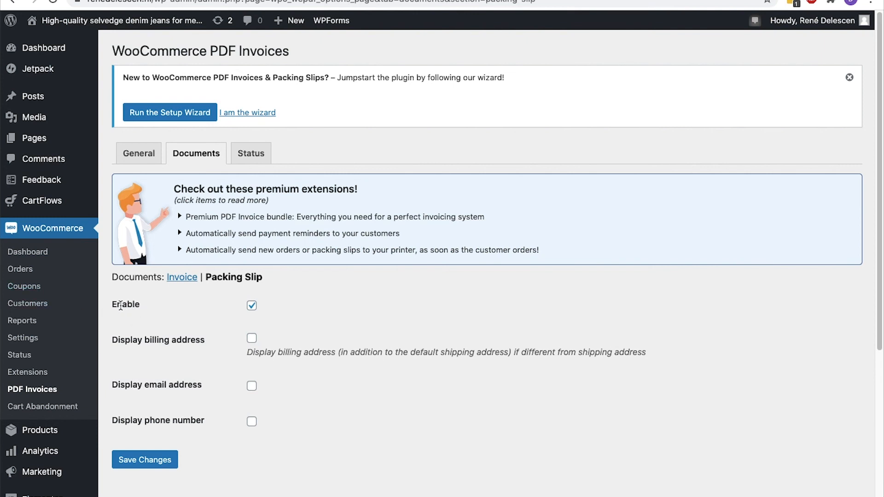
Show the phone number on packing slips, save, and open the Status debug settings
scroll(120, 306, "down", 3)
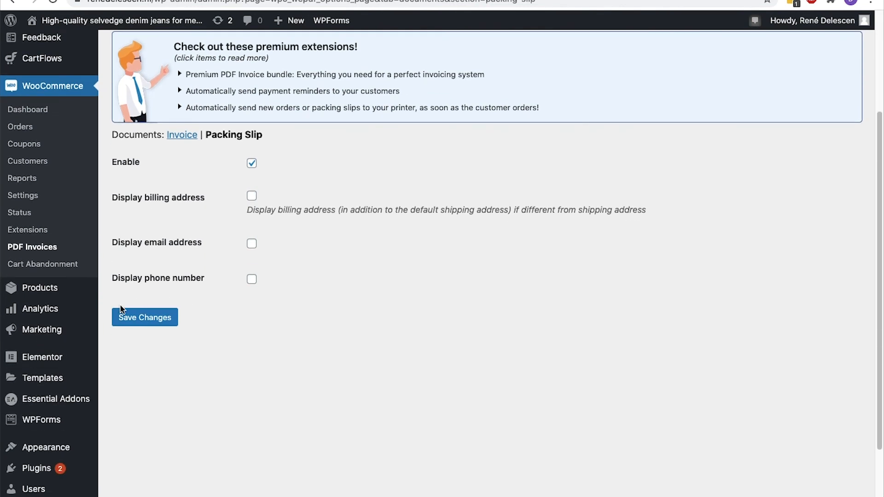
left_click(252, 282)
left_click(164, 319)
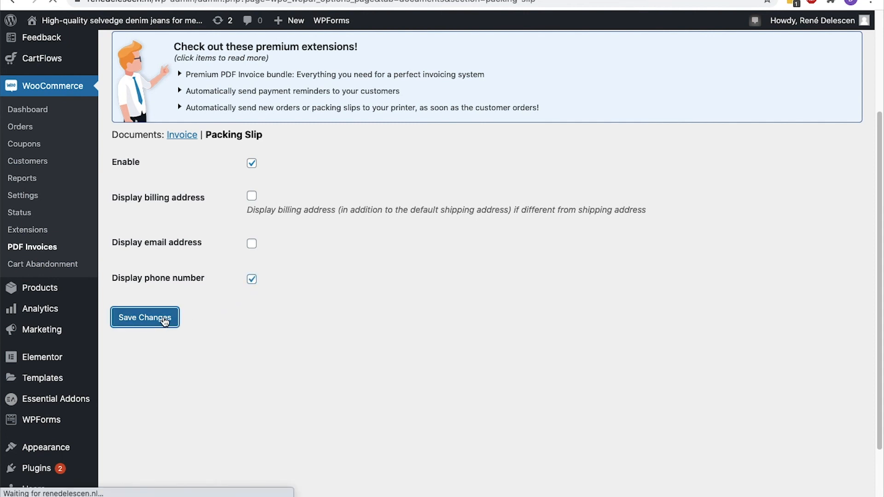
left_click(267, 163)
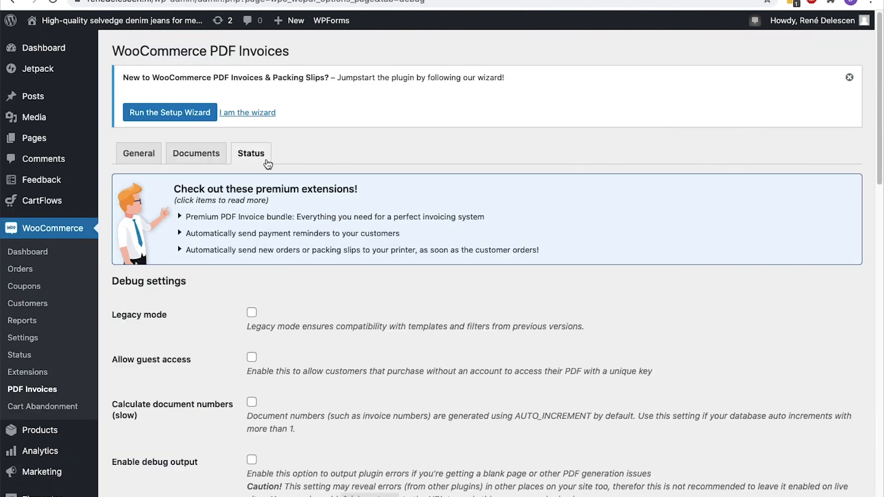
scroll(267, 163, "down", 3)
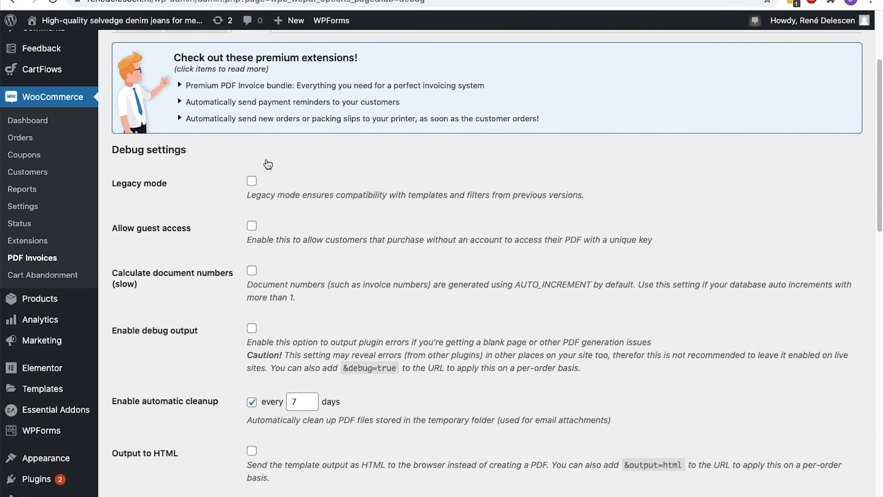
scroll(267, 163, "down", 3)
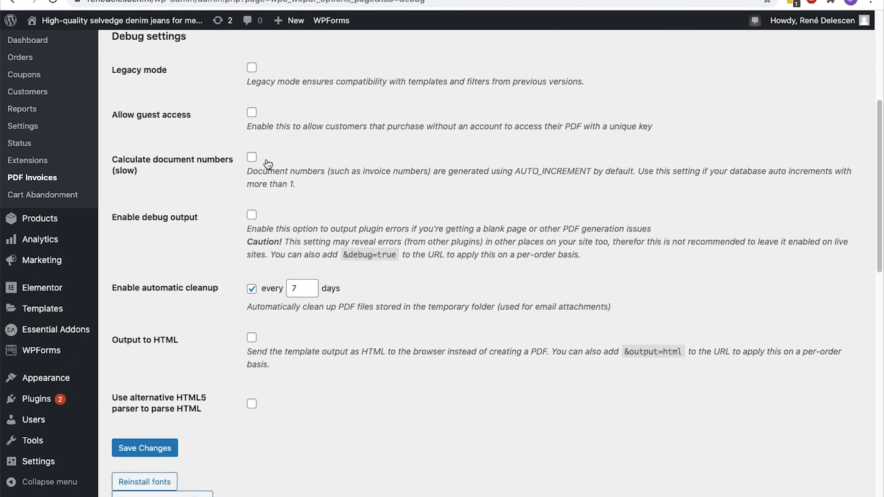
left_click(152, 447)
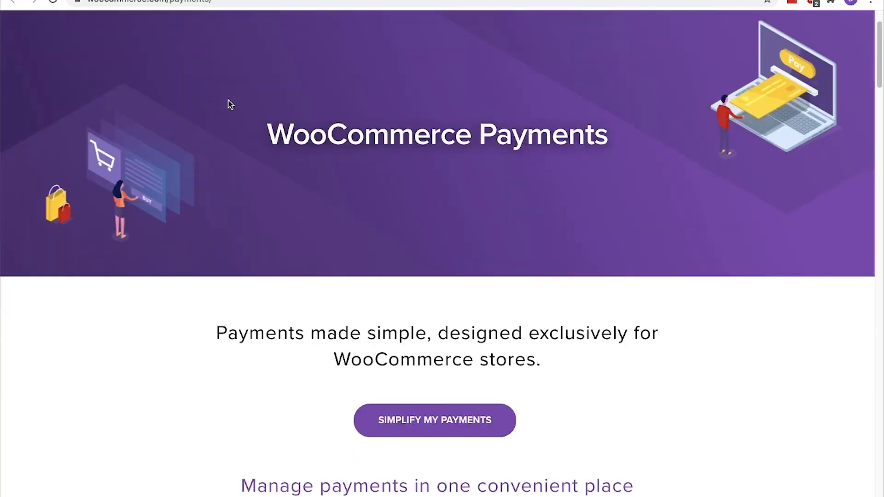
Check Stripe's supported-countries list for the Netherlands, then navigate to the Stripe website
scroll(228, 103, "down", 10)
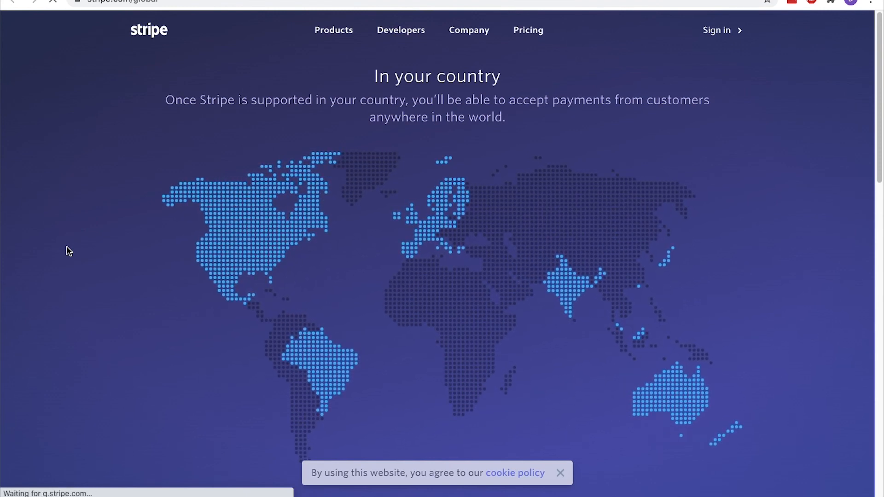
scroll(67, 247, "down", 6)
scroll(67, 252, "down", 5)
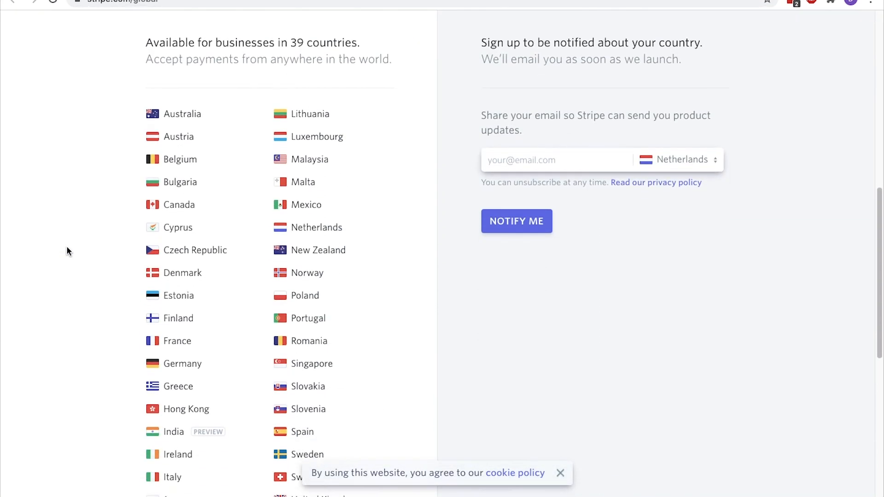
left_click_drag(147, 42, 360, 41)
left_click(359, 41)
scroll(359, 41, "down", 2)
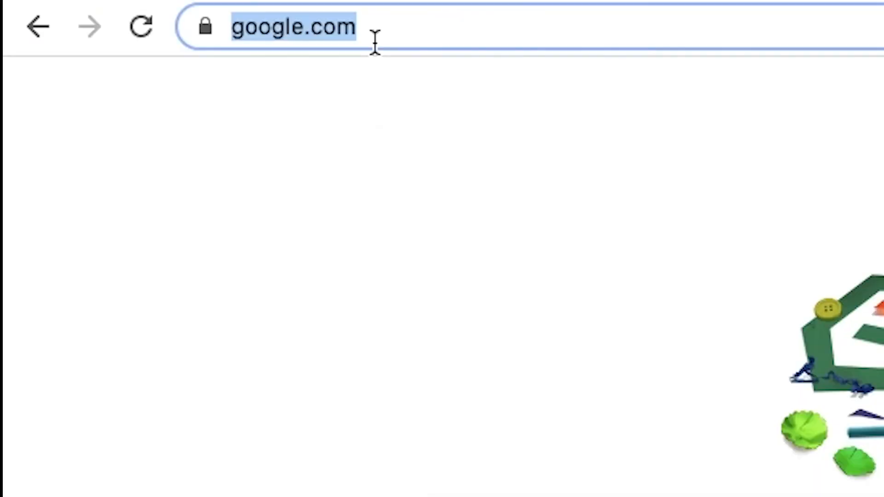
type("stripe")
key("Return")
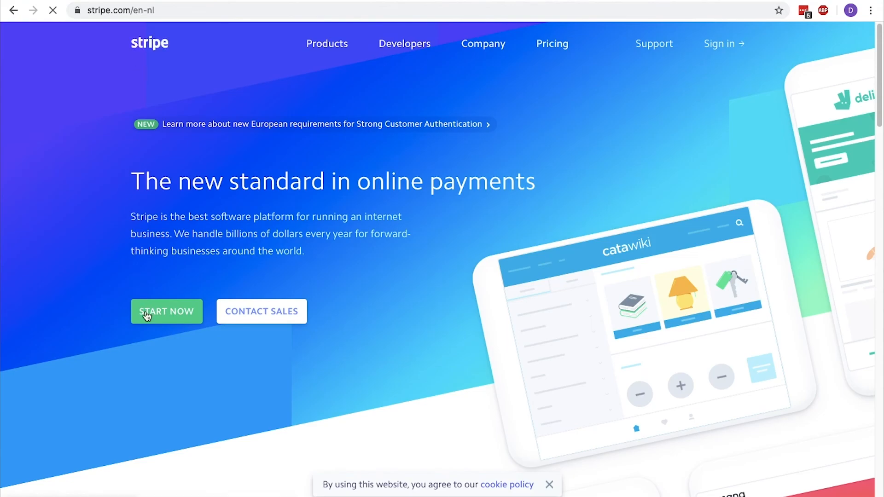
Sign up for Stripe with the email, full name and password, opting out of product-update emails
left_click(147, 315)
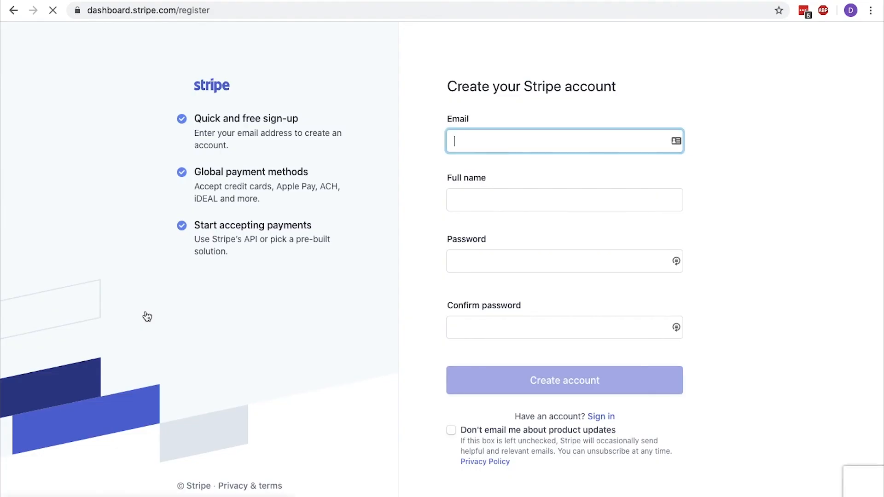
key("Tab")
type("René Delescen")
key("Tab")
type("••••••••••••••••")
key("Tab")
type("••••••••••••••••")
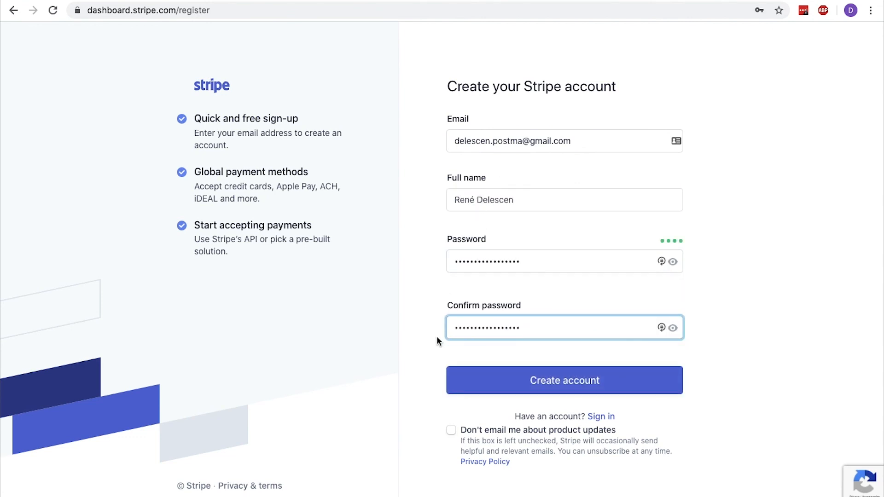
left_click(451, 429)
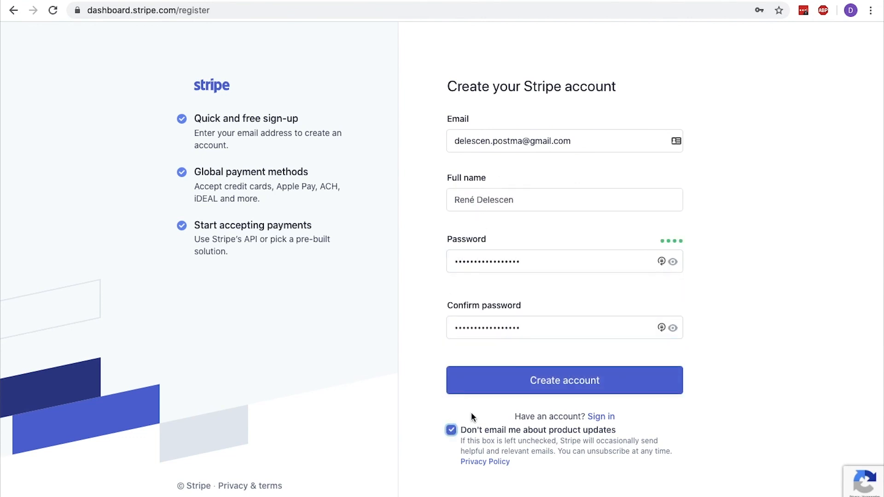
left_click(536, 383)
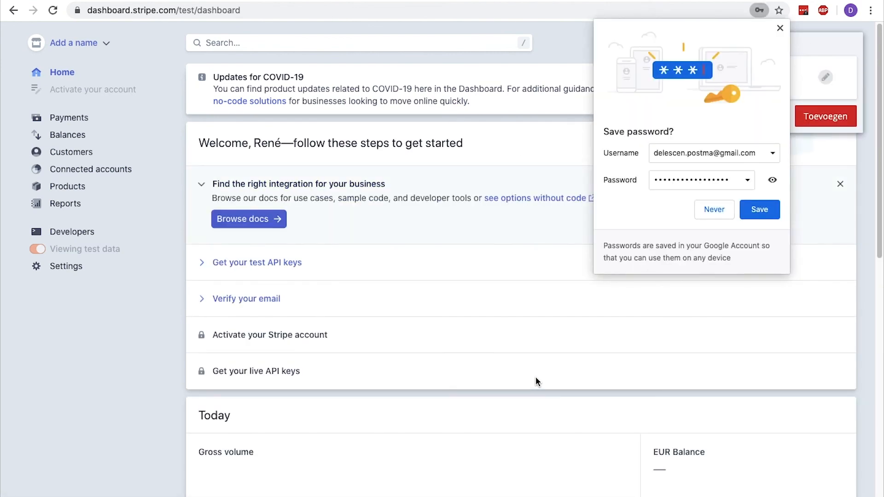
Decline Chrome's password save, store the login in LastPass, and open Gmail from 'Verify your email'
left_click(727, 207)
left_click(813, 119)
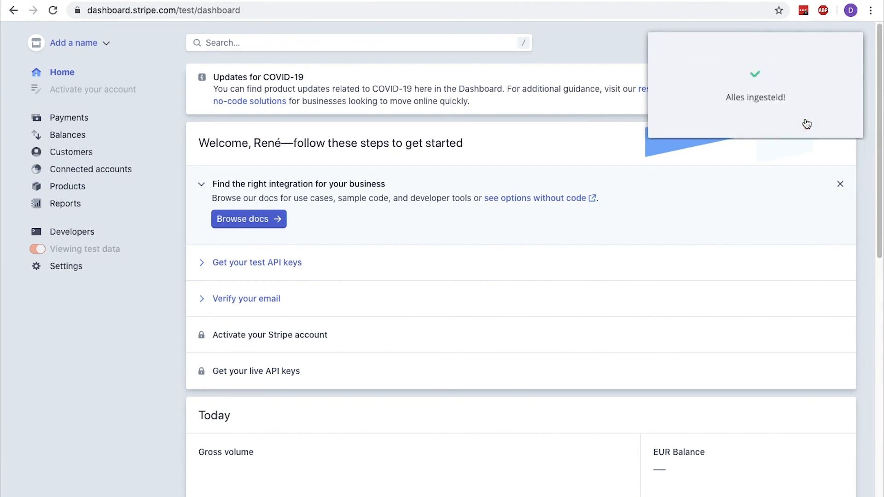
scroll(552, 350, "down", 4)
scroll(552, 349, "down", 7)
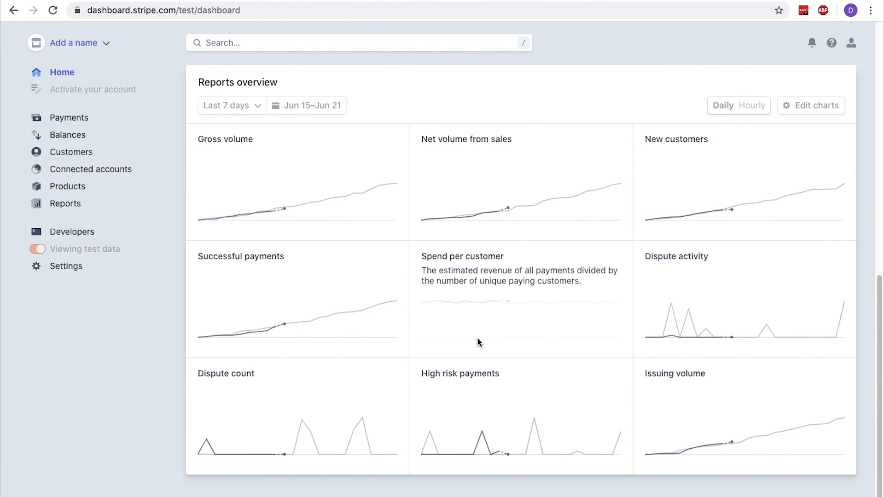
scroll(478, 339, "up", 7)
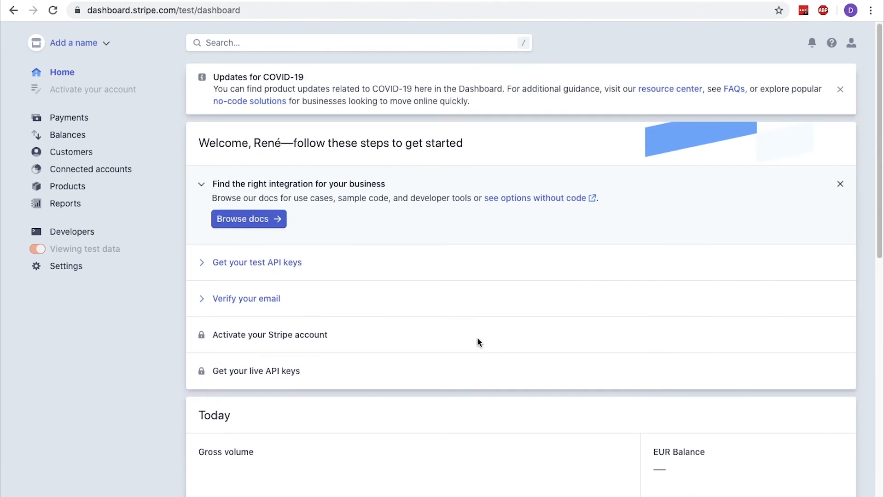
left_click(258, 299)
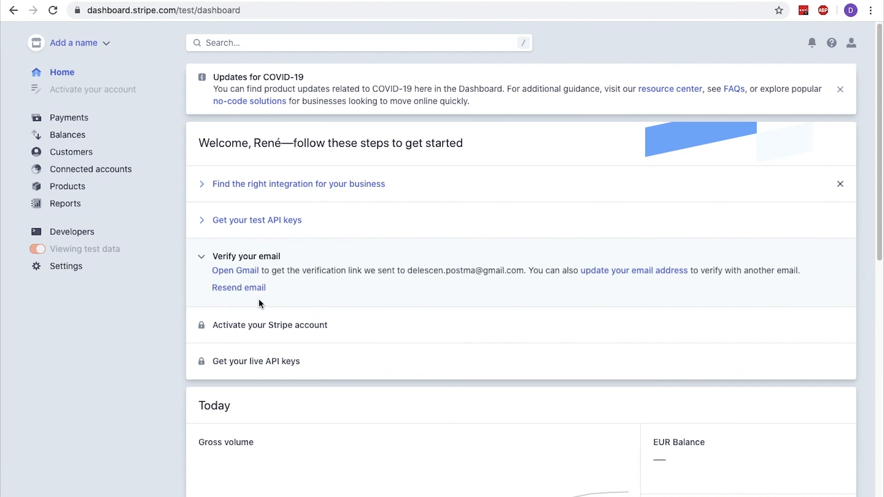
left_click(249, 271)
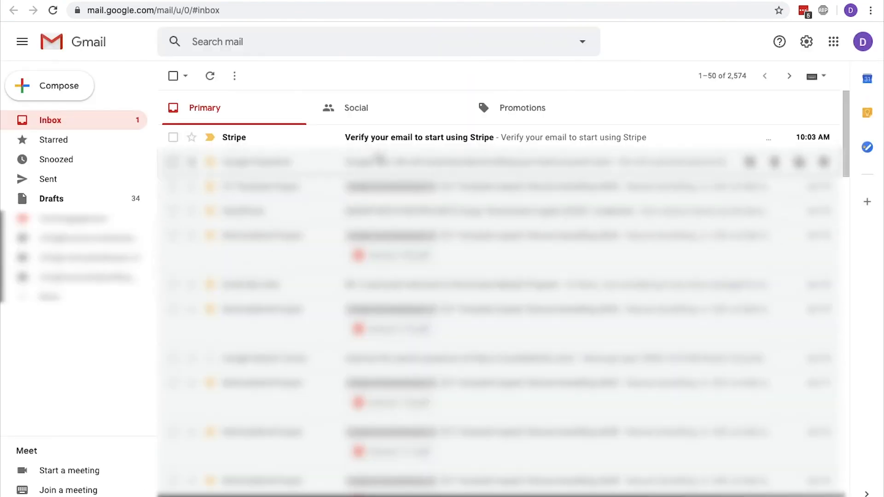
Open the 'Verify your email to start using Stripe' message and verify the email address
left_click(397, 137)
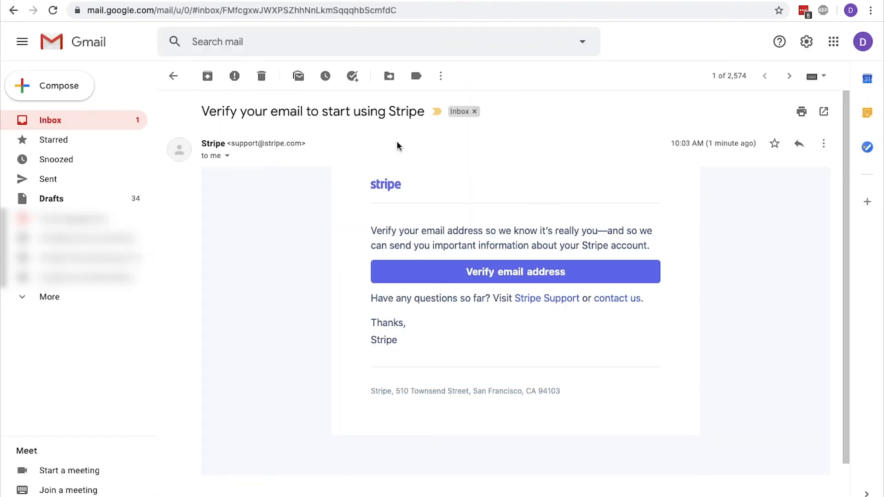
left_click(399, 270)
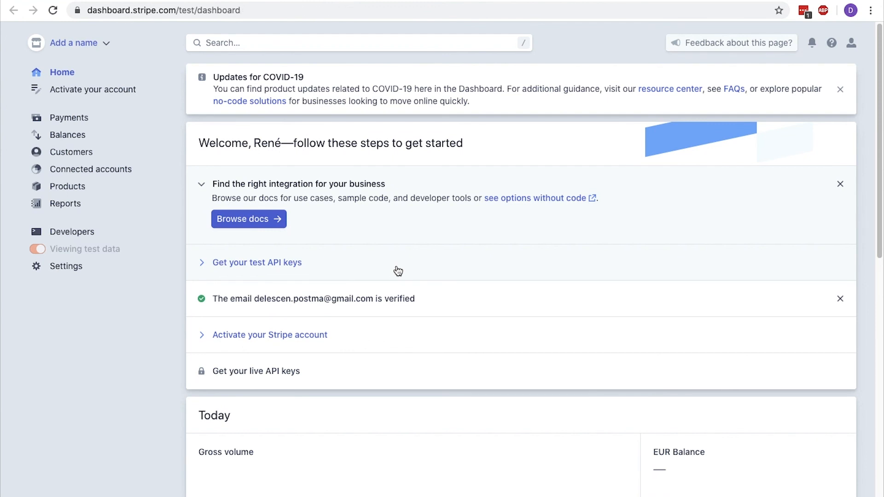
Expand 'Activate your Stripe account' and start the activation form
left_click(312, 336)
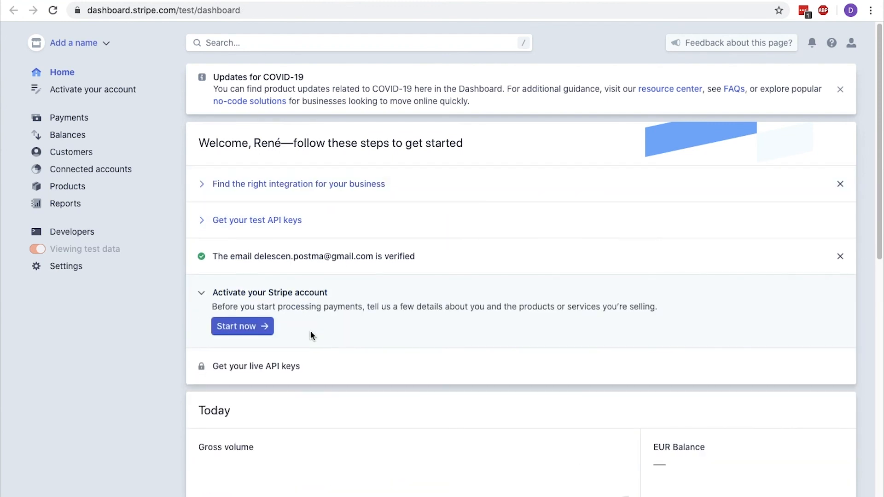
left_click(244, 327)
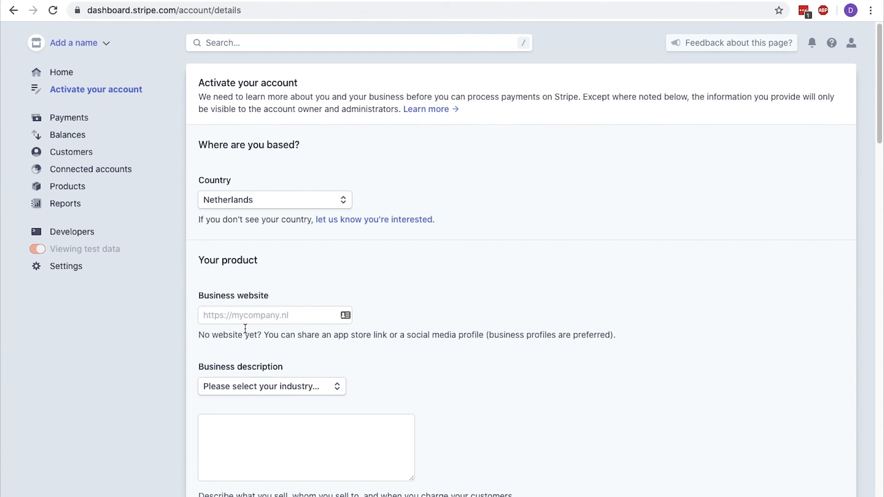
Enter the business website, pick Other digital goods, and describe 'I teach others how to build a webshop using Woocommerce'
left_click(245, 316)
type("delescen.com")
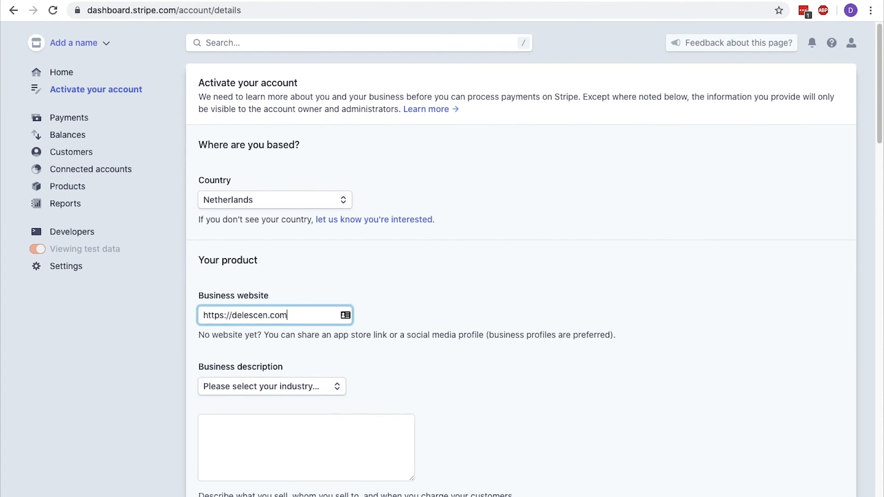
scroll(521, 284, "down", 1)
scroll(521, 283, "down", 5)
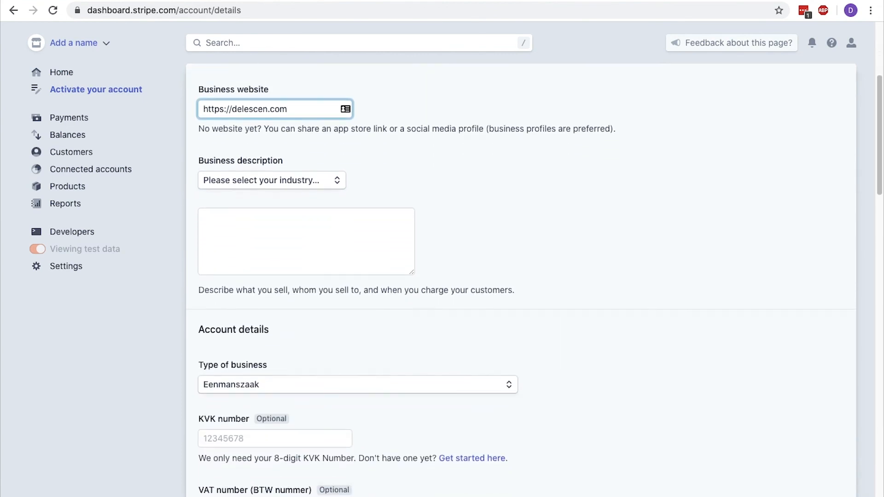
left_click(324, 184)
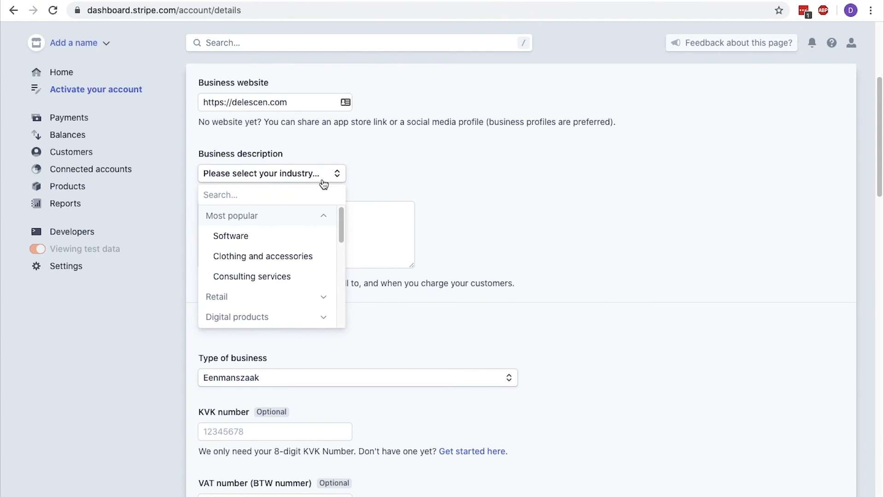
scroll(337, 263, "down", 2)
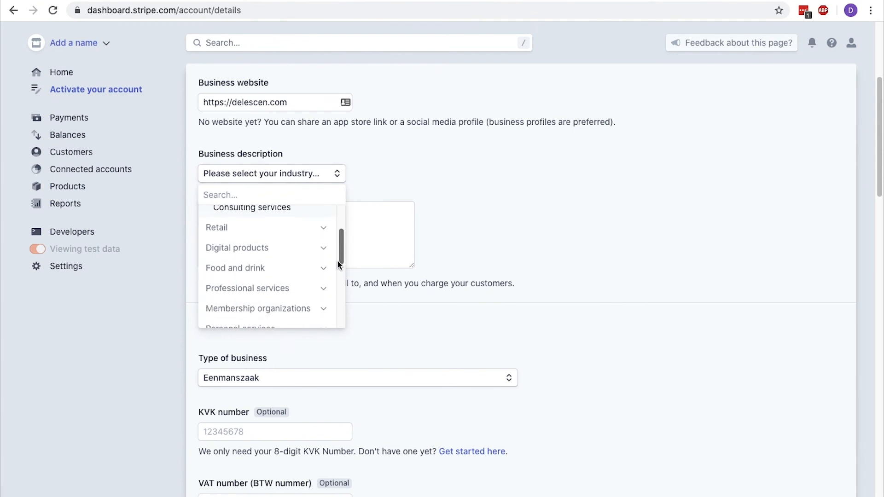
left_click(320, 244)
left_click_drag(339, 240, 337, 267)
scroll(324, 258, "down", 1)
left_click(312, 243)
left_click(312, 243)
type("I tea")
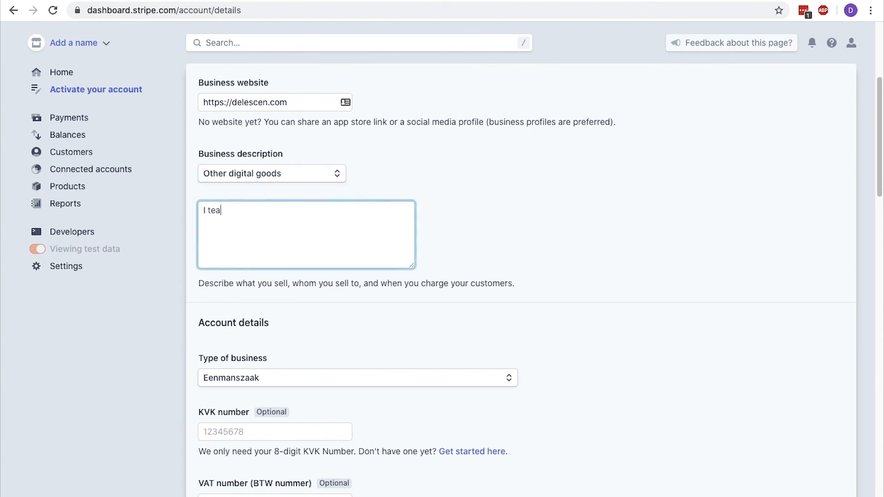
type("ch others how to build a webshop using Woocommerce")
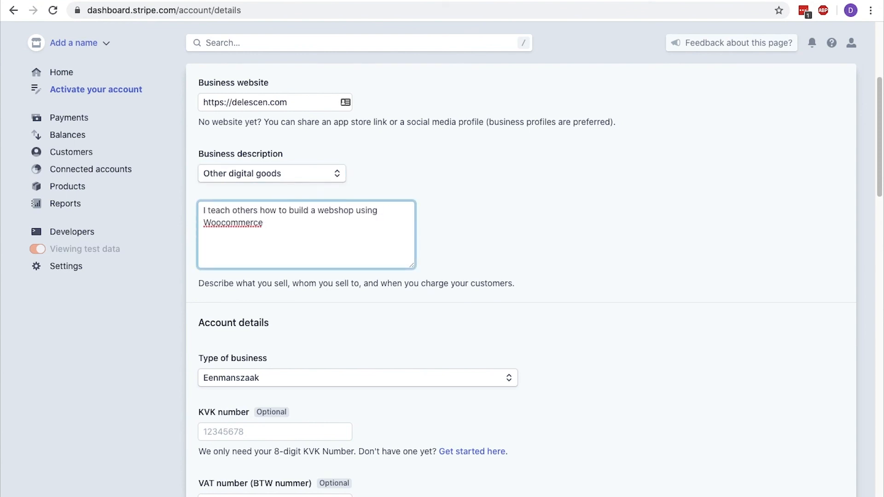
Keep Eenmanszaak as business type and fill in the business address and phone number
scroll(520, 277, "down", 4)
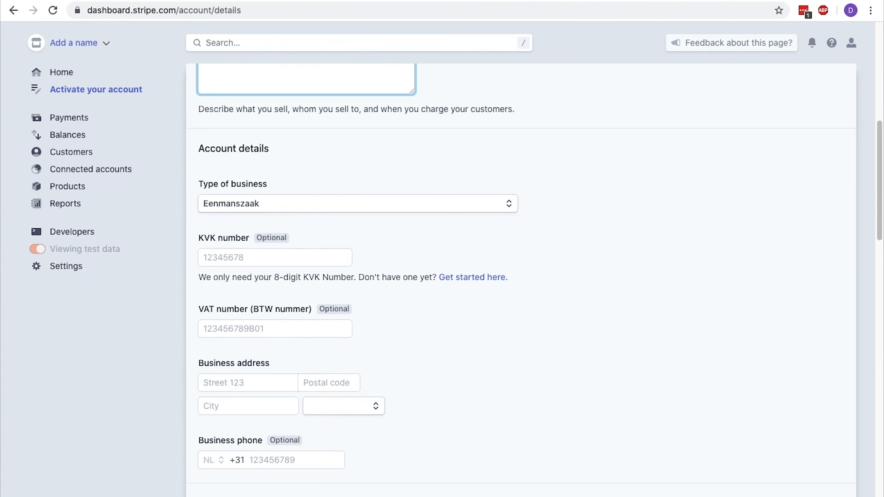
left_click(318, 198)
left_click(316, 204)
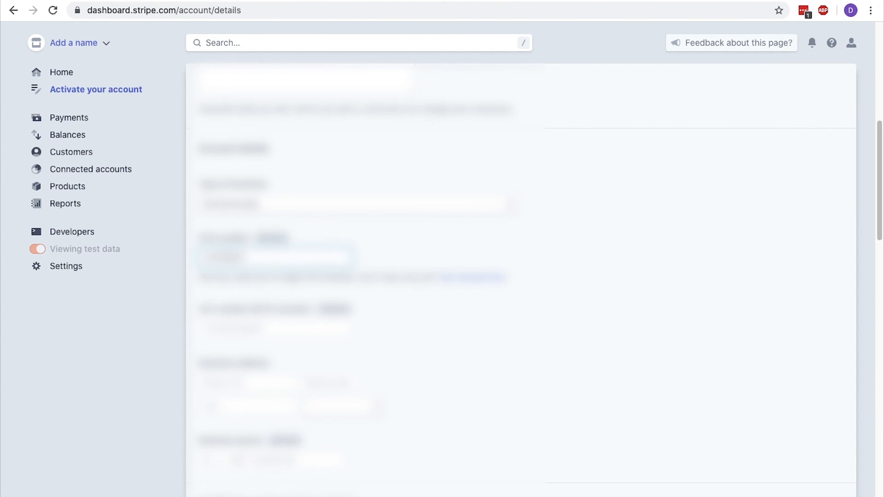
scroll(318, 205, "down", 3)
type("dam")
left_click(341, 266)
left_click(341, 362)
key("Tab")
type("612345678")
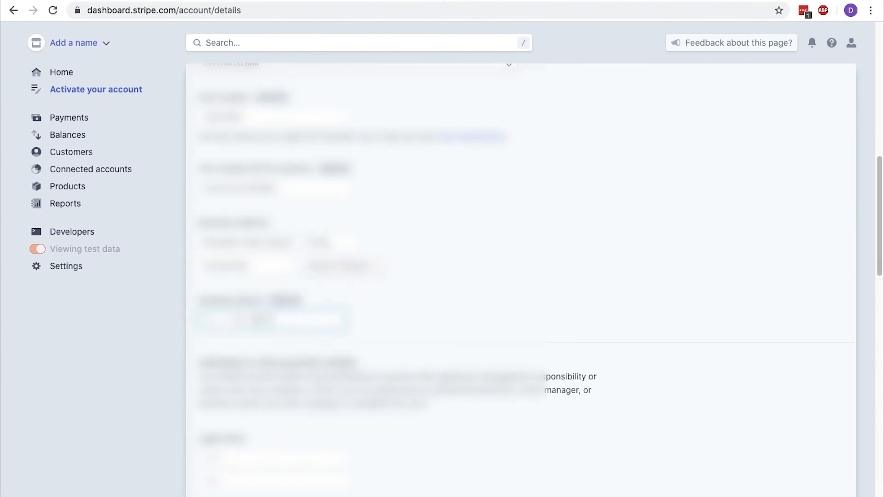
scroll(318, 277, "down", 4)
key("Tab")
Fill in the date of birth, home address and statement descriptor name
key("Tab")
scroll(357, 290, "down", 4)
left_click(230, 265)
left_click(244, 373)
key("Tab")
Enter the bank IBAN for EUR payouts
key("Tab")
type("Amsterdam")
key("Tab")
scroll(402, 443, "down", 6)
type("Rene Delescen")
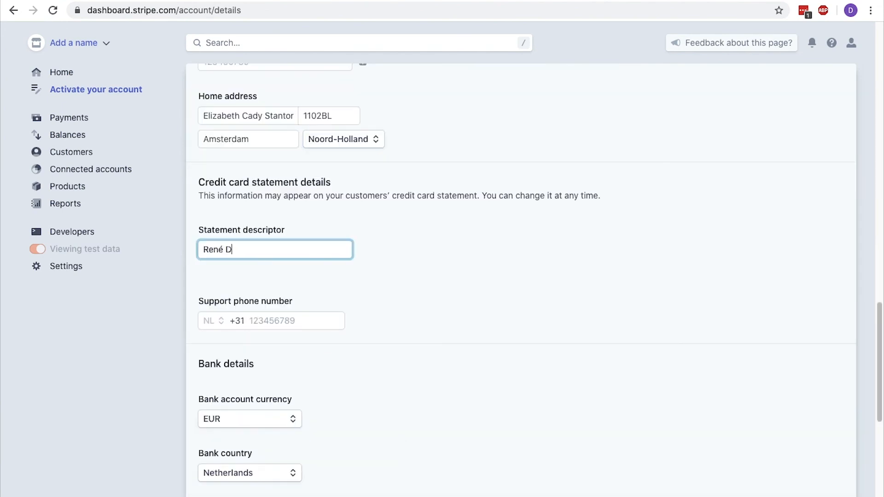
left_click(263, 320)
left_click(278, 419)
scroll(278, 419, "down", 4)
left_click(248, 322)
key("Tab")
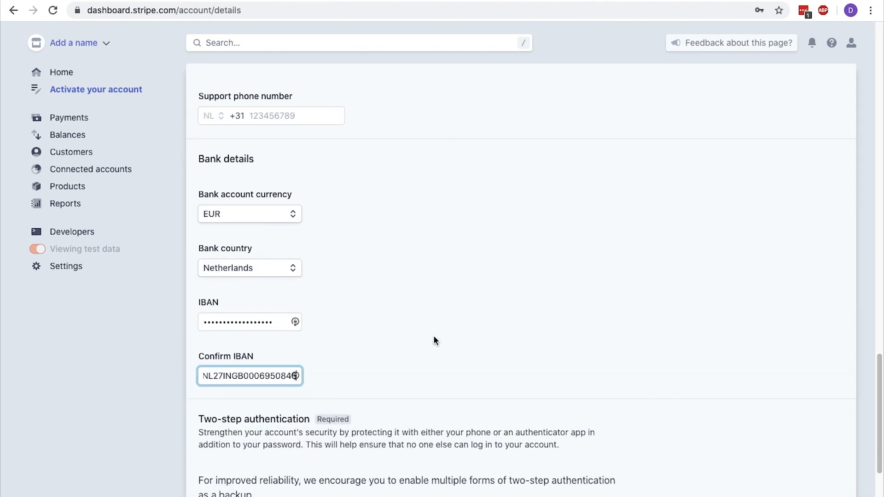
scroll(434, 337, "down", 3)
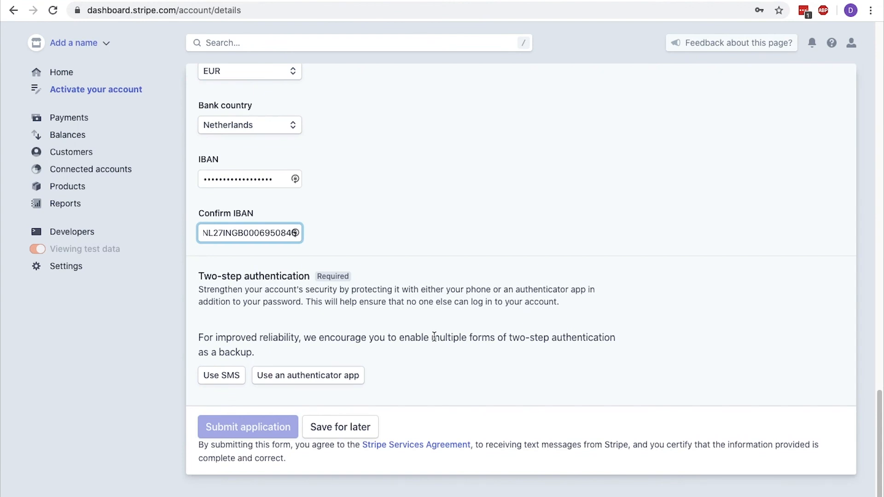
Set up SMS two-step authentication with the mobile number and the texted verification code
left_click(233, 376)
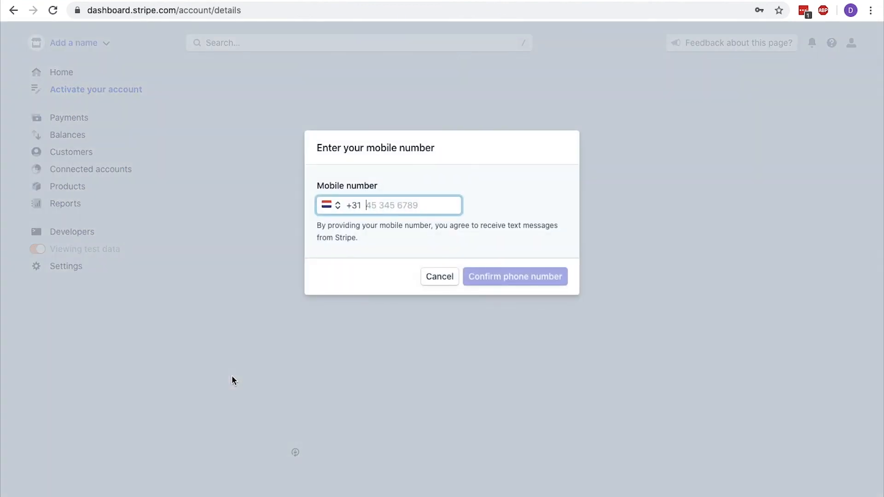
type("0612345678")
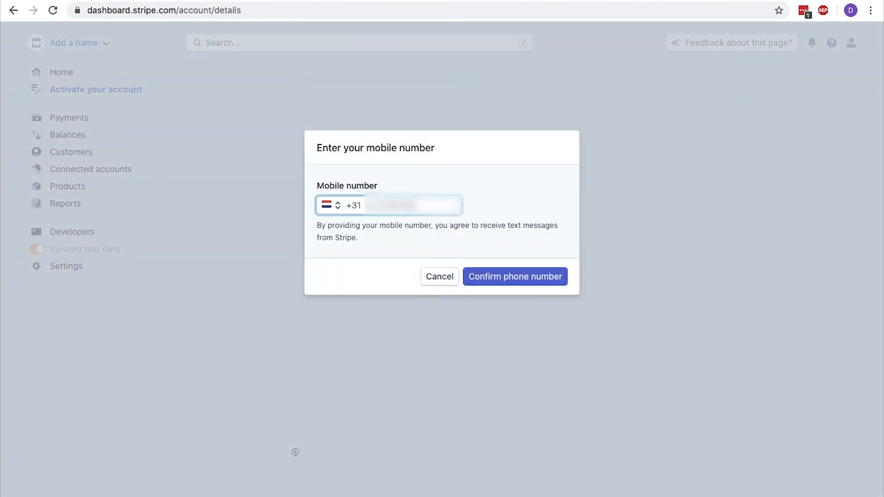
left_click(520, 271)
type("000")
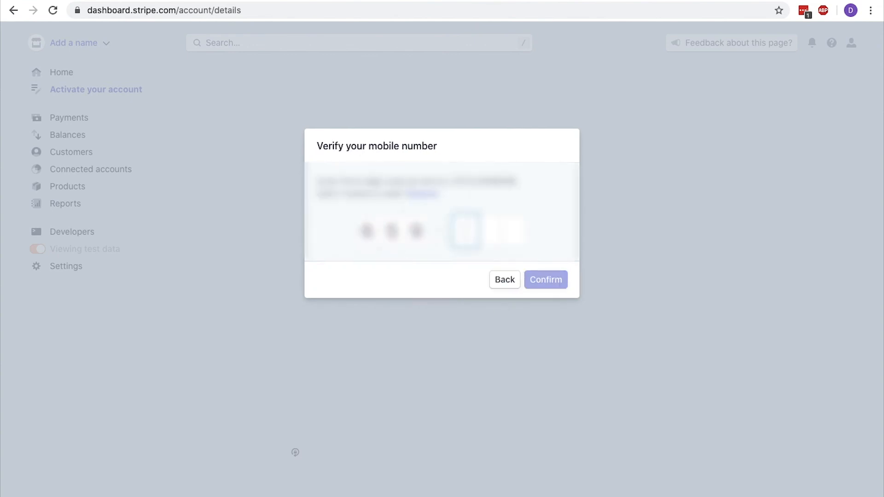
type("000")
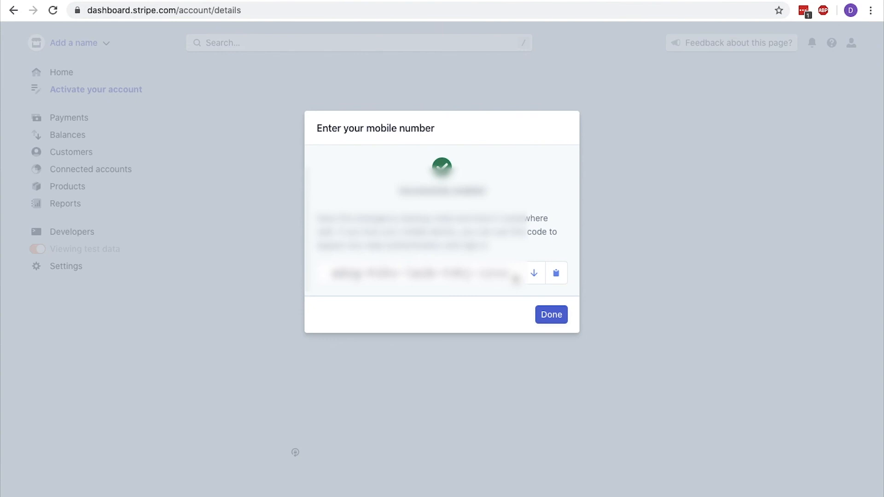
Copy the backup code, finish the two-step setup, and submit the activation application
left_click(556, 273)
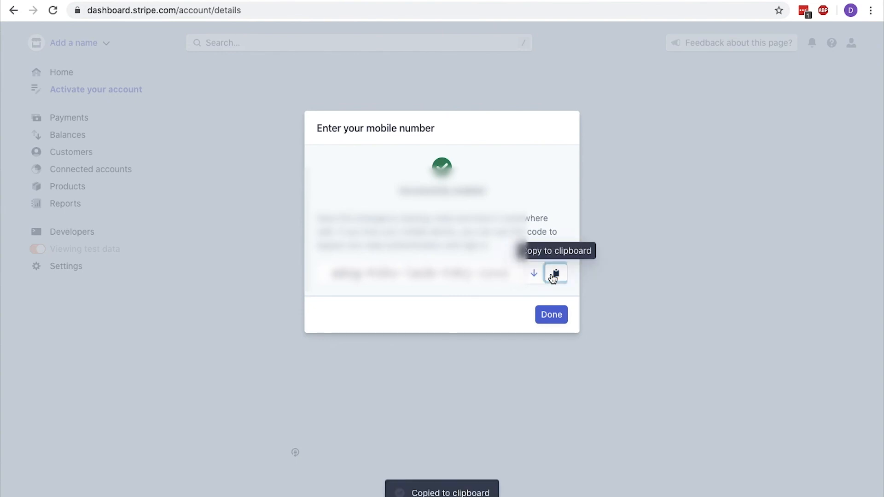
left_click(553, 318)
left_click(553, 317)
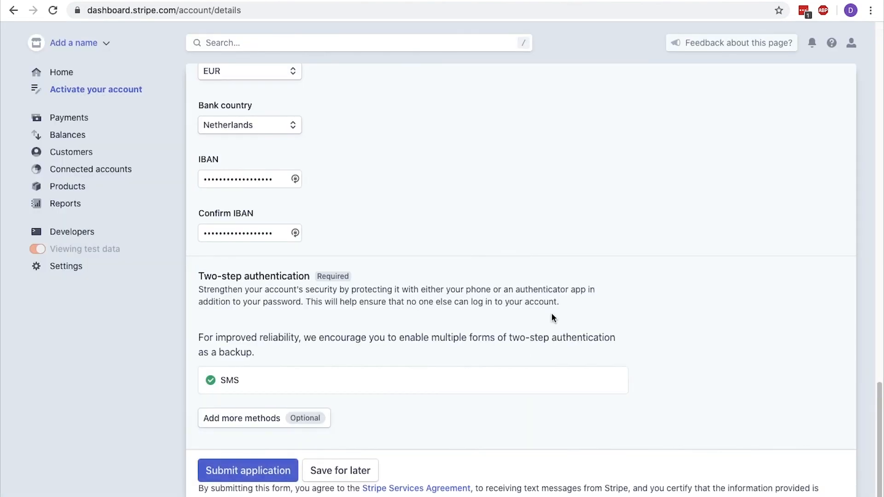
scroll(553, 317, "down", 2)
left_click(257, 426)
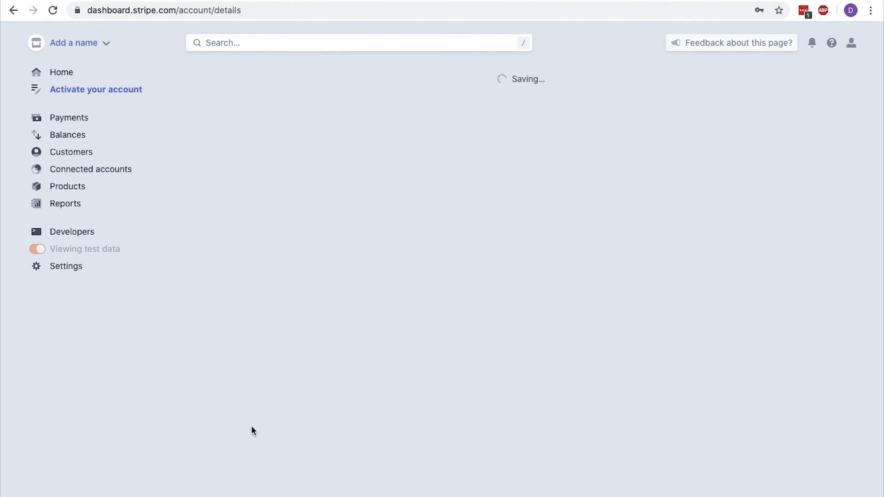
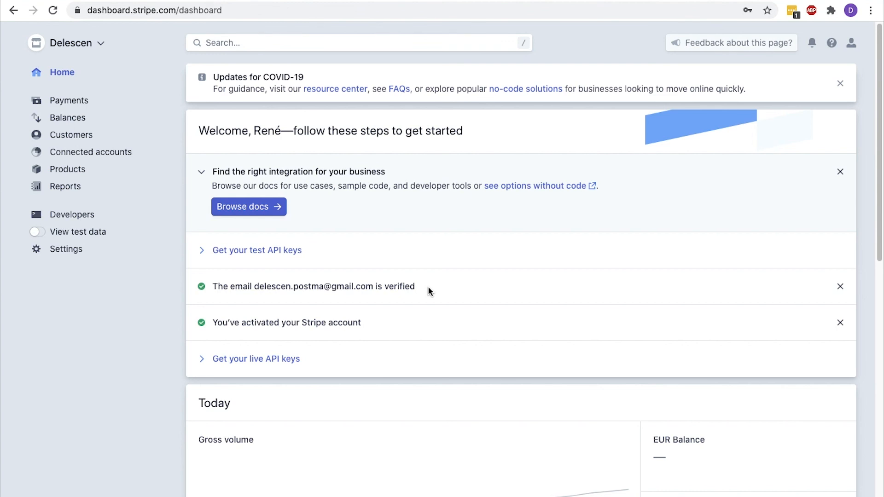
Open the Stripe Dashboard's Developers API keys page, then return to the WordPress admin dashboard
left_click(103, 216)
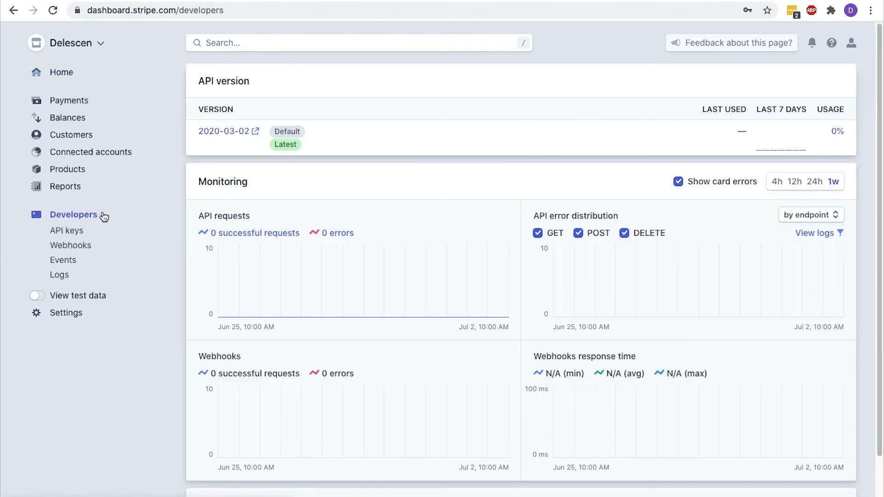
left_click(81, 231)
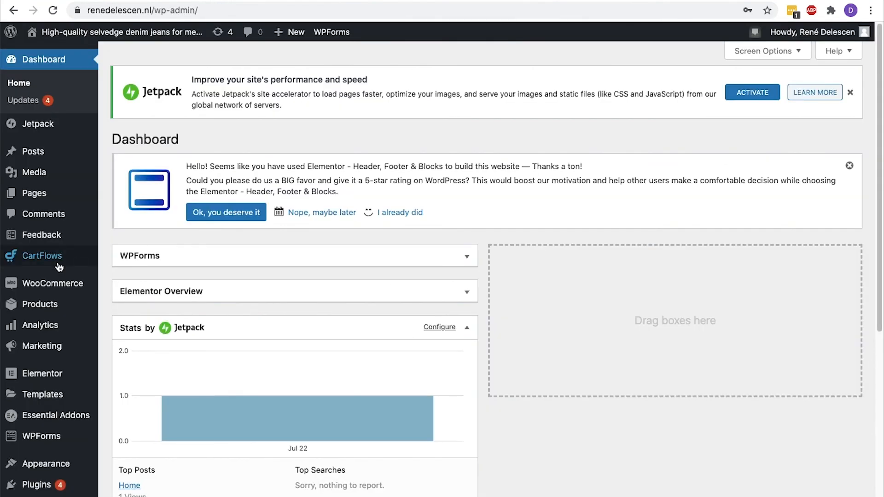
scroll(53, 263, "down", 3)
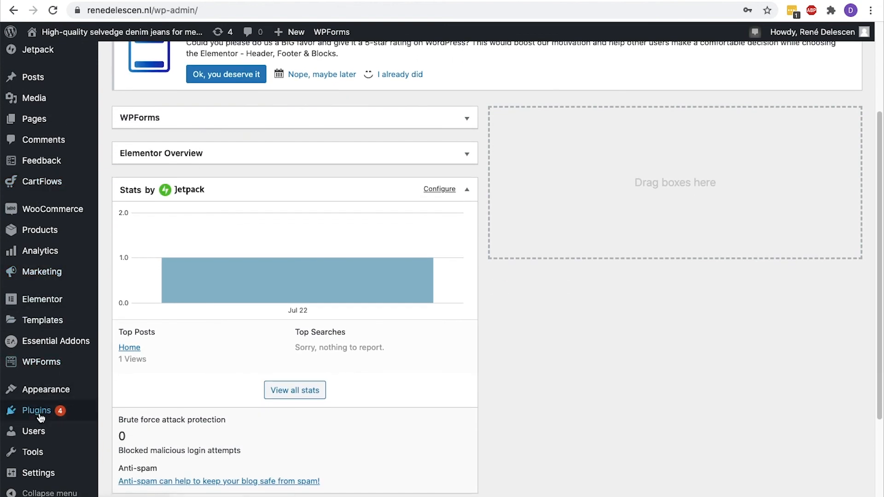
Search plugins for 'stripe woocommerce', then install and activate the WooCommerce Stripe Payment Gateway
mouse_move(41, 414)
left_click(109, 430)
left_click(716, 251)
type("stripe woocommerce")
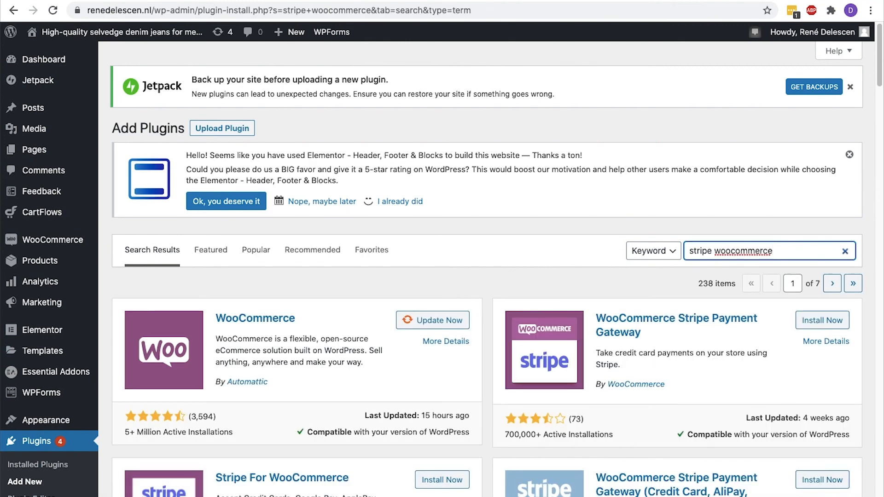
scroll(717, 242, "down", 3)
left_click(806, 194)
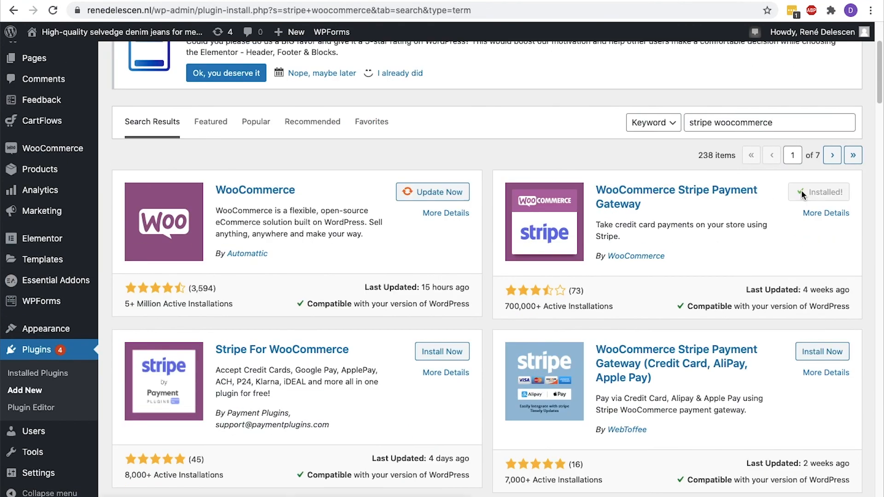
left_click(824, 193)
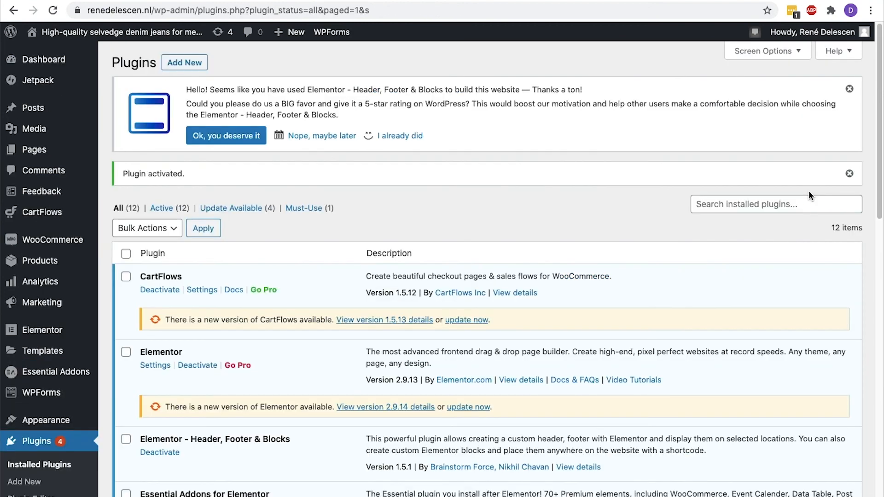
Show the payment methods list under WooCommerce Settings > Payments
mouse_move(55, 240)
left_click(131, 334)
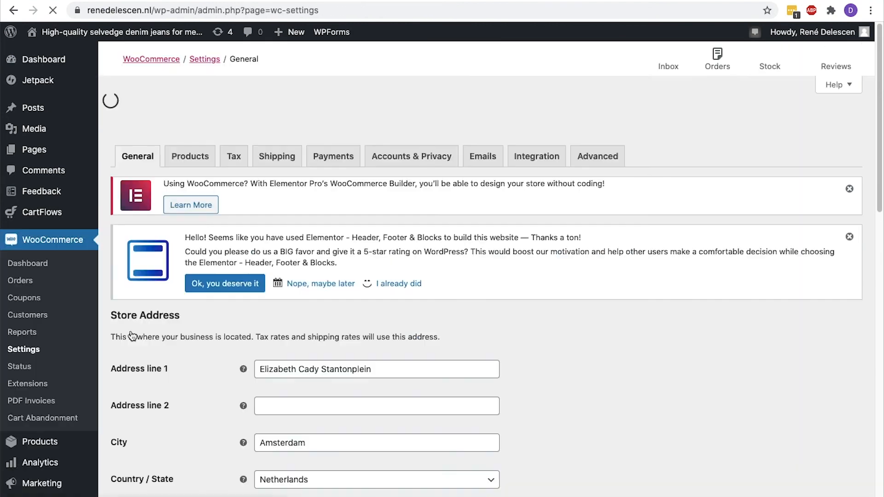
left_click(332, 134)
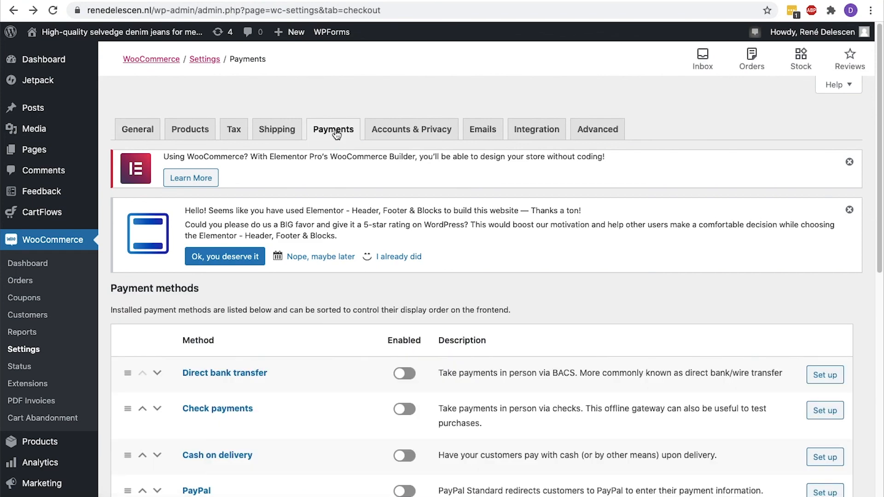
scroll(336, 134, "down", 4)
scroll(336, 134, "down", 2)
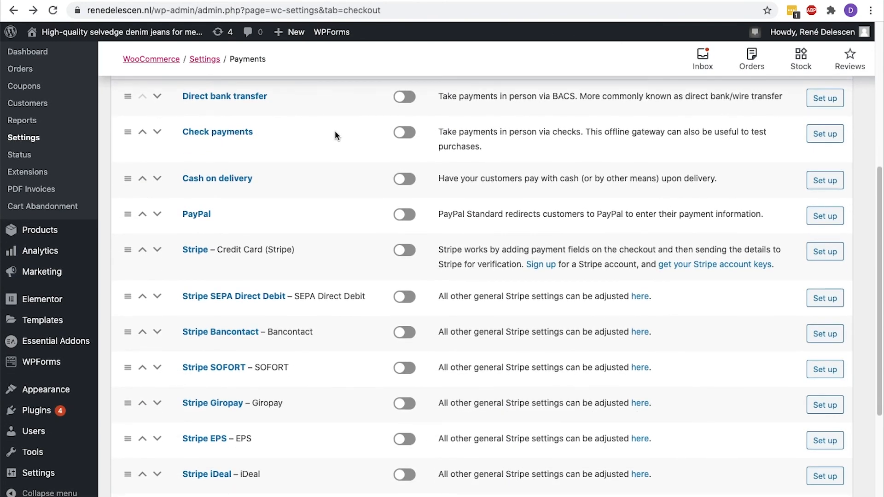
Enable Stripe card payments and shorten its checkout title to 'Credit Card'
left_click(401, 251)
left_click(811, 254)
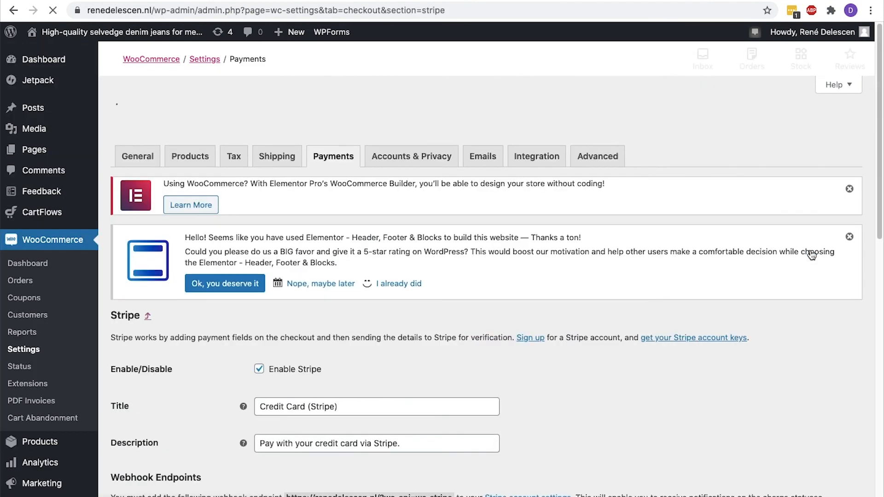
scroll(811, 248, "down", 5)
left_click(361, 145)
key("shift+Left")
key("shift+Left")
key("shift+Left")
key("shift+Left")
key("shift+Left")
key("shift+Left")
key("shift+Left")
key("shift+Left")
key("BackSpace")
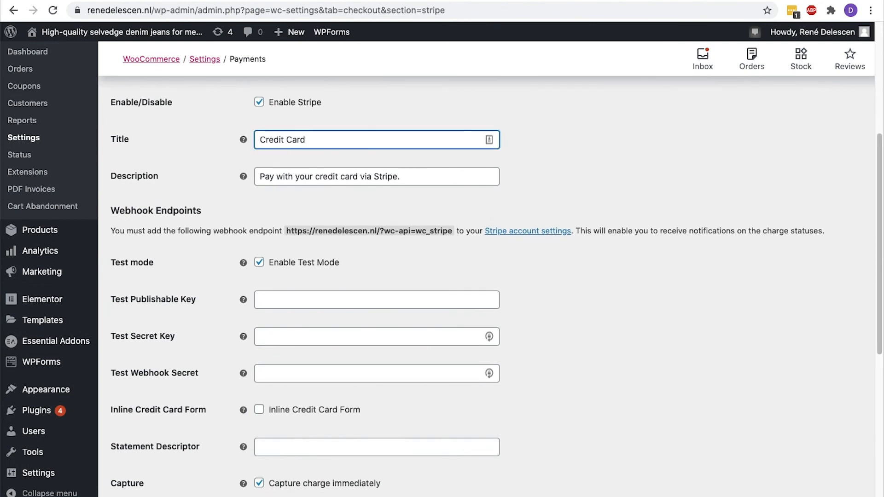
scroll(486, 285, "down", 3)
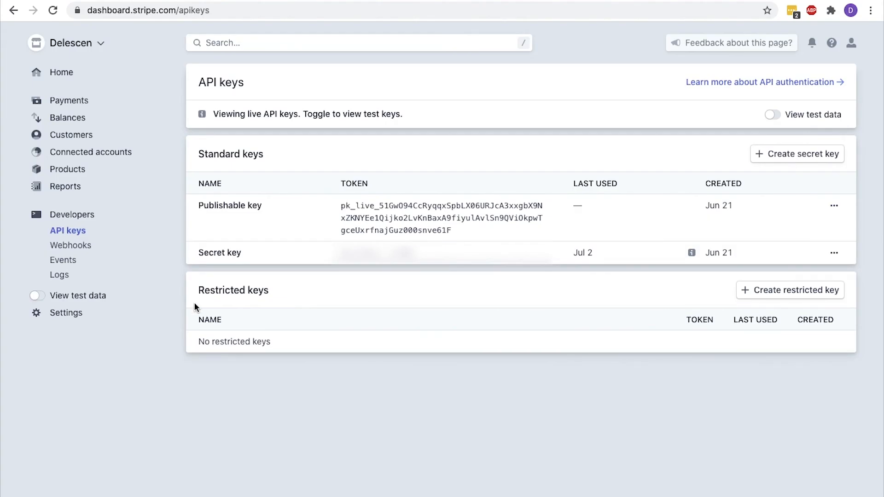
Copy Stripe's test publishable and secret keys into WooCommerce's Test Publishable and Secret Key fields
left_click(42, 296)
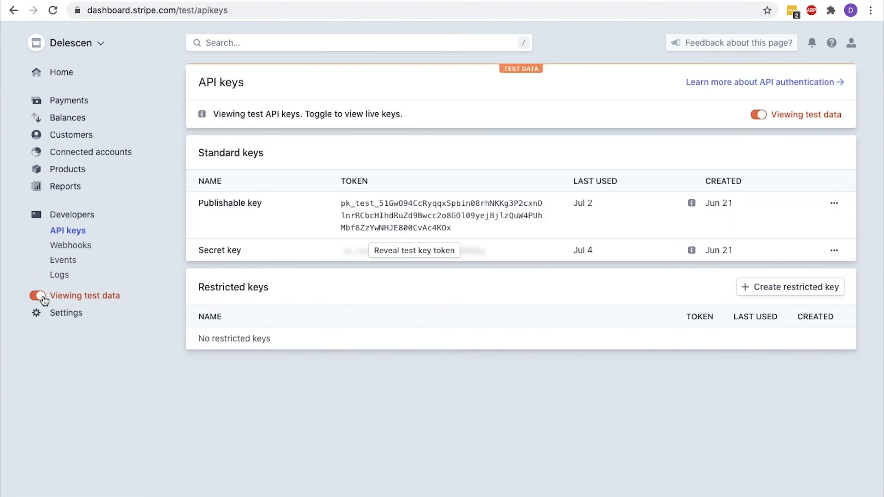
left_click_drag(452, 228, 347, 207)
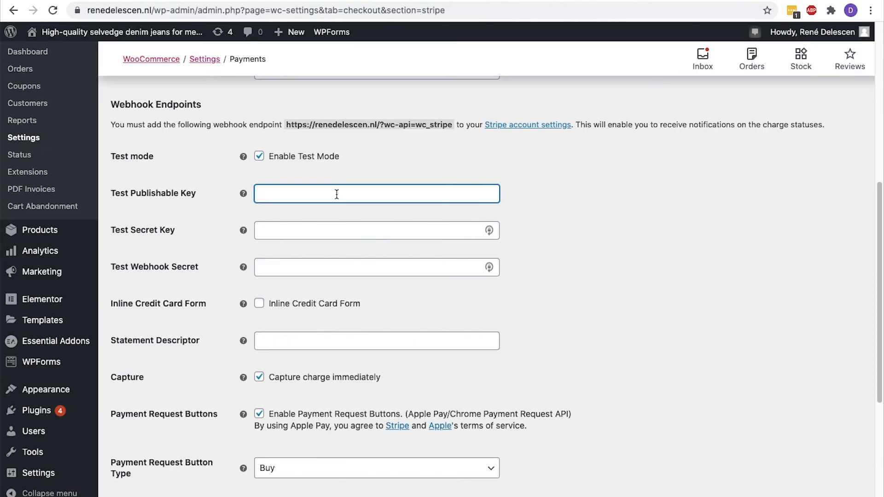
key("super+v")
key("ctrl+Tab")
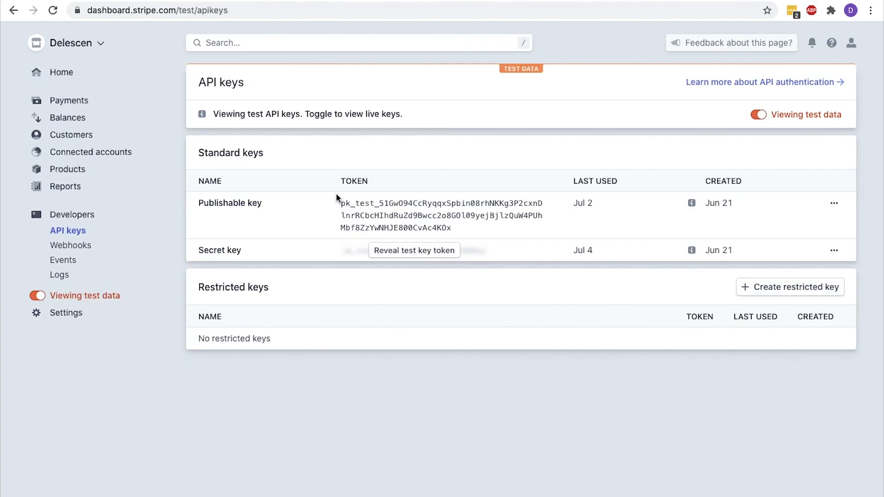
left_click(392, 250)
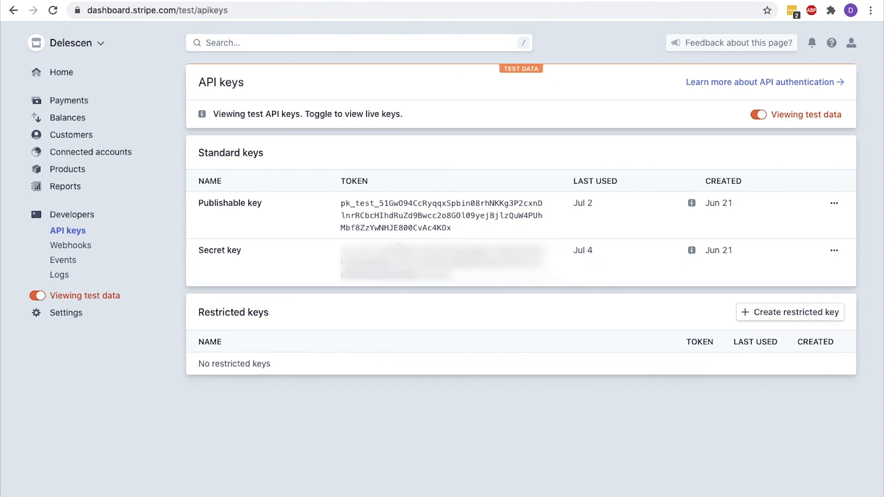
left_click_drag(456, 276, 337, 250)
key("ctrl+Tab")
left_click(332, 231)
key("super+v")
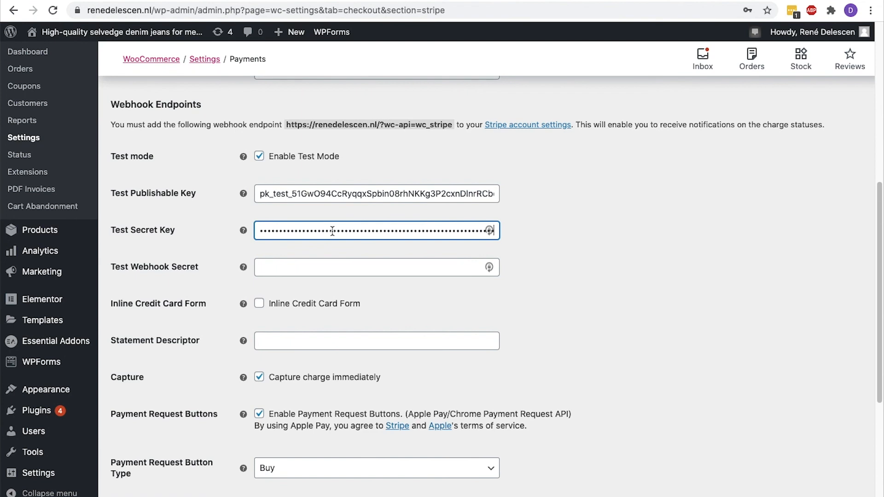
Copy the store's webhook endpoint URL and go to Stripe's test Webhooks list
left_click_drag(454, 125, 287, 124)
key("super+c")
key("ctrl+shift+Tab")
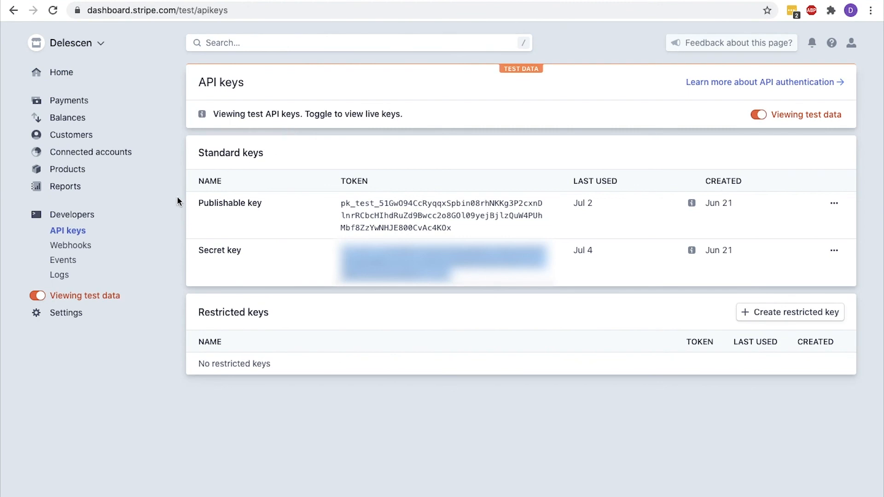
left_click(78, 247)
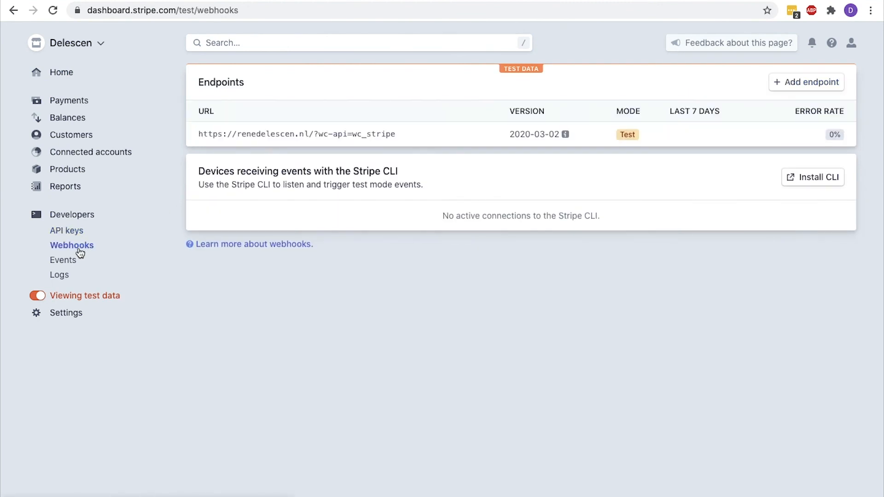
Add a test webhook endpoint for the store's wc_stripe URL subscribed to all charge events
left_click(793, 84)
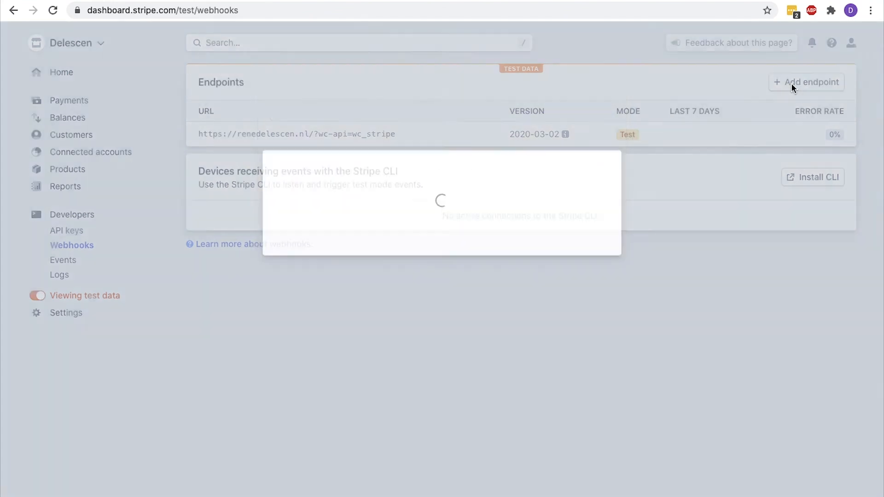
left_click(413, 111)
key("super+a")
key("super+v")
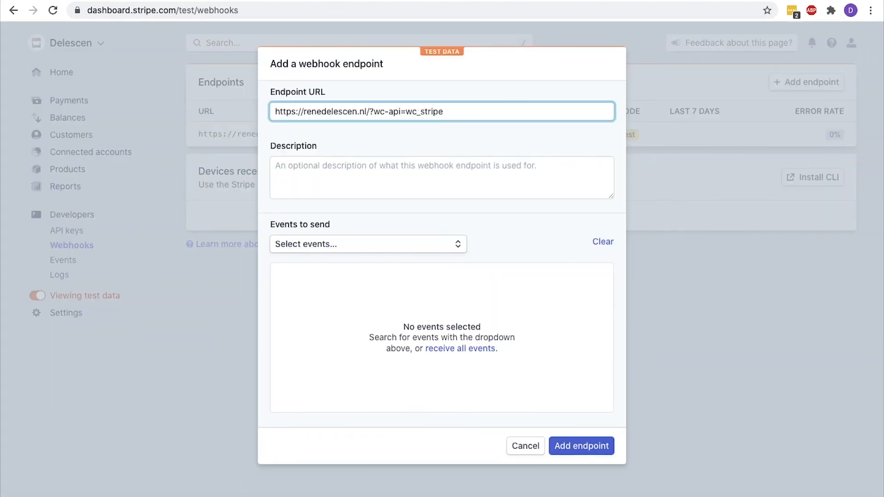
left_click(295, 162)
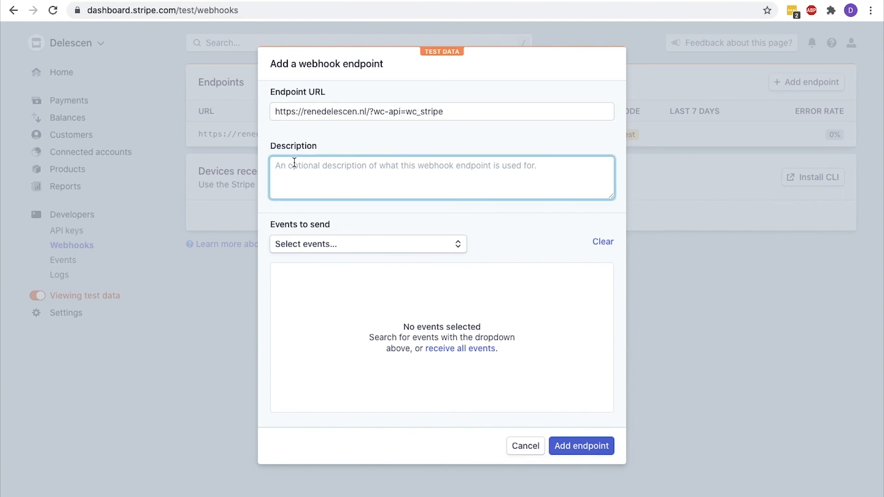
left_click(322, 244)
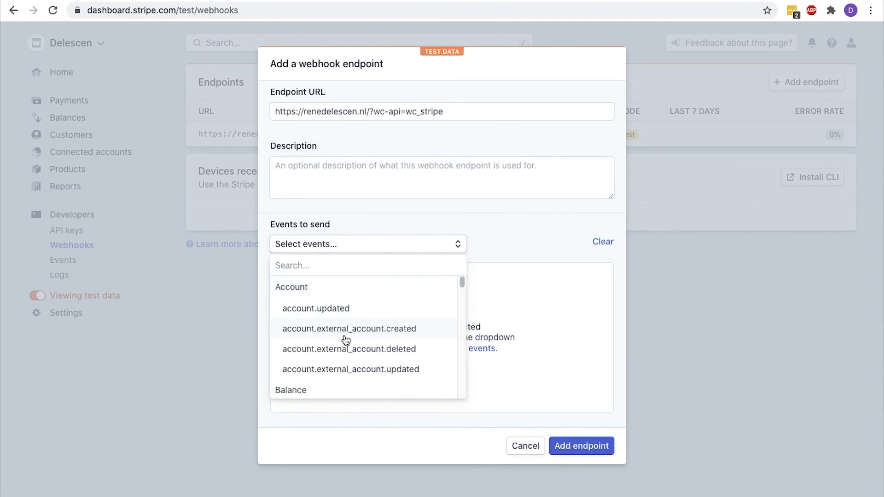
scroll(346, 340, "down", 3)
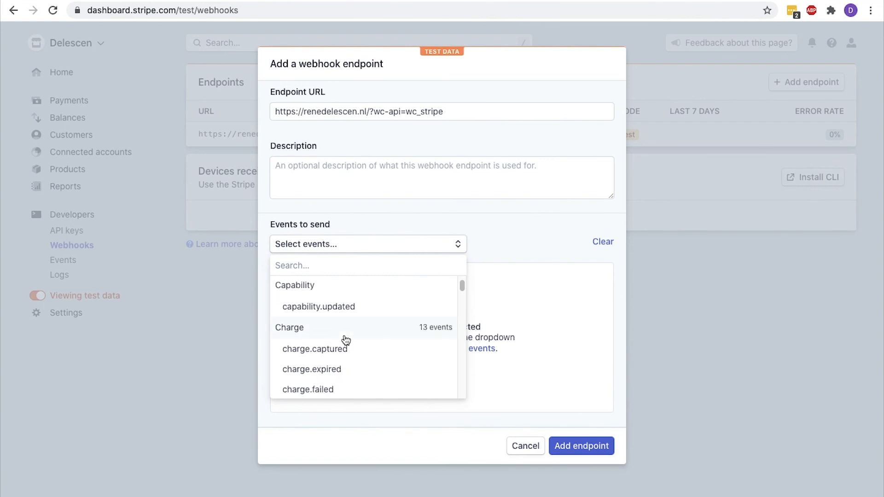
left_click(346, 340)
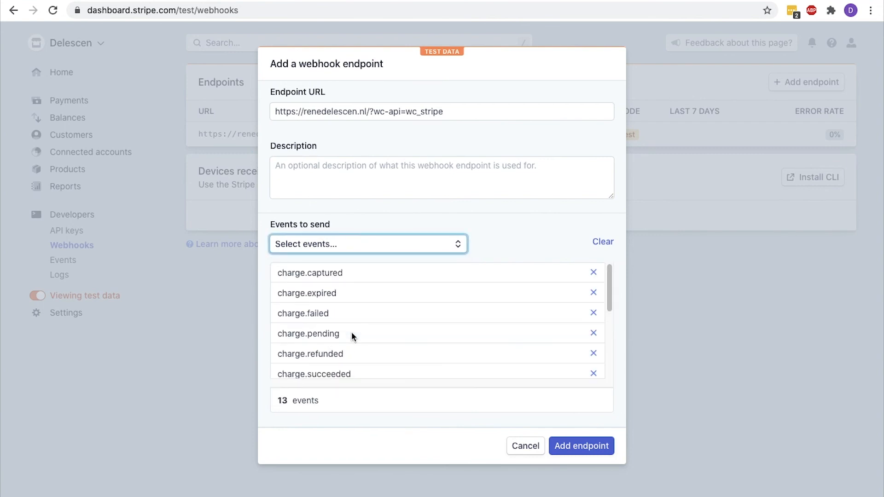
left_click(582, 446)
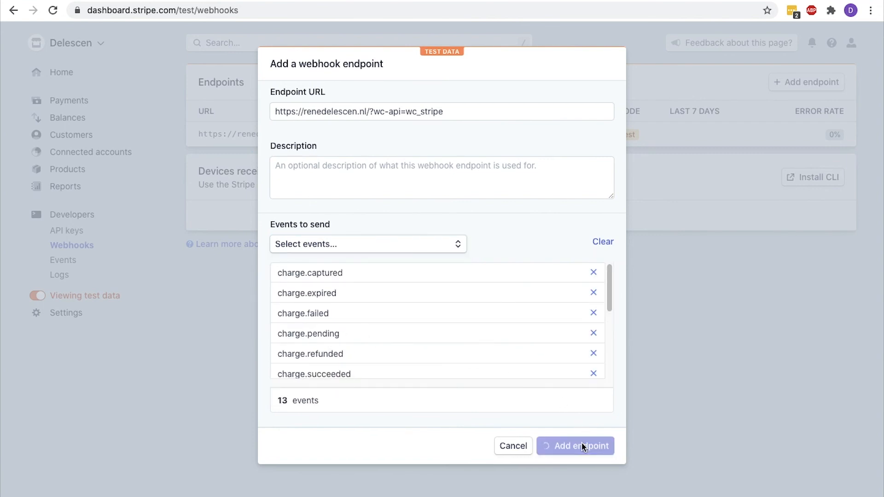
Copy the endpoint's signing secret into WooCommerce's Test Webhook Secret field
scroll(581, 447, "down", 4)
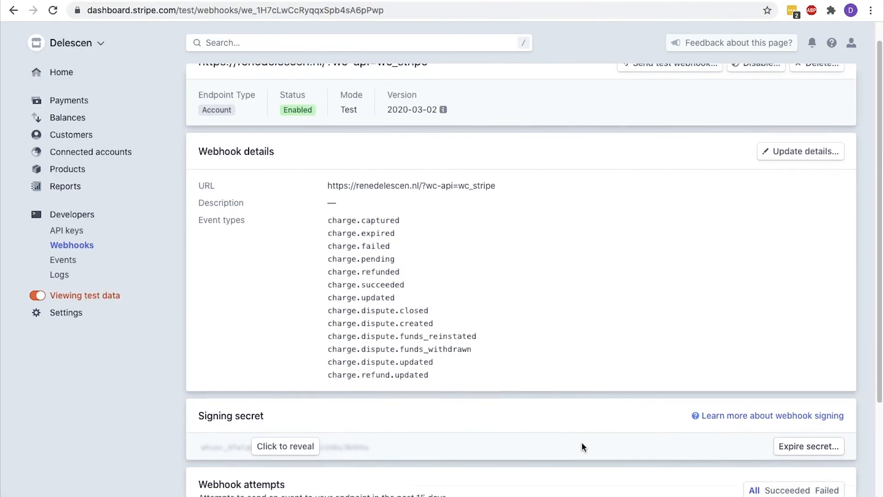
left_click(285, 310)
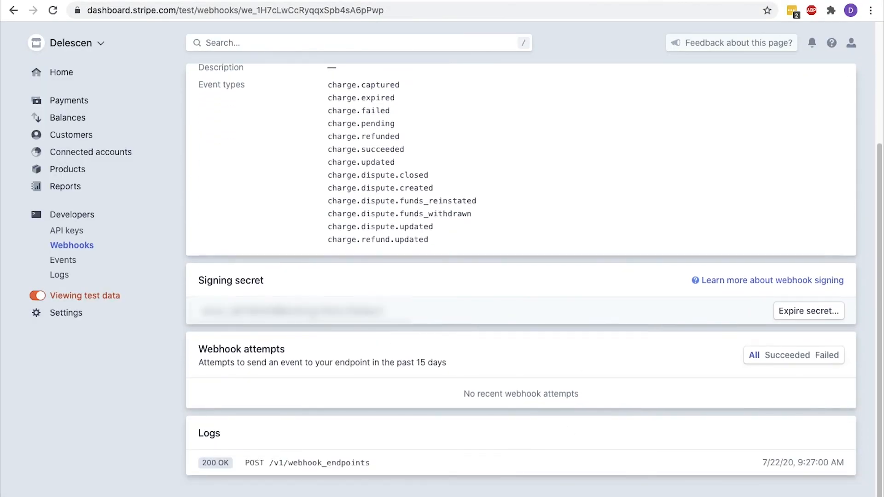
left_click_drag(393, 318, 204, 314)
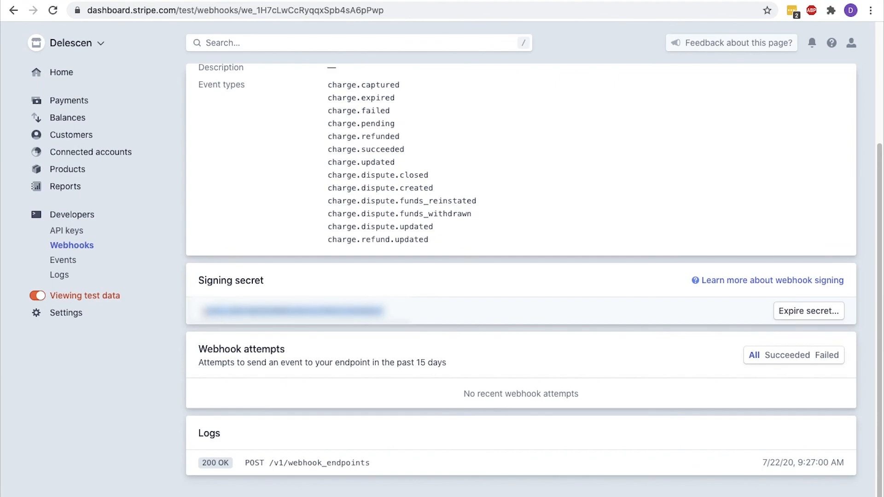
key("ctrl+shift+Tab")
left_click(263, 269)
key("ctrl+v")
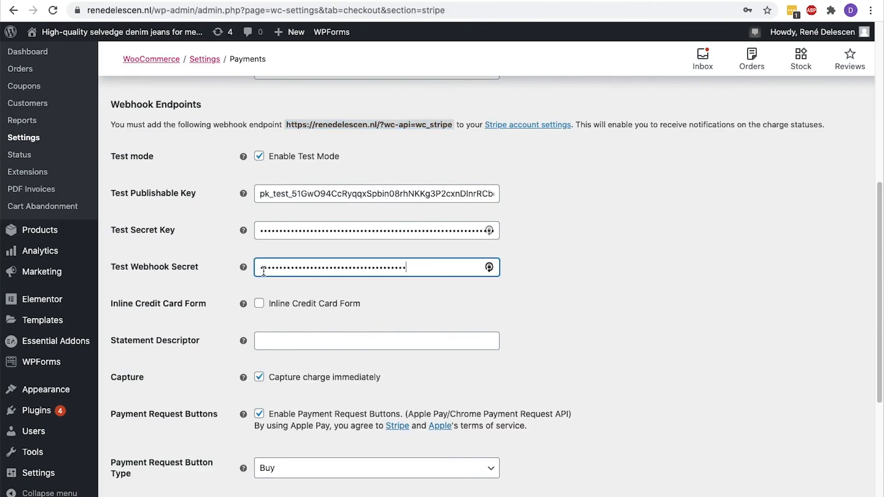
Enter 'Clothing Webshop X' as the Stripe statement descriptor and save the settings
scroll(263, 271, "down", 2)
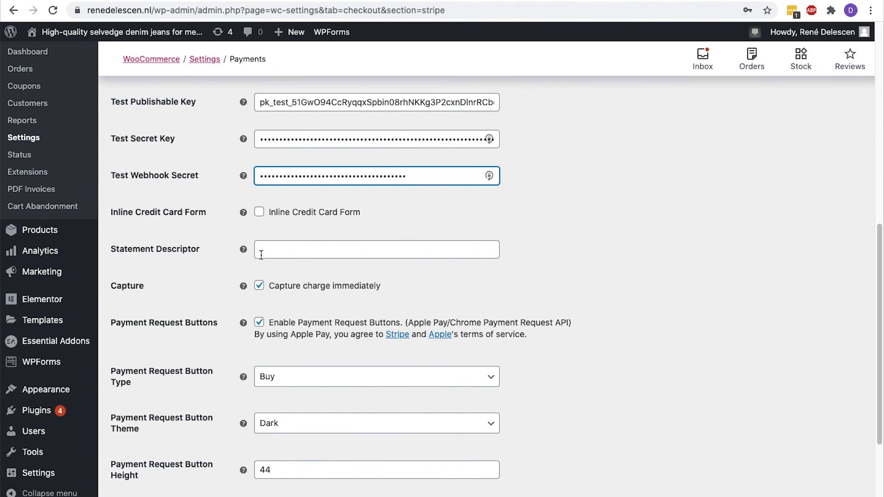
left_click(261, 255)
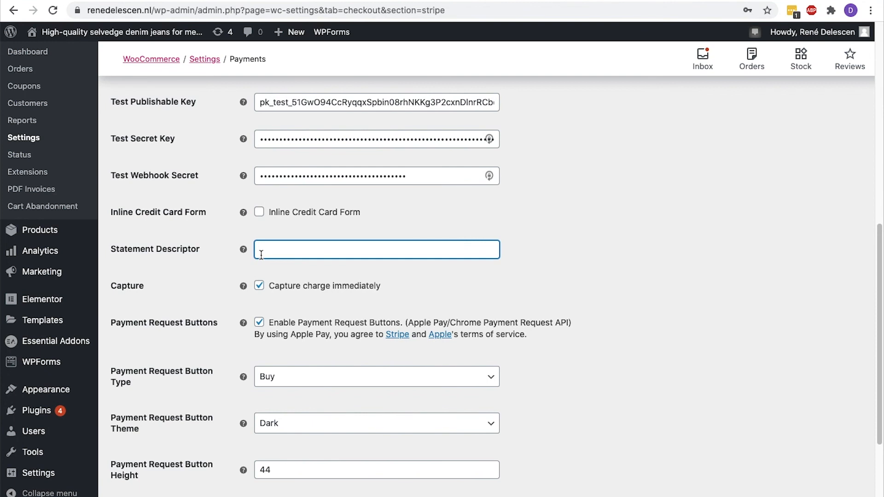
type("Clothing Webshop X")
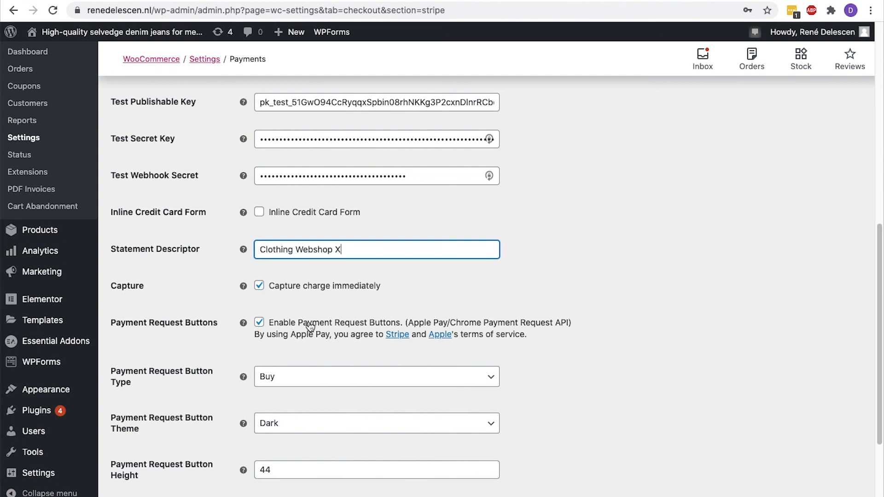
scroll(310, 327, "down", 3)
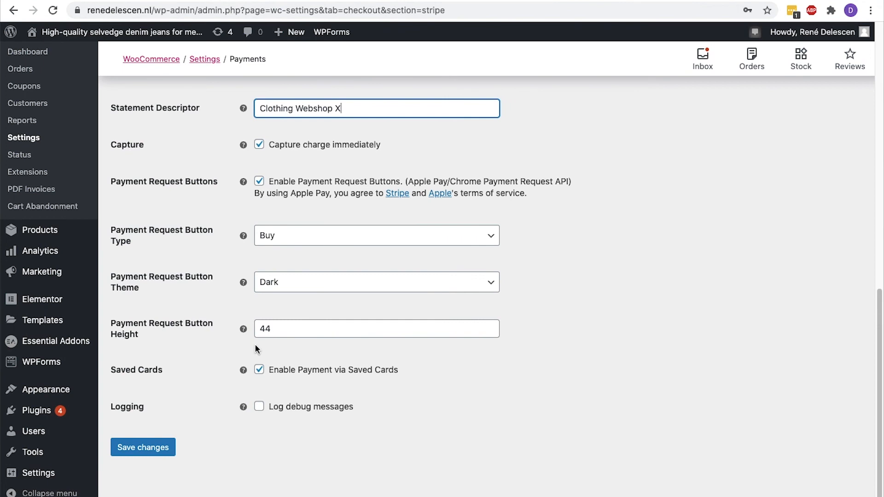
left_click(169, 445)
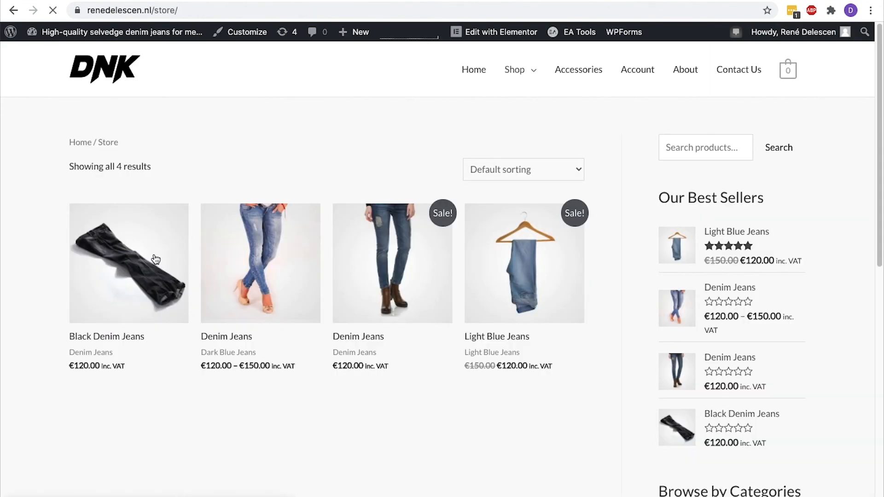
left_click(157, 253)
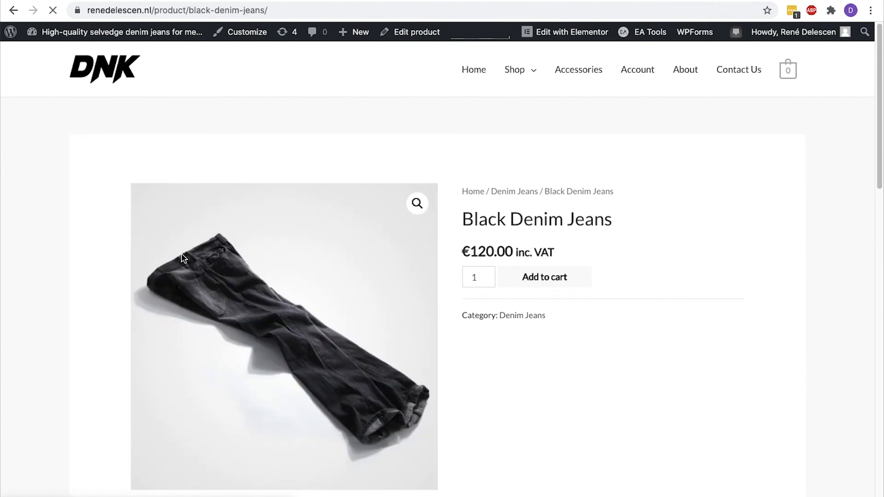
Add the Black Denim Jeans to the cart and proceed to checkout
left_click(561, 282)
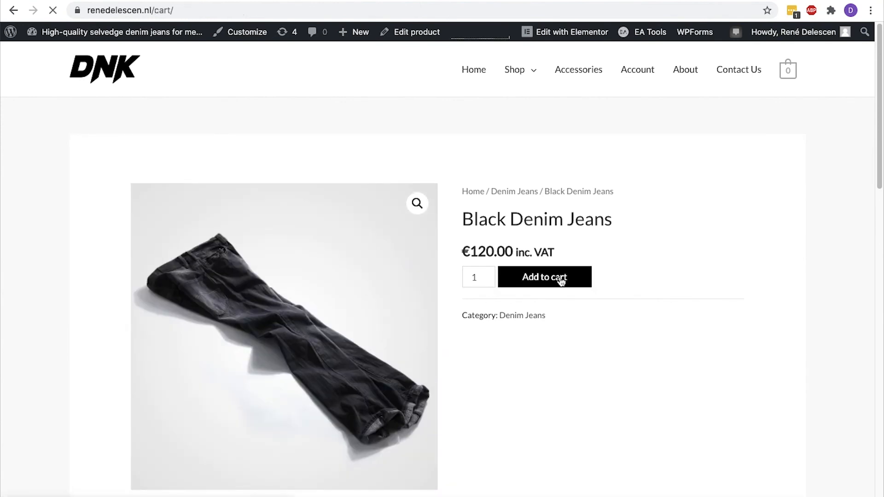
scroll(562, 282, "down", 5)
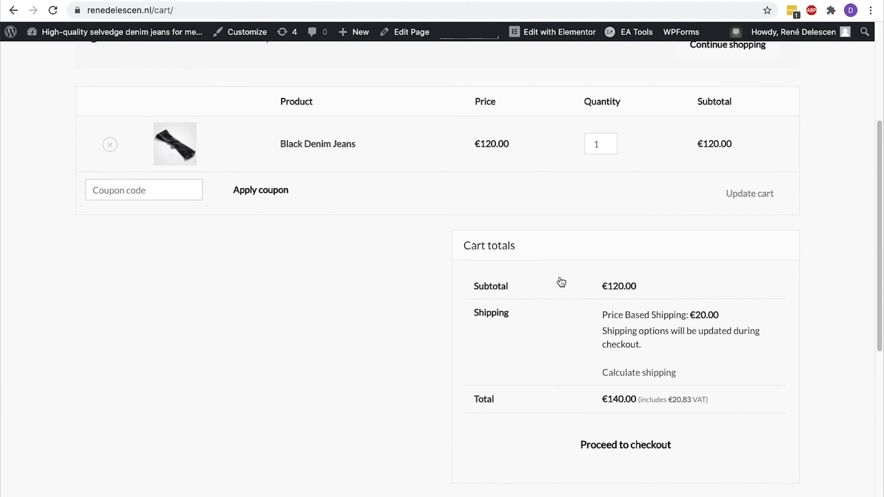
left_click(629, 445)
scroll(211, 357, "down", 3)
scroll(210, 357, "down", 1)
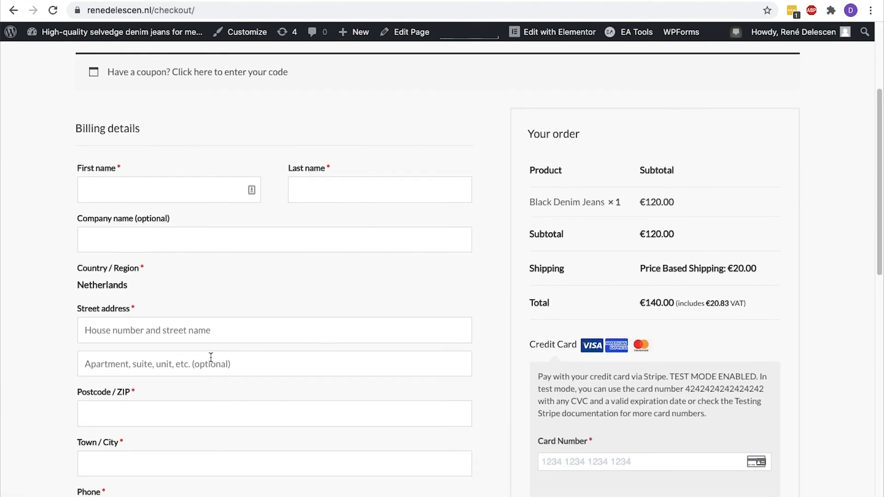
Fill in billing details: customer's name, company, street address, postcode, city 'Amsterdam' and phone
left_click(132, 190)
type("René")
key("Tab")
type("Delescen")
key("Tab")
type("René Delescen Online Marketing")
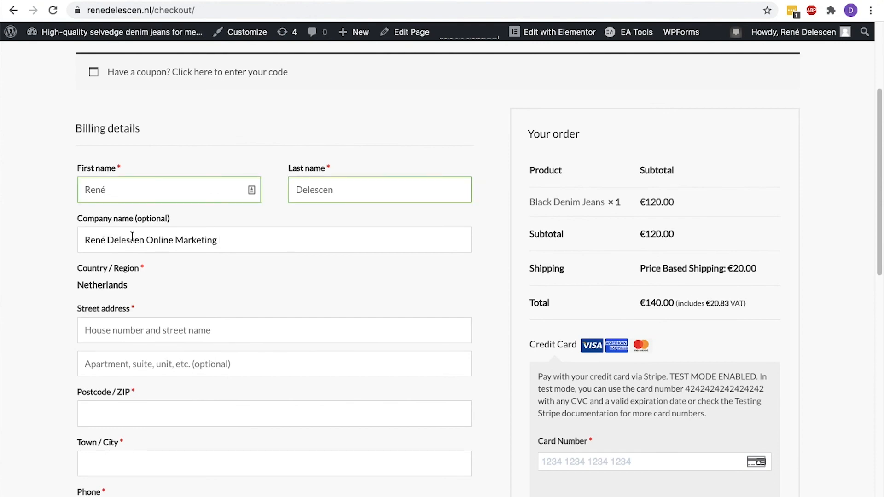
left_click(131, 326)
type("Elizabeth Cady Stantonplein")
key("Tab")
type("1102BL")
key("Tab")
type("Amsterdam")
key("Tab")
type("0612345678")
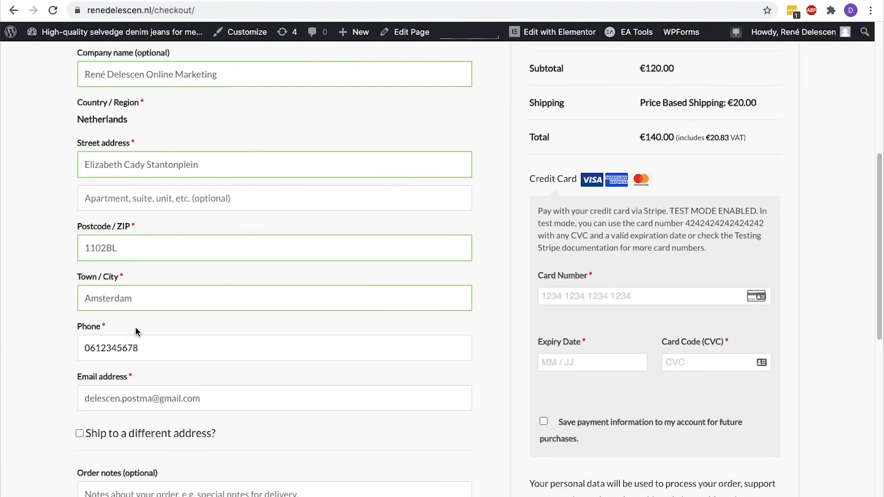
Enter the Stripe test card number shown in the test-mode notice, plus expiry and CVC
left_click_drag(670, 211, 754, 208)
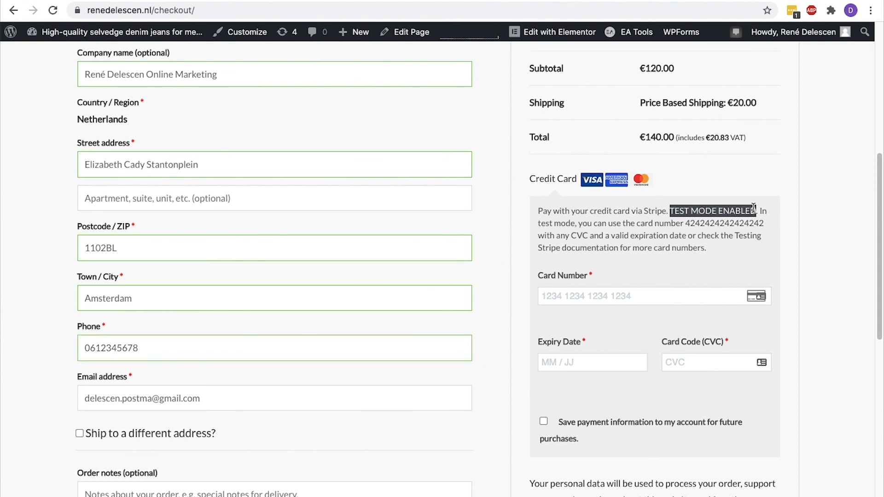
left_click(754, 209)
left_click_drag(686, 224, 763, 221)
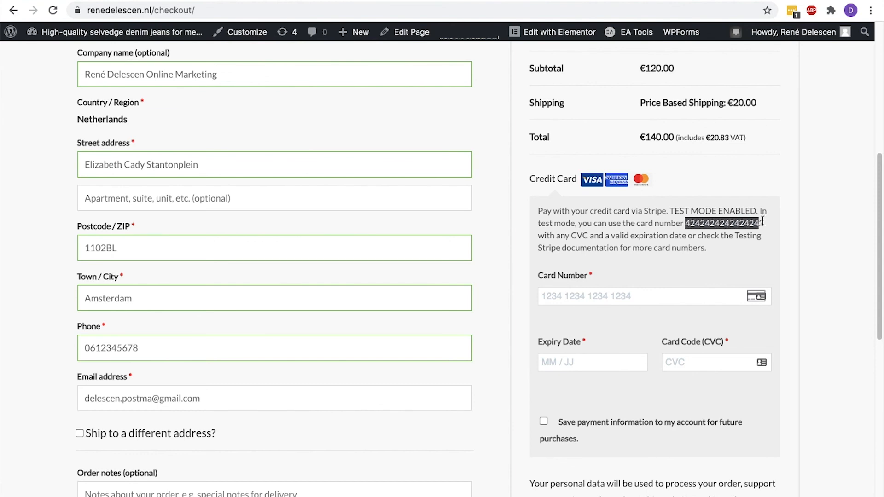
left_click(653, 295)
key("super+v")
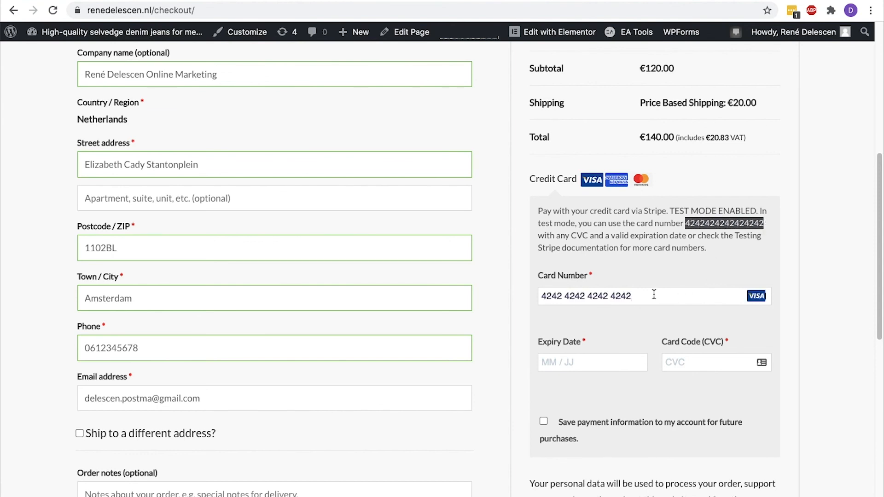
key("Tab")
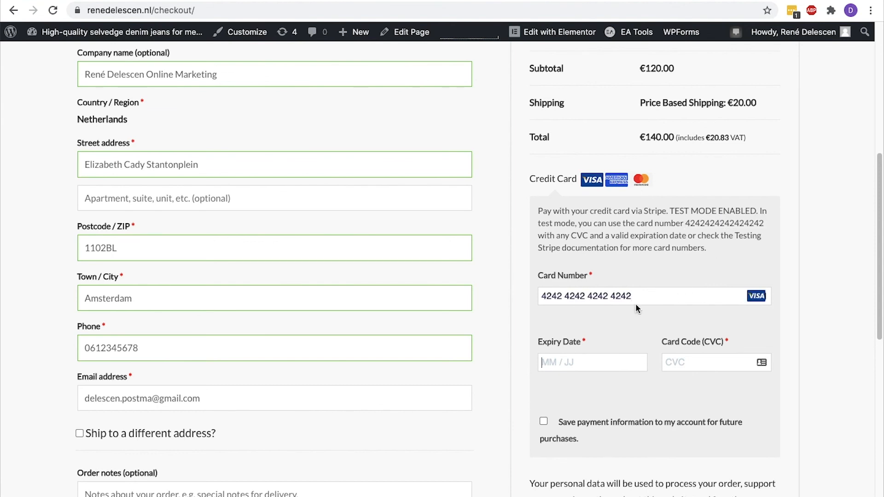
type("0222")
type("209")
Accept the terms, place the €140.00 order, and decline saving the card to Google
scroll(620, 390, "down", 4)
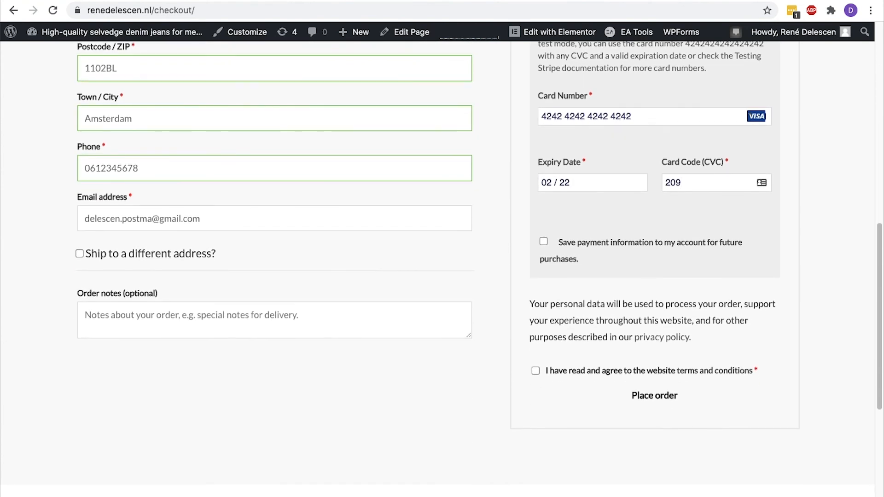
left_click(536, 372)
left_click(582, 391)
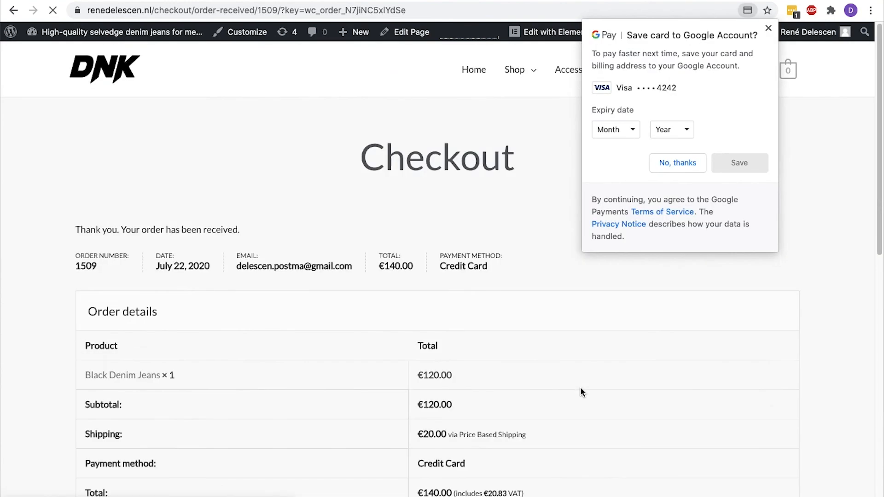
left_click(667, 164)
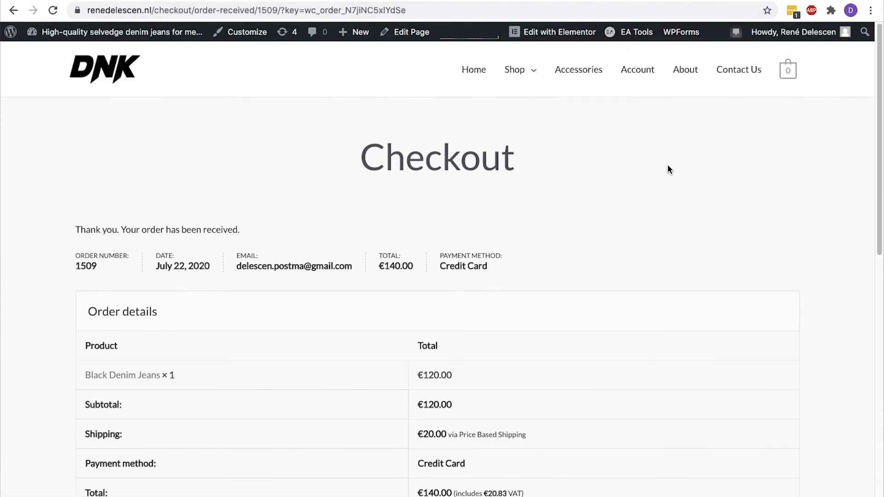
Check the €140.00 test payment, then switch Stripe to live data and open the live API keys
scroll(668, 164, "down", 2)
scroll(670, 169, "down", 1)
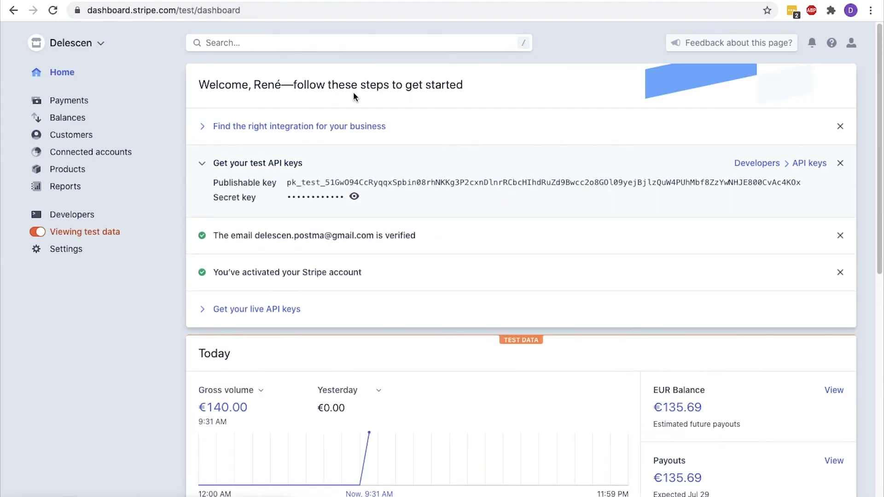
scroll(354, 96, "down", 4)
scroll(354, 96, "down", 1)
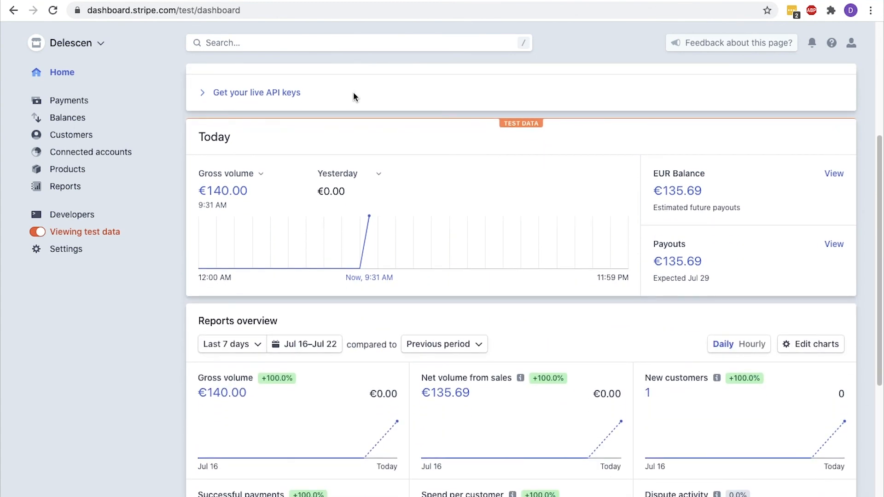
scroll(355, 98, "down", 2)
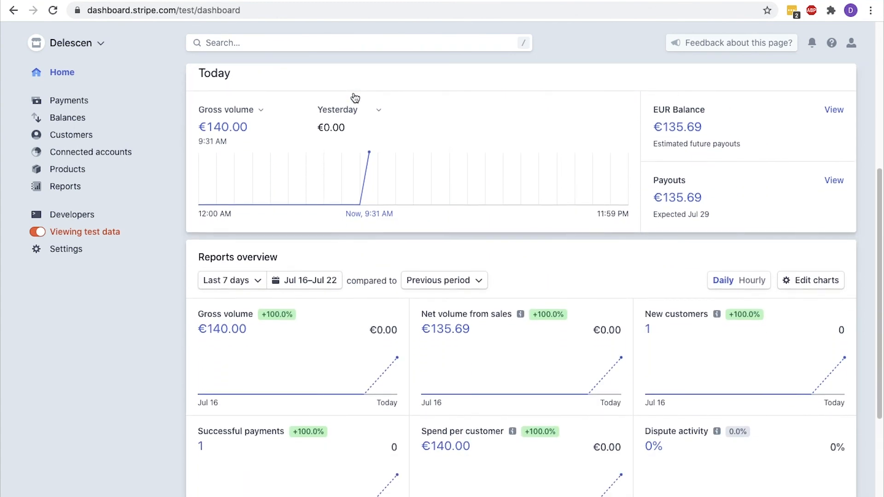
scroll(315, 135, "up", 6)
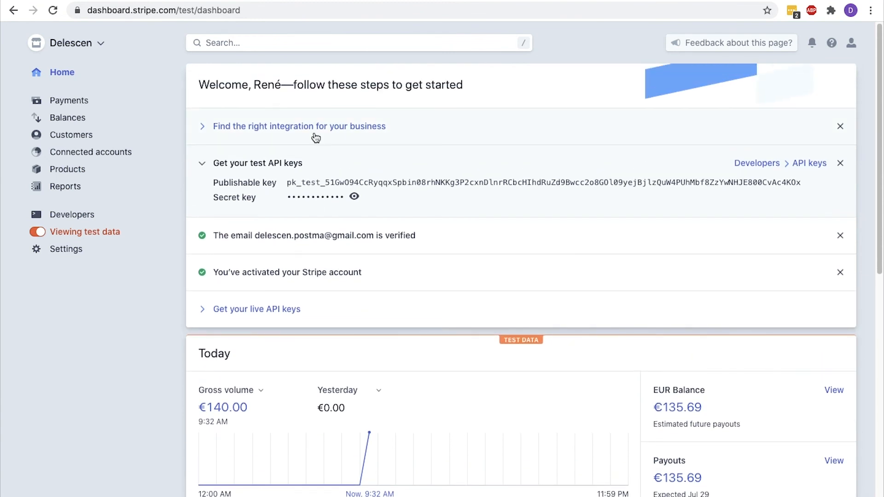
left_click(42, 233)
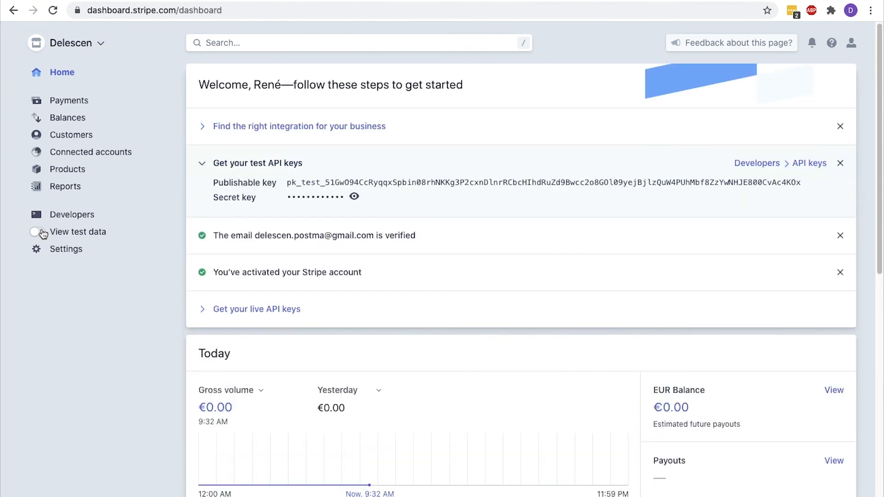
left_click(51, 216)
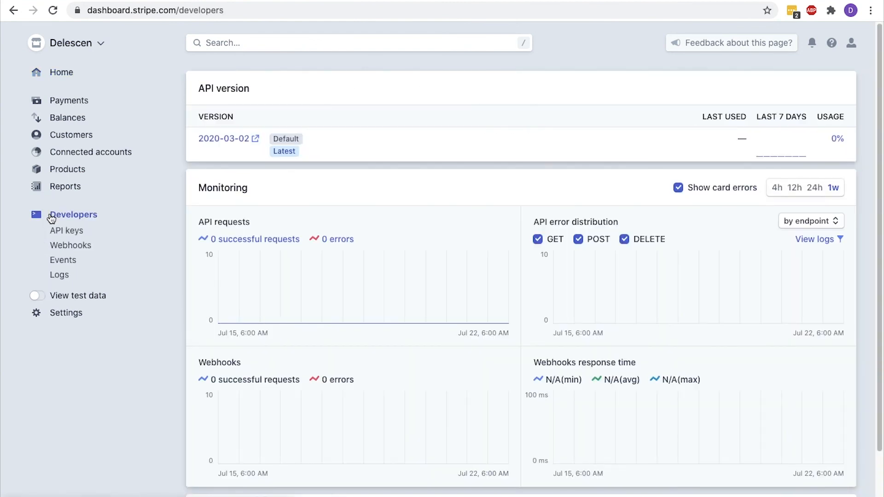
left_click(54, 232)
Turn off test mode and paste the live publishable key into WooCommerce's Stripe settings
left_click_drag(452, 230, 344, 208)
key("ctrl+Tab")
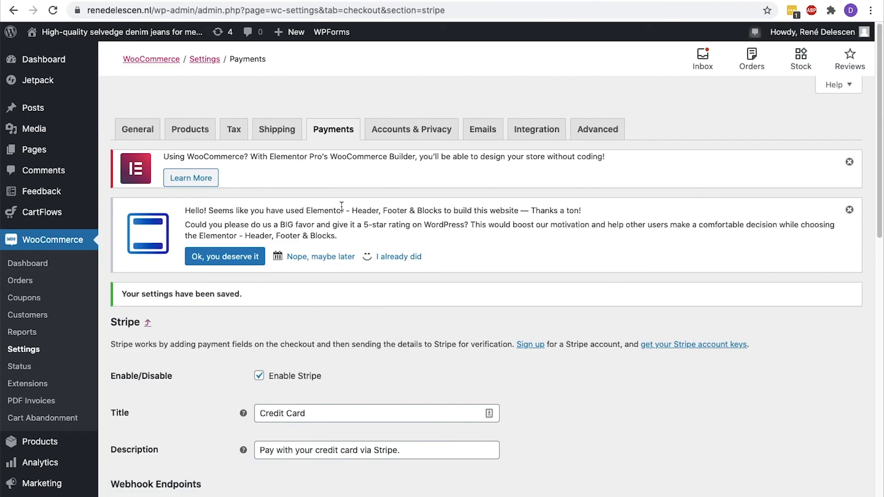
scroll(341, 206, "down", 6)
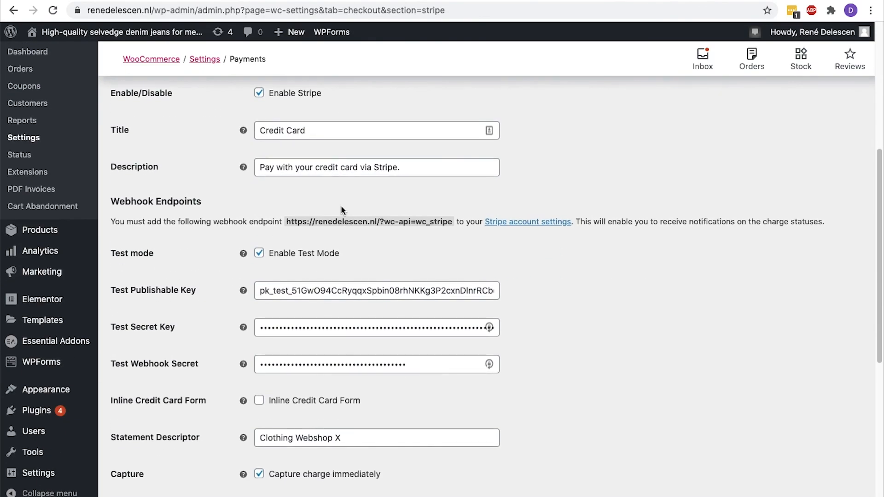
left_click(261, 253)
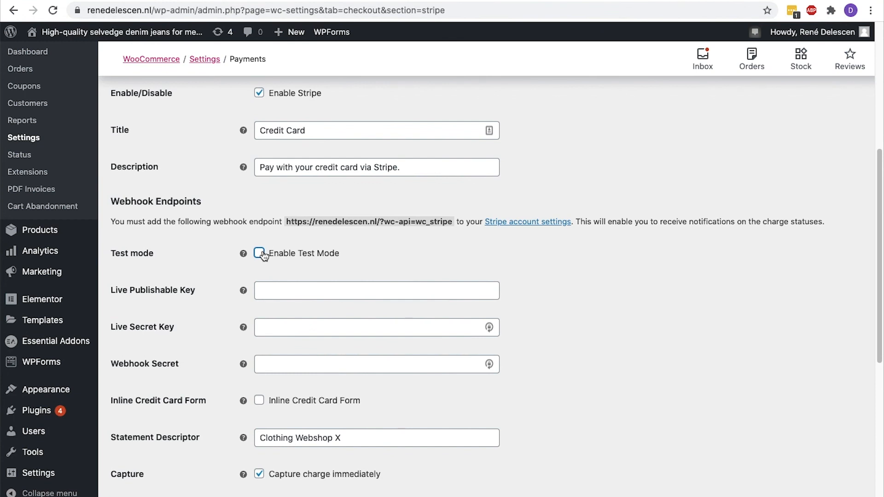
left_click(275, 289)
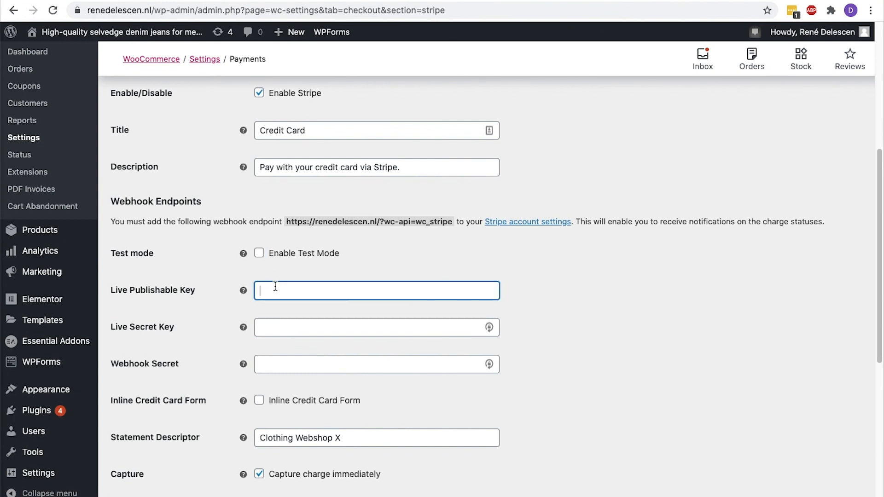
key("ctrl+v")
key("ctrl+Tab")
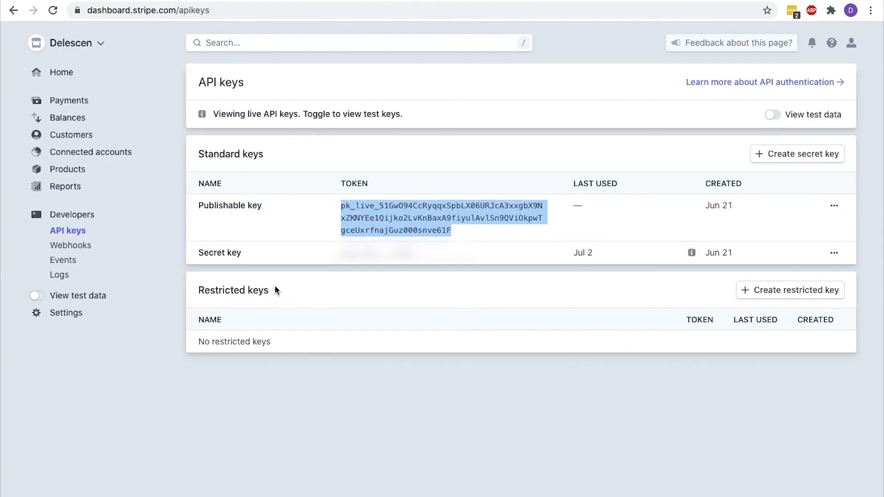
left_click(274, 286)
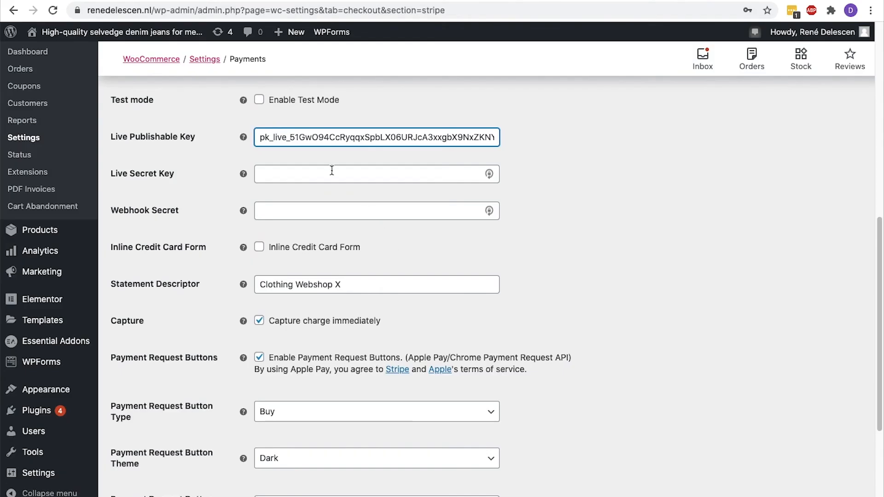
Paste the live secret key, then copy the store's webhook endpoint URL for Stripe's live Webhooks page
left_click(329, 168)
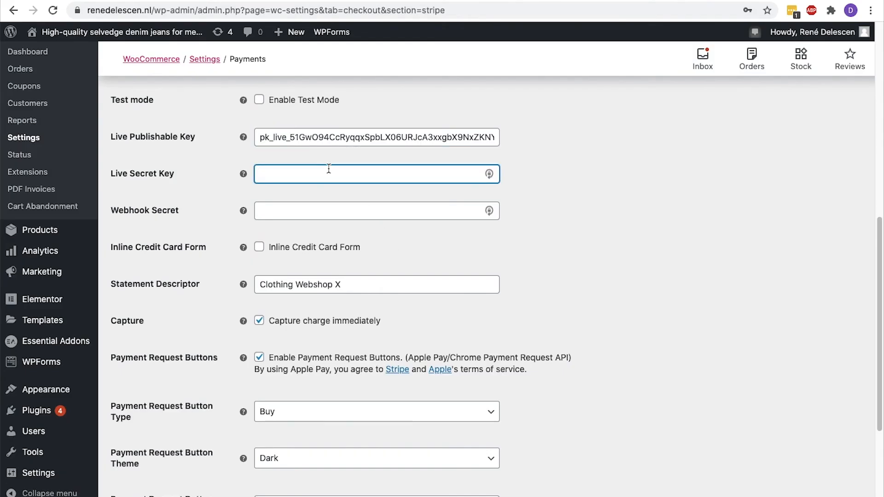
key("ctrl+v")
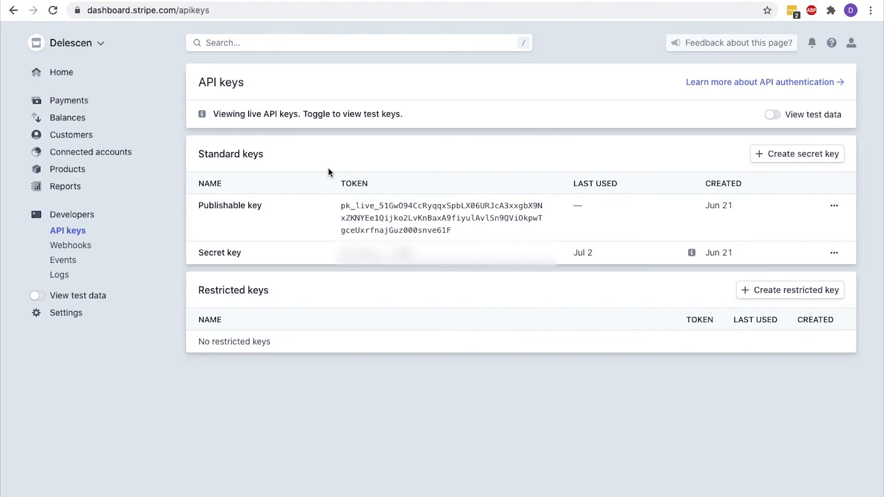
left_click(94, 245)
scroll(383, 219, "up", 3)
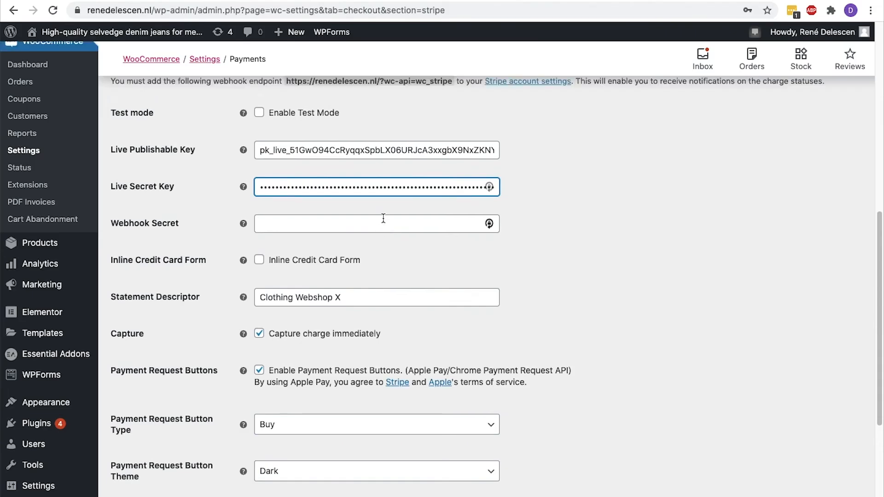
left_click_drag(284, 211, 453, 211)
key("ctrl+c")
key("ctrl+Tab")
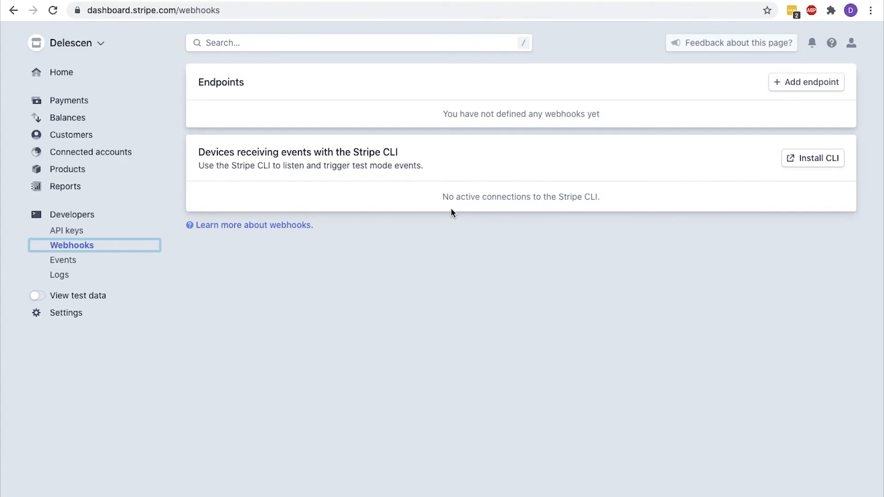
Add a live webhook endpoint for the store's wc_stripe URL subscribed to all charge events
left_click(808, 87)
left_click(499, 110)
key("ctrl+a")
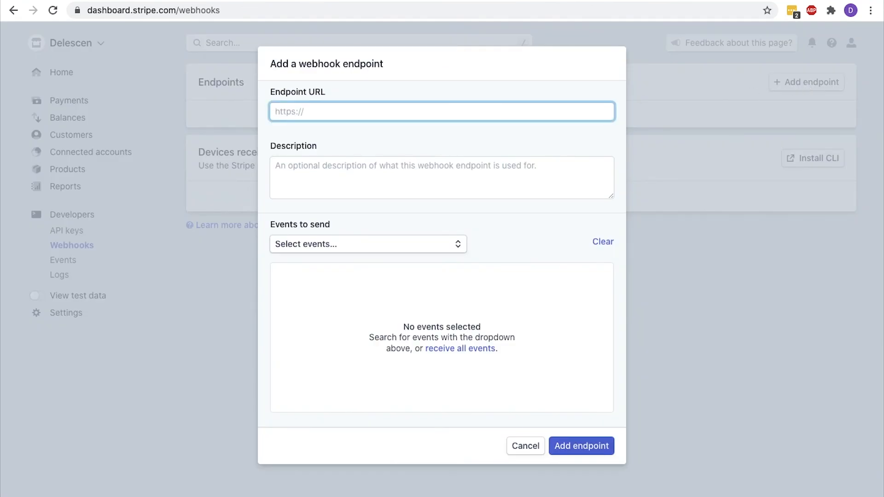
key("ctrl+v")
key("Tab")
left_click(459, 244)
scroll(429, 300, "down", 8)
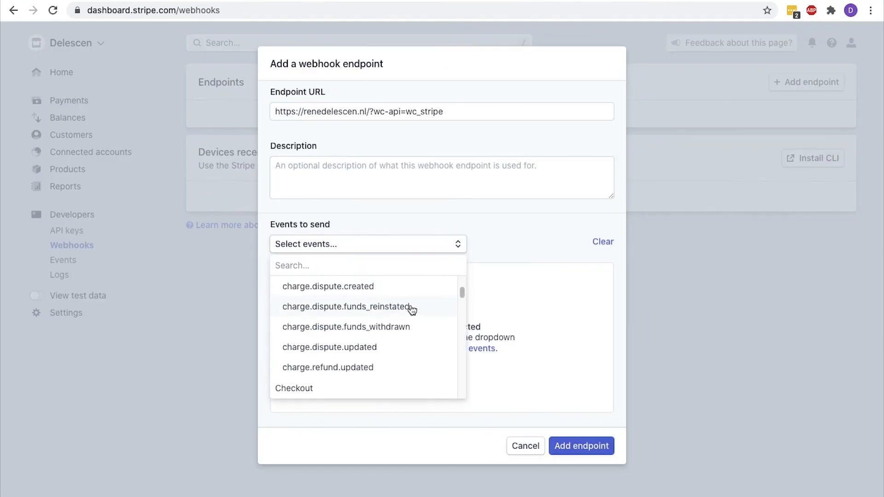
scroll(369, 308, "up", 6)
left_click(302, 387)
left_click(582, 446)
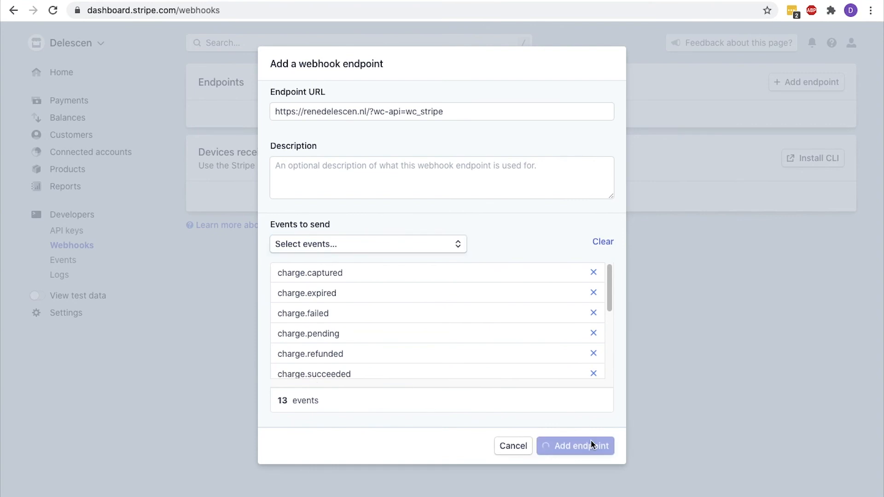
Reveal and copy the live endpoint's signing secret
scroll(591, 444, "down", 3)
scroll(593, 444, "down", 1)
left_click(286, 308)
left_click_drag(390, 310, 200, 307)
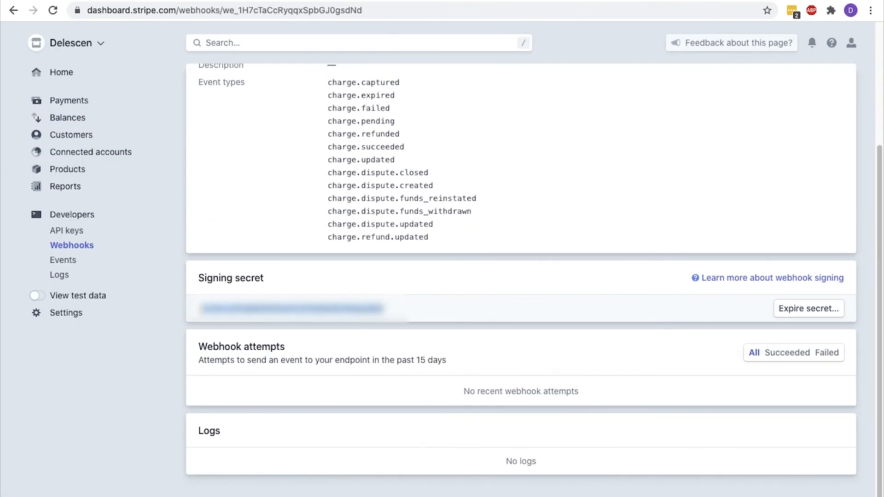
key("ctrl+shift+Tab")
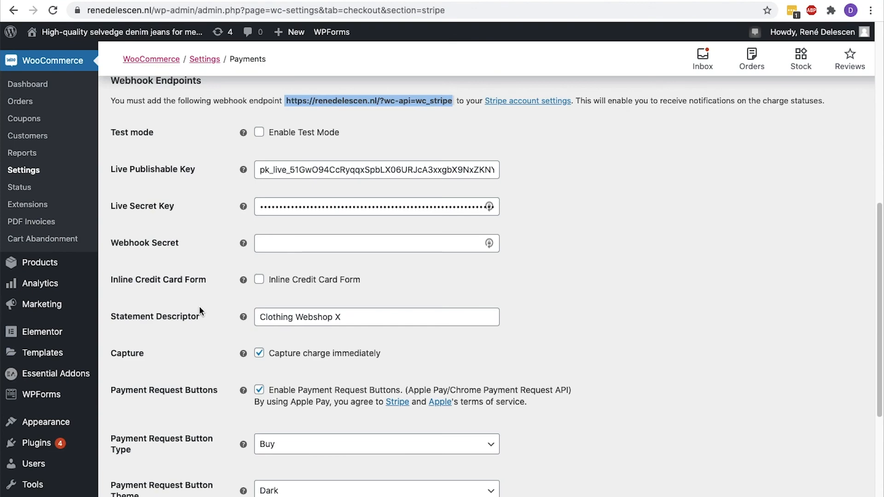
Paste the webhook signing secret into Stripe's Webhook Secret field and save the payment settings
left_click(269, 246)
key("ctrl+v")
scroll(268, 246, "down", 5)
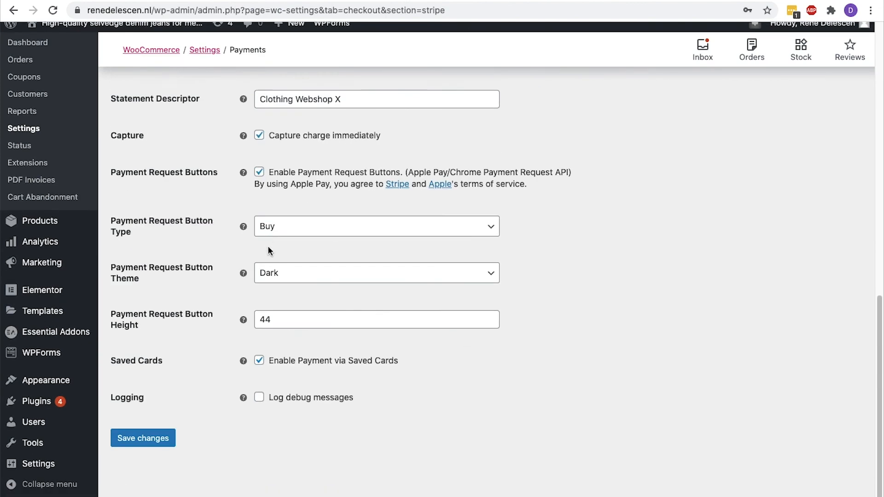
left_click(158, 450)
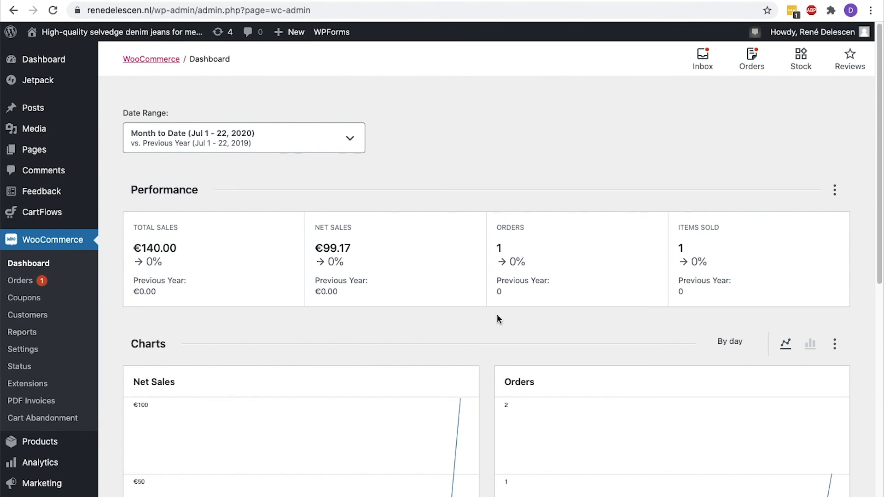
scroll(498, 317, "down", 3)
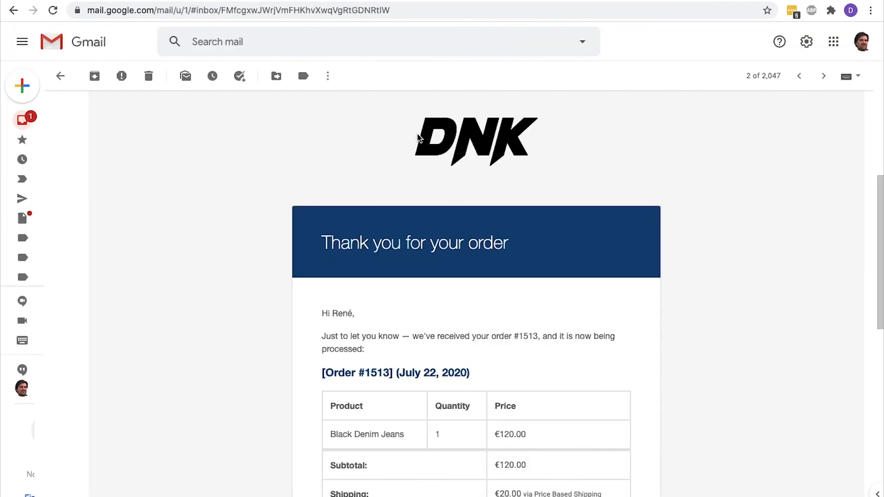
scroll(418, 138, "down", 4)
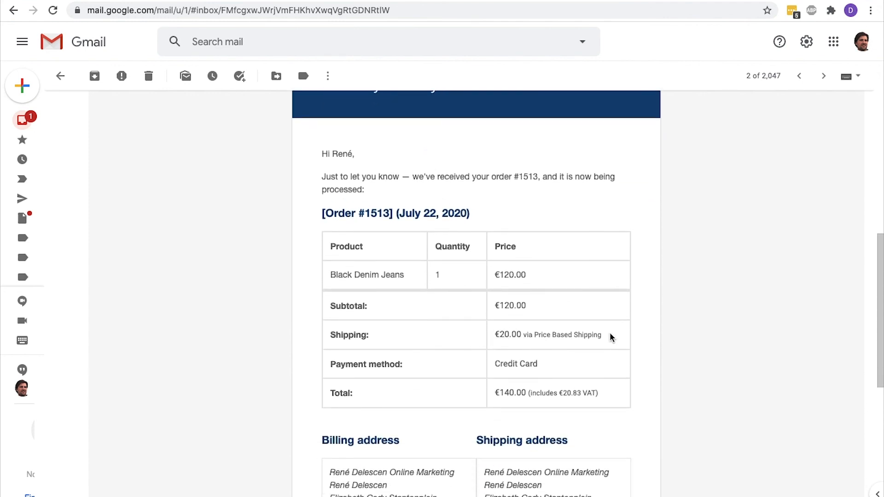
scroll(596, 392, "down", 4)
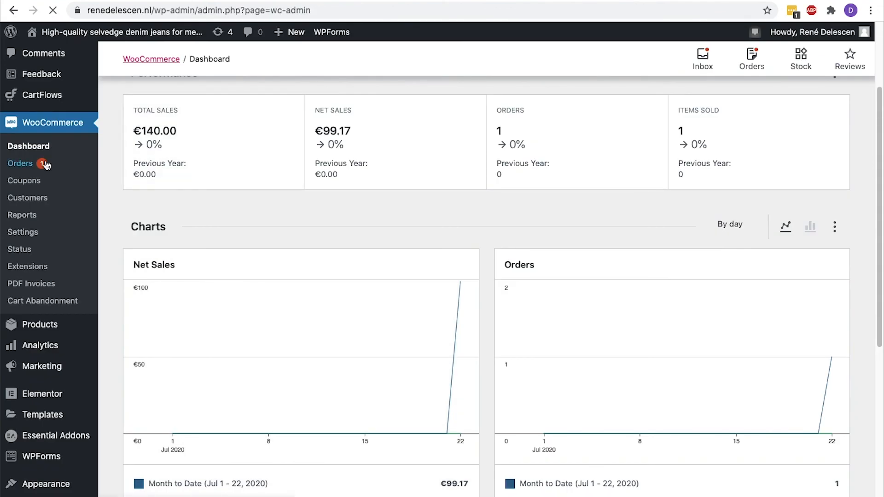
Open the test order from the WooCommerce orders list and generate its PDF invoice
left_click(45, 163)
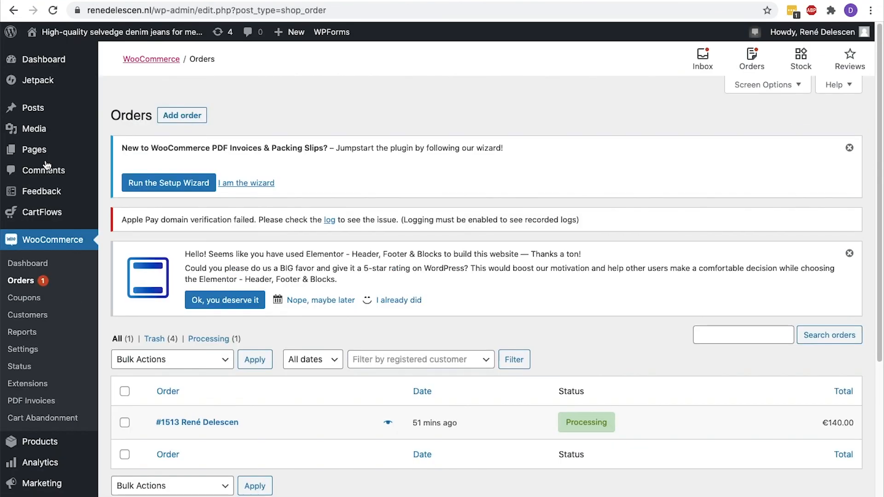
scroll(537, 162, "down", 3)
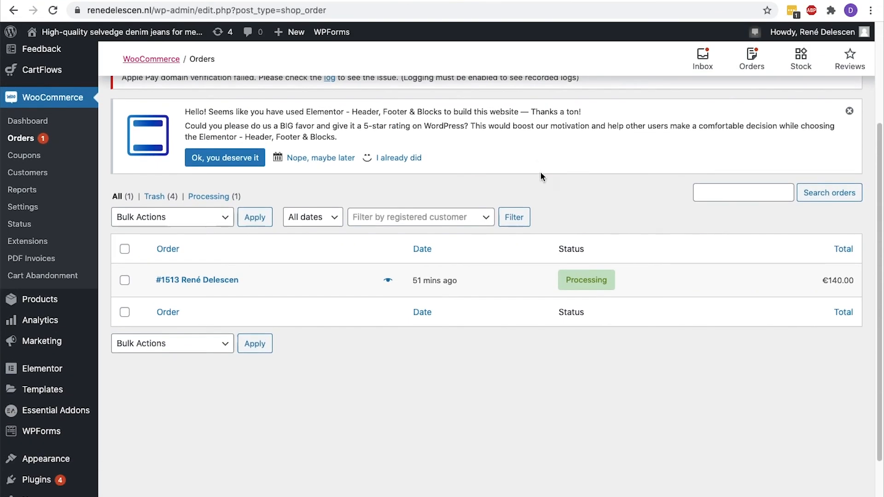
left_click(222, 285)
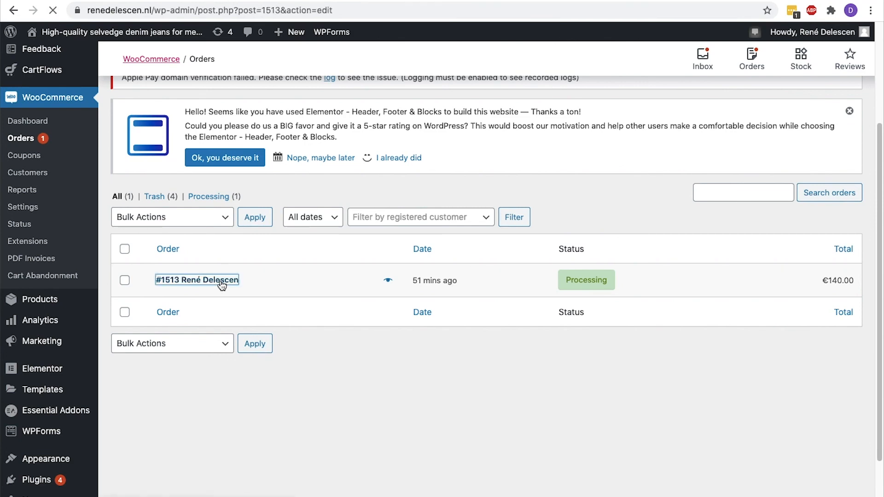
scroll(222, 285, "down", 5)
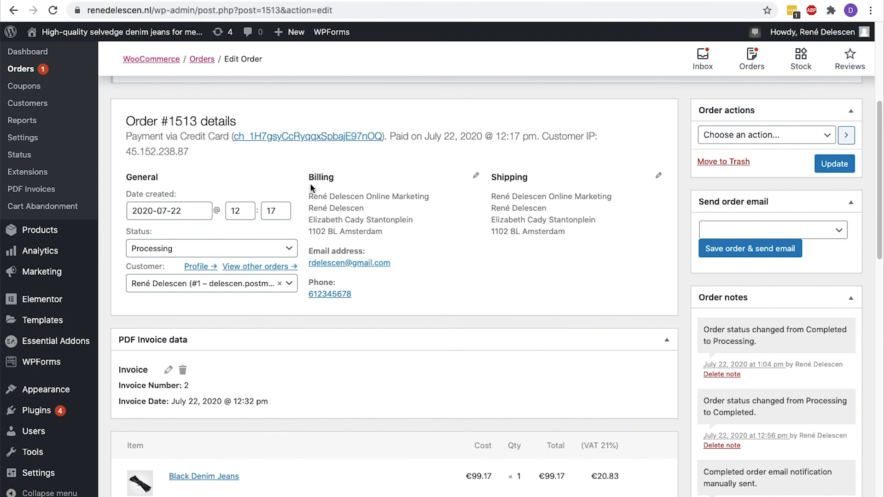
scroll(311, 183, "down", 12)
scroll(310, 184, "down", 3)
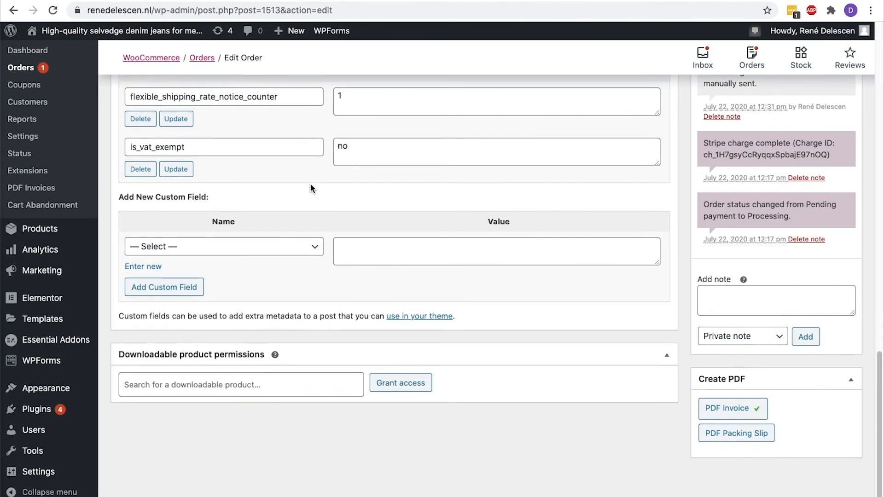
left_click(714, 411)
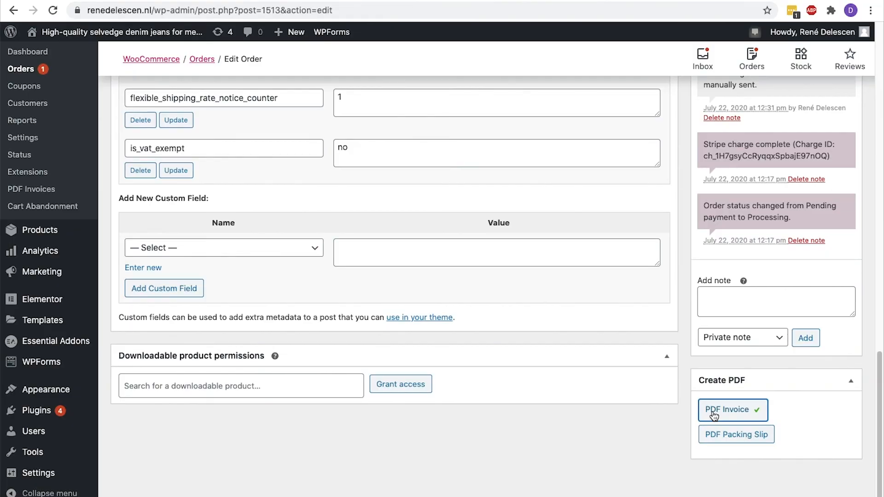
Change the order's status to Completed and update the order
scroll(713, 416, "up", 15)
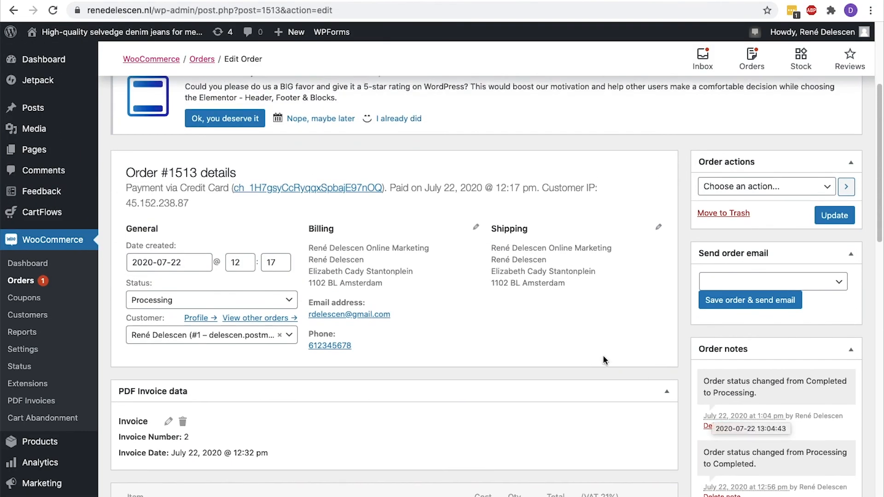
left_click(268, 300)
left_click(244, 382)
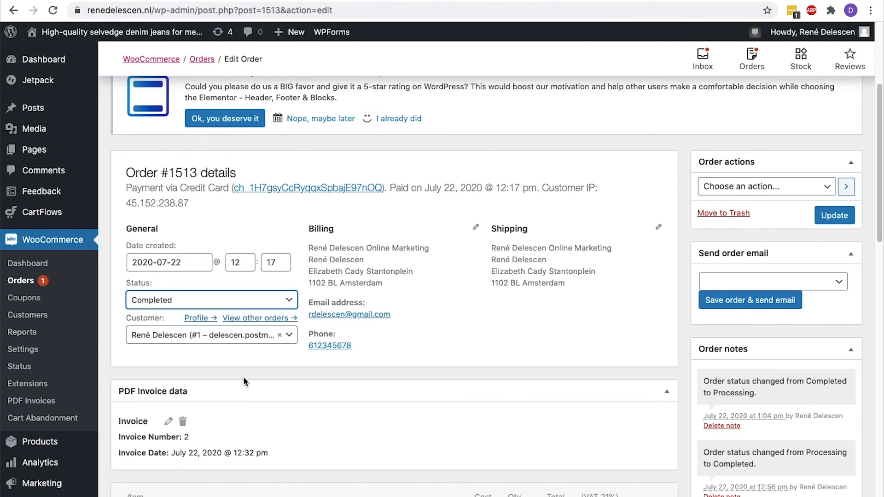
left_click(835, 215)
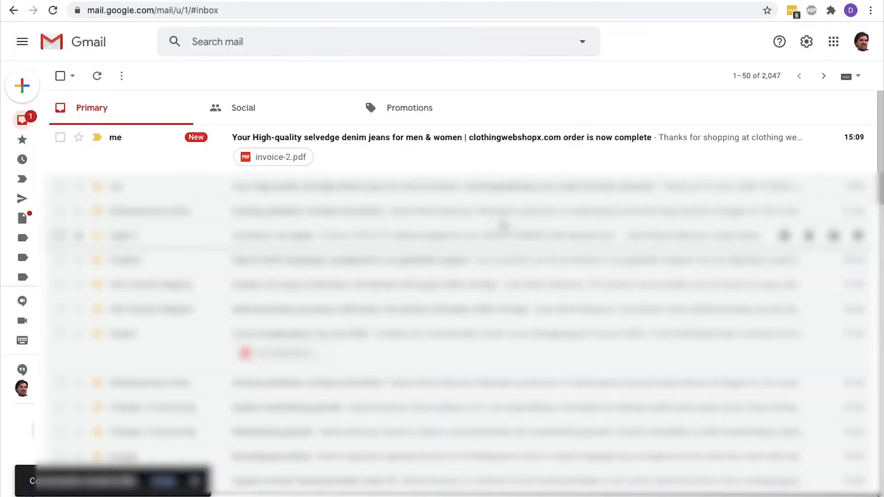
Open the 'order is now complete' email and preview its invoice-2.pdf attachment
left_click(393, 164)
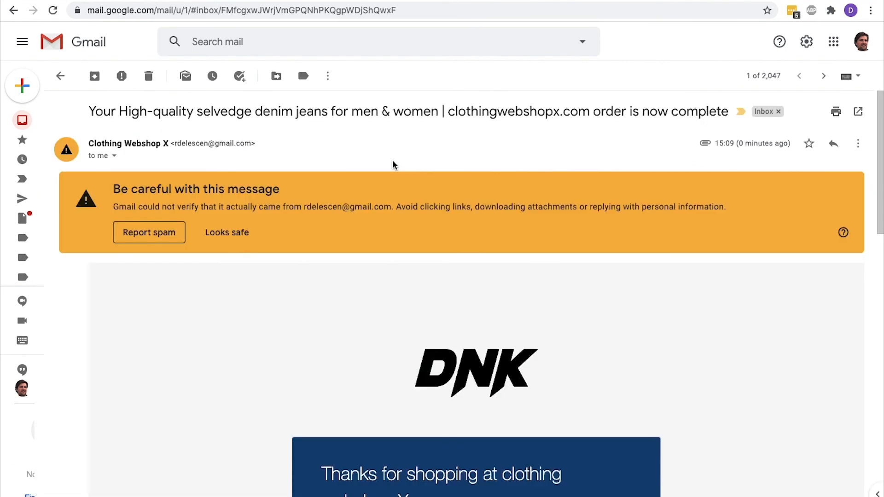
scroll(393, 165, "down", 5)
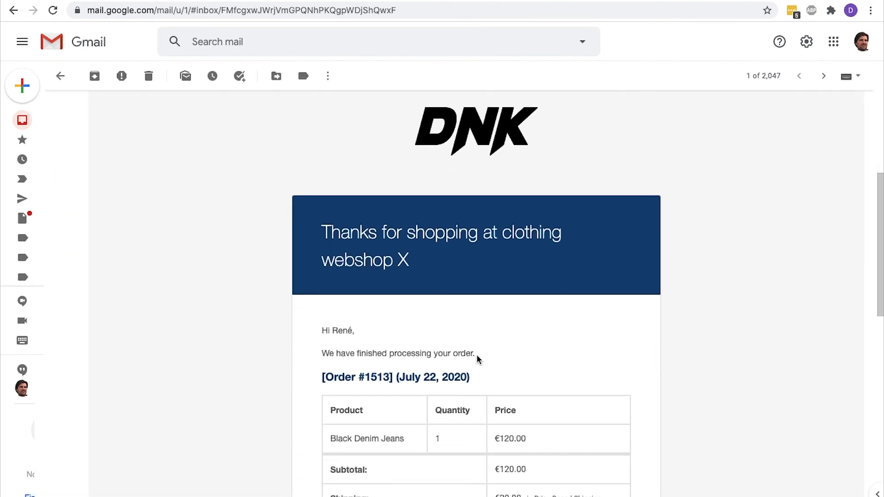
scroll(477, 359, "down", 8)
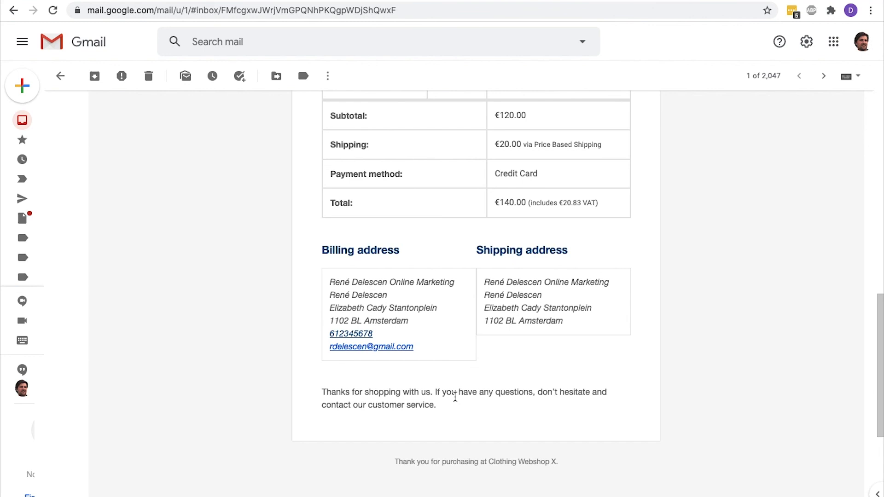
scroll(455, 397, "down", 5)
left_click(179, 361)
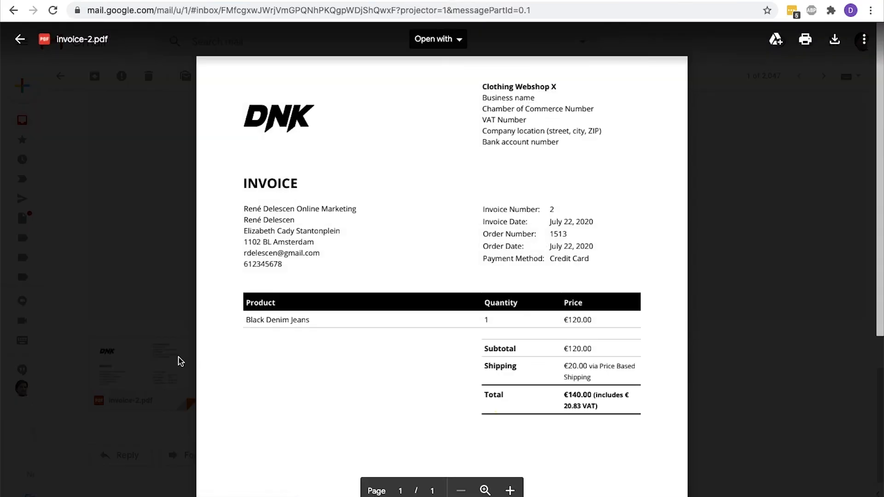